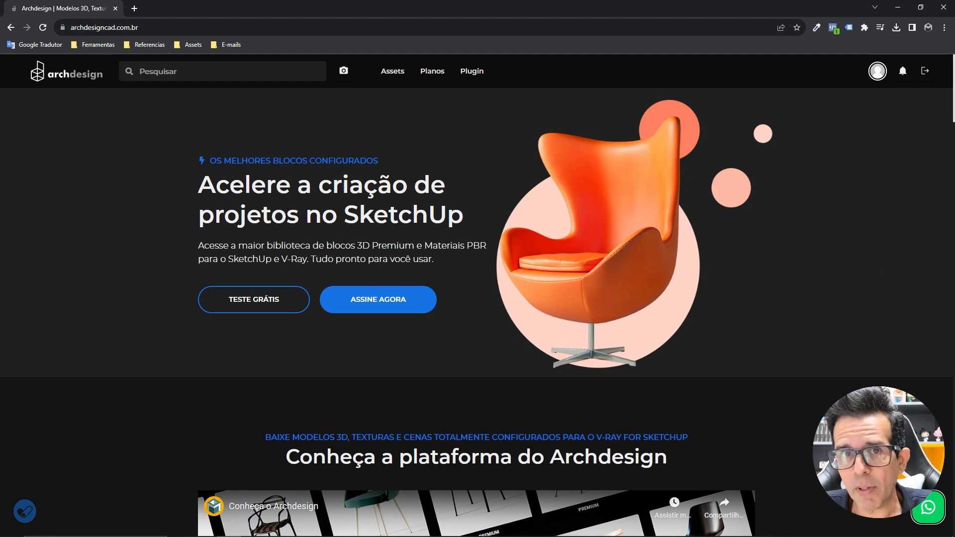
- Switch to the Reading_Corner model in SketchUp and review the Notepad list of needed furniture and textures, moving the note aside when done
{"action": "left_click", "coordinate": [898, 7]}
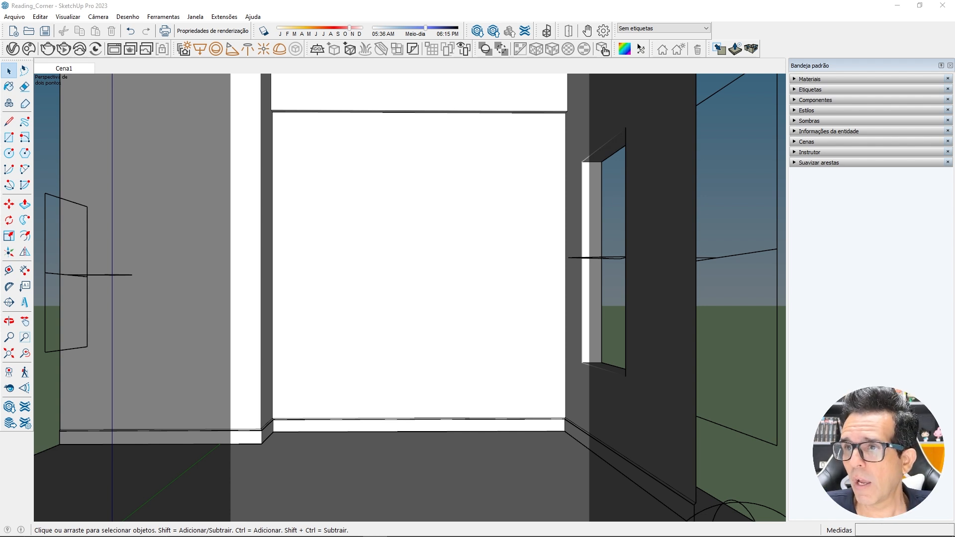
{"action": "mouse_move", "coordinate": [954, 74]}
{"action": "left_mouse_down"}
{"action": "mouse_move", "coordinate": [660, 83]}
{"action": "mouse_move", "coordinate": [580, 100]}
{"action": "left_mouse_up"}
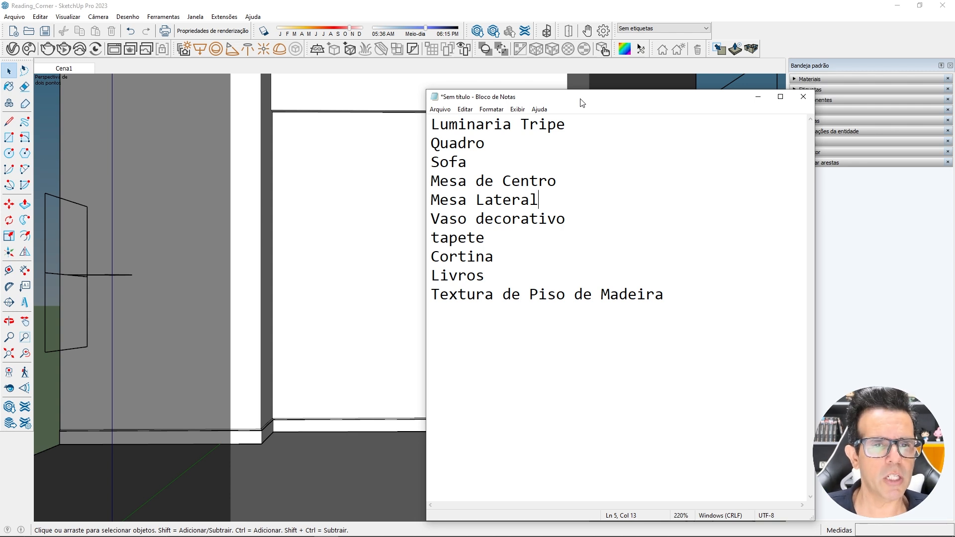
{"action": "left_click_drag", "start_coordinate": [627, 103], "coordinate": [581, 98]}
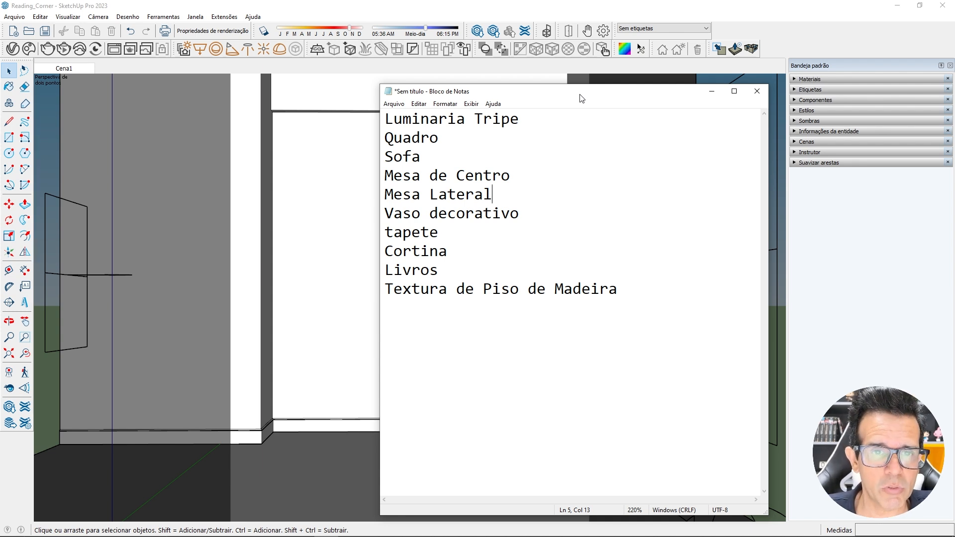
{"action": "left_click_drag", "start_coordinate": [582, 97], "coordinate": [954, 159]}
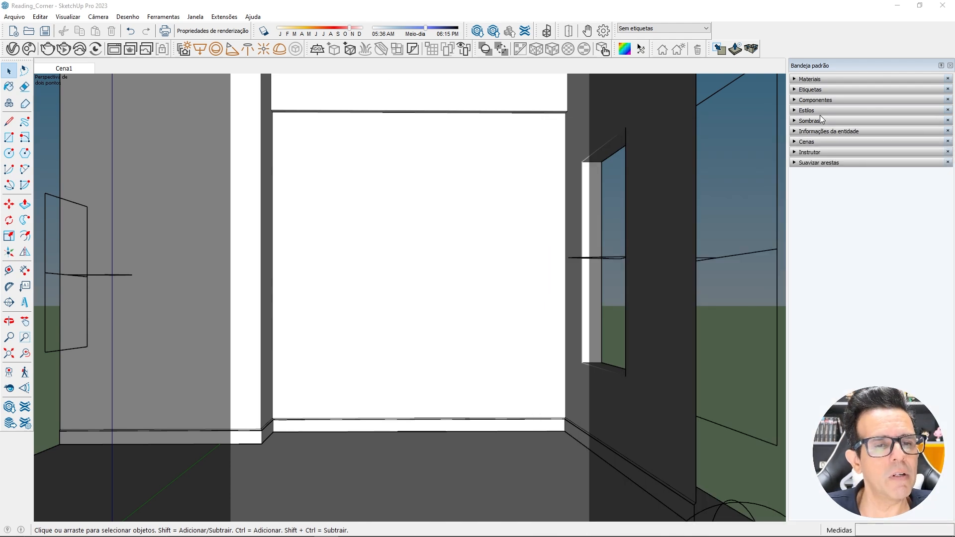
- Examine the empty room model from outside and return to the saved scene Cena1
{"action": "middle_click_drag", "start_coordinate": [376, 187], "coordinate": [618, 292]}
{"action": "scroll", "coordinate": [475, 238], "scroll_direction": "down", "scroll_amount": 5}
{"action": "middle_click_drag", "start_coordinate": [409, 264], "coordinate": [407, 294]}
{"action": "scroll", "coordinate": [492, 233], "scroll_direction": "up", "scroll_amount": 2}
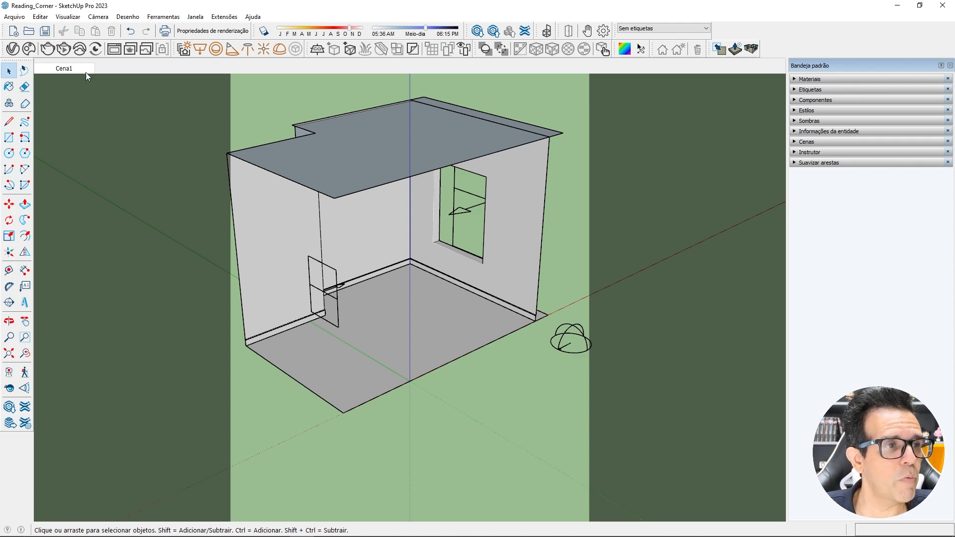
{"action": "left_click", "coordinate": [69, 72]}
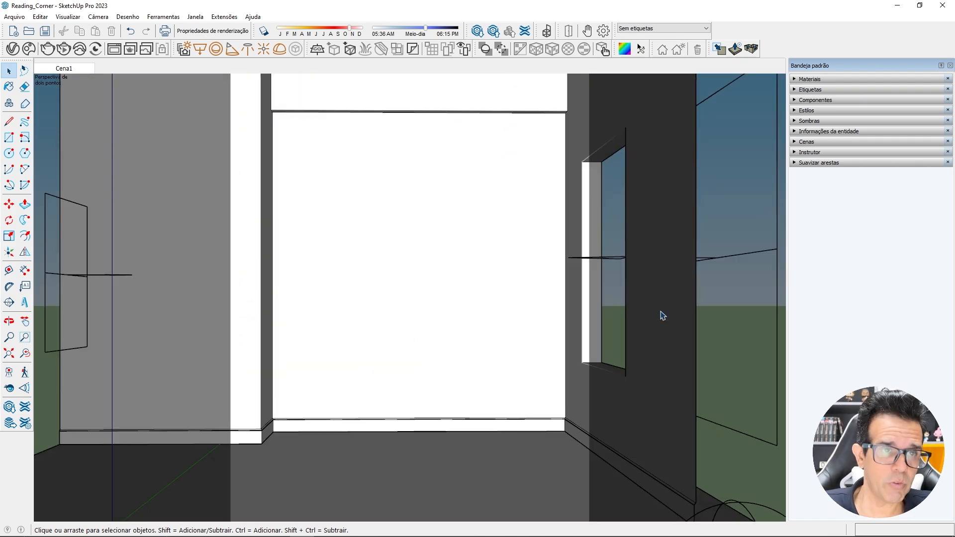
- Open the 3D Warehouse and search for "luminaria de piso"
{"action": "left_click", "coordinate": [195, 17]}
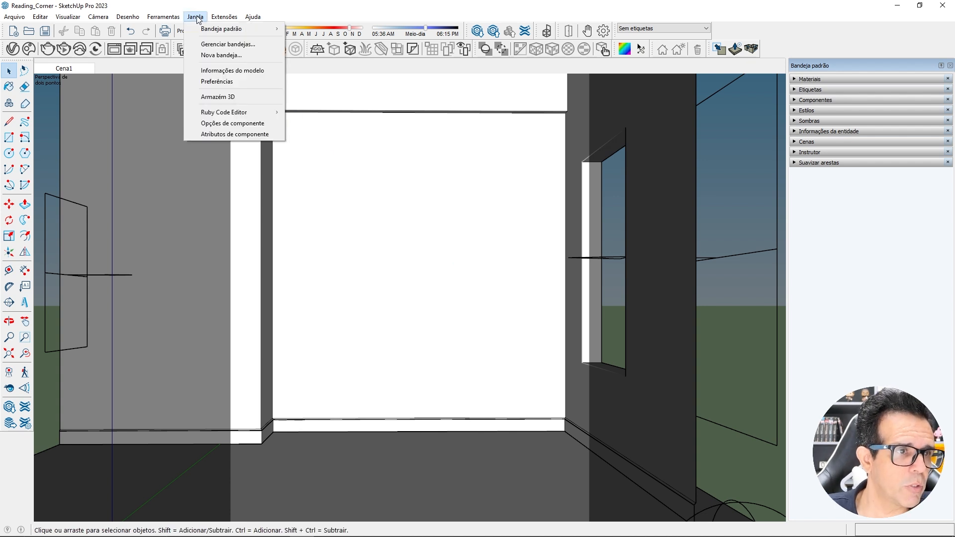
{"action": "left_click", "coordinate": [214, 98]}
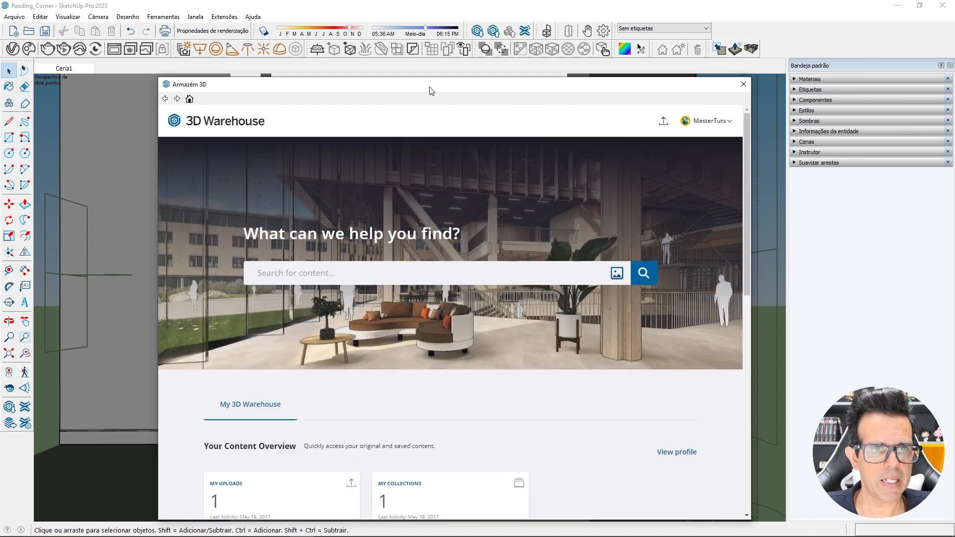
{"action": "left_click_drag", "start_coordinate": [428, 89], "coordinate": [455, 78]}
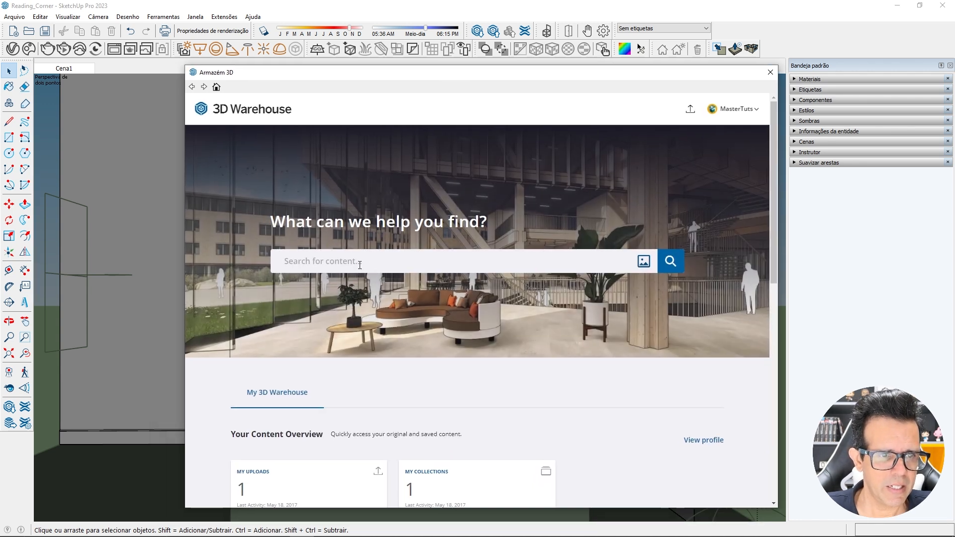
{"action": "type", "text": "lumina"}
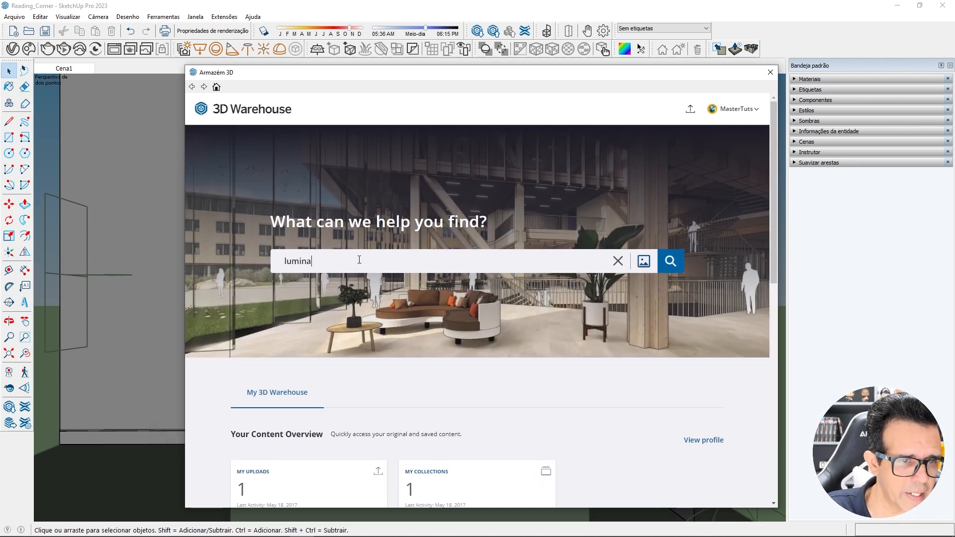
{"action": "type", "text": "ria de piso"}
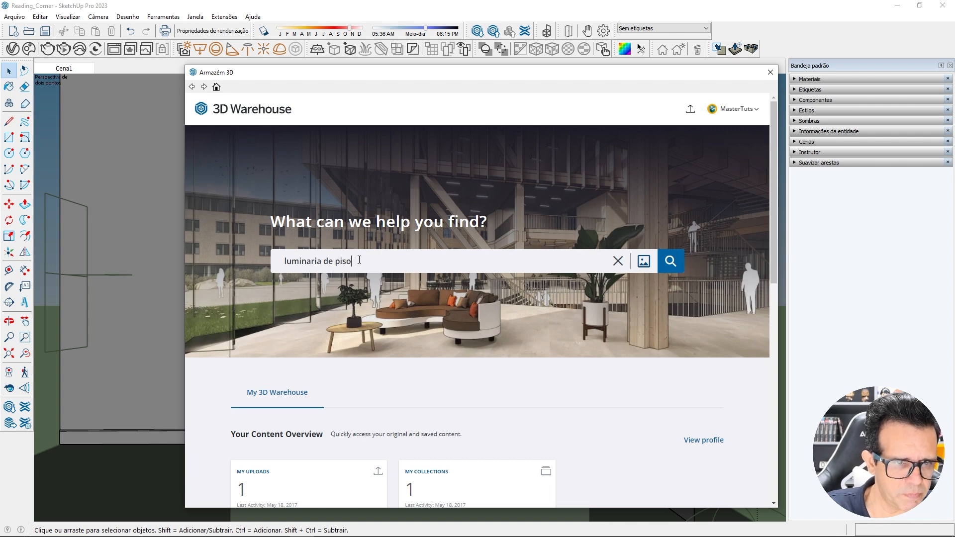
{"action": "key", "text": "Return"}
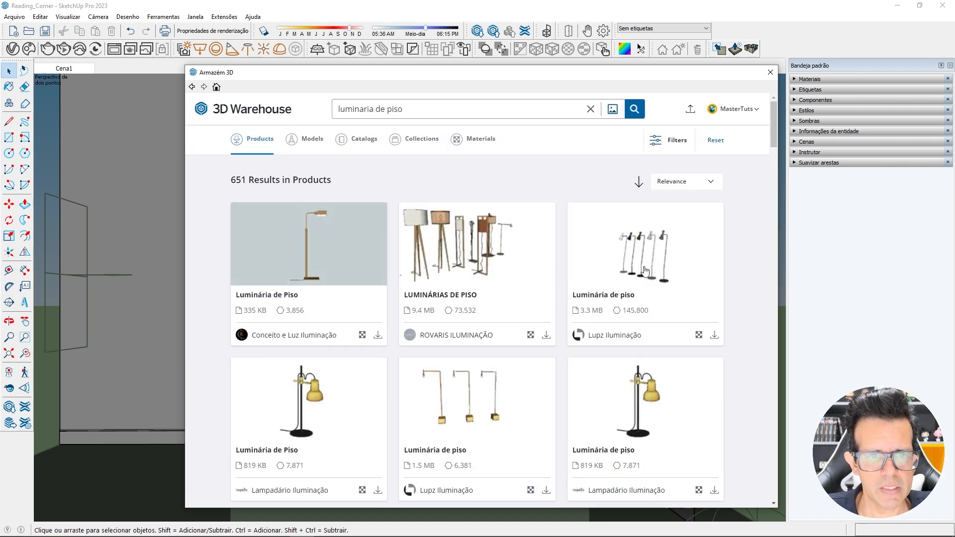
- Look through the floor lamp results and sort them by Likes
{"action": "scroll", "coordinate": [612, 291], "scroll_direction": "down", "scroll_amount": 10}
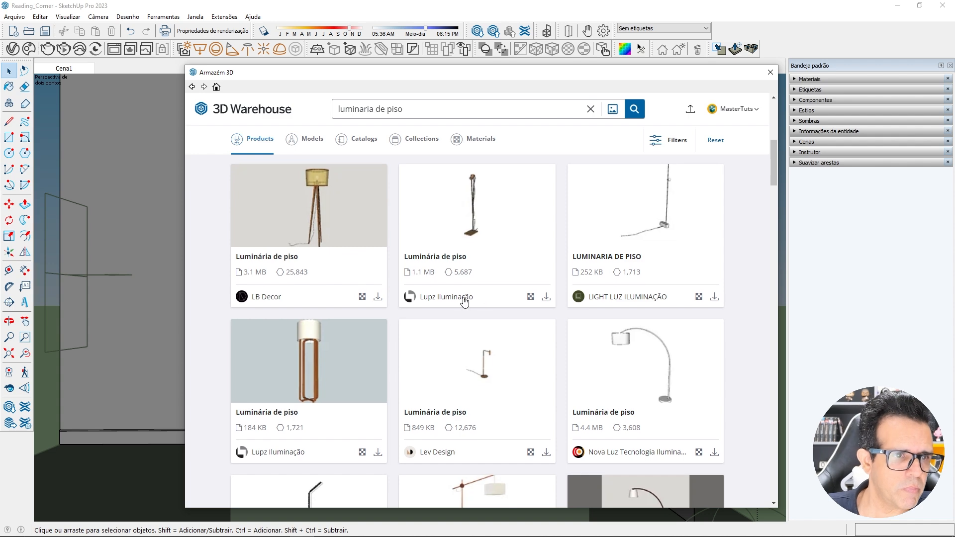
{"action": "scroll", "coordinate": [609, 291], "scroll_direction": "down", "scroll_amount": 3}
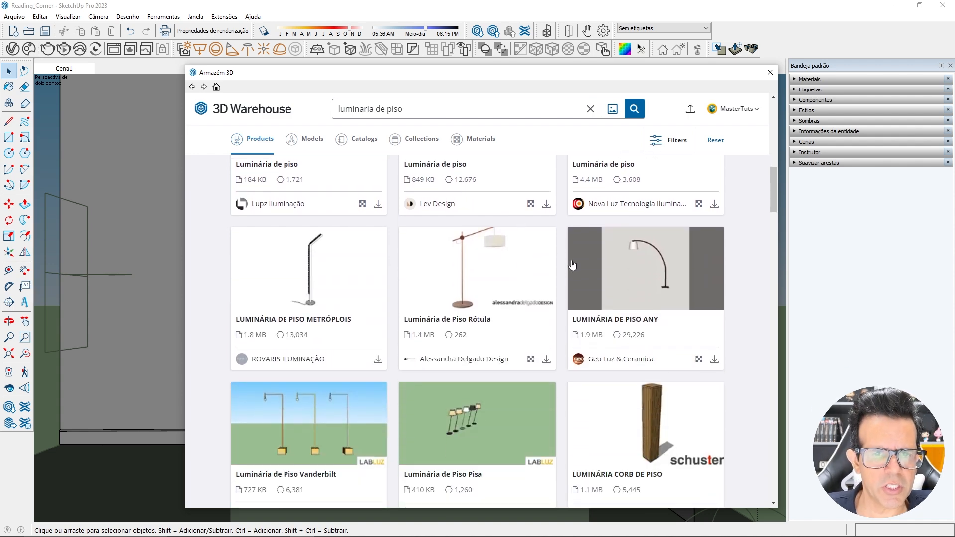
{"action": "scroll", "coordinate": [628, 279], "scroll_direction": "up", "scroll_amount": 4}
{"action": "scroll", "coordinate": [708, 189], "scroll_direction": "up", "scroll_amount": 9}
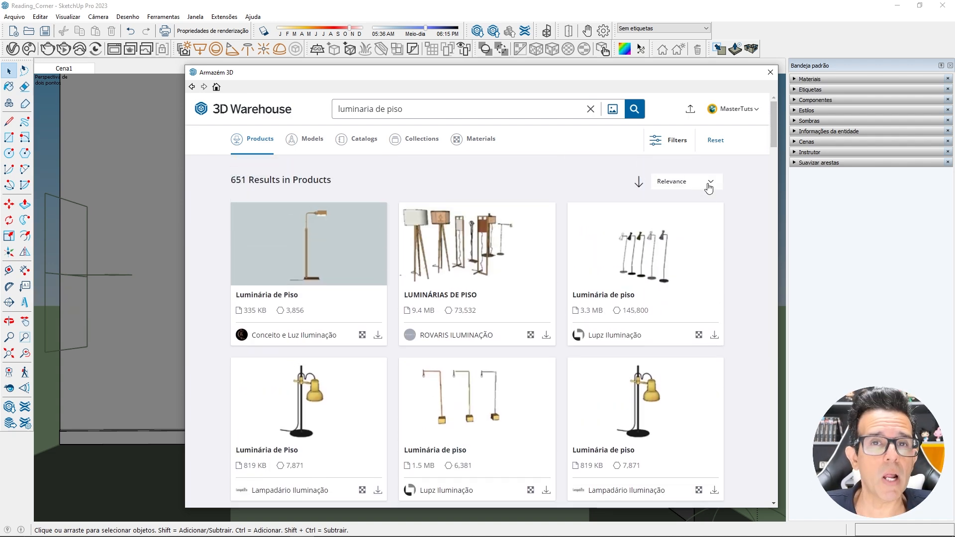
{"action": "left_click", "coordinate": [708, 185]}
{"action": "left_click", "coordinate": [682, 214]}
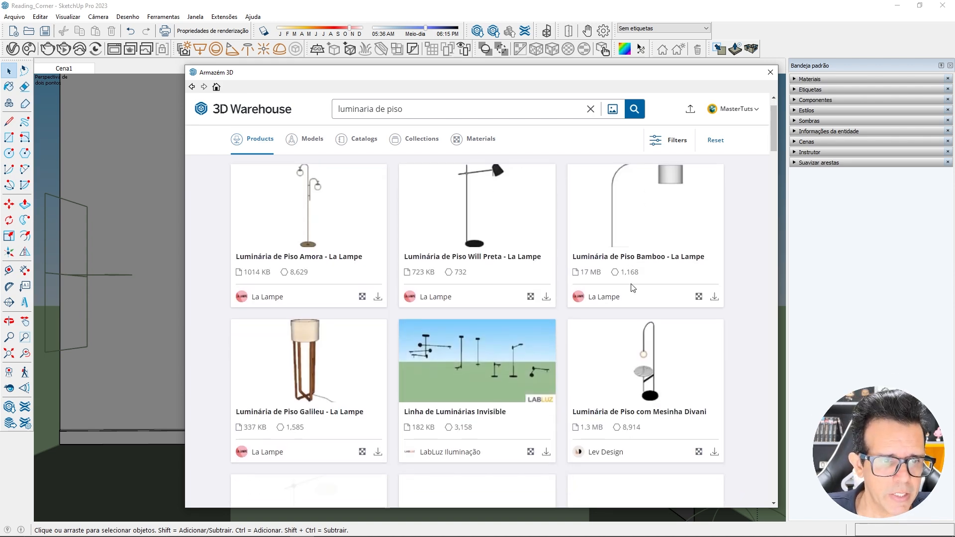
- Load the LIV DECORA wooden tripod floor lamp directly into the model and place it on the floor near the back wall's left corner
{"action": "scroll", "coordinate": [632, 289], "scroll_direction": "down", "scroll_amount": 7}
{"action": "scroll", "coordinate": [630, 290], "scroll_direction": "down", "scroll_amount": 9}
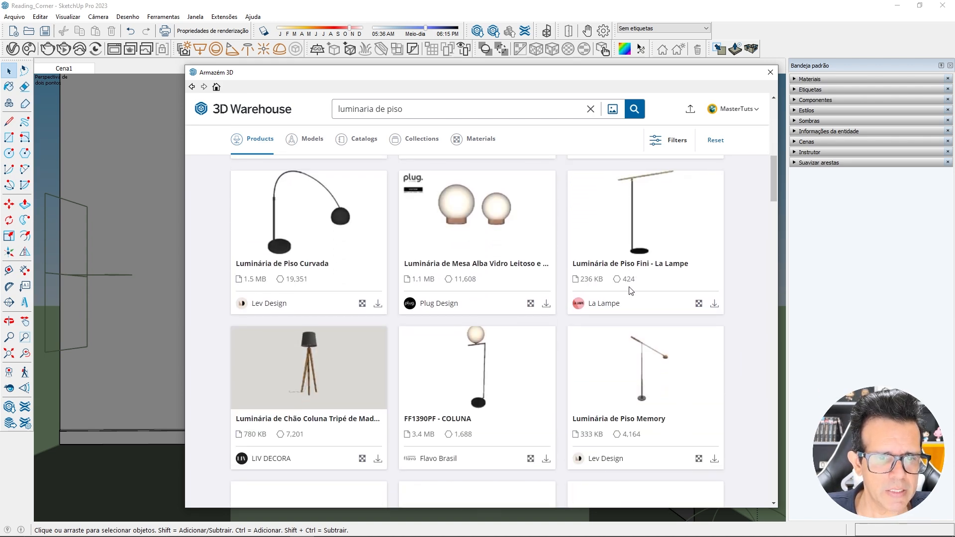
{"action": "scroll", "coordinate": [622, 288], "scroll_direction": "up", "scroll_amount": 3}
{"action": "scroll", "coordinate": [609, 287], "scroll_direction": "up", "scroll_amount": 4}
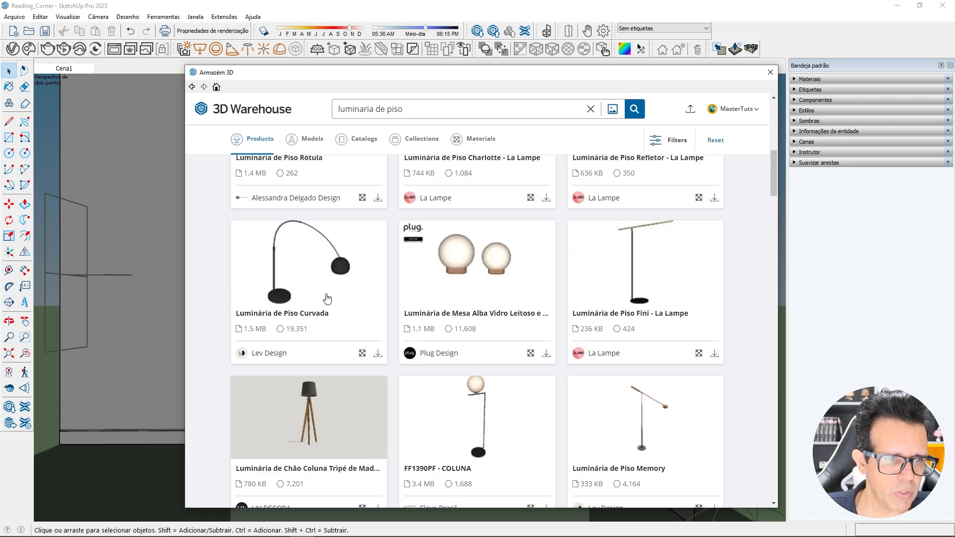
{"action": "scroll", "coordinate": [286, 275], "scroll_direction": "down", "scroll_amount": 3}
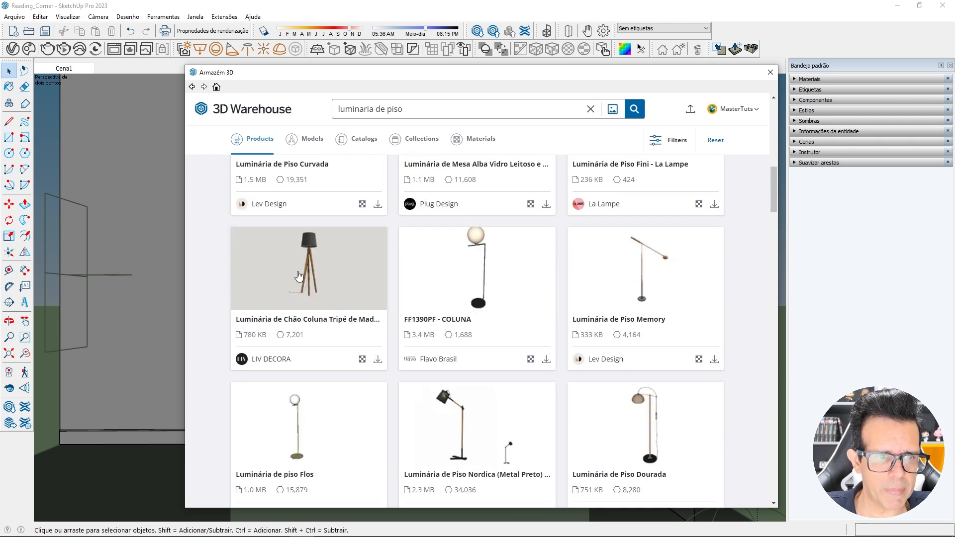
{"action": "scroll", "coordinate": [625, 303], "scroll_direction": "down", "scroll_amount": 1}
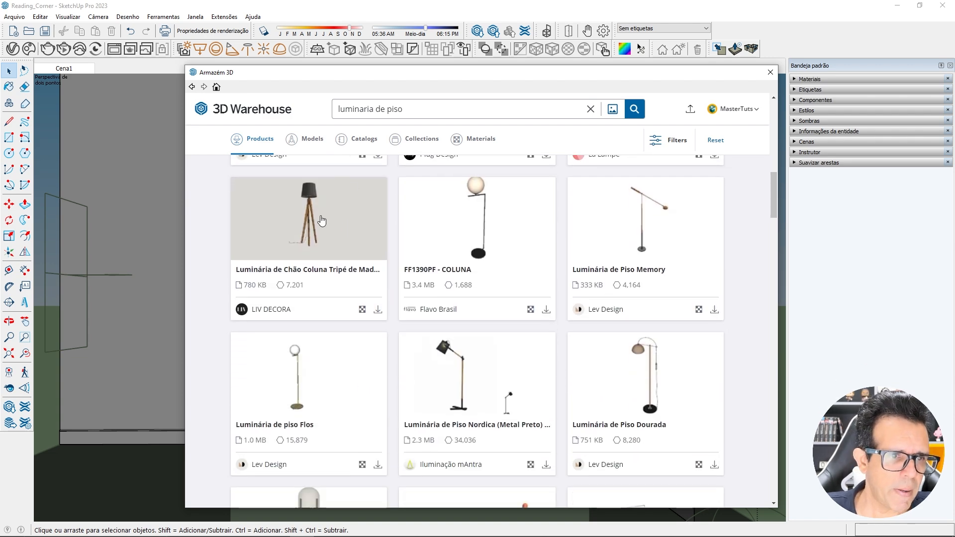
{"action": "left_click", "coordinate": [378, 309]}
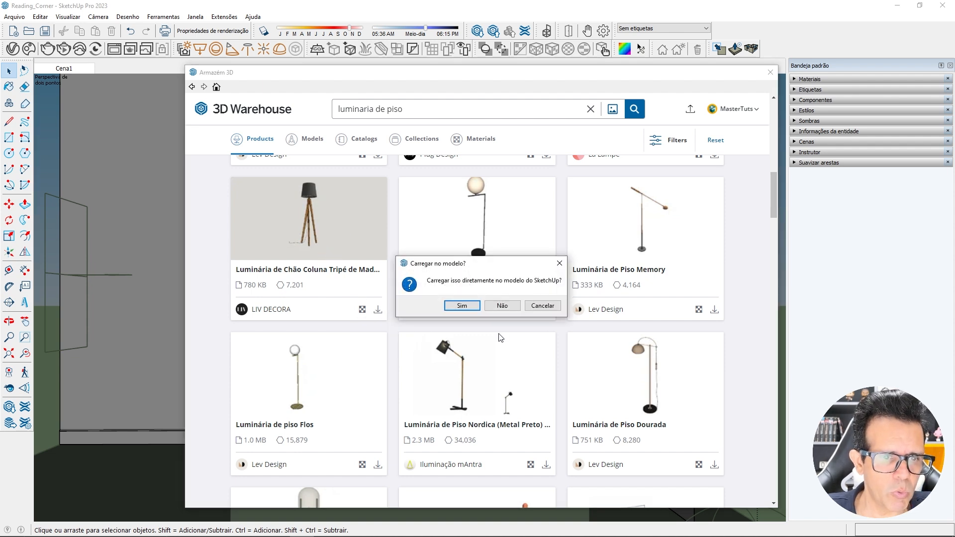
{"action": "left_click", "coordinate": [462, 305]}
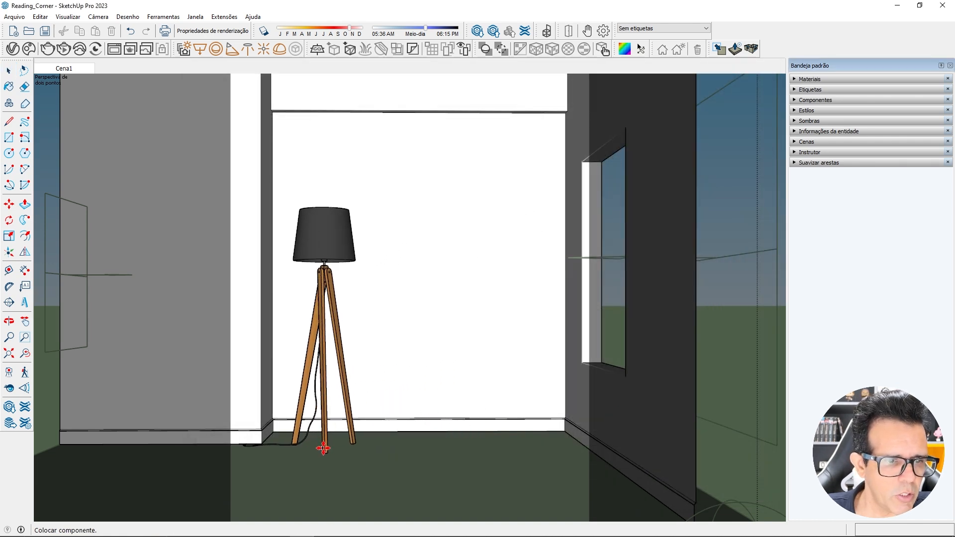
{"action": "left_click", "coordinate": [308, 447]}
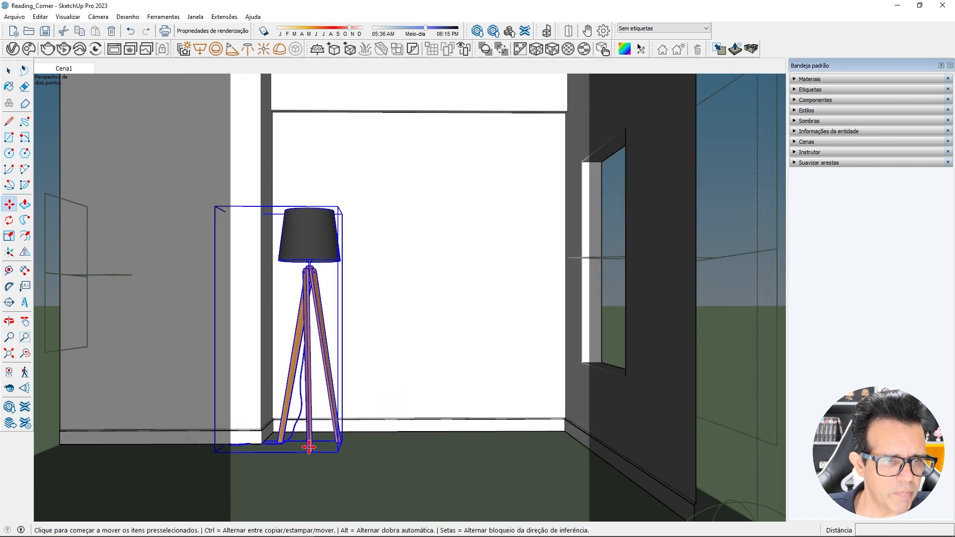
{"action": "key", "text": "space"}
- Cut the tripod lamp out of the room group and paste it in place outside the group
{"action": "left_click", "coordinate": [499, 340]}
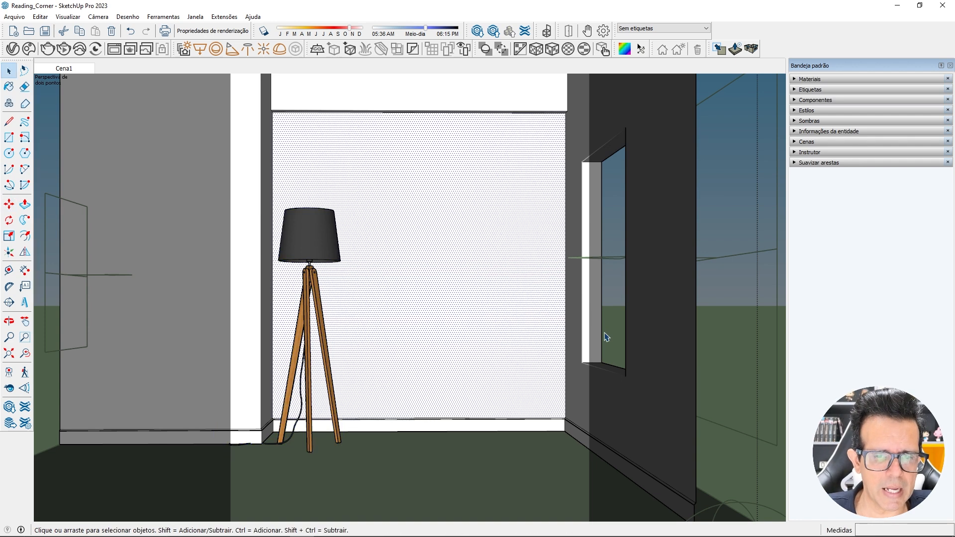
{"action": "key", "text": "ctrl+a"}
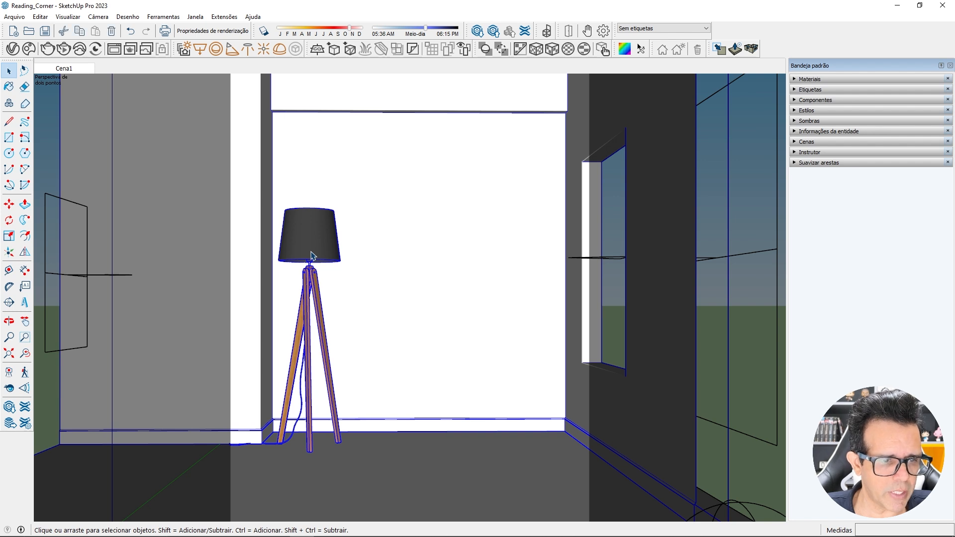
{"action": "left_click", "coordinate": [311, 257]}
{"action": "key", "text": "Delete"}
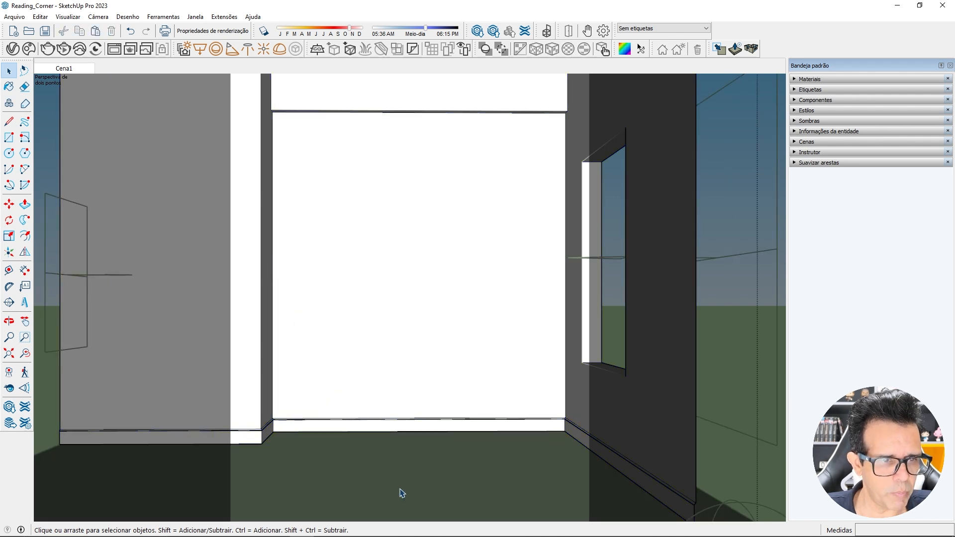
{"action": "left_click", "coordinate": [379, 465]}
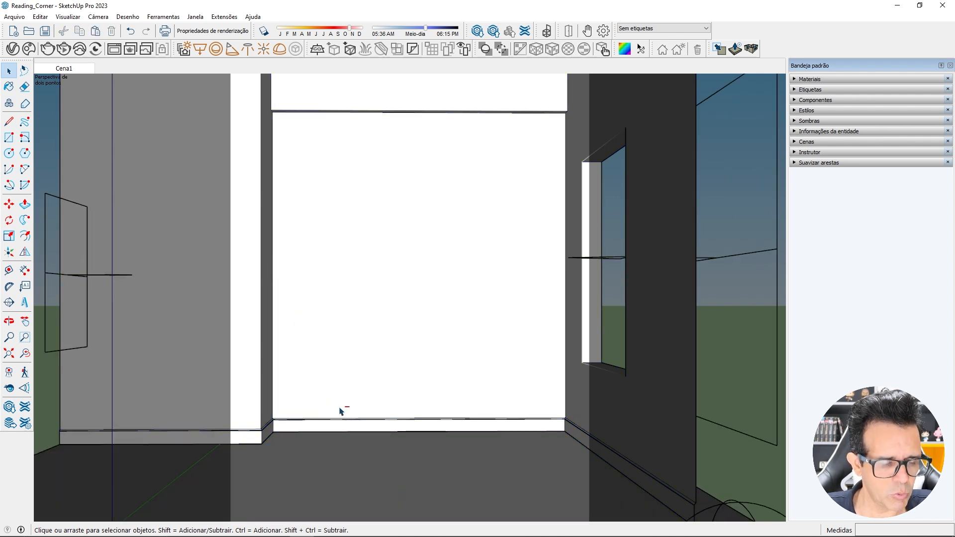
{"action": "left_click", "coordinate": [40, 16]}
{"action": "left_click", "coordinate": [68, 90]}
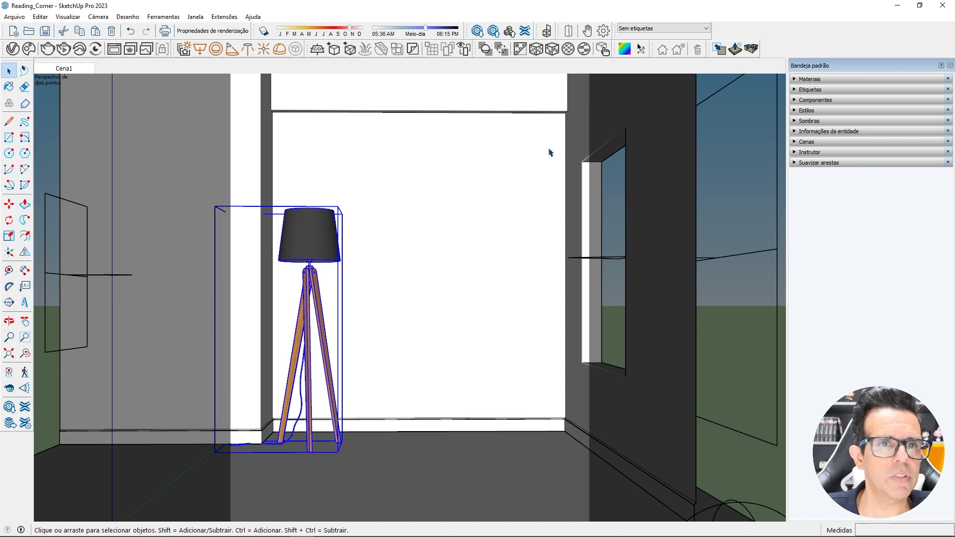
- Open the 3D Warehouse and search for "quadro"
{"action": "left_click", "coordinate": [478, 31]}
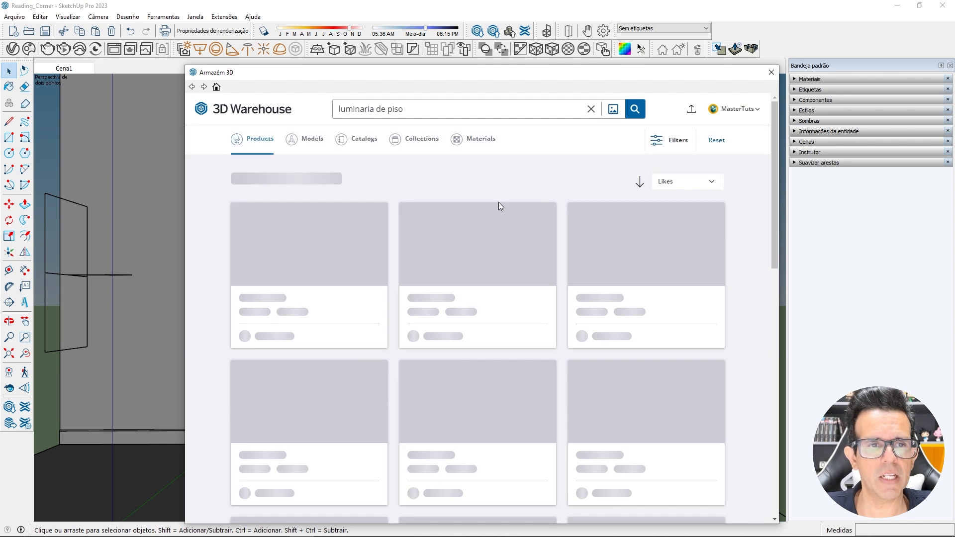
{"action": "scroll", "coordinate": [499, 205], "scroll_direction": "down", "scroll_amount": 3}
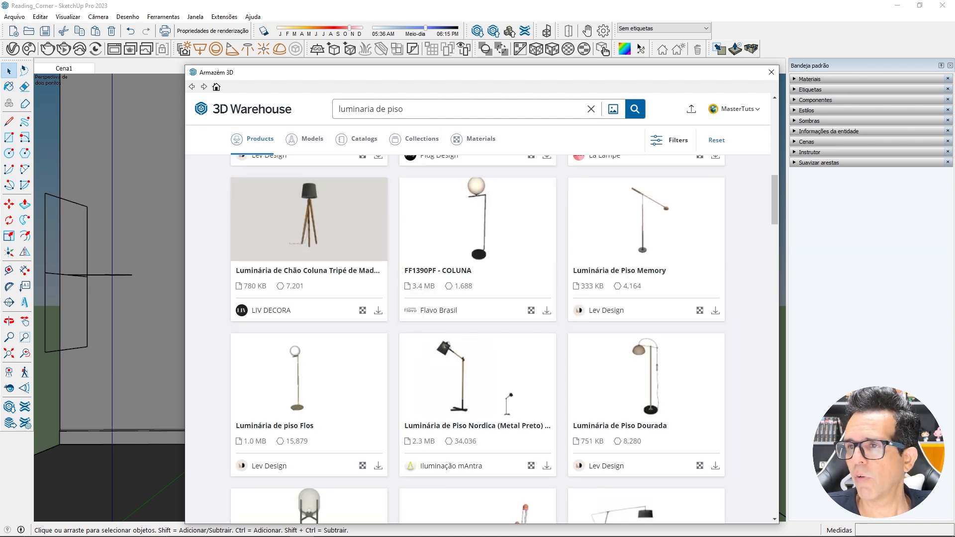
{"action": "left_click_drag", "start_coordinate": [422, 109], "coordinate": [291, 120]}
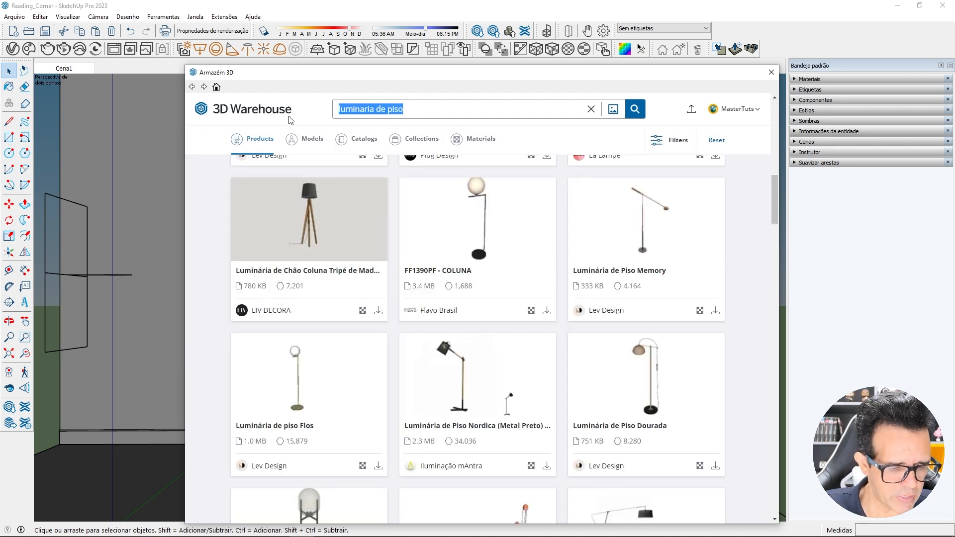
{"action": "type", "text": "quadro"}
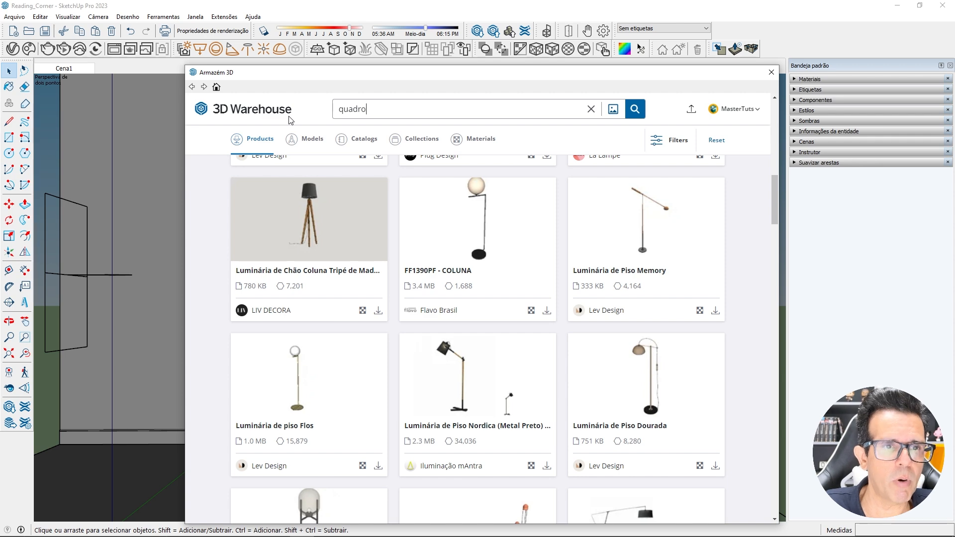
{"action": "left_click", "coordinate": [635, 110]}
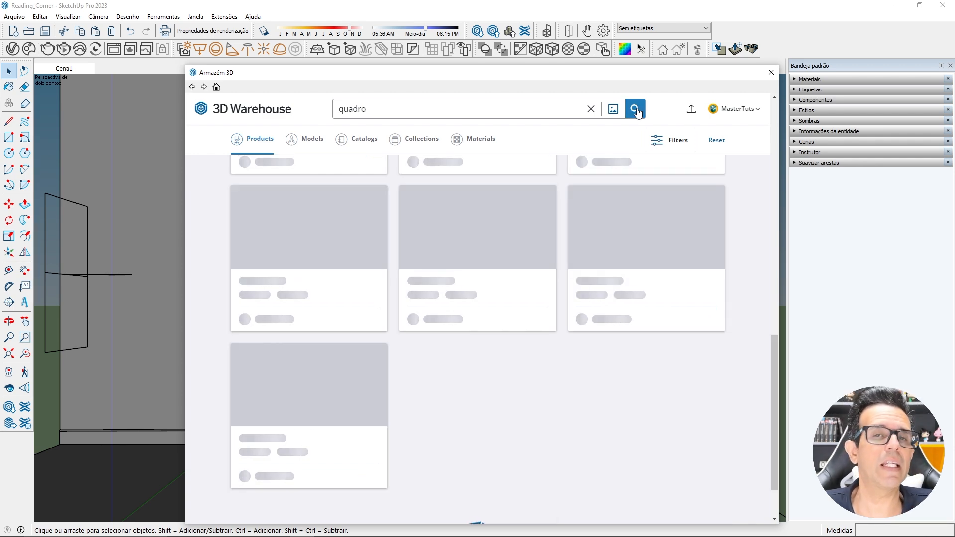
- Browse the picture results, load Quadro Lar - Ammo Quadros directly into the model and place it near the room
{"action": "scroll", "coordinate": [682, 214], "scroll_direction": "down", "scroll_amount": 3}
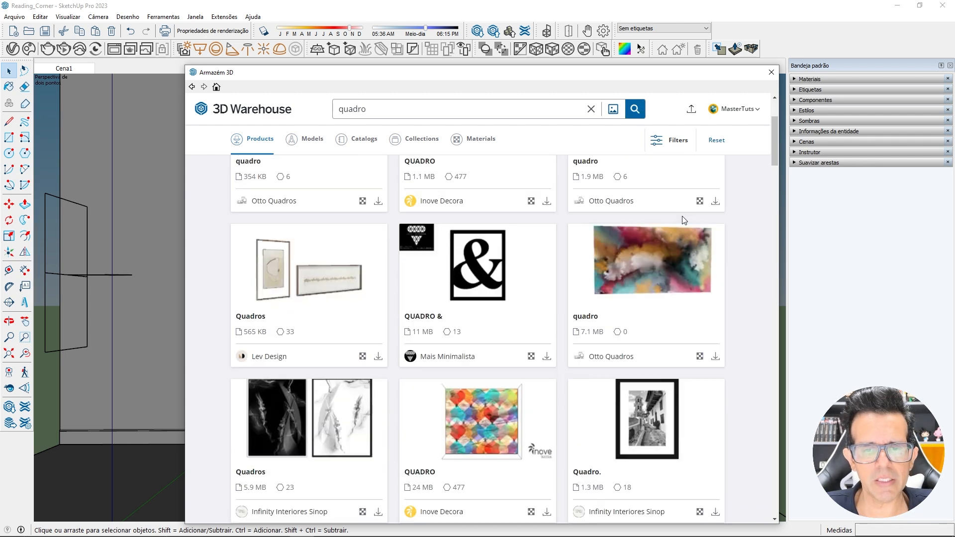
{"action": "scroll", "coordinate": [676, 234], "scroll_direction": "down", "scroll_amount": 10}
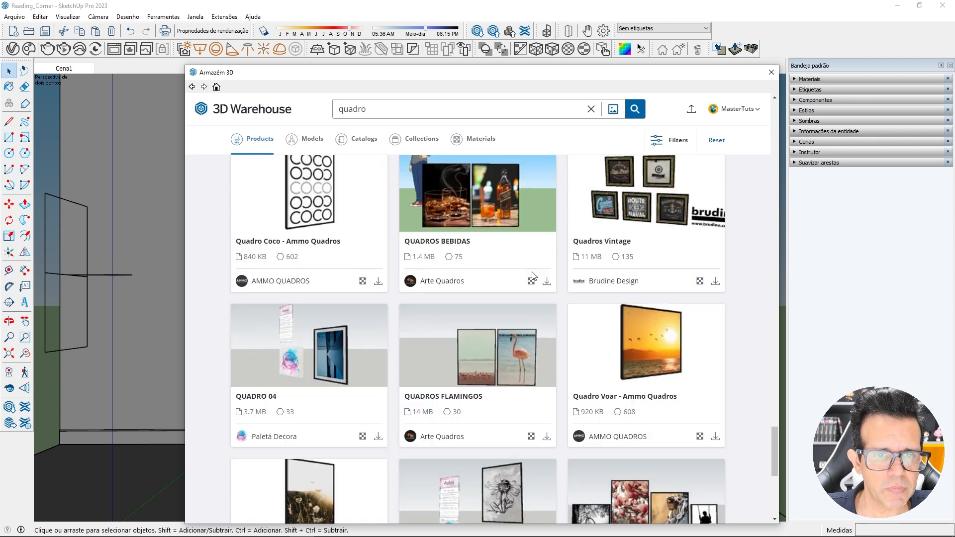
{"action": "scroll", "coordinate": [531, 279], "scroll_direction": "up", "scroll_amount": 3}
{"action": "scroll", "coordinate": [533, 329], "scroll_direction": "down", "scroll_amount": 2}
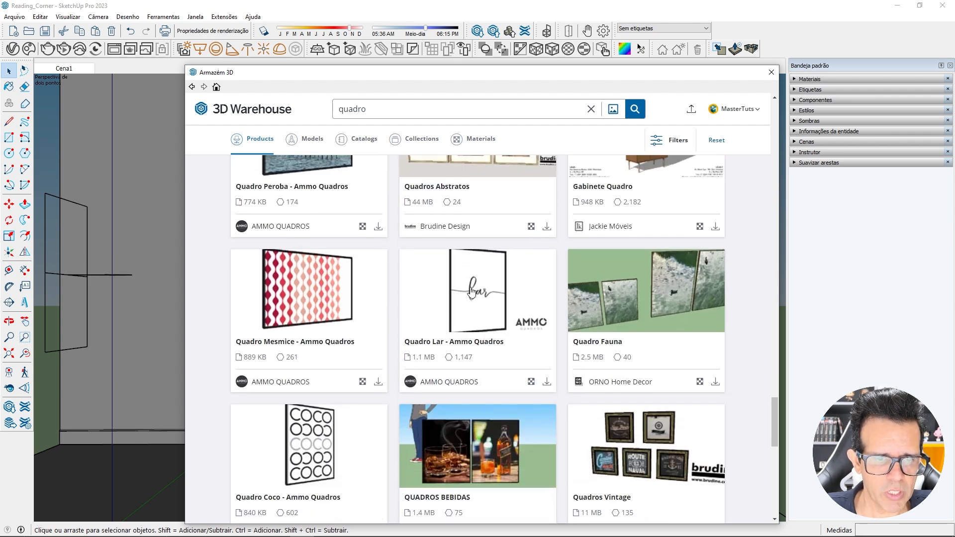
{"action": "left_click", "coordinate": [545, 381]}
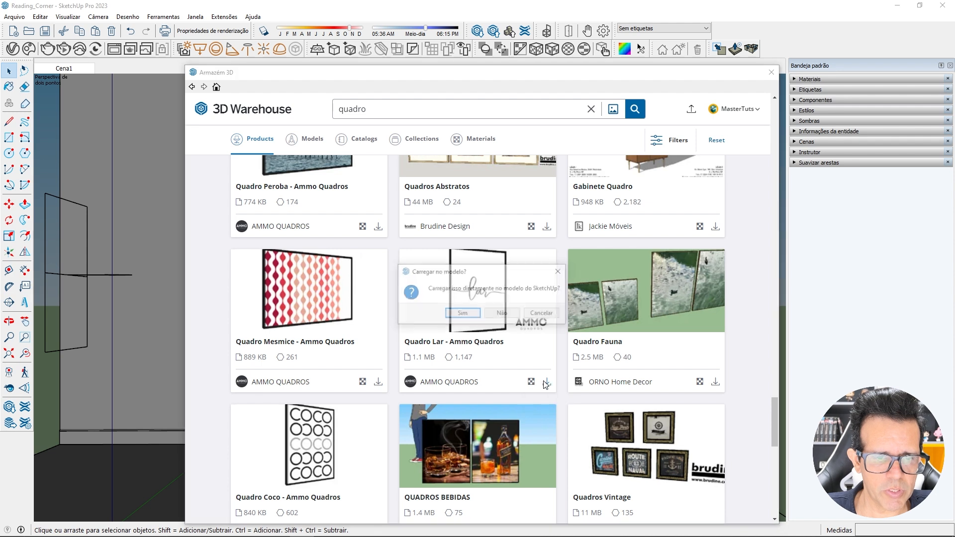
{"action": "left_click", "coordinate": [462, 314]}
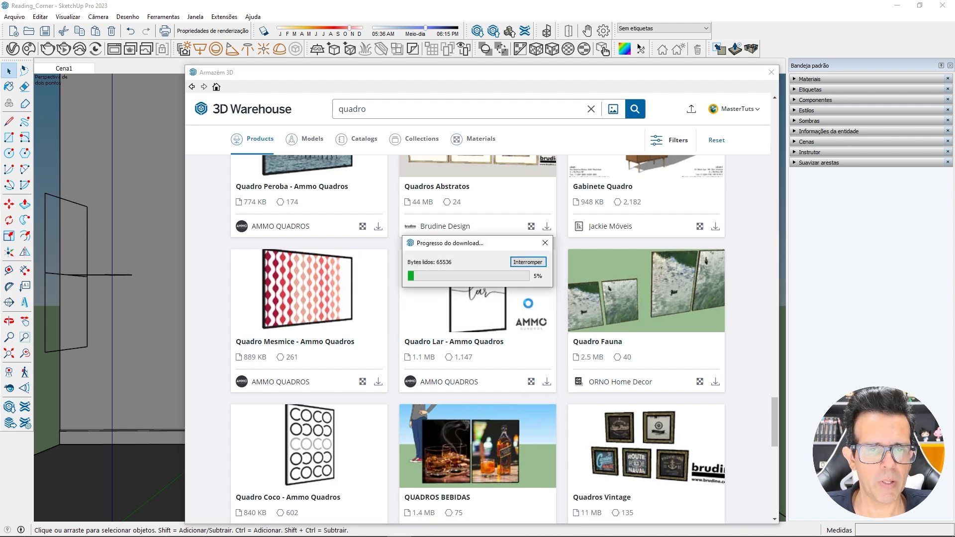
{"action": "scroll", "coordinate": [373, 234], "scroll_direction": "down", "scroll_amount": 4}
{"action": "left_click", "coordinate": [352, 312]}
- Open the imported Quadro Lar component and delete its frame catalogue, colour chart, human figure and AMMO logo, keeping only the framed picture
{"action": "middle_click_drag", "start_coordinate": [403, 234], "coordinate": [252, 235]}
{"action": "middle_click_drag", "start_coordinate": [486, 266], "coordinate": [422, 320]}
{"action": "scroll", "coordinate": [358, 301], "scroll_direction": "down", "scroll_amount": 3}
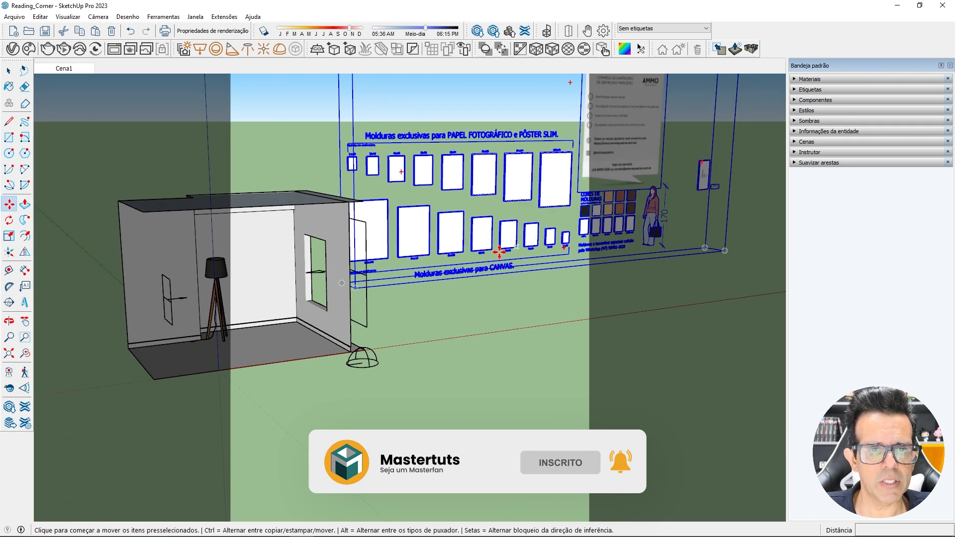
{"action": "middle_click_drag", "start_coordinate": [499, 252], "coordinate": [383, 251]}
{"action": "scroll", "coordinate": [460, 241], "scroll_direction": "down", "scroll_amount": 2}
{"action": "middle_click_drag", "start_coordinate": [562, 225], "coordinate": [322, 243], "text": "shift"}
{"action": "scroll", "coordinate": [560, 207], "scroll_direction": "up", "scroll_amount": 5}
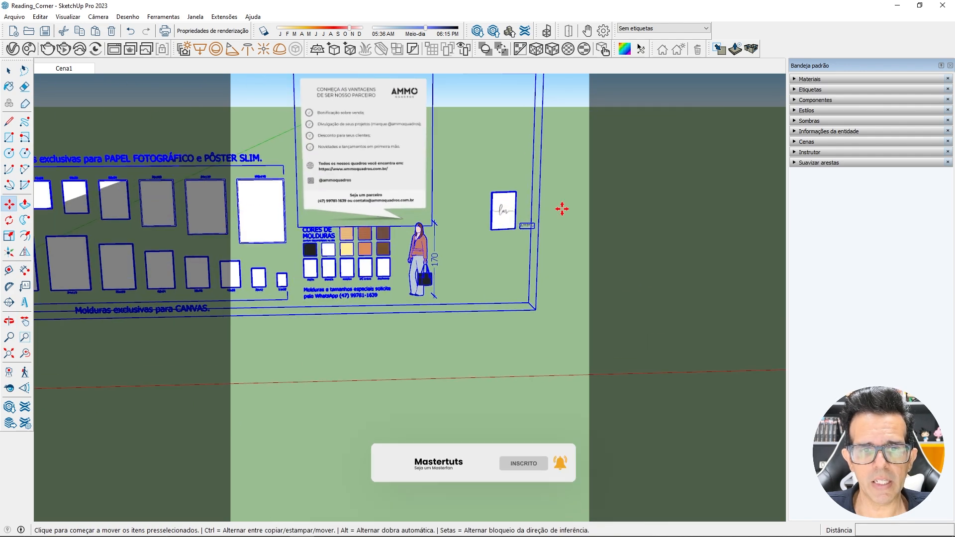
{"action": "scroll", "coordinate": [616, 212], "scroll_direction": "down", "scroll_amount": 1}
{"action": "scroll", "coordinate": [616, 213], "scroll_direction": "down", "scroll_amount": 3}
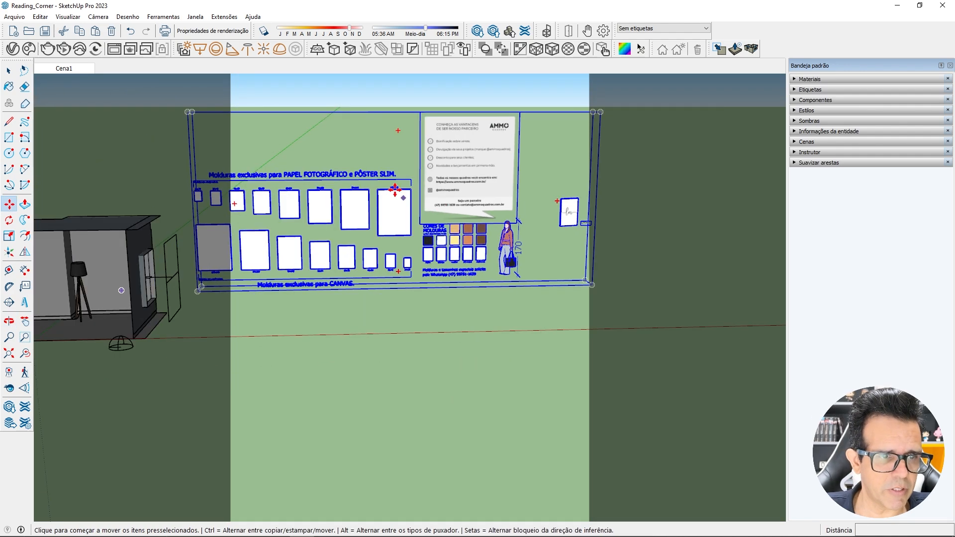
{"action": "middle_click_drag", "start_coordinate": [485, 196], "coordinate": [517, 224]}
{"action": "key", "text": "space"}
{"action": "double_click", "coordinate": [456, 190]}
{"action": "middle_click_drag", "start_coordinate": [456, 189], "coordinate": [568, 228]}
{"action": "scroll", "coordinate": [567, 228], "scroll_direction": "down", "scroll_amount": 2}
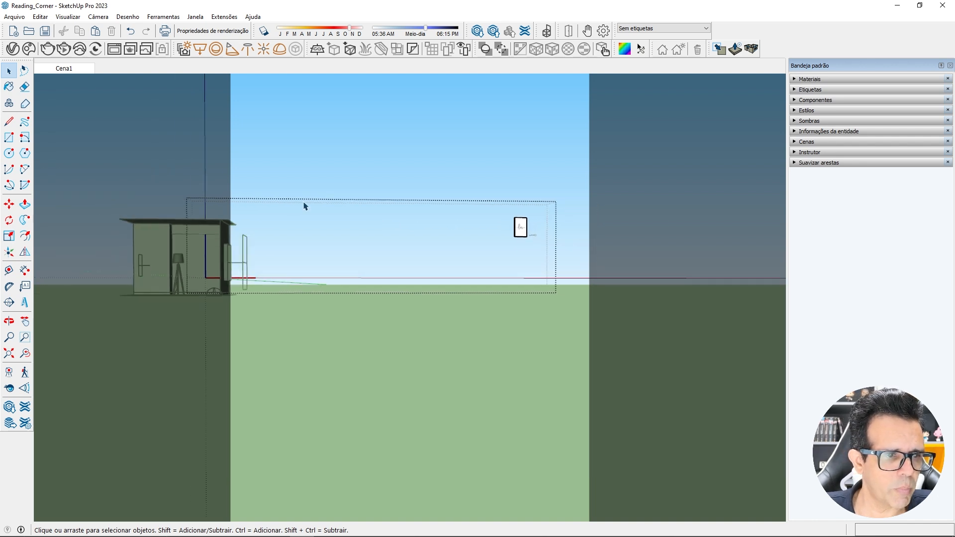
{"action": "scroll", "coordinate": [532, 237], "scroll_direction": "up", "scroll_amount": 5}
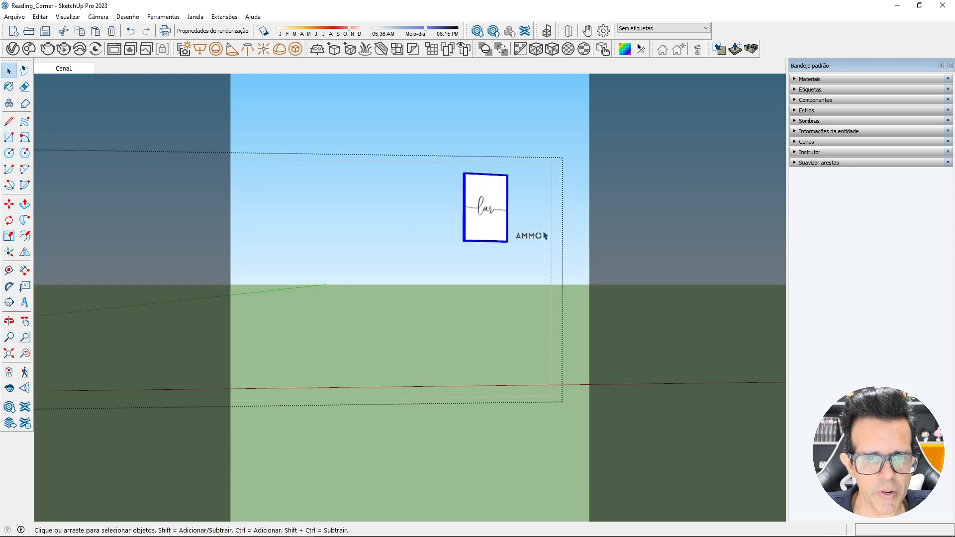
{"action": "scroll", "coordinate": [517, 236], "scroll_direction": "down", "scroll_amount": 3}
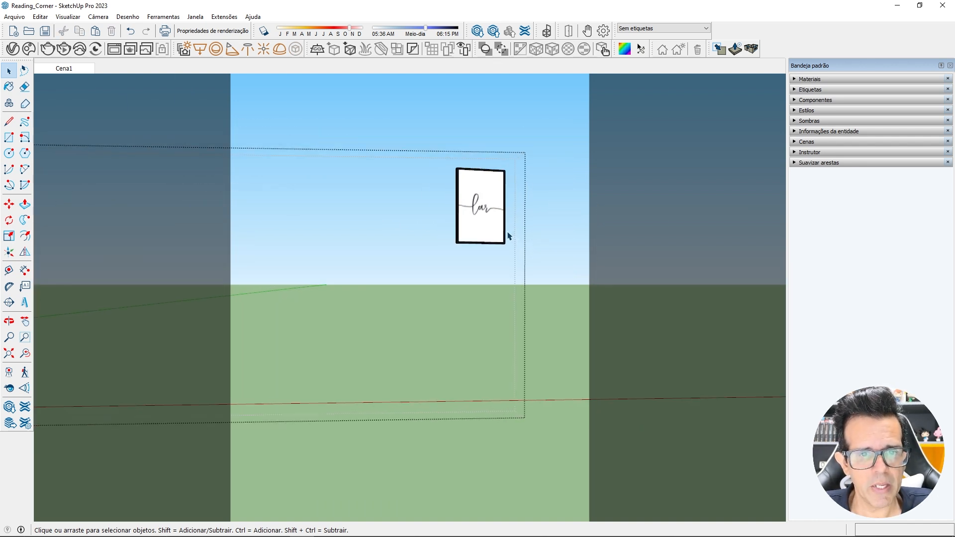
- Explode the outer component that wraps the framed "lar" picture
{"action": "left_click", "coordinate": [490, 210]}
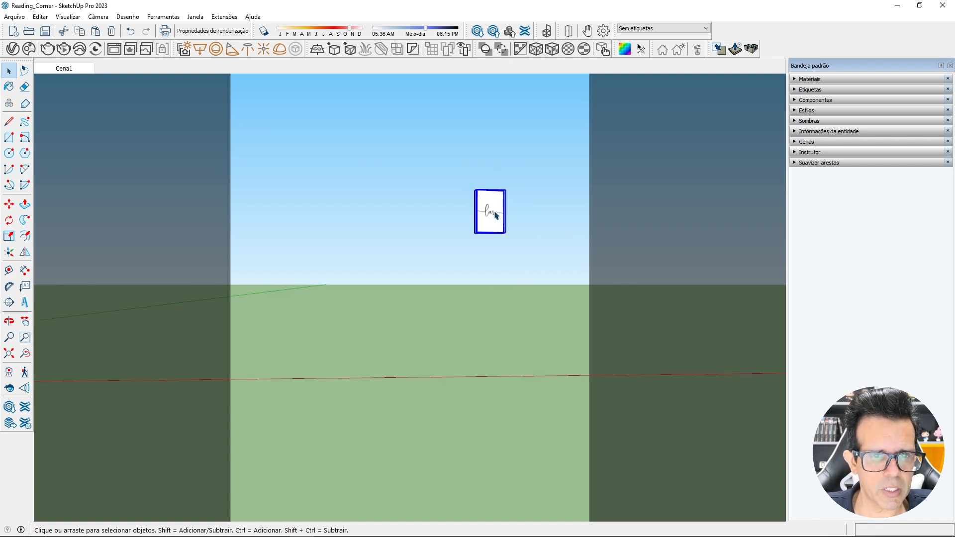
{"action": "right_click", "coordinate": [494, 210]}
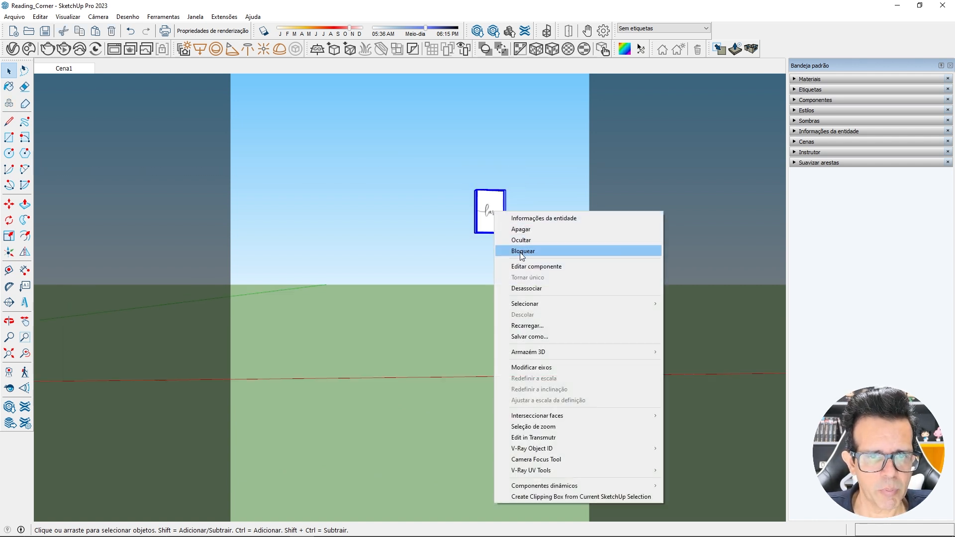
{"action": "left_click", "coordinate": [520, 289]}
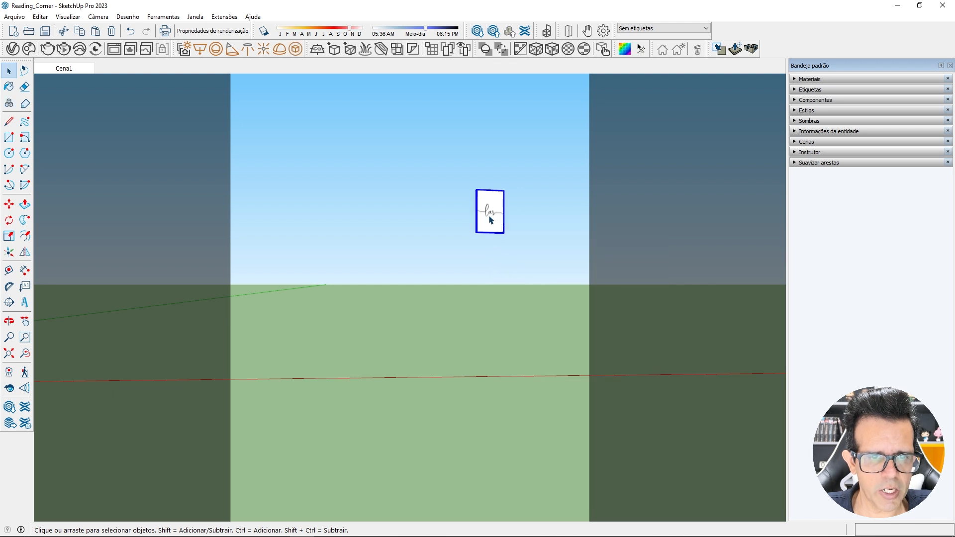
- Rotate the framed picture about 4.8 degrees around its vertical axis so it runs parallel to the room's back wall
{"action": "scroll", "coordinate": [489, 224], "scroll_direction": "up", "scroll_amount": 1}
{"action": "middle_click_drag", "start_coordinate": [490, 227], "coordinate": [525, 358]}
{"action": "middle_click_drag", "start_coordinate": [478, 221], "coordinate": [478, 237]}
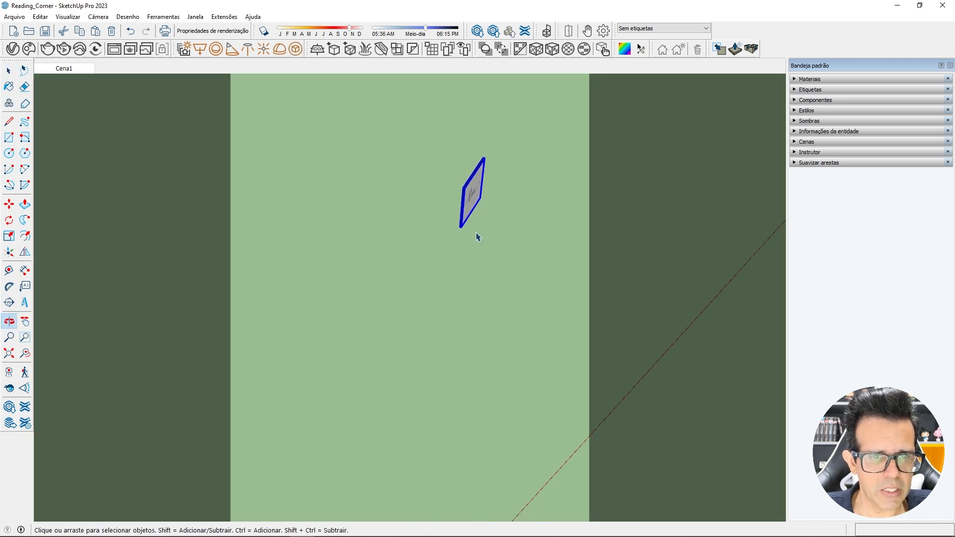
{"action": "scroll", "coordinate": [473, 187], "scroll_direction": "up", "scroll_amount": 6}
{"action": "key", "text": "m"}
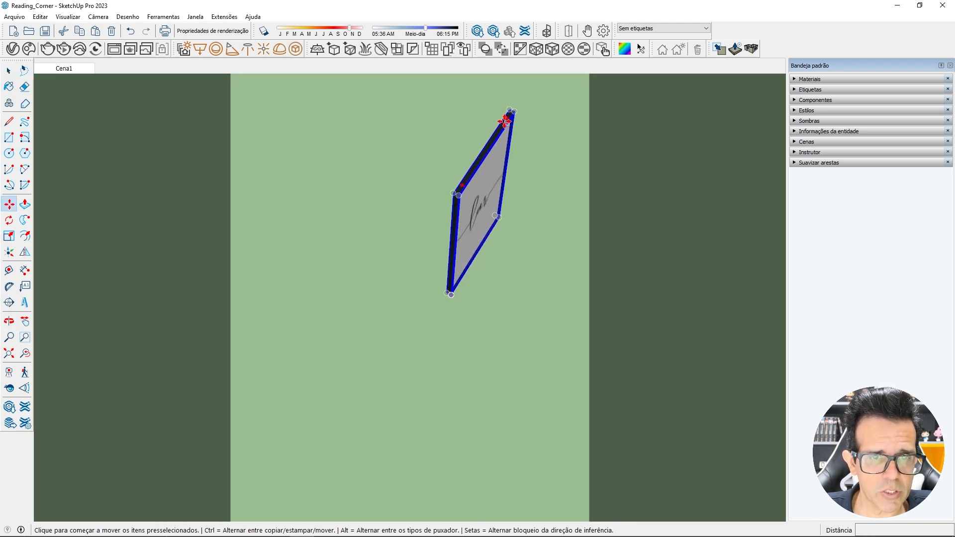
{"action": "left_click", "coordinate": [508, 118]}
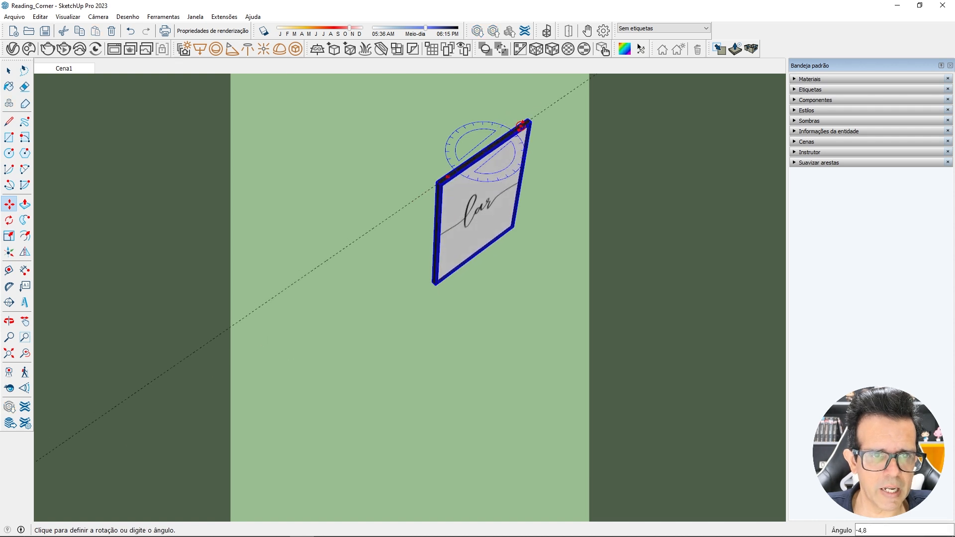
{"action": "left_click", "coordinate": [522, 123]}
- Move the framed picture by its lower back corner into the room and set it against the back wall
{"action": "scroll", "coordinate": [445, 291], "scroll_direction": "up", "scroll_amount": 3}
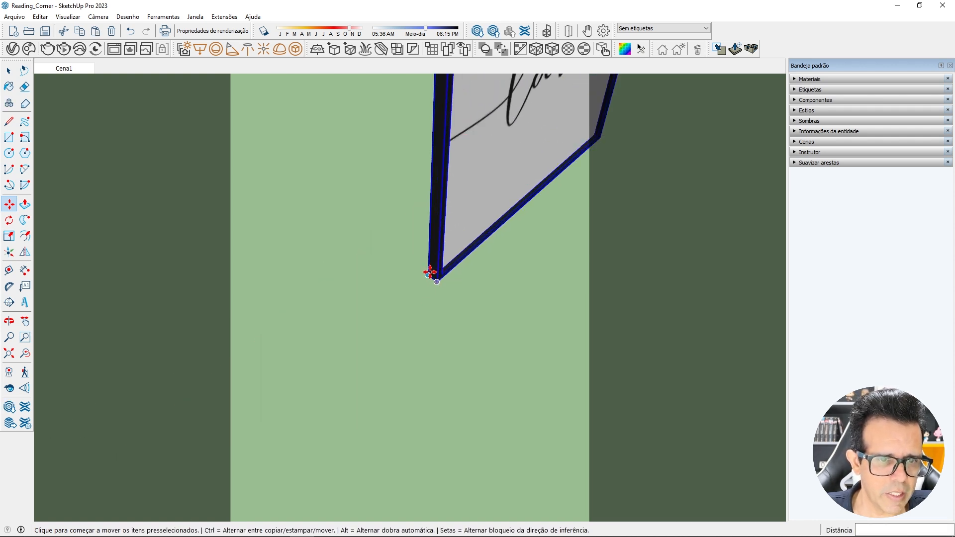
{"action": "left_click", "coordinate": [426, 274]}
{"action": "scroll", "coordinate": [529, 141], "scroll_direction": "down", "scroll_amount": 5}
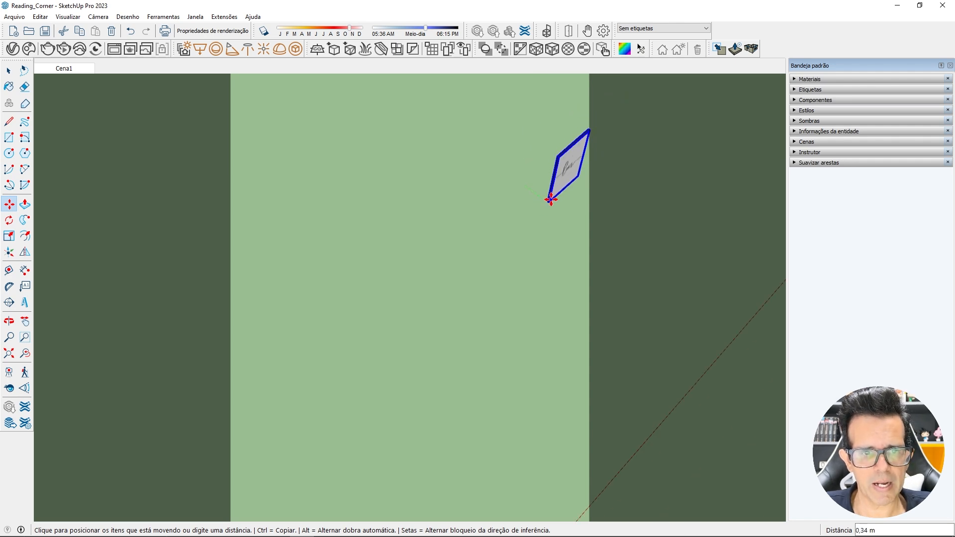
{"action": "scroll", "coordinate": [518, 239], "scroll_direction": "down", "scroll_amount": 3}
{"action": "middle_click_drag", "start_coordinate": [518, 247], "coordinate": [459, 165]}
{"action": "scroll", "coordinate": [381, 353], "scroll_direction": "up", "scroll_amount": 4}
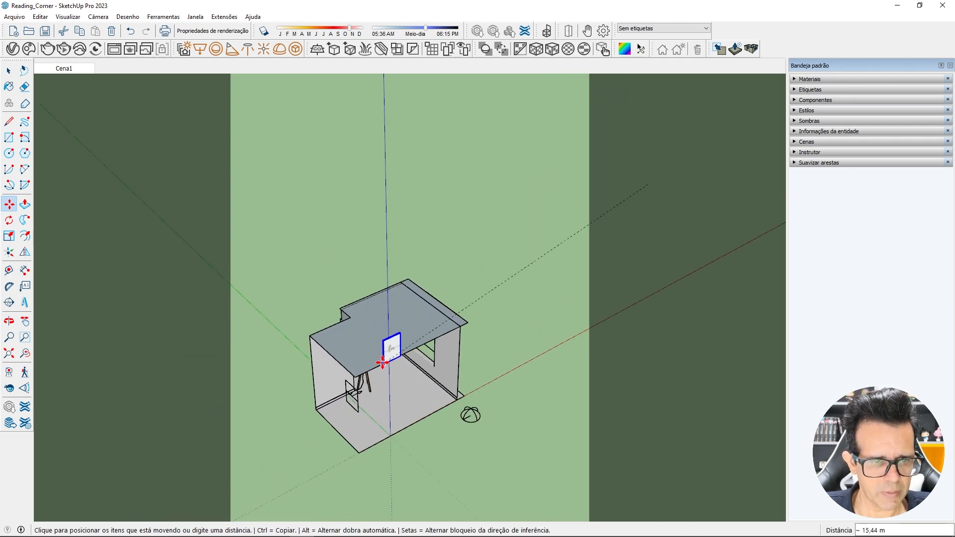
{"action": "middle_click_drag", "start_coordinate": [384, 356], "coordinate": [389, 159]}
{"action": "scroll", "coordinate": [375, 367], "scroll_direction": "up", "scroll_amount": 6}
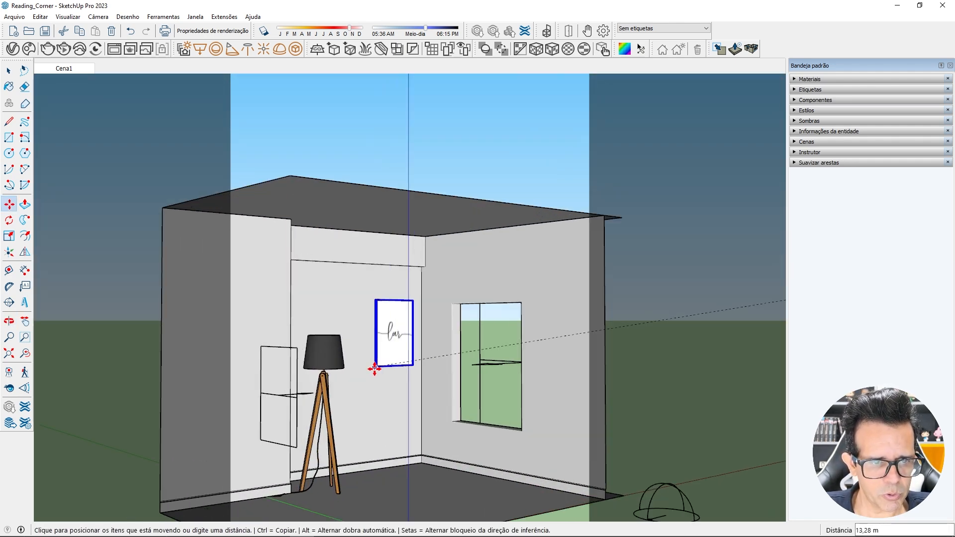
{"action": "left_click", "coordinate": [347, 402]}
- Shift the framed picture sideways along the back wall, slightly closer to the floor lamp
{"action": "middle_click_drag", "start_coordinate": [358, 379], "coordinate": [231, 373]}
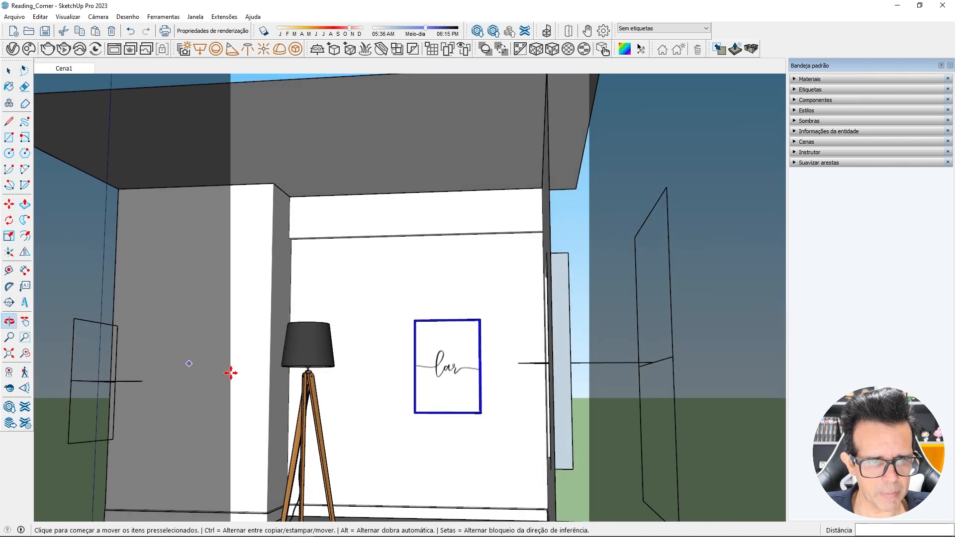
{"action": "left_click", "coordinate": [428, 448]}
{"action": "left_click", "coordinate": [397, 448]}
- Enlarge the framed picture uniformly with the Scale tool, keeping its lower-left corner fixed on the back wall
{"action": "middle_click_drag", "start_coordinate": [407, 420], "coordinate": [456, 437]}
{"action": "key", "text": "s"}
{"action": "left_click", "coordinate": [437, 311]}
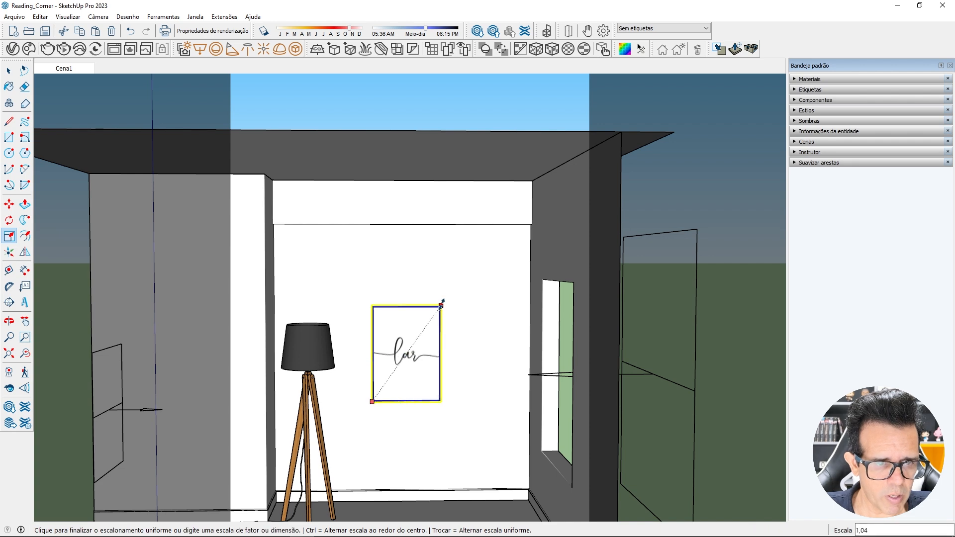
{"action": "left_click", "coordinate": [455, 287]}
{"action": "middle_click_drag", "start_coordinate": [455, 287], "coordinate": [348, 299]}
{"action": "scroll", "coordinate": [338, 299], "scroll_direction": "up", "scroll_amount": 3}
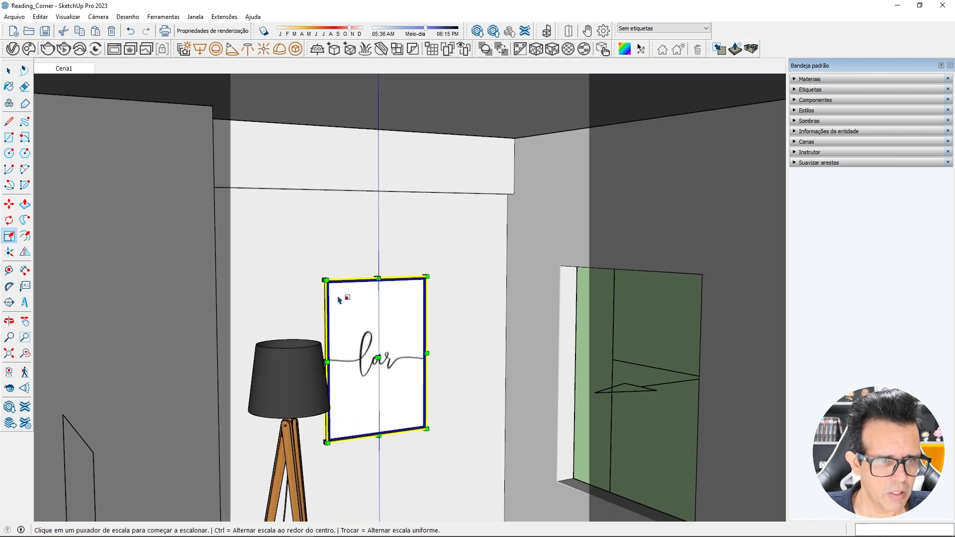
{"action": "scroll", "coordinate": [652, 317], "scroll_direction": "down", "scroll_amount": 5}
{"action": "middle_click_drag", "start_coordinate": [652, 317], "coordinate": [521, 267]}
{"action": "scroll", "coordinate": [293, 285], "scroll_direction": "up", "scroll_amount": 5}
{"action": "scroll", "coordinate": [294, 284], "scroll_direction": "down", "scroll_amount": 5}
{"action": "key", "text": "space"}
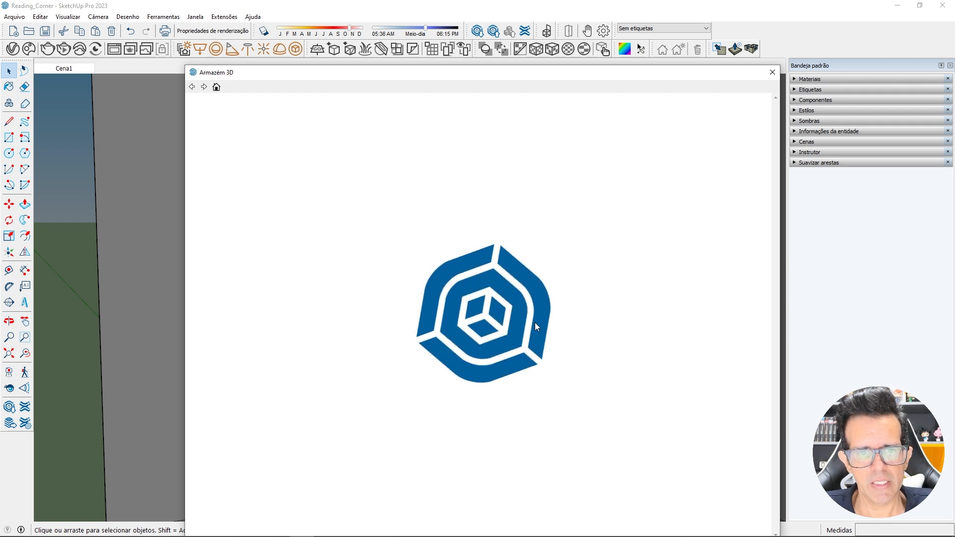
- Reopen the 3D Warehouse and search for "armchair"
{"action": "scroll", "coordinate": [426, 108], "scroll_direction": "down", "scroll_amount": 3}
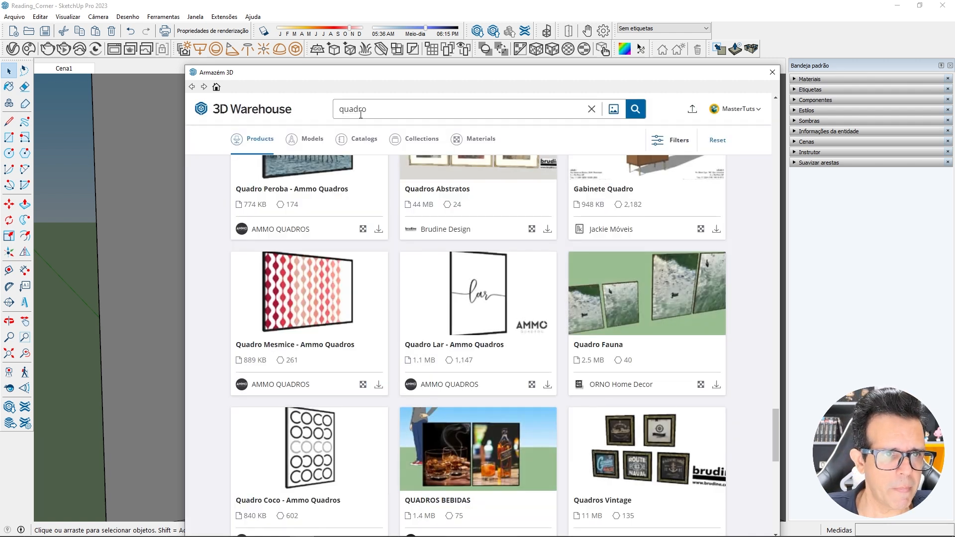
{"action": "double_click", "coordinate": [331, 115]}
{"action": "type", "text": "armchair"}
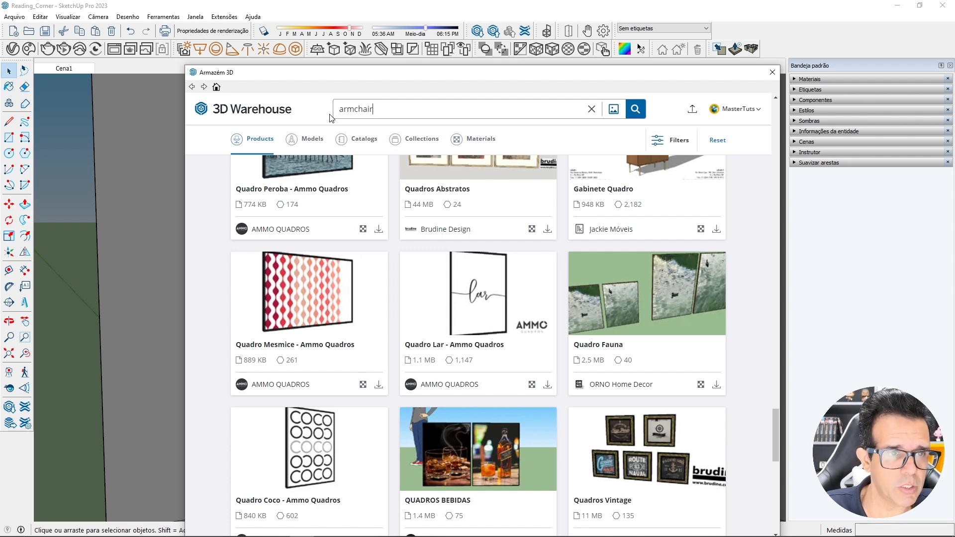
{"action": "key", "text": "Return"}
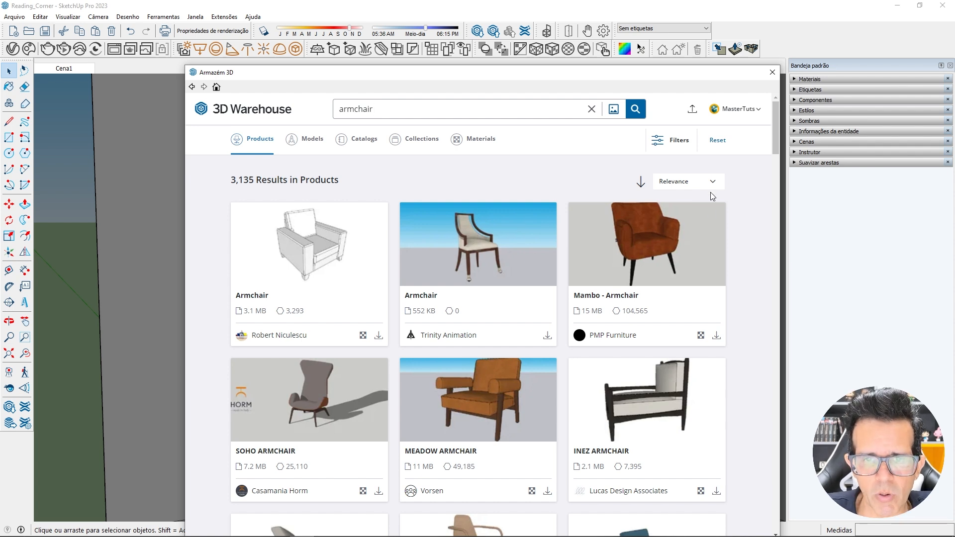
- Sort the armchair results by Likes and look through them for a suitable model
{"action": "left_click", "coordinate": [712, 181]}
{"action": "left_click", "coordinate": [679, 246]}
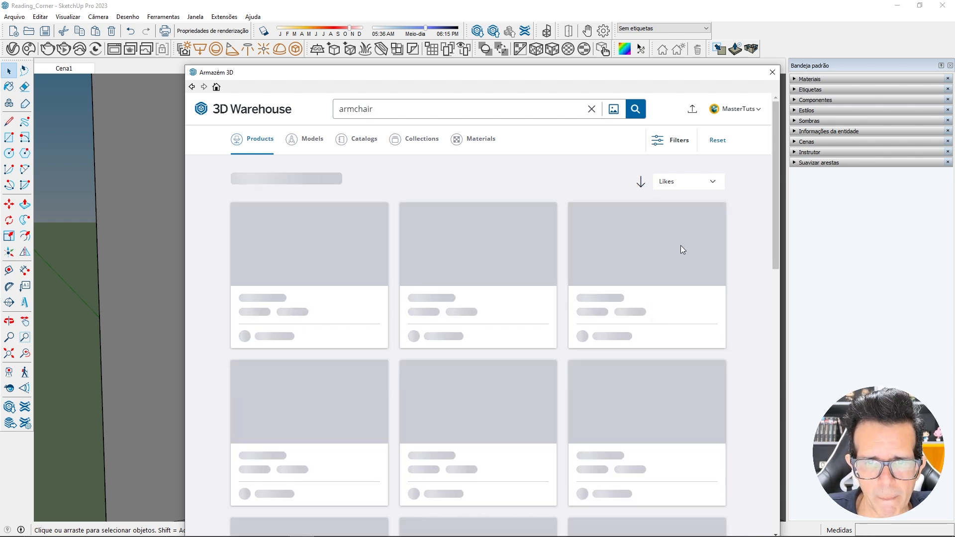
{"action": "scroll", "coordinate": [584, 276], "scroll_direction": "down", "scroll_amount": 9}
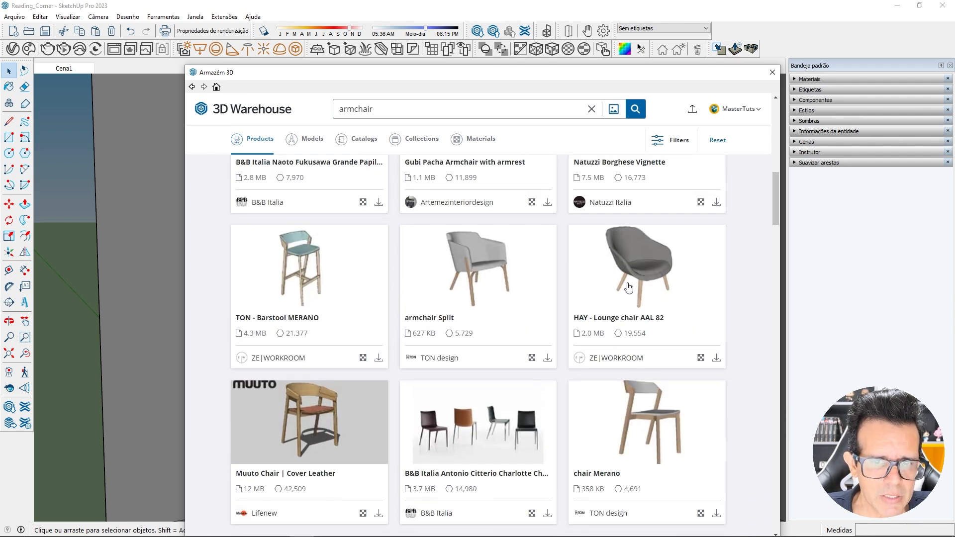
- Examine the armchair results further down the list to find a simple upholstered model
{"action": "scroll", "coordinate": [628, 287], "scroll_direction": "down", "scroll_amount": 2}
{"action": "scroll", "coordinate": [628, 287], "scroll_direction": "down", "scroll_amount": 14}
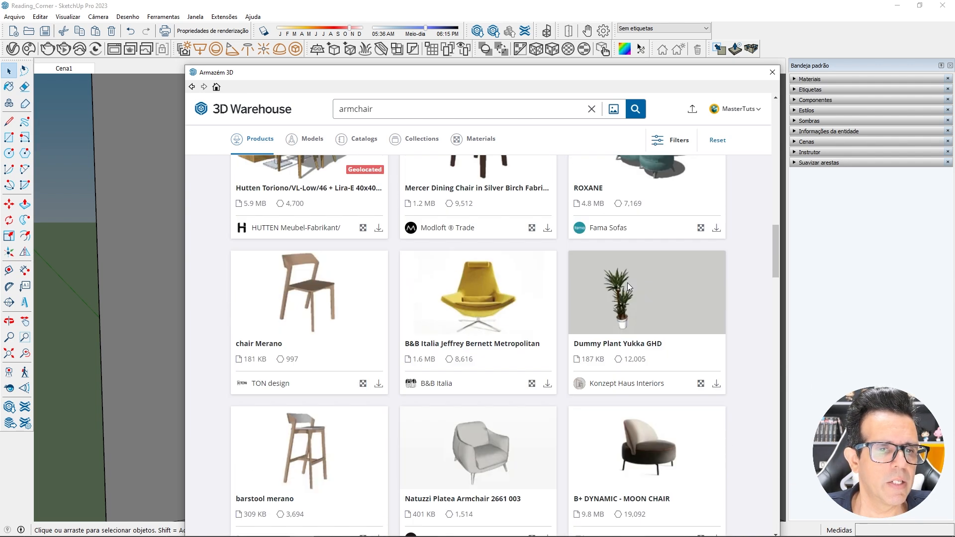
{"action": "scroll", "coordinate": [627, 299], "scroll_direction": "down", "scroll_amount": 2}
{"action": "scroll", "coordinate": [628, 298], "scroll_direction": "up", "scroll_amount": 4}
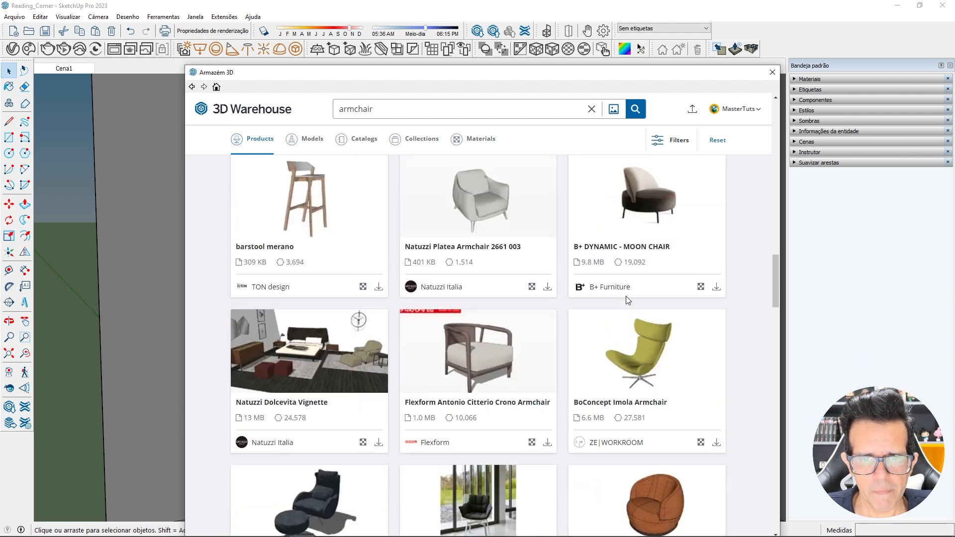
{"action": "scroll", "coordinate": [627, 300], "scroll_direction": "down", "scroll_amount": 9}
{"action": "scroll", "coordinate": [627, 302], "scroll_direction": "down", "scroll_amount": 8}
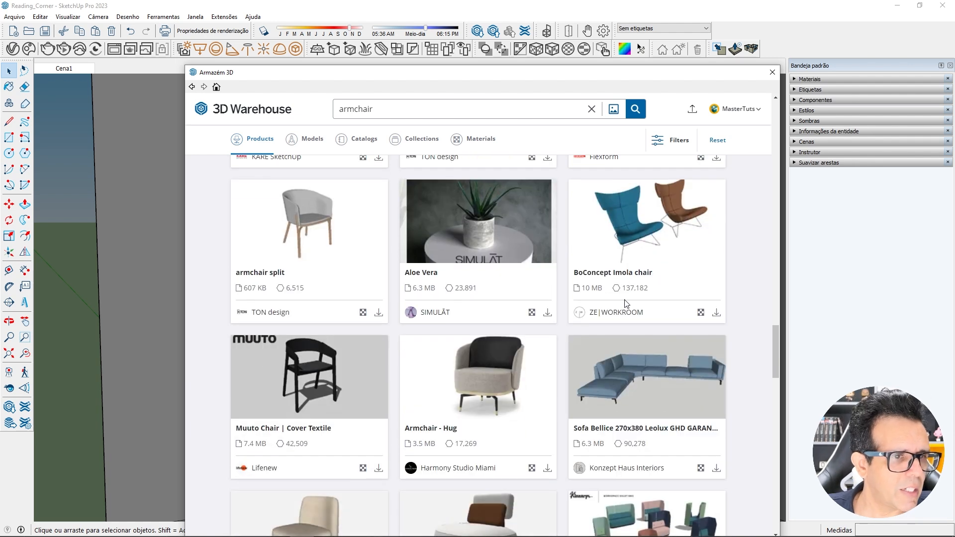
{"action": "scroll", "coordinate": [625, 305], "scroll_direction": "down", "scroll_amount": 12}
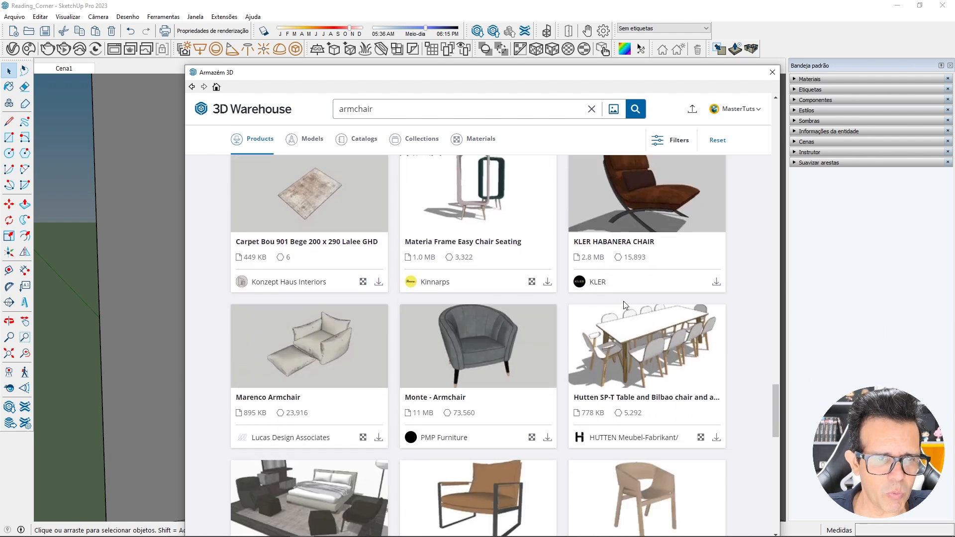
{"action": "scroll", "coordinate": [625, 306], "scroll_direction": "up", "scroll_amount": 3}
{"action": "scroll", "coordinate": [626, 306], "scroll_direction": "down", "scroll_amount": 13}
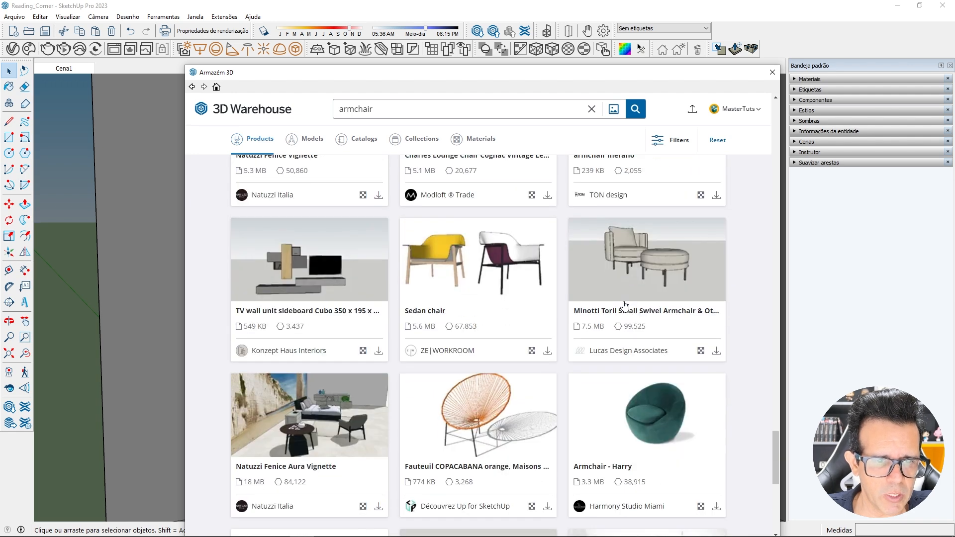
{"action": "scroll", "coordinate": [625, 305], "scroll_direction": "up", "scroll_amount": 2}
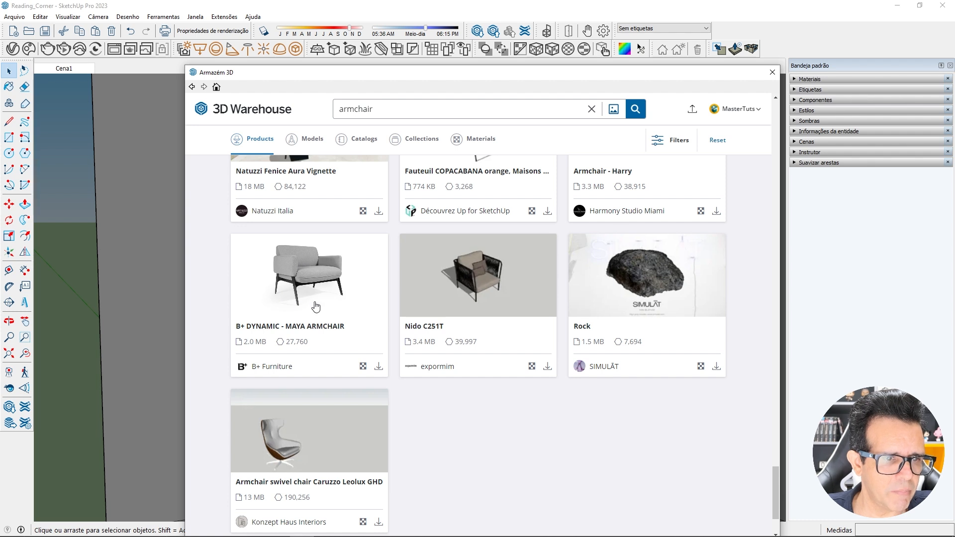
- Load the B+ DYNAMIC - MAYA ARMCHAIR directly into the model and place it on the floor beside the floor lamp
{"action": "left_click", "coordinate": [379, 366]}
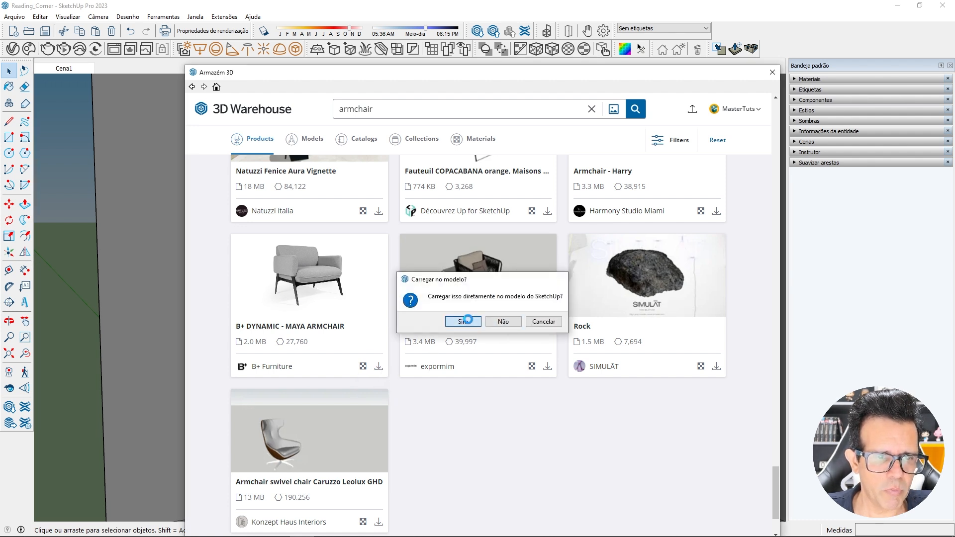
{"action": "left_click", "coordinate": [469, 321]}
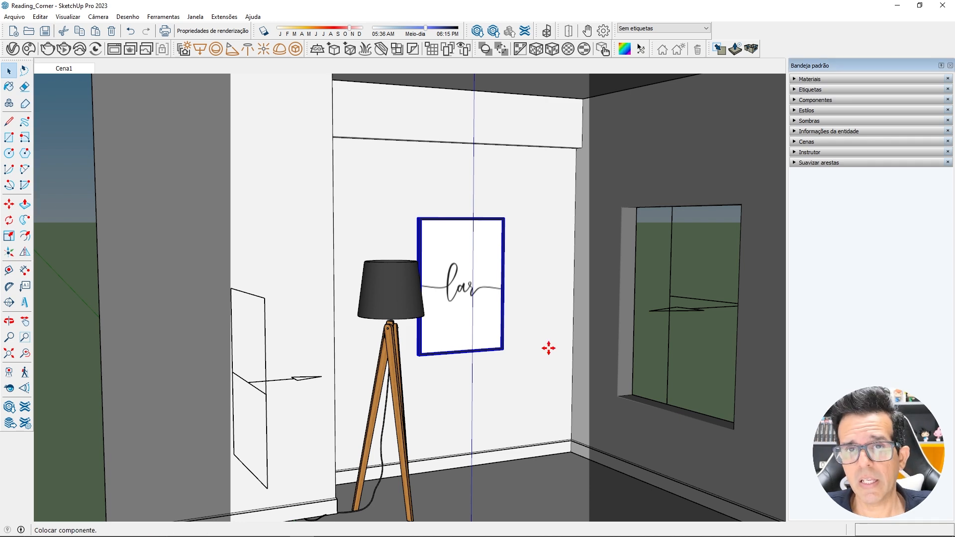
{"action": "scroll", "coordinate": [547, 347], "scroll_direction": "down", "scroll_amount": 3}
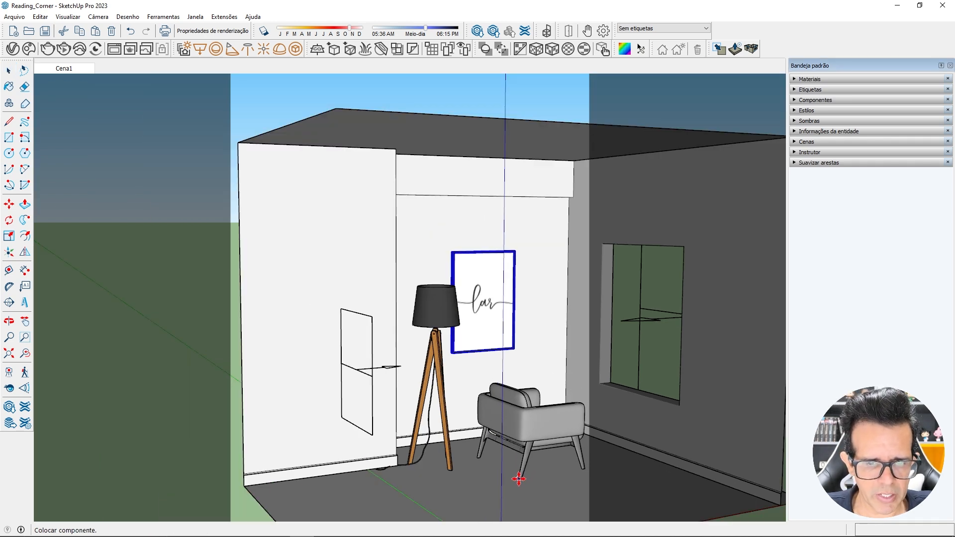
{"action": "left_click", "coordinate": [520, 479]}
- Rotate the armchair clockwise on the floor until its seat faces the open front of the room
{"action": "key", "text": "o"}
{"action": "middle_click_drag", "start_coordinate": [562, 393], "coordinate": [459, 521]}
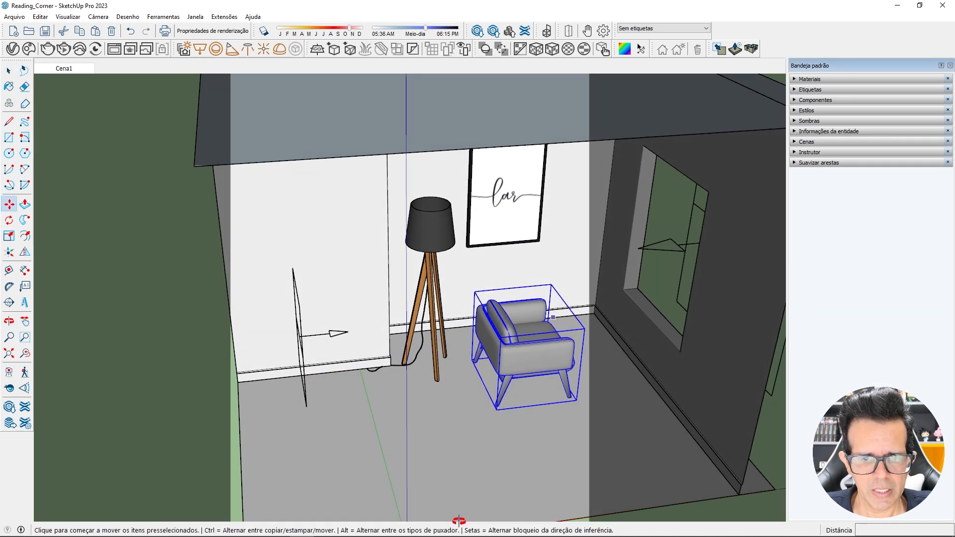
{"action": "middle_click_drag", "start_coordinate": [560, 308], "coordinate": [515, 310]}
{"action": "scroll", "coordinate": [515, 310], "scroll_direction": "up", "scroll_amount": 2}
{"action": "scroll", "coordinate": [515, 309], "scroll_direction": "up", "scroll_amount": 2}
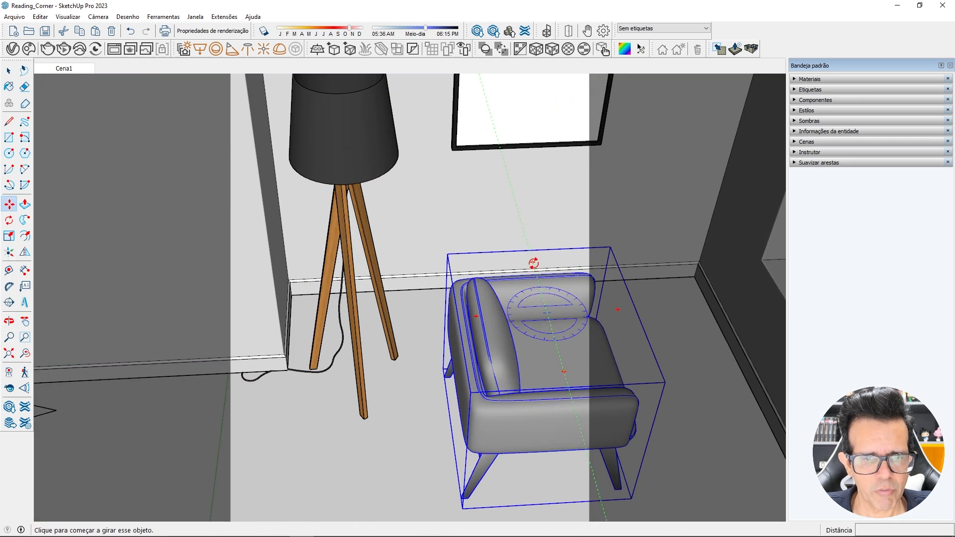
{"action": "left_click", "coordinate": [531, 266]}
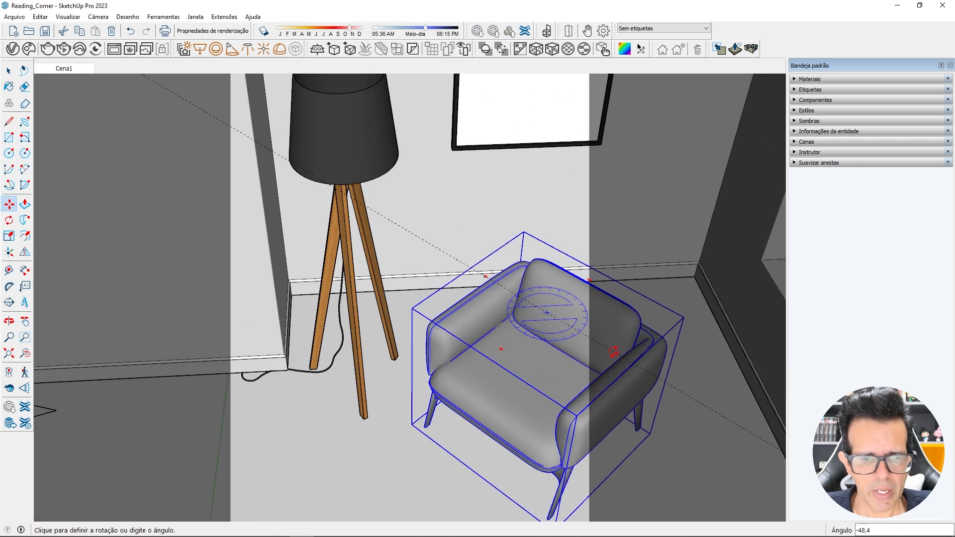
{"action": "left_click", "coordinate": [614, 352]}
- Move the armchair about 0.34 m away from the floor lamp, toward the window wall
{"action": "scroll", "coordinate": [576, 312], "scroll_direction": "down", "scroll_amount": 2}
{"action": "scroll", "coordinate": [576, 313], "scroll_direction": "down", "scroll_amount": 1}
{"action": "middle_click_drag", "start_coordinate": [576, 312], "coordinate": [582, 252]}
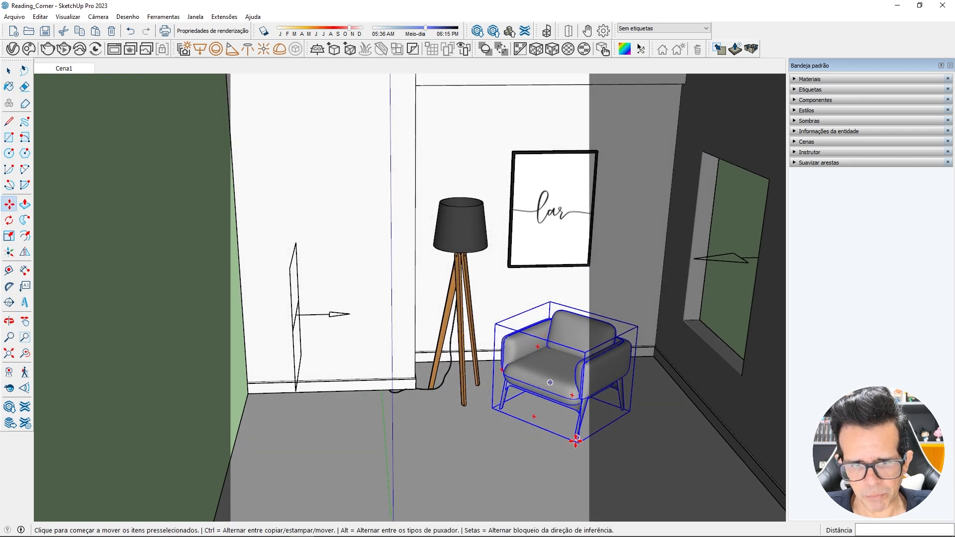
{"action": "left_click", "coordinate": [541, 447]}
{"action": "left_click", "coordinate": [584, 444]}
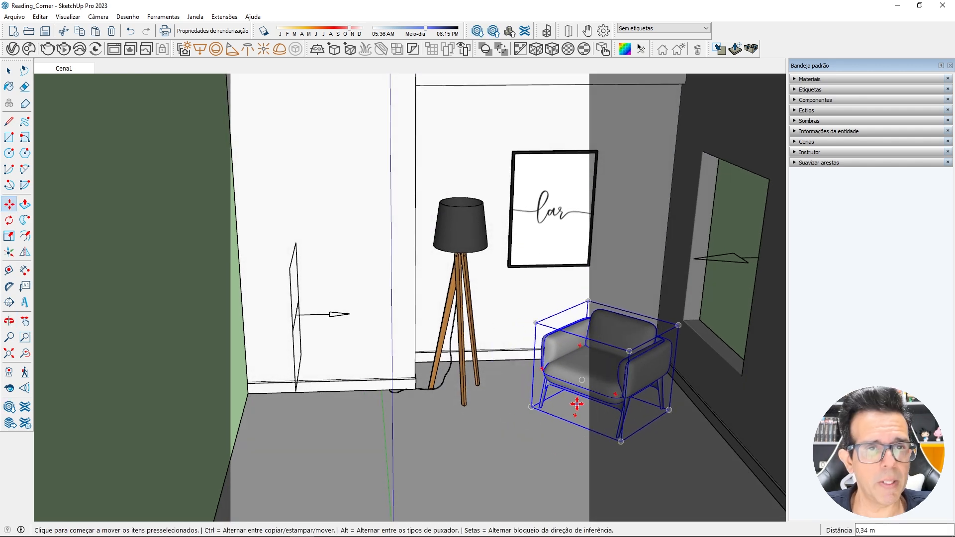
{"action": "left_click", "coordinate": [477, 31]}
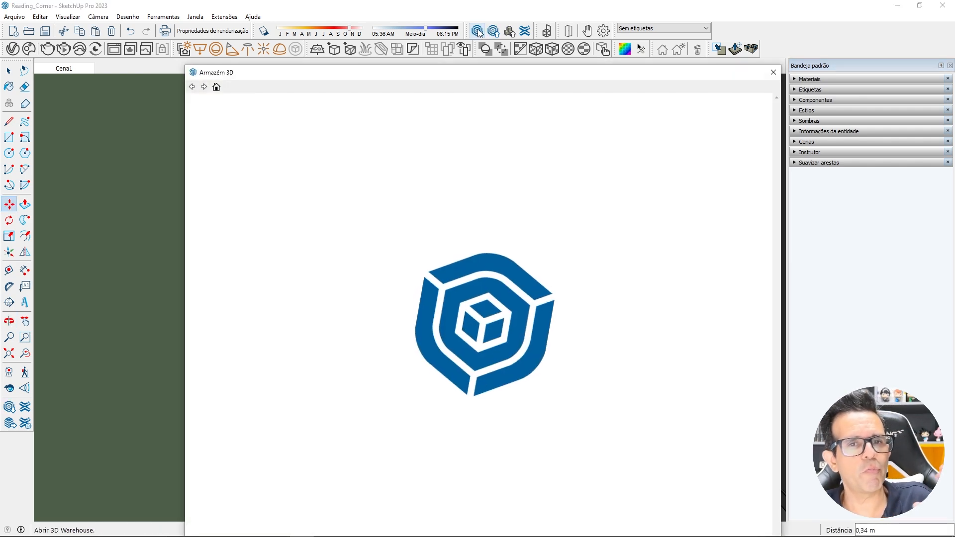
{"action": "scroll", "coordinate": [475, 259], "scroll_direction": "down", "scroll_amount": 3}
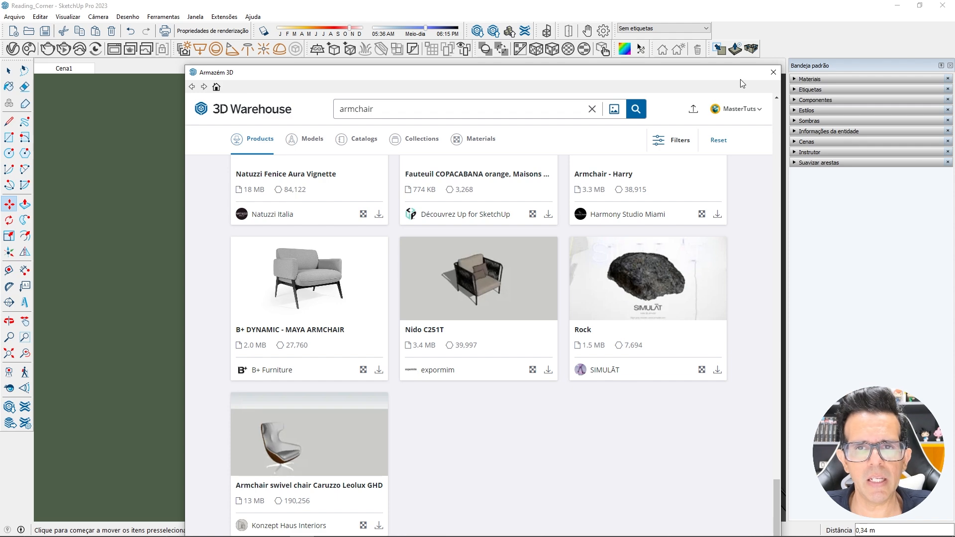
{"action": "left_click", "coordinate": [773, 73]}
{"action": "scroll", "coordinate": [585, 367], "scroll_direction": "up", "scroll_amount": 5}
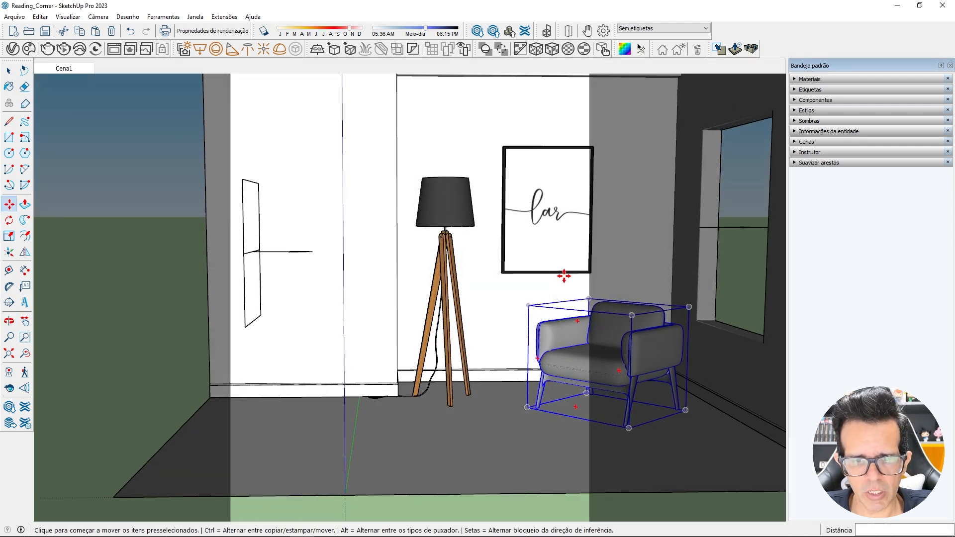
{"action": "scroll", "coordinate": [585, 368], "scroll_direction": "down", "scroll_amount": 5}
{"action": "scroll", "coordinate": [577, 343], "scroll_direction": "up", "scroll_amount": 8}
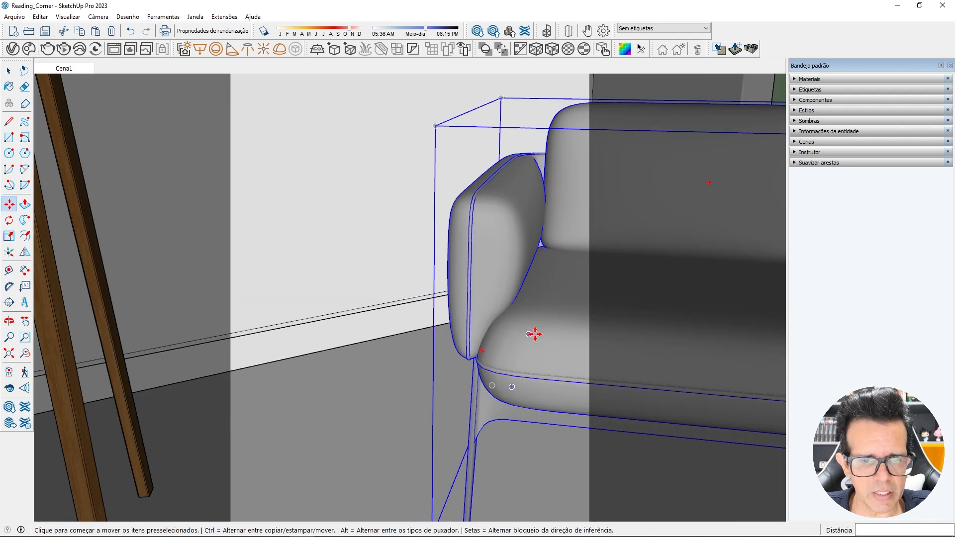
{"action": "scroll", "coordinate": [420, 312], "scroll_direction": "down", "scroll_amount": 10}
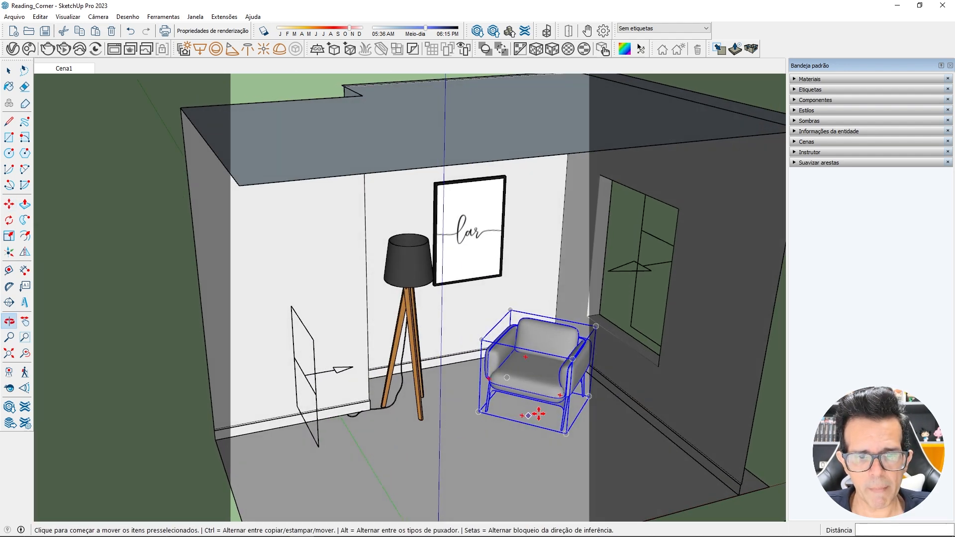
{"action": "middle_click_drag", "start_coordinate": [538, 414], "coordinate": [600, 389]}
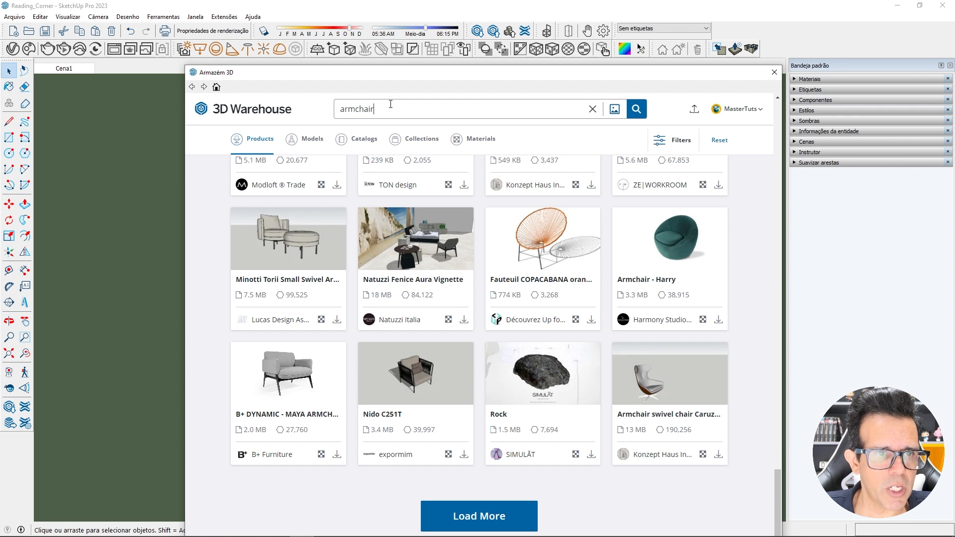
- Search the 3D Warehouse for "coffee table"
{"action": "left_click_drag", "start_coordinate": [377, 109], "coordinate": [342, 110]}
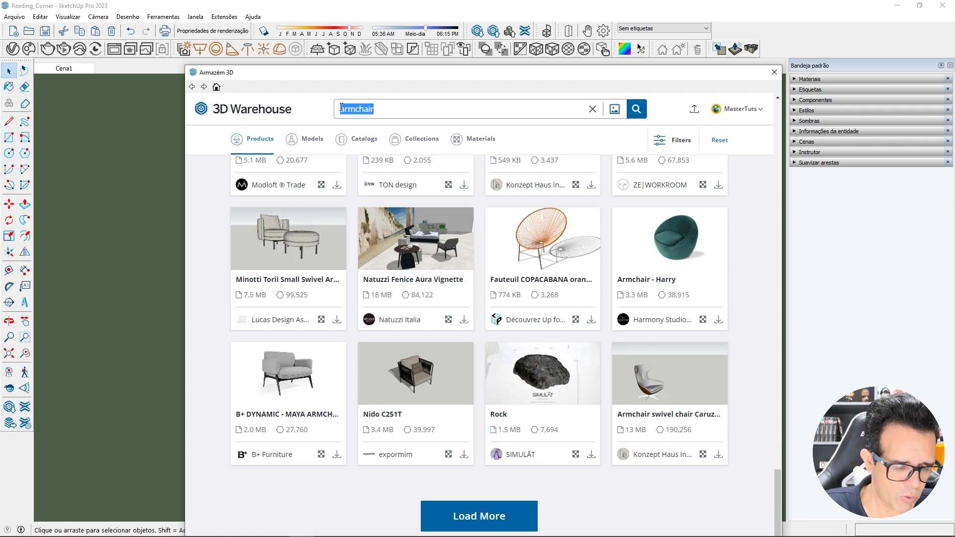
{"action": "type", "text": "le"}
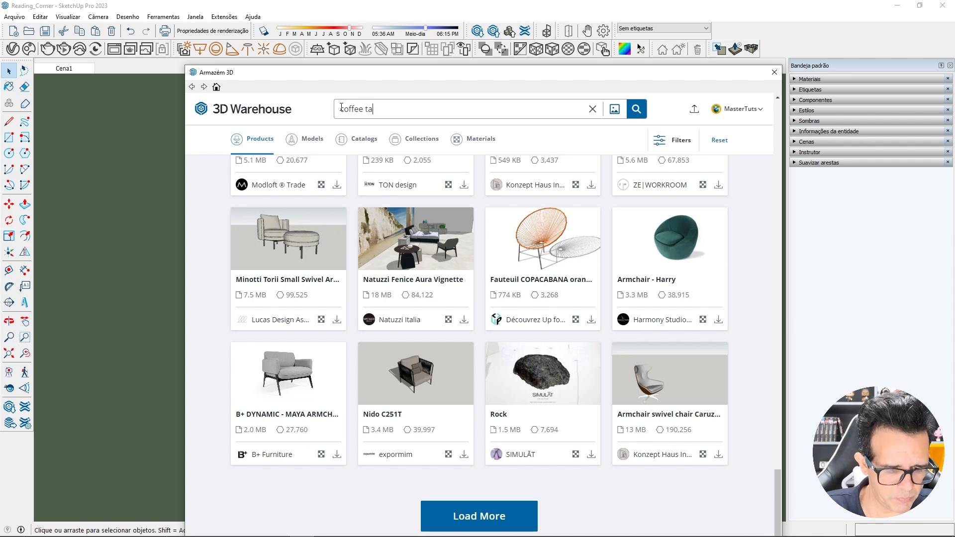
{"action": "key", "text": "Return"}
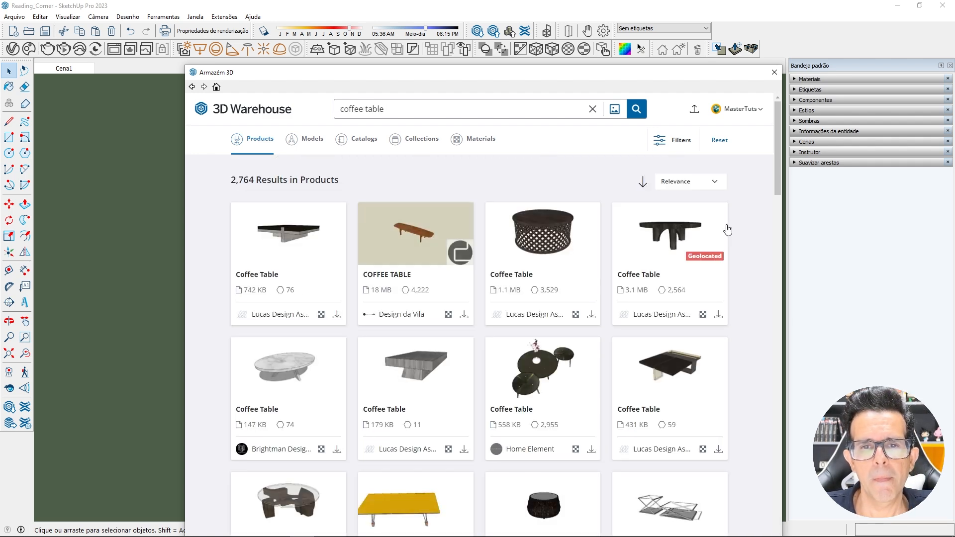
- Look through the coffee table results for a suitable model, loading more of them twice, and return to the start of the list
{"action": "scroll", "coordinate": [601, 286], "scroll_direction": "down", "scroll_amount": 2}
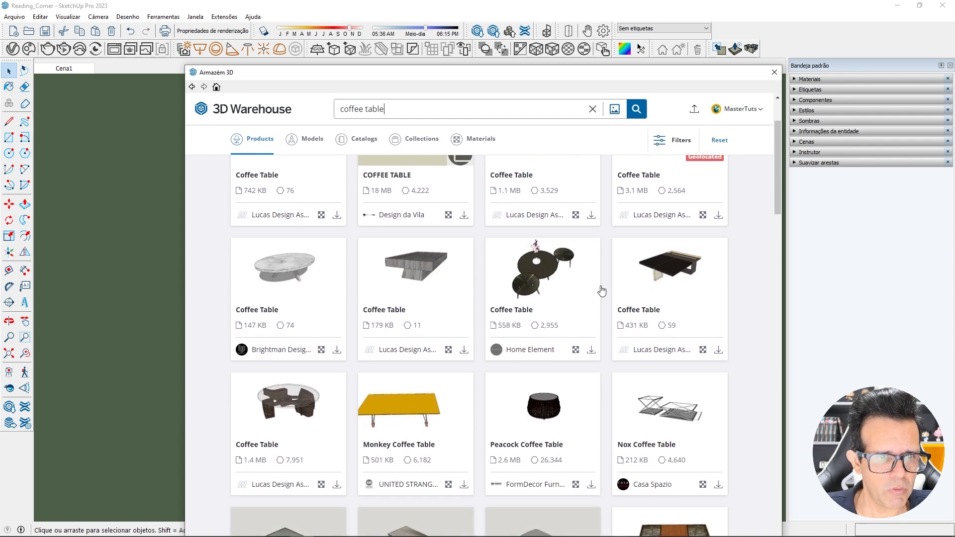
{"action": "scroll", "coordinate": [601, 291], "scroll_direction": "down", "scroll_amount": 1}
{"action": "scroll", "coordinate": [592, 277], "scroll_direction": "down", "scroll_amount": 3}
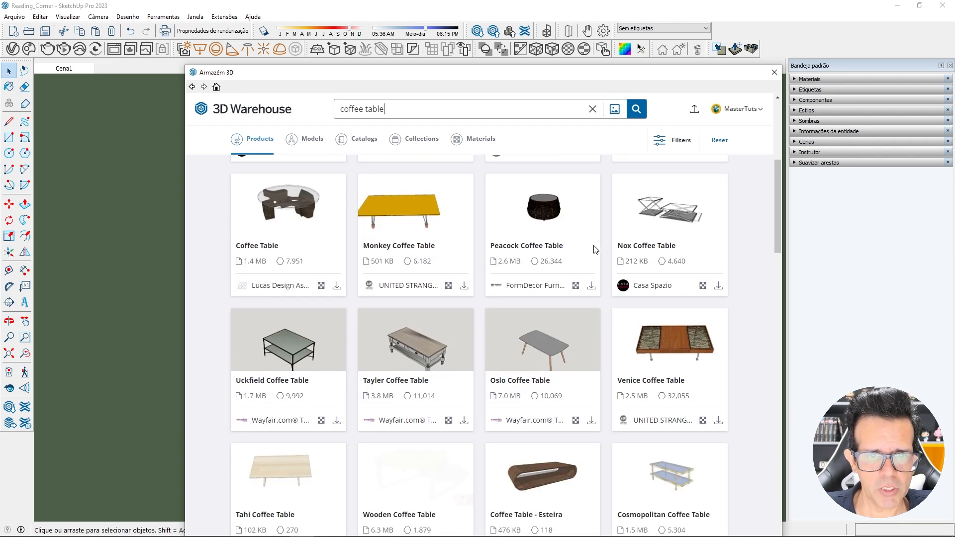
{"action": "scroll", "coordinate": [593, 252], "scroll_direction": "down", "scroll_amount": 7}
{"action": "scroll", "coordinate": [560, 288], "scroll_direction": "down", "scroll_amount": 6}
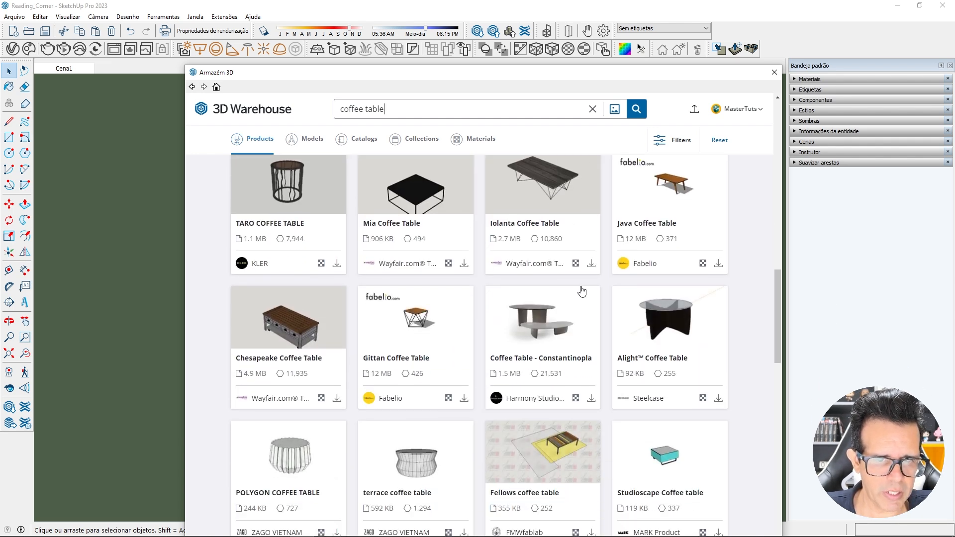
{"action": "scroll", "coordinate": [588, 359], "scroll_direction": "down", "scroll_amount": 6}
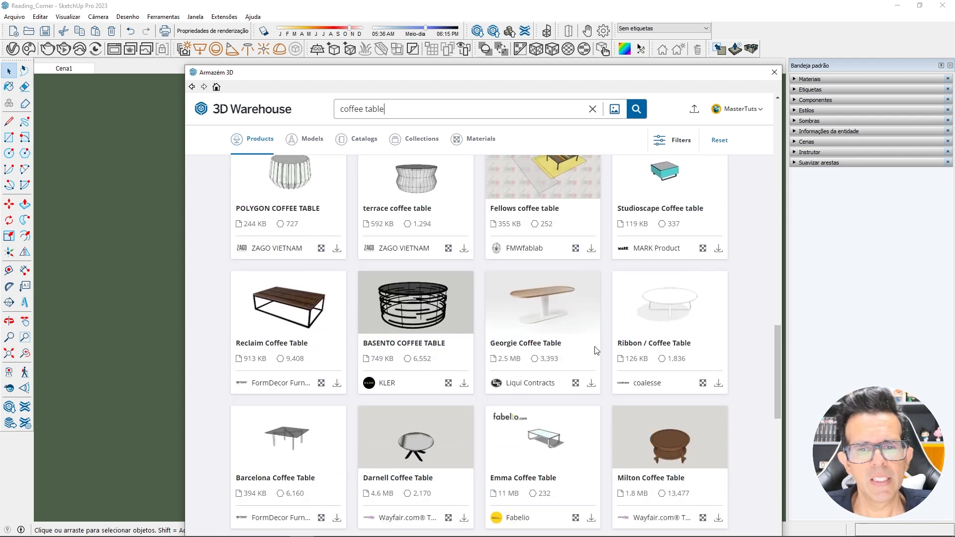
{"action": "scroll", "coordinate": [710, 313], "scroll_direction": "down", "scroll_amount": 2}
{"action": "scroll", "coordinate": [709, 312], "scroll_direction": "down", "scroll_amount": 8}
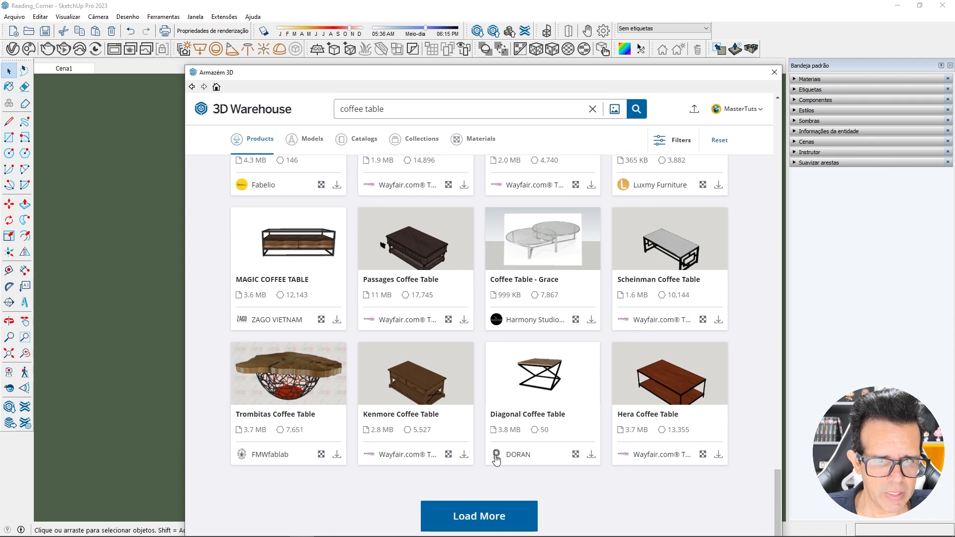
{"action": "left_click", "coordinate": [477, 516]}
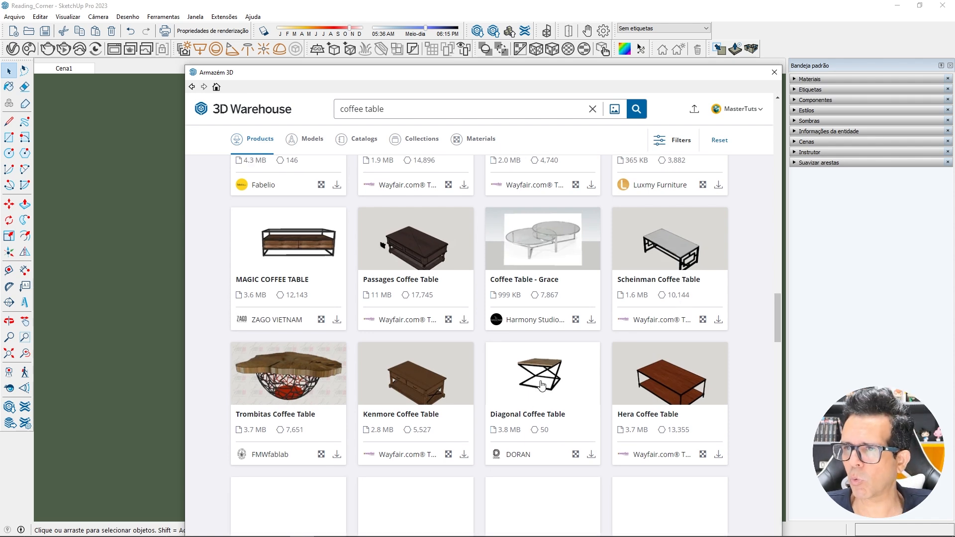
{"action": "scroll", "coordinate": [606, 339], "scroll_direction": "down", "scroll_amount": 8}
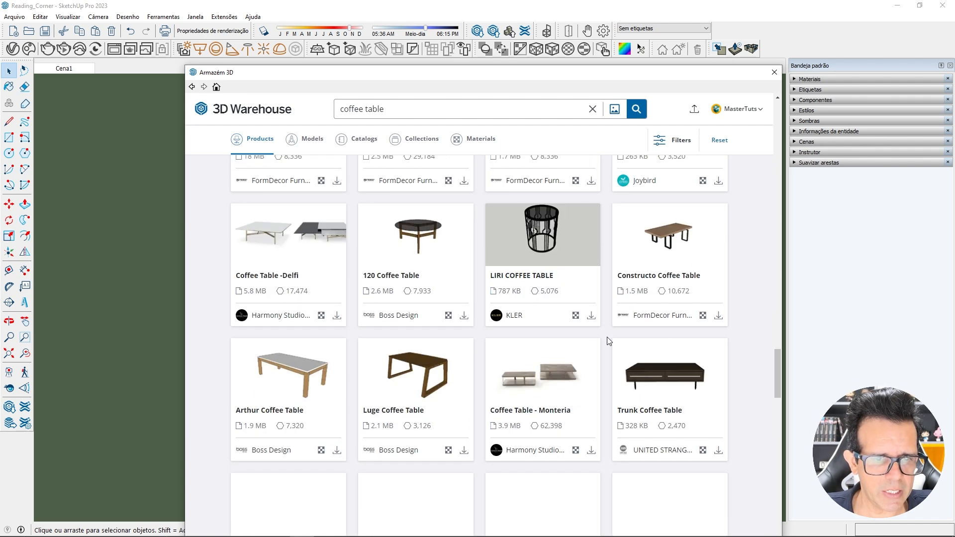
{"action": "scroll", "coordinate": [604, 338], "scroll_direction": "down", "scroll_amount": 10}
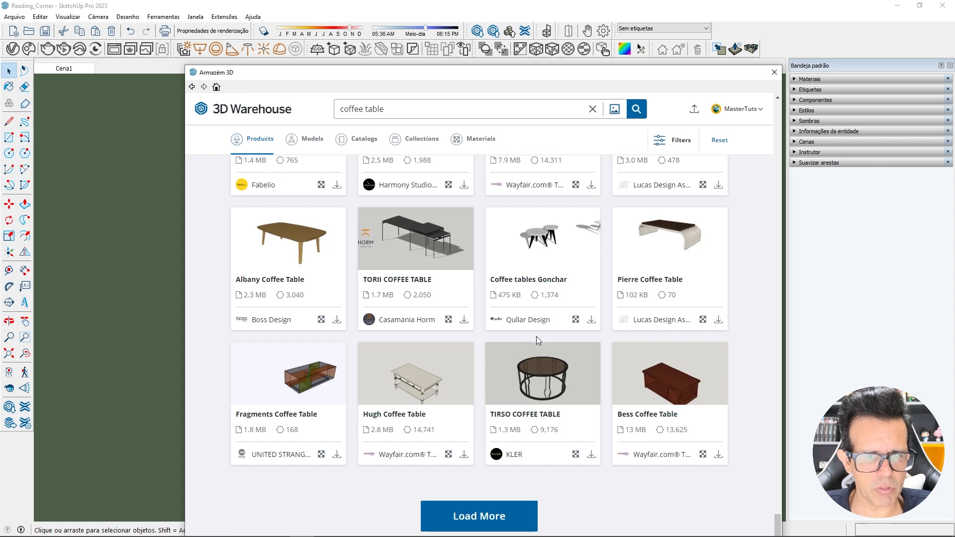
{"action": "left_click", "coordinate": [490, 516]}
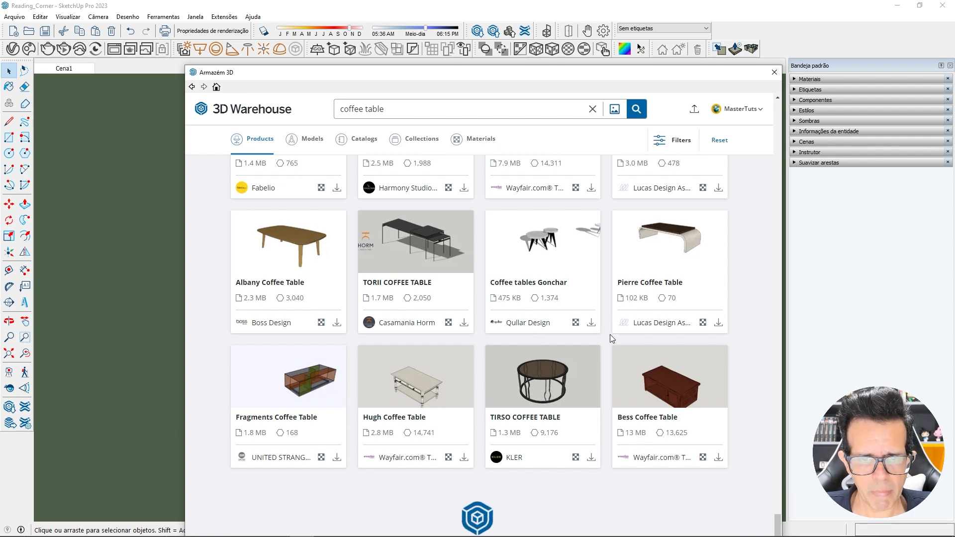
{"action": "scroll", "coordinate": [660, 282], "scroll_direction": "down", "scroll_amount": 3}
{"action": "scroll", "coordinate": [668, 327], "scroll_direction": "up", "scroll_amount": 10}
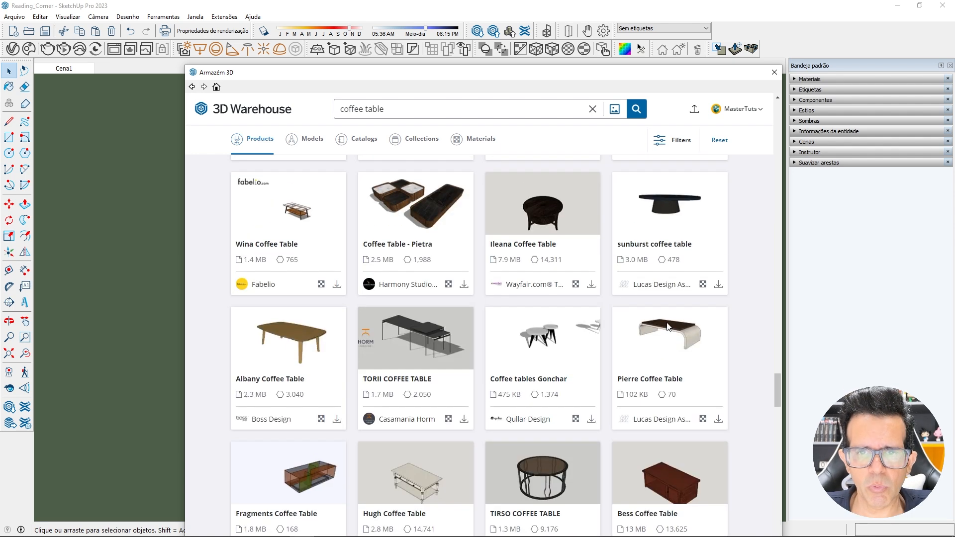
{"action": "scroll", "coordinate": [679, 303], "scroll_direction": "up", "scroll_amount": 15}
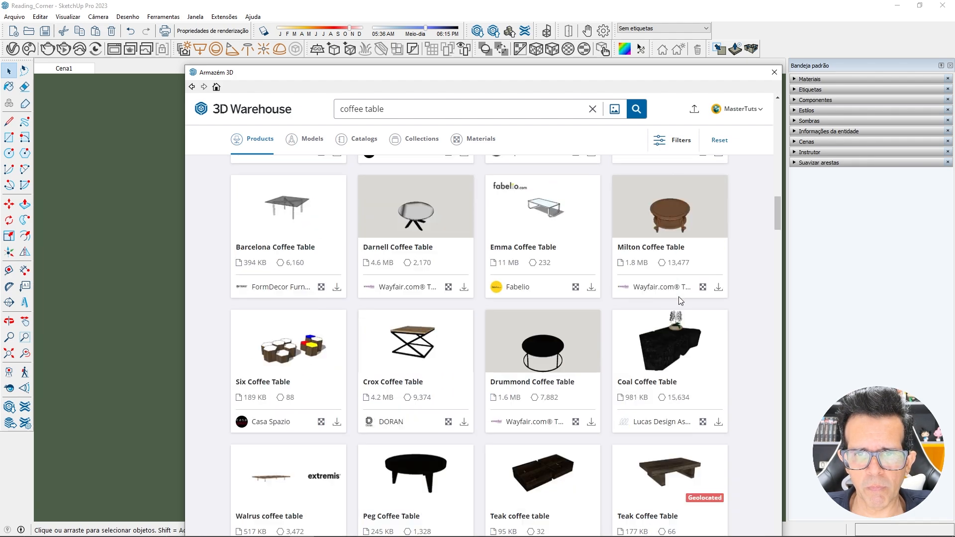
{"action": "scroll", "coordinate": [681, 300], "scroll_direction": "up", "scroll_amount": 3}
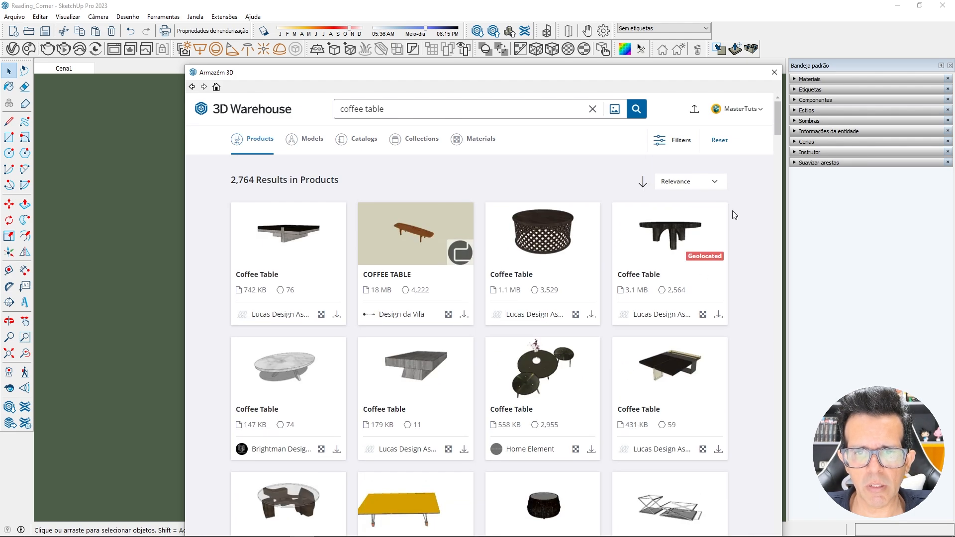
- Sort the coffee table results by Likes and look through them for a suitable model, loading more results twice
{"action": "left_click", "coordinate": [691, 186]}
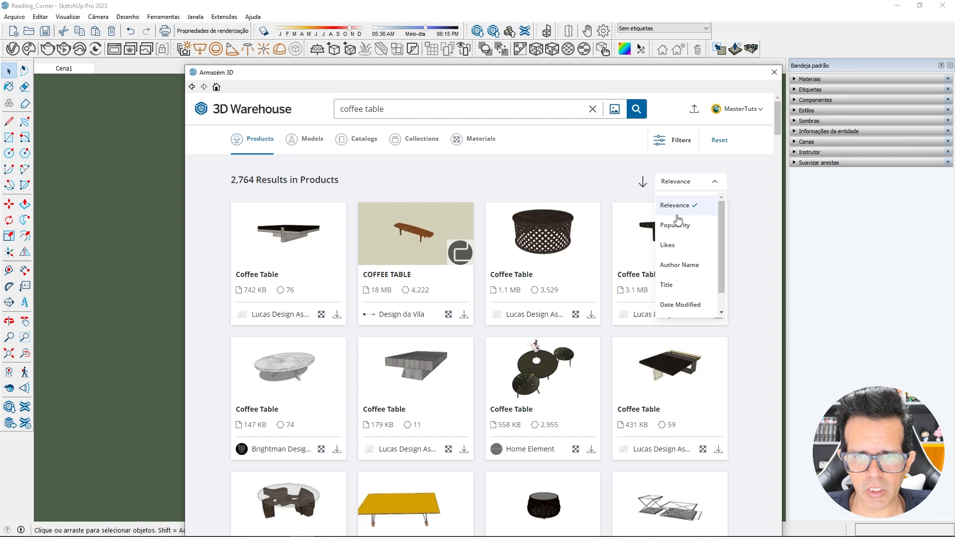
{"action": "left_click", "coordinate": [673, 245]}
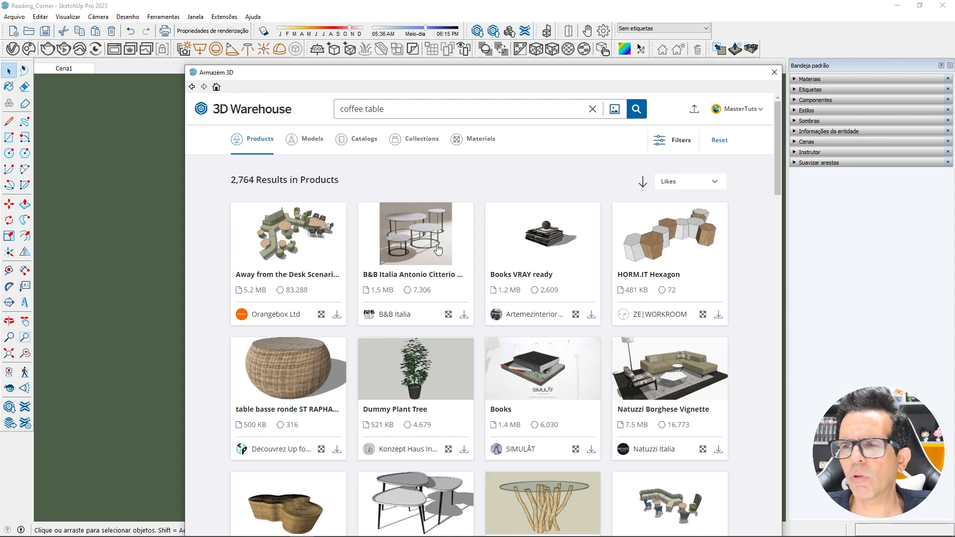
{"action": "scroll", "coordinate": [433, 264], "scroll_direction": "down", "scroll_amount": 5}
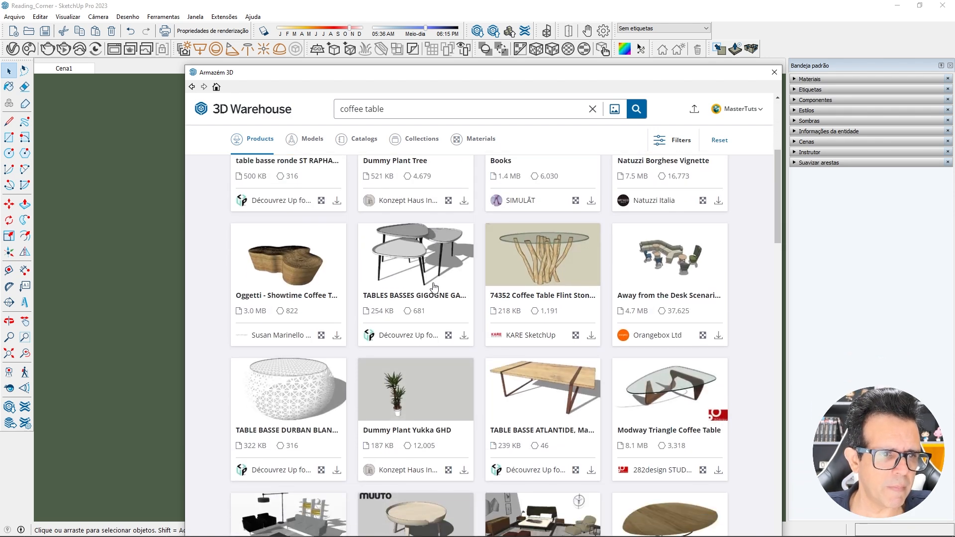
{"action": "scroll", "coordinate": [434, 288], "scroll_direction": "down", "scroll_amount": 12}
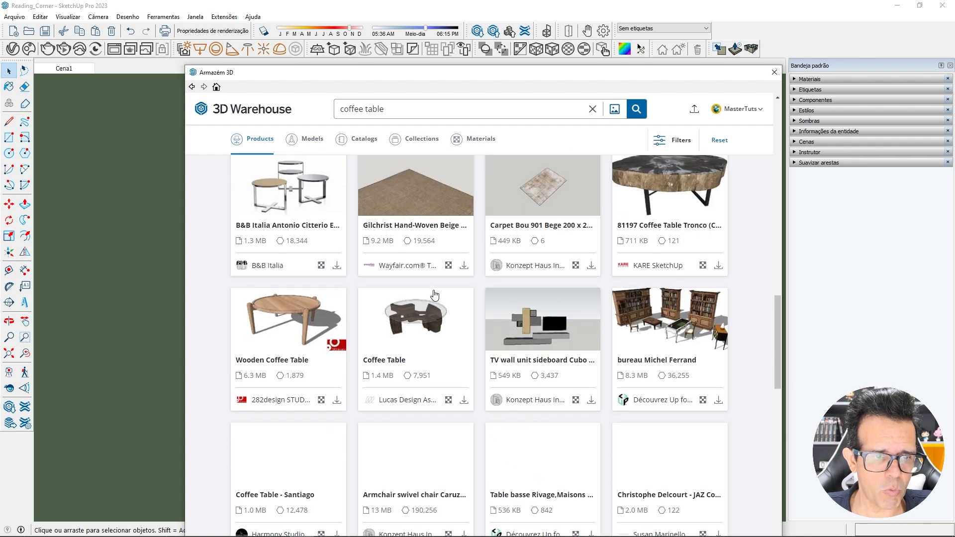
{"action": "scroll", "coordinate": [434, 294], "scroll_direction": "down", "scroll_amount": 8}
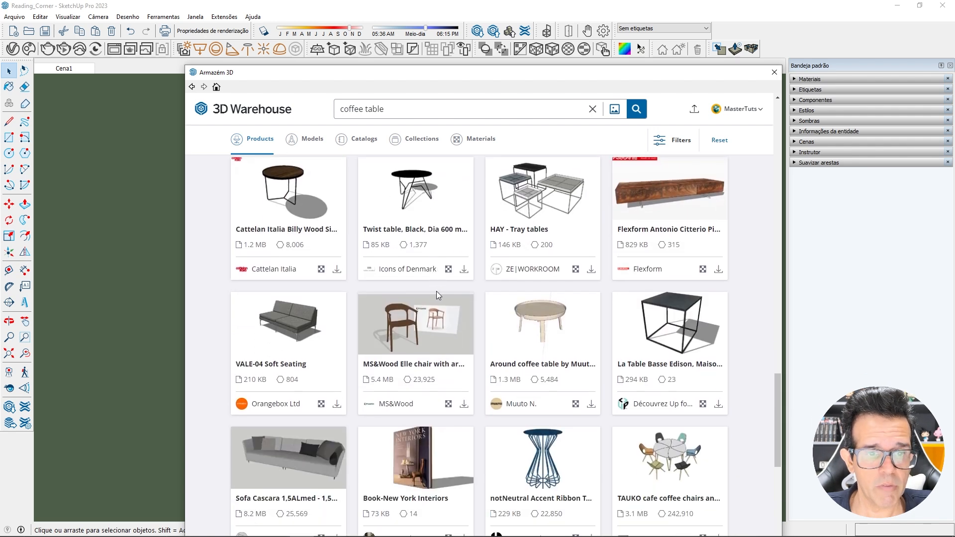
{"action": "scroll", "coordinate": [436, 295], "scroll_direction": "down", "scroll_amount": 7}
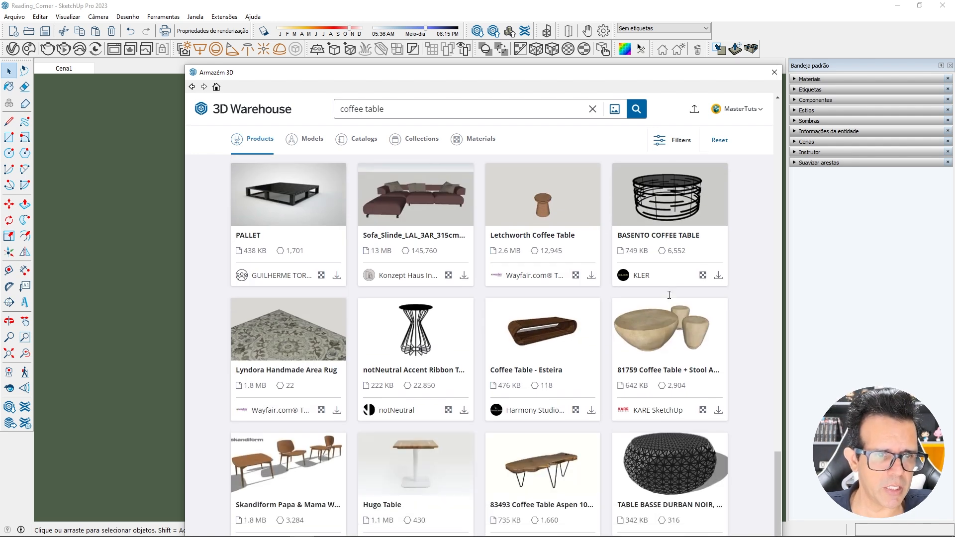
{"action": "scroll", "coordinate": [669, 295], "scroll_direction": "down", "scroll_amount": 2}
{"action": "left_click", "coordinate": [479, 516]}
{"action": "scroll", "coordinate": [567, 323], "scroll_direction": "down", "scroll_amount": 15}
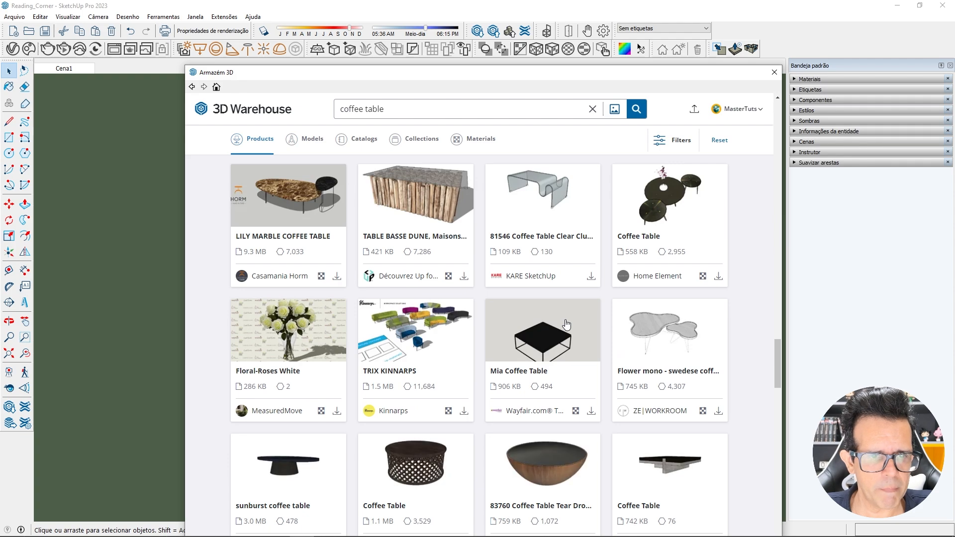
{"action": "scroll", "coordinate": [567, 324], "scroll_direction": "down", "scroll_amount": 6}
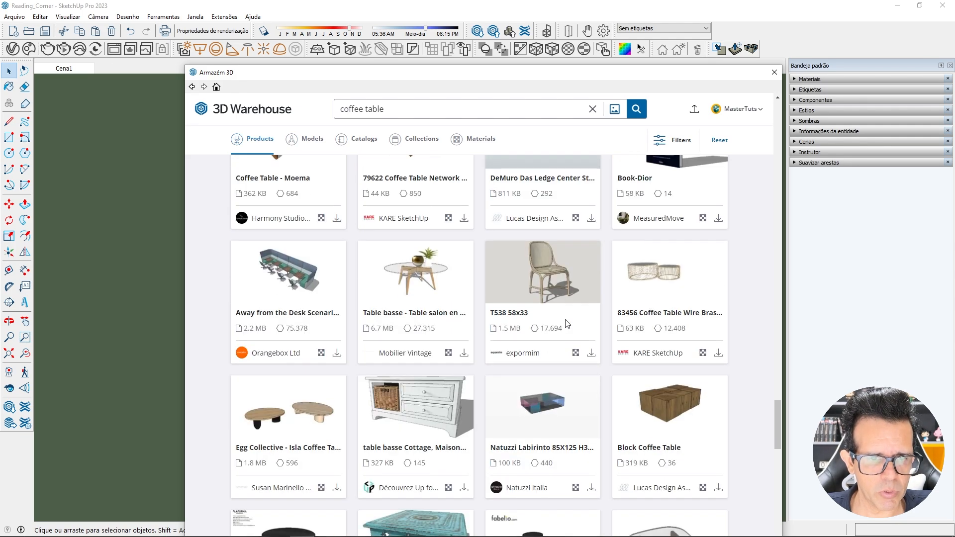
{"action": "scroll", "coordinate": [567, 323], "scroll_direction": "up", "scroll_amount": 1}
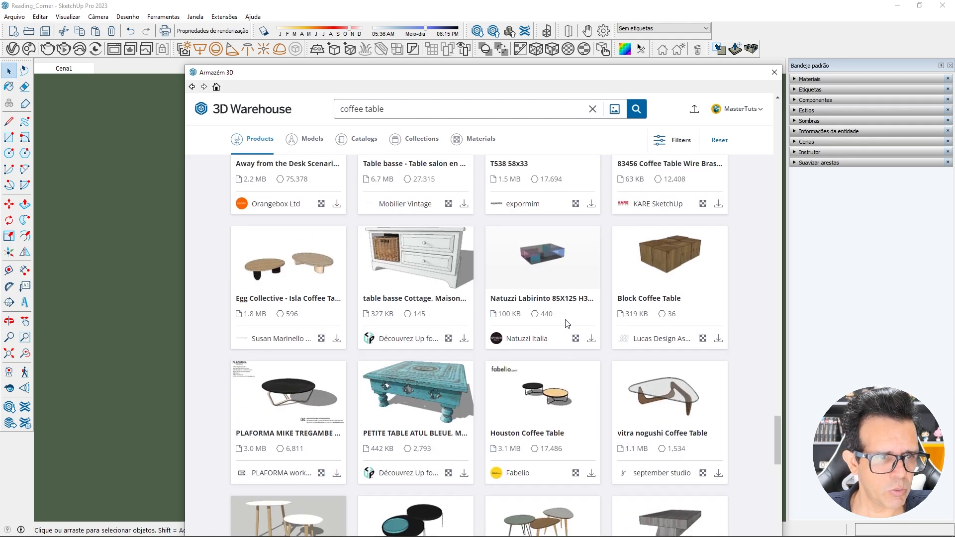
{"action": "scroll", "coordinate": [567, 323], "scroll_direction": "down", "scroll_amount": 4}
{"action": "scroll", "coordinate": [566, 325], "scroll_direction": "down", "scroll_amount": 15}
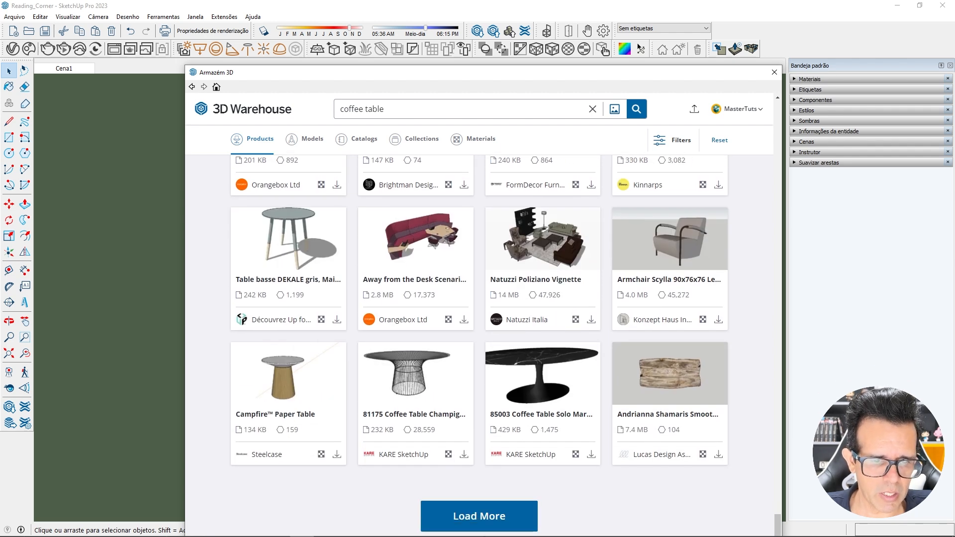
{"action": "mouse_move", "coordinate": [479, 524]}
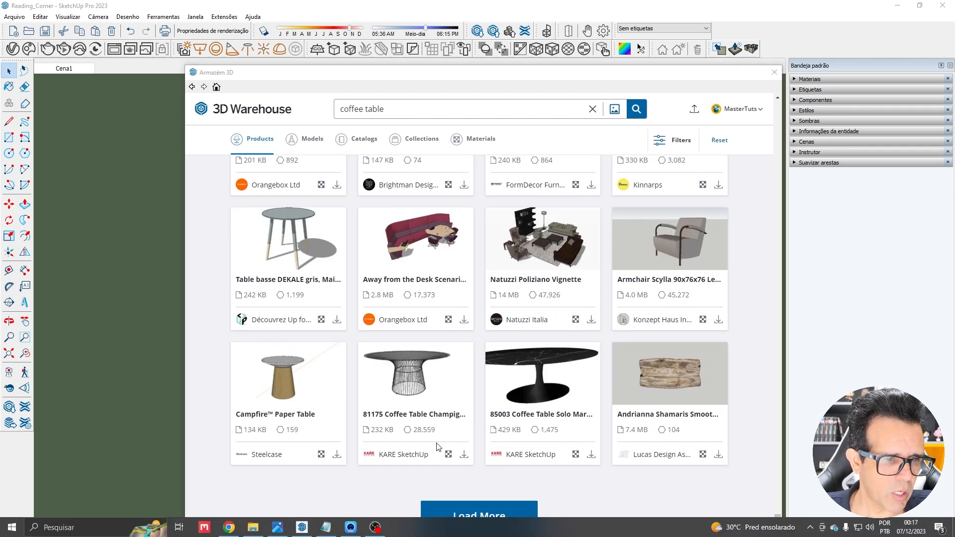
{"action": "left_click", "coordinate": [480, 511]}
{"action": "scroll", "coordinate": [569, 334], "scroll_direction": "down", "scroll_amount": 5}
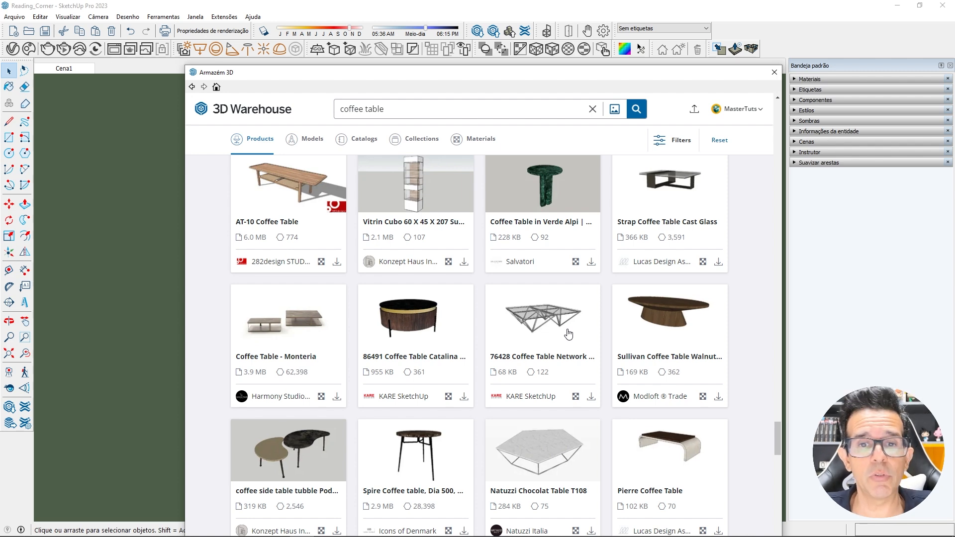
{"action": "scroll", "coordinate": [568, 333], "scroll_direction": "down", "scroll_amount": 10}
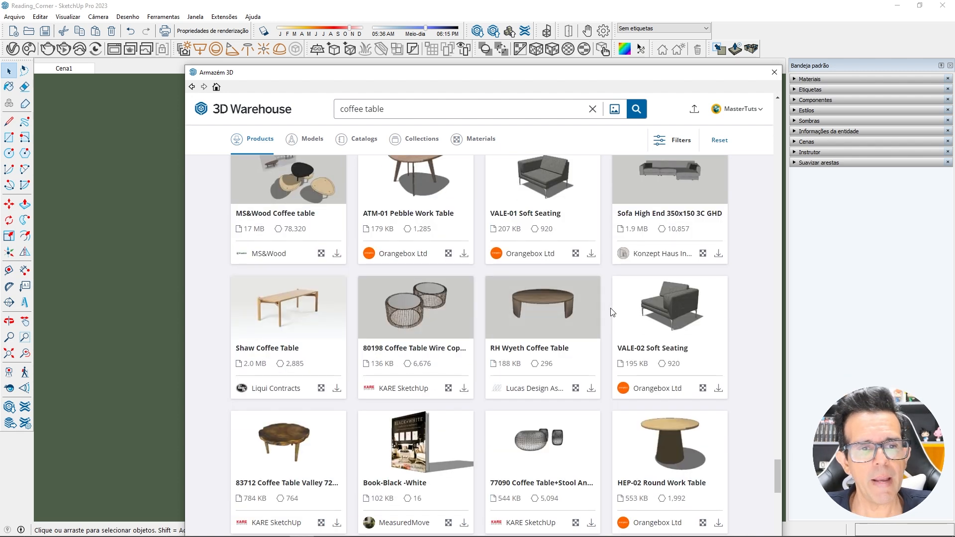
{"action": "scroll", "coordinate": [611, 312], "scroll_direction": "down", "scroll_amount": 1}
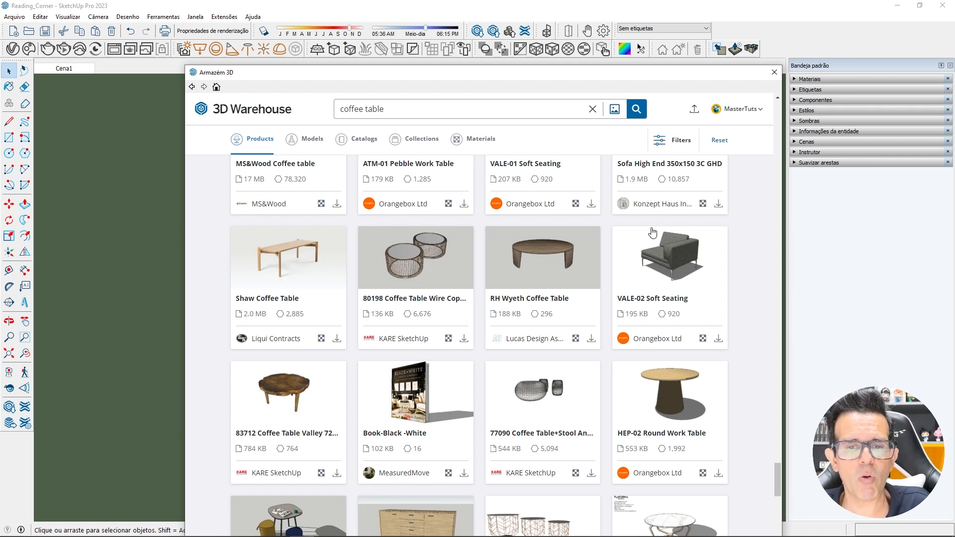
{"action": "scroll", "coordinate": [654, 244], "scroll_direction": "down", "scroll_amount": 3}
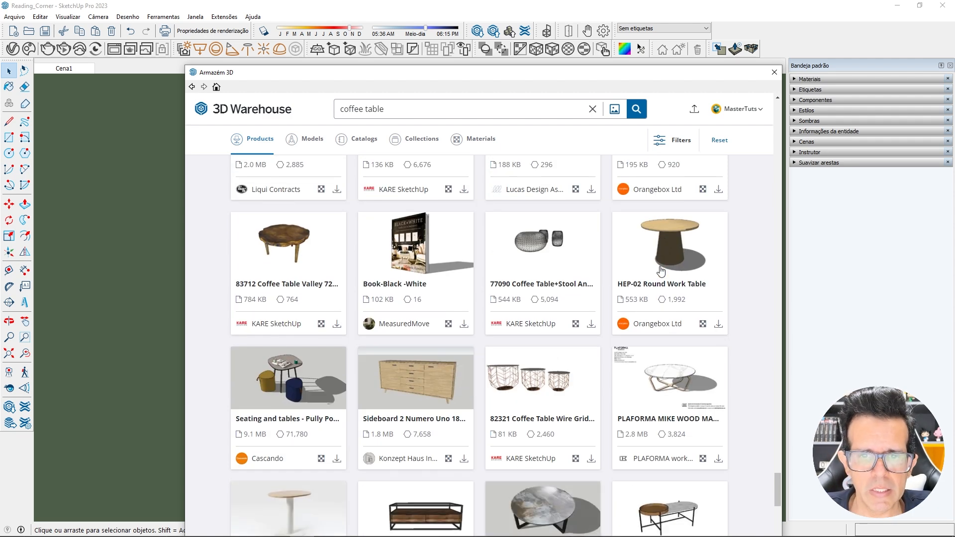
{"action": "scroll", "coordinate": [666, 263], "scroll_direction": "down", "scroll_amount": 2}
{"action": "scroll", "coordinate": [684, 242], "scroll_direction": "up", "scroll_amount": 2}
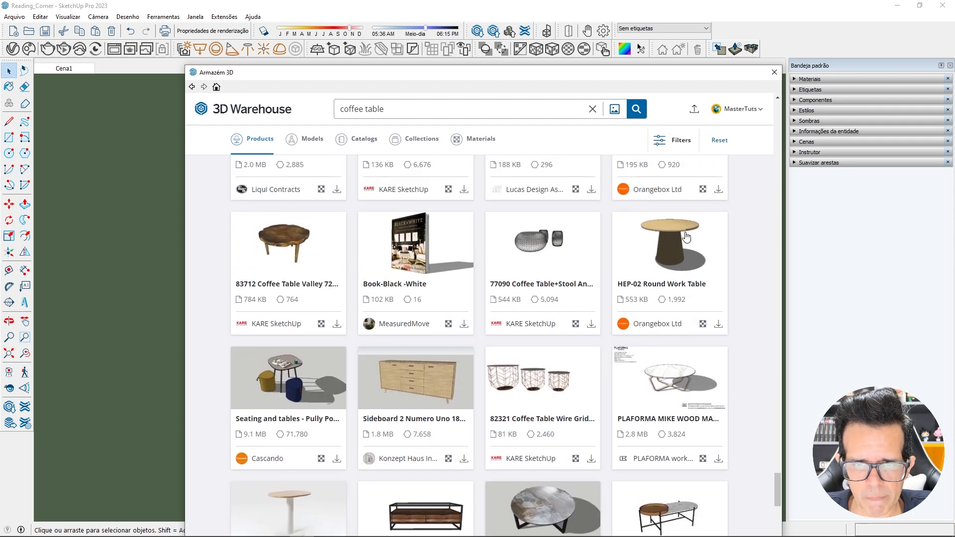
- Load the HEP-02 Round Work Table directly into the model and place it on the floor in front of the armchair
{"action": "left_click", "coordinate": [718, 326]}
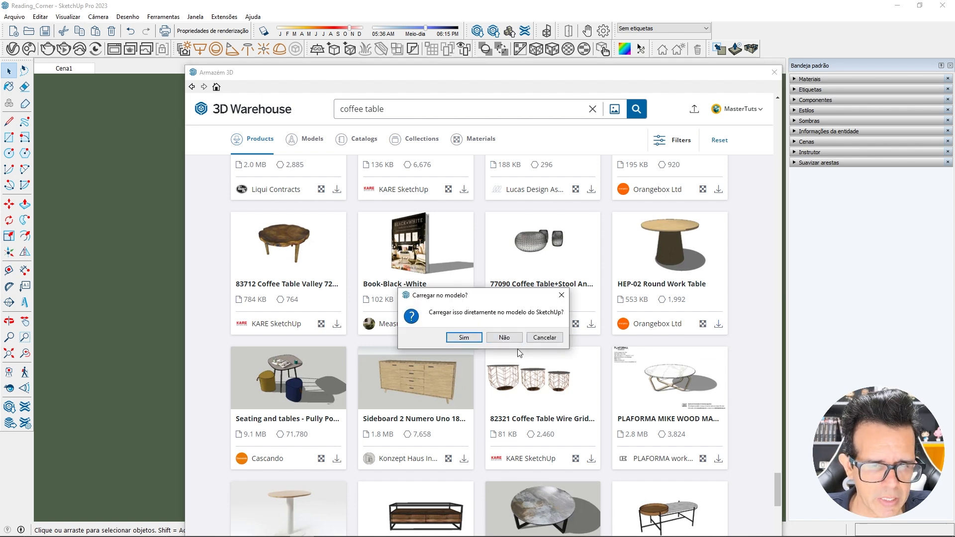
{"action": "left_click", "coordinate": [479, 338]}
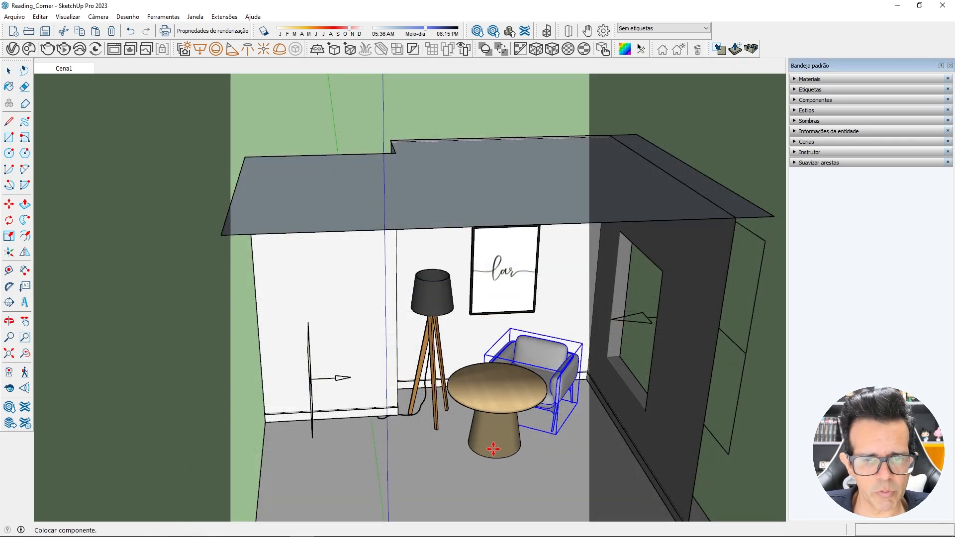
{"action": "left_click", "coordinate": [481, 459]}
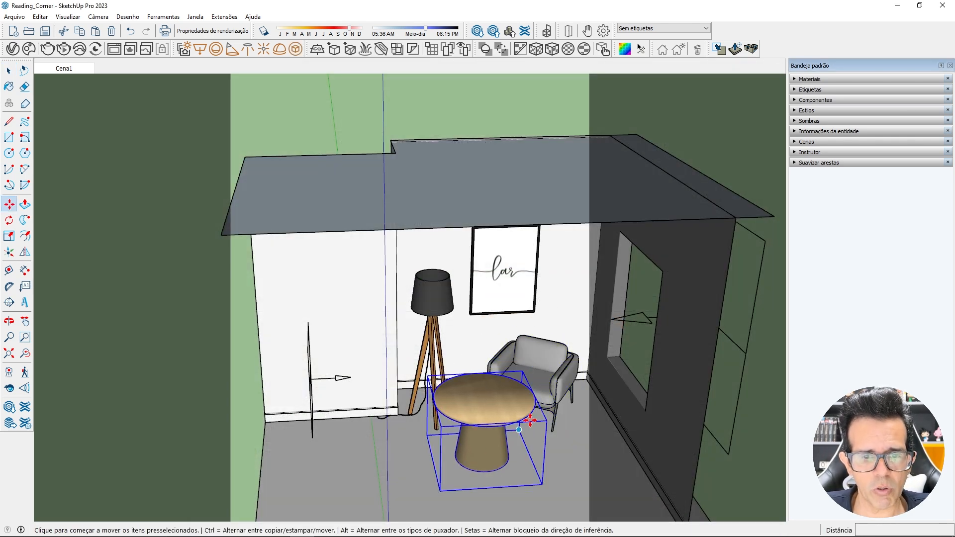
- Examine the curved edge of the round tabletop up close and the table's size next to the armchair
{"action": "middle_click_drag", "start_coordinate": [482, 458], "coordinate": [524, 401]}
{"action": "scroll", "coordinate": [524, 401], "scroll_direction": "up", "scroll_amount": 10}
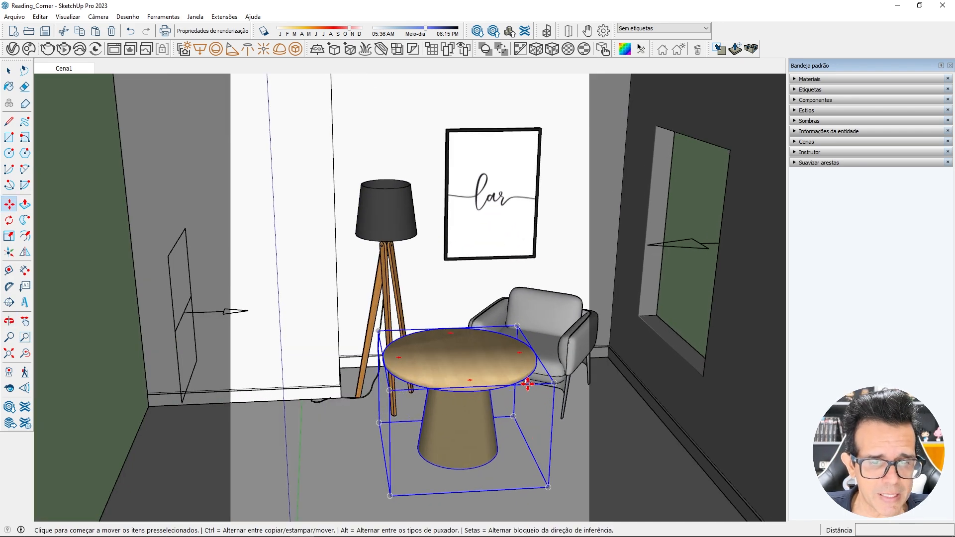
{"action": "scroll", "coordinate": [503, 355], "scroll_direction": "up", "scroll_amount": 3}
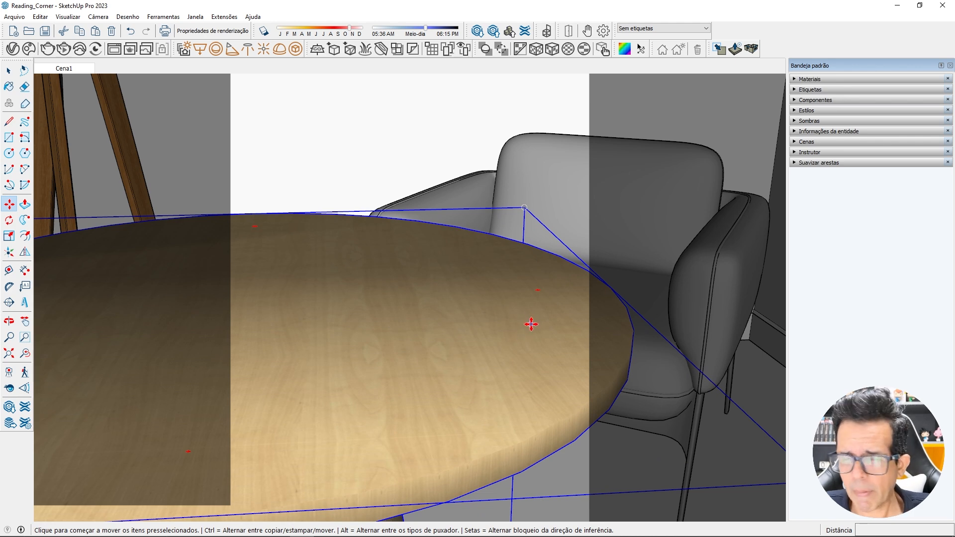
{"action": "scroll", "coordinate": [531, 324], "scroll_direction": "down", "scroll_amount": 12}
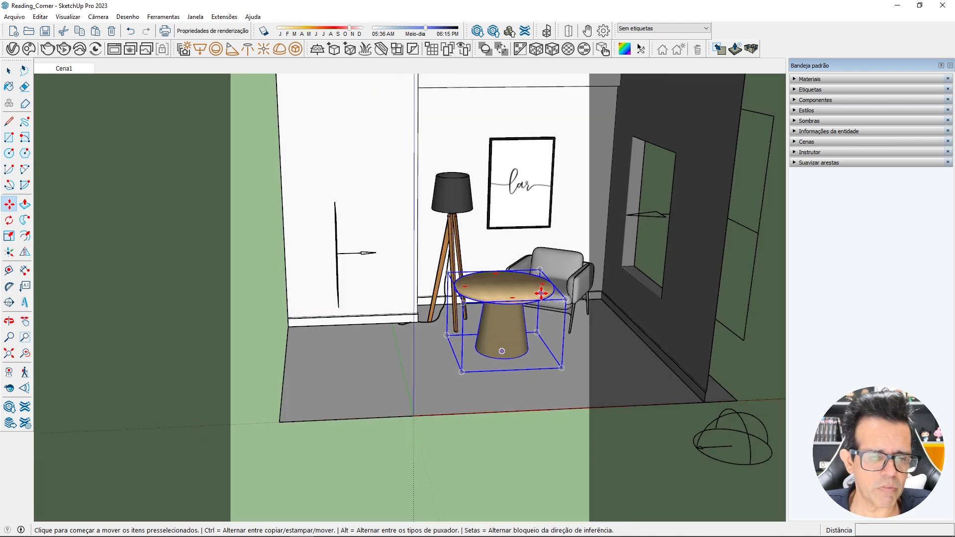
{"action": "scroll", "coordinate": [541, 281], "scroll_direction": "up", "scroll_amount": 6}
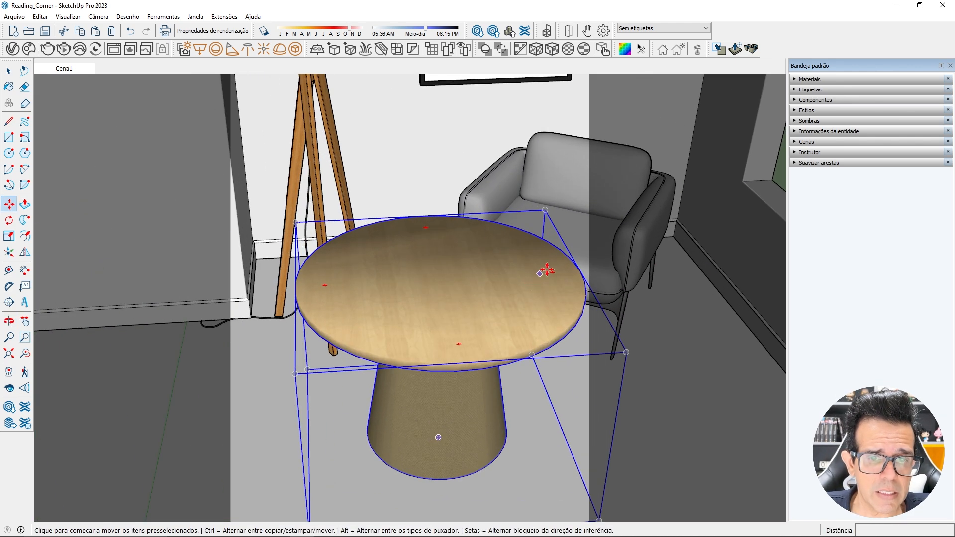
{"action": "scroll", "coordinate": [547, 270], "scroll_direction": "up", "scroll_amount": 5}
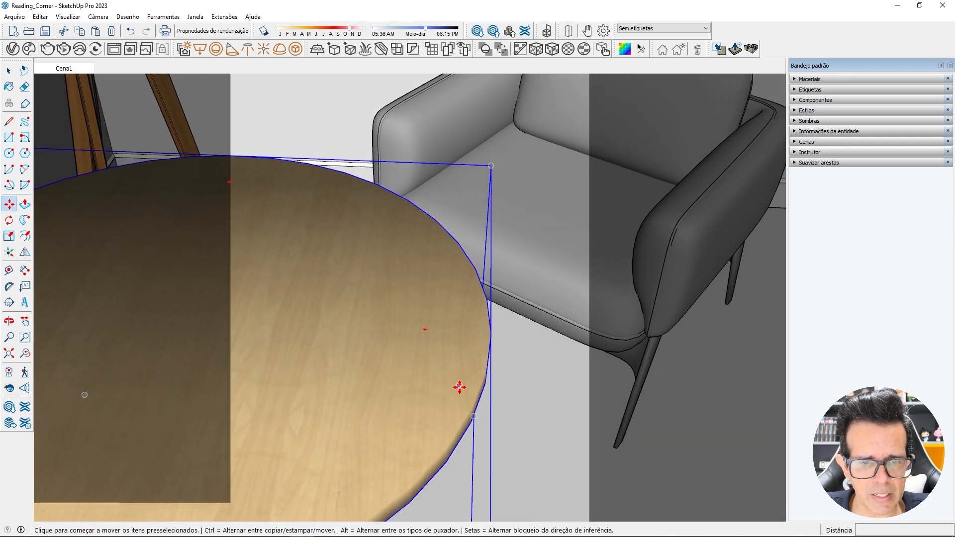
{"action": "scroll", "coordinate": [459, 387], "scroll_direction": "up", "scroll_amount": 4}
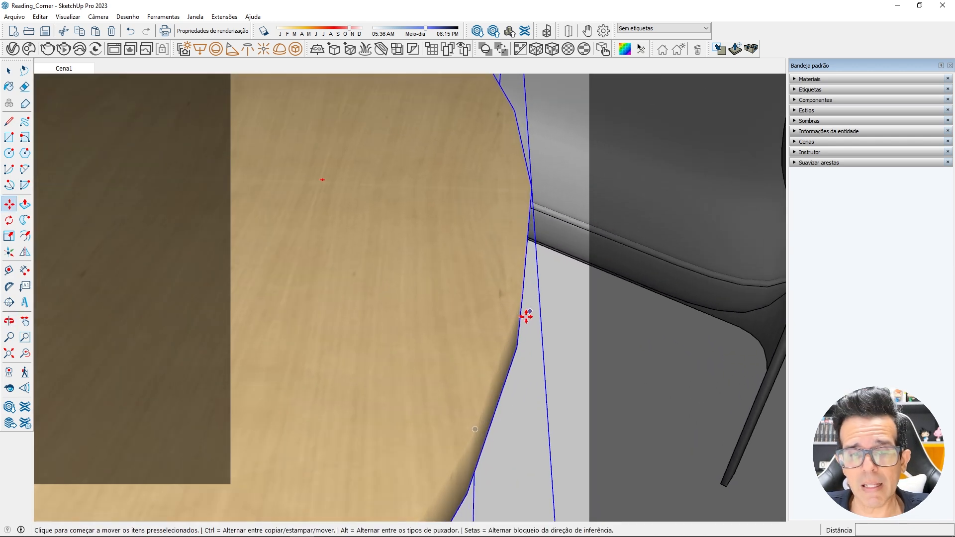
{"action": "scroll", "coordinate": [526, 316], "scroll_direction": "down", "scroll_amount": 10}
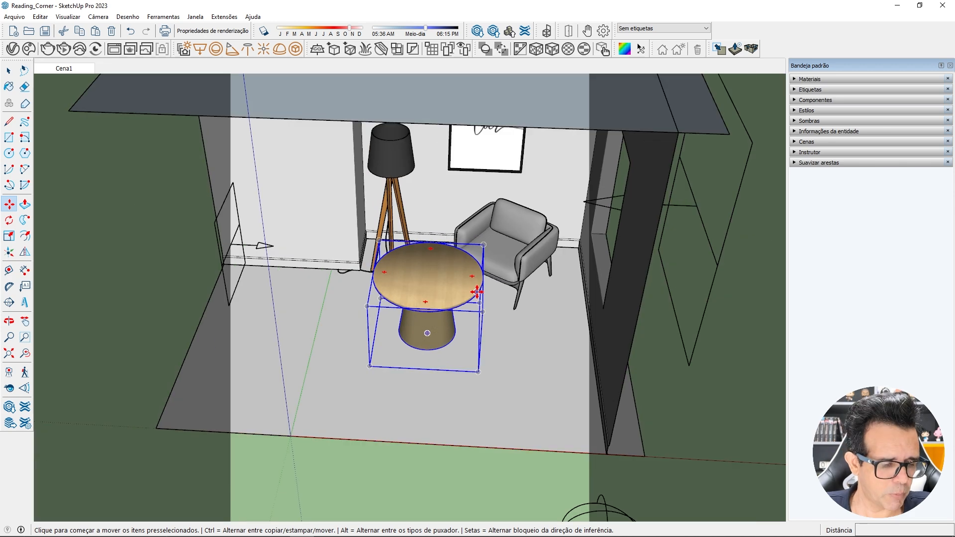
- Scale the round table down uniformly from its upper rear corner to suit the armchair's height
{"action": "key", "text": "s"}
{"action": "left_click", "coordinate": [483, 245]}
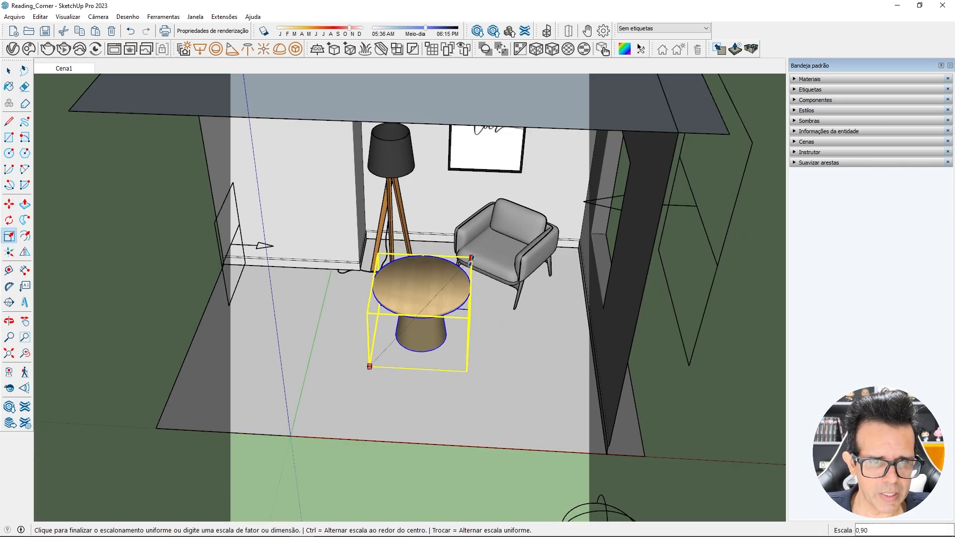
{"action": "left_click", "coordinate": [452, 294]}
{"action": "middle_click_drag", "start_coordinate": [452, 294], "coordinate": [618, 145]}
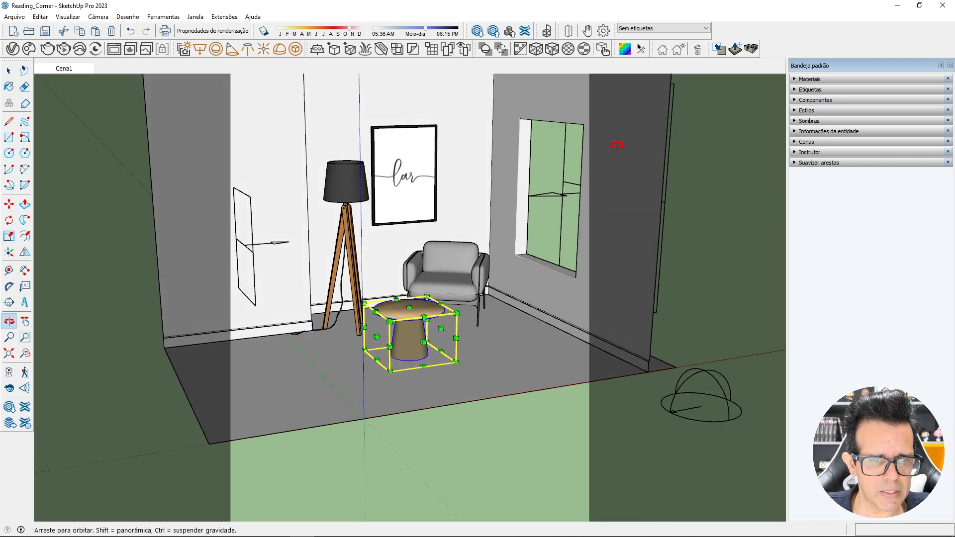
{"action": "scroll", "coordinate": [438, 306], "scroll_direction": "up", "scroll_amount": 3}
{"action": "left_click", "coordinate": [423, 296]}
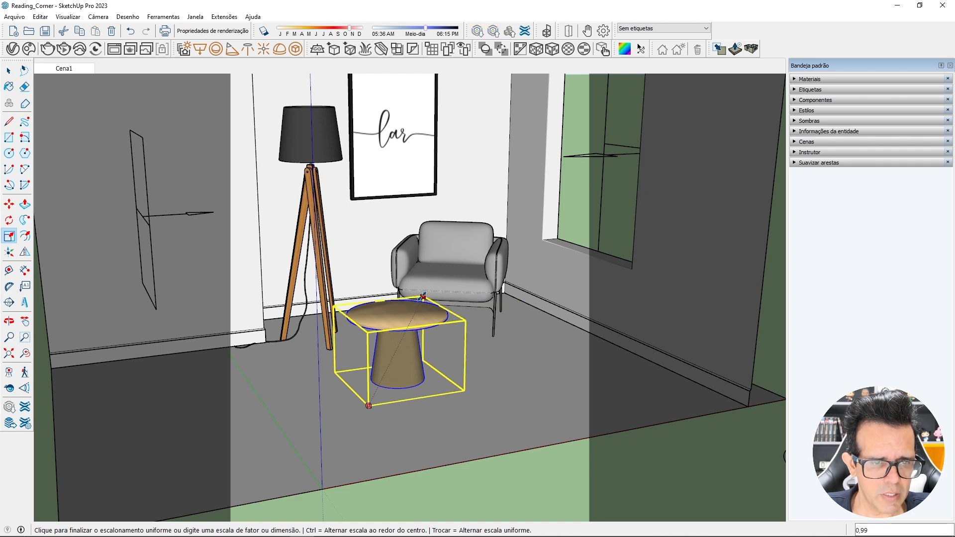
{"action": "left_click", "coordinate": [424, 296]}
- Move the round table across the floor, away from the armchair toward the open front of the room
{"action": "key", "text": "m"}
{"action": "left_click", "coordinate": [440, 411]}
{"action": "middle_click_drag", "start_coordinate": [411, 409], "coordinate": [298, 344]}
- Move the floor lamp back into the corner between the side wall and the armchair, with a second shift of about 0.29 m
{"action": "key", "text": "space"}
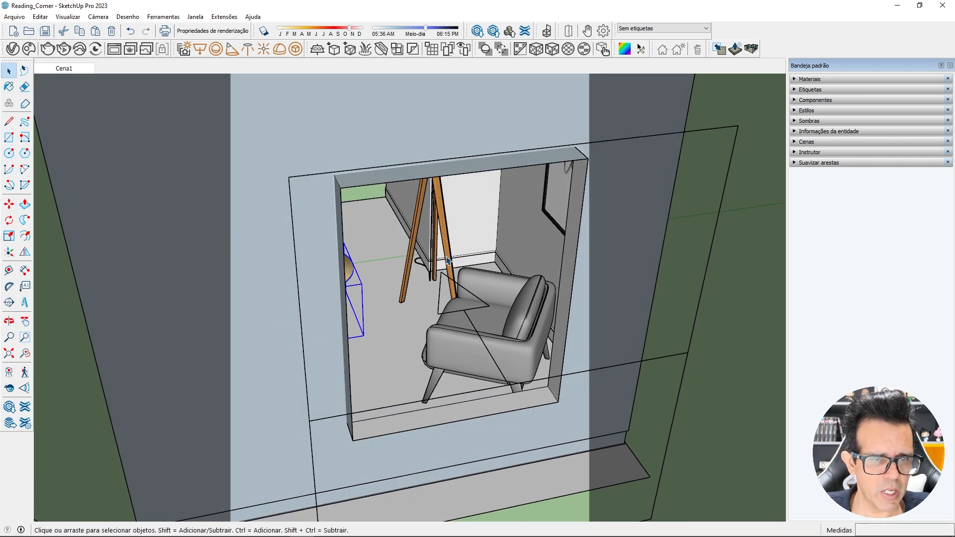
{"action": "left_click", "coordinate": [446, 257]}
{"action": "key", "text": "q"}
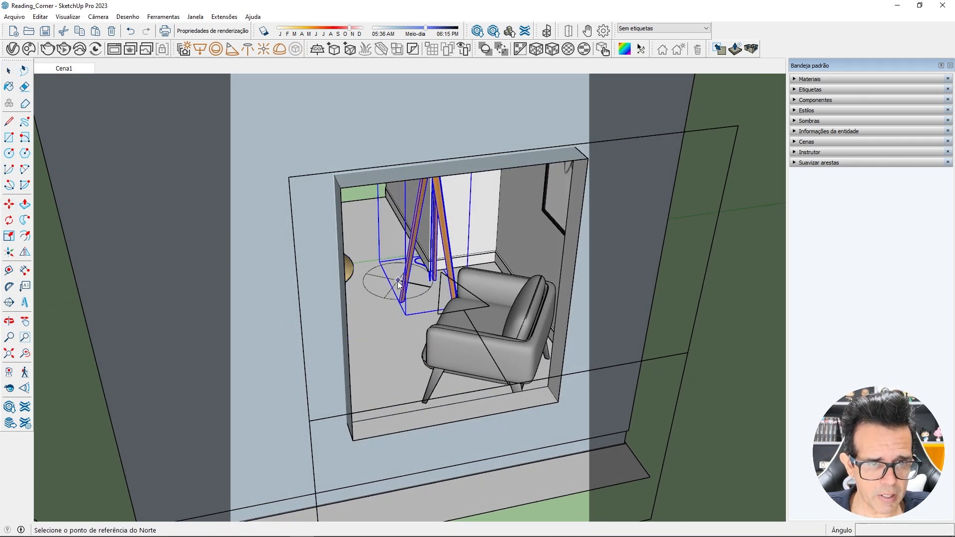
{"action": "middle_click_drag", "start_coordinate": [404, 293], "coordinate": [547, 298]}
{"action": "key", "text": "m"}
{"action": "left_click", "coordinate": [326, 354]}
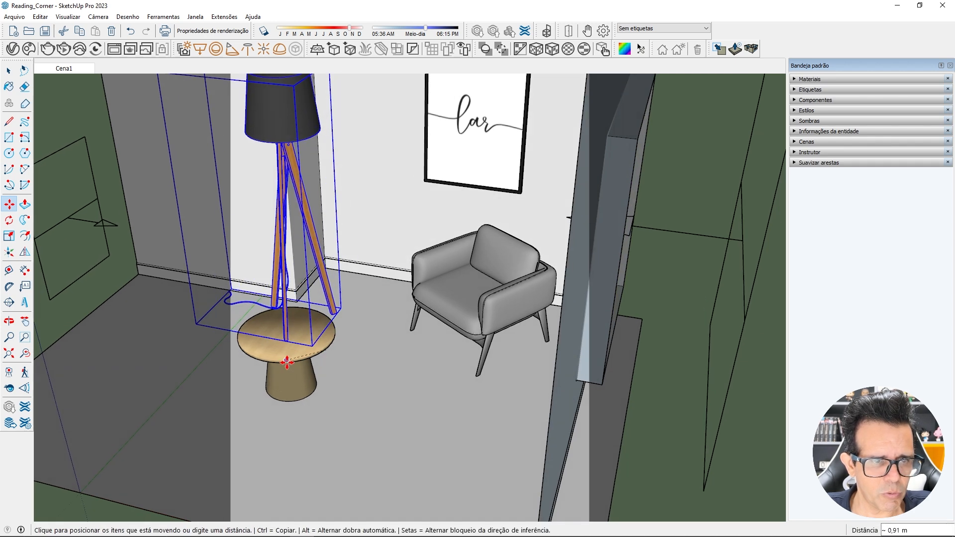
{"action": "left_click", "coordinate": [334, 331]}
{"action": "scroll", "coordinate": [367, 326], "scroll_direction": "up", "scroll_amount": 4}
{"action": "left_click", "coordinate": [353, 355]}
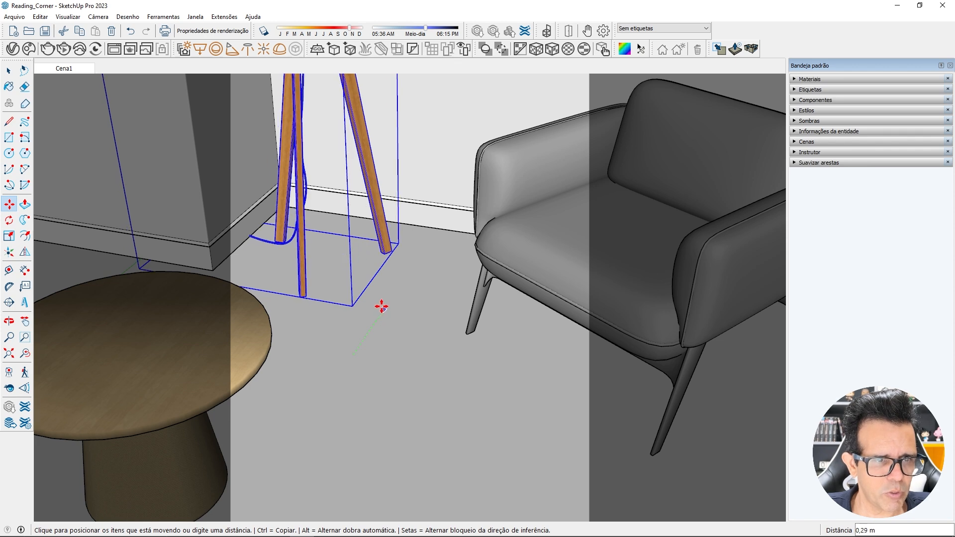
{"action": "left_click", "coordinate": [383, 304]}
- Move the round table about 0.27 m across the floor, closer to the armchair and the floor lamp
{"action": "scroll", "coordinate": [383, 305], "scroll_direction": "down", "scroll_amount": 5}
{"action": "key", "text": "space"}
{"action": "middle_click_drag", "start_coordinate": [366, 259], "coordinate": [366, 343]}
{"action": "left_click", "coordinate": [367, 348]}
{"action": "key", "text": "m"}
{"action": "left_click", "coordinate": [359, 406]}
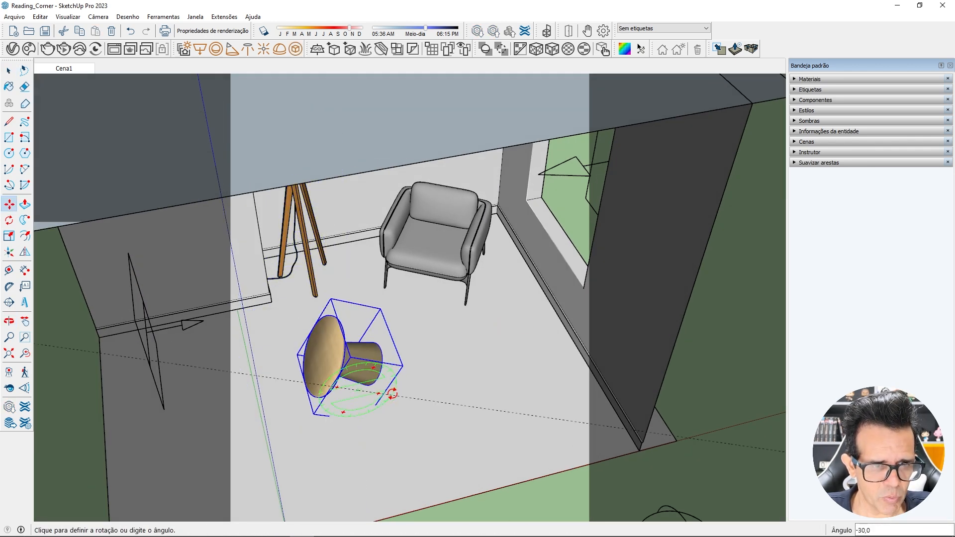
{"action": "key", "text": "space"}
{"action": "key", "text": "m"}
{"action": "left_click", "coordinate": [368, 429]}
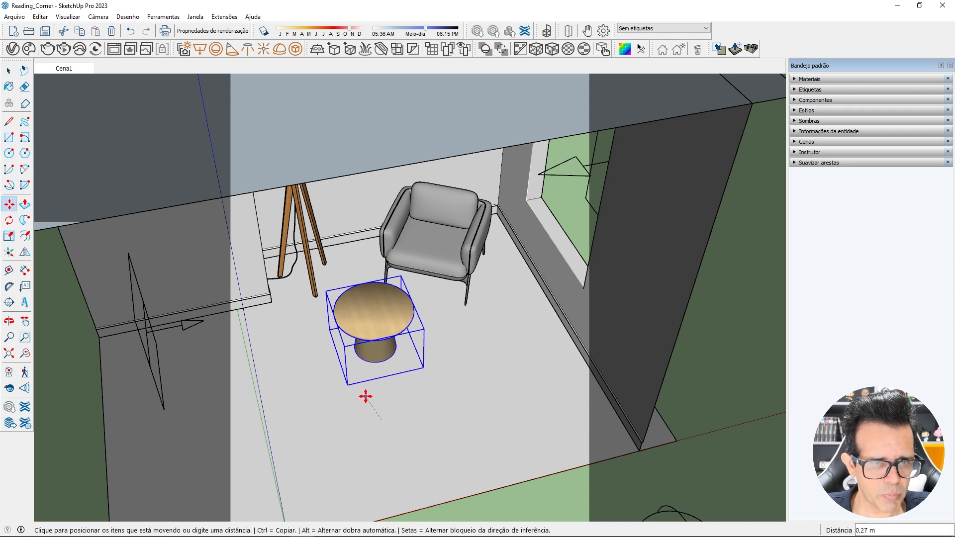
{"action": "left_click", "coordinate": [371, 396]}
{"action": "key", "text": "space"}
{"action": "middle_click_drag", "start_coordinate": [372, 395], "coordinate": [351, 350]}
- Search the 3D Warehouse products for "side table" and sort the results by Likes
{"action": "left_click", "coordinate": [467, 258]}
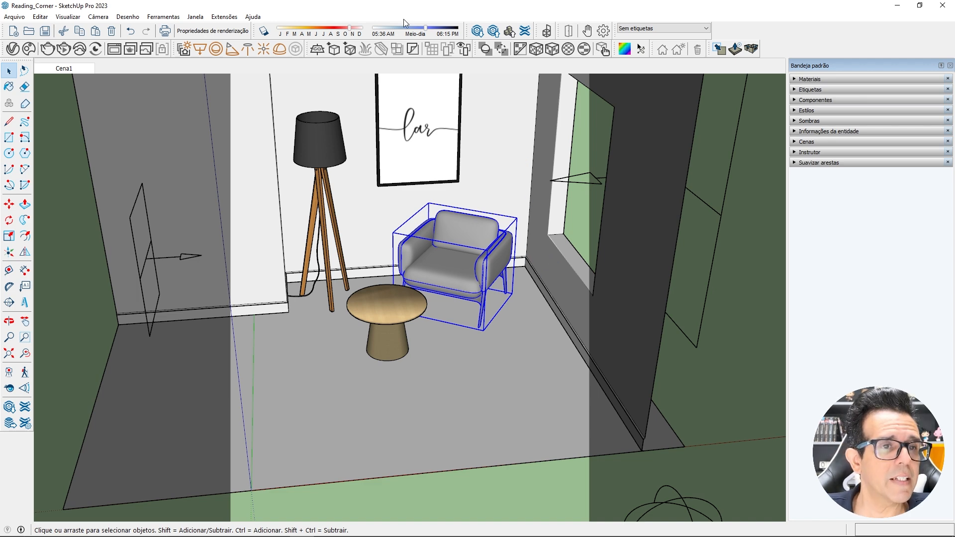
{"action": "left_click", "coordinate": [477, 31]}
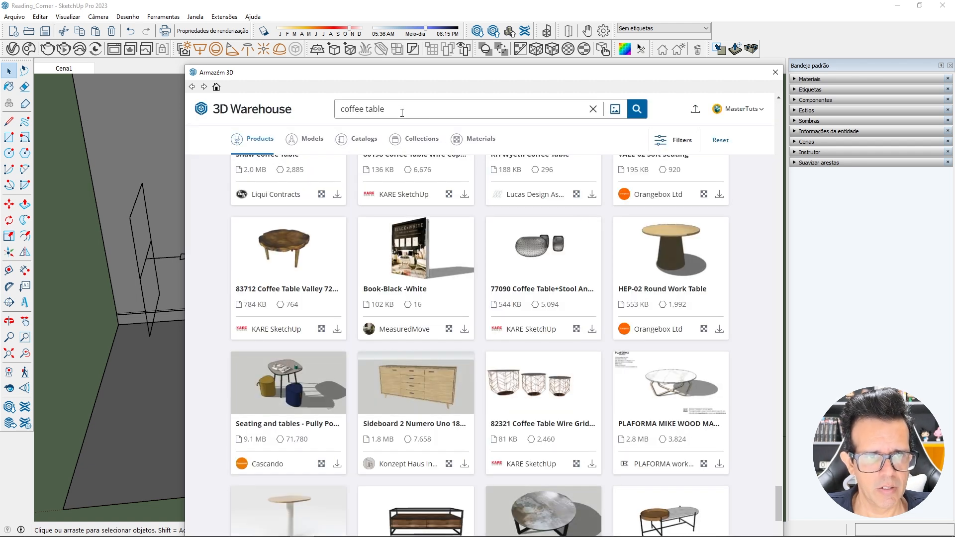
{"action": "double_click", "coordinate": [362, 109]}
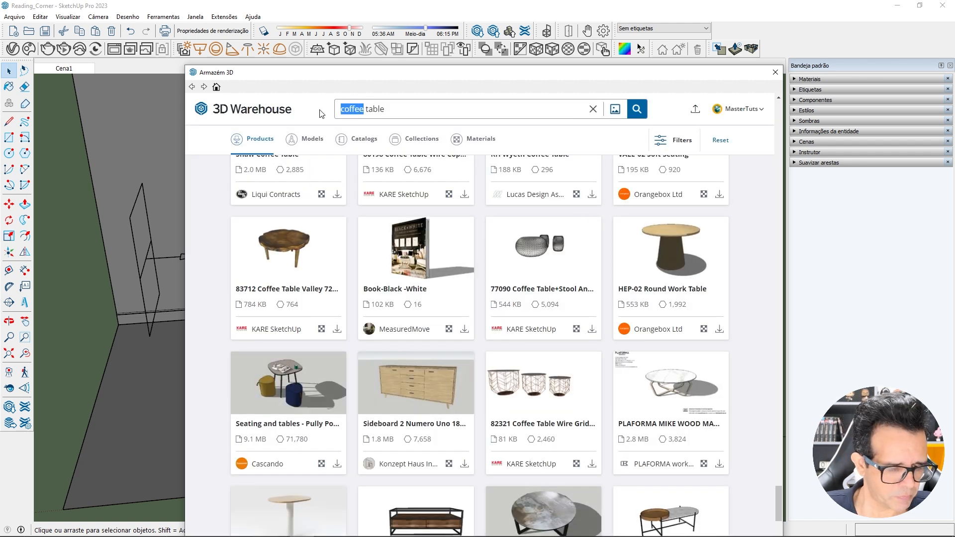
{"action": "type", "text": "side"}
{"action": "key", "text": "Return"}
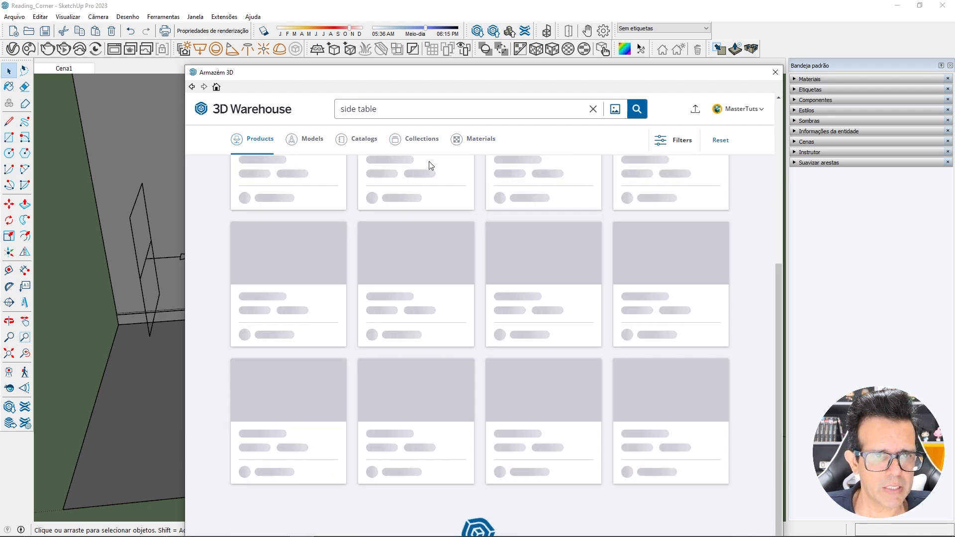
{"action": "scroll", "coordinate": [610, 274], "scroll_direction": "down", "scroll_amount": 3}
{"action": "scroll", "coordinate": [571, 273], "scroll_direction": "up", "scroll_amount": 4}
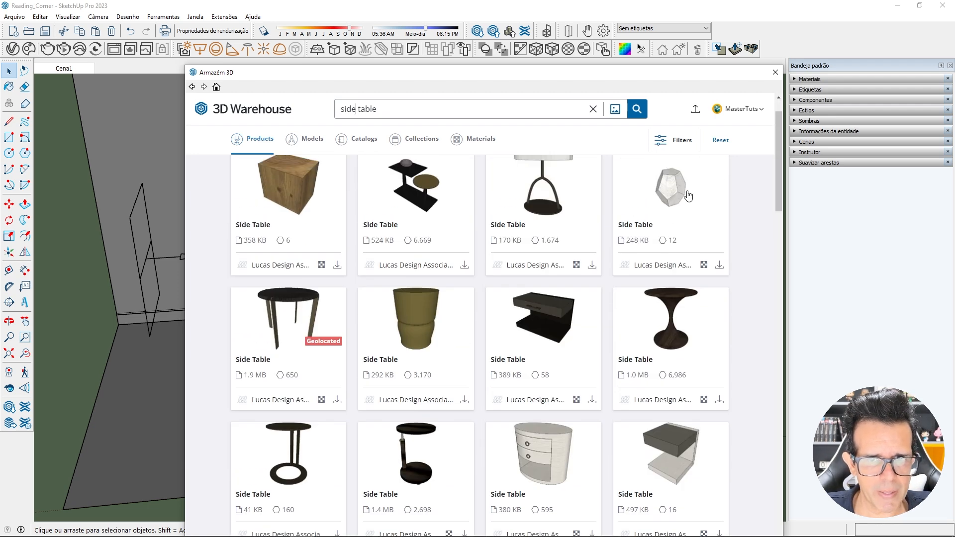
{"action": "left_click", "coordinate": [688, 183]}
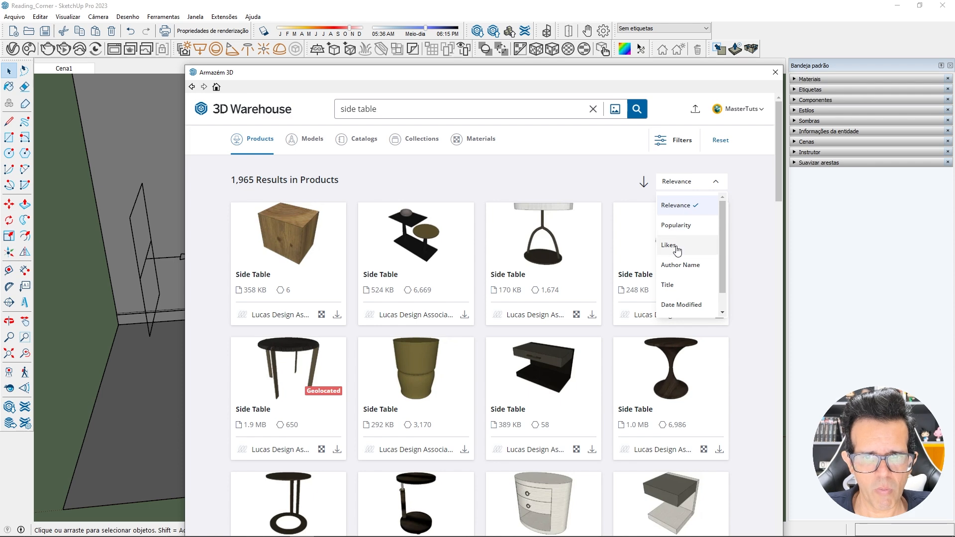
{"action": "left_click", "coordinate": [672, 245]}
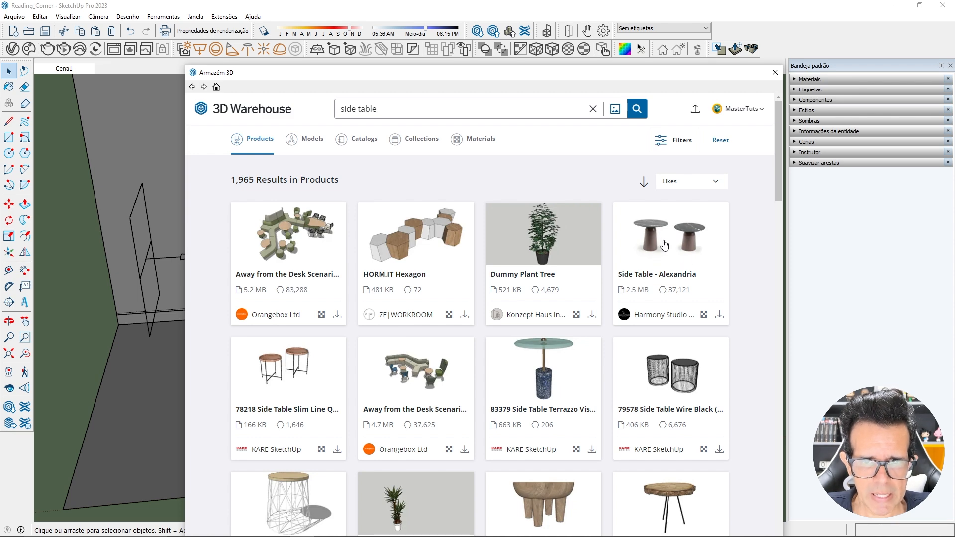
- Examine the side table results for a model that suits the reading corner, loading two further batches
{"action": "scroll", "coordinate": [666, 249], "scroll_direction": "down", "scroll_amount": 4}
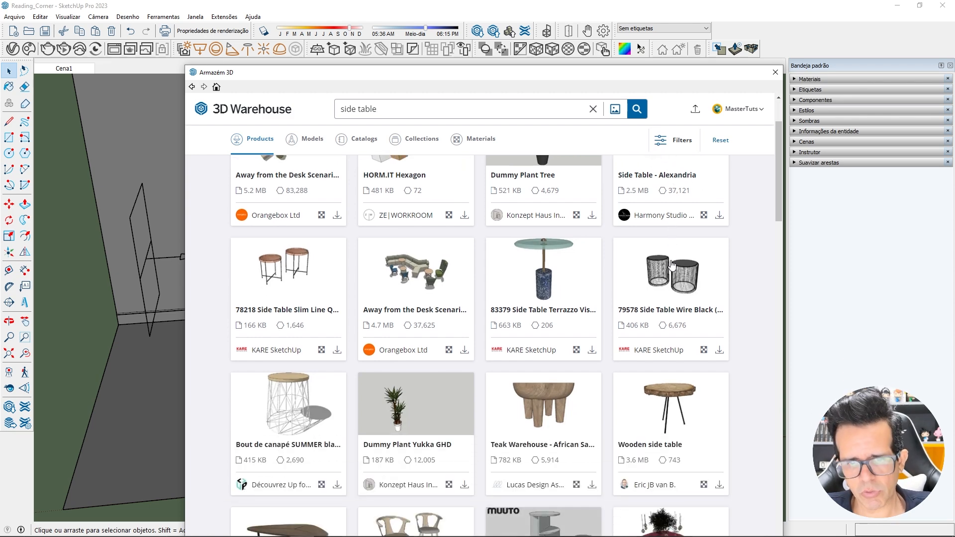
{"action": "scroll", "coordinate": [673, 264], "scroll_direction": "down", "scroll_amount": 3}
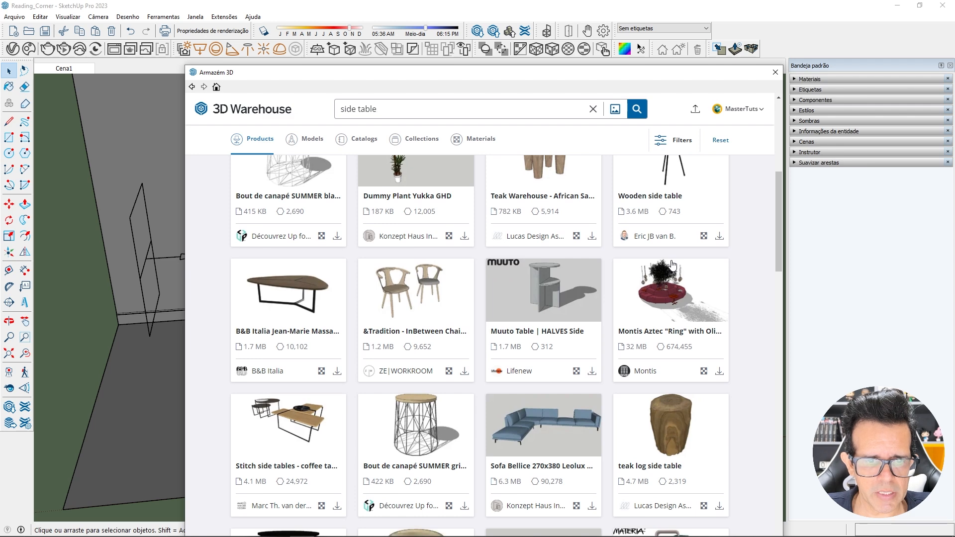
{"action": "scroll", "coordinate": [672, 264], "scroll_direction": "down", "scroll_amount": 6}
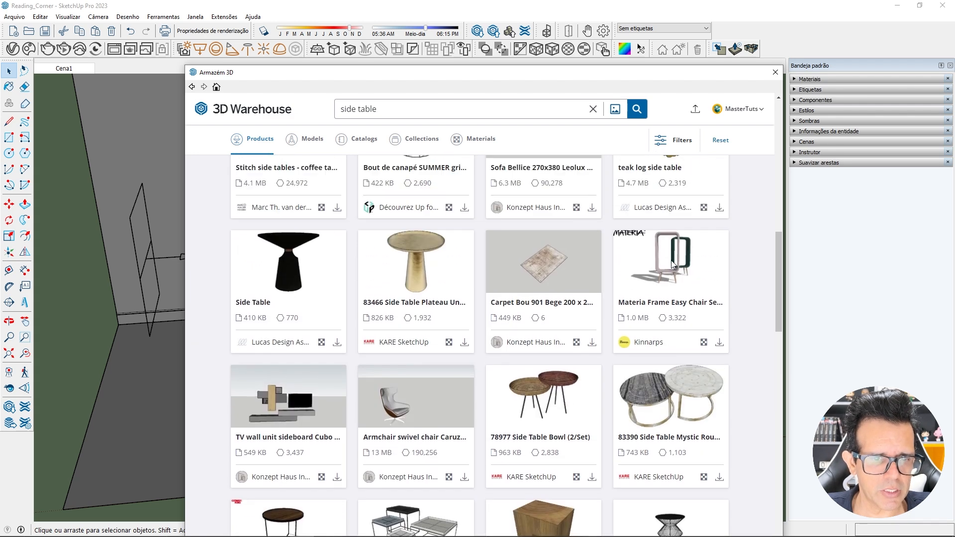
{"action": "scroll", "coordinate": [673, 264], "scroll_direction": "down", "scroll_amount": 10}
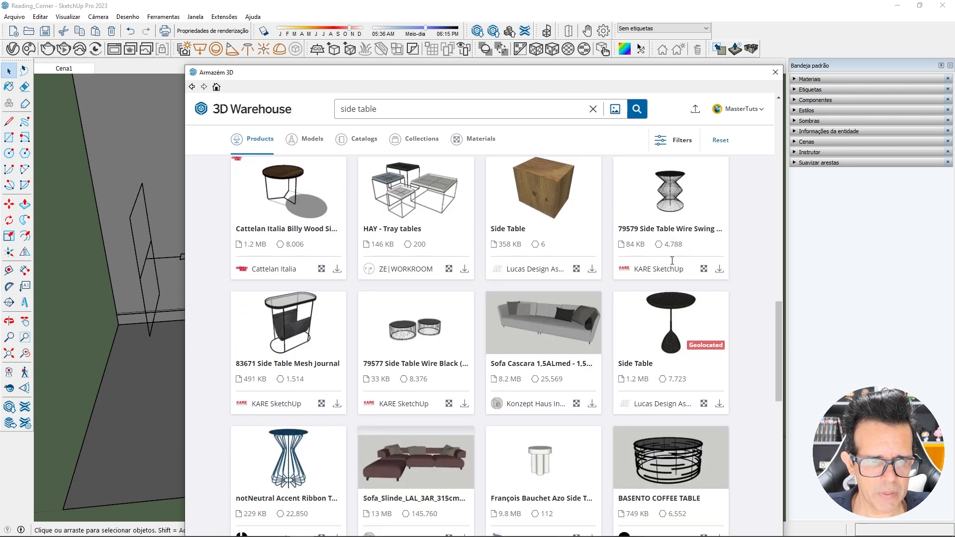
{"action": "scroll", "coordinate": [673, 264], "scroll_direction": "down", "scroll_amount": 14}
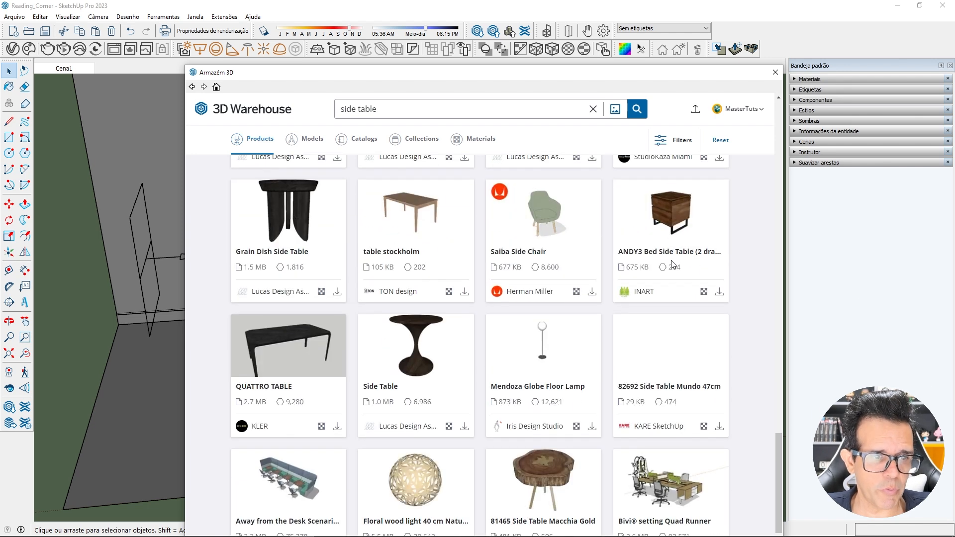
{"action": "scroll", "coordinate": [673, 264], "scroll_direction": "down", "scroll_amount": 1}
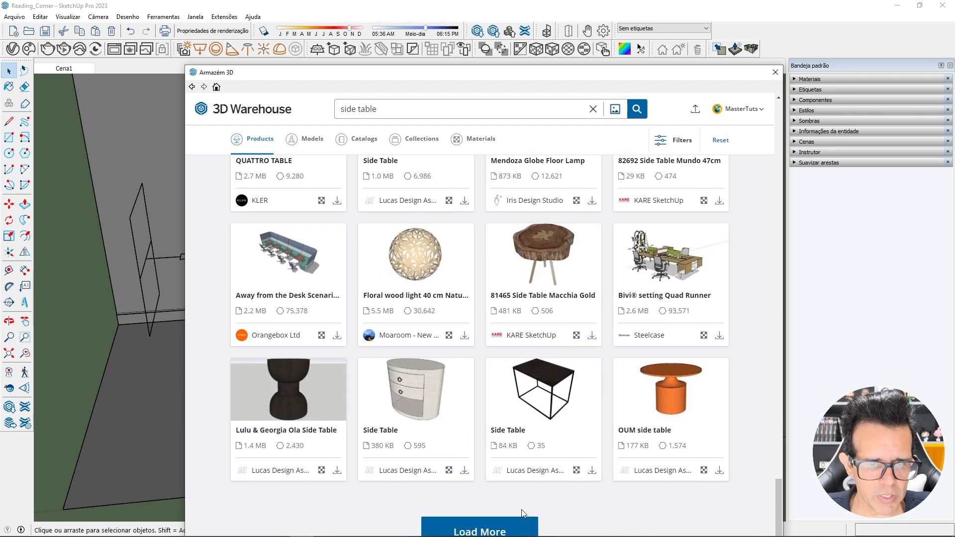
{"action": "left_click", "coordinate": [522, 526]}
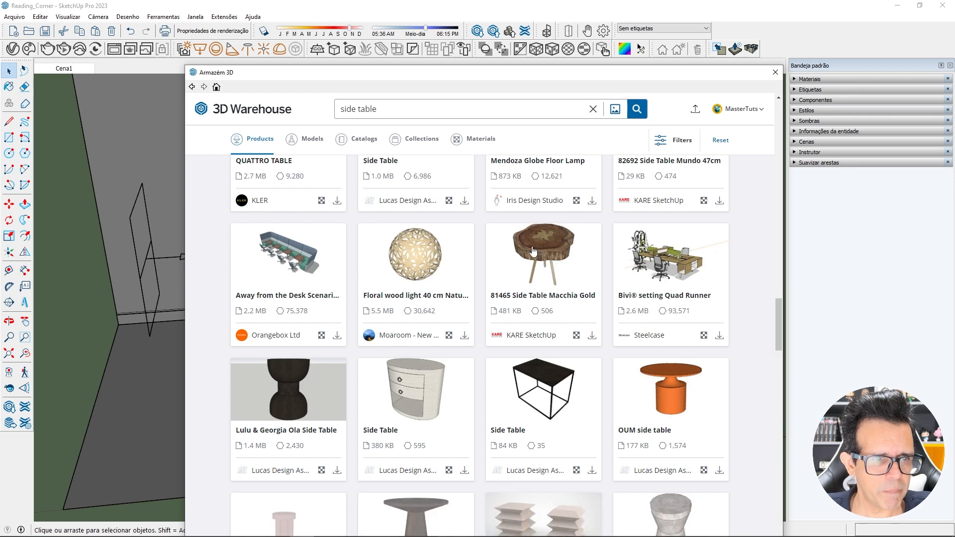
{"action": "scroll", "coordinate": [572, 285], "scroll_direction": "down", "scroll_amount": 7}
{"action": "scroll", "coordinate": [572, 281], "scroll_direction": "up", "scroll_amount": 3}
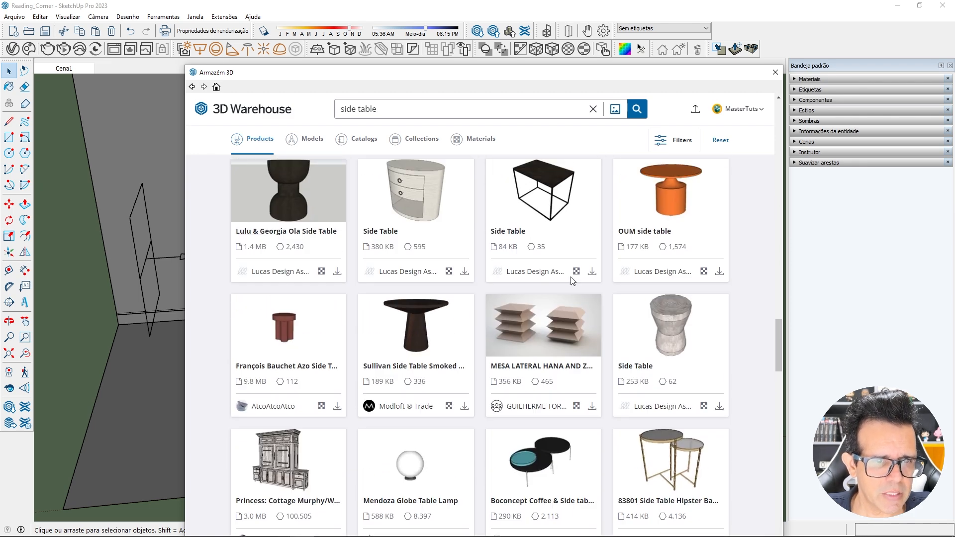
{"action": "scroll", "coordinate": [571, 280], "scroll_direction": "down", "scroll_amount": 4}
{"action": "scroll", "coordinate": [582, 258], "scroll_direction": "down", "scroll_amount": 1}
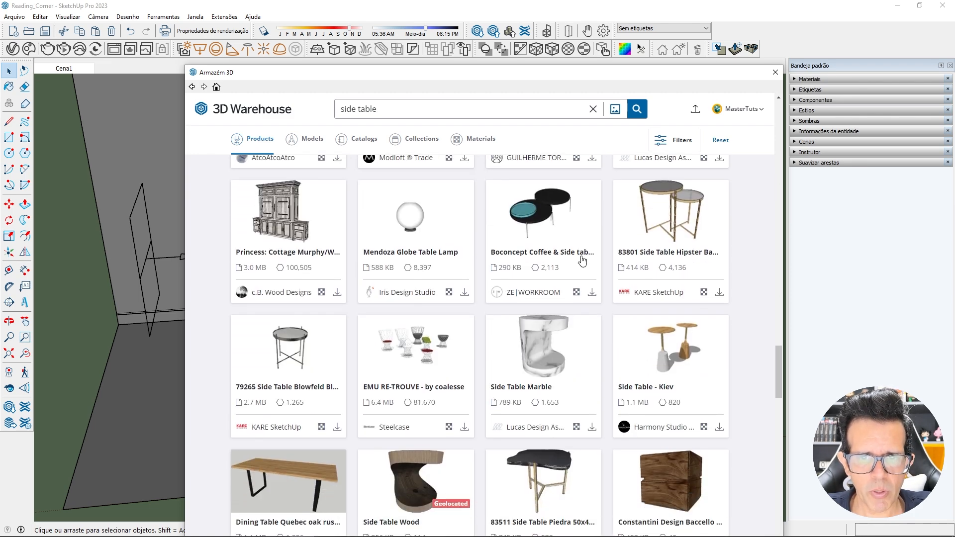
{"action": "scroll", "coordinate": [531, 223], "scroll_direction": "down", "scroll_amount": 8}
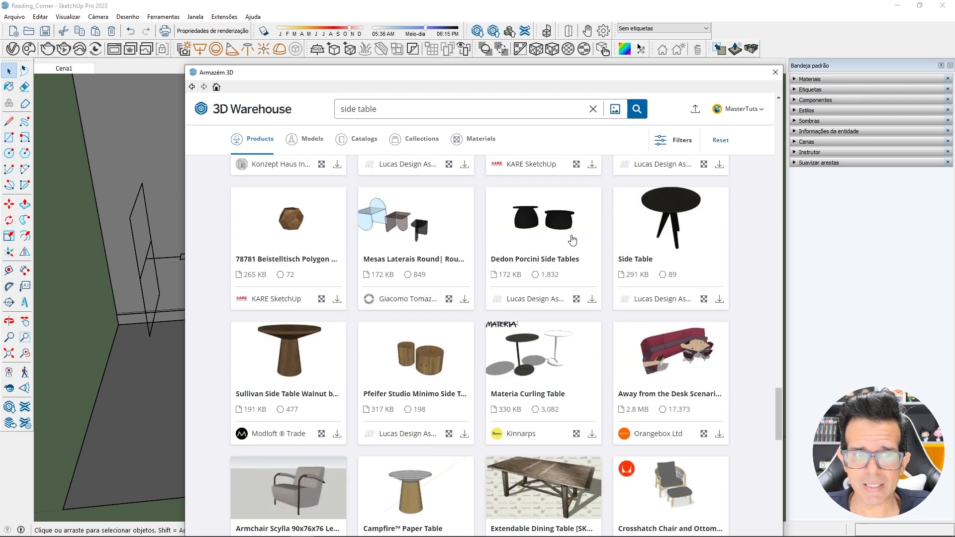
{"action": "scroll", "coordinate": [573, 238], "scroll_direction": "down", "scroll_amount": 3}
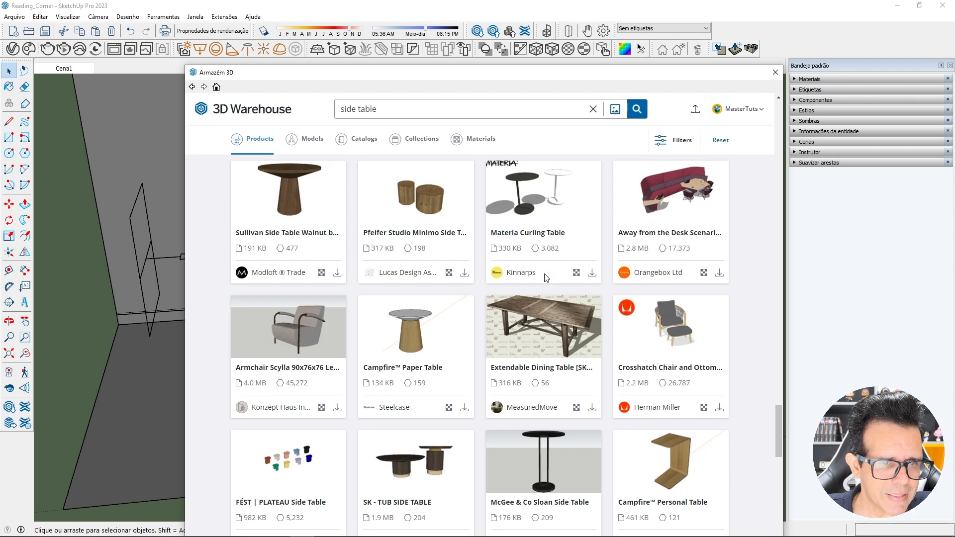
{"action": "scroll", "coordinate": [546, 277], "scroll_direction": "down", "scroll_amount": 2}
{"action": "scroll", "coordinate": [546, 277], "scroll_direction": "down", "scroll_amount": 15}
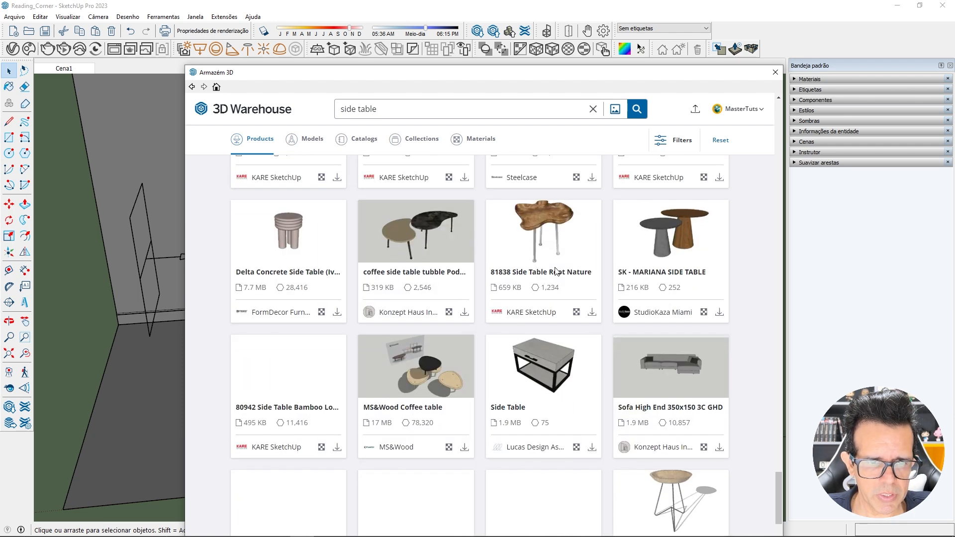
{"action": "scroll", "coordinate": [557, 271], "scroll_direction": "down", "scroll_amount": 2}
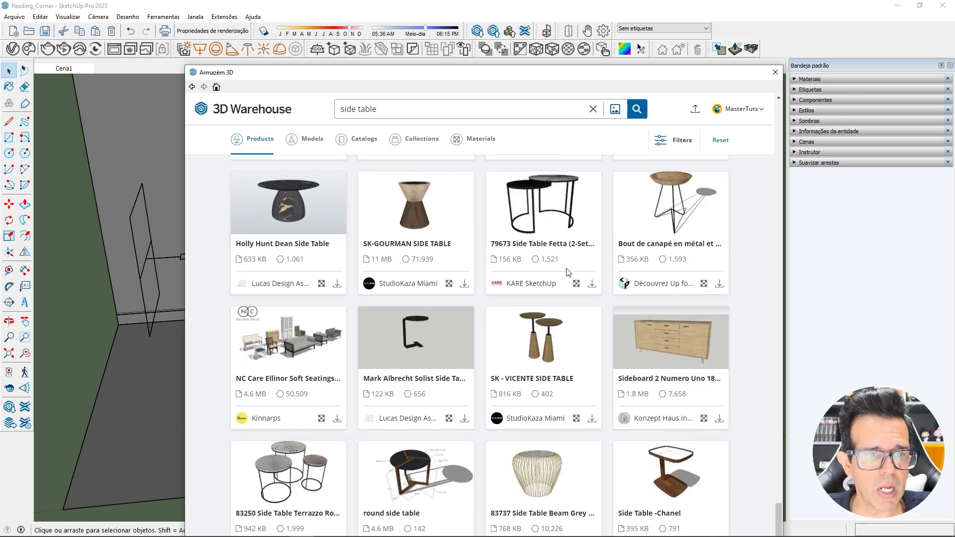
{"action": "scroll", "coordinate": [567, 271], "scroll_direction": "down", "scroll_amount": 4}
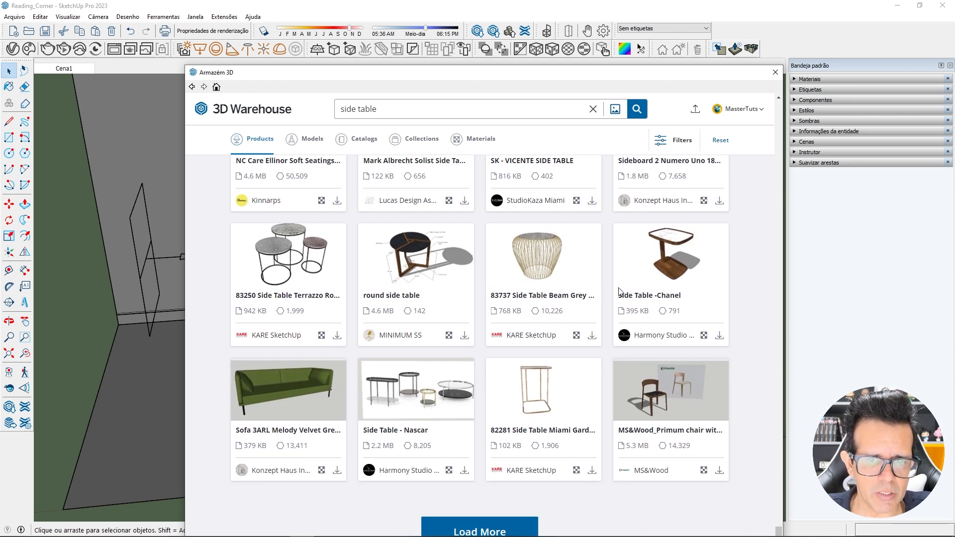
{"action": "left_click", "coordinate": [495, 529]}
{"action": "left_click", "coordinate": [463, 348]}
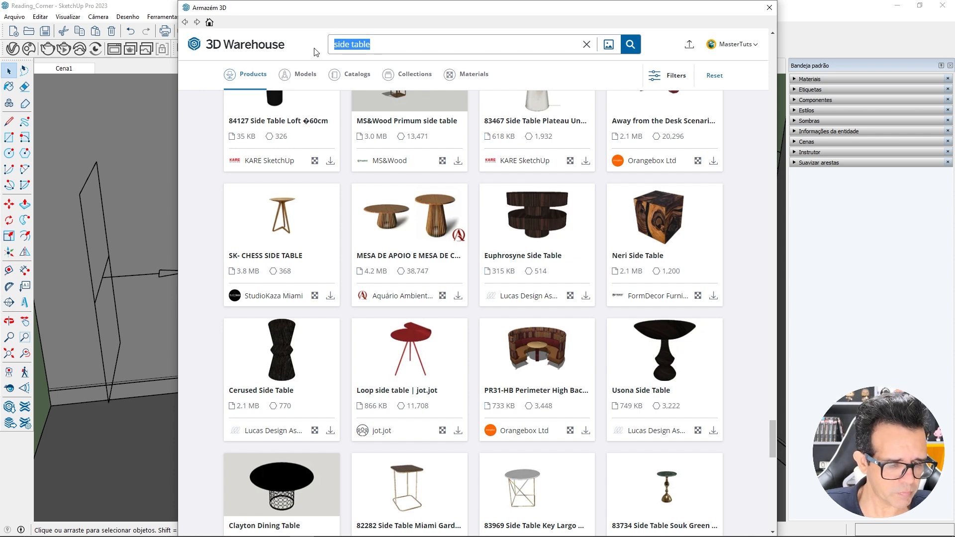
- Search the 3D Warehouse for "vaso decorativo" and examine the vase results, loading two further batches
{"action": "type", "text": "vaso decorativo"}
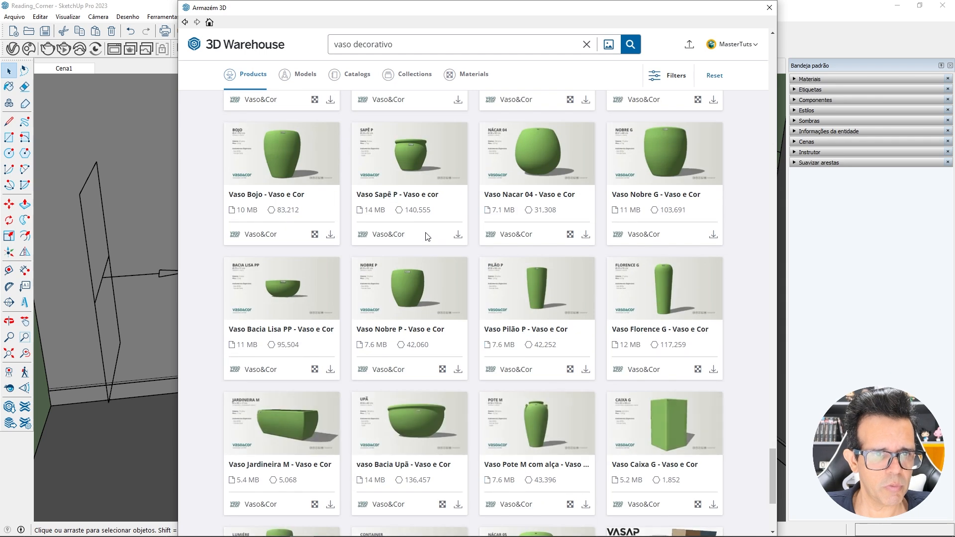
{"action": "scroll", "coordinate": [428, 239], "scroll_direction": "down", "scroll_amount": 5}
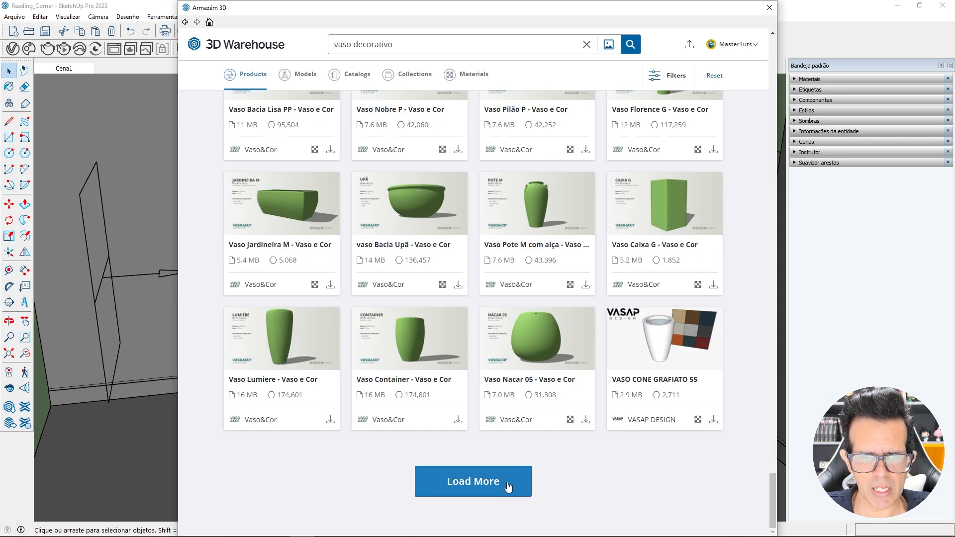
{"action": "left_click", "coordinate": [471, 491]}
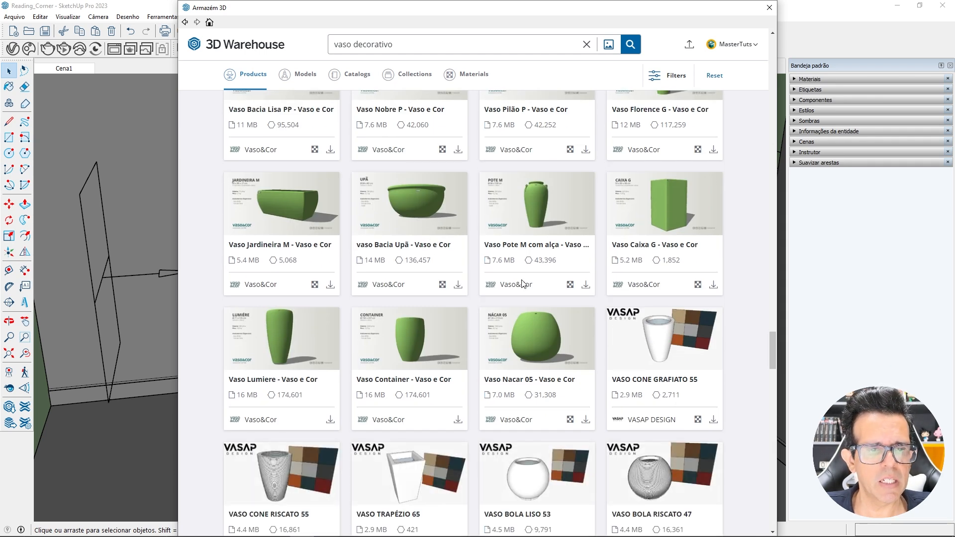
{"action": "scroll", "coordinate": [520, 279], "scroll_direction": "down", "scroll_amount": 4}
{"action": "scroll", "coordinate": [533, 277], "scroll_direction": "down", "scroll_amount": 4}
{"action": "scroll", "coordinate": [533, 276], "scroll_direction": "down", "scroll_amount": 6}
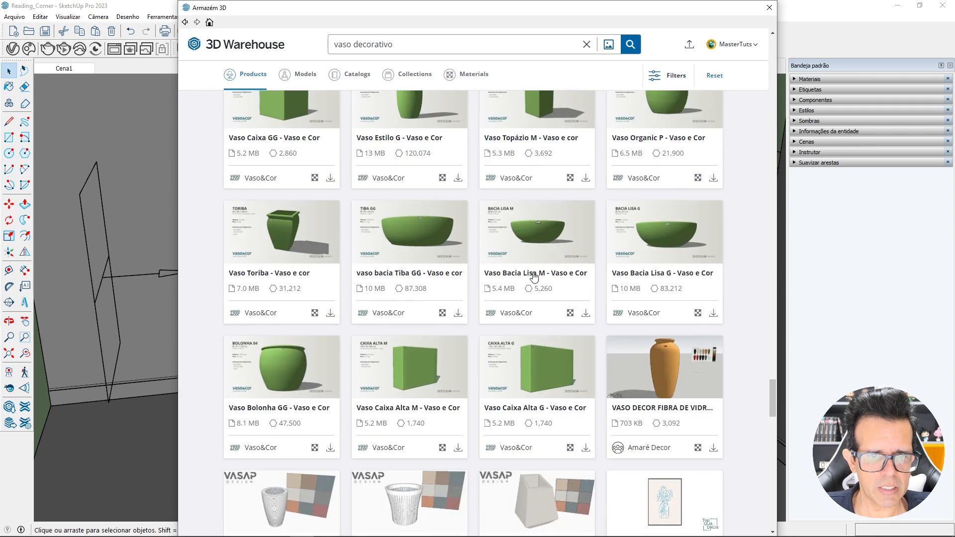
{"action": "scroll", "coordinate": [579, 233], "scroll_direction": "down", "scroll_amount": 2}
{"action": "scroll", "coordinate": [578, 234], "scroll_direction": "down", "scroll_amount": 15}
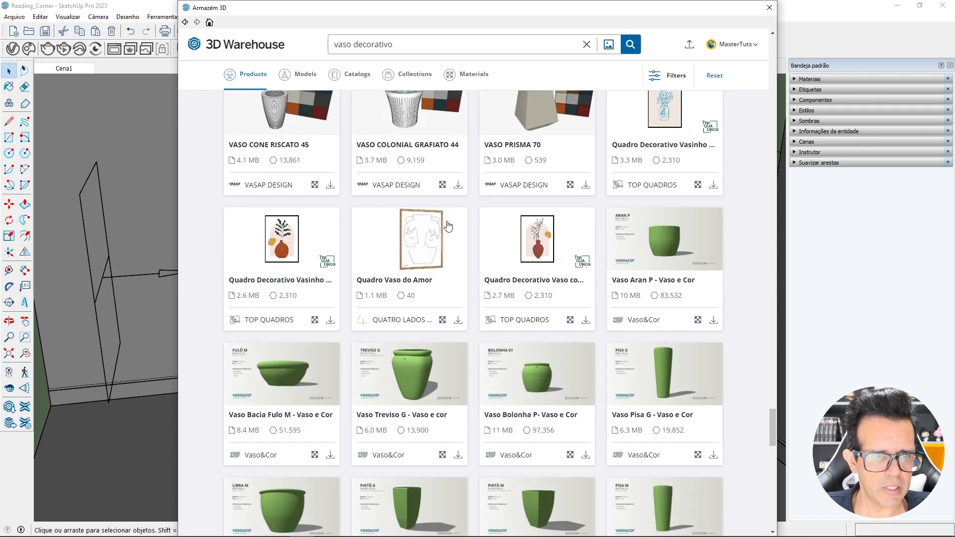
{"action": "scroll", "coordinate": [524, 277], "scroll_direction": "down", "scroll_amount": 4}
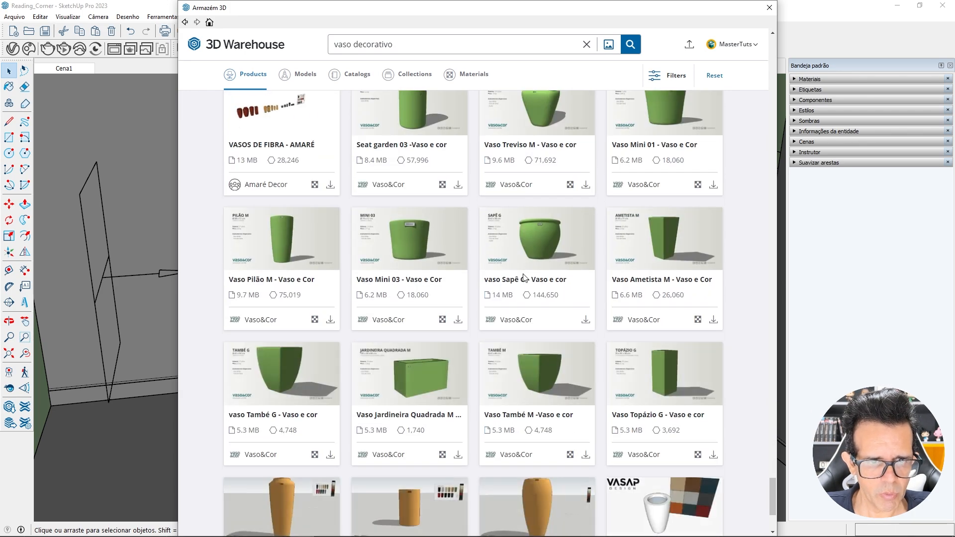
{"action": "left_click", "coordinate": [473, 481]}
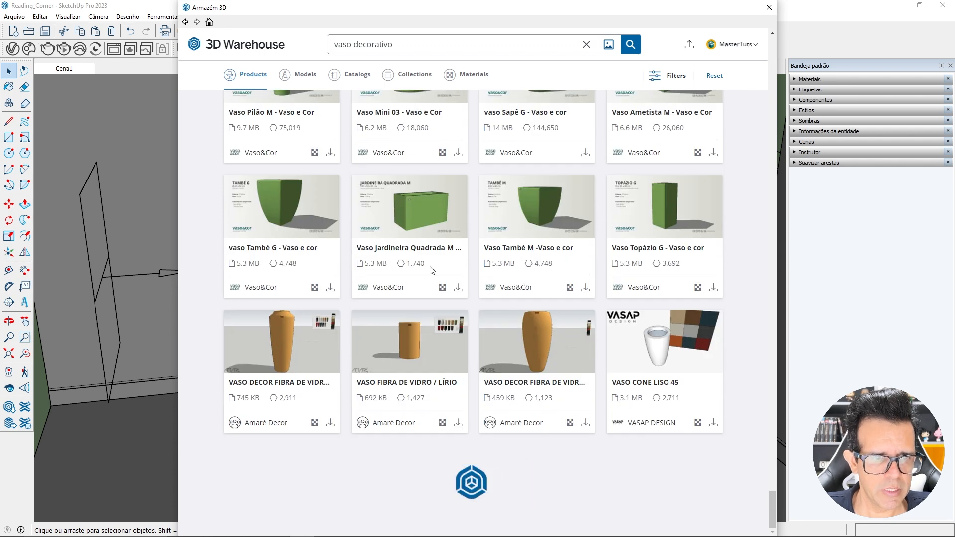
{"action": "scroll", "coordinate": [573, 258], "scroll_direction": "down", "scroll_amount": 1}
{"action": "scroll", "coordinate": [573, 258], "scroll_direction": "down", "scroll_amount": 10}
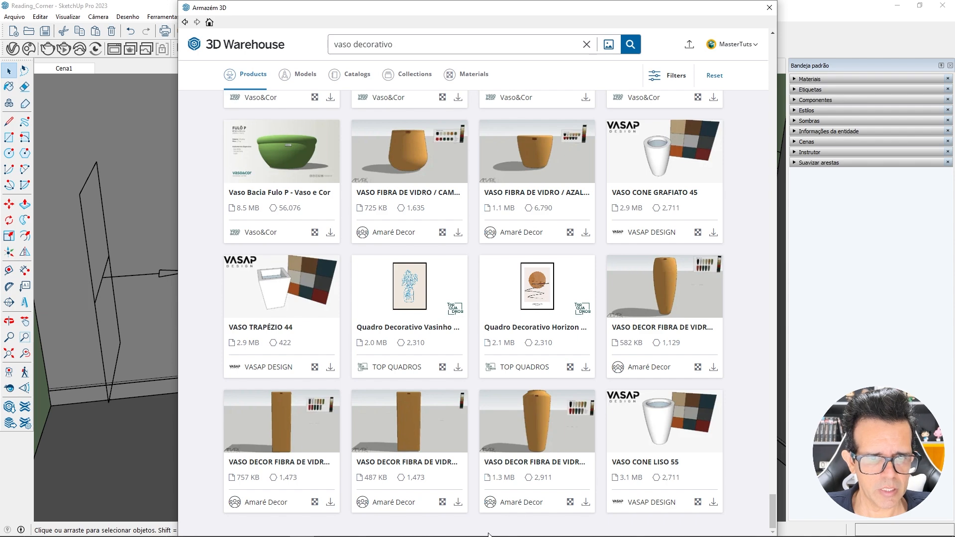
{"action": "scroll", "coordinate": [697, 309], "scroll_direction": "up", "scroll_amount": 10}
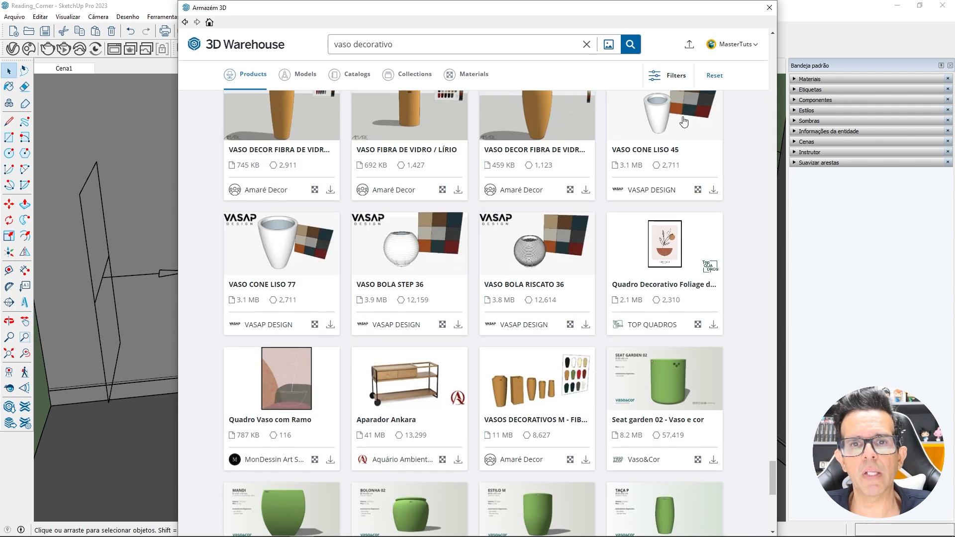
{"action": "scroll", "coordinate": [684, 121], "scroll_direction": "up", "scroll_amount": 10}
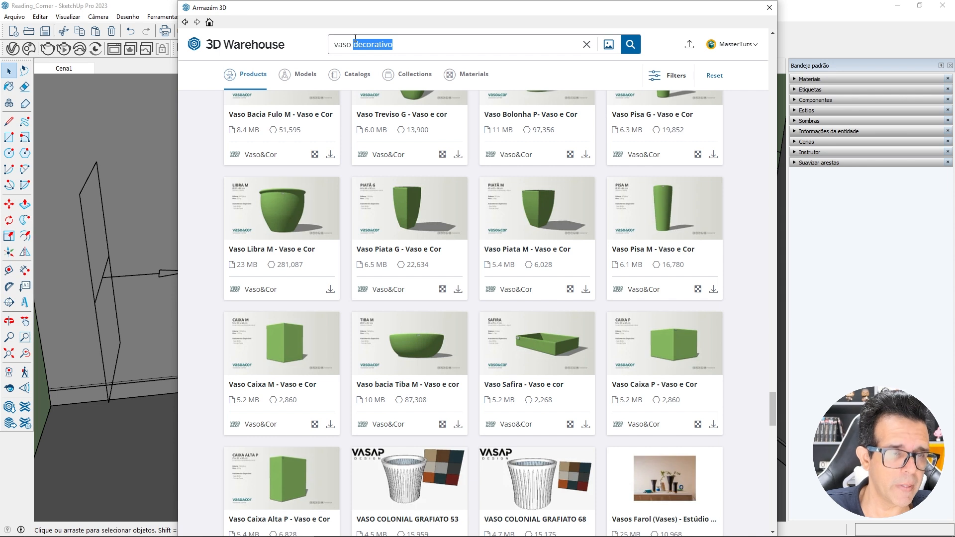
- Search the 3D Warehouse products for "clay vase", and broaden the search to "clay"
{"action": "key", "text": "BackSpace"}
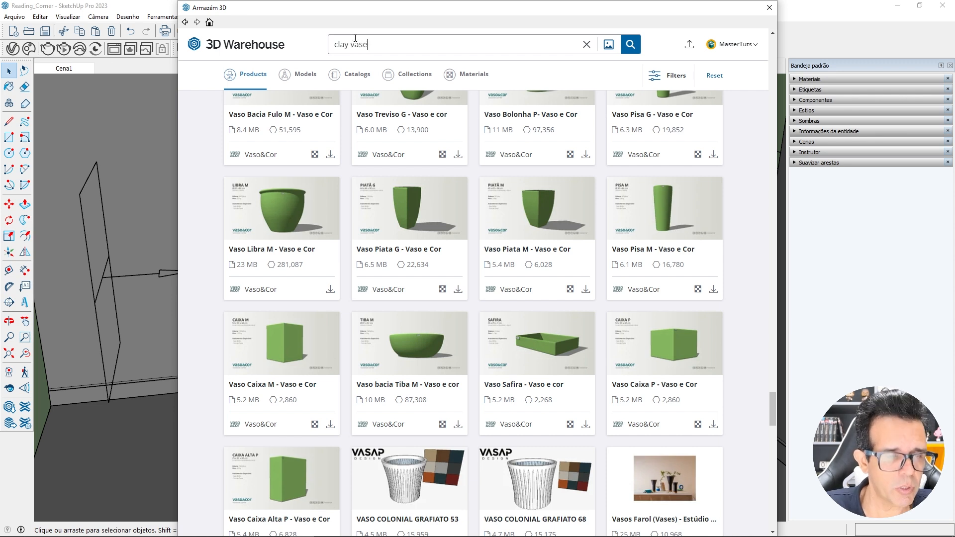
{"action": "key", "text": "Return"}
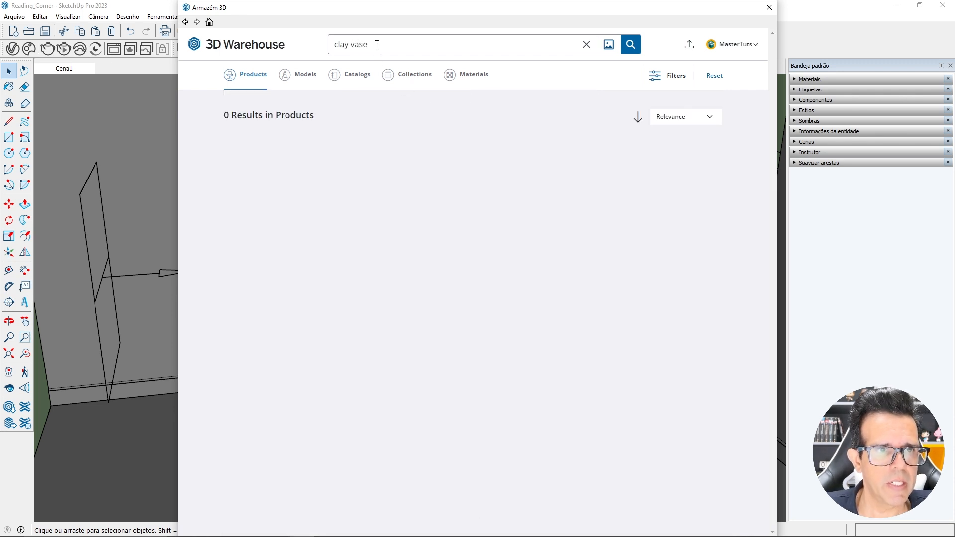
{"action": "key", "text": "BackSpace"}
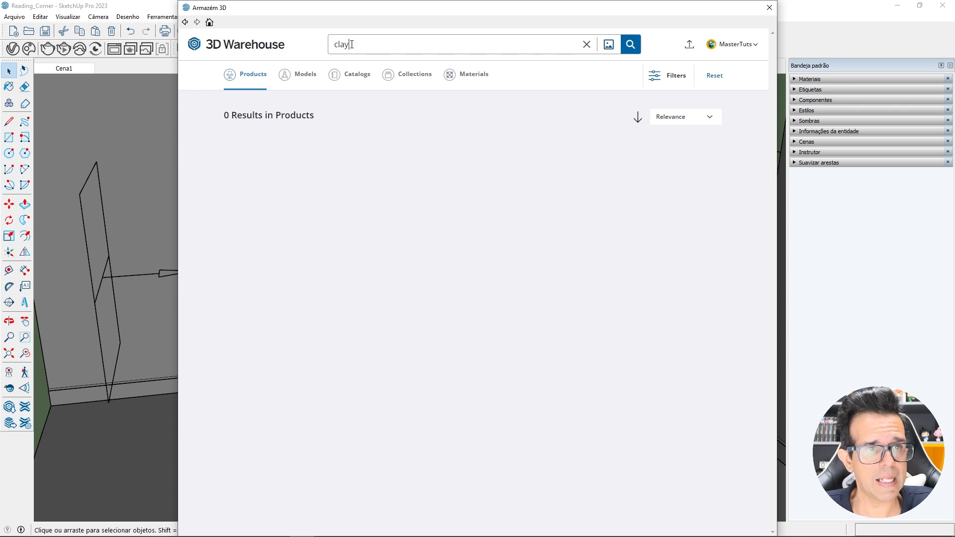
{"action": "key", "text": "Return"}
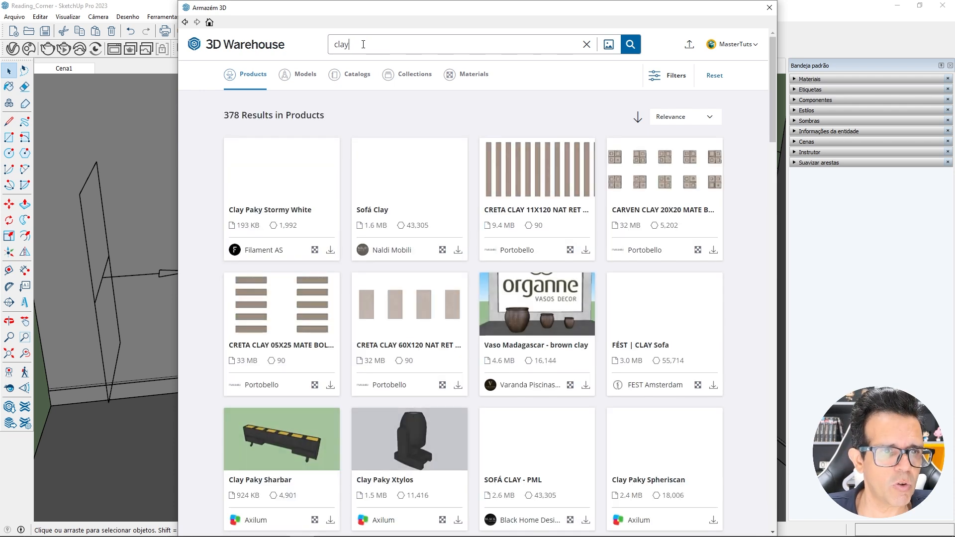
- Load the Vaso Madagascar - brown clay model directly into the SketchUp model and place it outside the room, beyond the window wall
{"action": "scroll", "coordinate": [419, 210], "scroll_direction": "down", "scroll_amount": 3}
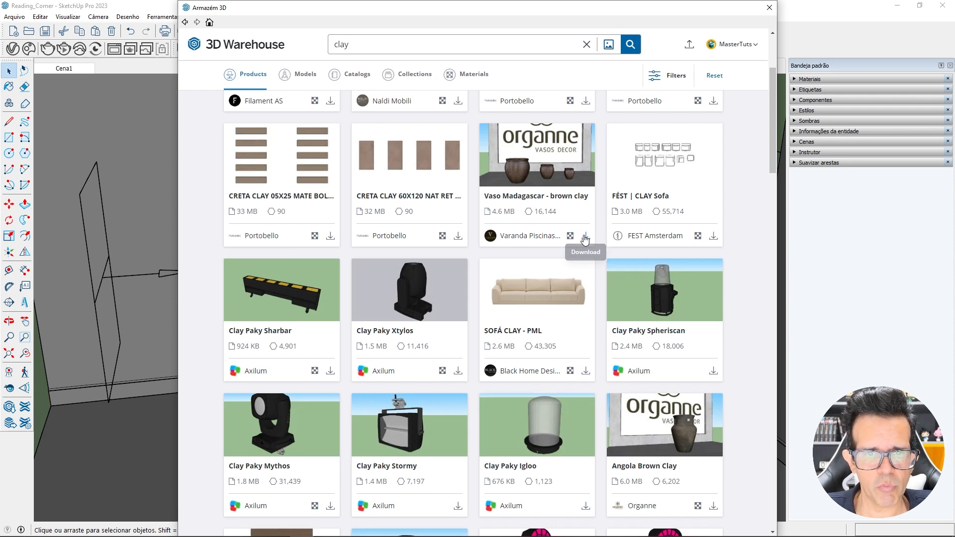
{"action": "left_click", "coordinate": [586, 237]}
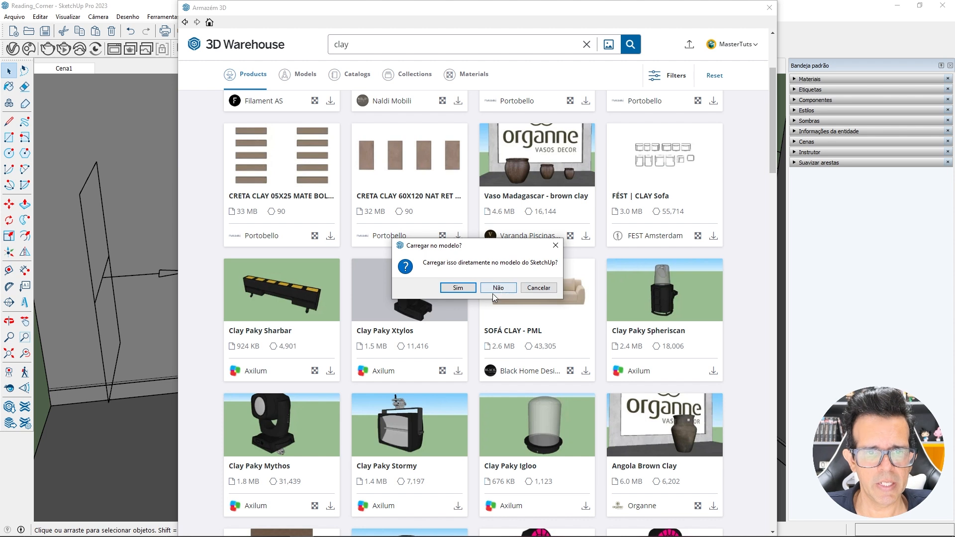
{"action": "left_click", "coordinate": [458, 287]}
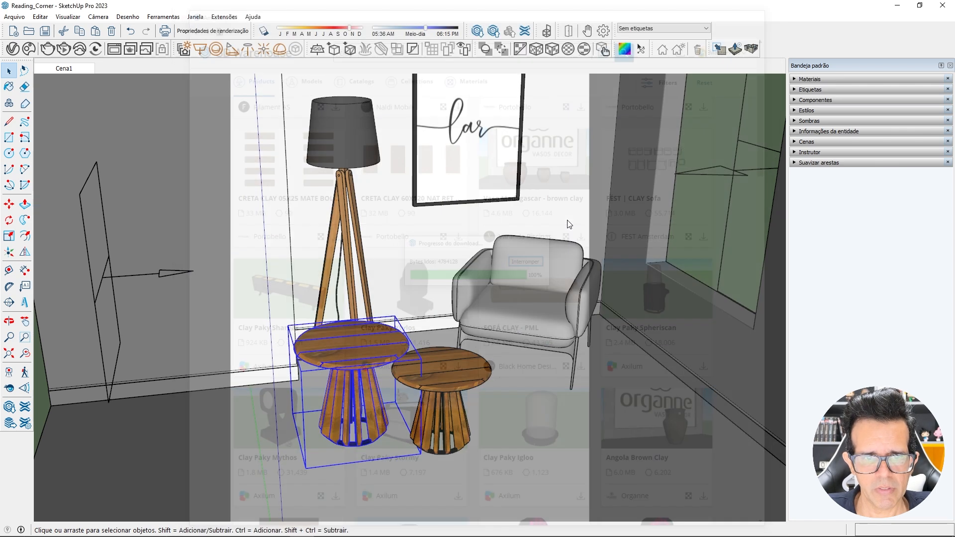
{"action": "scroll", "coordinate": [501, 277], "scroll_direction": "down", "scroll_amount": 10}
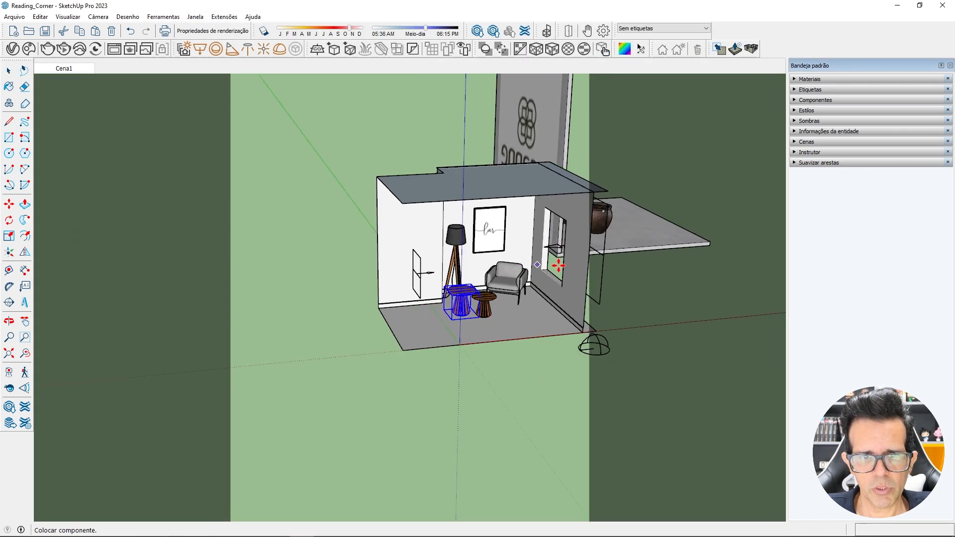
{"action": "left_click", "coordinate": [654, 269]}
- Explode the imported Organne vase display into its separate parts and clear the selection
{"action": "middle_click_drag", "start_coordinate": [661, 273], "coordinate": [512, 274]}
{"action": "scroll", "coordinate": [545, 239], "scroll_direction": "up", "scroll_amount": 2}
{"action": "right_click", "coordinate": [546, 239]}
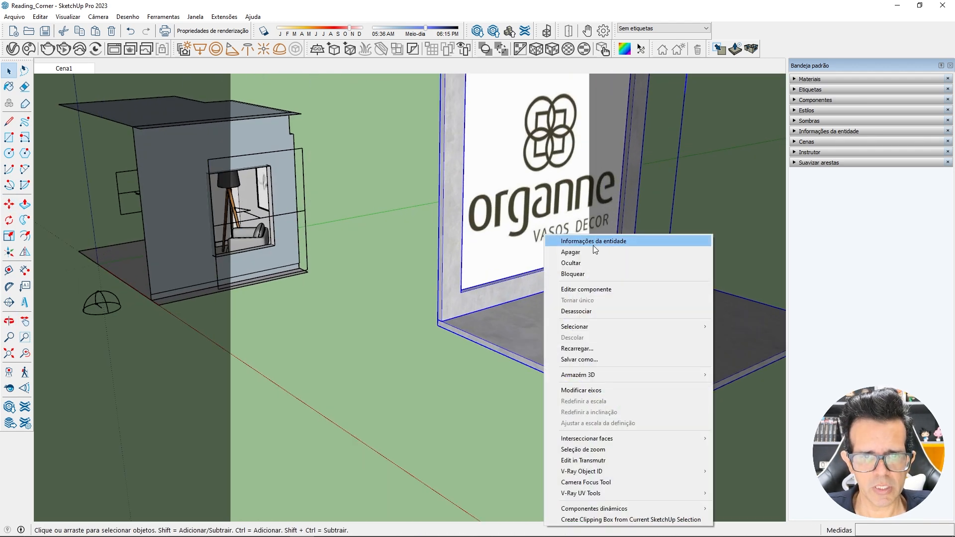
{"action": "left_click", "coordinate": [575, 312]}
{"action": "key", "text": "Escape"}
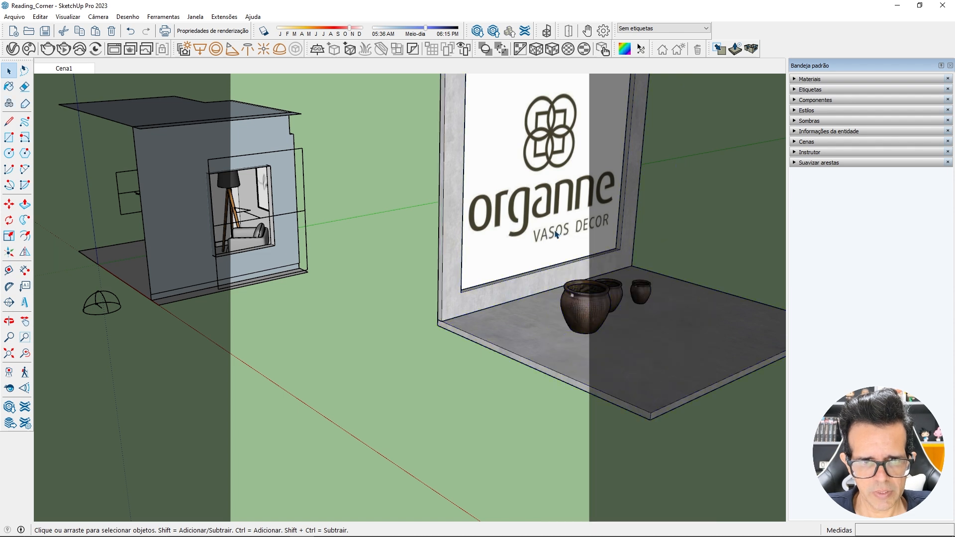
- Delete the Organne display's frame, its logo panel and the floor slab under the vases
{"action": "left_click", "coordinate": [552, 282]}
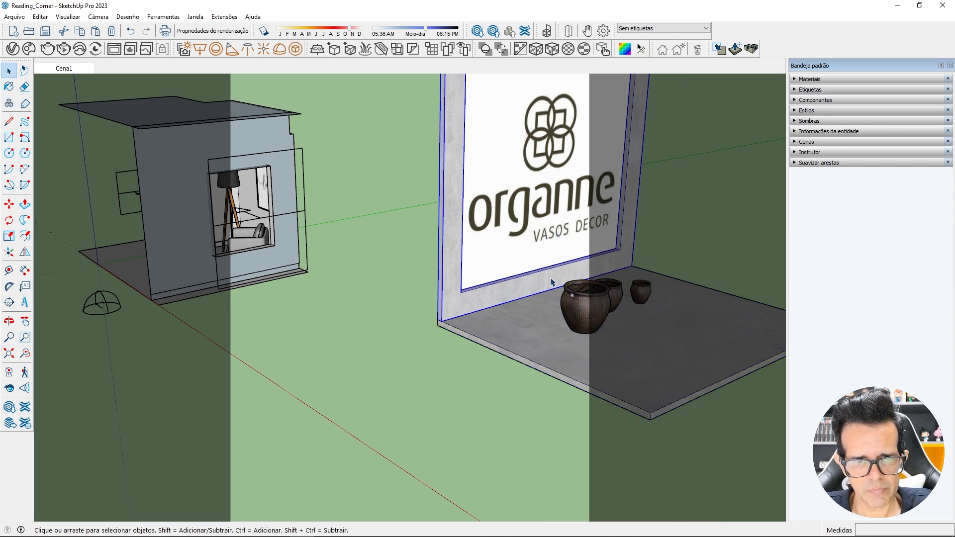
{"action": "key", "text": "Delete"}
{"action": "left_click", "coordinate": [550, 249]}
{"action": "key", "text": "Delete"}
{"action": "left_click", "coordinate": [539, 324]}
{"action": "key", "text": "Delete"}
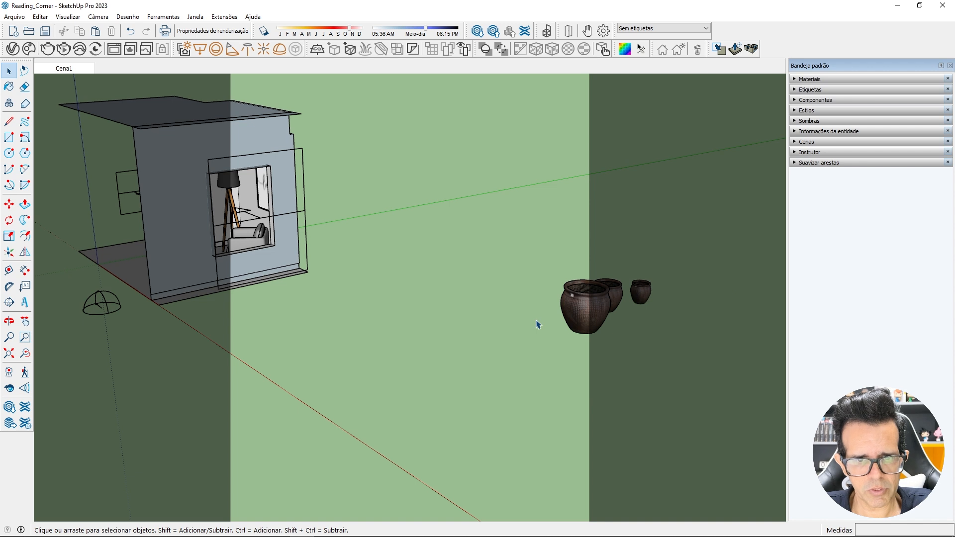
- Delete the large and the medium vase, keeping only the smallest one
{"action": "left_click", "coordinate": [580, 312]}
{"action": "key", "text": "Delete"}
{"action": "left_click", "coordinate": [601, 300]}
{"action": "key", "text": "Delete"}
- Scale the remaining clay vase down uniformly from its upper corner to suit a tabletop
{"action": "scroll", "coordinate": [642, 299], "scroll_direction": "up", "scroll_amount": 3}
{"action": "scroll", "coordinate": [641, 298], "scroll_direction": "up", "scroll_amount": 2}
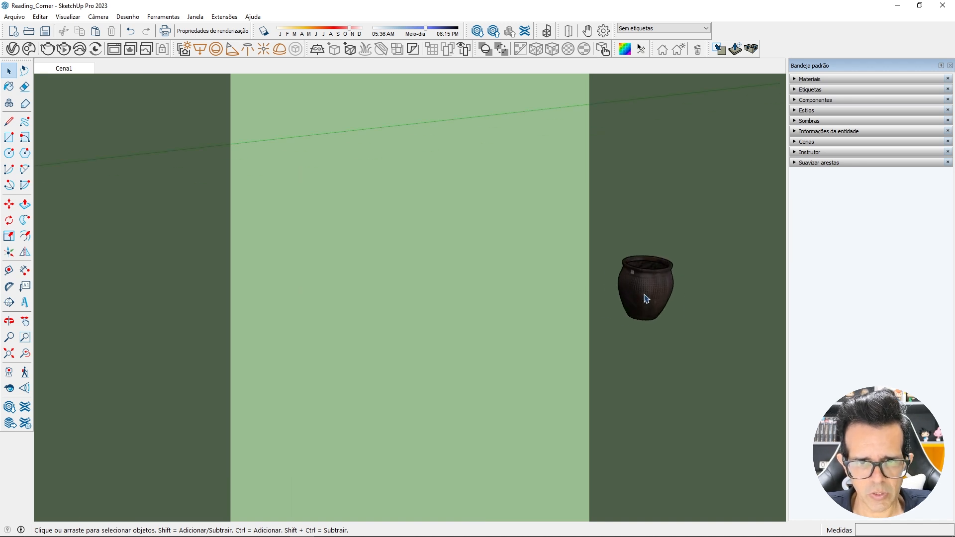
{"action": "left_click", "coordinate": [640, 289]}
{"action": "middle_click_drag", "start_coordinate": [639, 289], "coordinate": [687, 256]}
{"action": "scroll", "coordinate": [642, 304], "scroll_direction": "up", "scroll_amount": 3}
{"action": "scroll", "coordinate": [643, 302], "scroll_direction": "up", "scroll_amount": 1}
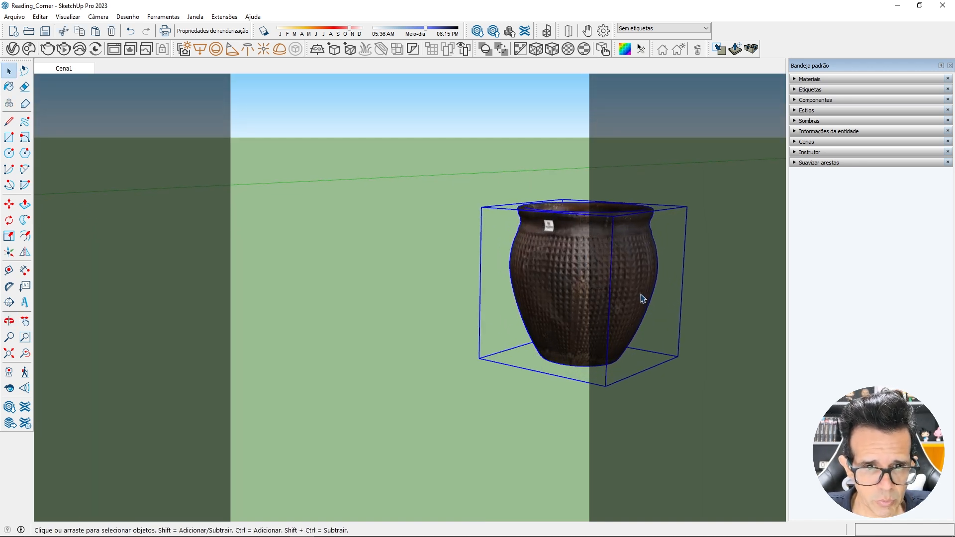
{"action": "key", "text": "s"}
{"action": "left_click", "coordinate": [686, 207]}
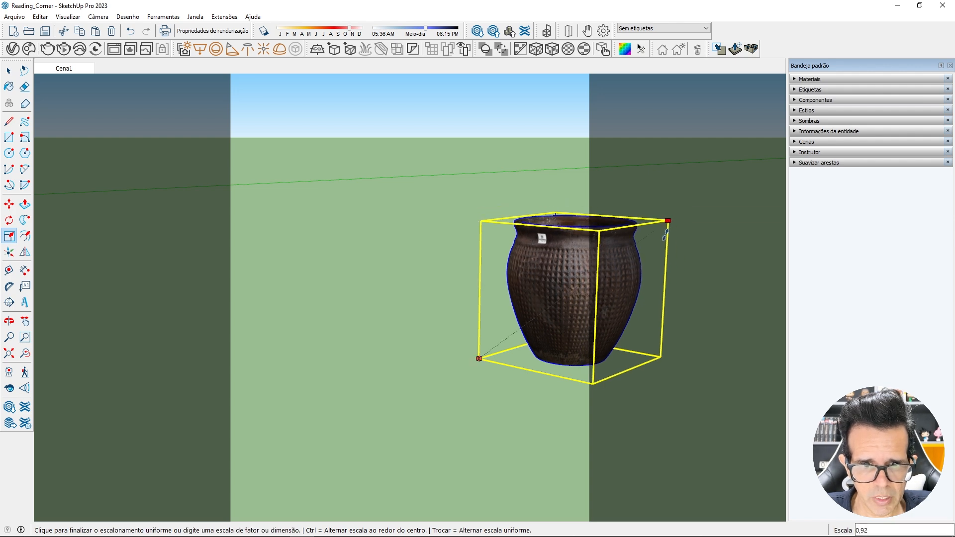
{"action": "left_click", "coordinate": [562, 314]}
- Move the vase by its base from outside into the room, over the taller round table
{"action": "scroll", "coordinate": [518, 357], "scroll_direction": "up", "scroll_amount": 2}
{"action": "middle_click_drag", "start_coordinate": [518, 357], "coordinate": [560, 192]}
{"action": "scroll", "coordinate": [503, 342], "scroll_direction": "up", "scroll_amount": 2}
{"action": "key", "text": "m"}
{"action": "scroll", "coordinate": [529, 341], "scroll_direction": "up", "scroll_amount": 4}
{"action": "middle_click_drag", "start_coordinate": [550, 388], "coordinate": [567, 335]}
{"action": "left_click", "coordinate": [558, 383]}
{"action": "scroll", "coordinate": [599, 296], "scroll_direction": "down", "scroll_amount": 6}
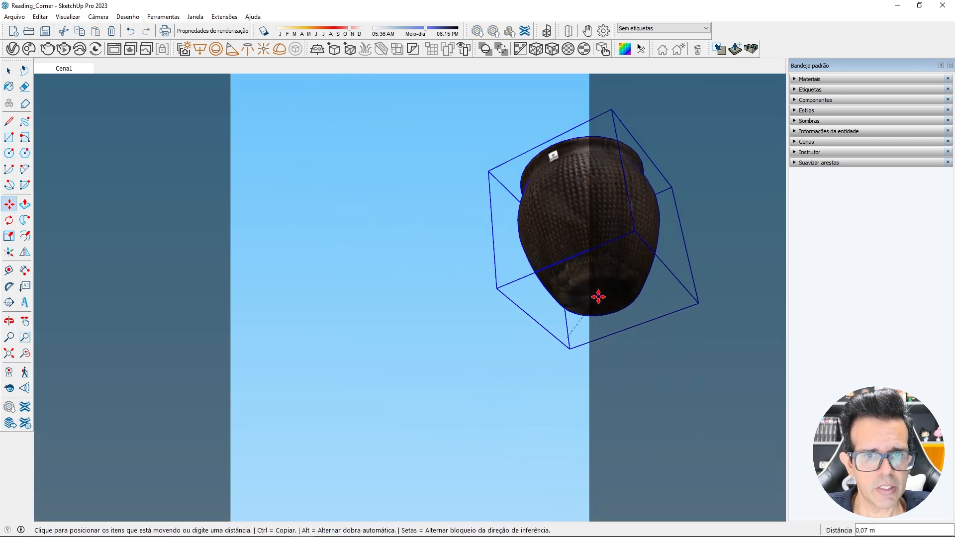
{"action": "middle_click_drag", "start_coordinate": [602, 298], "coordinate": [558, 276]}
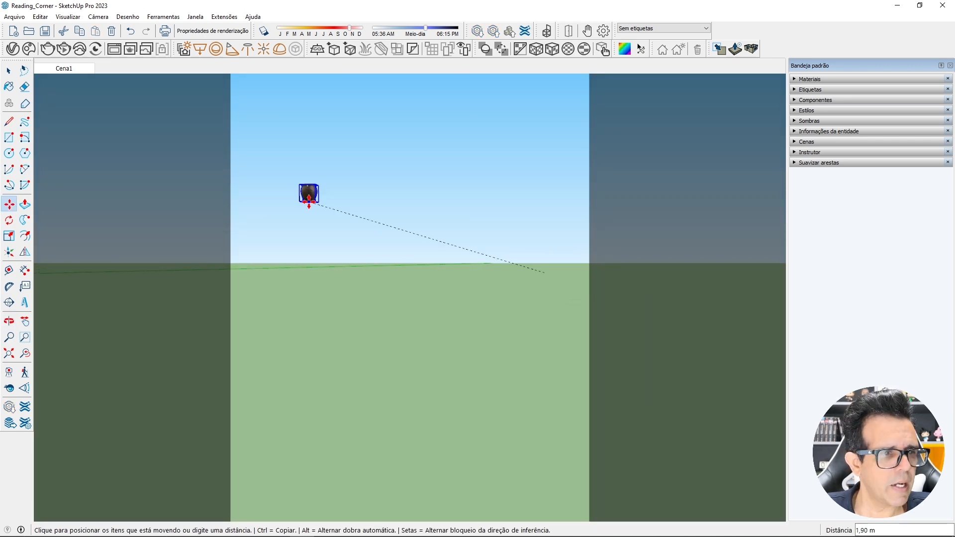
{"action": "scroll", "coordinate": [624, 294], "scroll_direction": "up", "scroll_amount": 10}
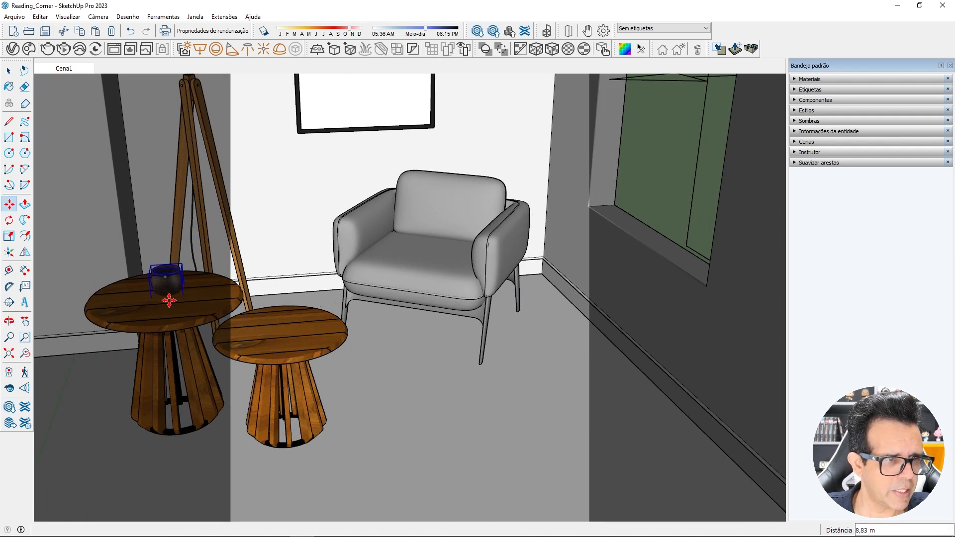
{"action": "left_click", "coordinate": [179, 294]}
- Move the floating vase by its base so that it rests on the taller round table's top
{"action": "middle_click_drag", "start_coordinate": [179, 294], "coordinate": [308, 230]}
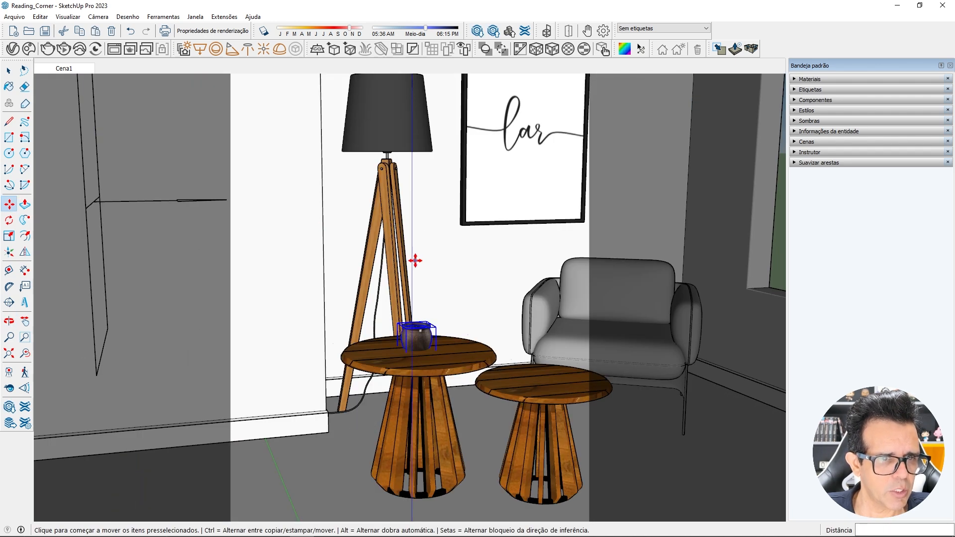
{"action": "scroll", "coordinate": [428, 298], "scroll_direction": "up", "scroll_amount": 5}
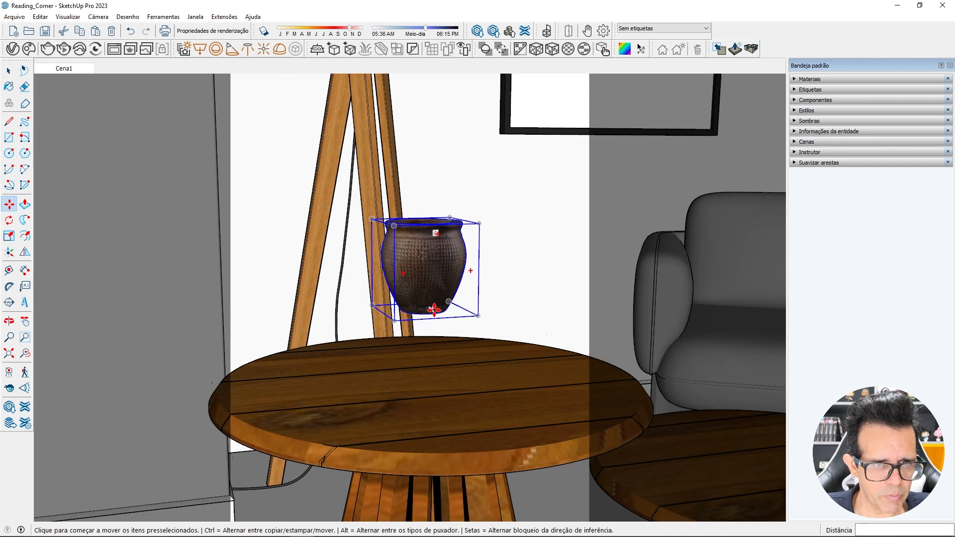
{"action": "scroll", "coordinate": [433, 310], "scroll_direction": "up", "scroll_amount": 2}
{"action": "left_click", "coordinate": [433, 309]}
{"action": "scroll", "coordinate": [437, 412], "scroll_direction": "up", "scroll_amount": 3}
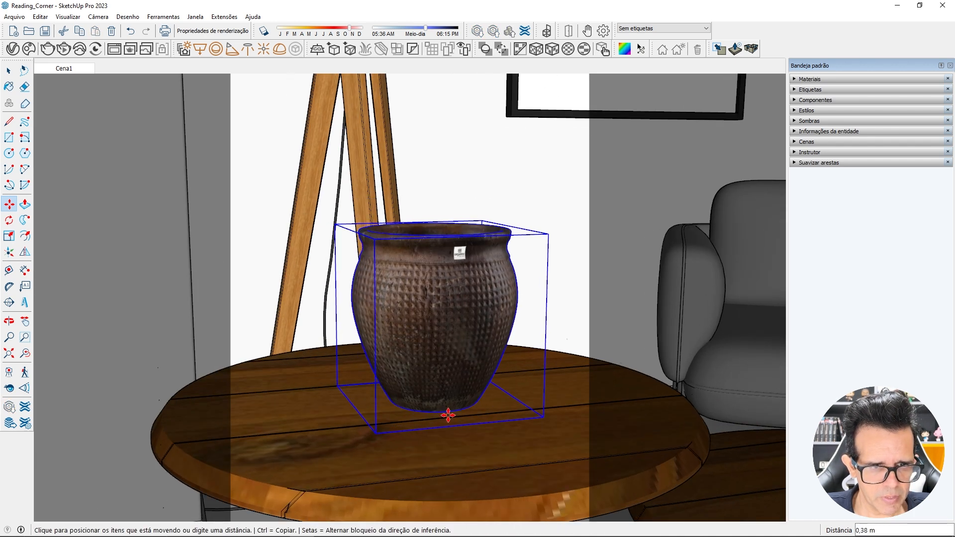
{"action": "left_click", "coordinate": [448, 419]}
- Enlarge the vase uniformly on the tabletop in two scalings, the second by a factor of about 1.1
{"action": "key", "text": "s"}
{"action": "scroll", "coordinate": [398, 319], "scroll_direction": "down", "scroll_amount": 2}
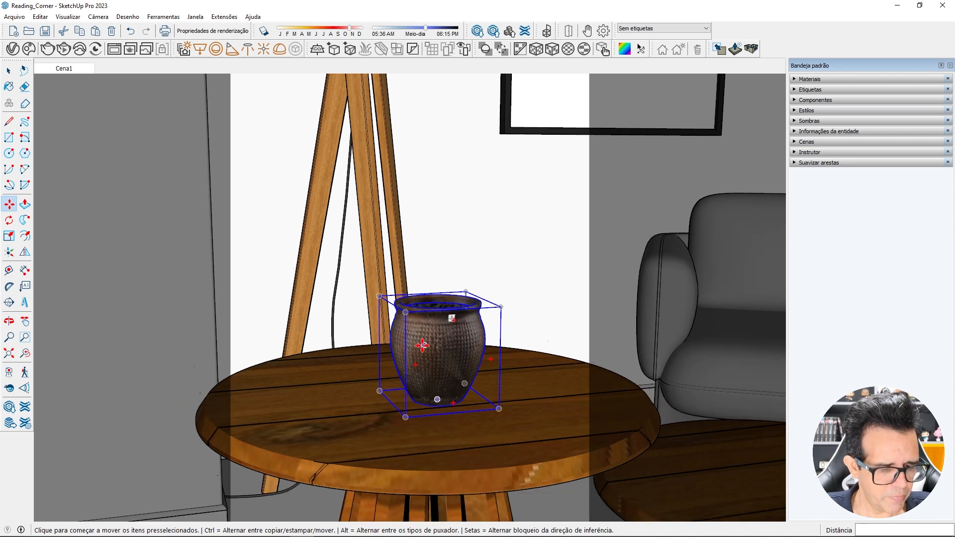
{"action": "left_click", "coordinate": [380, 297]}
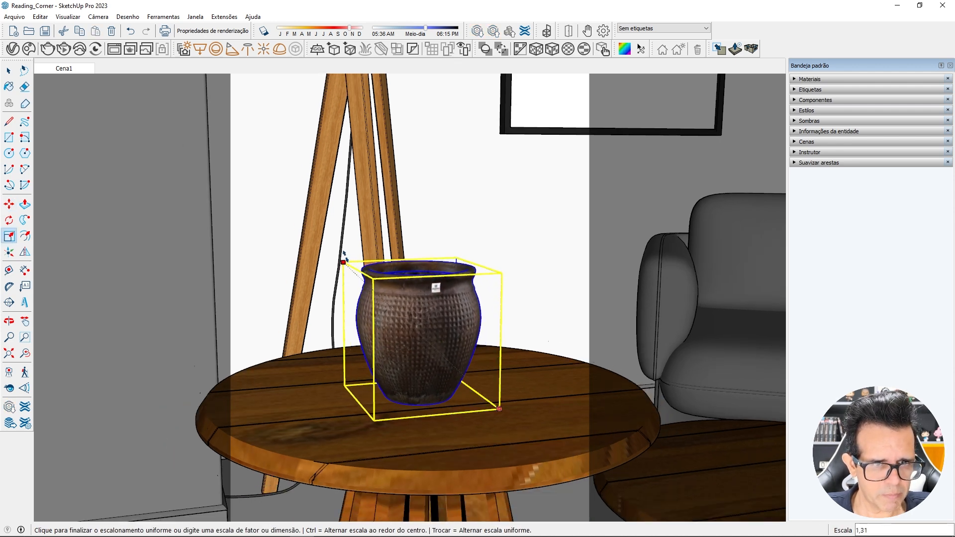
{"action": "left_click", "coordinate": [327, 237]}
{"action": "left_click", "coordinate": [501, 254]}
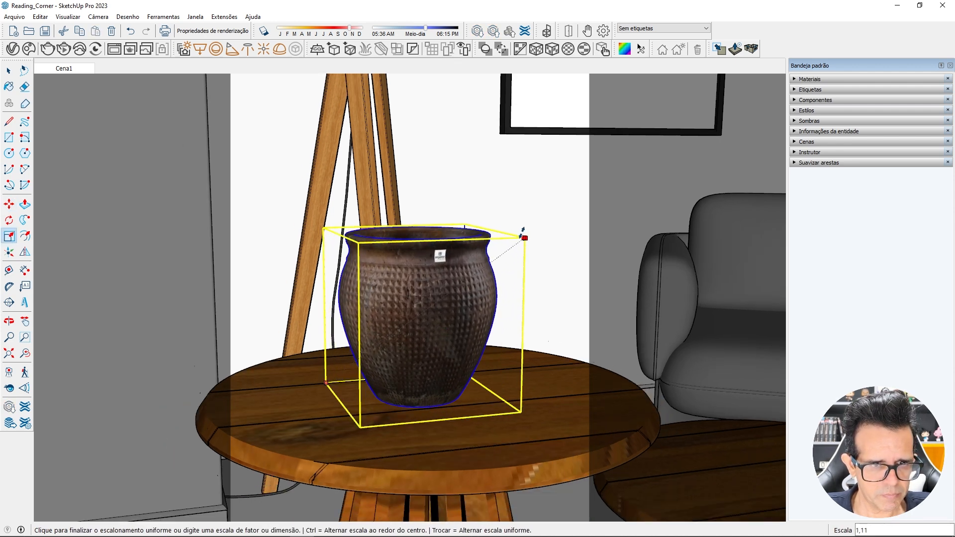
{"action": "left_click", "coordinate": [521, 239]}
{"action": "key", "text": "space"}
{"action": "scroll", "coordinate": [458, 383], "scroll_direction": "down", "scroll_amount": 5}
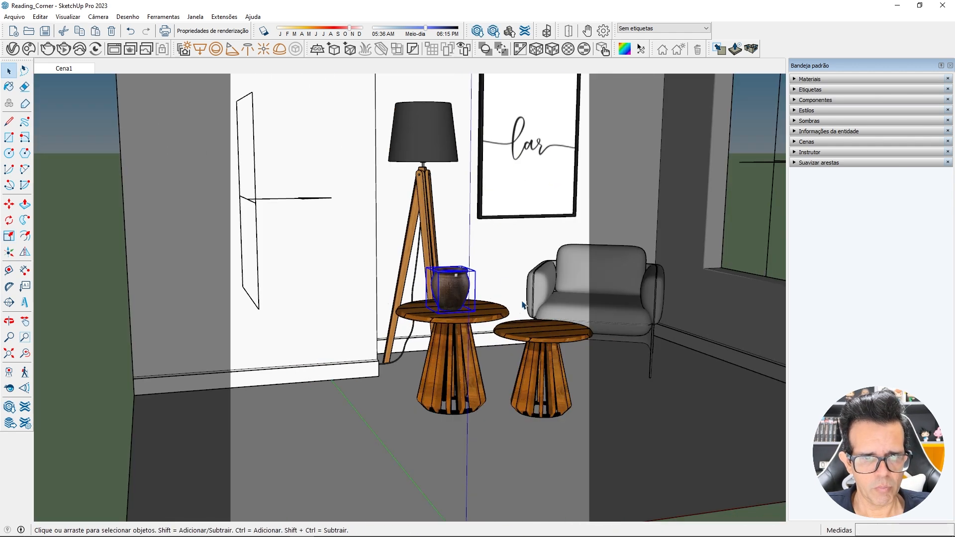
- Judge the vase against the whole reading corner and scale it down slightly and uniformly
{"action": "scroll", "coordinate": [393, 283], "scroll_direction": "down", "scroll_amount": 3}
{"action": "key", "text": "o"}
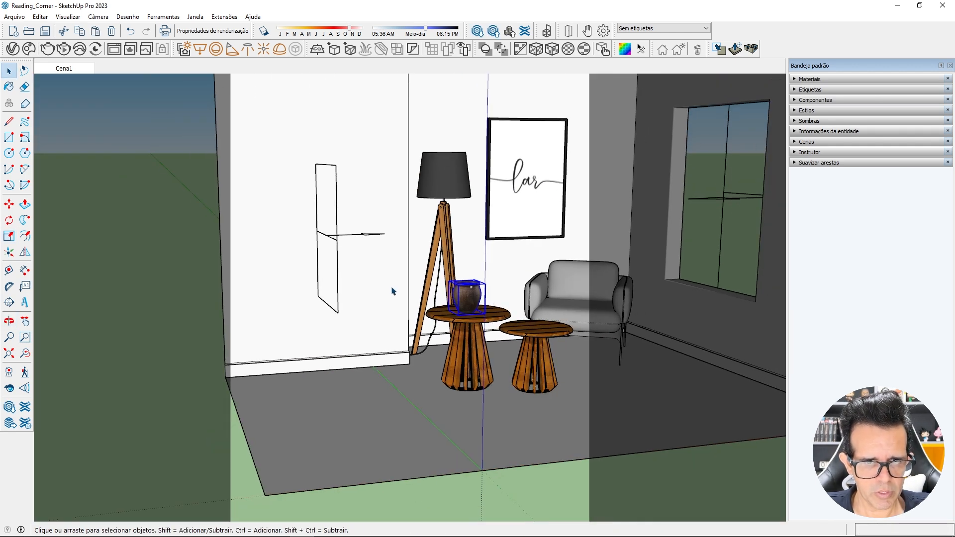
{"action": "left_click_drag", "start_coordinate": [390, 292], "coordinate": [320, 313]}
{"action": "key", "text": "space"}
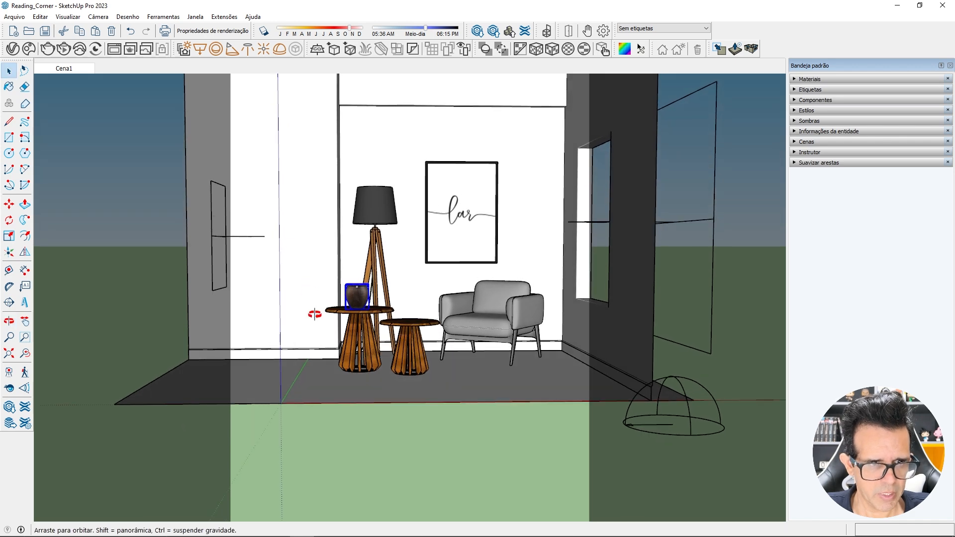
{"action": "scroll", "coordinate": [355, 291], "scroll_direction": "up", "scroll_amount": 6}
{"action": "scroll", "coordinate": [355, 299], "scroll_direction": "up", "scroll_amount": 3}
{"action": "key", "text": "s"}
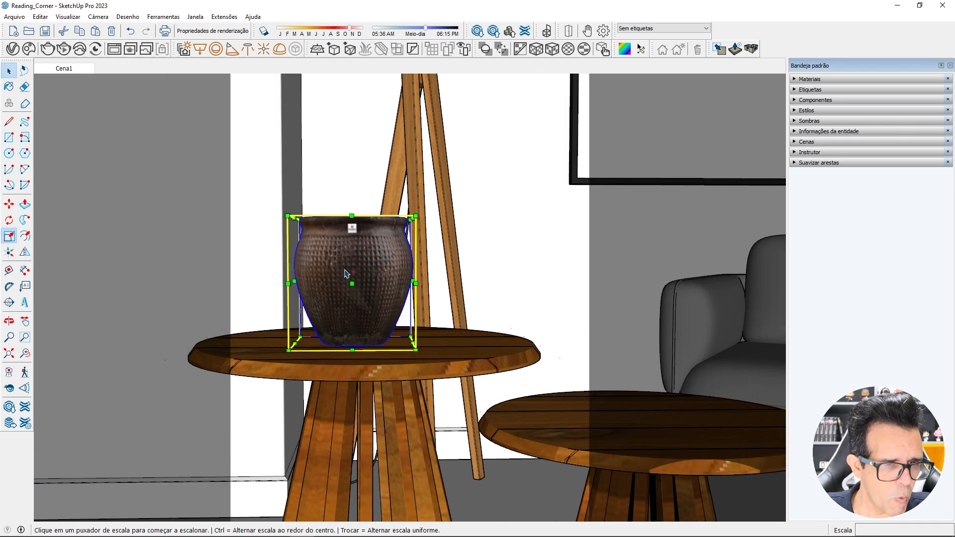
{"action": "left_click", "coordinate": [289, 218]}
{"action": "left_click", "coordinate": [314, 236]}
- Move the vase about 0.06 m across the tabletop of the taller round table
{"action": "scroll", "coordinate": [370, 332], "scroll_direction": "up", "scroll_amount": 2}
{"action": "middle_click_drag", "start_coordinate": [371, 332], "coordinate": [394, 405]}
{"action": "key", "text": "m"}
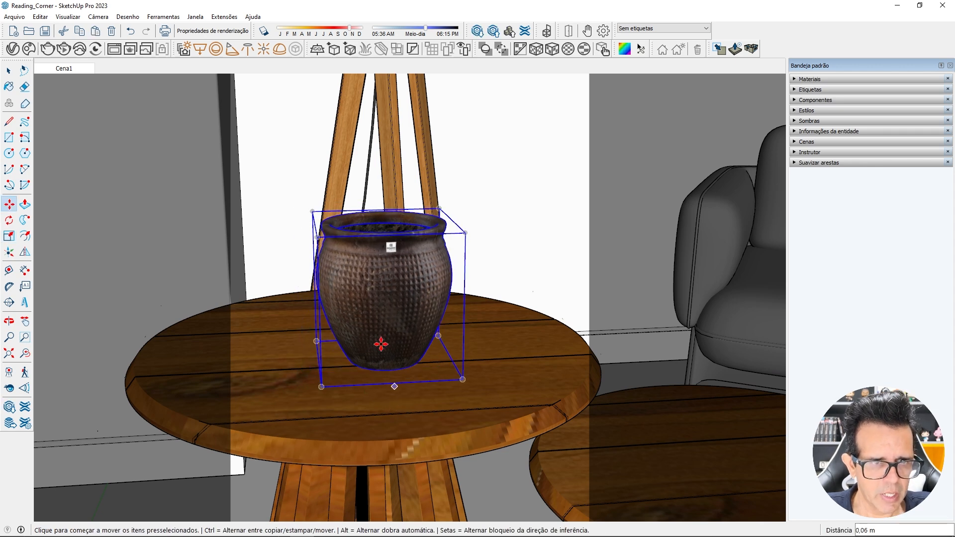
{"action": "key", "text": "space"}
{"action": "scroll", "coordinate": [372, 309], "scroll_direction": "down", "scroll_amount": 4}
{"action": "scroll", "coordinate": [492, 350], "scroll_direction": "down", "scroll_amount": 2}
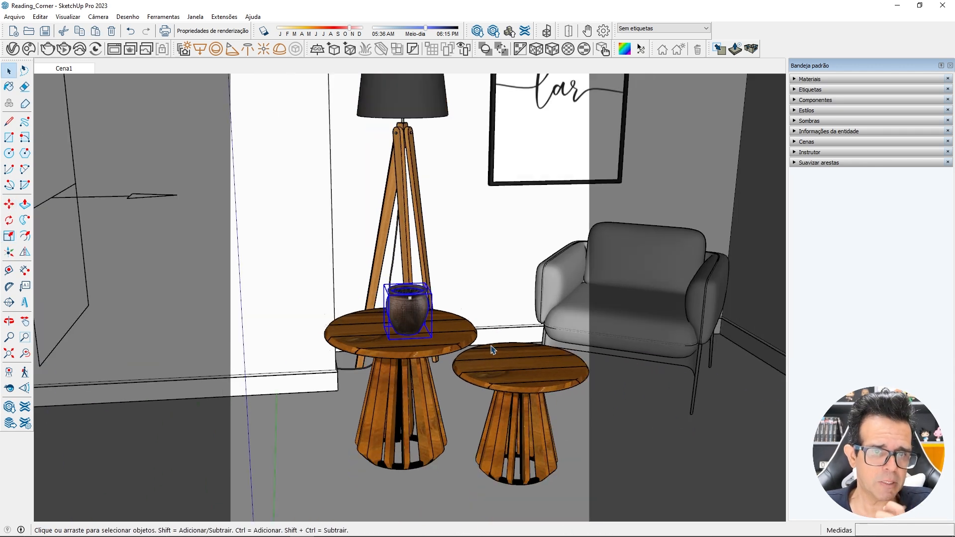
- Select the armchair and examine its seat, armrest and backrest up close and from the front
{"action": "middle_click_drag", "start_coordinate": [631, 325], "coordinate": [553, 293]}
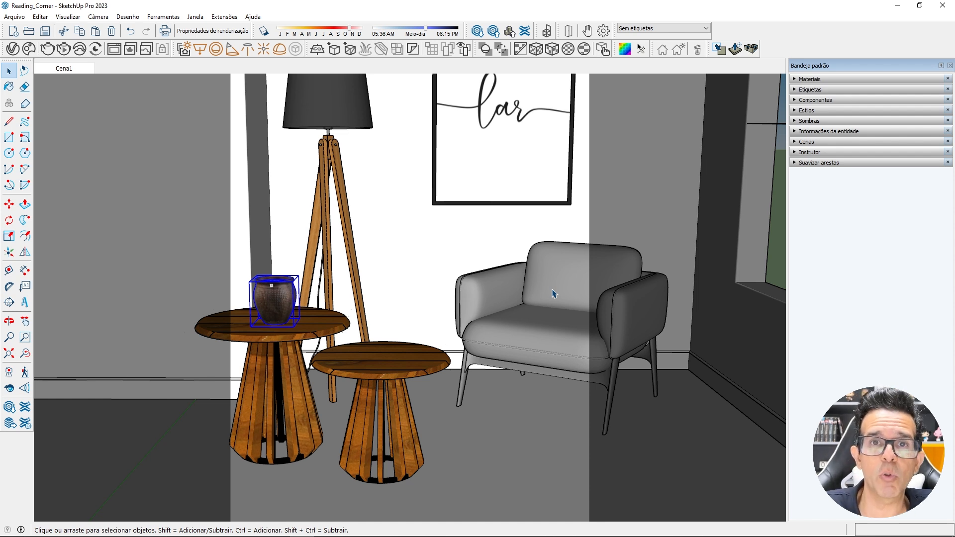
{"action": "left_click", "coordinate": [554, 293]}
{"action": "scroll", "coordinate": [547, 302], "scroll_direction": "up", "scroll_amount": 8}
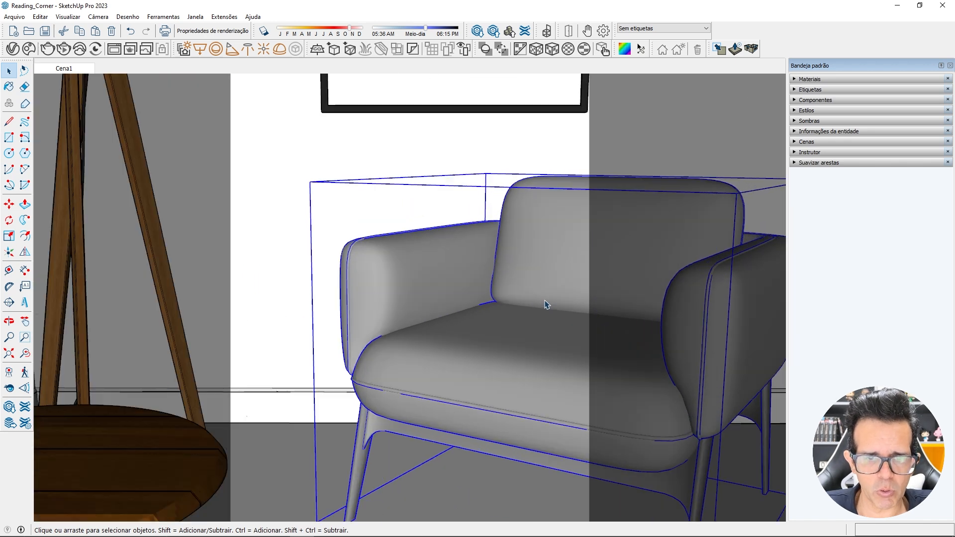
{"action": "scroll", "coordinate": [473, 304], "scroll_direction": "up", "scroll_amount": 5}
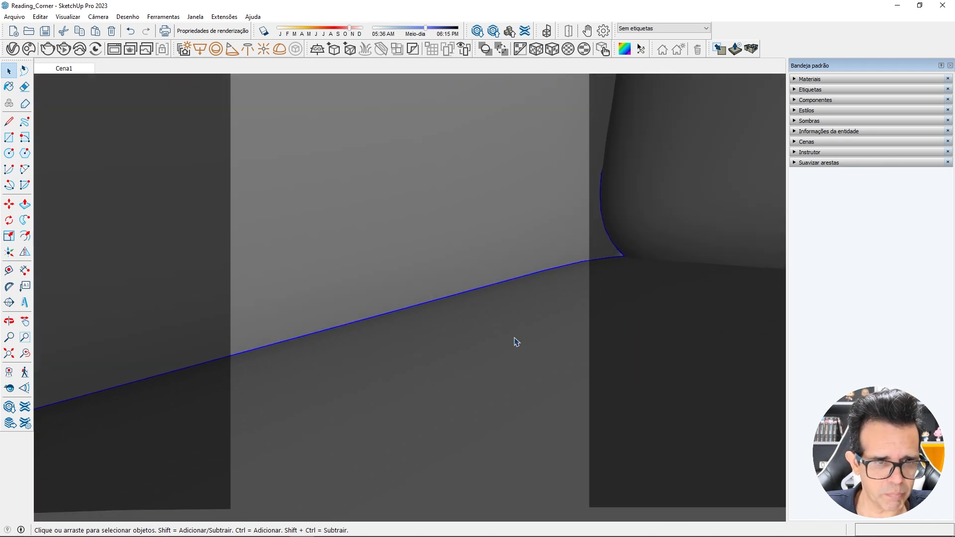
{"action": "scroll", "coordinate": [497, 343], "scroll_direction": "down", "scroll_amount": 12}
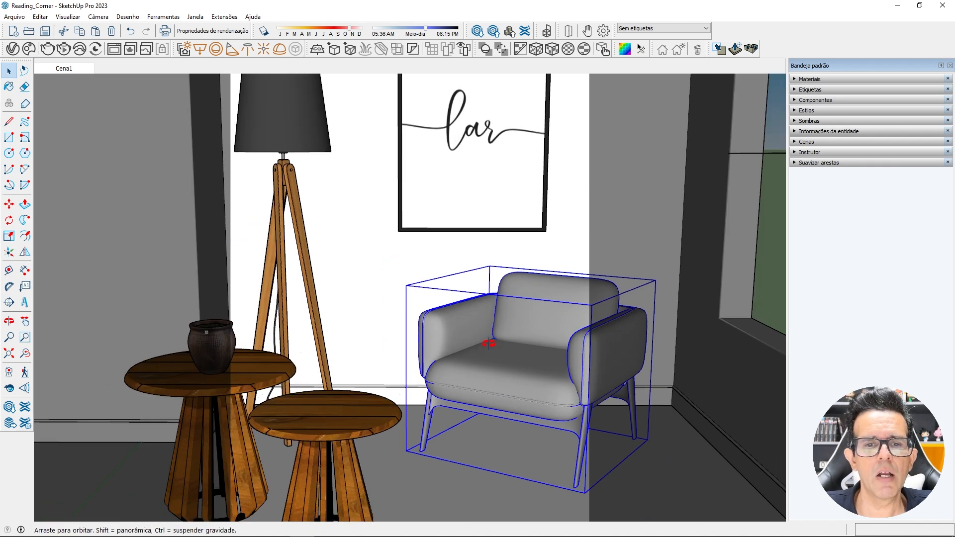
{"action": "middle_click_drag", "start_coordinate": [488, 343], "coordinate": [490, 309]}
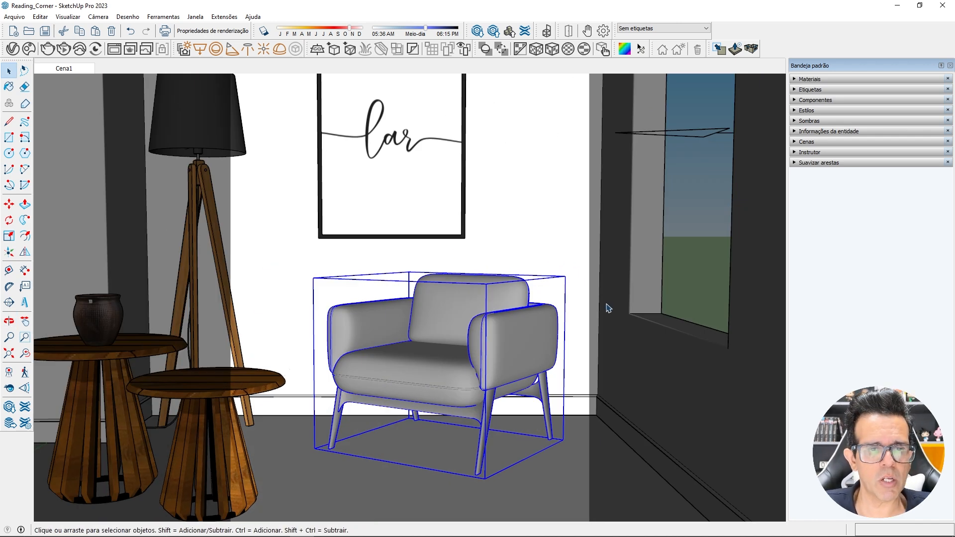
- Examine the selected armchair up close and together with the lamp, tables and picture in the whole reading corner
{"action": "scroll", "coordinate": [552, 309], "scroll_direction": "down", "scroll_amount": 3}
{"action": "middle_click_drag", "start_coordinate": [476, 347], "coordinate": [493, 333], "text": "shift"}
{"action": "scroll", "coordinate": [497, 311], "scroll_direction": "up", "scroll_amount": 1}
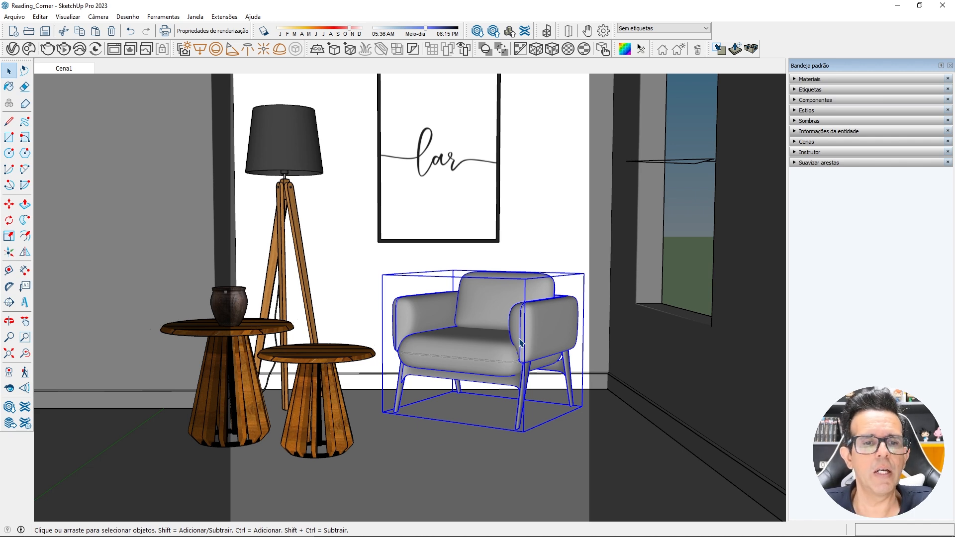
{"action": "scroll", "coordinate": [530, 328], "scroll_direction": "up", "scroll_amount": 4}
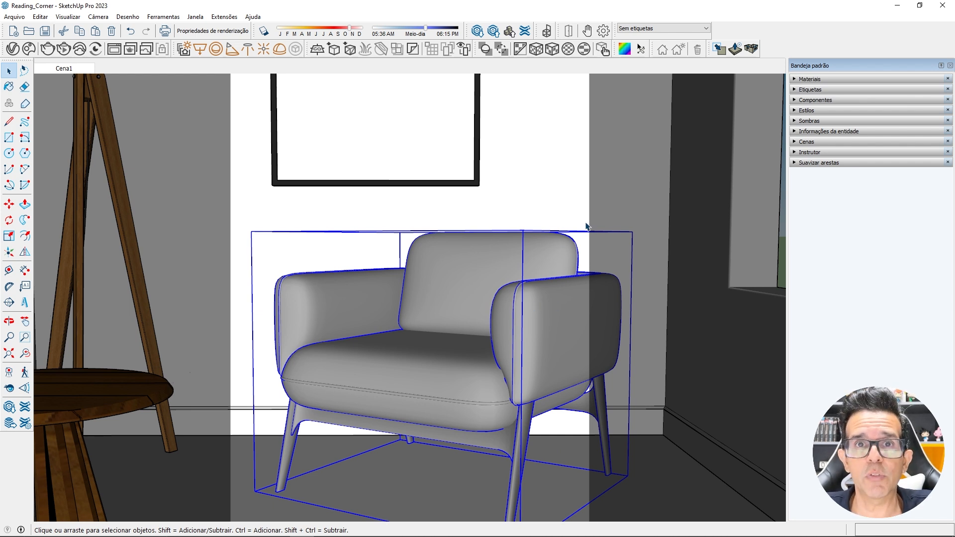
{"action": "scroll", "coordinate": [542, 293], "scroll_direction": "down", "scroll_amount": 4}
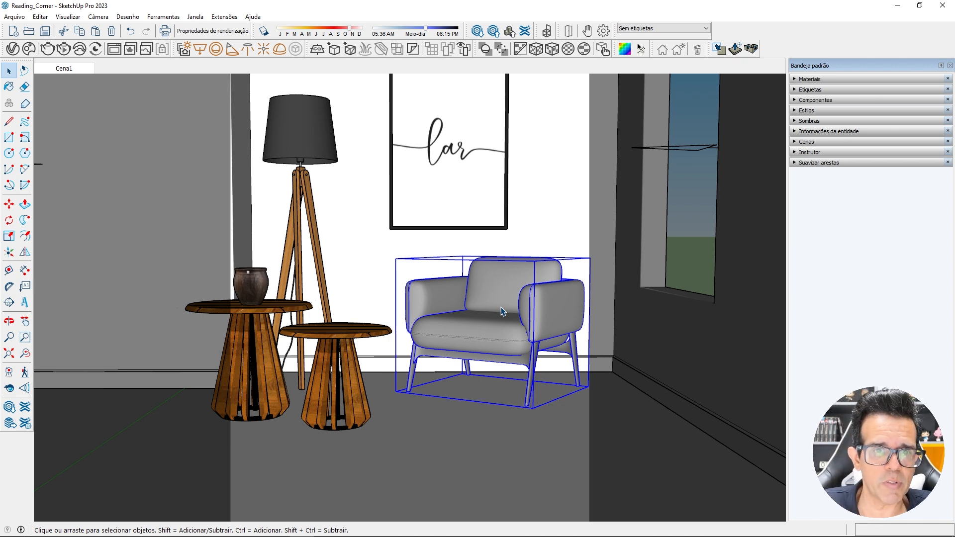
{"action": "scroll", "coordinate": [502, 312], "scroll_direction": "down", "scroll_amount": 2}
{"action": "mouse_move", "coordinate": [502, 312]}
{"action": "middle_mouse_down"}
{"action": "mouse_move", "coordinate": [507, 300]}
{"action": "mouse_move", "coordinate": [521, 310]}
{"action": "mouse_move", "coordinate": [513, 330]}
{"action": "middle_mouse_up"}
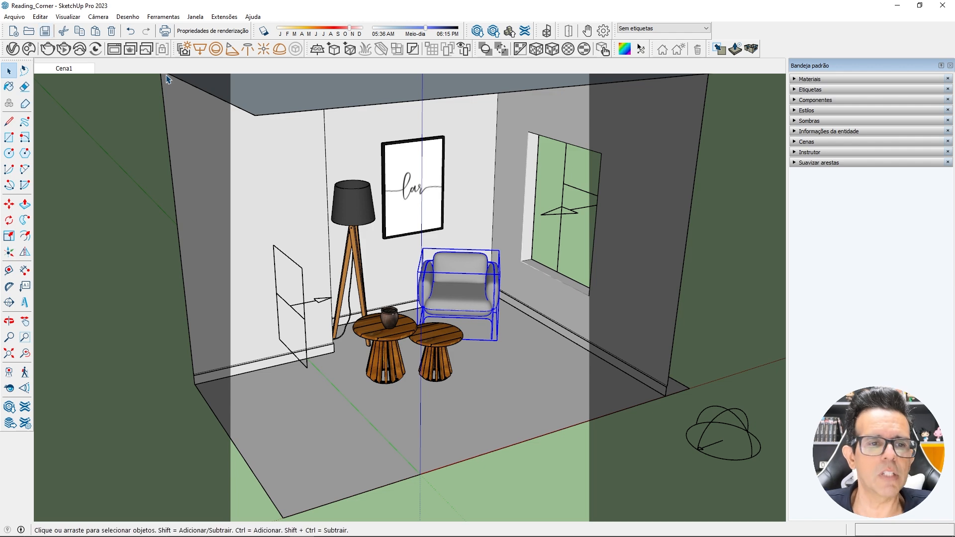
- Search 3D Warehouse for "tapete", load the 1.2 MB grey Villa Batel rug and place it on the room floor under the tables
{"action": "left_click", "coordinate": [477, 32]}
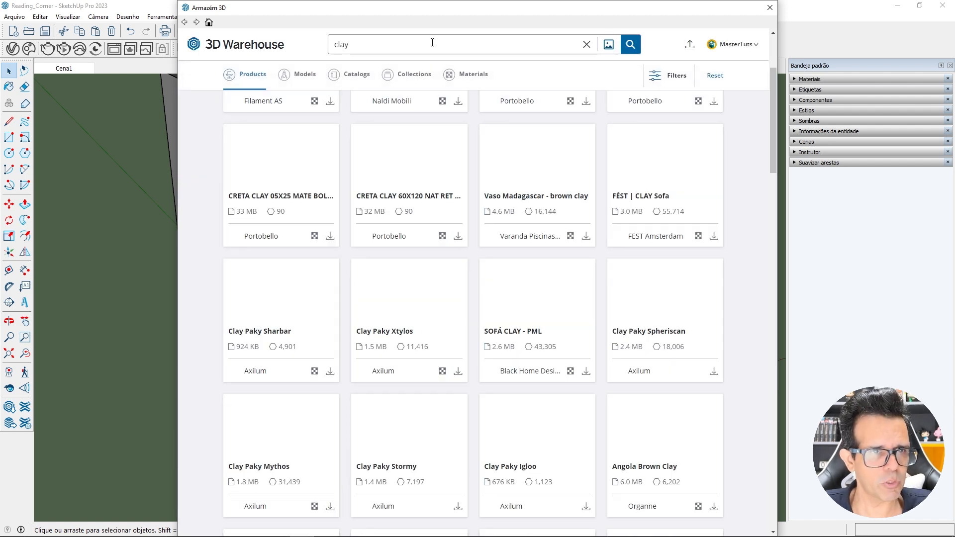
{"action": "left_click_drag", "start_coordinate": [378, 44], "coordinate": [336, 44]}
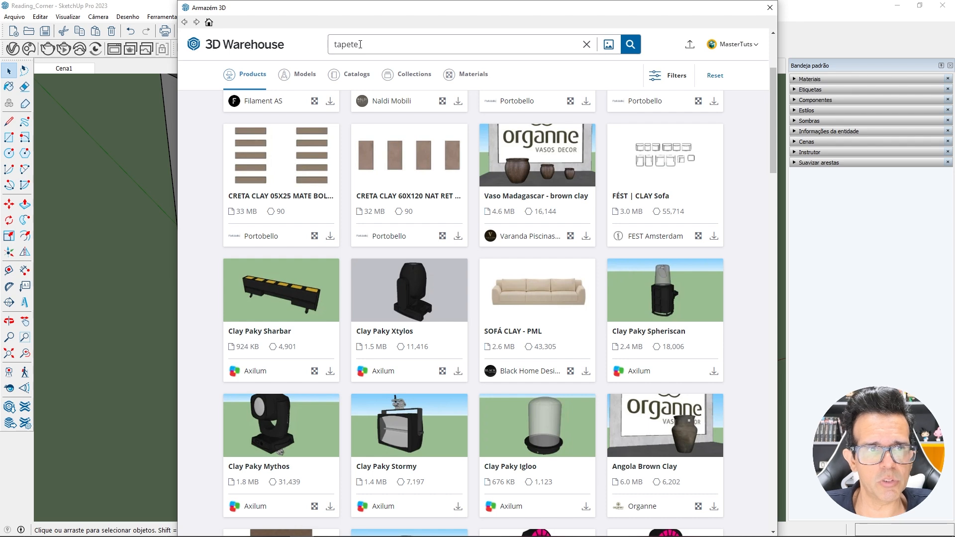
{"action": "key", "text": "Return"}
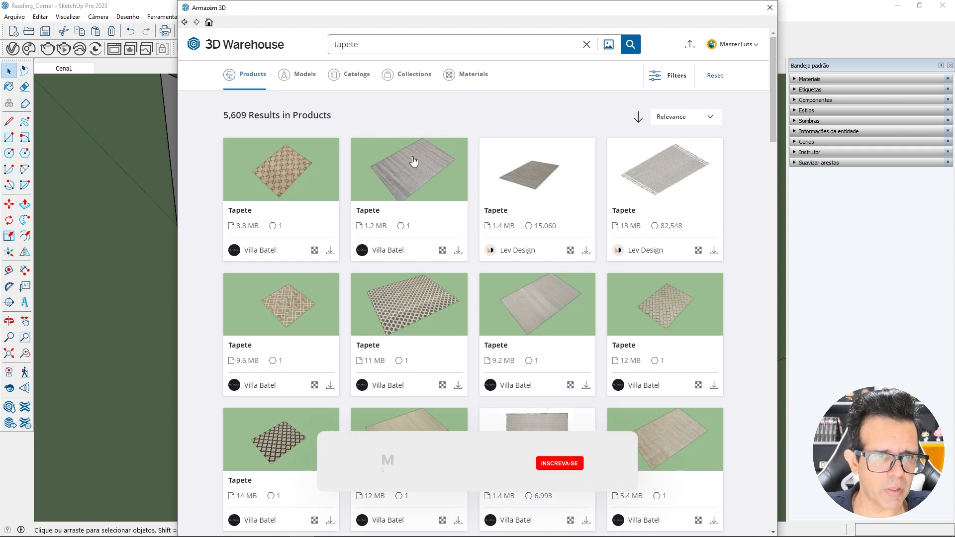
{"action": "left_click", "coordinate": [457, 251]}
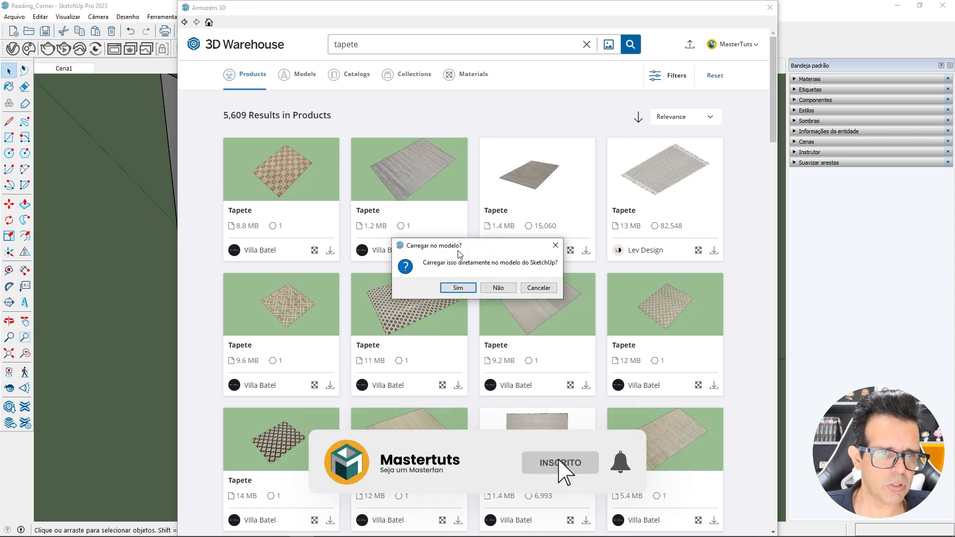
{"action": "left_click", "coordinate": [458, 288]}
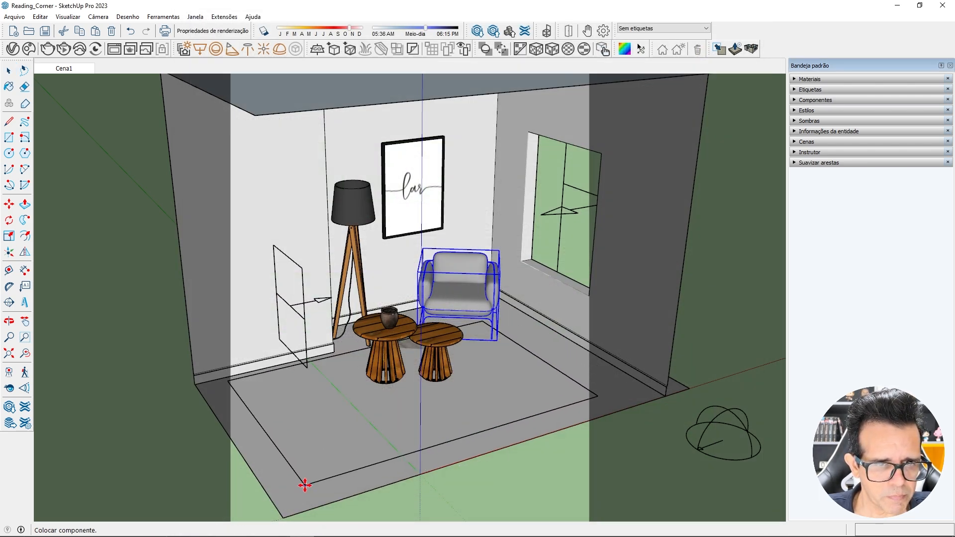
{"action": "left_click", "coordinate": [302, 486]}
- Lower the rug about 0.05 m by its front corner so it lies on the floor surface
{"action": "scroll", "coordinate": [607, 367], "scroll_direction": "up", "scroll_amount": 5}
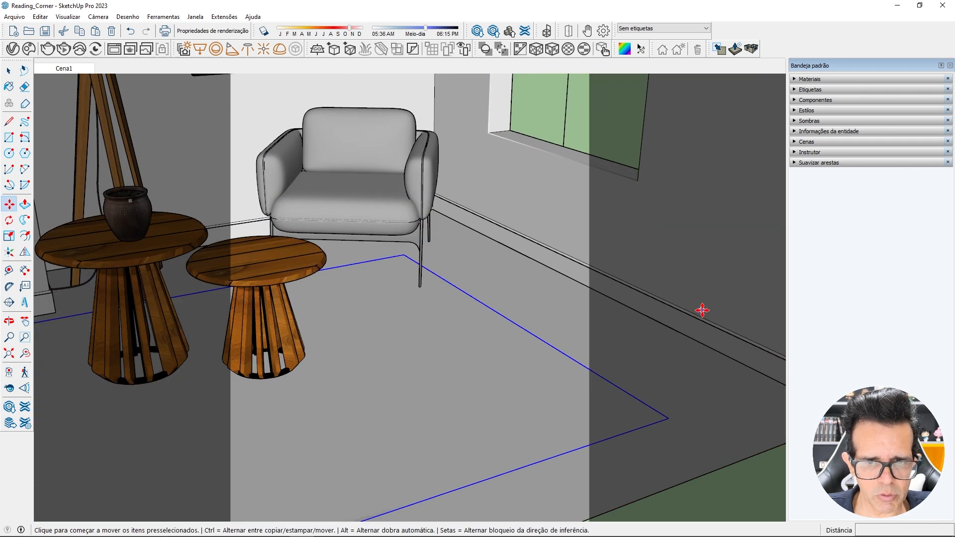
{"action": "scroll", "coordinate": [666, 420], "scroll_direction": "up", "scroll_amount": 5}
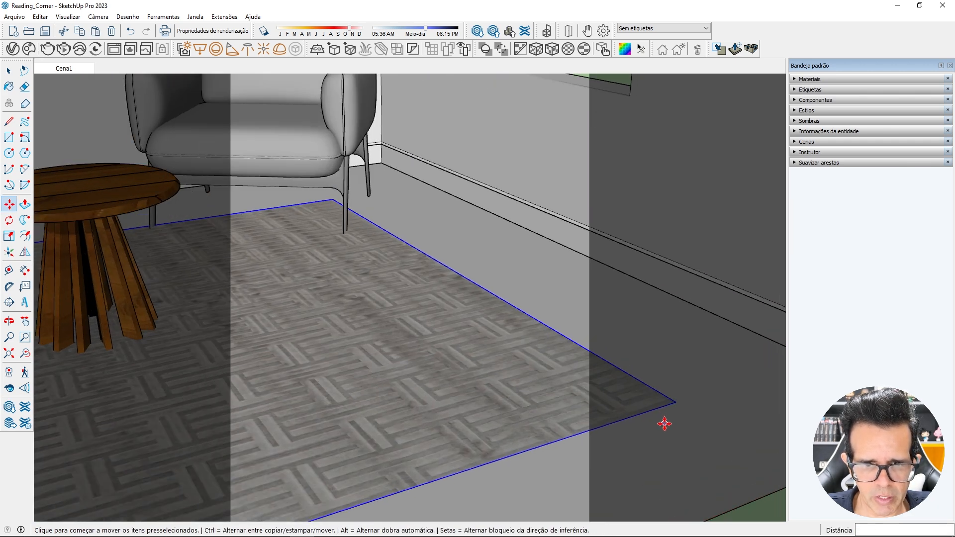
{"action": "middle_click_drag", "start_coordinate": [680, 396], "coordinate": [643, 279]}
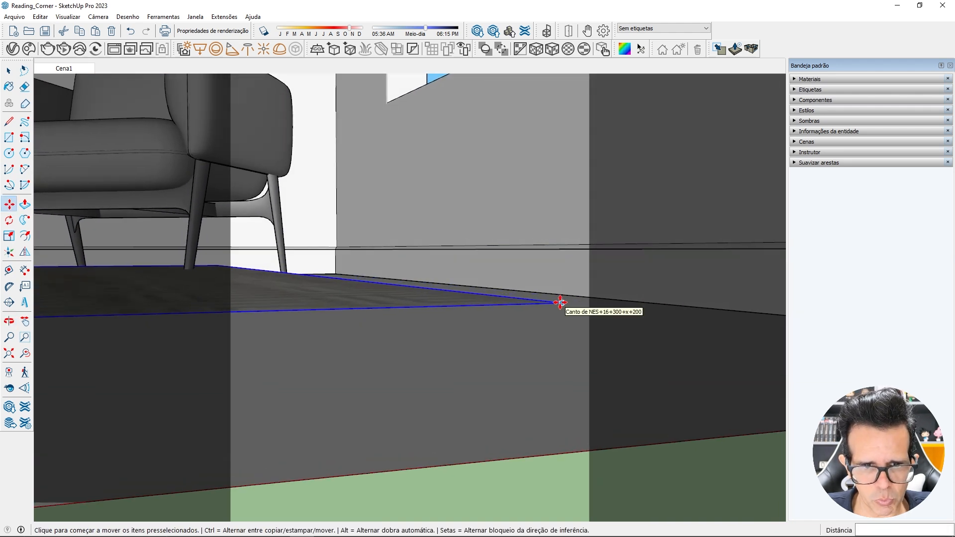
{"action": "left_click", "coordinate": [565, 304]}
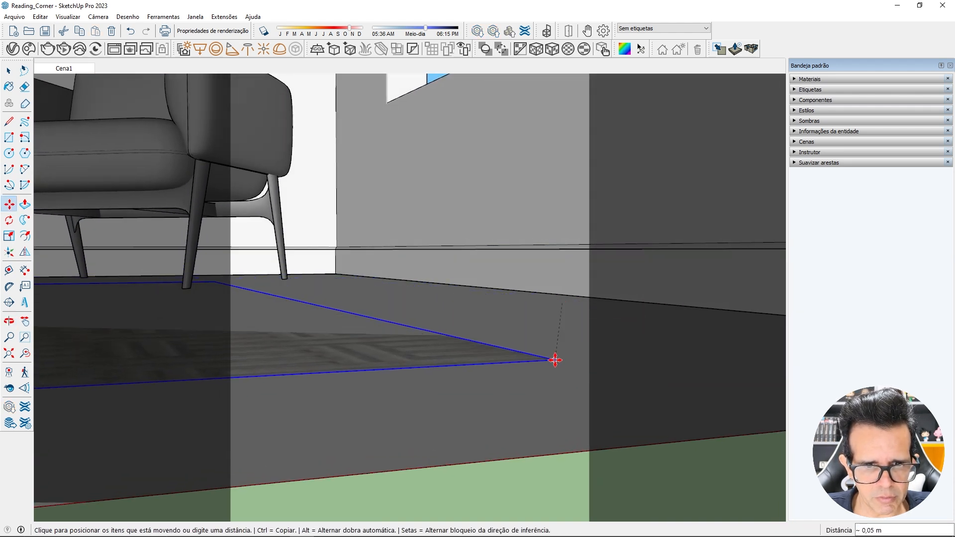
{"action": "left_click", "coordinate": [557, 363]}
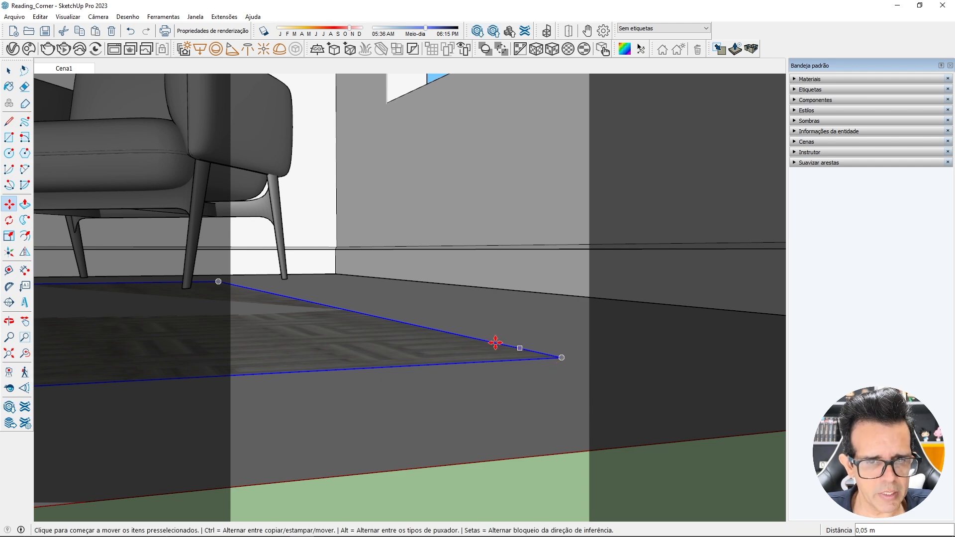
{"action": "middle_click_drag", "start_coordinate": [494, 341], "coordinate": [366, 250]}
{"action": "scroll", "coordinate": [323, 323], "scroll_direction": "down", "scroll_amount": 3}
{"action": "key", "text": "space"}
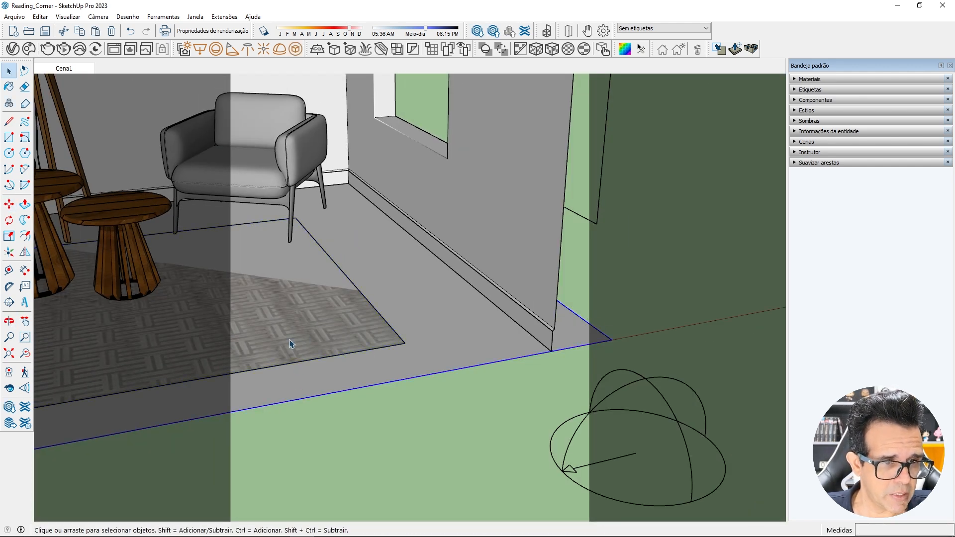
- Open the rug for editing and Push/Pull its face up about 0.01 m to give it thickness
{"action": "double_click", "coordinate": [291, 341]}
{"action": "scroll", "coordinate": [305, 346], "scroll_direction": "up", "scroll_amount": 5}
{"action": "scroll", "coordinate": [343, 337], "scroll_direction": "up", "scroll_amount": 1}
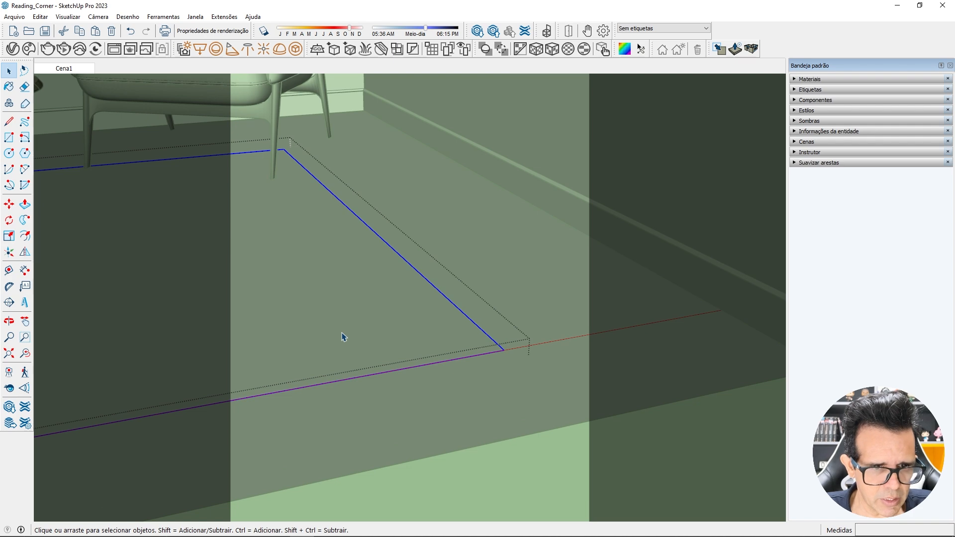
{"action": "key", "text": "p"}
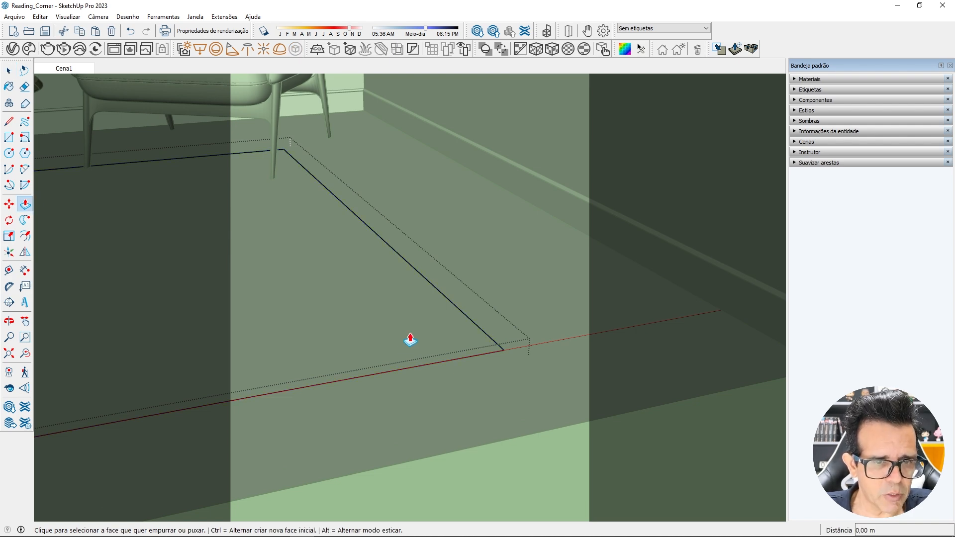
{"action": "left_click", "coordinate": [409, 340]}
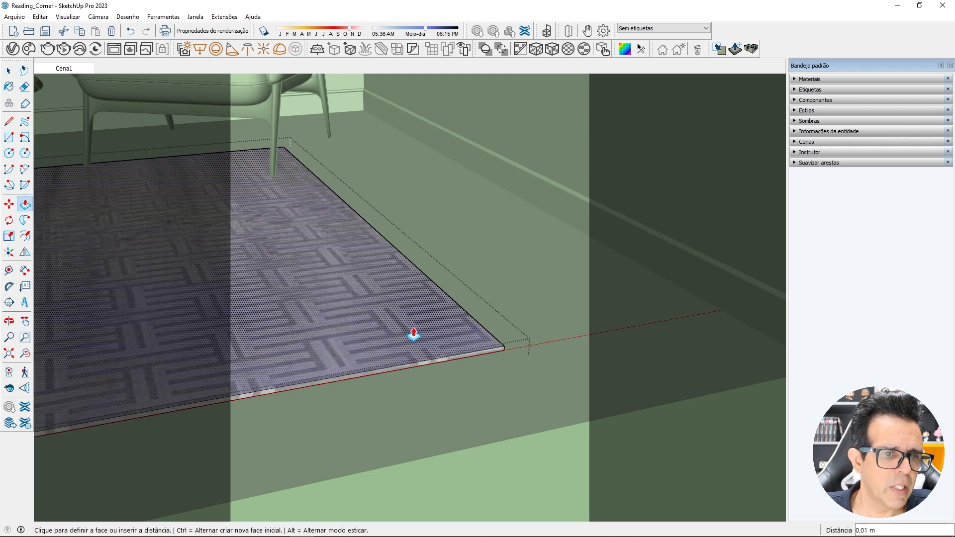
{"action": "left_click", "coordinate": [413, 334]}
{"action": "key", "text": "space"}
{"action": "scroll", "coordinate": [405, 318], "scroll_direction": "down", "scroll_amount": 6}
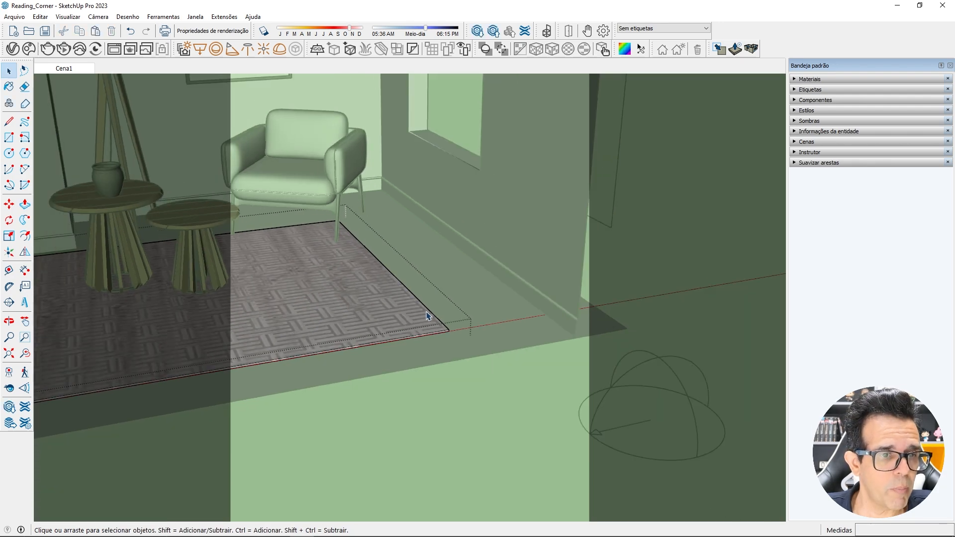
- Leave the rug's editing context and examine its pattern near the armchair and its fit in the whole room
{"action": "middle_click_drag", "start_coordinate": [434, 272], "coordinate": [367, 343]}
{"action": "middle_click_drag", "start_coordinate": [254, 282], "coordinate": [370, 282]}
{"action": "scroll", "coordinate": [370, 283], "scroll_direction": "up", "scroll_amount": 10}
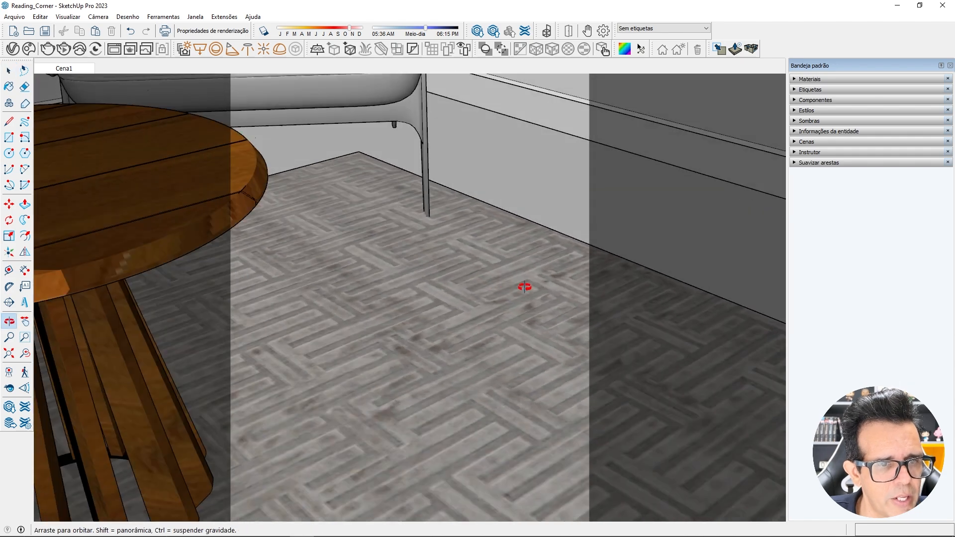
{"action": "middle_click_drag", "start_coordinate": [522, 284], "coordinate": [554, 261]}
{"action": "scroll", "coordinate": [438, 279], "scroll_direction": "down", "scroll_amount": 10}
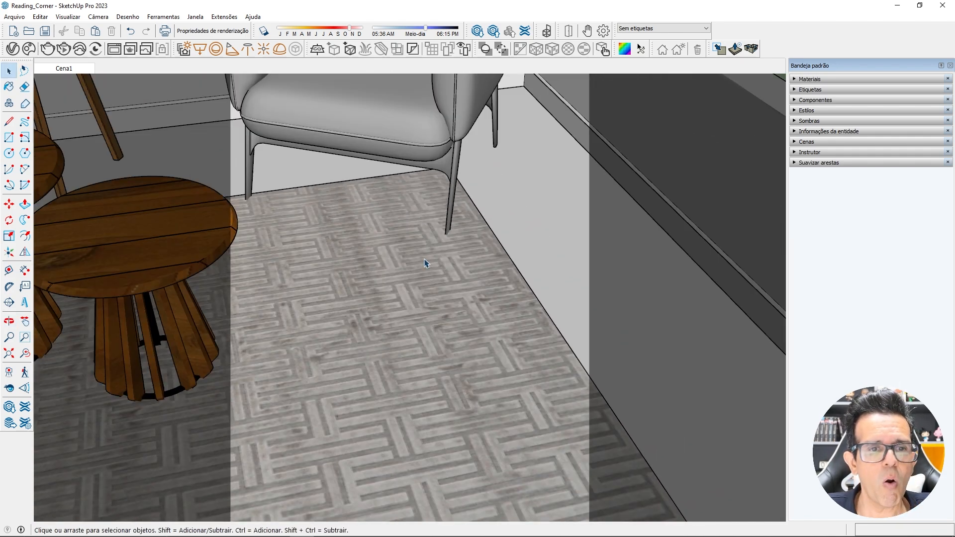
{"action": "scroll", "coordinate": [472, 259], "scroll_direction": "down", "scroll_amount": 3}
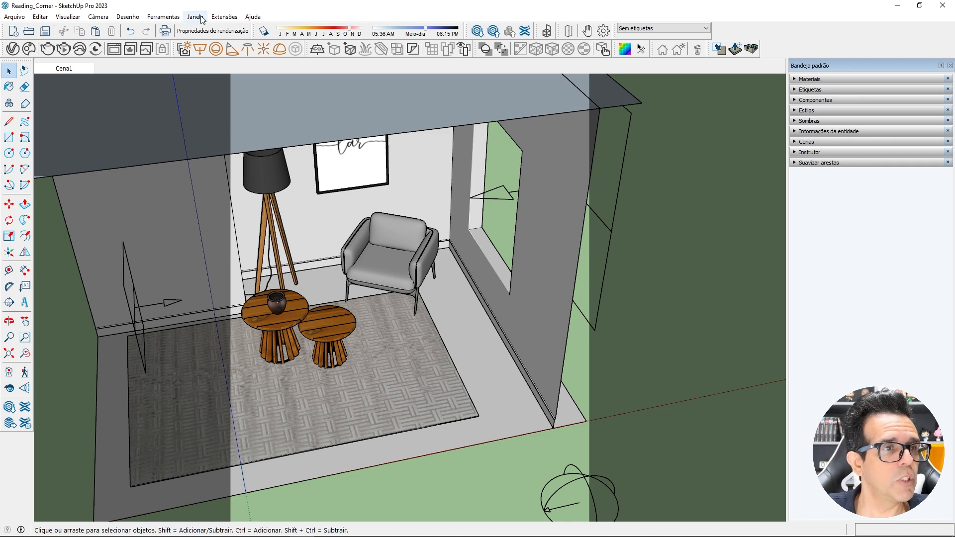
- Search 3D Warehouse for "books" and sort the product results by Likes
{"action": "left_click", "coordinate": [477, 31]}
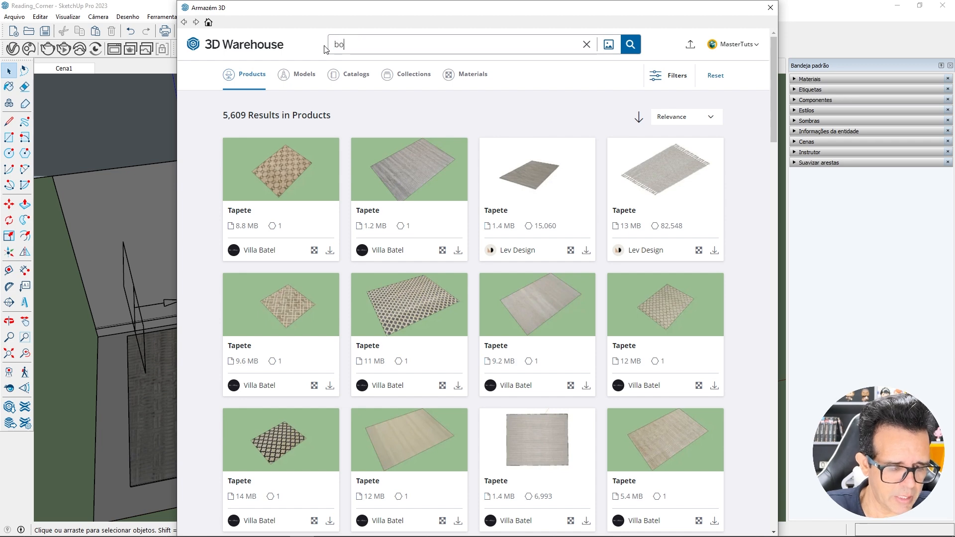
{"action": "key", "text": "Return"}
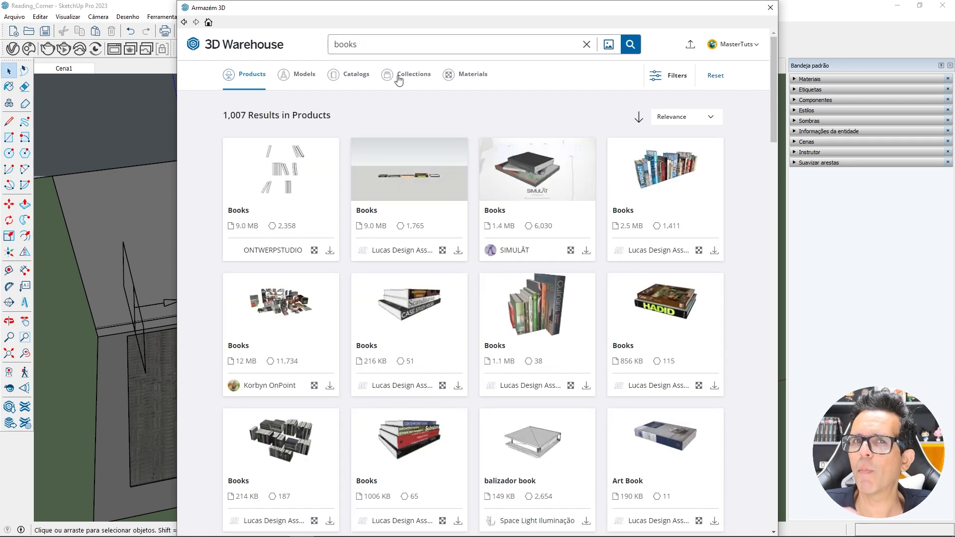
{"action": "left_click", "coordinate": [687, 120]}
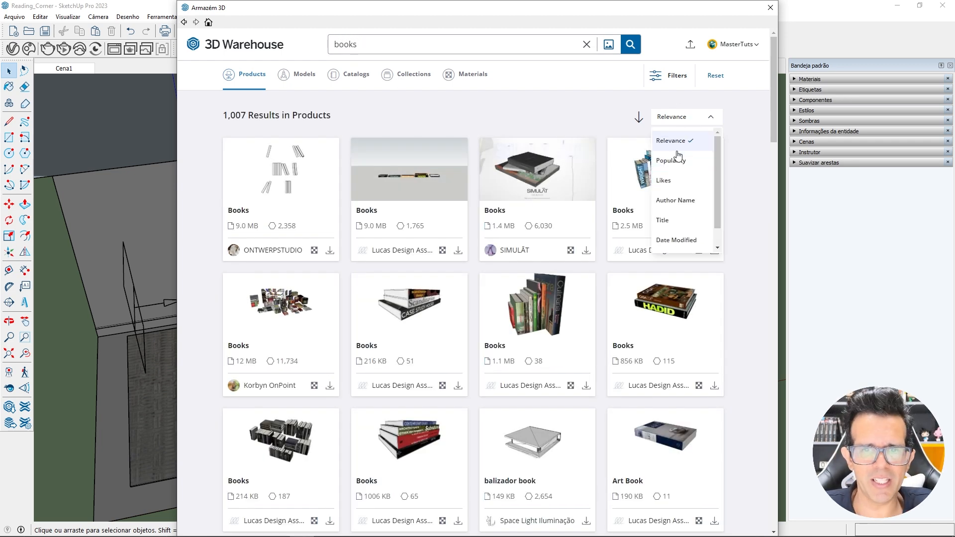
{"action": "left_click", "coordinate": [677, 182]}
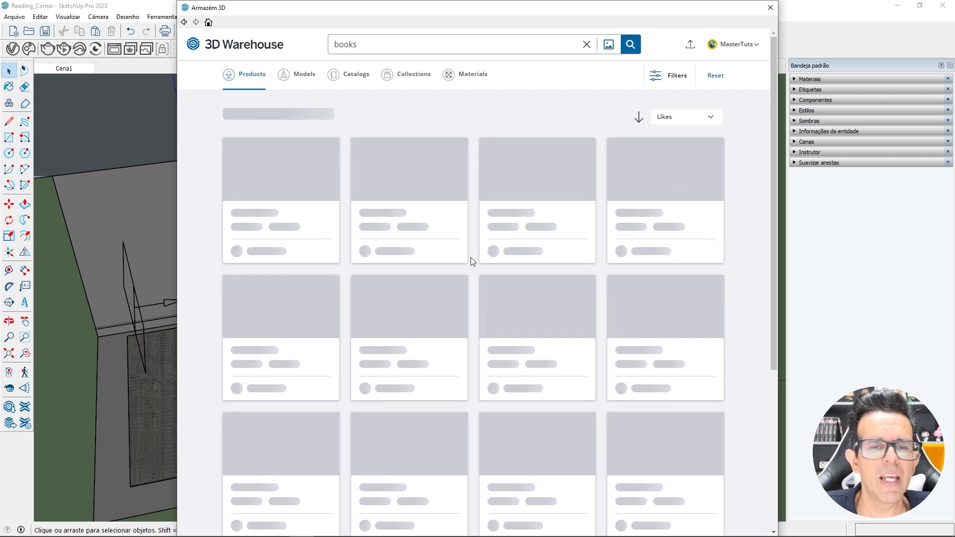
- Browse the "books" product results, loading two more batches, and examine the available book models for decoration
{"action": "scroll", "coordinate": [547, 244], "scroll_direction": "down", "scroll_amount": 6}
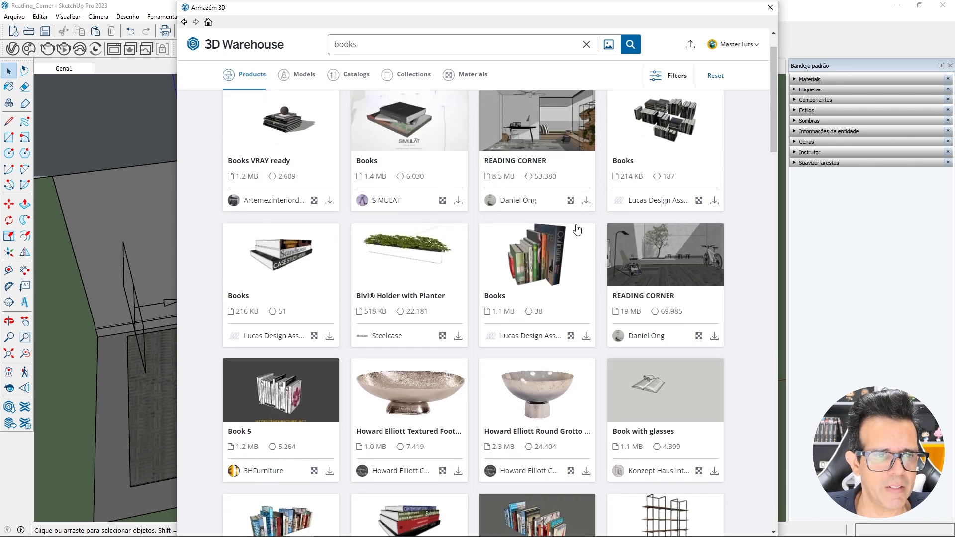
{"action": "scroll", "coordinate": [522, 267], "scroll_direction": "down", "scroll_amount": 12}
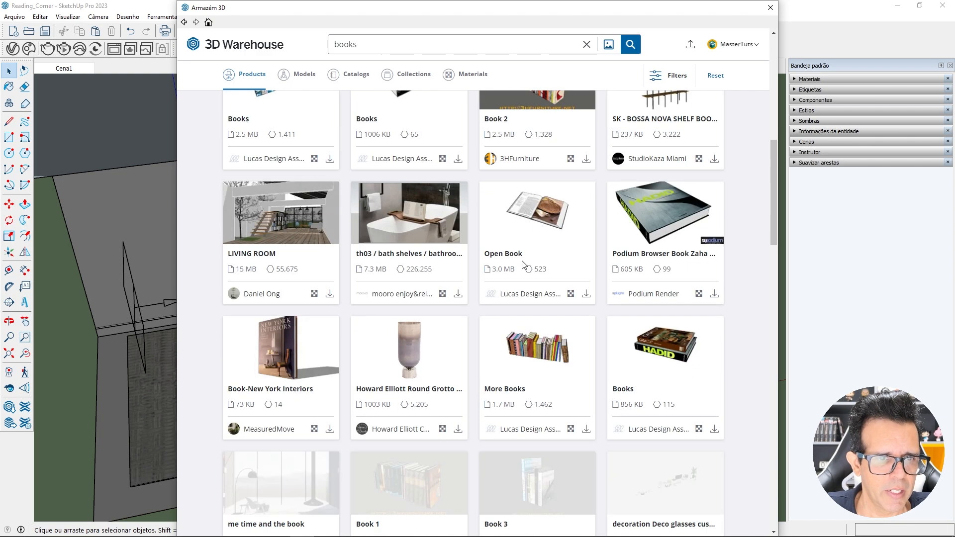
{"action": "scroll", "coordinate": [524, 263], "scroll_direction": "down", "scroll_amount": 10}
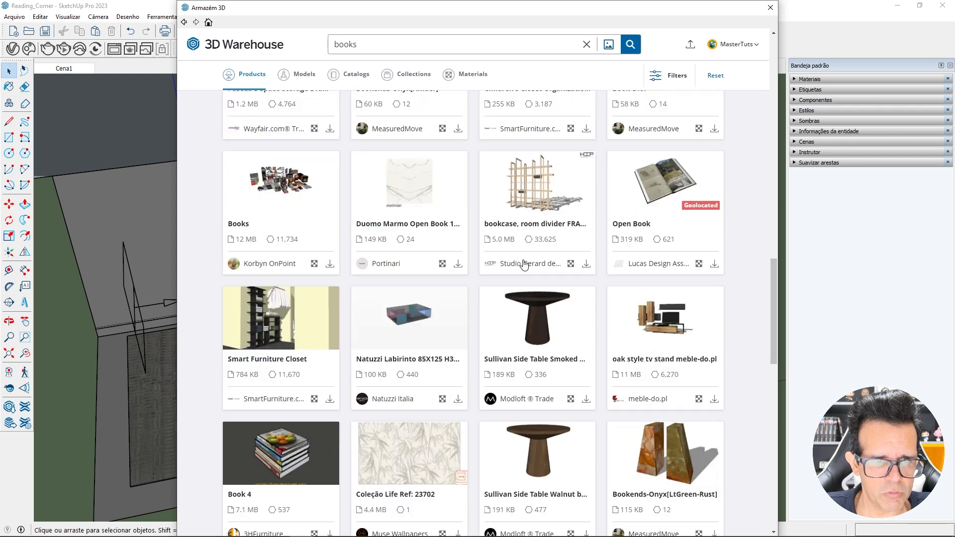
{"action": "scroll", "coordinate": [524, 264], "scroll_direction": "down", "scroll_amount": 9}
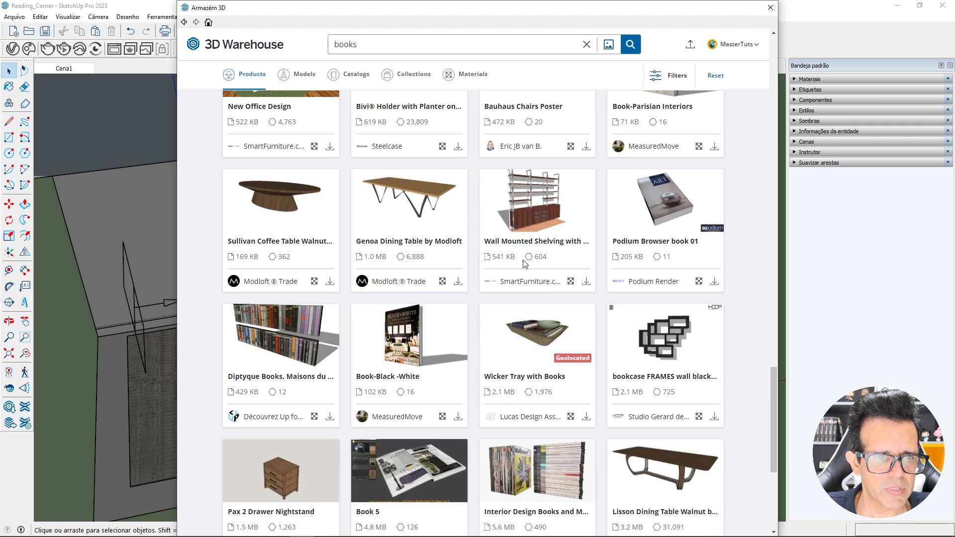
{"action": "scroll", "coordinate": [524, 263], "scroll_direction": "up", "scroll_amount": 5}
{"action": "scroll", "coordinate": [525, 264], "scroll_direction": "down", "scroll_amount": 5}
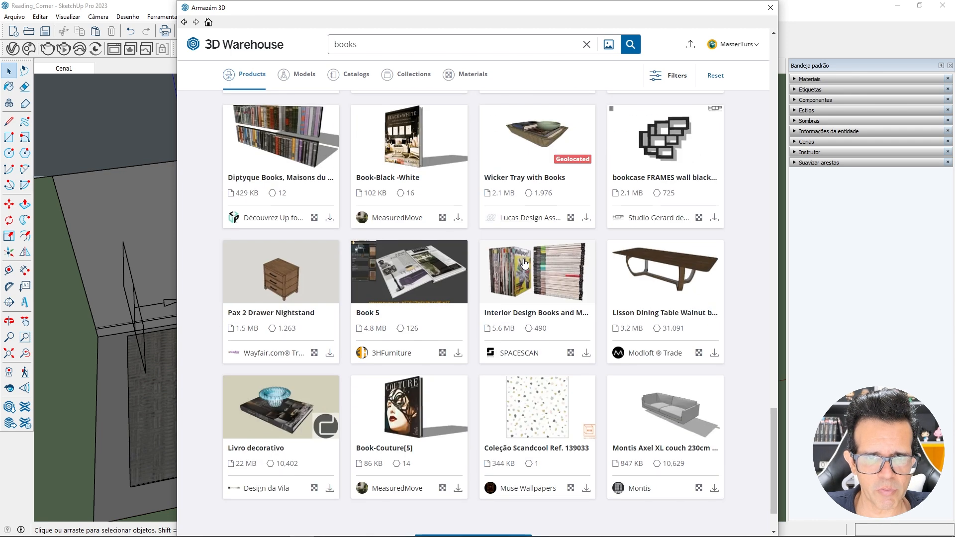
{"action": "left_click", "coordinate": [494, 482]}
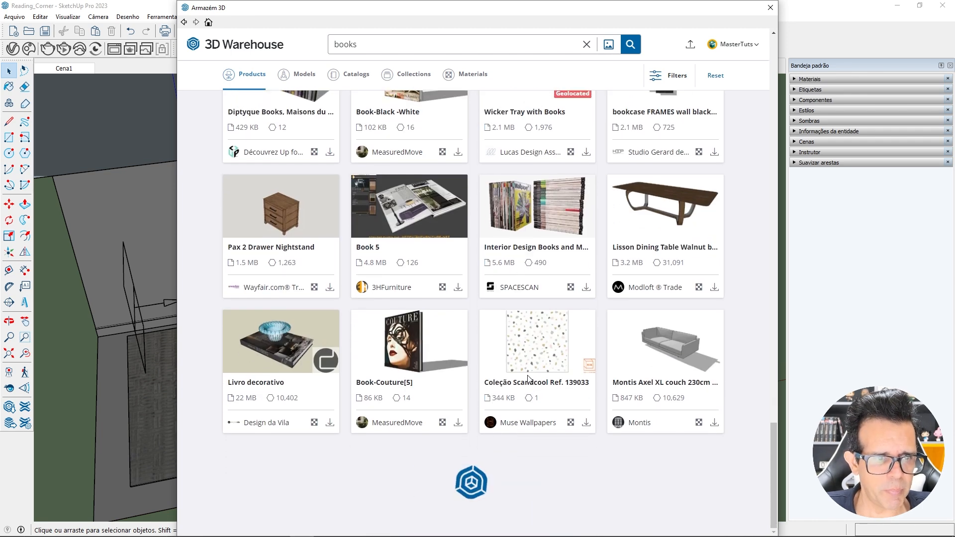
{"action": "scroll", "coordinate": [514, 321], "scroll_direction": "down", "scroll_amount": 11}
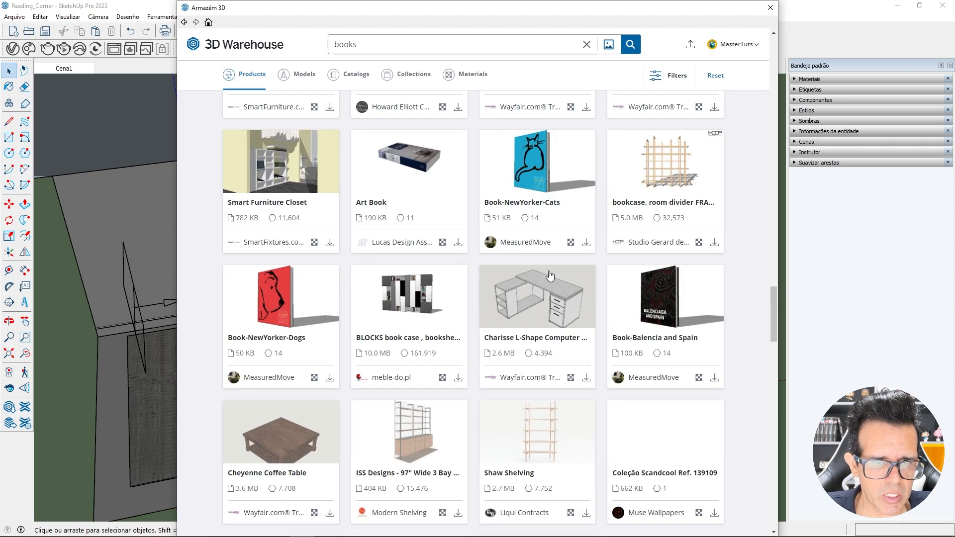
{"action": "scroll", "coordinate": [550, 274], "scroll_direction": "down", "scroll_amount": 16}
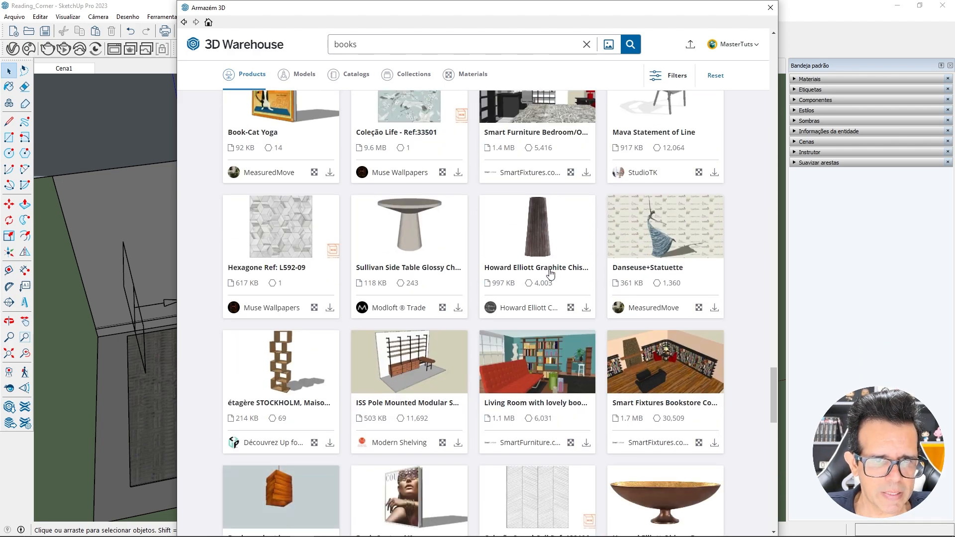
{"action": "scroll", "coordinate": [550, 274], "scroll_direction": "down", "scroll_amount": 12}
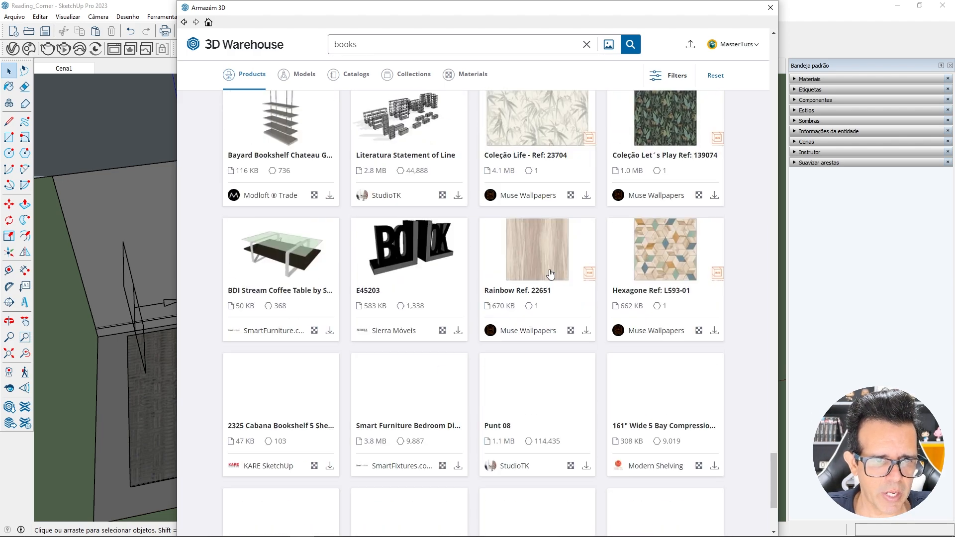
{"action": "scroll", "coordinate": [550, 274], "scroll_direction": "down", "scroll_amount": 4}
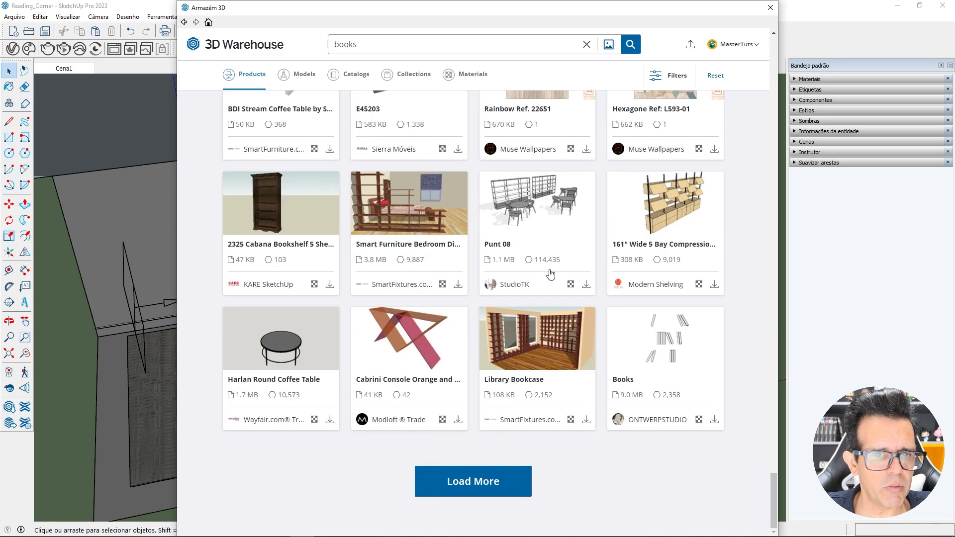
{"action": "left_click", "coordinate": [509, 470]}
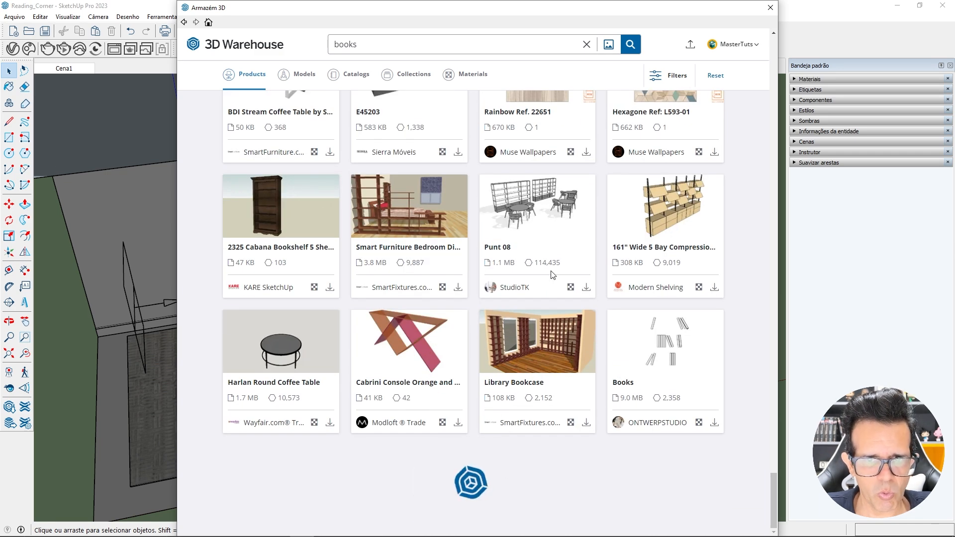
{"action": "scroll", "coordinate": [656, 271], "scroll_direction": "down", "scroll_amount": 15}
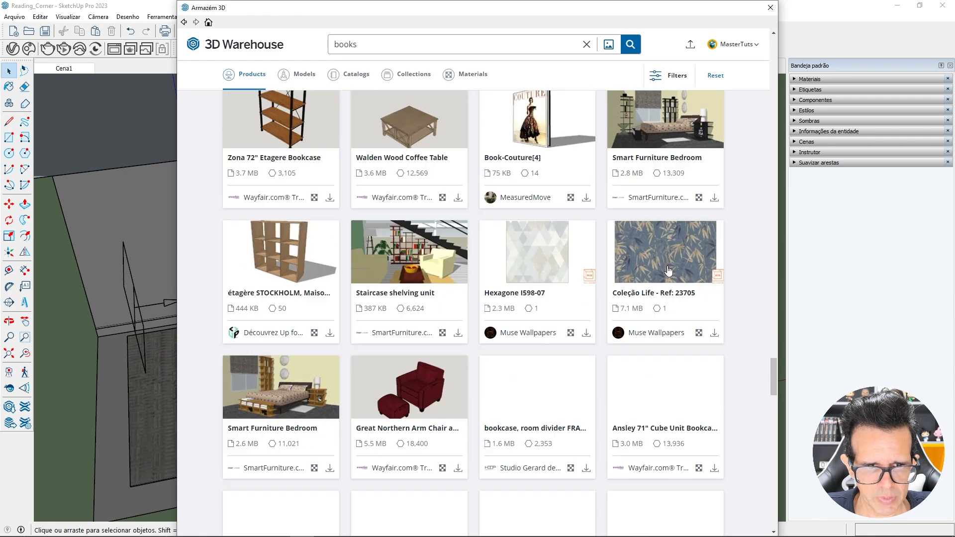
{"action": "scroll", "coordinate": [668, 271], "scroll_direction": "down", "scroll_amount": 3}
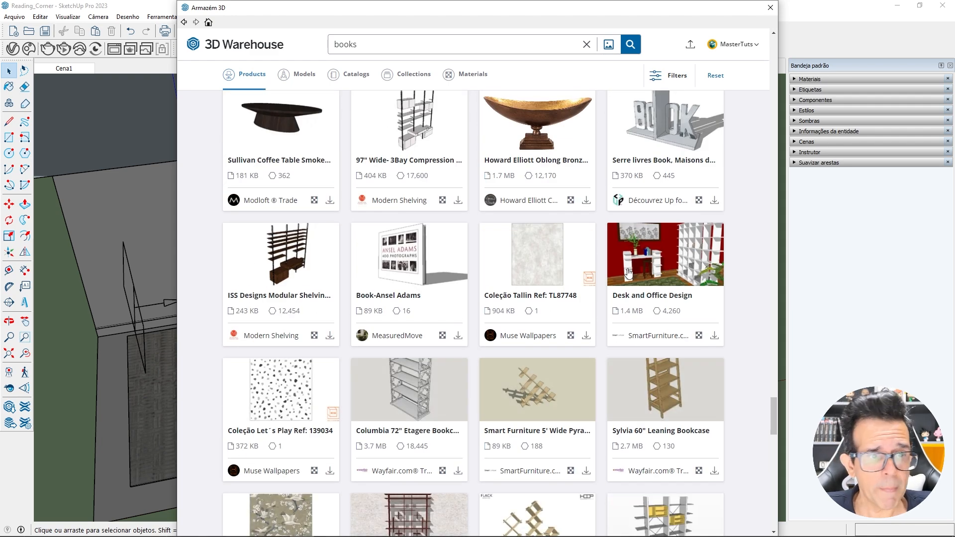
{"action": "scroll", "coordinate": [619, 281], "scroll_direction": "down", "scroll_amount": 12}
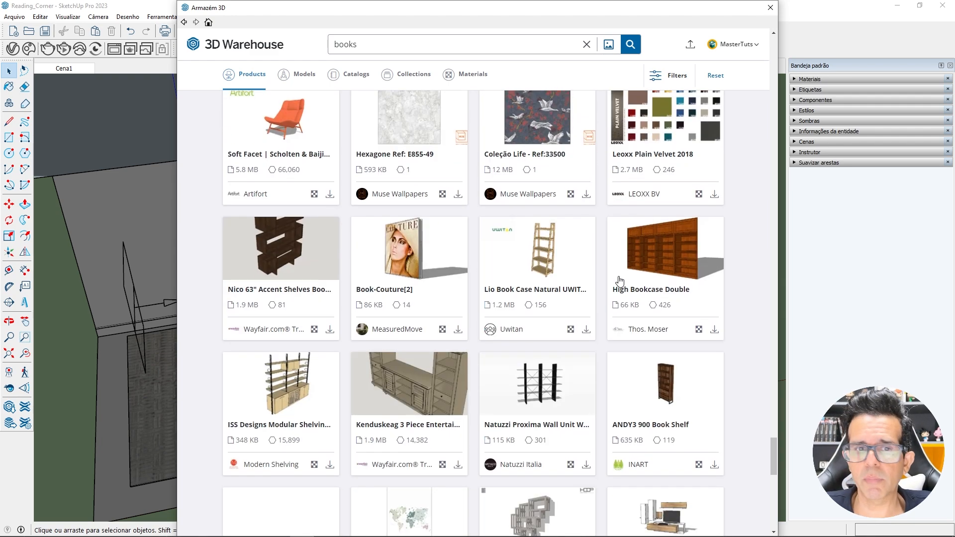
- Return to the first results and load the "Books VRAY ready" product directly into the SketchUp model
{"action": "scroll", "coordinate": [618, 269], "scroll_direction": "up", "scroll_amount": 20}
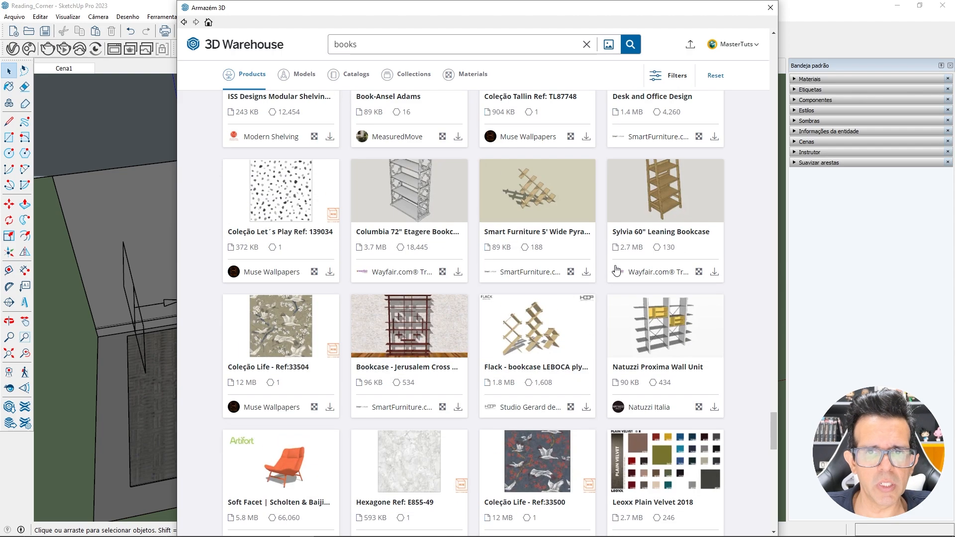
{"action": "scroll", "coordinate": [616, 268], "scroll_direction": "up", "scroll_amount": 20}
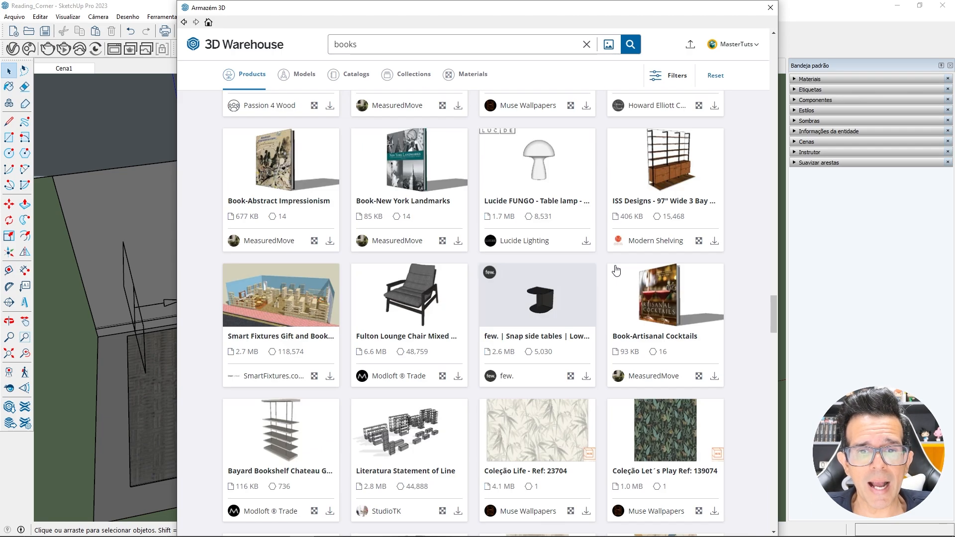
{"action": "scroll", "coordinate": [617, 266], "scroll_direction": "up", "scroll_amount": 20}
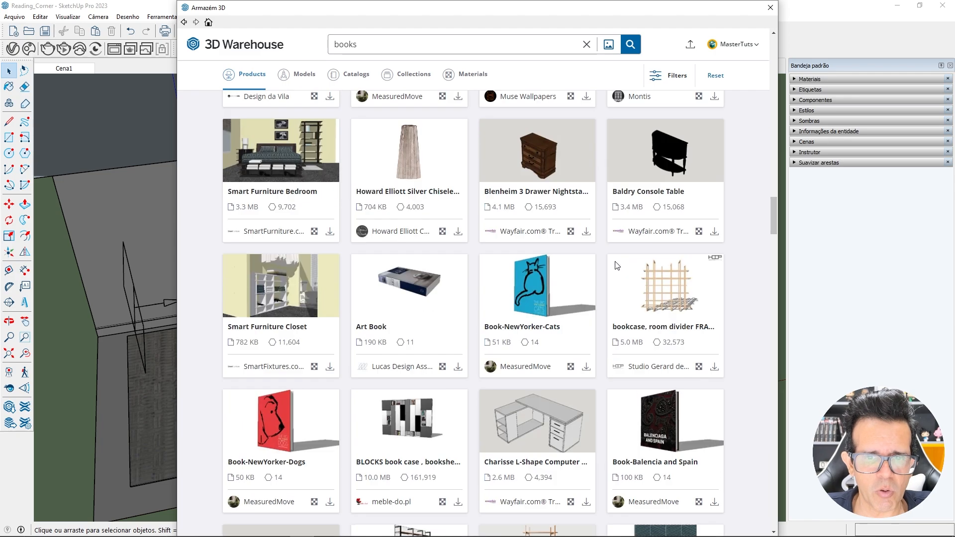
{"action": "scroll", "coordinate": [617, 266], "scroll_direction": "up", "scroll_amount": 15}
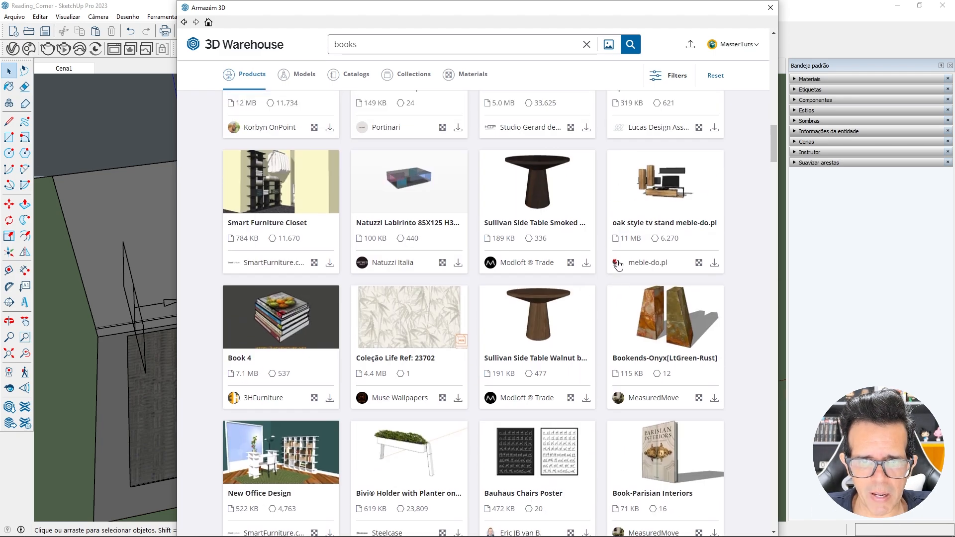
{"action": "scroll", "coordinate": [624, 268], "scroll_direction": "up", "scroll_amount": 15}
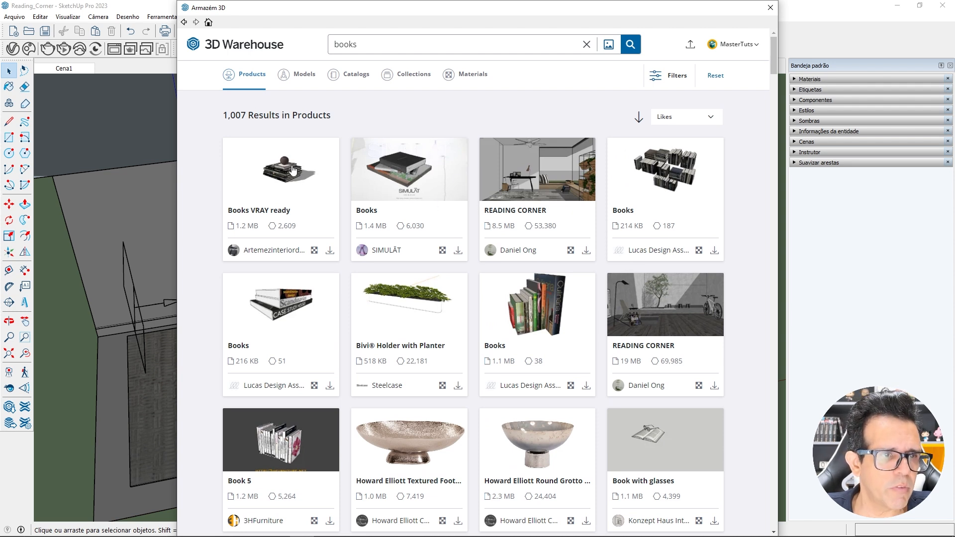
{"action": "left_click", "coordinate": [331, 253]}
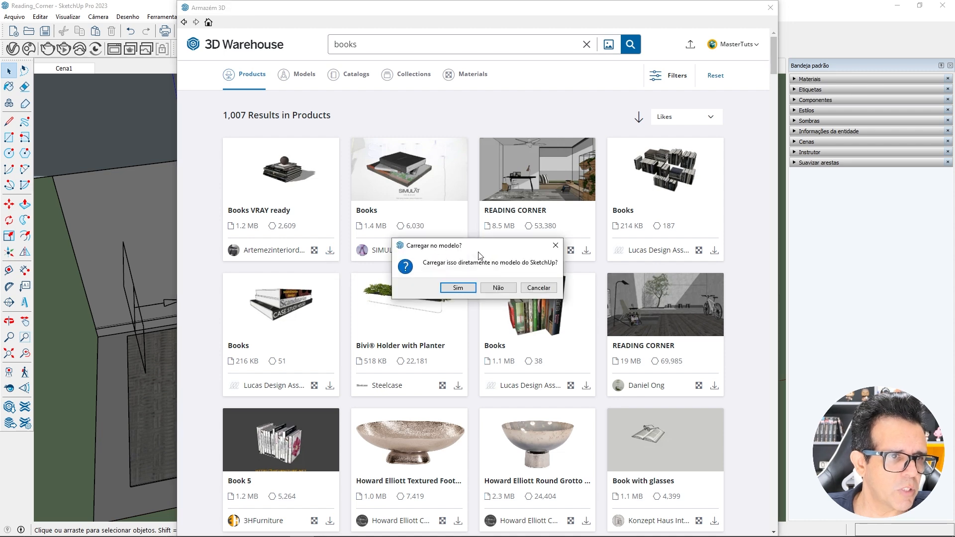
{"action": "left_click", "coordinate": [455, 290]}
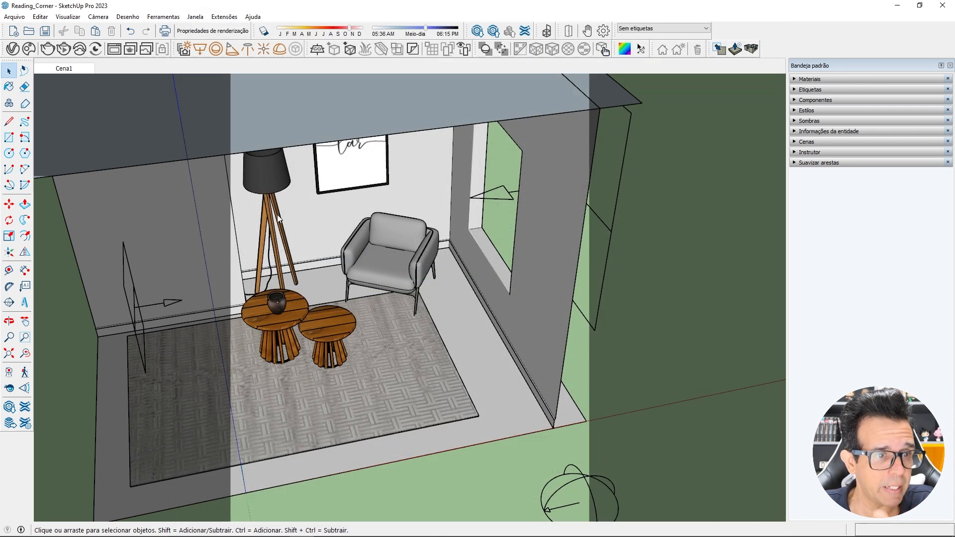
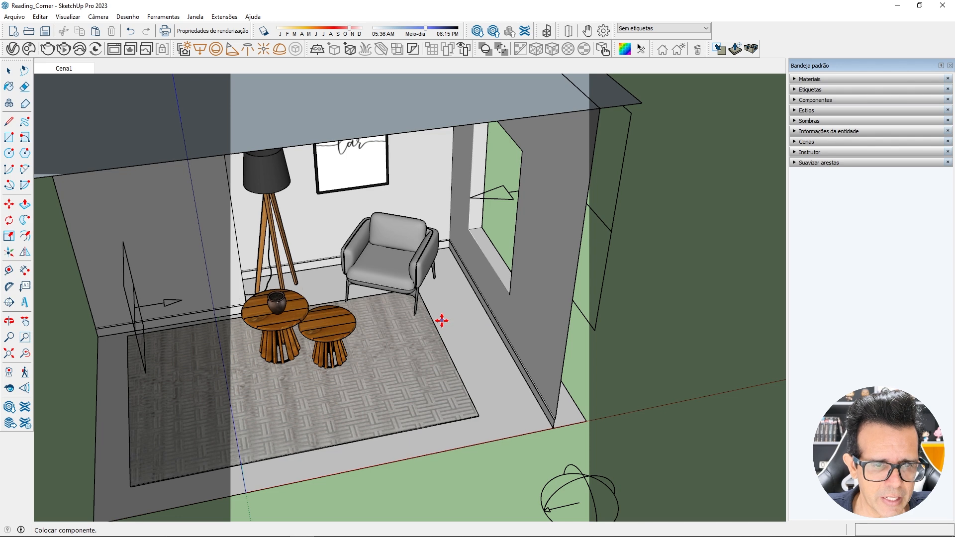
- Place the book stack in the room and move it onto the bare floor between the armchair and the window wall
{"action": "scroll", "coordinate": [465, 324], "scroll_direction": "down", "scroll_amount": 10}
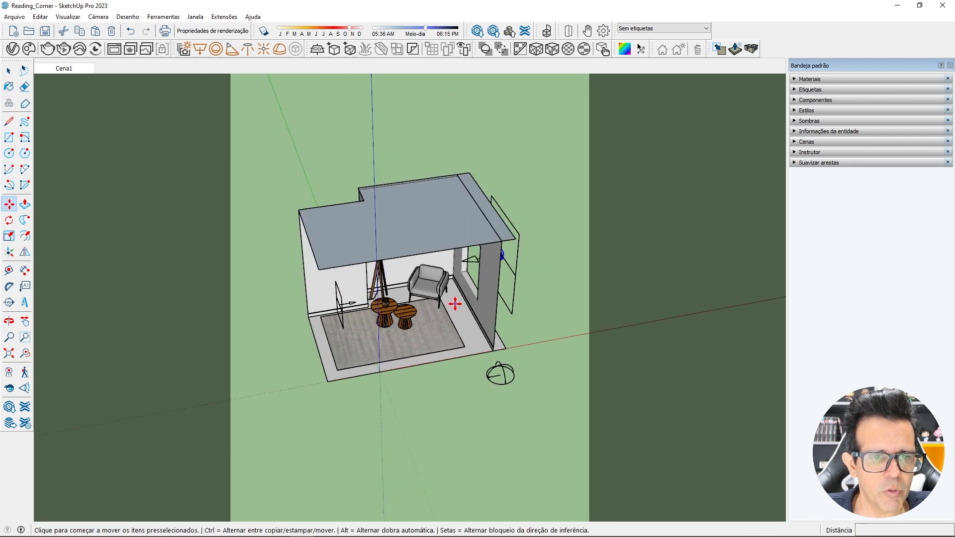
{"action": "key", "text": "o"}
{"action": "scroll", "coordinate": [511, 294], "scroll_direction": "up", "scroll_amount": 10}
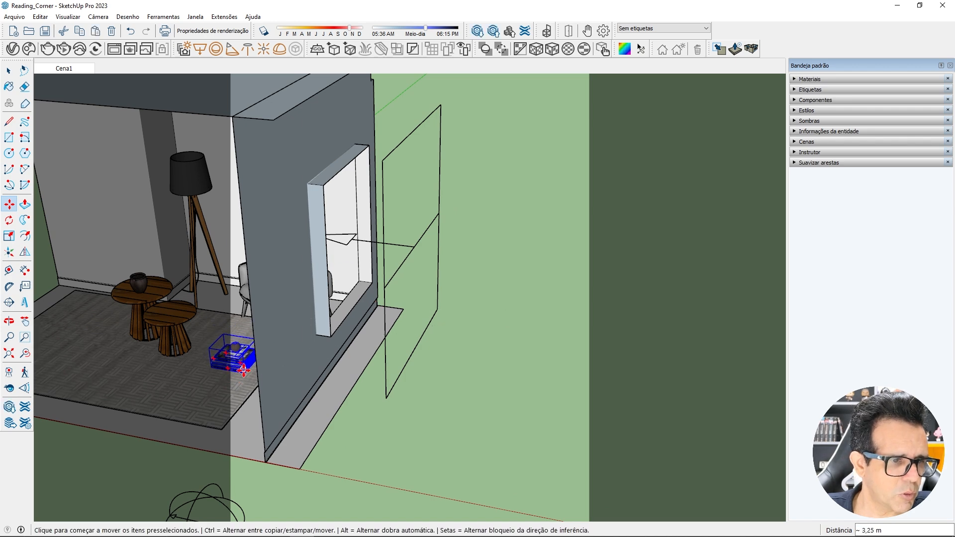
{"action": "scroll", "coordinate": [232, 381], "scroll_direction": "up", "scroll_amount": 6}
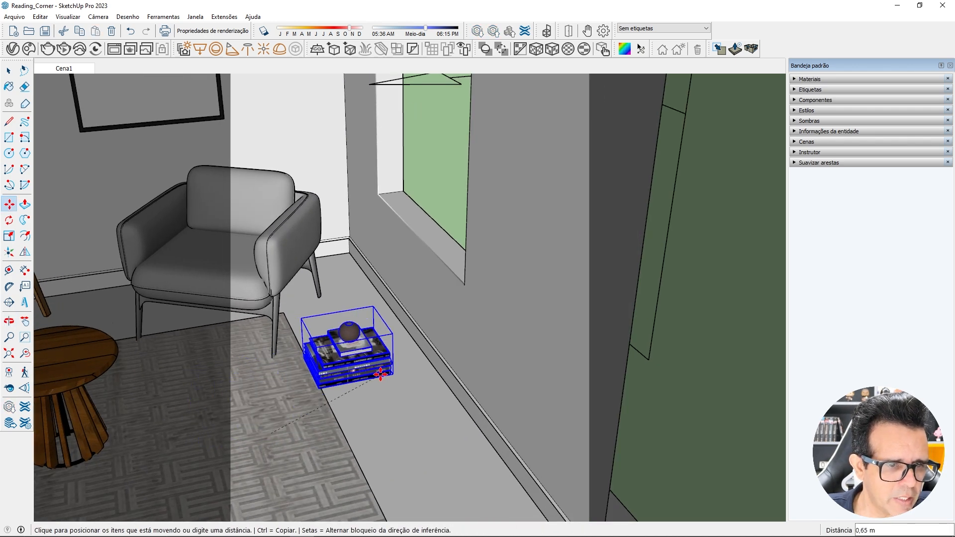
{"action": "left_click", "coordinate": [398, 368]}
- Rotate the book stack slightly about its vertical axis so it sits at an angle beside the armchair
{"action": "scroll", "coordinate": [378, 343], "scroll_direction": "up", "scroll_amount": 5}
{"action": "middle_click_drag", "start_coordinate": [371, 332], "coordinate": [421, 269]}
{"action": "scroll", "coordinate": [425, 261], "scroll_direction": "down", "scroll_amount": 3}
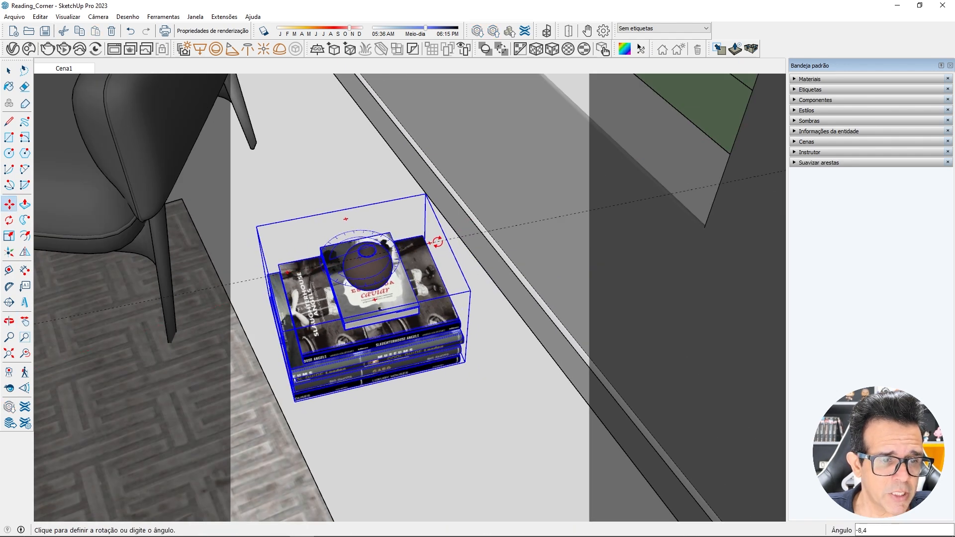
{"action": "middle_click_drag", "start_coordinate": [406, 344], "coordinate": [408, 276]}
{"action": "scroll", "coordinate": [383, 313], "scroll_direction": "down", "scroll_amount": 2}
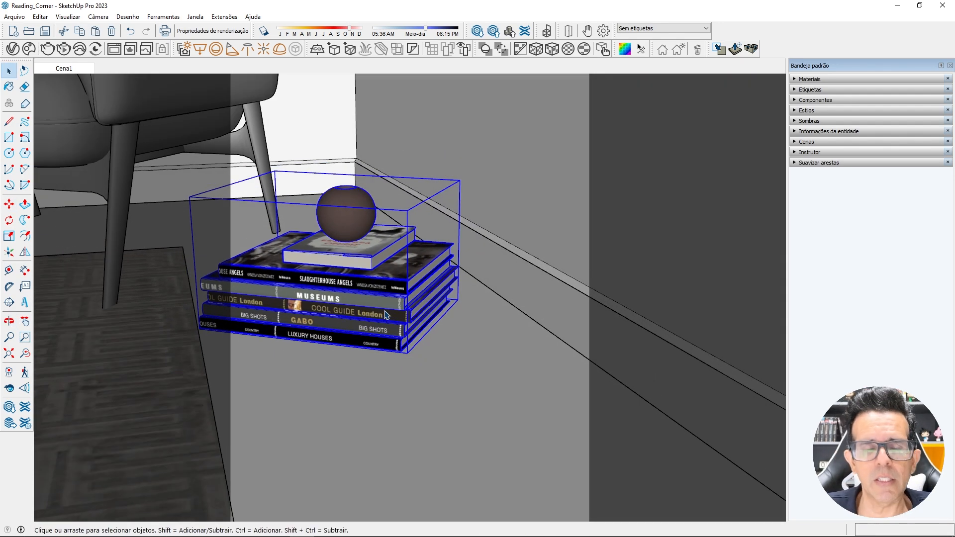
{"action": "middle_click_drag", "start_coordinate": [385, 309], "coordinate": [444, 365], "text": "shift"}
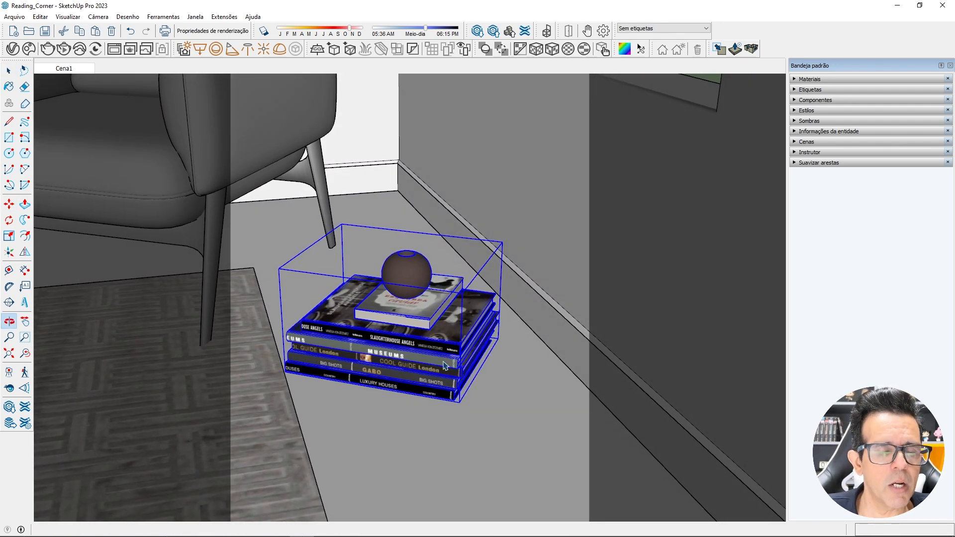
{"action": "scroll", "coordinate": [428, 341], "scroll_direction": "down", "scroll_amount": 3}
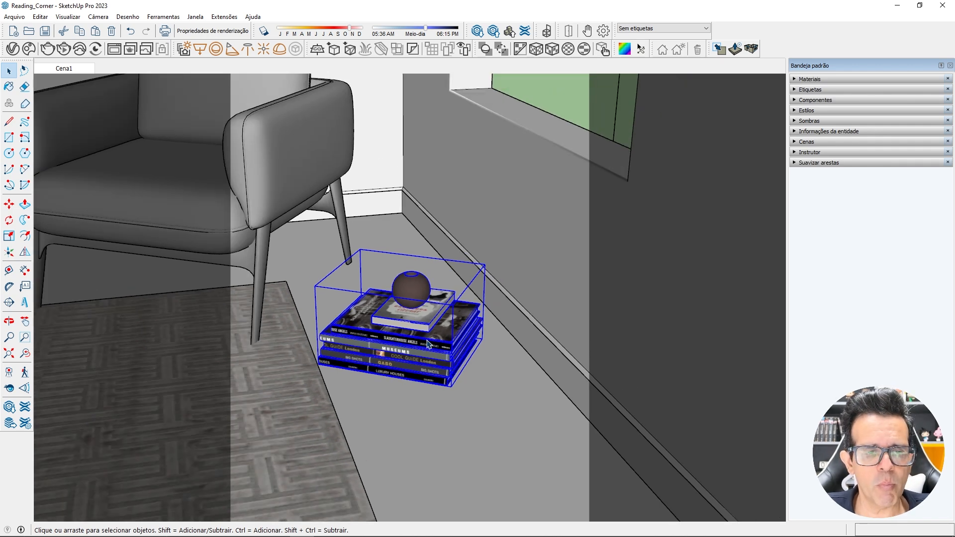
{"action": "mouse_move", "coordinate": [428, 341]}
{"action": "middle_mouse_down", "text": "shift"}
{"action": "mouse_move", "coordinate": [454, 303]}
{"action": "mouse_move", "coordinate": [442, 329]}
{"action": "middle_mouse_up", "text": "shift"}
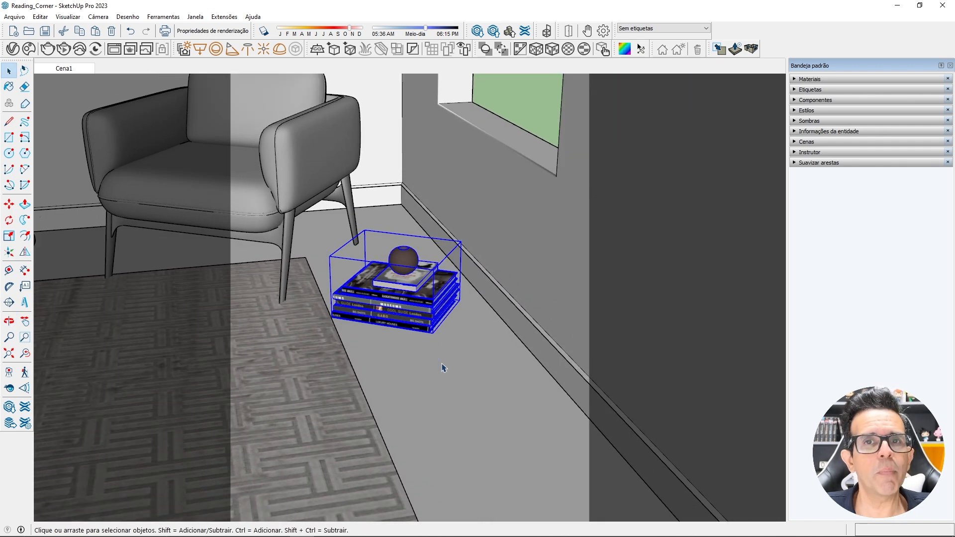
{"action": "scroll", "coordinate": [431, 288], "scroll_direction": "up", "scroll_amount": 3}
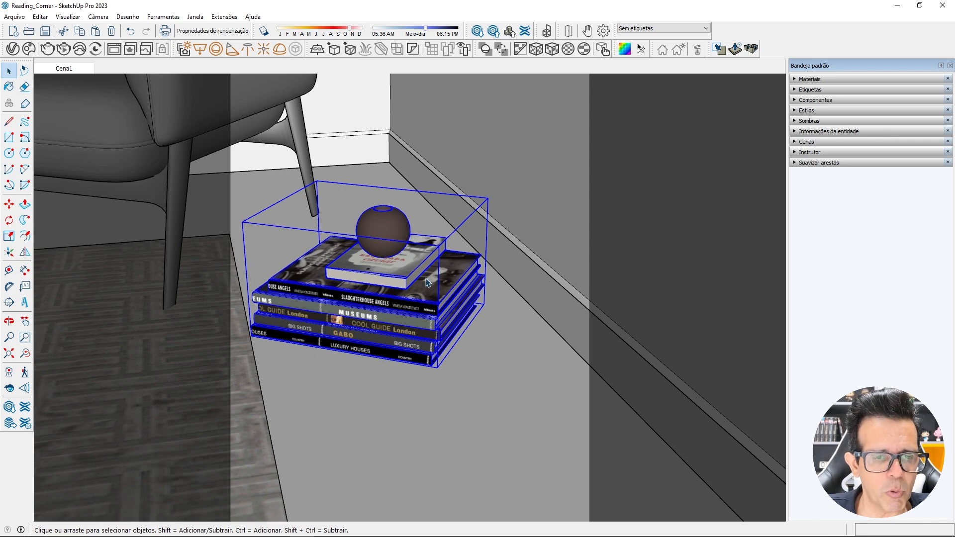
{"action": "scroll", "coordinate": [438, 285], "scroll_direction": "down", "scroll_amount": 5}
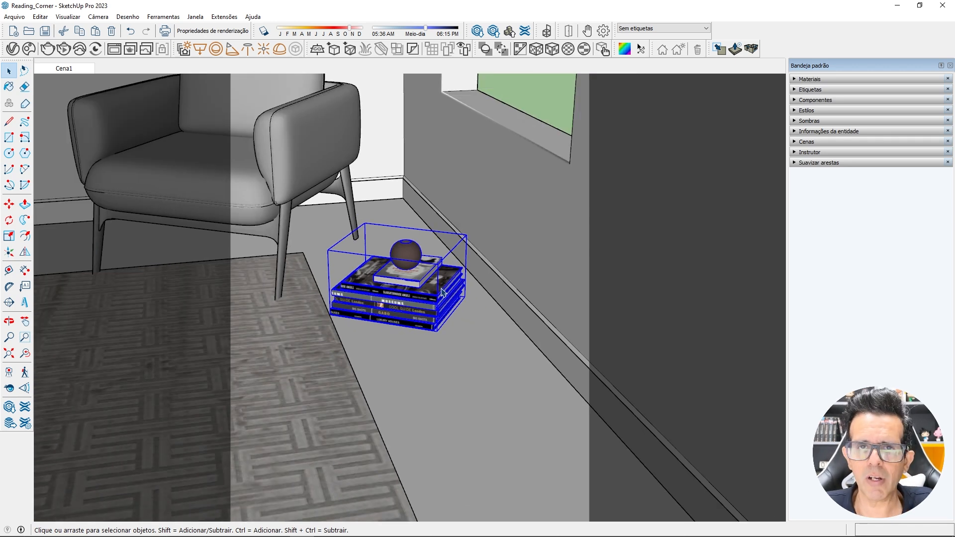
- Lower the book stack vertically so its bottom book rests on the floor beside the armchair
{"action": "middle_click_drag", "start_coordinate": [437, 283], "coordinate": [392, 218]}
{"action": "scroll", "coordinate": [390, 276], "scroll_direction": "up", "scroll_amount": 3}
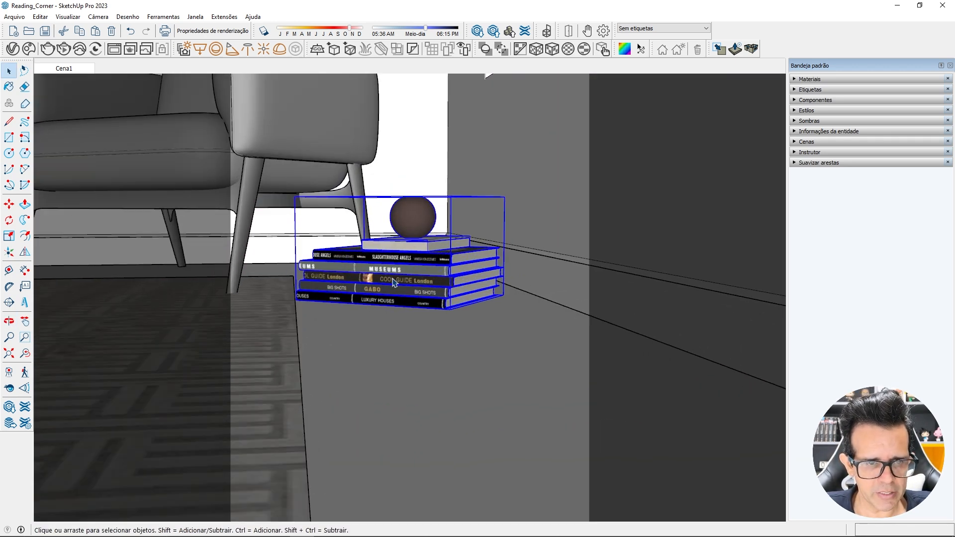
{"action": "mouse_move", "coordinate": [395, 284]}
{"action": "middle_mouse_down"}
{"action": "mouse_move", "coordinate": [405, 265]}
{"action": "mouse_move", "coordinate": [398, 272]}
{"action": "middle_mouse_up"}
{"action": "scroll", "coordinate": [418, 298], "scroll_direction": "up", "scroll_amount": 8}
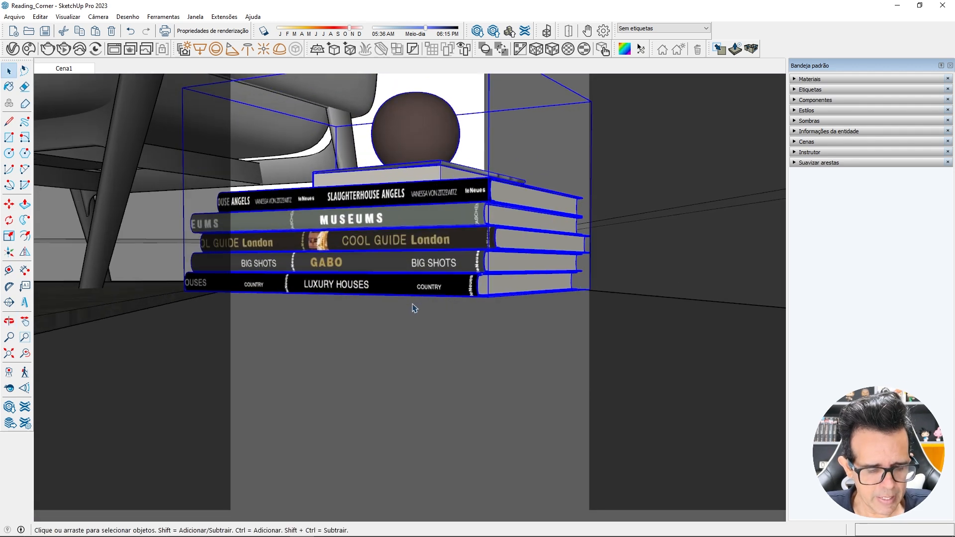
{"action": "scroll", "coordinate": [423, 279], "scroll_direction": "down", "scroll_amount": 3}
{"action": "key", "text": "m"}
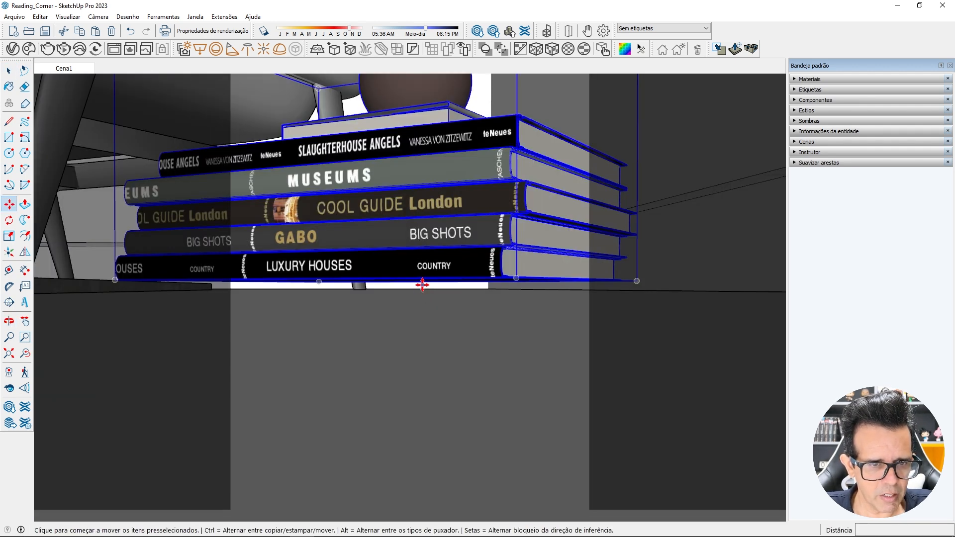
{"action": "left_click", "coordinate": [422, 282]}
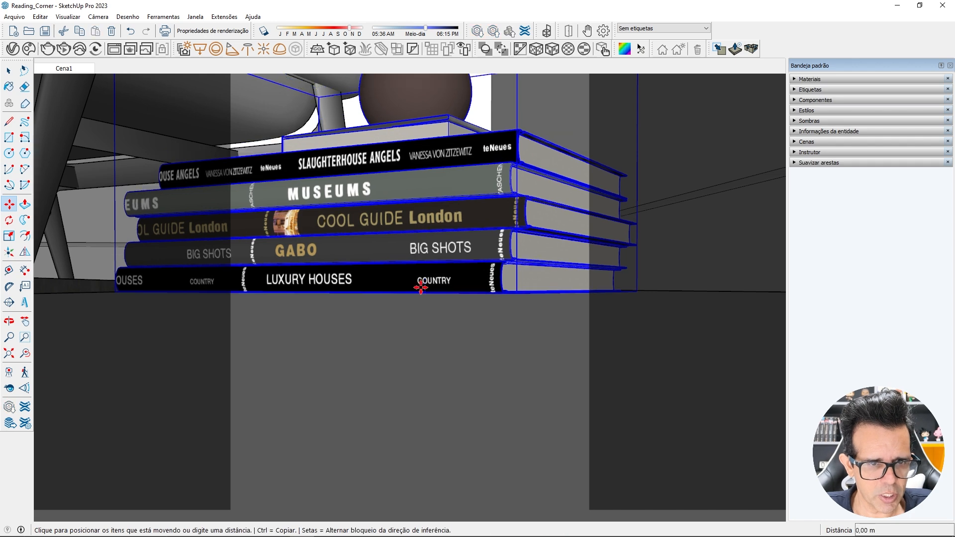
{"action": "scroll", "coordinate": [418, 323], "scroll_direction": "up", "scroll_amount": 10}
{"action": "scroll", "coordinate": [431, 363], "scroll_direction": "down", "scroll_amount": 5}
{"action": "left_click", "coordinate": [405, 264]}
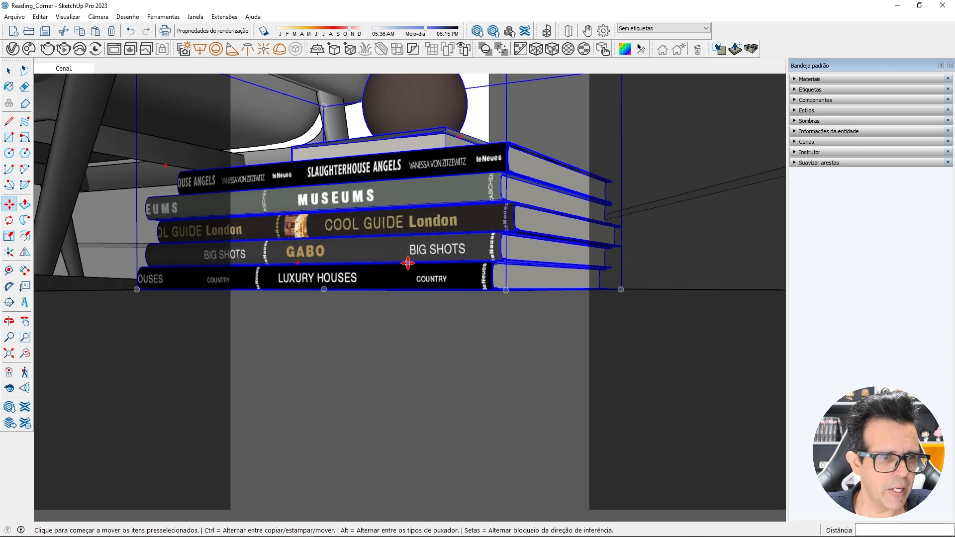
- Shift the book stack slightly across the bare floor between the rug and the window wall
{"action": "scroll", "coordinate": [384, 401], "scroll_direction": "up", "scroll_amount": 5}
{"action": "scroll", "coordinate": [348, 219], "scroll_direction": "down", "scroll_amount": 3}
{"action": "left_click", "coordinate": [335, 203]}
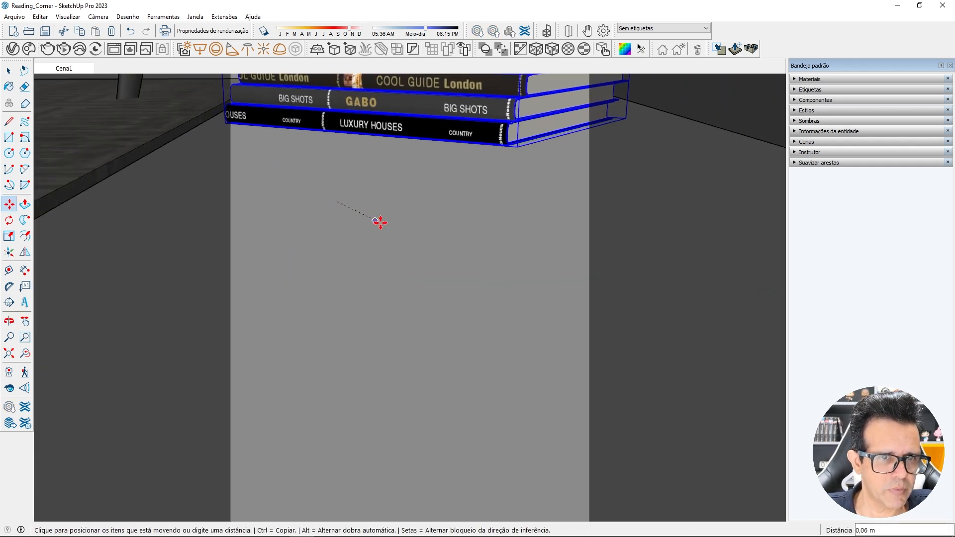
{"action": "left_click", "coordinate": [393, 229]}
{"action": "scroll", "coordinate": [394, 229], "scroll_direction": "down", "scroll_amount": 5}
{"action": "middle_click_drag", "start_coordinate": [433, 208], "coordinate": [454, 303]}
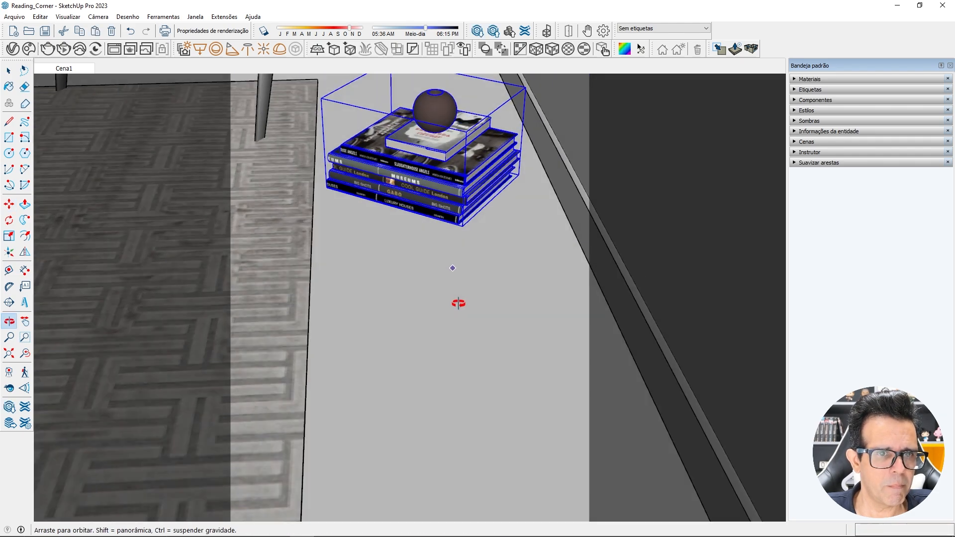
{"action": "left_click", "coordinate": [442, 277]}
{"action": "key", "text": "space"}
{"action": "scroll", "coordinate": [447, 278], "scroll_direction": "down", "scroll_amount": 5}
{"action": "middle_click_drag", "start_coordinate": [441, 258], "coordinate": [492, 214]}
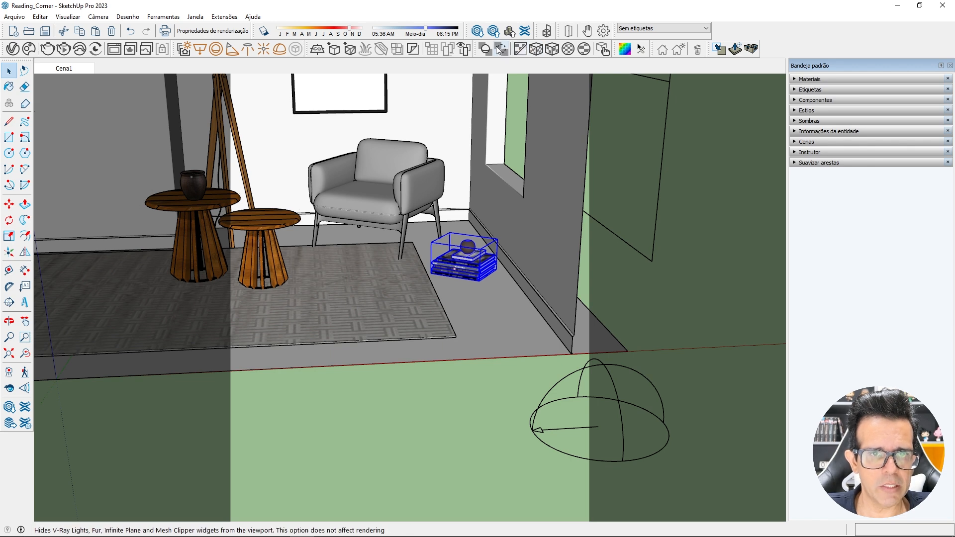
- Search the 3D Warehouse products for "cortina" and sort the results by Likes
{"action": "left_click", "coordinate": [478, 32]}
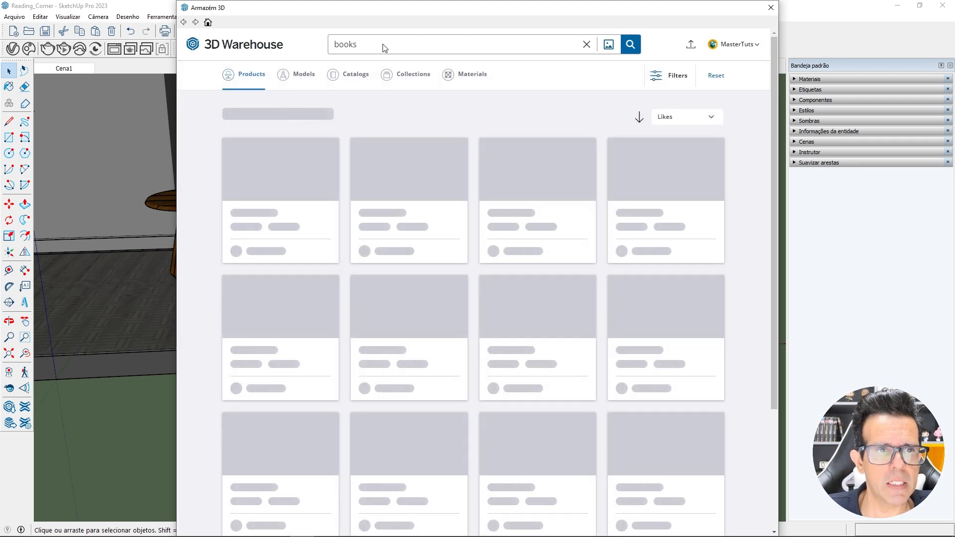
{"action": "double_click", "coordinate": [383, 44]}
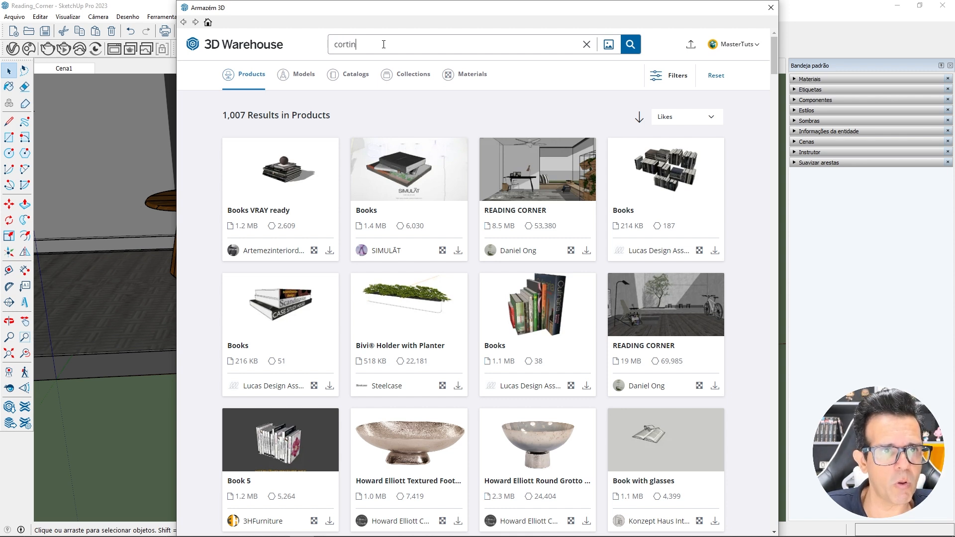
{"action": "type", "text": "cortina"}
{"action": "key", "text": "Return"}
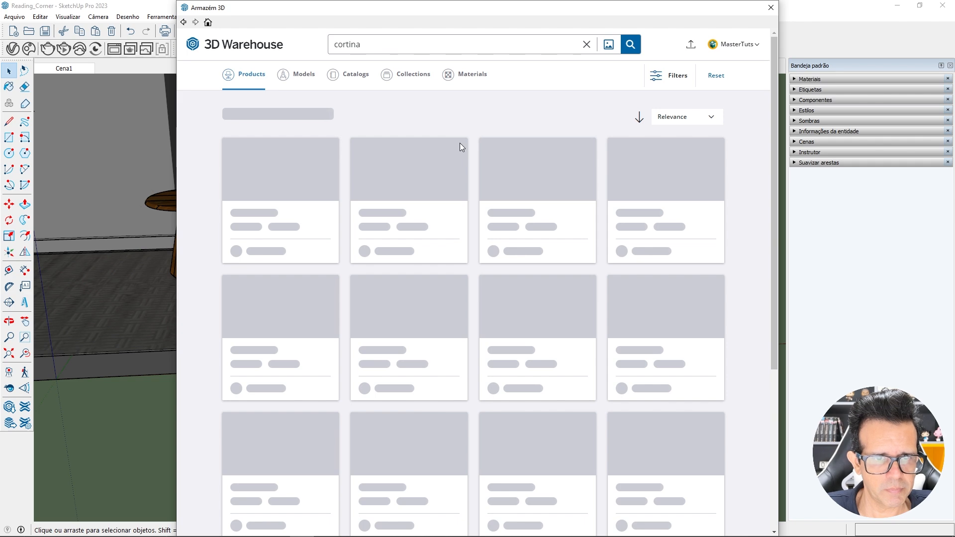
{"action": "left_click", "coordinate": [715, 119]}
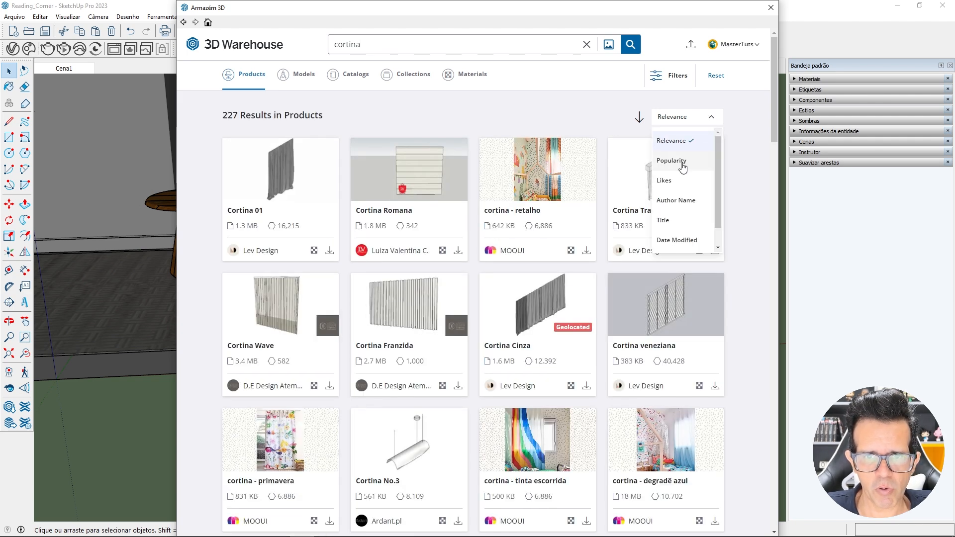
{"action": "left_click", "coordinate": [679, 183]}
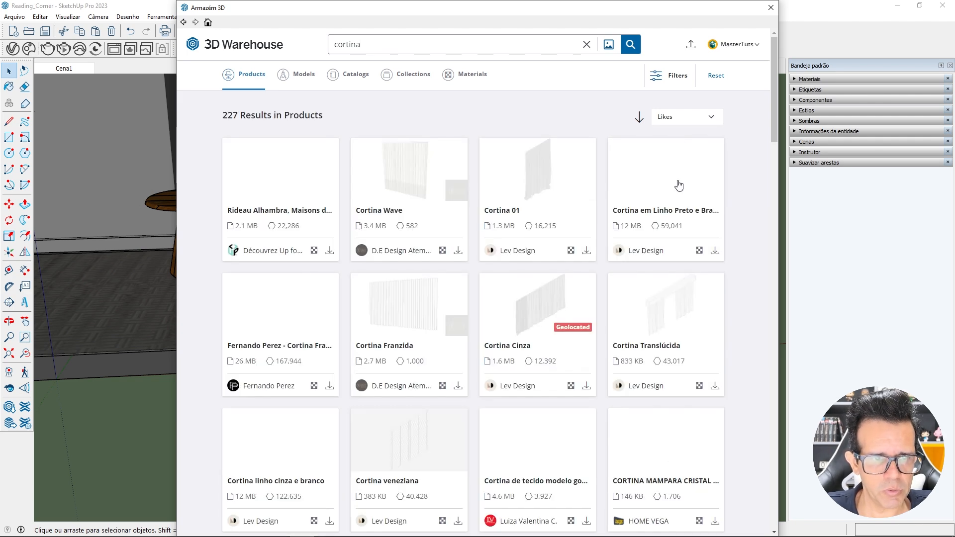
- Browse the "cortina" product results, loading two more batches, and examine the available curtain models
{"action": "scroll", "coordinate": [678, 185], "scroll_direction": "down", "scroll_amount": 15}
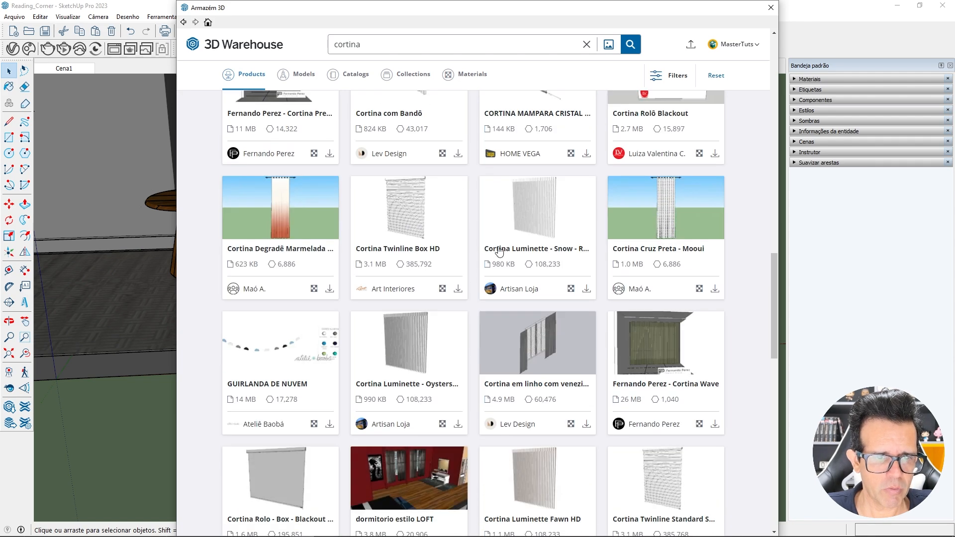
{"action": "scroll", "coordinate": [557, 237], "scroll_direction": "down", "scroll_amount": 10}
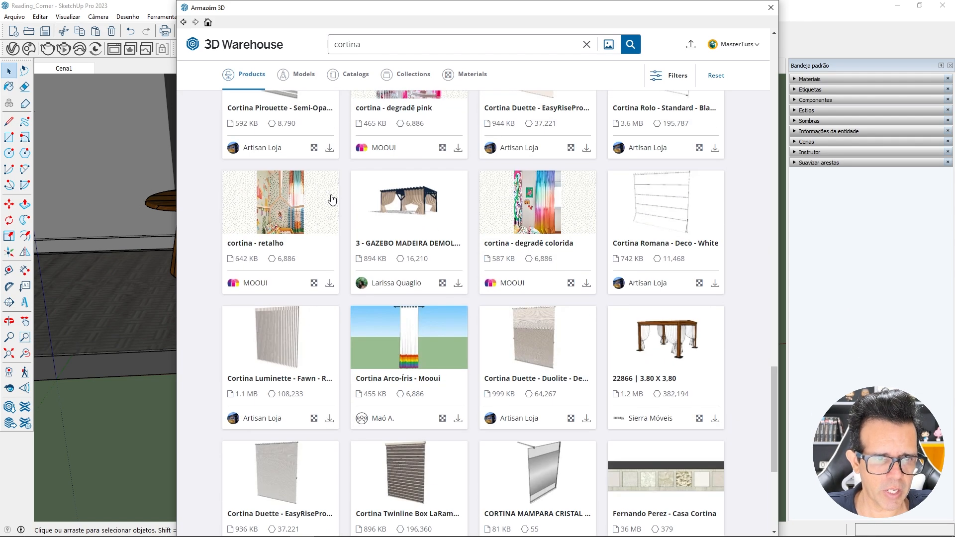
{"action": "scroll", "coordinate": [504, 271], "scroll_direction": "down", "scroll_amount": 2}
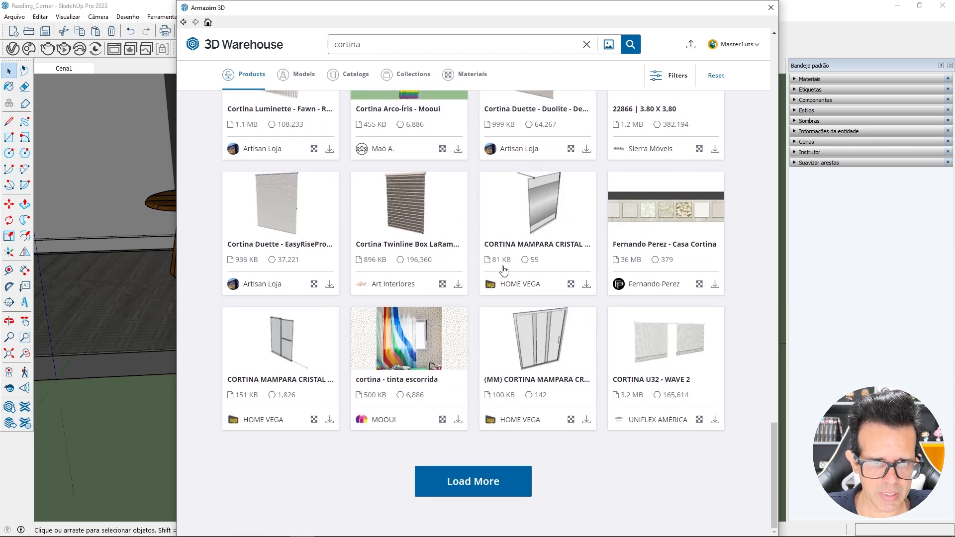
{"action": "left_click", "coordinate": [489, 487]}
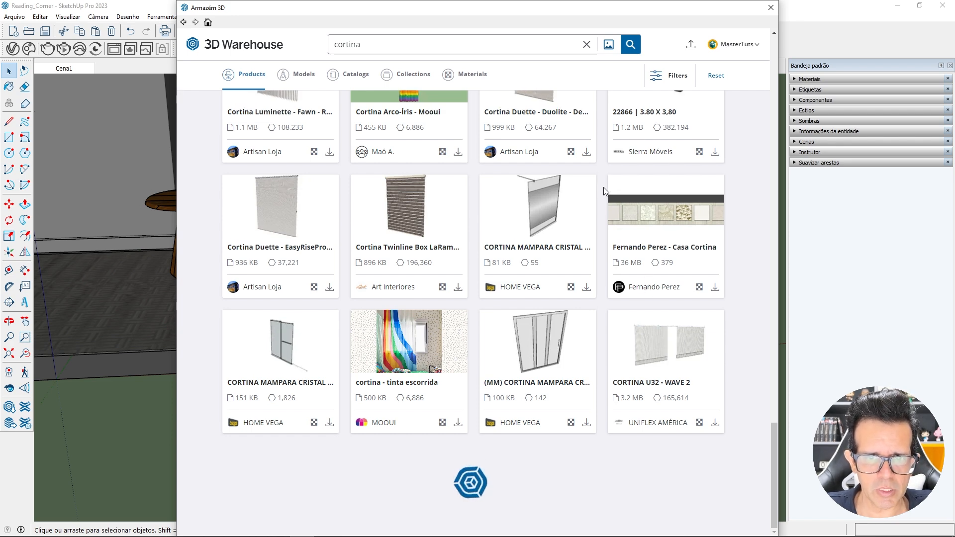
{"action": "scroll", "coordinate": [565, 292], "scroll_direction": "down", "scroll_amount": 12}
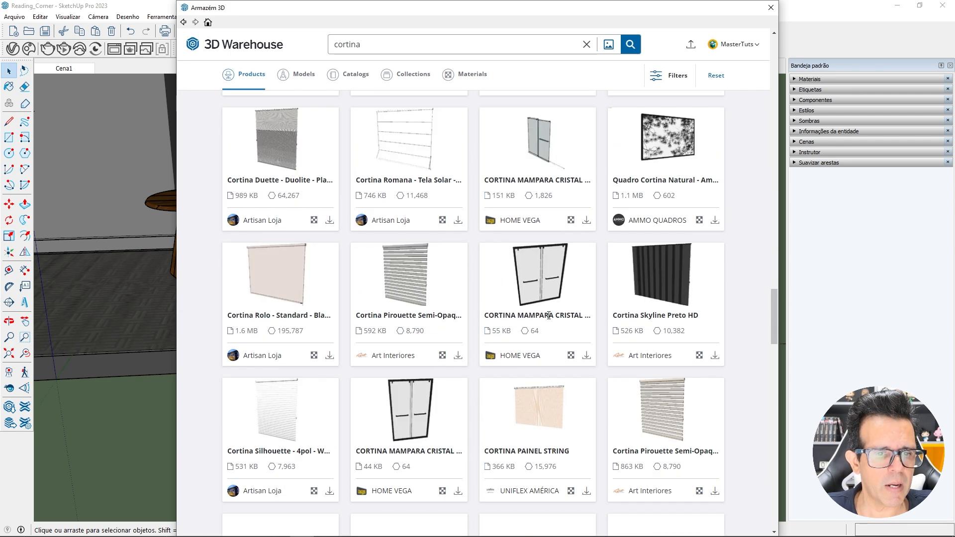
{"action": "scroll", "coordinate": [549, 319], "scroll_direction": "down", "scroll_amount": 9}
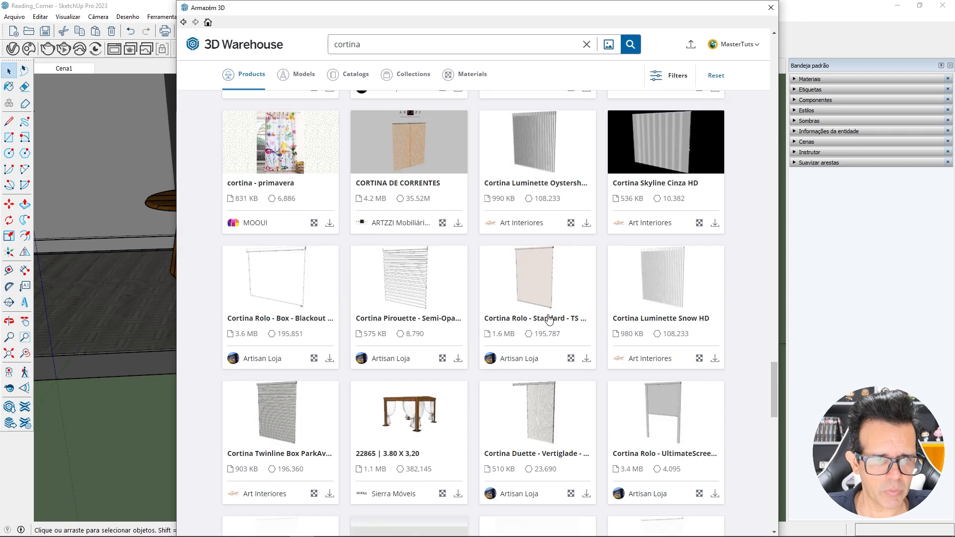
{"action": "scroll", "coordinate": [549, 319], "scroll_direction": "down", "scroll_amount": 17}
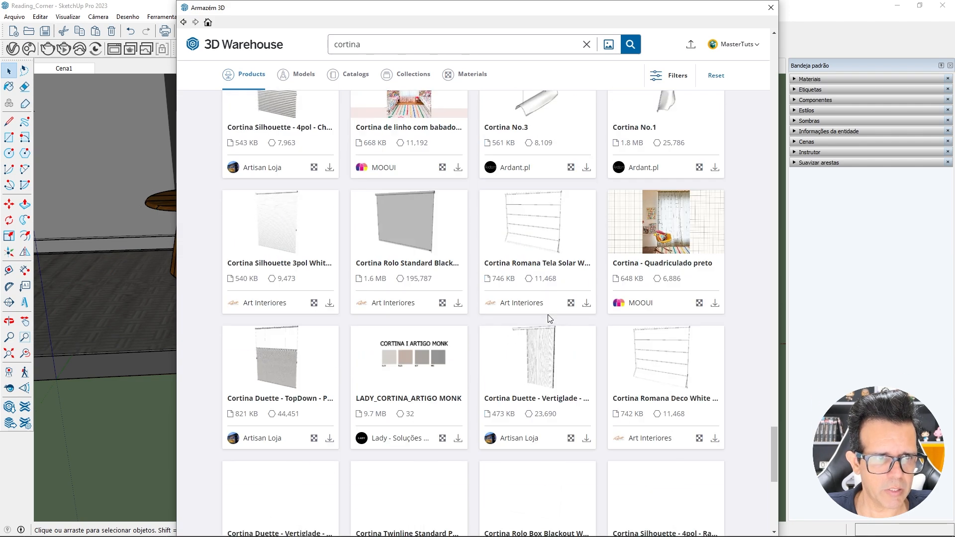
{"action": "scroll", "coordinate": [549, 319], "scroll_direction": "down", "scroll_amount": 5}
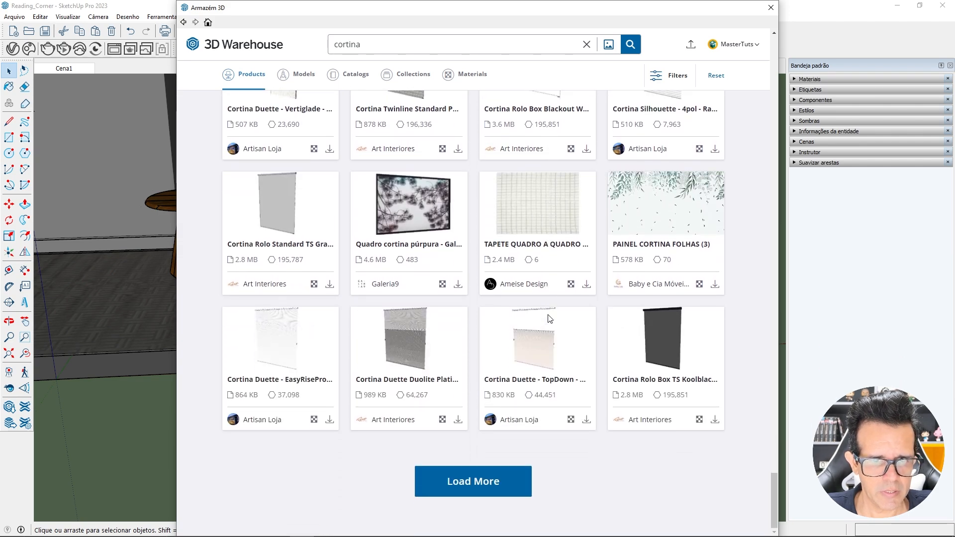
{"action": "left_click", "coordinate": [490, 475]}
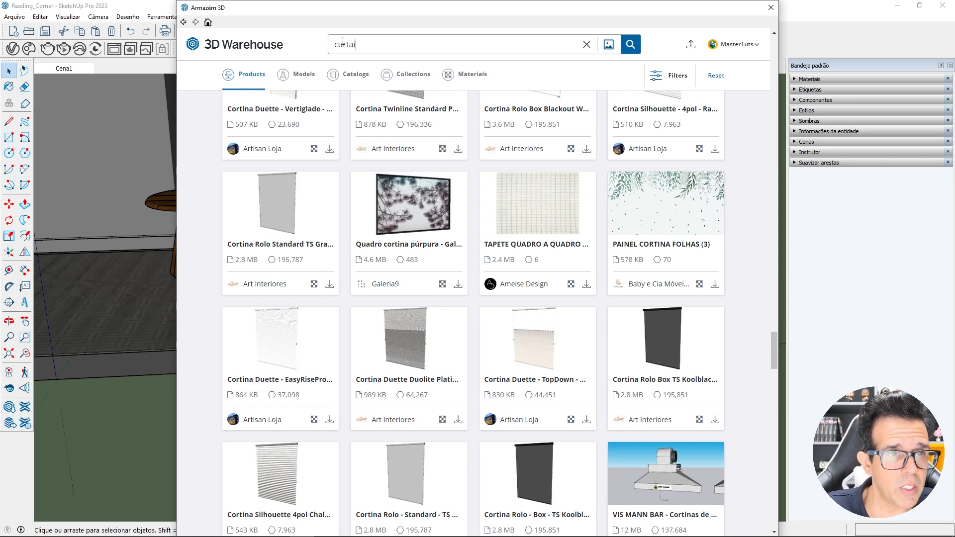
- Search the 3D Warehouse products for "curtain" and sort the results by Likes
{"action": "key", "text": "Return"}
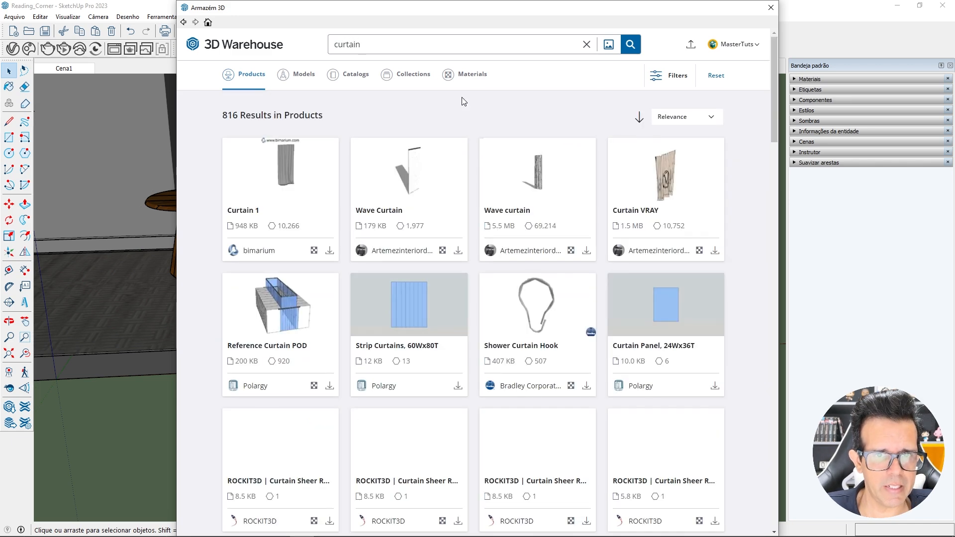
{"action": "left_click", "coordinate": [698, 120]}
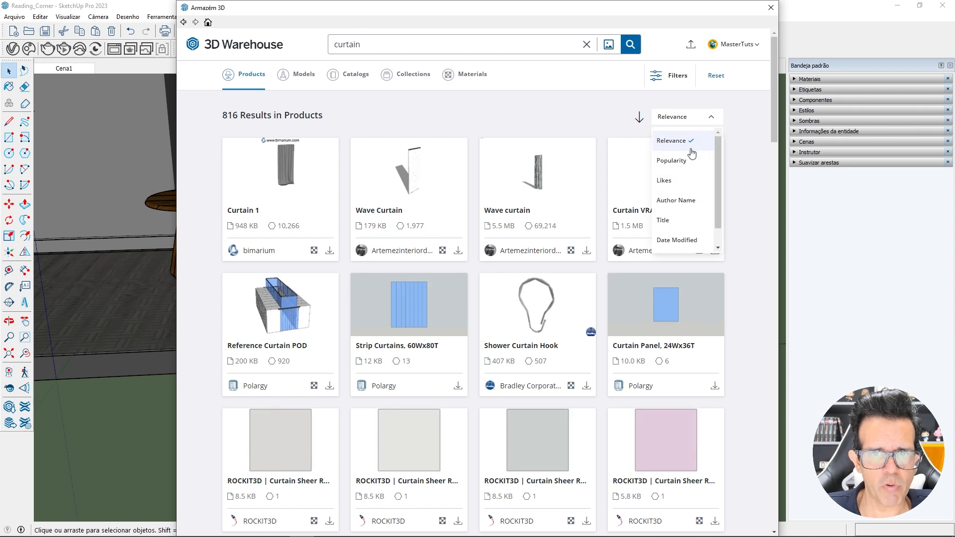
{"action": "left_click", "coordinate": [681, 183]}
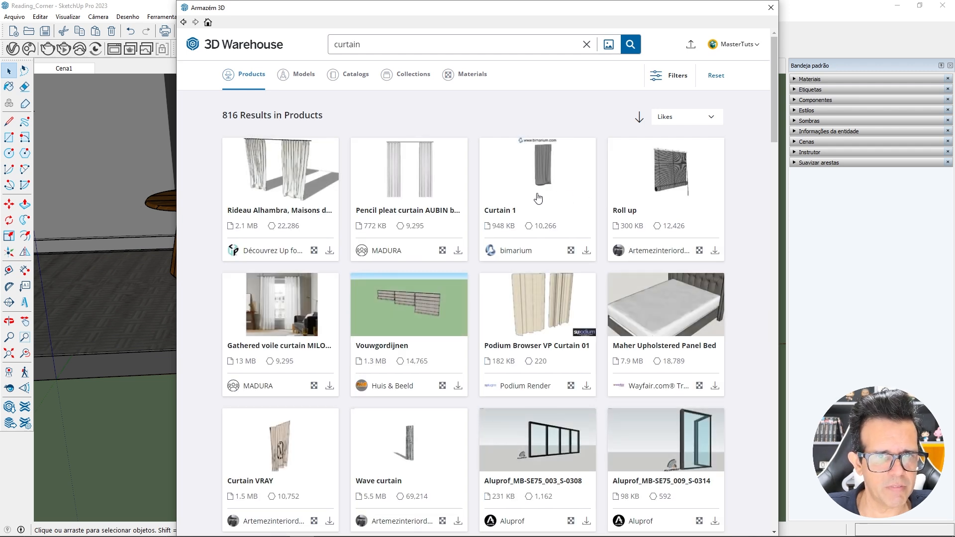
- Load the "Curtain 1" product directly into the SketchUp model and place it outside the room beside the window wall
{"action": "left_click", "coordinate": [586, 252]}
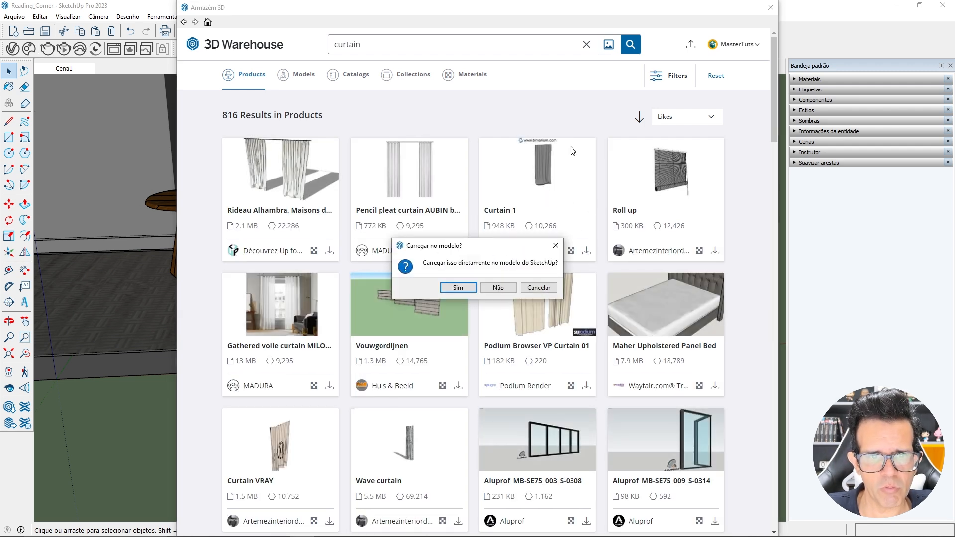
{"action": "left_click", "coordinate": [457, 288]}
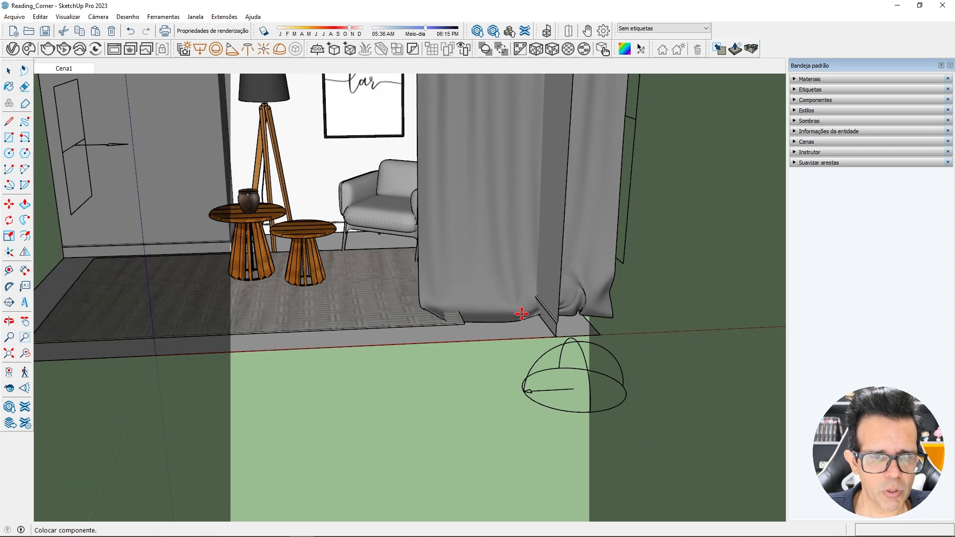
{"action": "scroll", "coordinate": [521, 313], "scroll_direction": "down", "scroll_amount": 5}
{"action": "left_click", "coordinate": [641, 316]}
- Rotate the curtain 90 degrees about its vertical axis so it runs parallel to the window wall
{"action": "key", "text": "m"}
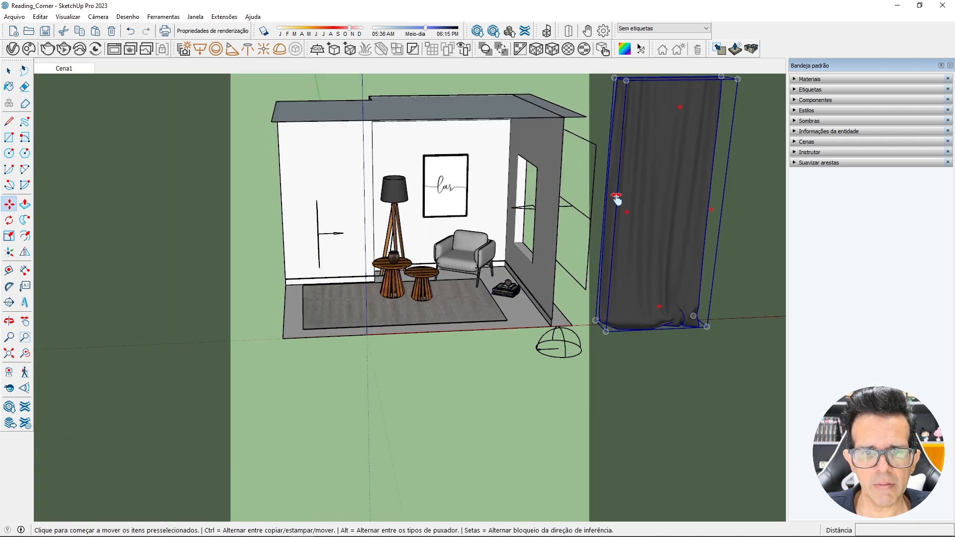
{"action": "middle_click_drag", "start_coordinate": [616, 198], "coordinate": [575, 252], "text": "shift"}
{"action": "scroll", "coordinate": [591, 204], "scroll_direction": "up", "scroll_amount": 3}
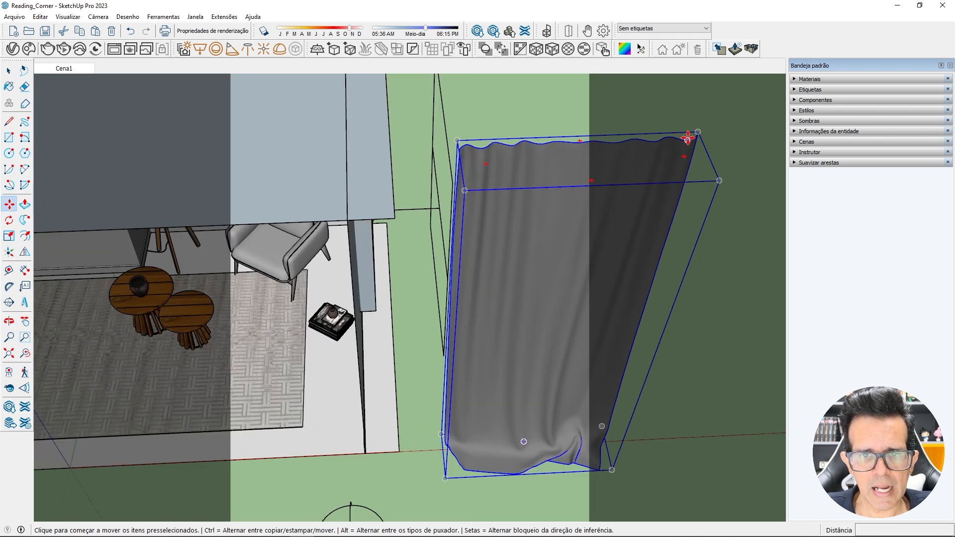
{"action": "left_click", "coordinate": [690, 155]}
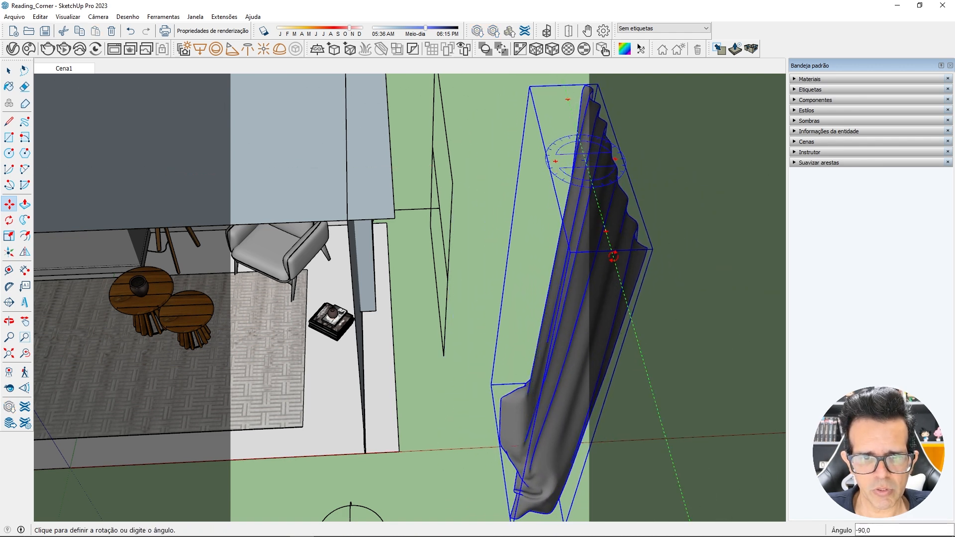
{"action": "left_click", "coordinate": [613, 256]}
- Scale the curtain down uniformly from an upper corner to about the height of the room
{"action": "scroll", "coordinate": [613, 256], "scroll_direction": "down", "scroll_amount": 2}
{"action": "middle_click_drag", "start_coordinate": [578, 230], "coordinate": [770, 160]}
{"action": "key", "text": "s"}
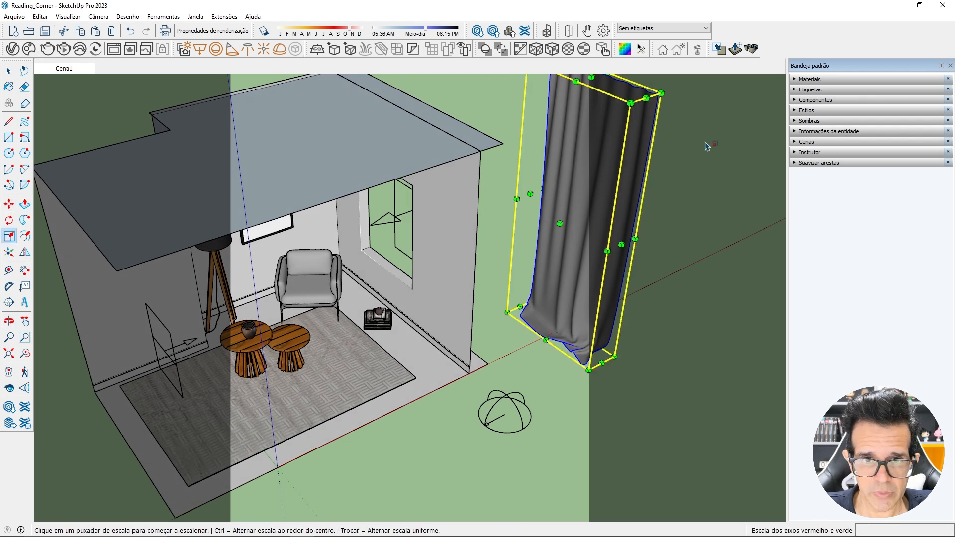
{"action": "left_click_drag", "start_coordinate": [660, 92], "coordinate": [598, 161]}
- Move the curtain from outside into the room, near the armchair and the window
{"action": "key", "text": "m"}
{"action": "left_click_drag", "start_coordinate": [547, 134], "coordinate": [414, 175]}
{"action": "scroll", "coordinate": [414, 175], "scroll_direction": "down", "scroll_amount": 3}
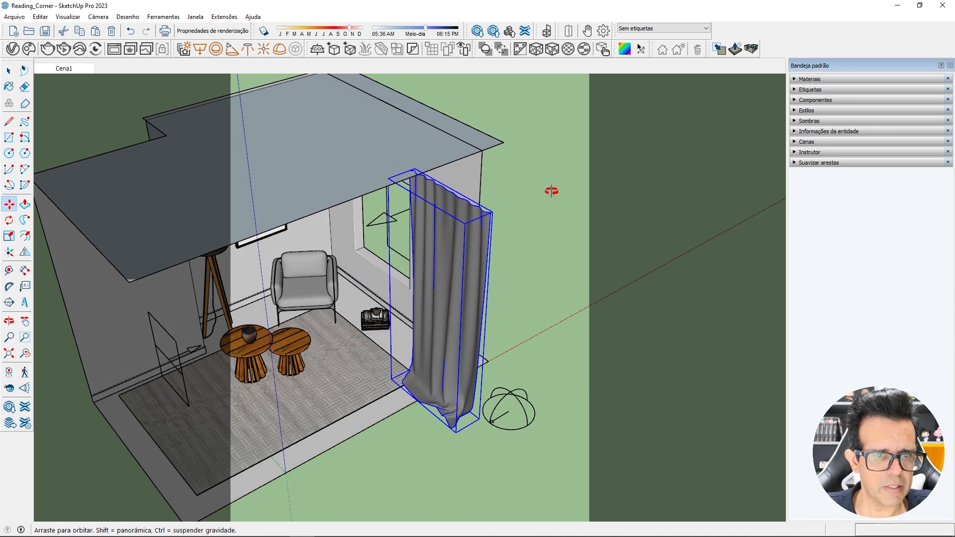
{"action": "middle_click_drag", "start_coordinate": [552, 192], "coordinate": [424, 211]}
{"action": "left_click_drag", "start_coordinate": [424, 211], "coordinate": [341, 191]}
{"action": "left_click_drag", "start_coordinate": [442, 205], "coordinate": [413, 197]}
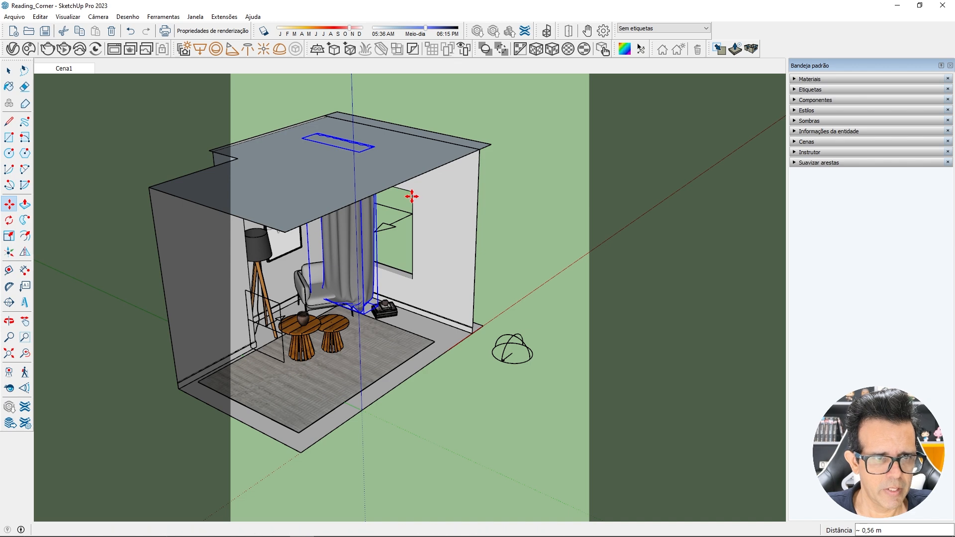
{"action": "left_click", "coordinate": [411, 196]}
- Move the curtain about 0.47 m towards the window wall, close to the window's inner edge
{"action": "scroll", "coordinate": [411, 196], "scroll_direction": "down", "scroll_amount": 1}
{"action": "middle_click_drag", "start_coordinate": [349, 171], "coordinate": [418, 205]}
{"action": "key", "text": "m"}
{"action": "scroll", "coordinate": [344, 164], "scroll_direction": "up", "scroll_amount": 5}
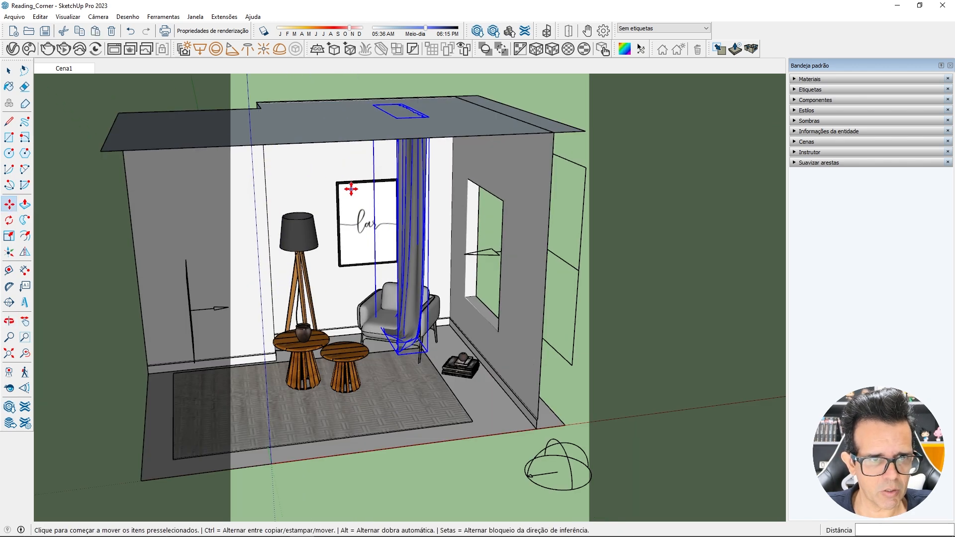
{"action": "left_click", "coordinate": [341, 154]}
{"action": "left_click", "coordinate": [398, 152]}
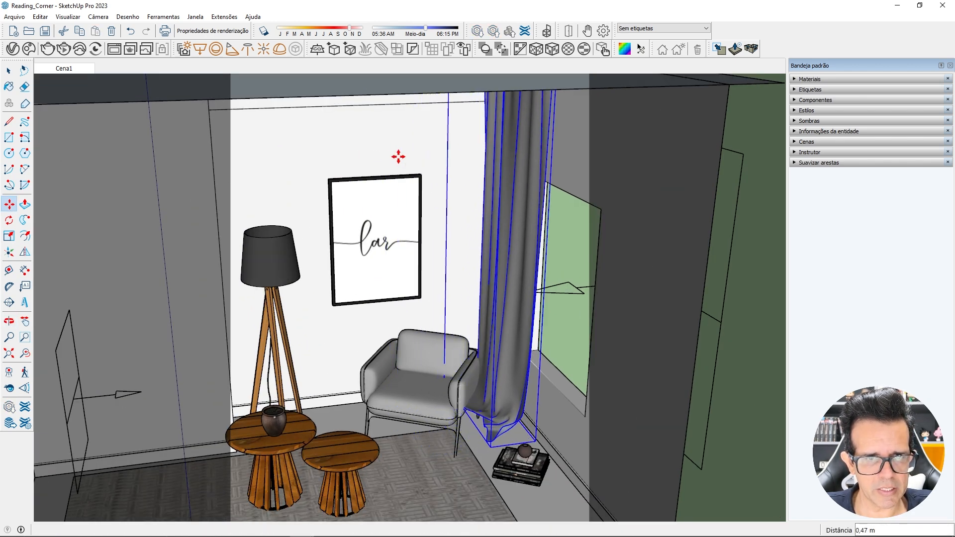
- Move the curtain about 0.17 m, keeping it beside the armchair near the window
{"action": "middle_click_drag", "start_coordinate": [583, 176], "coordinate": [648, 158]}
{"action": "left_click", "coordinate": [649, 156]}
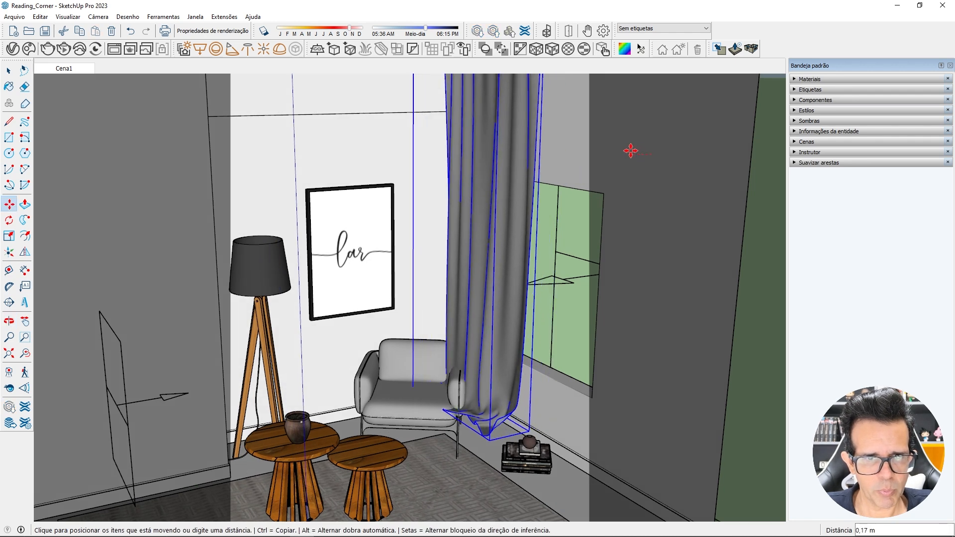
{"action": "middle_click_drag", "start_coordinate": [623, 146], "coordinate": [441, 143]}
{"action": "key", "text": "space"}
{"action": "scroll", "coordinate": [444, 168], "scroll_direction": "down", "scroll_amount": 2}
{"action": "middle_click_drag", "start_coordinate": [548, 168], "coordinate": [441, 135]}
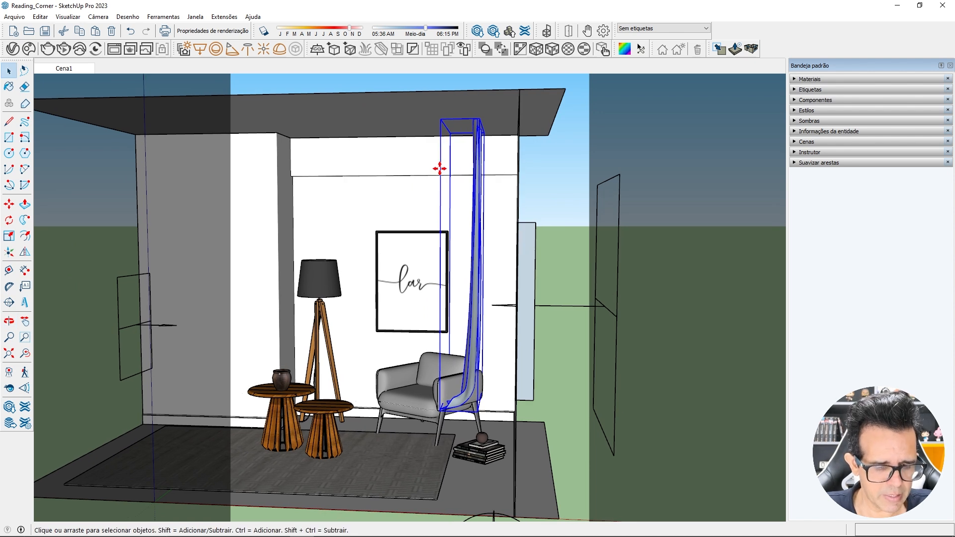
- Move the curtain about 0.35 m up to the window wall, lower it toward the floor, and leave a small gap to the wall
{"action": "key", "text": "m"}
{"action": "left_click", "coordinate": [424, 165]}
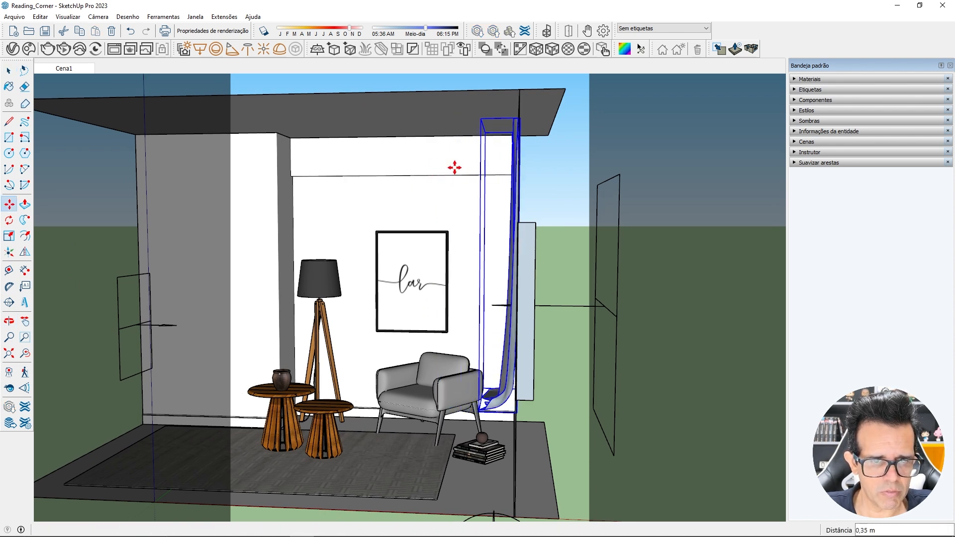
{"action": "left_click", "coordinate": [467, 224]}
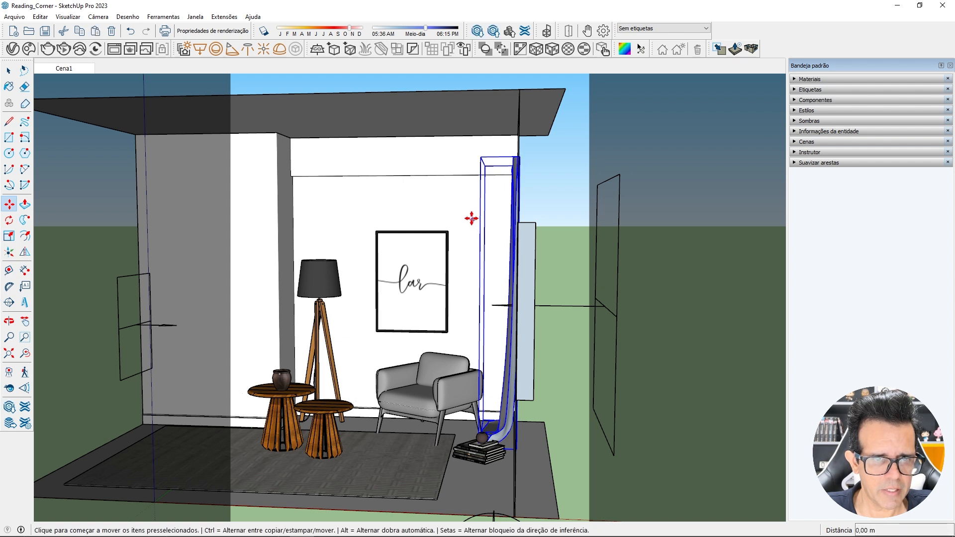
{"action": "left_click", "coordinate": [471, 218]}
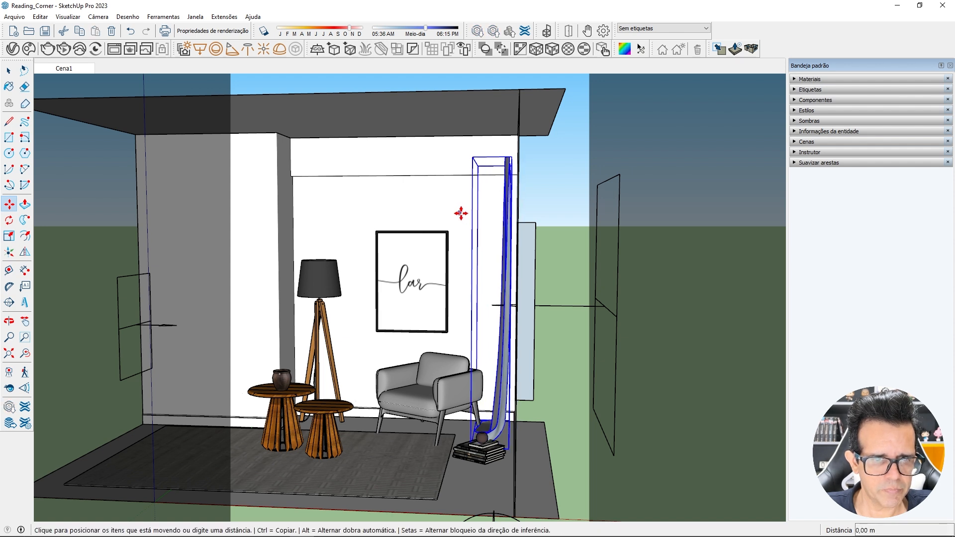
{"action": "left_click", "coordinate": [460, 212]}
- Move the curtain about 0.21 m along the red axis toward the room's back corner
{"action": "left_click", "coordinate": [459, 211]}
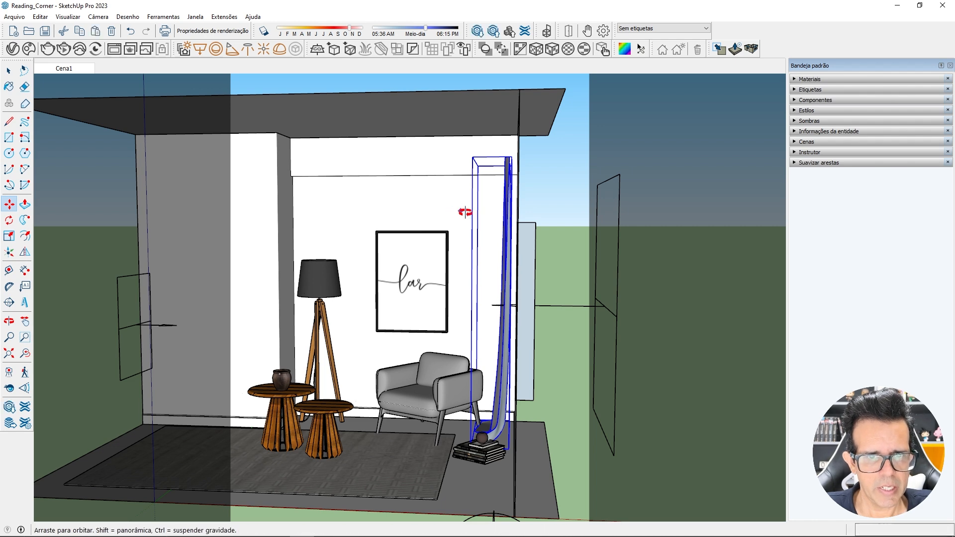
{"action": "middle_click_drag", "start_coordinate": [457, 207], "coordinate": [569, 192]}
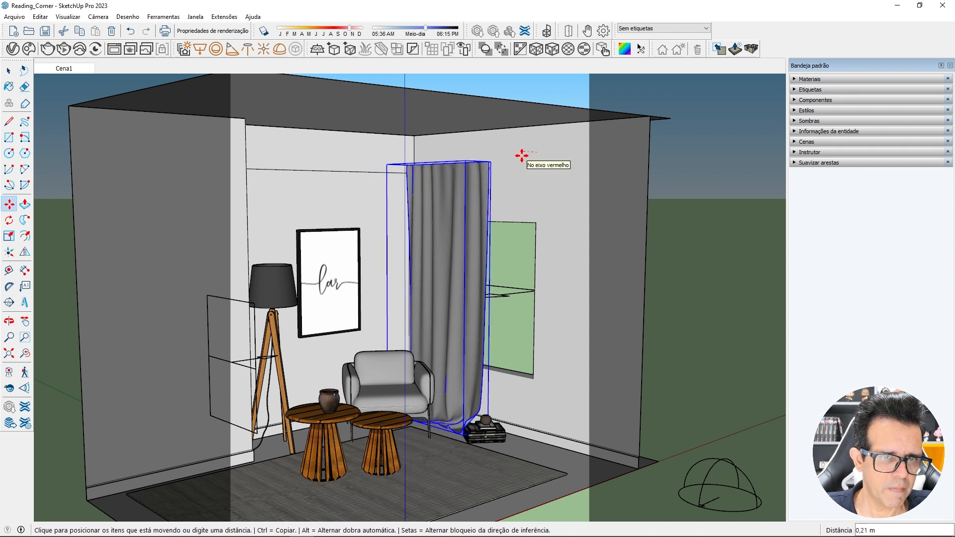
{"action": "left_click", "coordinate": [517, 157]}
- Scale the curtain up uniformly by about 1.11 to near ceiling height, and narrow its width from the window side
{"action": "key", "text": "s"}
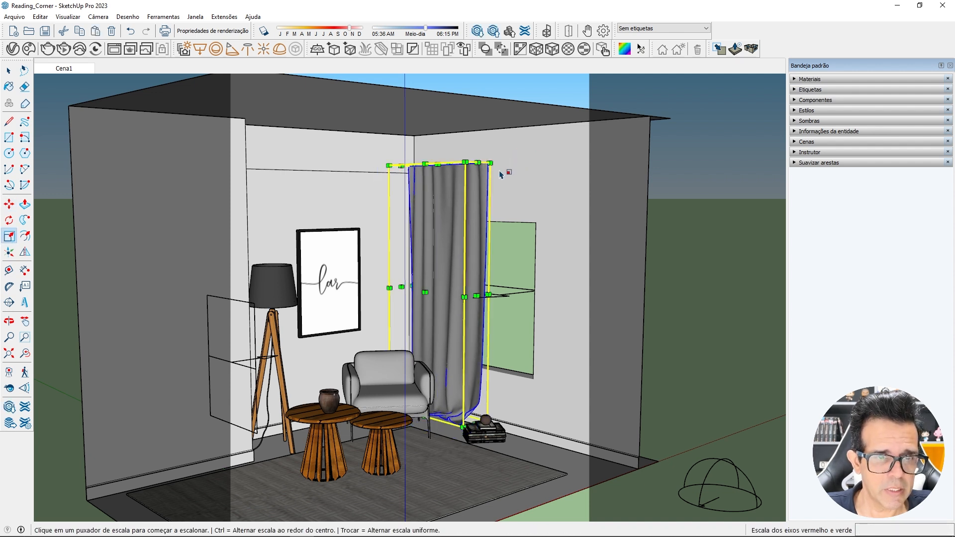
{"action": "left_click", "coordinate": [490, 162]}
{"action": "left_click", "coordinate": [513, 140]}
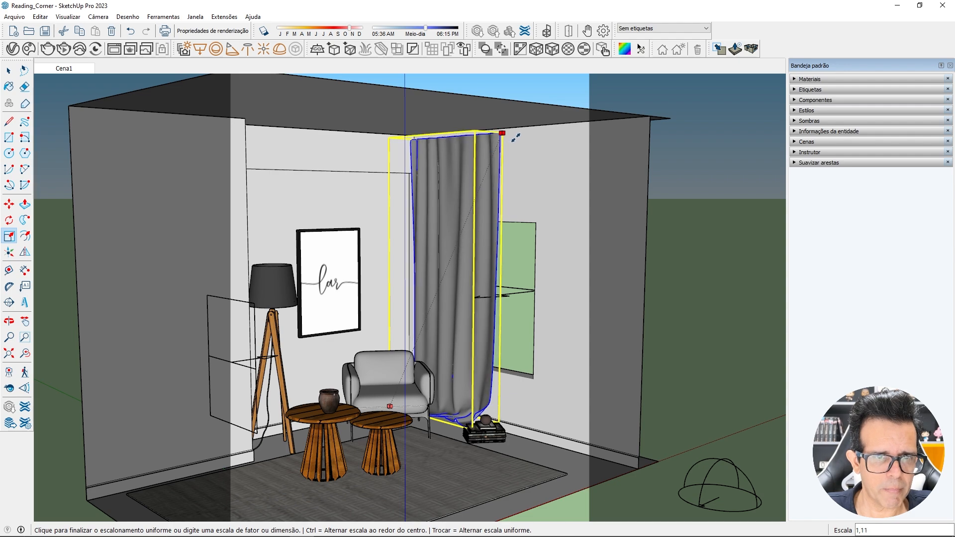
{"action": "middle_click_drag", "start_coordinate": [446, 264], "coordinate": [638, 259]}
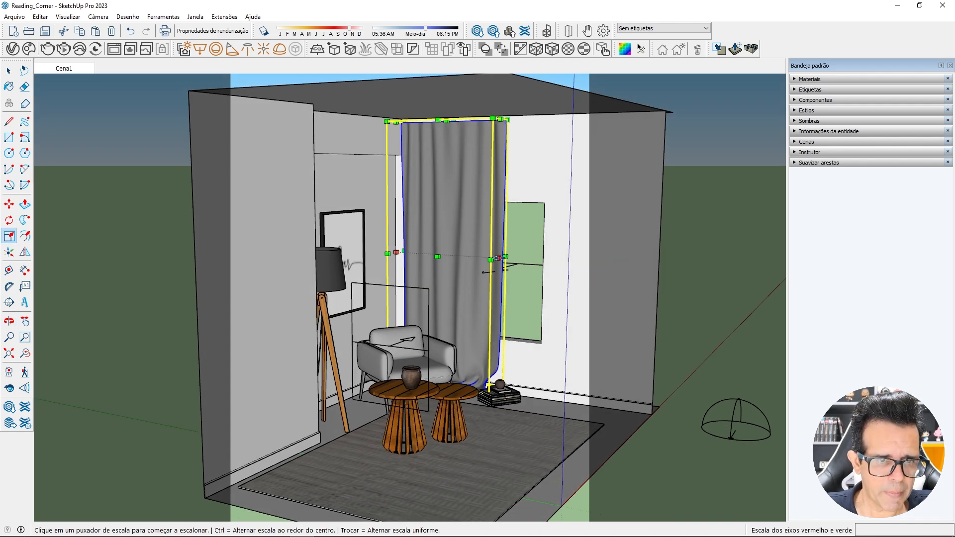
{"action": "left_click_drag", "start_coordinate": [498, 258], "coordinate": [470, 256]}
{"action": "key", "text": "space"}
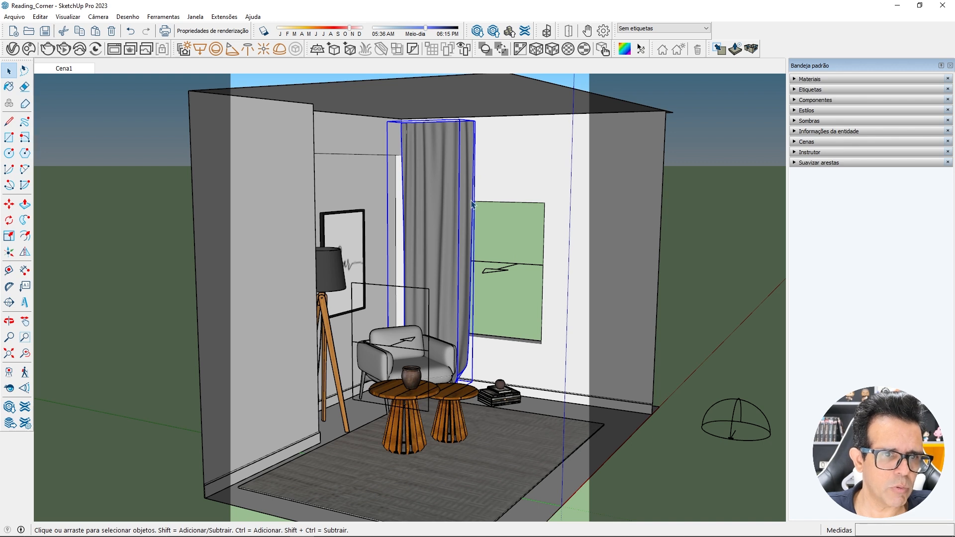
- Move the curtain about 0.04 m along the window wall, closer to the back wall
{"action": "middle_click_drag", "start_coordinate": [473, 204], "coordinate": [554, 177]}
{"action": "scroll", "coordinate": [361, 145], "scroll_direction": "up", "scroll_amount": 3}
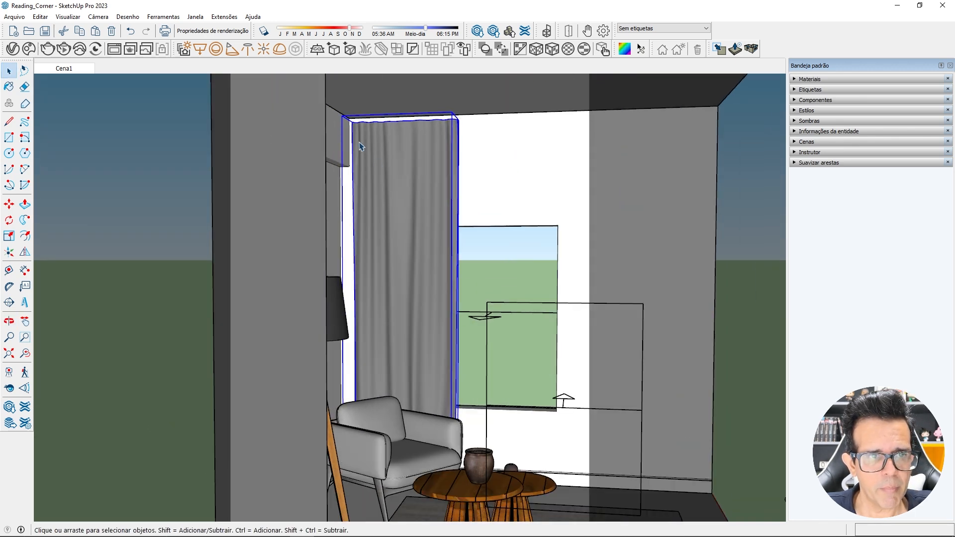
{"action": "scroll", "coordinate": [361, 146], "scroll_direction": "up", "scroll_amount": 4}
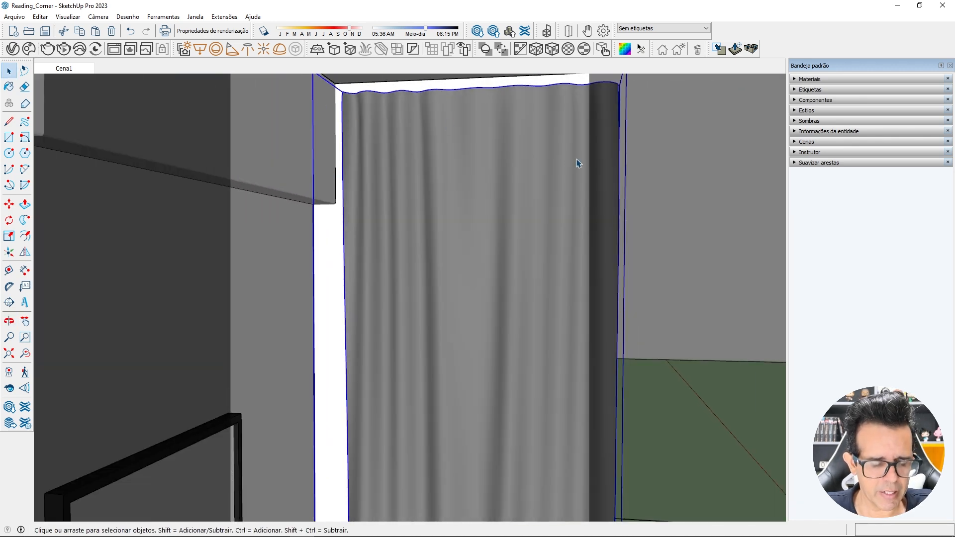
{"action": "key", "text": "m"}
{"action": "left_click", "coordinate": [667, 131]}
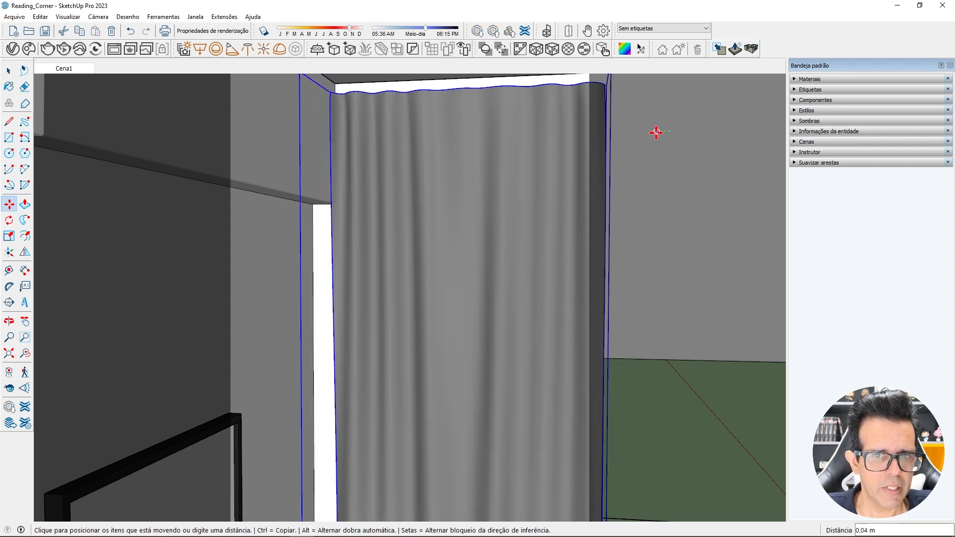
{"action": "left_click", "coordinate": [656, 132]}
- Lower the curtain in two vertical moves, about 0.05 m and about 0.03 m, to bring its hem down to the floor
{"action": "scroll", "coordinate": [612, 154], "scroll_direction": "down", "scroll_amount": 2}
{"action": "middle_click_drag", "start_coordinate": [526, 166], "coordinate": [460, 147]}
{"action": "scroll", "coordinate": [515, 145], "scroll_direction": "down", "scroll_amount": 3}
{"action": "middle_click_drag", "start_coordinate": [627, 139], "coordinate": [459, 157]}
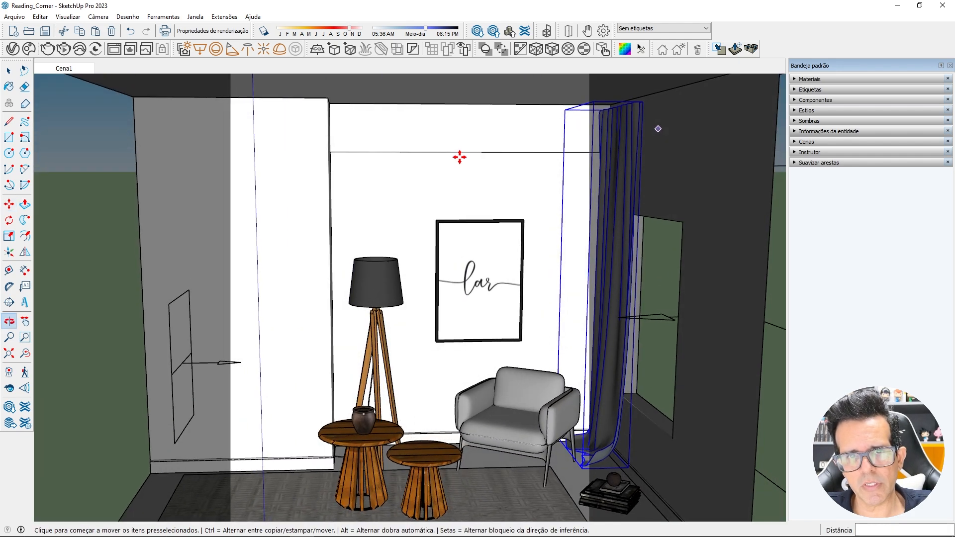
{"action": "scroll", "coordinate": [617, 132], "scroll_direction": "down", "scroll_amount": 3}
{"action": "middle_click_drag", "start_coordinate": [616, 132], "coordinate": [602, 102]}
{"action": "scroll", "coordinate": [613, 337], "scroll_direction": "up", "scroll_amount": 5}
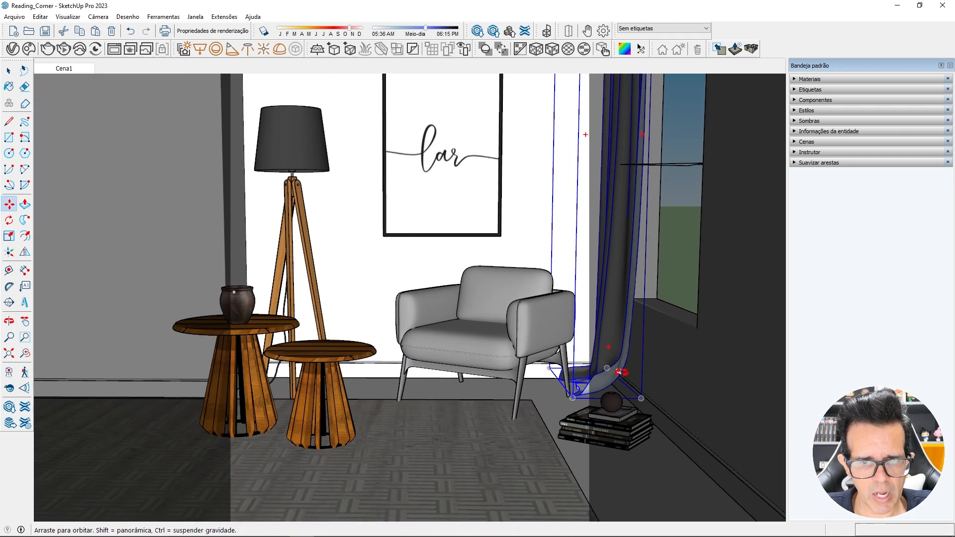
{"action": "middle_click_drag", "start_coordinate": [618, 372], "coordinate": [618, 332]}
{"action": "scroll", "coordinate": [554, 413], "scroll_direction": "up", "scroll_amount": 7}
{"action": "middle_click_drag", "start_coordinate": [587, 408], "coordinate": [580, 373]}
{"action": "scroll", "coordinate": [597, 270], "scroll_direction": "down", "scroll_amount": 1}
{"action": "scroll", "coordinate": [580, 373], "scroll_direction": "up", "scroll_amount": 3}
{"action": "scroll", "coordinate": [507, 378], "scroll_direction": "down", "scroll_amount": 4}
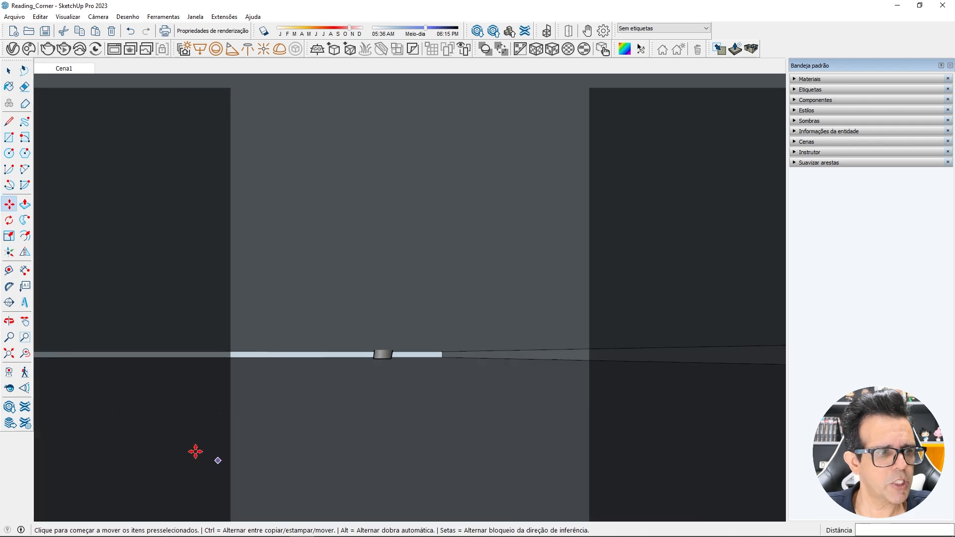
{"action": "left_click", "coordinate": [10, 354]}
{"action": "scroll", "coordinate": [536, 430], "scroll_direction": "up", "scroll_amount": 8}
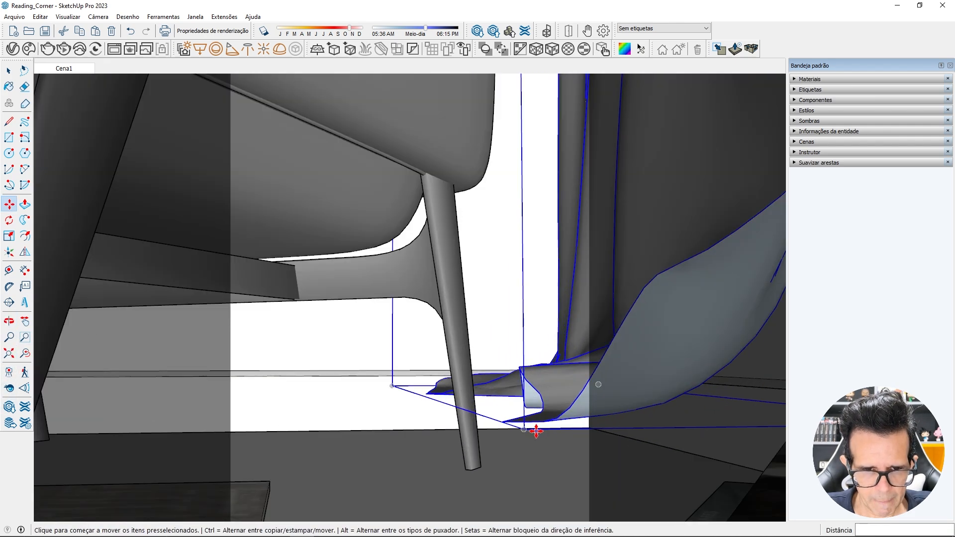
{"action": "left_click", "coordinate": [510, 422]}
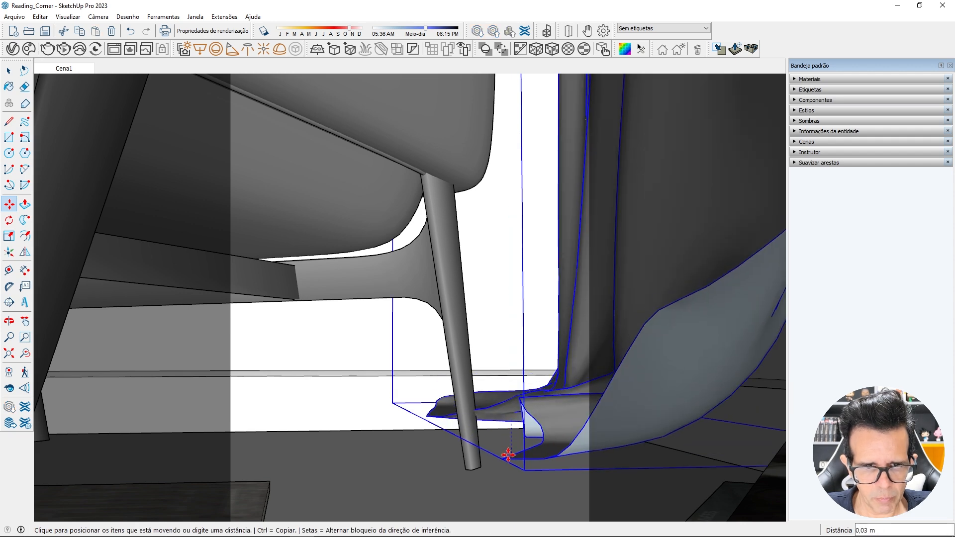
{"action": "left_click", "coordinate": [507, 473]}
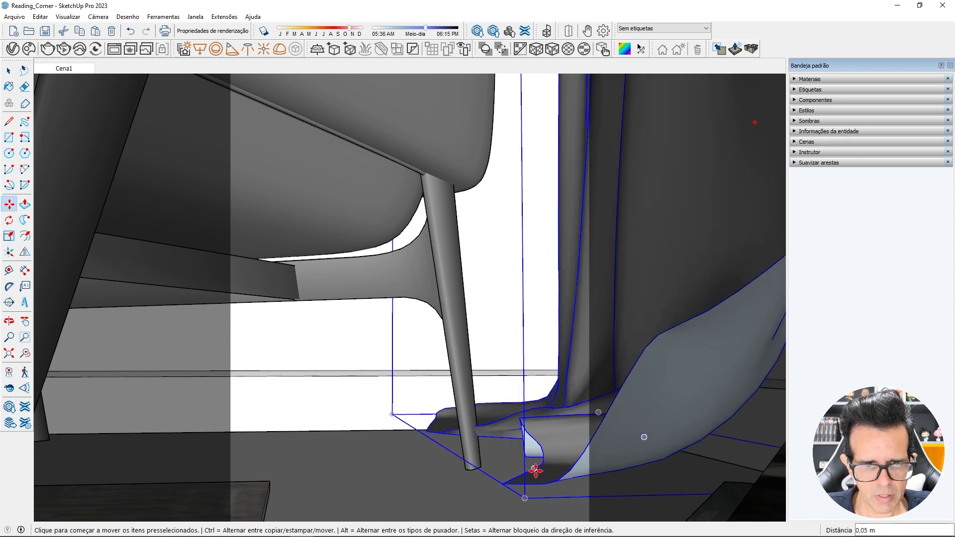
{"action": "middle_click_drag", "start_coordinate": [536, 469], "coordinate": [558, 475]}
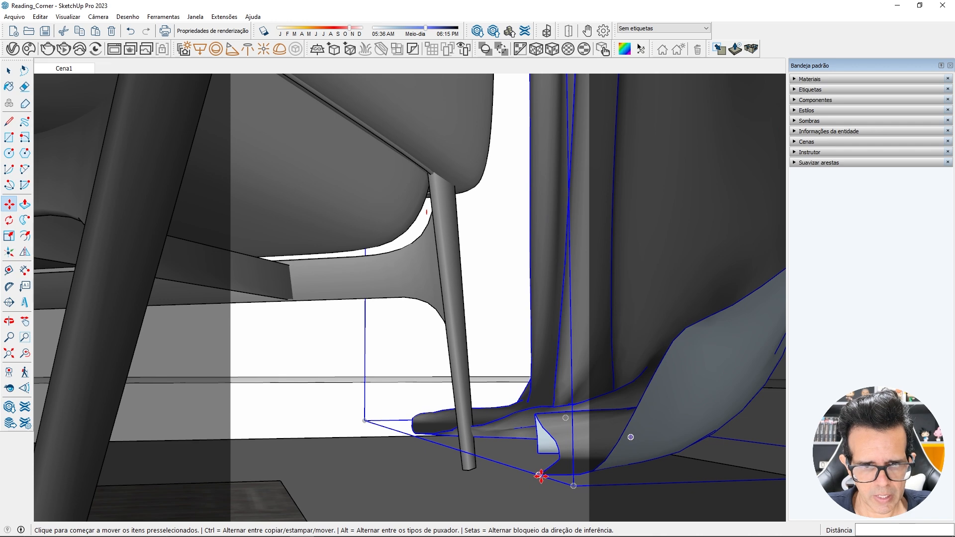
{"action": "left_click", "coordinate": [540, 476]}
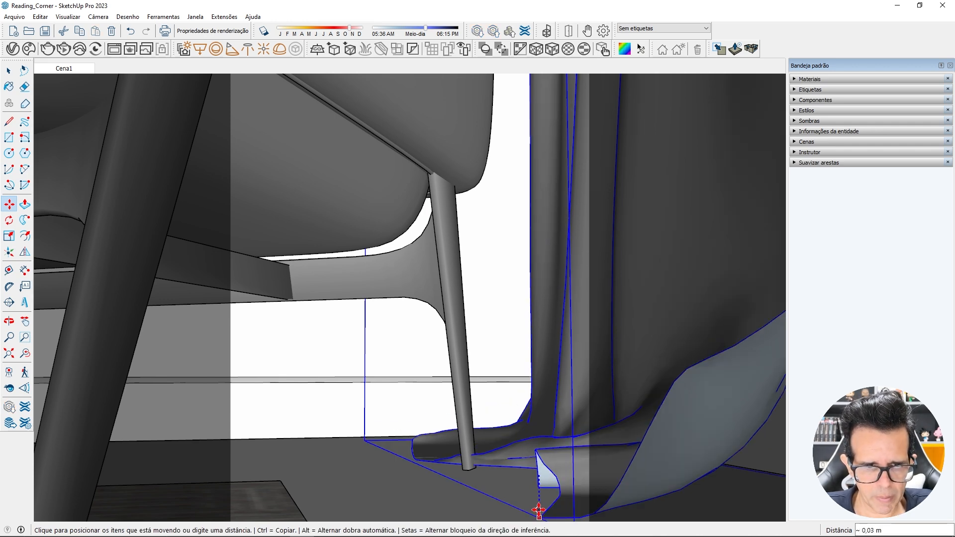
- Scale the curtain up uniformly by about 1.04 from its upper corner so its top reaches the ceiling
{"action": "scroll", "coordinate": [518, 445], "scroll_direction": "down", "scroll_amount": 5}
{"action": "middle_click_drag", "start_coordinate": [518, 446], "coordinate": [524, 414]}
{"action": "key", "text": "s"}
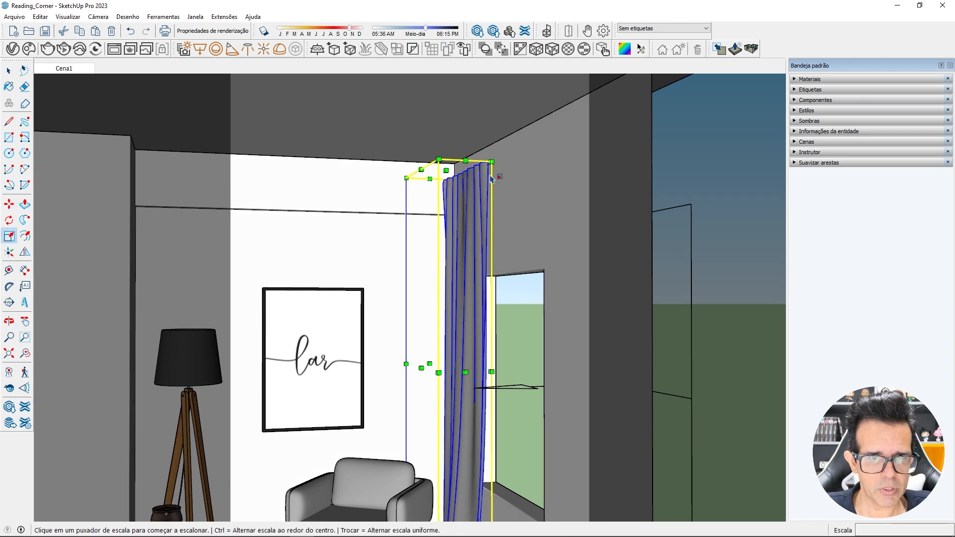
{"action": "left_click", "coordinate": [492, 161]}
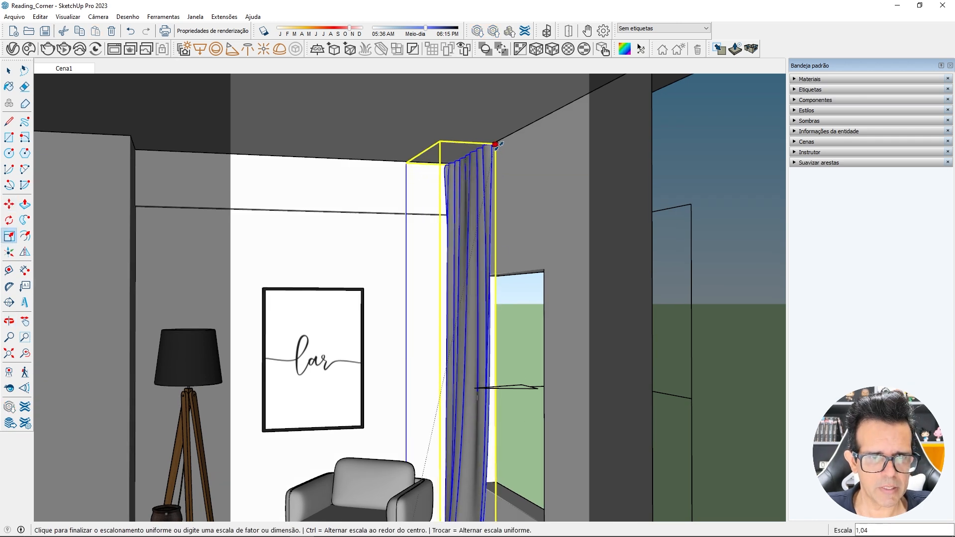
{"action": "left_click", "coordinate": [496, 144]}
{"action": "key", "text": "space"}
- Return to the Cena1 scene and start an interactive V-Ray render, placing the frame buffer window over the viewport
{"action": "scroll", "coordinate": [518, 228], "scroll_direction": "down", "scroll_amount": 4}
{"action": "middle_click_drag", "start_coordinate": [518, 229], "coordinate": [522, 277]}
{"action": "left_click", "coordinate": [72, 66]}
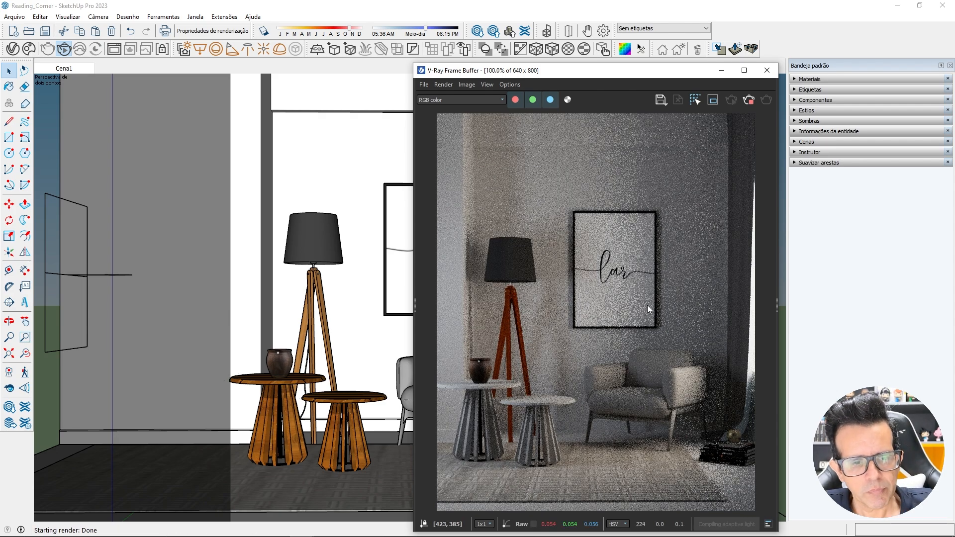
{"action": "left_click_drag", "start_coordinate": [596, 70], "coordinate": [483, 65]}
- Raise the Exposure correction in the V-Ray Frame Buffer layers to 3,204, and place the buffer beside the viewport furniture
{"action": "left_click", "coordinate": [661, 300]}
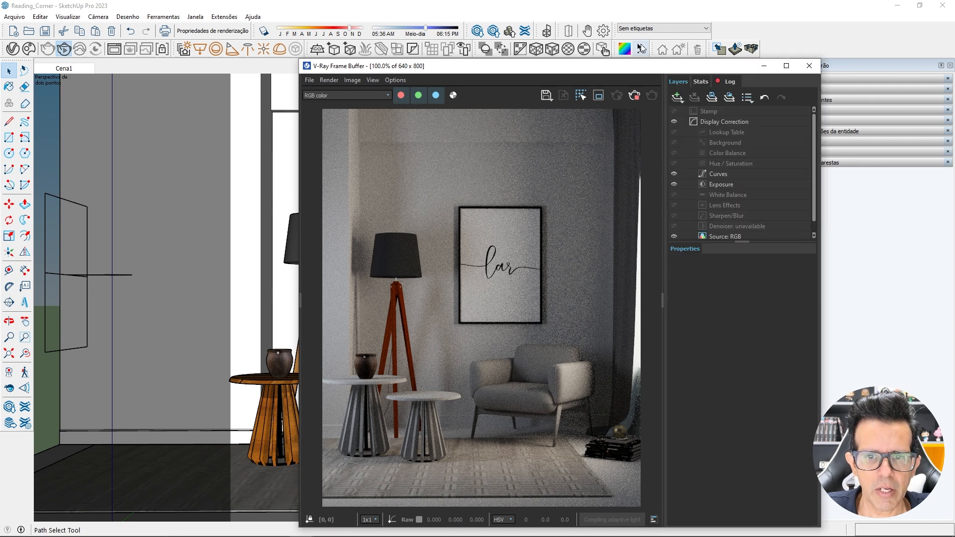
{"action": "left_click_drag", "start_coordinate": [628, 65], "coordinate": [577, 66]}
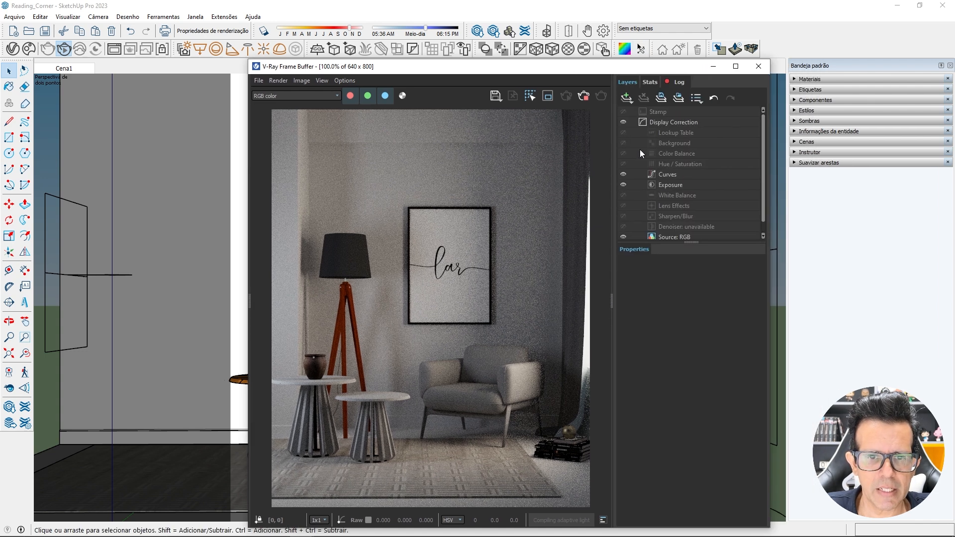
{"action": "left_click", "coordinate": [667, 188]}
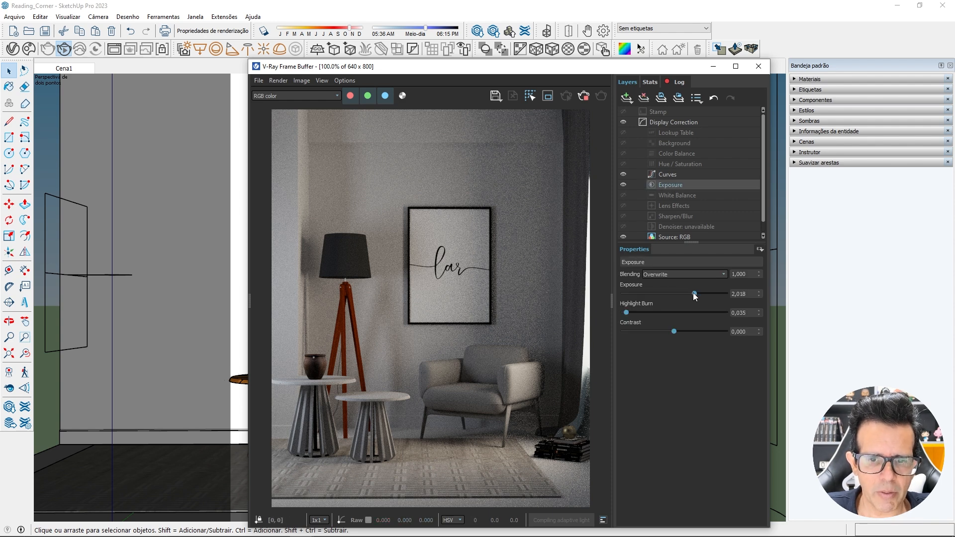
{"action": "left_click_drag", "start_coordinate": [694, 294], "coordinate": [706, 292]}
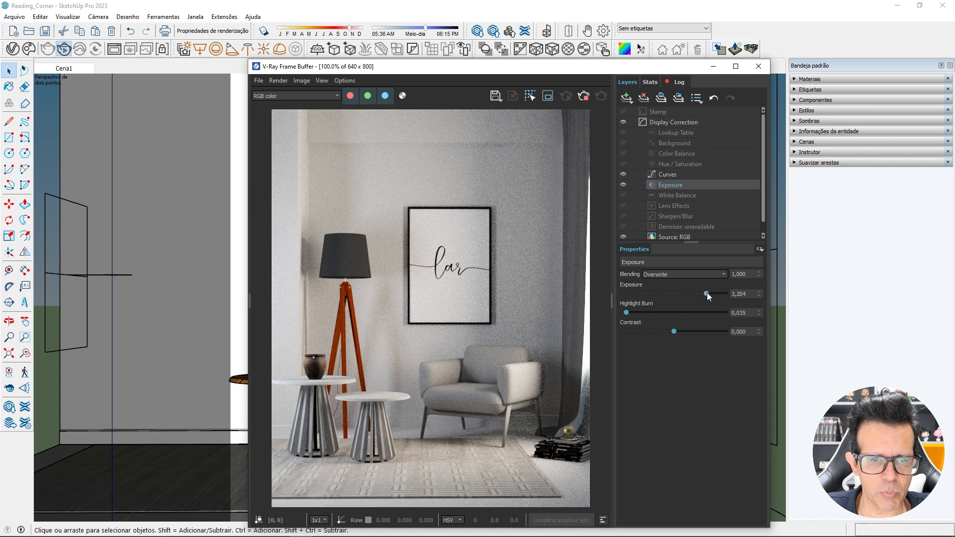
{"action": "left_click", "coordinate": [613, 299]}
{"action": "left_click_drag", "start_coordinate": [449, 69], "coordinate": [615, 72]}
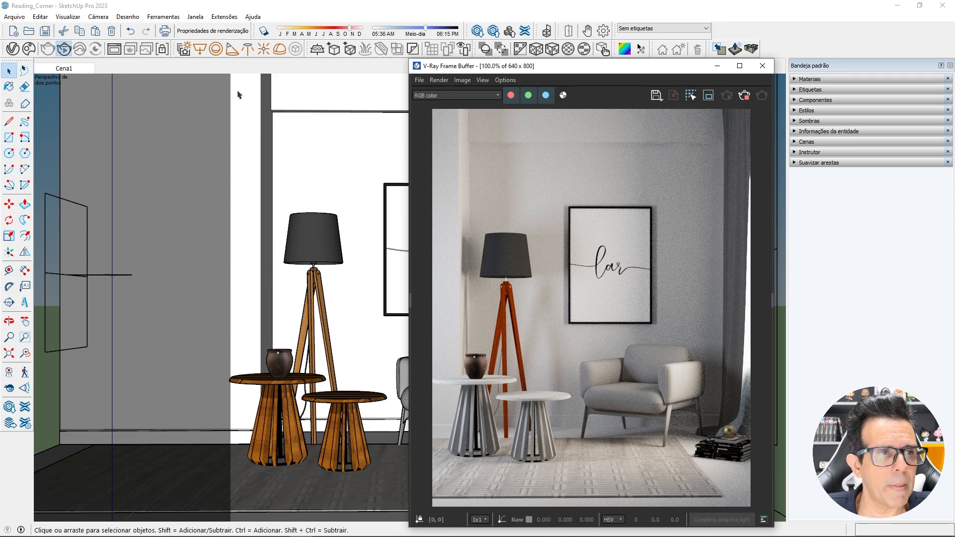
- Lock the V-Ray camera orientation, navigate the model to test the lock, and return to the Cena1 scene
{"action": "left_click", "coordinate": [162, 48]}
{"action": "scroll", "coordinate": [385, 204], "scroll_direction": "up", "scroll_amount": 3}
{"action": "mouse_move", "coordinate": [381, 203]}
{"action": "middle_mouse_down"}
{"action": "mouse_move", "coordinate": [371, 219]}
{"action": "mouse_move", "coordinate": [440, 213]}
{"action": "middle_mouse_up"}
{"action": "scroll", "coordinate": [440, 214], "scroll_direction": "up", "scroll_amount": 1}
{"action": "scroll", "coordinate": [311, 155], "scroll_direction": "up", "scroll_amount": 4}
{"action": "middle_click_drag", "start_coordinate": [262, 136], "coordinate": [423, 158]}
{"action": "scroll", "coordinate": [217, 143], "scroll_direction": "up", "scroll_amount": 1}
{"action": "scroll", "coordinate": [202, 145], "scroll_direction": "up", "scroll_amount": 2}
{"action": "mouse_move", "coordinate": [203, 145]}
{"action": "middle_mouse_down"}
{"action": "mouse_move", "coordinate": [292, 164]}
{"action": "mouse_move", "coordinate": [347, 145]}
{"action": "mouse_move", "coordinate": [295, 146]}
{"action": "middle_mouse_up"}
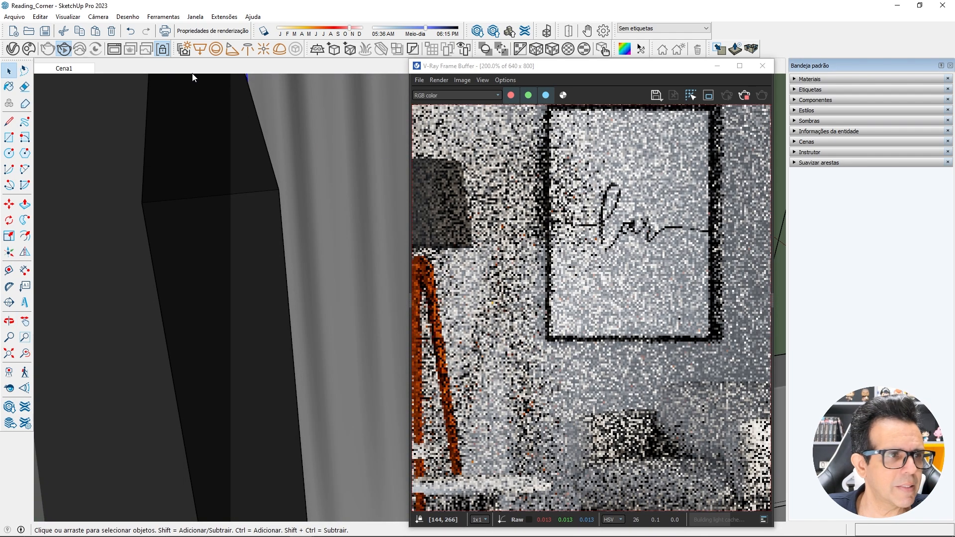
{"action": "left_click", "coordinate": [72, 68]}
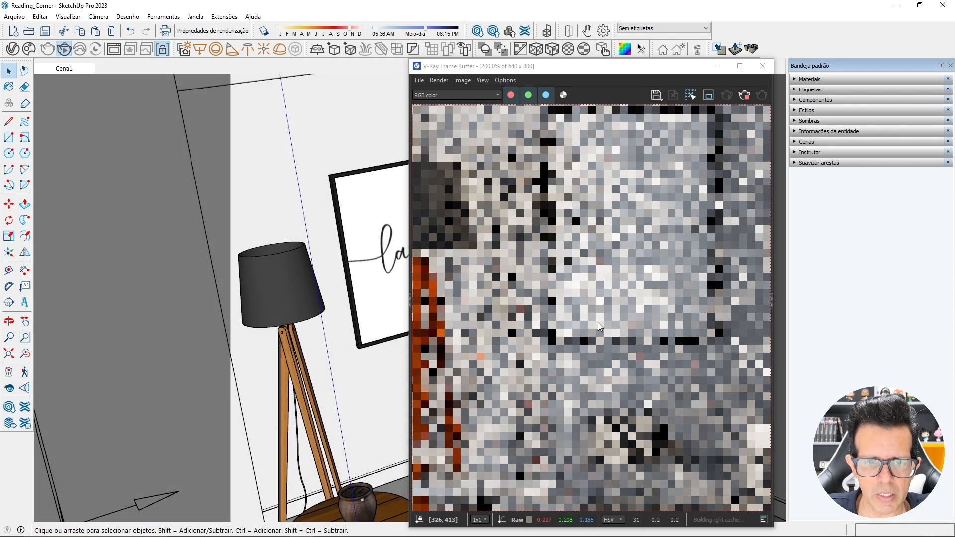
{"action": "scroll", "coordinate": [604, 333], "scroll_direction": "down", "scroll_amount": 1}
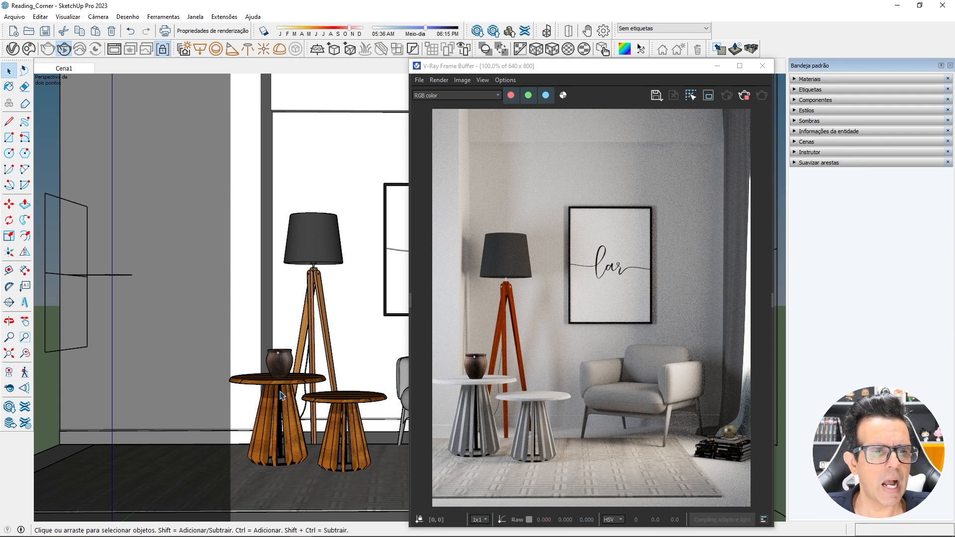
- Close the V-Ray Frame Buffer and examine the textures of the wooden side tables and the pot up close
{"action": "scroll", "coordinate": [330, 343], "scroll_direction": "up", "scroll_amount": 10}
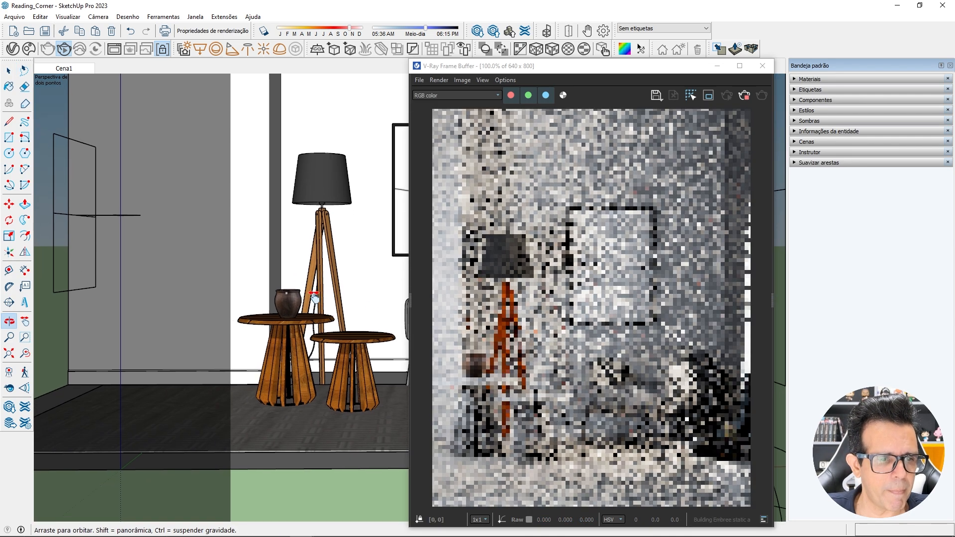
{"action": "scroll", "coordinate": [318, 340], "scroll_direction": "up", "scroll_amount": 3}
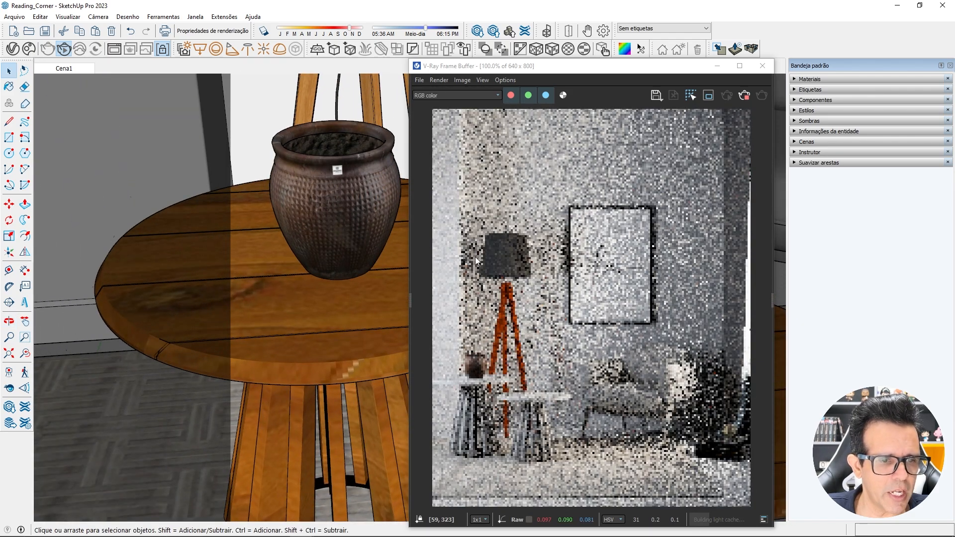
{"action": "left_click", "coordinate": [763, 65]}
{"action": "scroll", "coordinate": [439, 252], "scroll_direction": "up", "scroll_amount": 5}
{"action": "scroll", "coordinate": [459, 282], "scroll_direction": "up", "scroll_amount": 5}
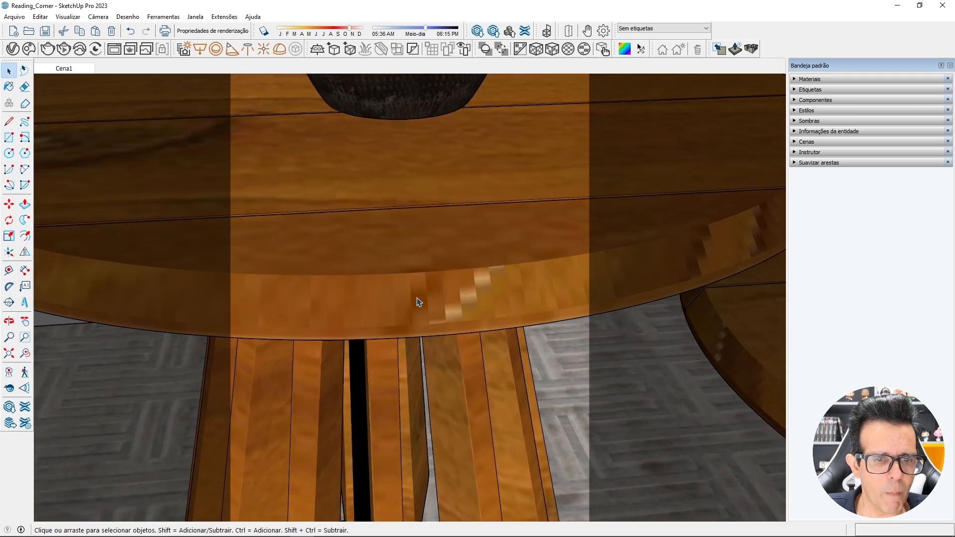
{"action": "middle_click_drag", "start_coordinate": [458, 288], "coordinate": [791, 248]}
{"action": "middle_click_drag", "start_coordinate": [528, 291], "coordinate": [469, 333]}
{"action": "scroll", "coordinate": [486, 302], "scroll_direction": "down", "scroll_amount": 4}
{"action": "scroll", "coordinate": [488, 306], "scroll_direction": "down", "scroll_amount": 6}
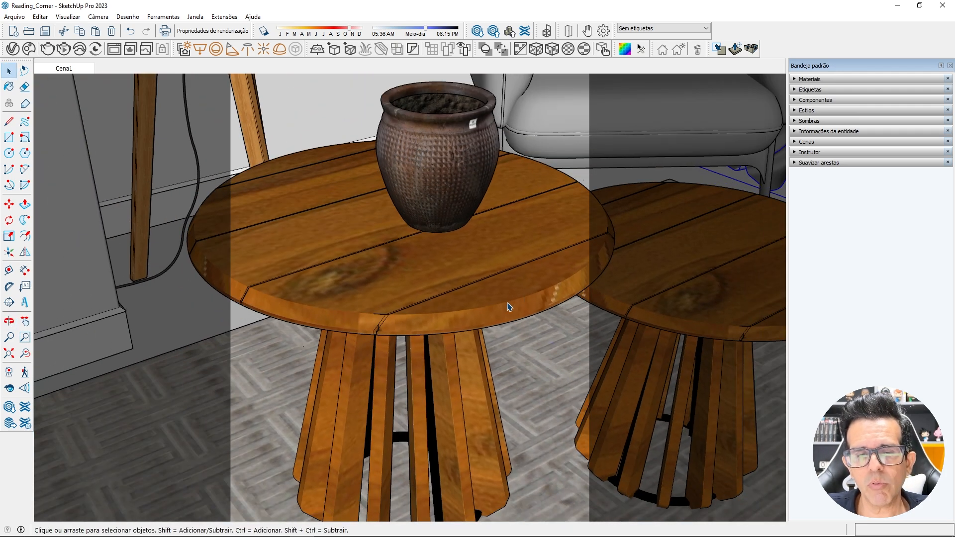
{"action": "scroll", "coordinate": [353, 203], "scroll_direction": "up", "scroll_amount": 6}
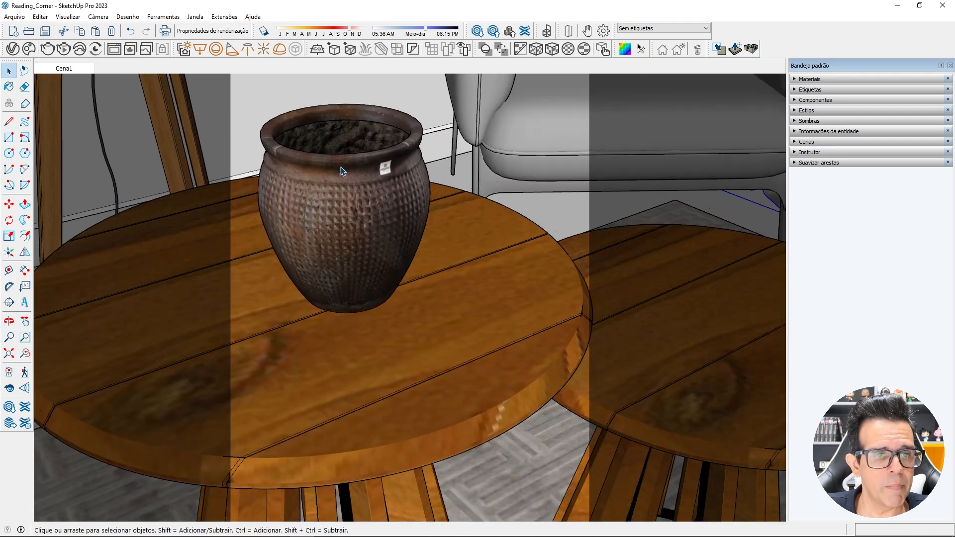
{"action": "middle_click_drag", "start_coordinate": [319, 264], "coordinate": [522, 222]}
{"action": "left_click_drag", "start_coordinate": [522, 222], "coordinate": [400, 306]}
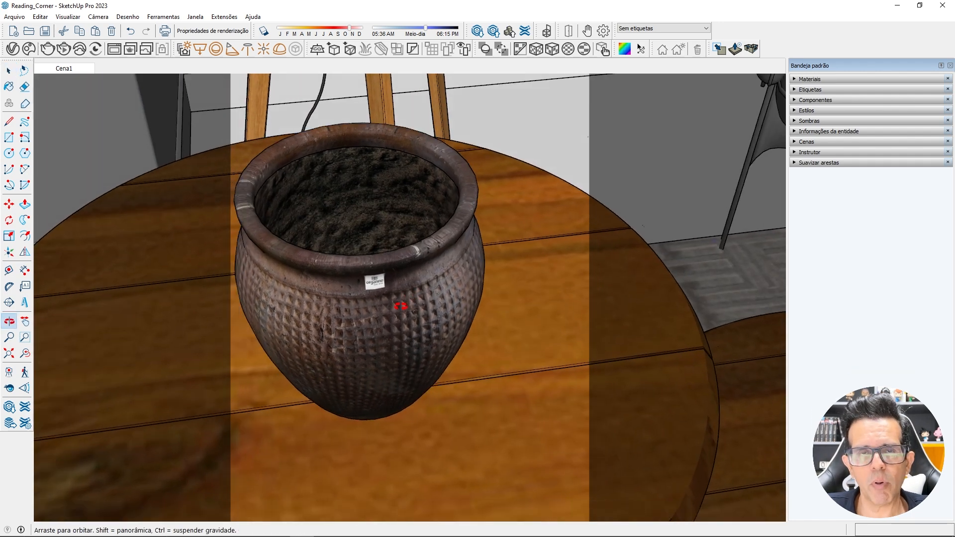
{"action": "key", "text": "space"}
{"action": "scroll", "coordinate": [423, 288], "scroll_direction": "down", "scroll_amount": 5}
{"action": "scroll", "coordinate": [448, 266], "scroll_direction": "up", "scroll_amount": 1}
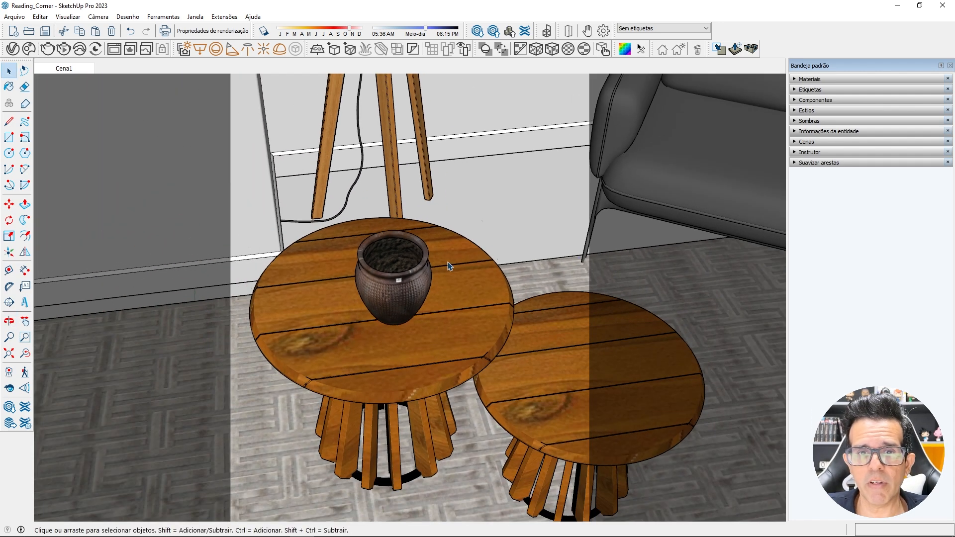
{"action": "scroll", "coordinate": [448, 266], "scroll_direction": "down", "scroll_amount": 1}
- Sample the Slaughterhouse Angels book's cp9 material, unlock its texture proportions and set the texture height to about 0,03 m
{"action": "middle_click_drag", "start_coordinate": [464, 268], "coordinate": [154, 293], "text": "shift"}
{"action": "middle_click_drag", "start_coordinate": [487, 301], "coordinate": [218, 278], "text": "shift"}
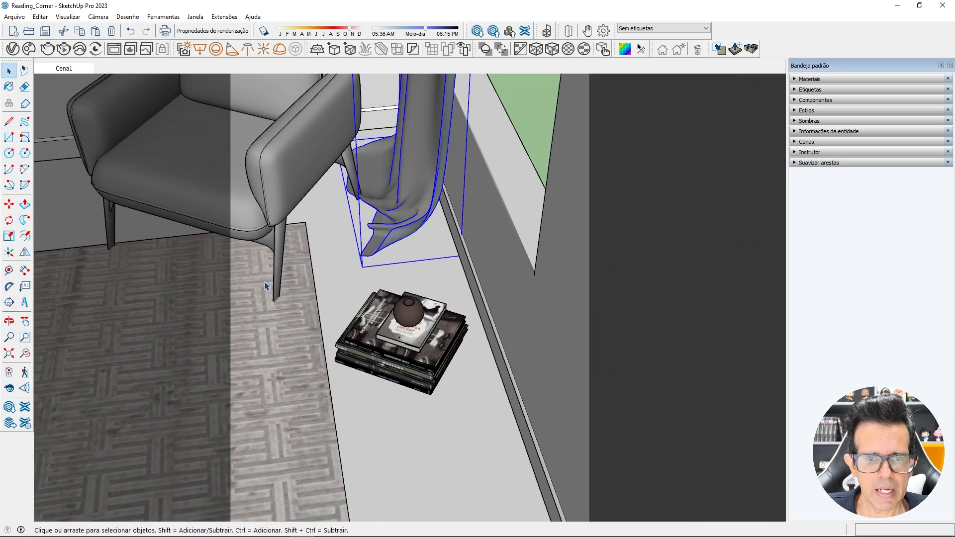
{"action": "scroll", "coordinate": [405, 340], "scroll_direction": "up", "scroll_amount": 6}
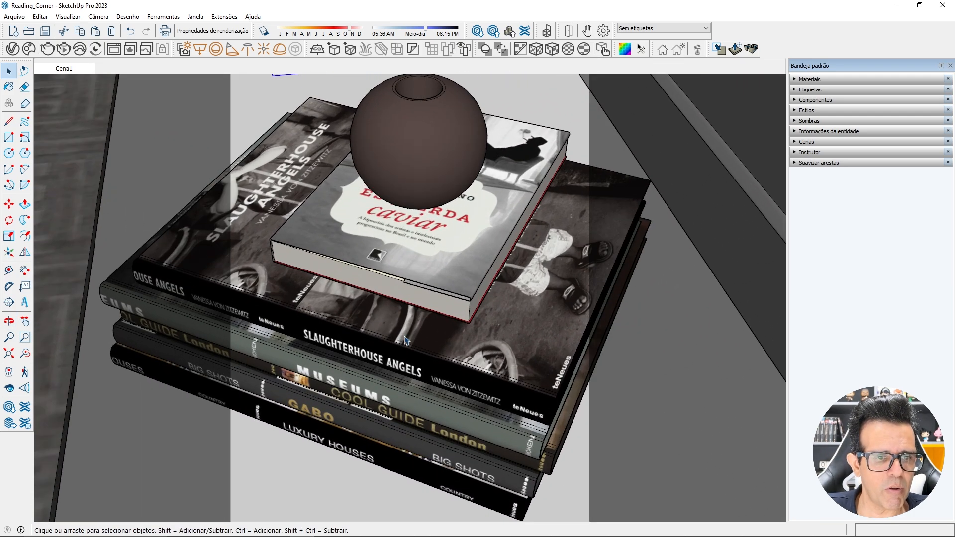
{"action": "scroll", "coordinate": [405, 341], "scroll_direction": "down", "scroll_amount": 2}
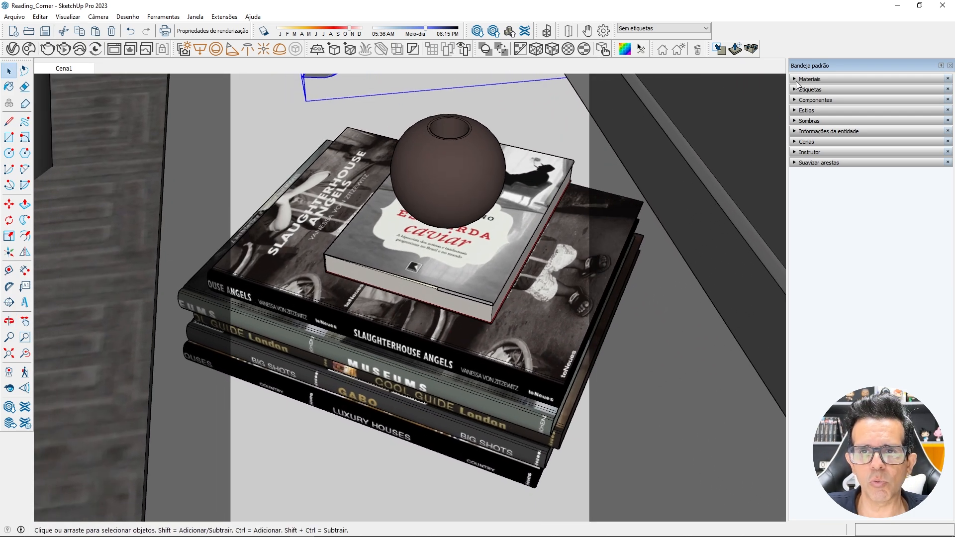
{"action": "left_click", "coordinate": [796, 80]}
{"action": "left_click", "coordinate": [947, 129]}
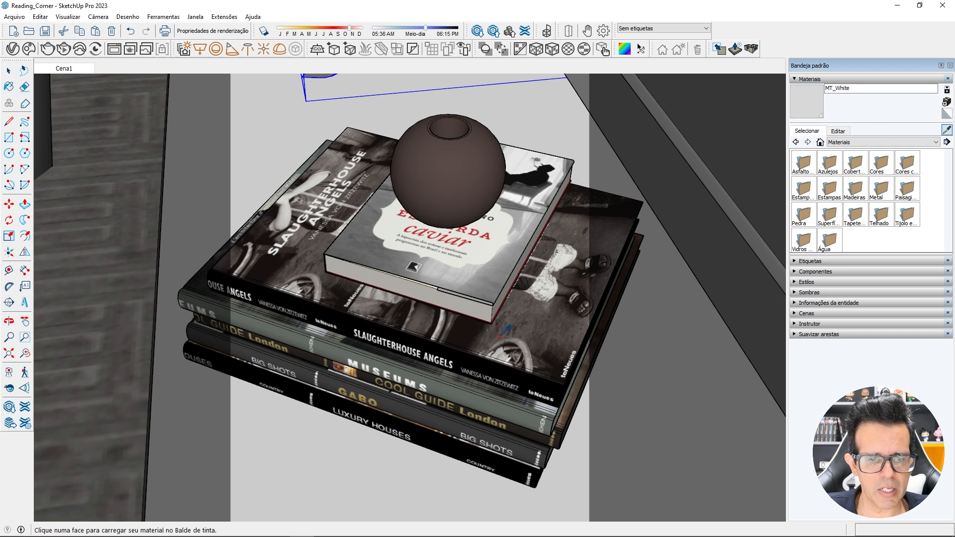
{"action": "left_click", "coordinate": [500, 336]}
{"action": "left_click", "coordinate": [840, 132]}
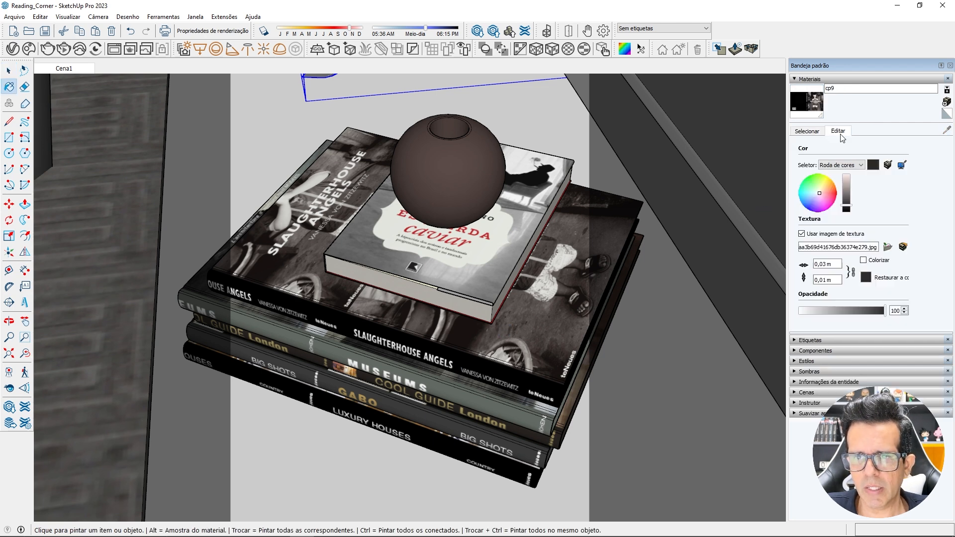
{"action": "left_click", "coordinate": [830, 280]}
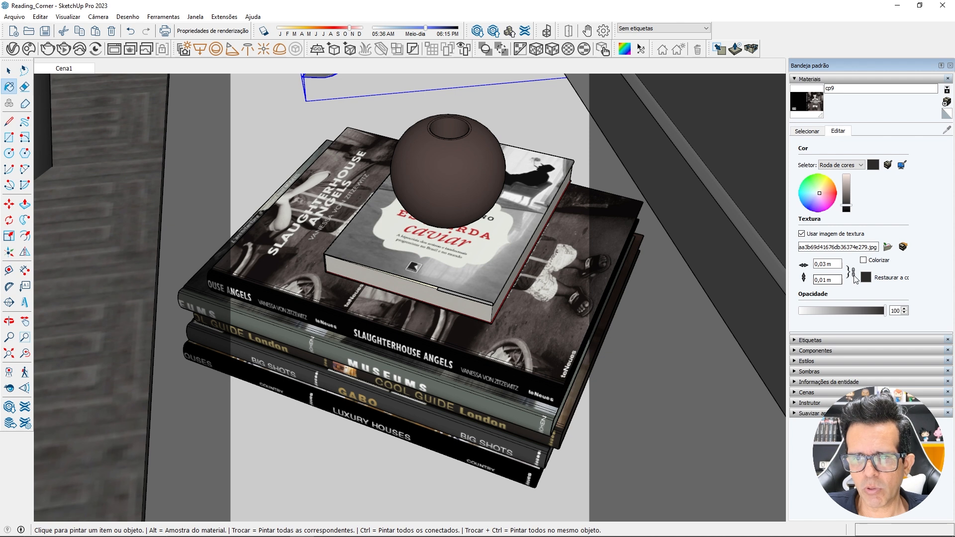
{"action": "left_click", "coordinate": [852, 274]}
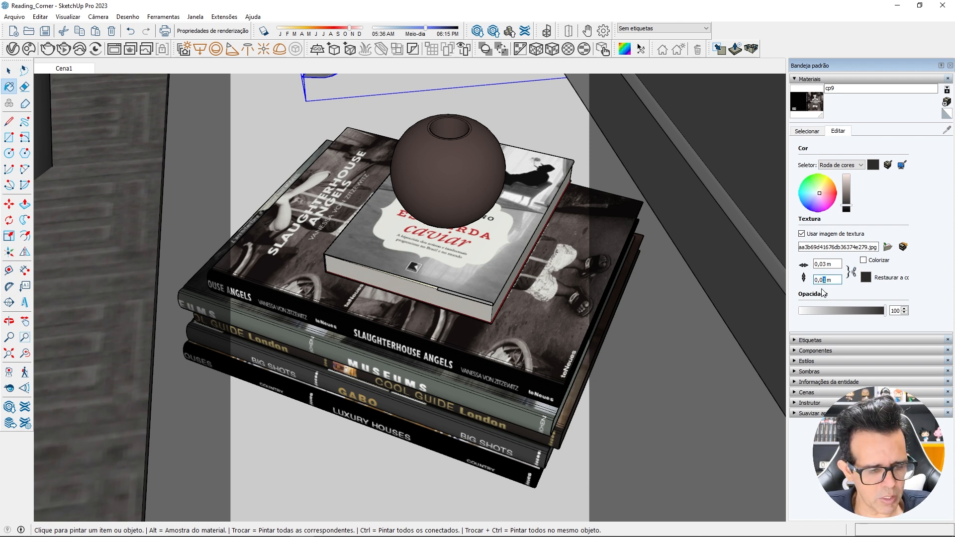
{"action": "key", "text": "Return"}
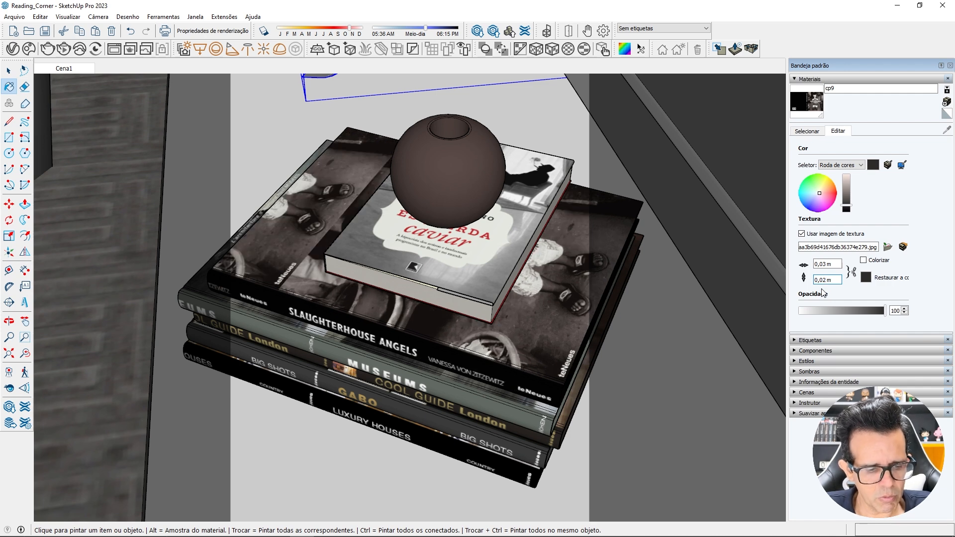
{"action": "type", "text": "4"}
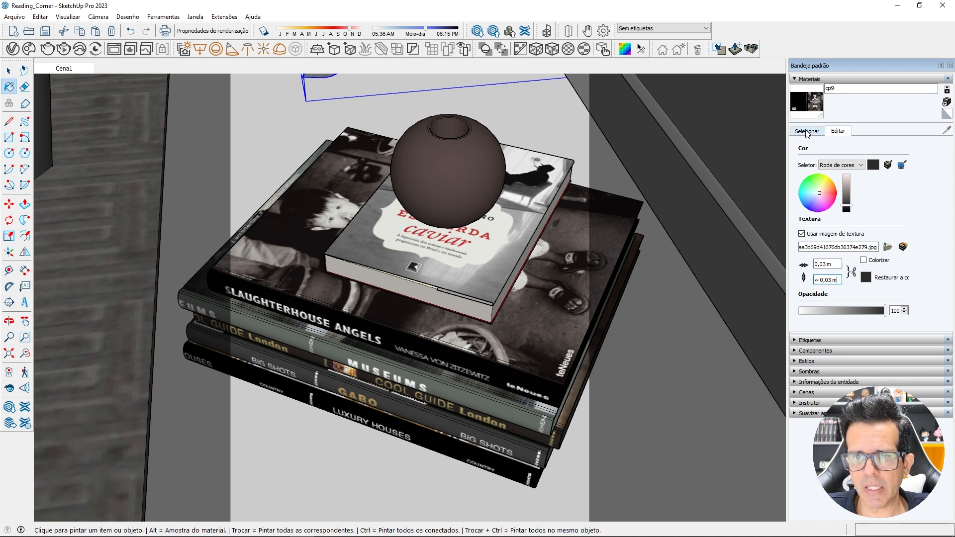
- Sample the Museums book's cp2 material, unlock its texture proportions and set the texture height to 0,0254 m
{"action": "left_click", "coordinate": [517, 377], "text": "alt"}
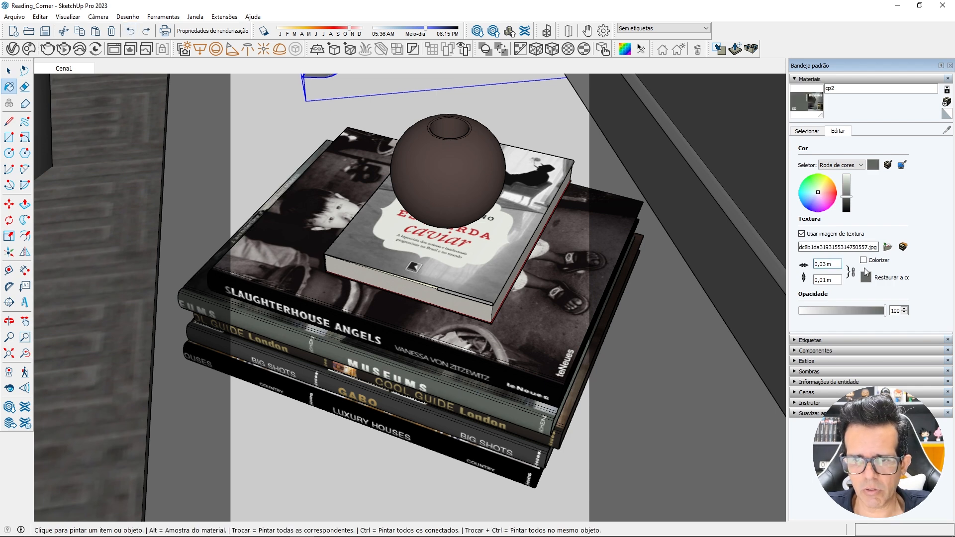
{"action": "left_click", "coordinate": [829, 280]}
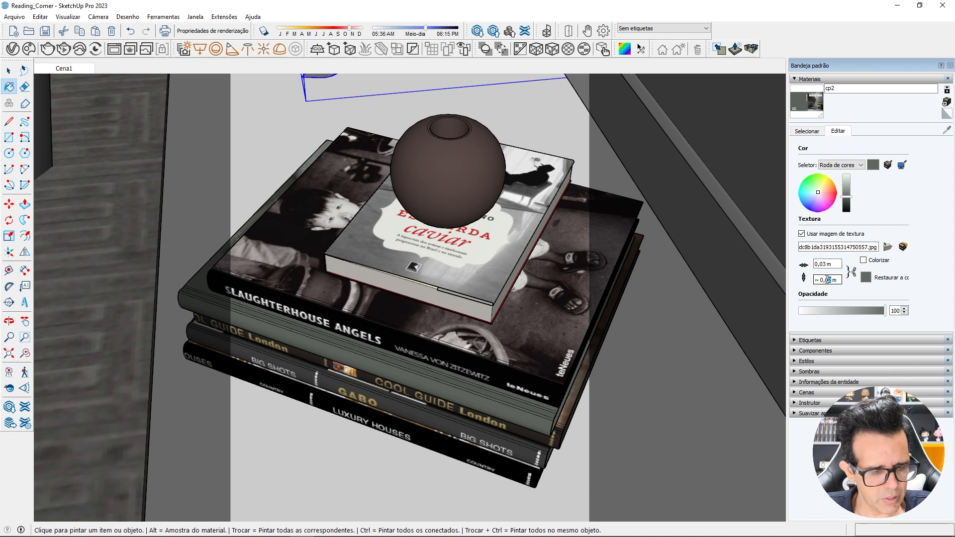
{"action": "type", "text": "3"}
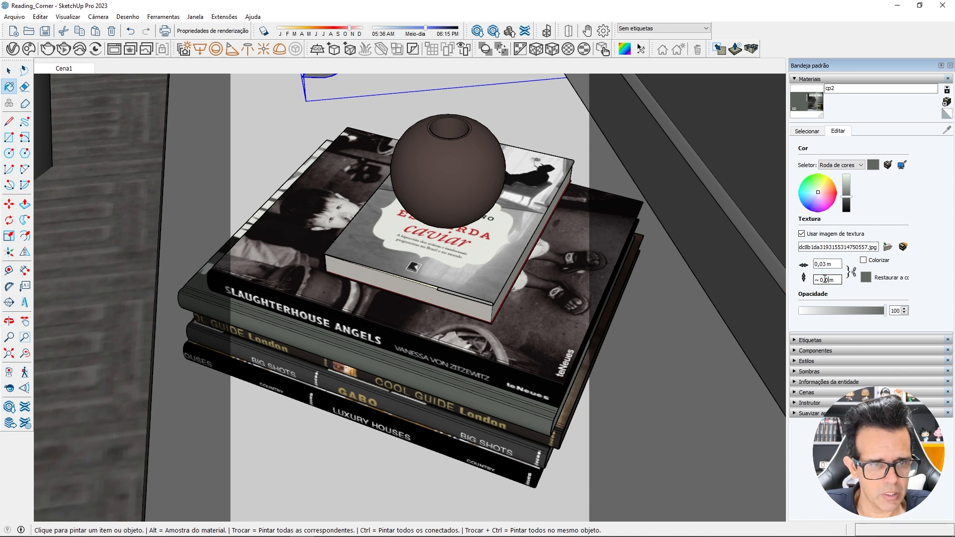
{"action": "type", "text": "254"}
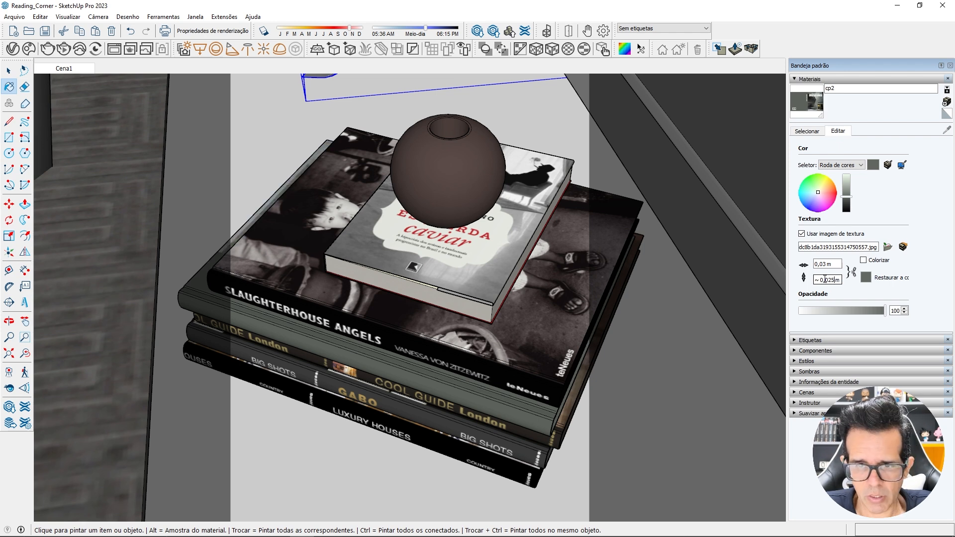
{"action": "key", "text": "Return"}
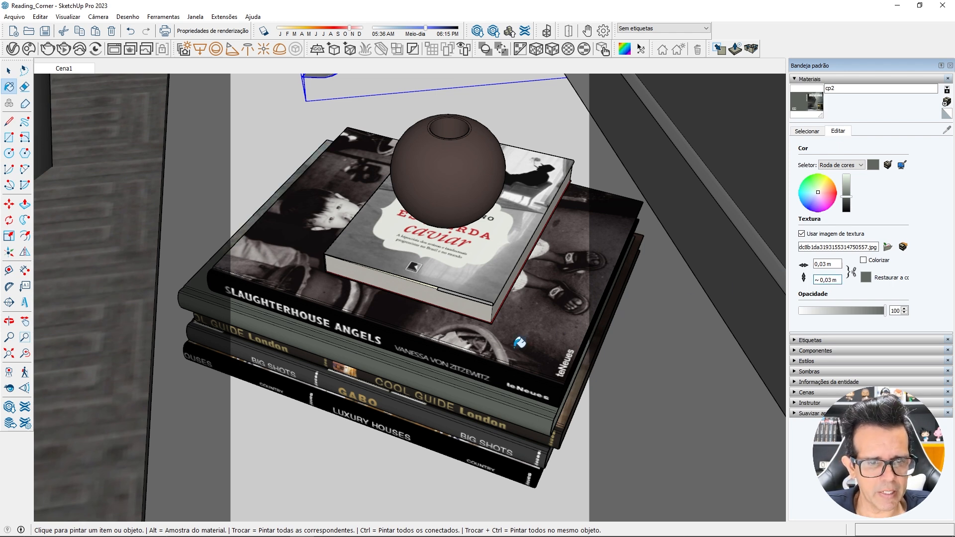
- Sample the Cool Guide London book's cp8 material, set its unlocked texture height to 0,0254 m and lock the proportions again
{"action": "scroll", "coordinate": [487, 290], "scroll_direction": "up", "scroll_amount": 6}
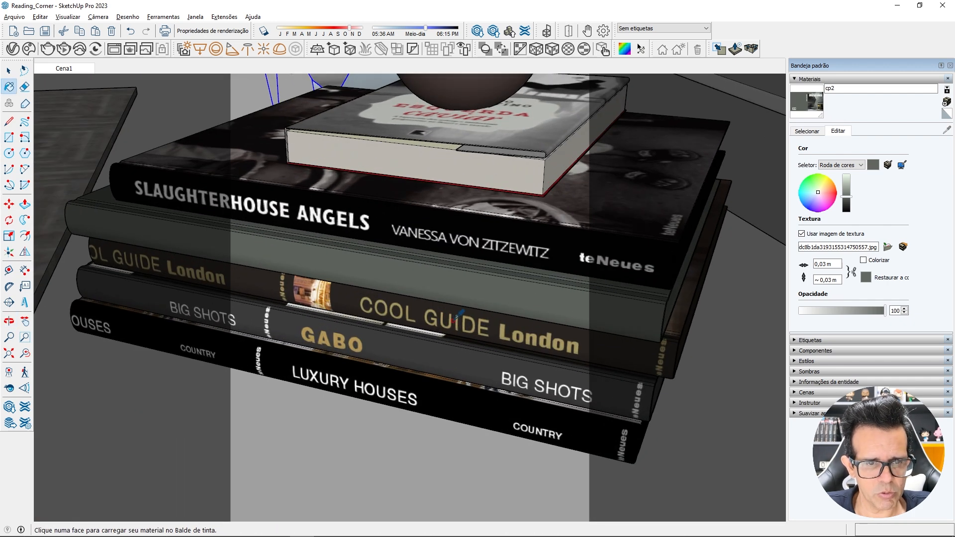
{"action": "left_click", "coordinate": [686, 318], "text": "alt"}
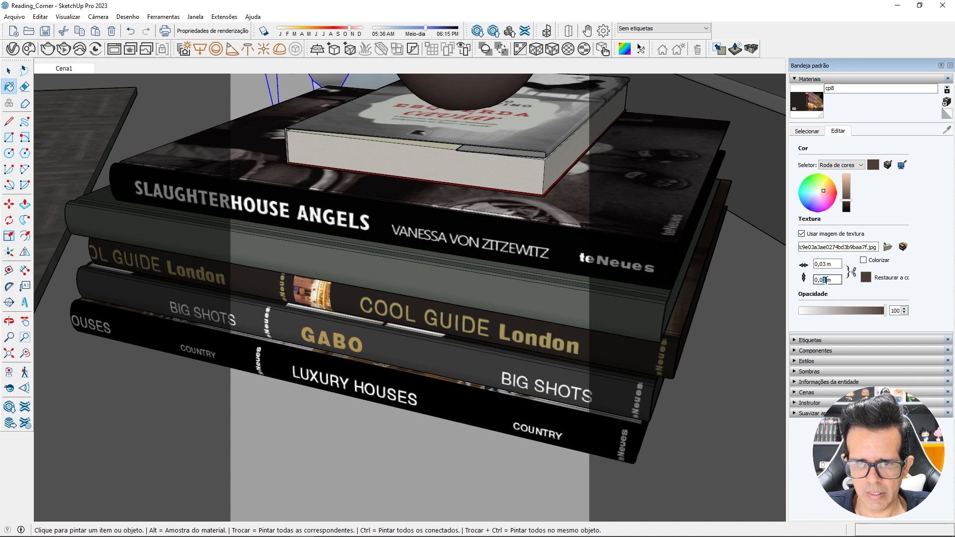
{"action": "key", "text": "Return"}
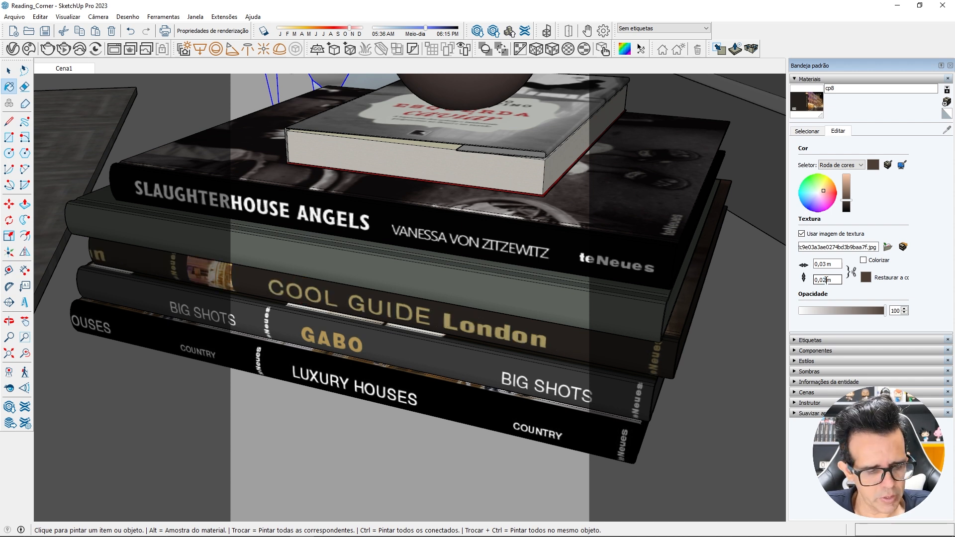
{"action": "type", "text": "54"}
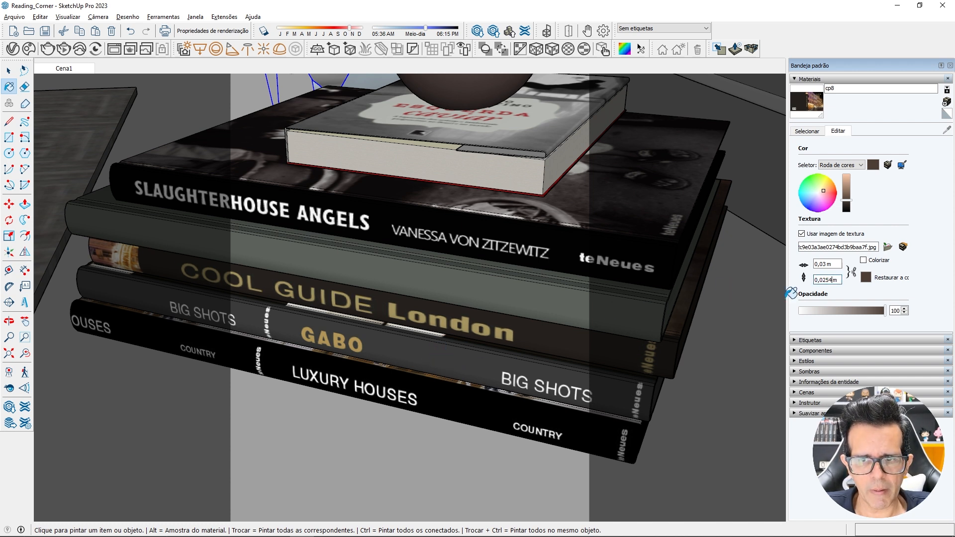
{"action": "left_click", "coordinate": [851, 272]}
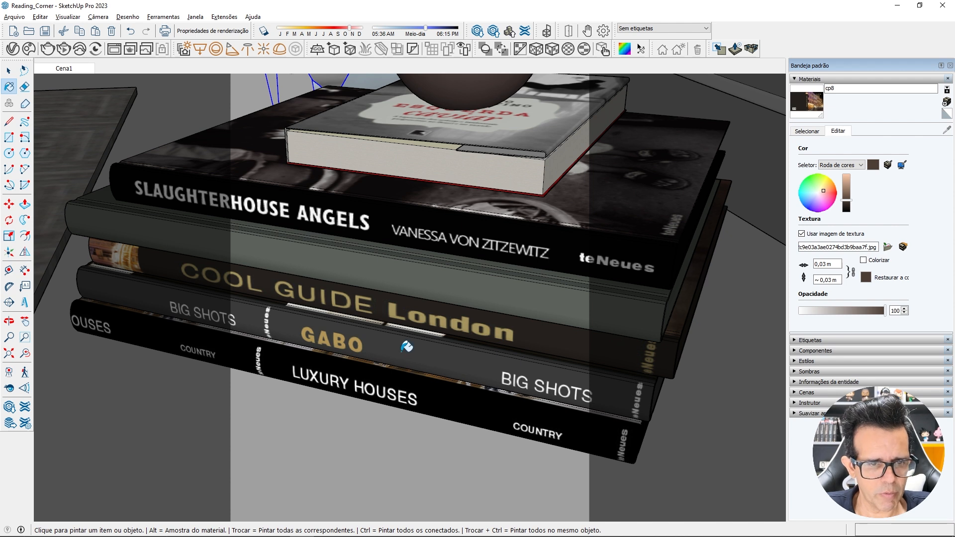
- Sample the Big Shots book's cp3 material, unlock its texture proportions and set the texture height to 0,0254 m
{"action": "key", "text": "alt"}
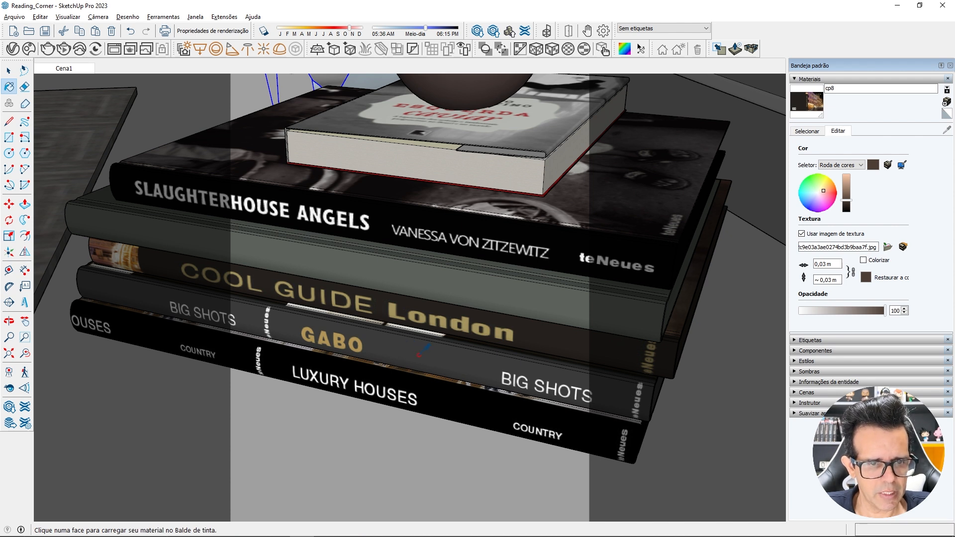
{"action": "left_click", "coordinate": [561, 350], "text": "alt"}
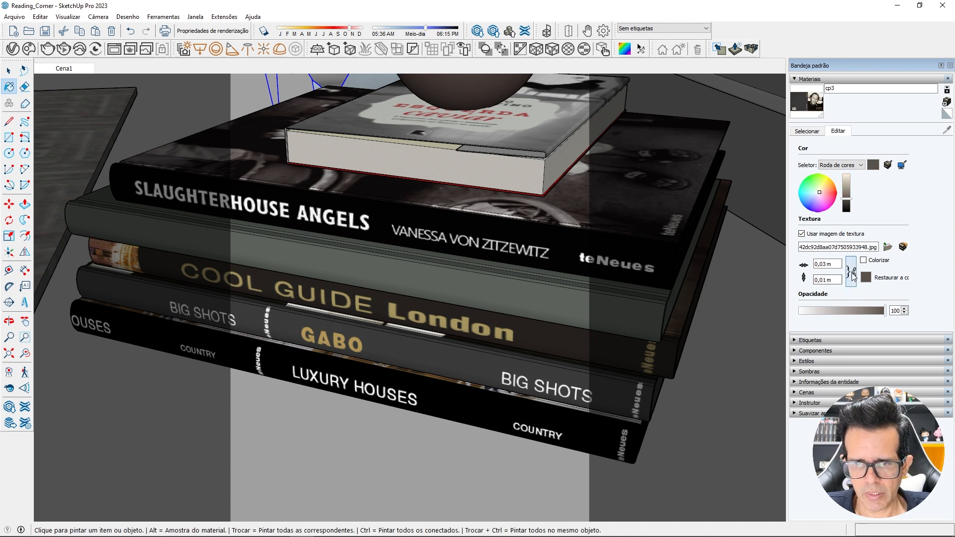
{"action": "left_click", "coordinate": [824, 280]}
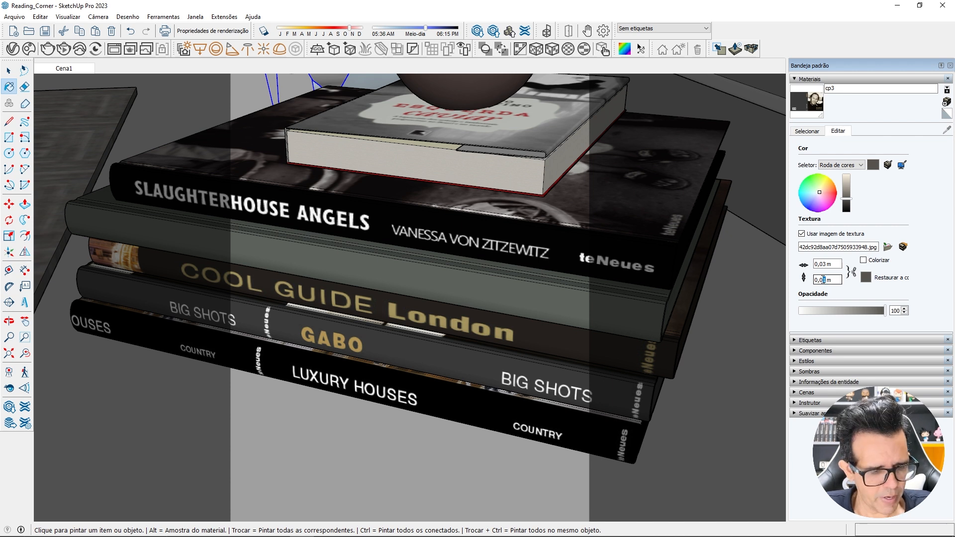
{"action": "type", "text": "254"}
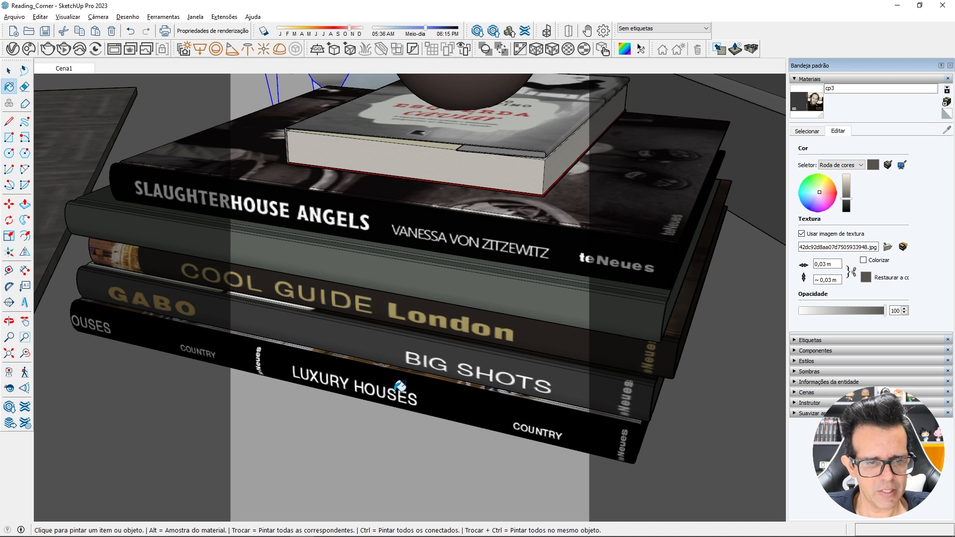
- Sample the Luxury Houses book's cp5 material, unlock its texture proportions and set the texture height to about 0,03 m
{"action": "key", "text": "space"}
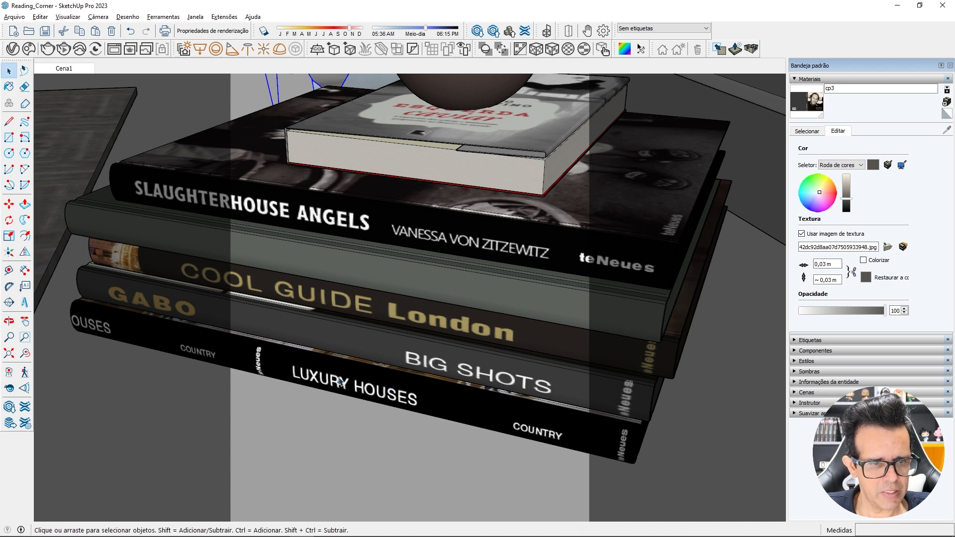
{"action": "left_click", "coordinate": [339, 382]}
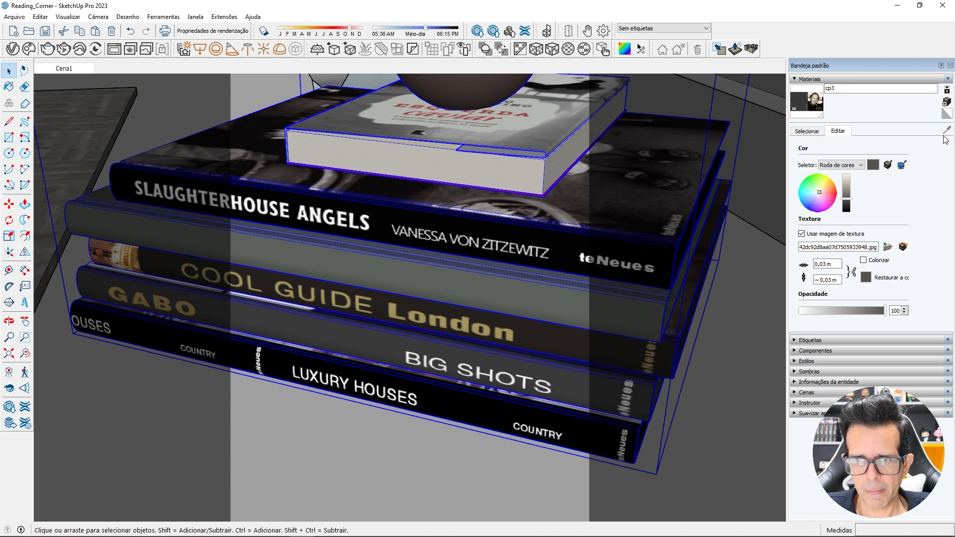
{"action": "left_click", "coordinate": [807, 131]}
{"action": "left_click", "coordinate": [946, 129]}
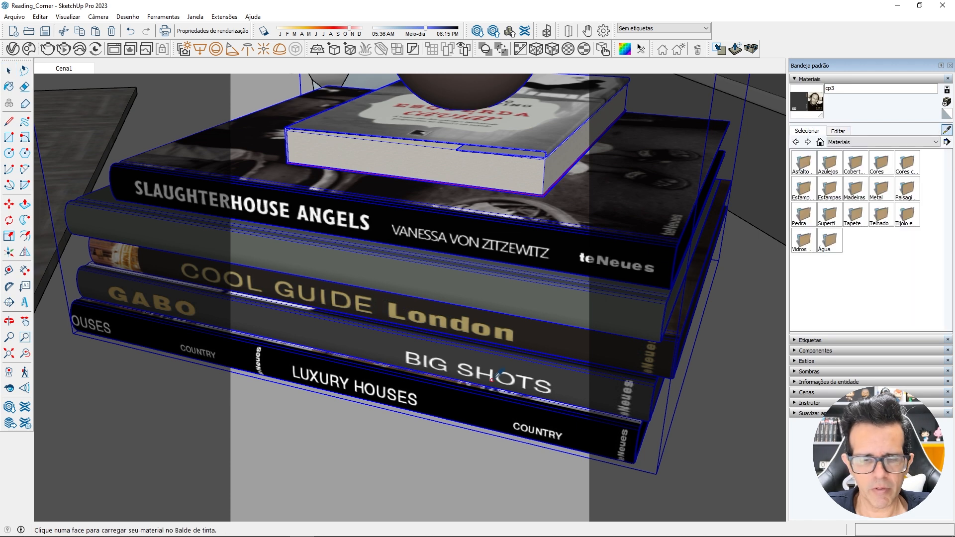
{"action": "left_click", "coordinate": [409, 397]}
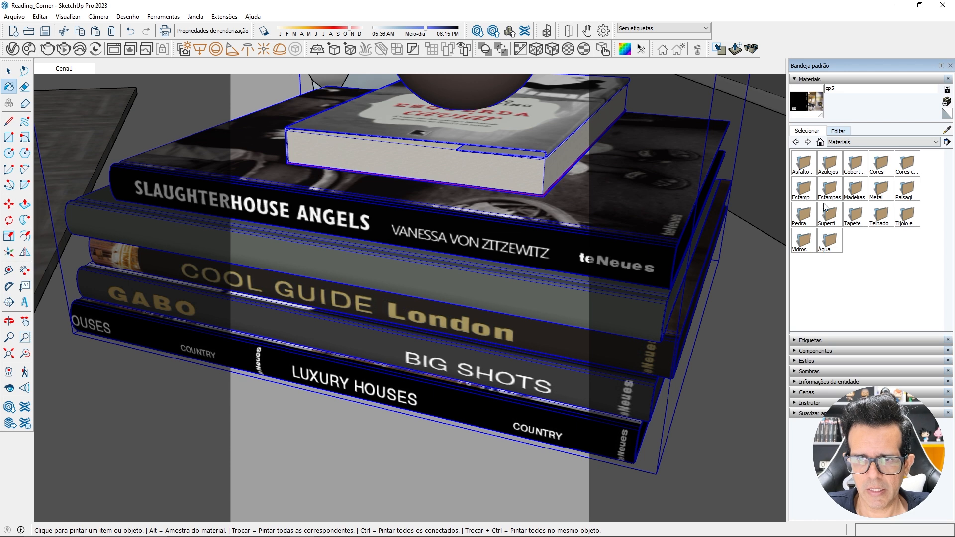
{"action": "left_click", "coordinate": [838, 132]}
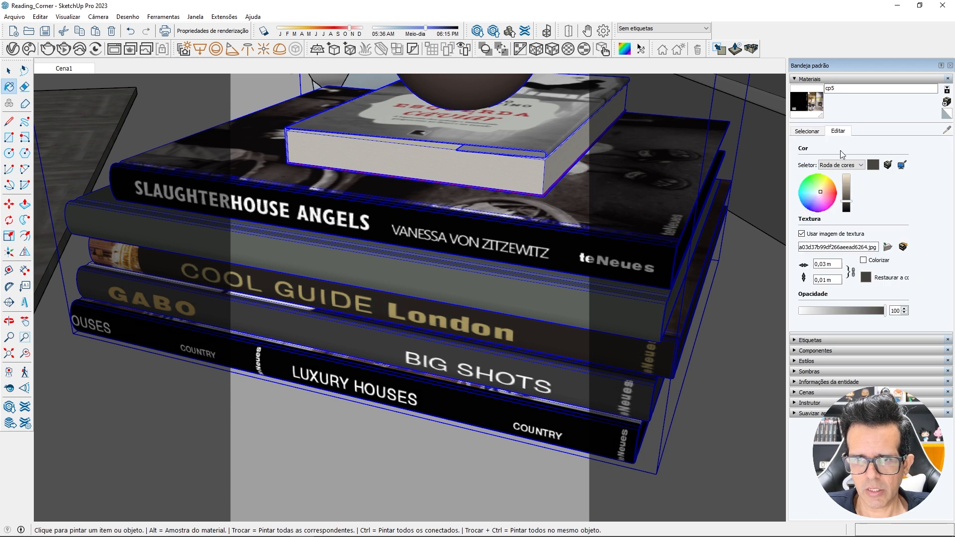
{"action": "left_click", "coordinate": [852, 273]}
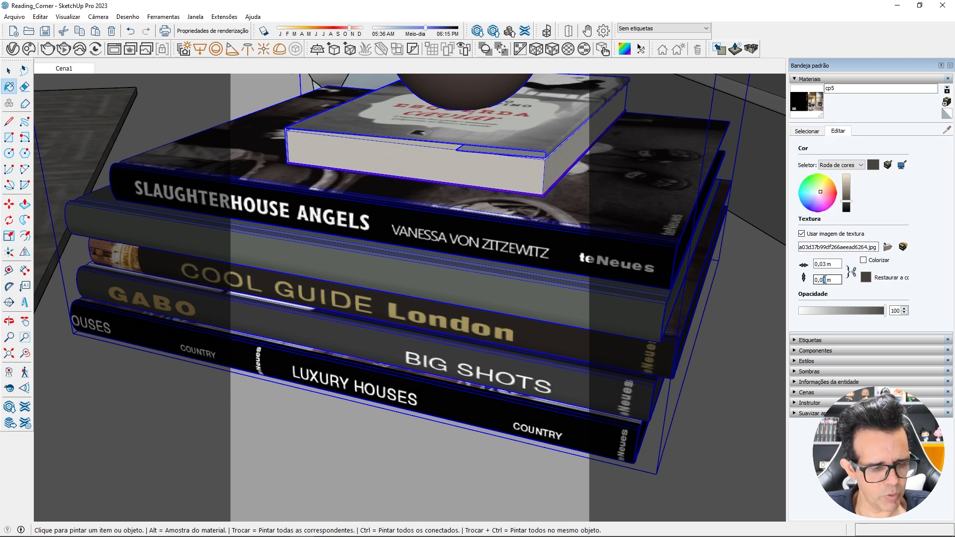
{"action": "type", "text": "255"}
{"action": "key", "text": "Return"}
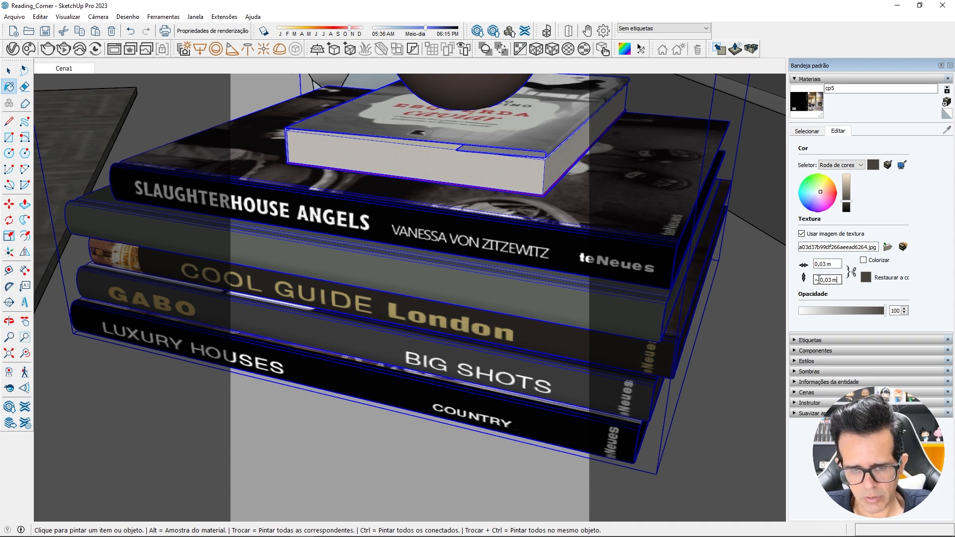
- Deselect the book stack and inspect its corrected covers and the surrounding armchair and side tables from several angles
{"action": "scroll", "coordinate": [516, 341], "scroll_direction": "down", "scroll_amount": 6}
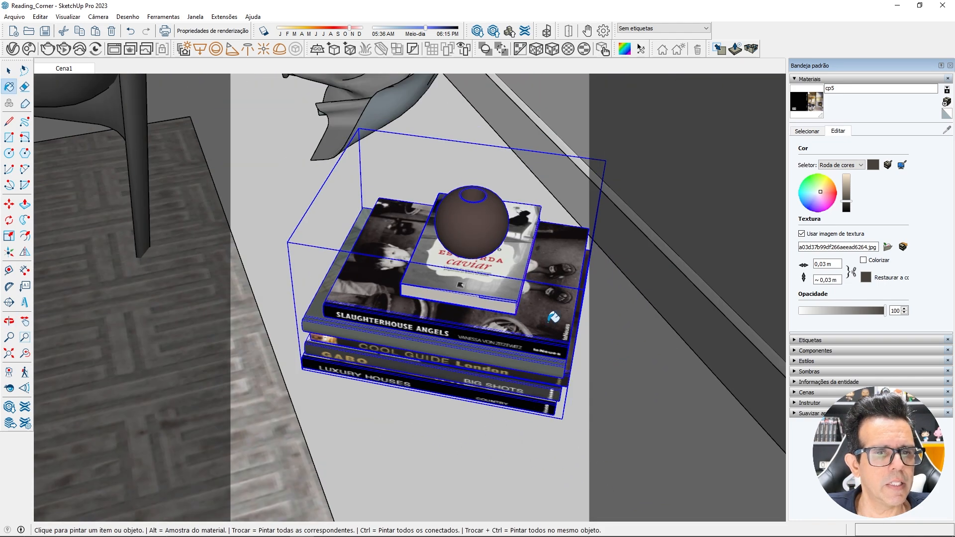
{"action": "middle_click_drag", "start_coordinate": [551, 318], "coordinate": [407, 336]}
{"action": "key", "text": "space"}
{"action": "scroll", "coordinate": [497, 390], "scroll_direction": "down", "scroll_amount": 2}
{"action": "left_click", "coordinate": [508, 412]}
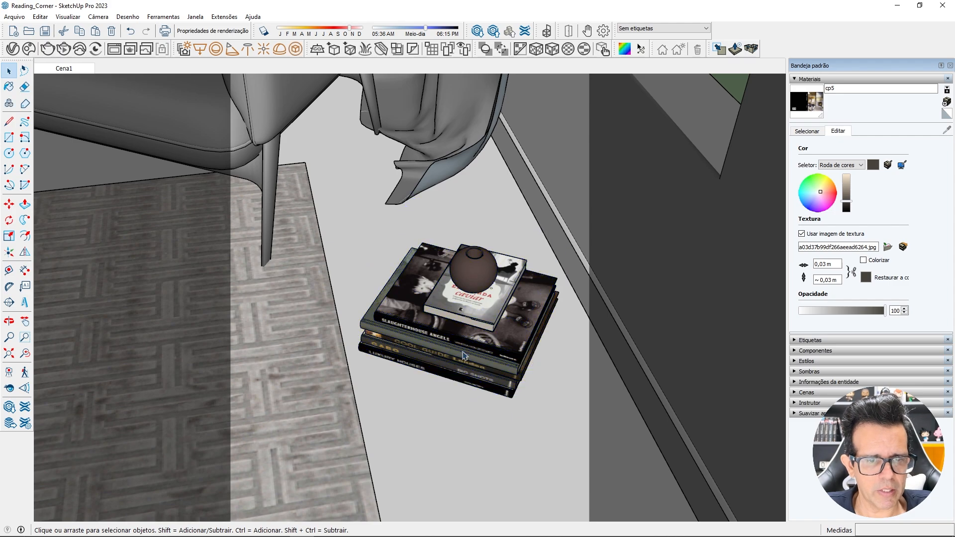
{"action": "scroll", "coordinate": [467, 327], "scroll_direction": "up", "scroll_amount": 2}
{"action": "middle_click_drag", "start_coordinate": [467, 330], "coordinate": [441, 343]}
{"action": "scroll", "coordinate": [442, 343], "scroll_direction": "up", "scroll_amount": 1}
{"action": "scroll", "coordinate": [442, 344], "scroll_direction": "down", "scroll_amount": 5}
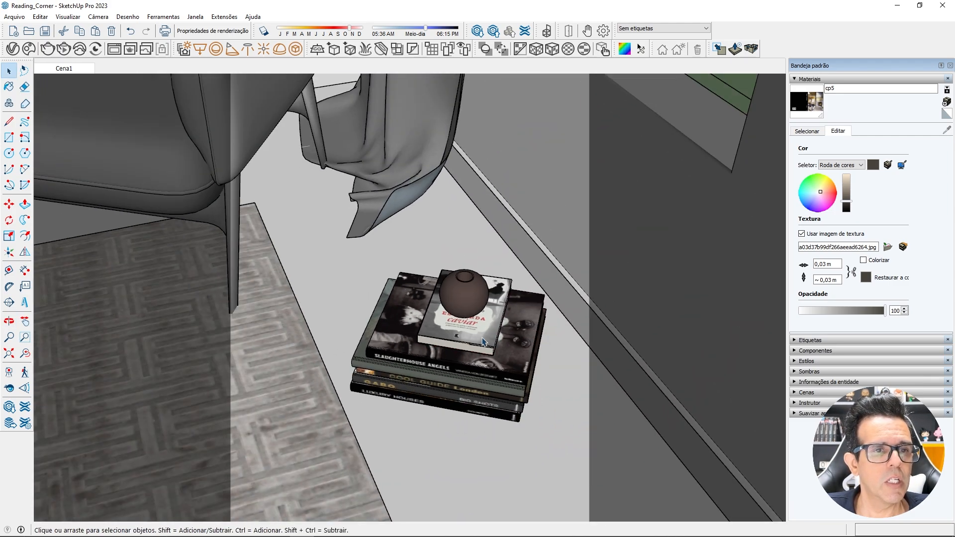
{"action": "middle_click_drag", "start_coordinate": [445, 268], "coordinate": [418, 297], "text": "shift"}
{"action": "scroll", "coordinate": [365, 292], "scroll_direction": "up", "scroll_amount": 4}
{"action": "scroll", "coordinate": [364, 291], "scroll_direction": "down", "scroll_amount": 6}
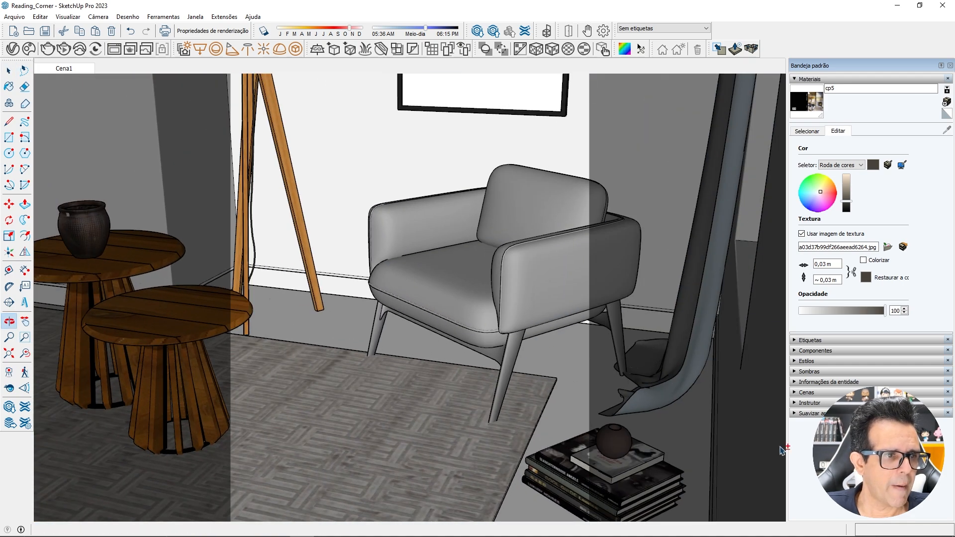
{"action": "scroll", "coordinate": [547, 342], "scroll_direction": "up", "scroll_amount": 2}
{"action": "middle_click_drag", "start_coordinate": [546, 342], "coordinate": [684, 353], "text": "shift"}
- Open the V-Ray Asset Editor, enlarge its window and look through the scene's materials list for unneeded materials
{"action": "left_click", "coordinate": [11, 49]}
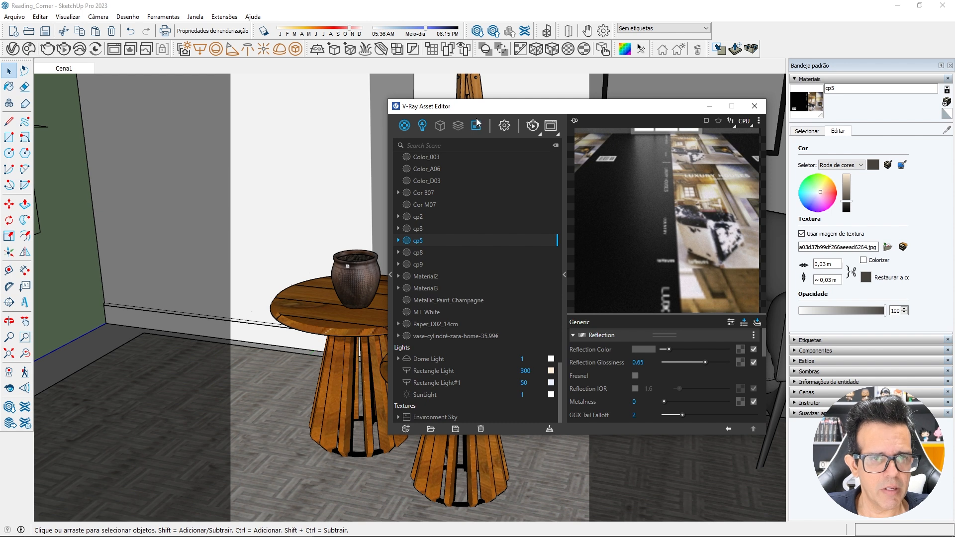
{"action": "left_click_drag", "start_coordinate": [476, 106], "coordinate": [227, 82]}
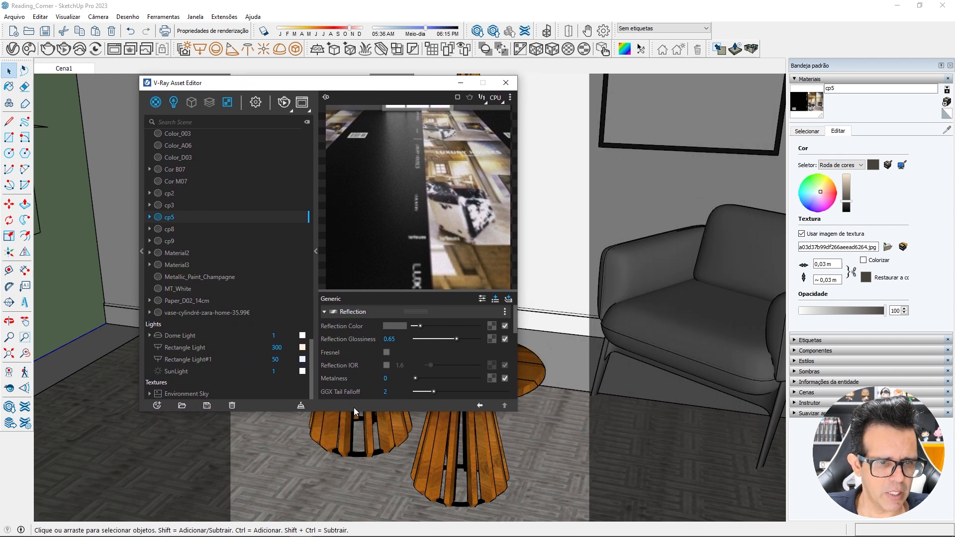
{"action": "left_click_drag", "start_coordinate": [353, 411], "coordinate": [346, 495]}
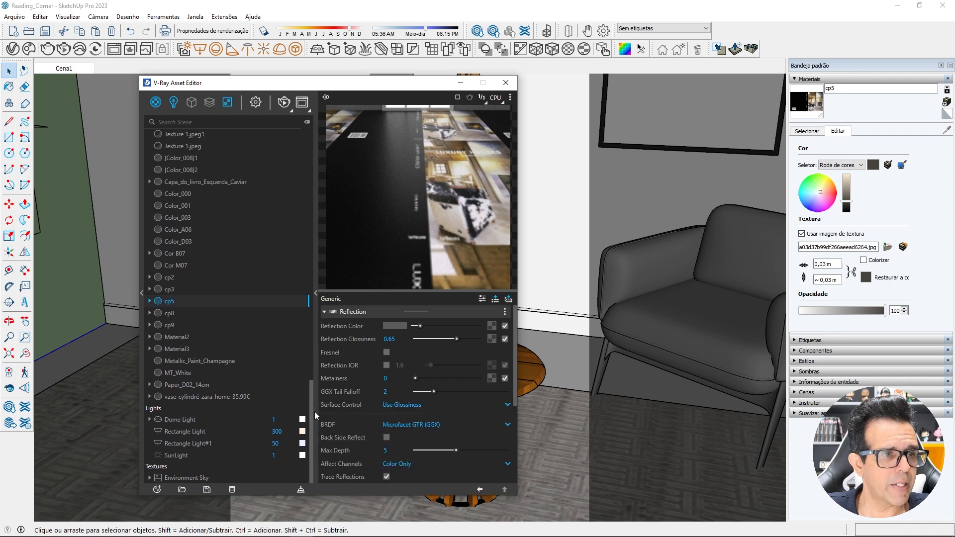
{"action": "scroll", "coordinate": [268, 193], "scroll_direction": "up", "scroll_amount": 15}
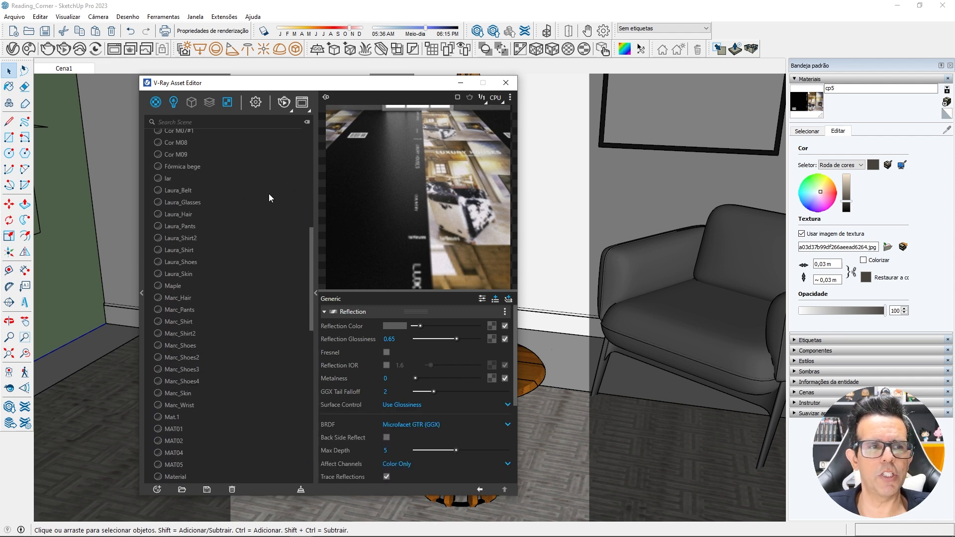
{"action": "scroll", "coordinate": [234, 184], "scroll_direction": "up", "scroll_amount": 5}
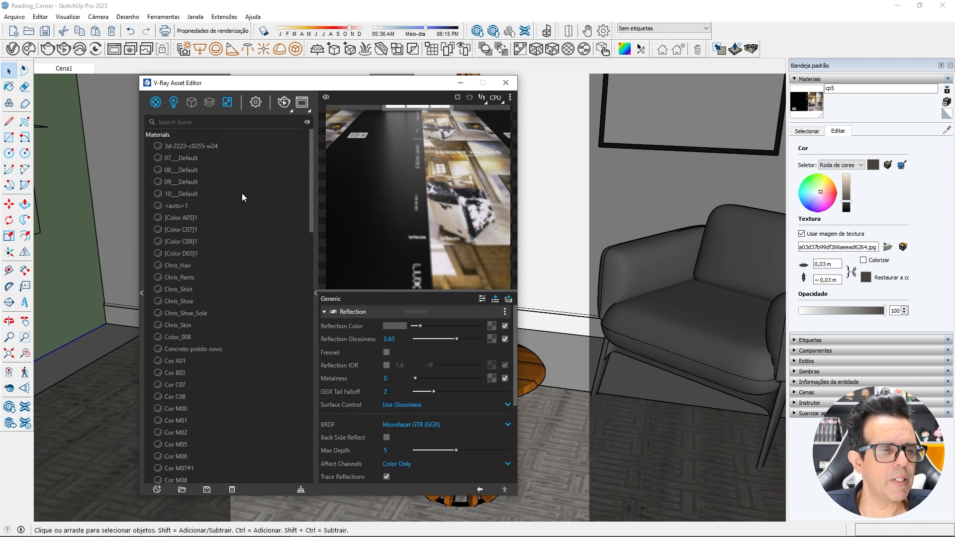
{"action": "left_click_drag", "start_coordinate": [244, 83], "coordinate": [182, 70]}
{"action": "scroll", "coordinate": [166, 183], "scroll_direction": "down", "scroll_amount": 5}
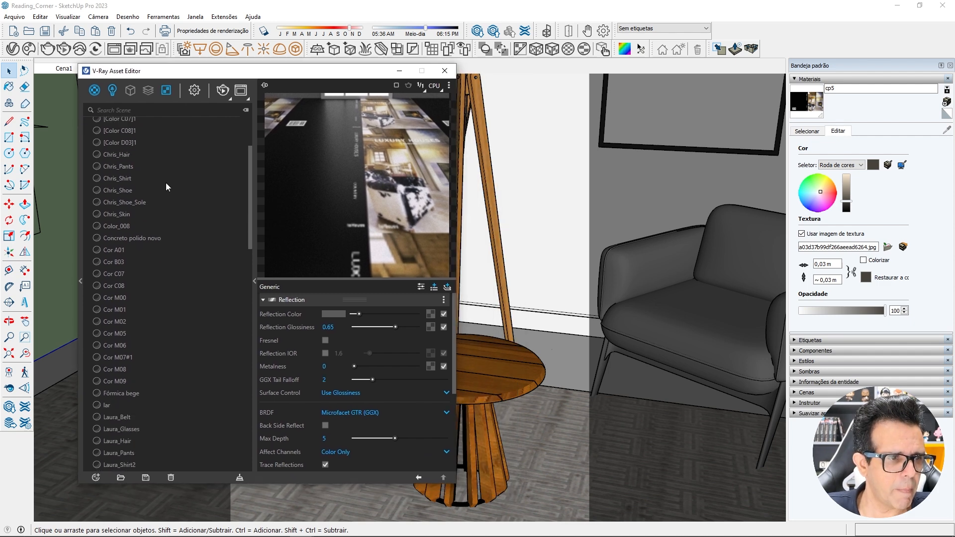
{"action": "scroll", "coordinate": [149, 197], "scroll_direction": "up", "scroll_amount": 5}
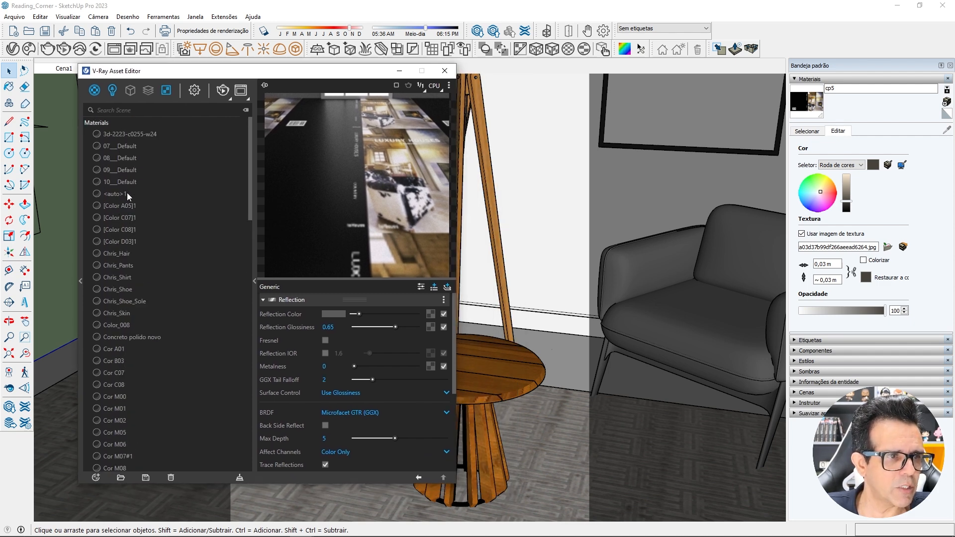
{"action": "scroll", "coordinate": [128, 199], "scroll_direction": "down", "scroll_amount": 4}
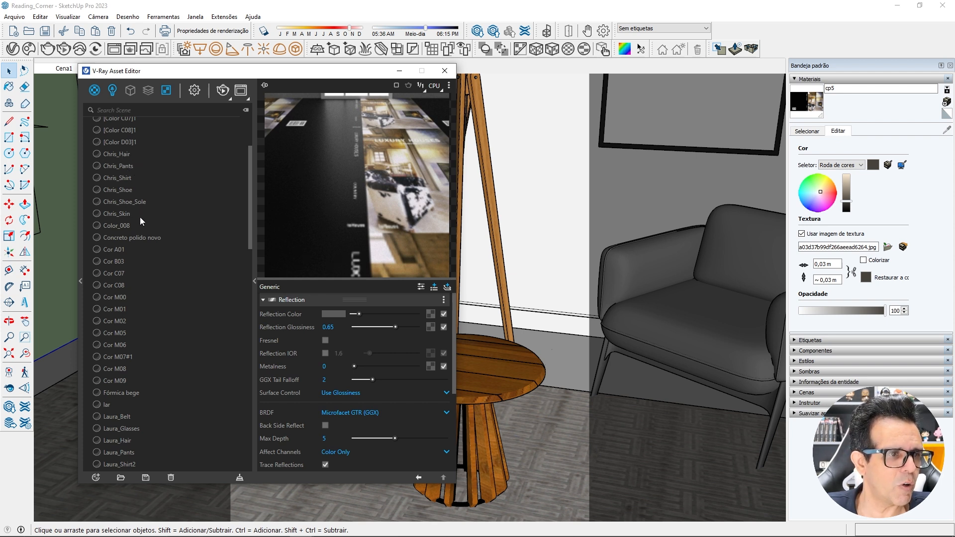
{"action": "scroll", "coordinate": [133, 226], "scroll_direction": "down", "scroll_amount": 8}
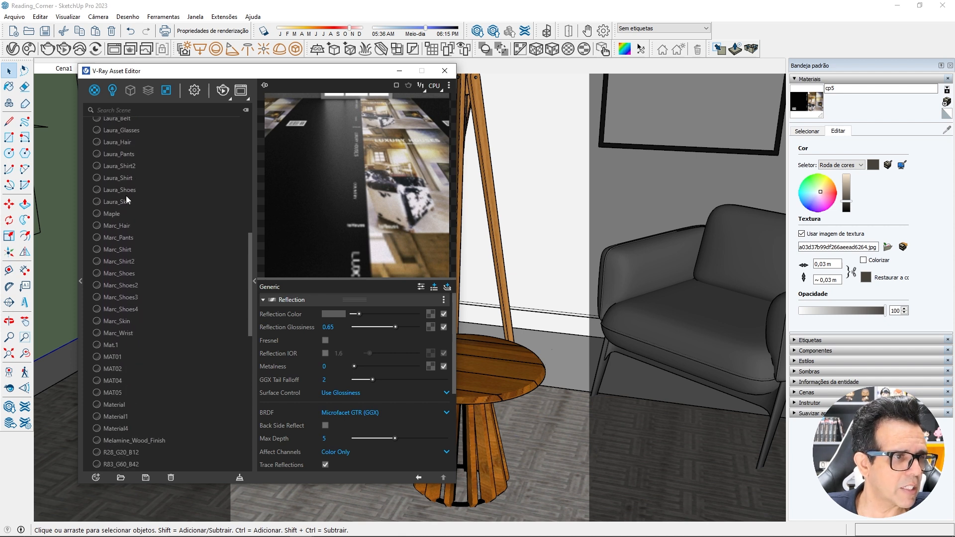
- Look through the scene's material list, close the asset editor, and purge all unused items from the model in its Statistics information
{"action": "scroll", "coordinate": [100, 174], "scroll_direction": "up", "scroll_amount": 2}
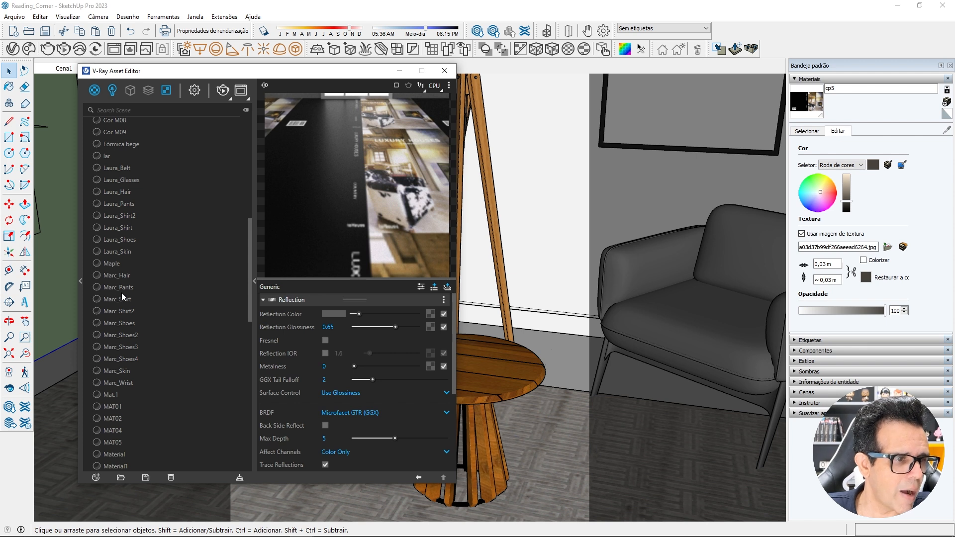
{"action": "scroll", "coordinate": [121, 293], "scroll_direction": "down", "scroll_amount": 2}
{"action": "scroll", "coordinate": [124, 281], "scroll_direction": "down", "scroll_amount": 4}
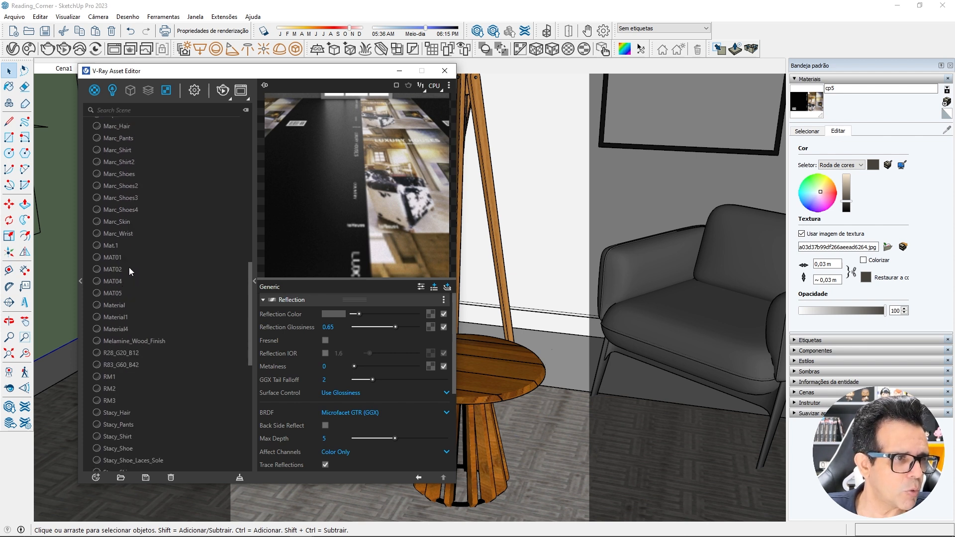
{"action": "scroll", "coordinate": [135, 256], "scroll_direction": "down", "scroll_amount": 14}
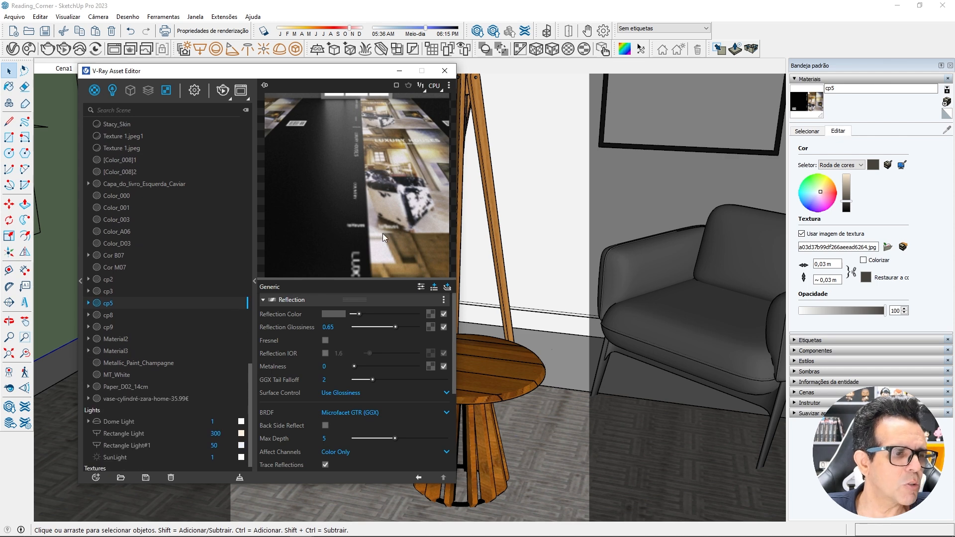
{"action": "left_click", "coordinate": [444, 71]}
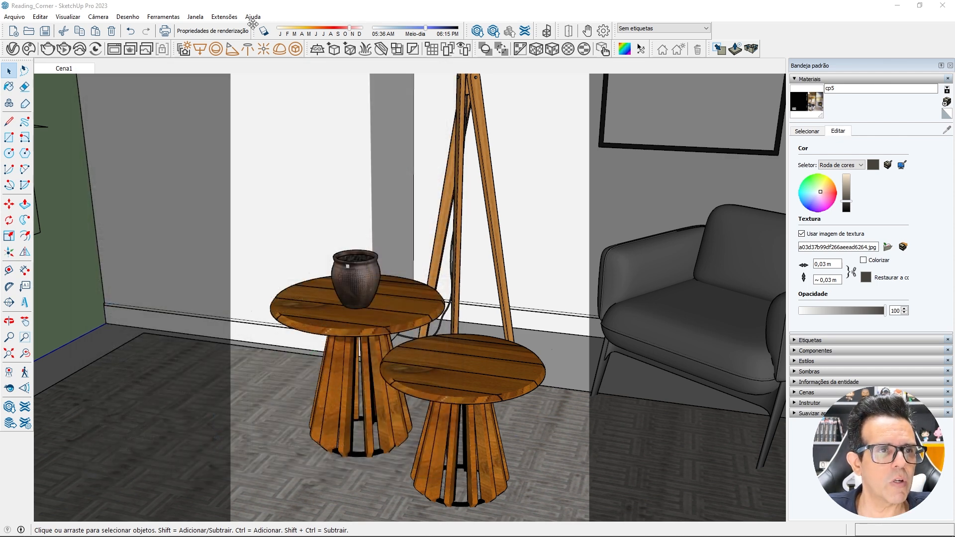
{"action": "left_click", "coordinate": [213, 32]}
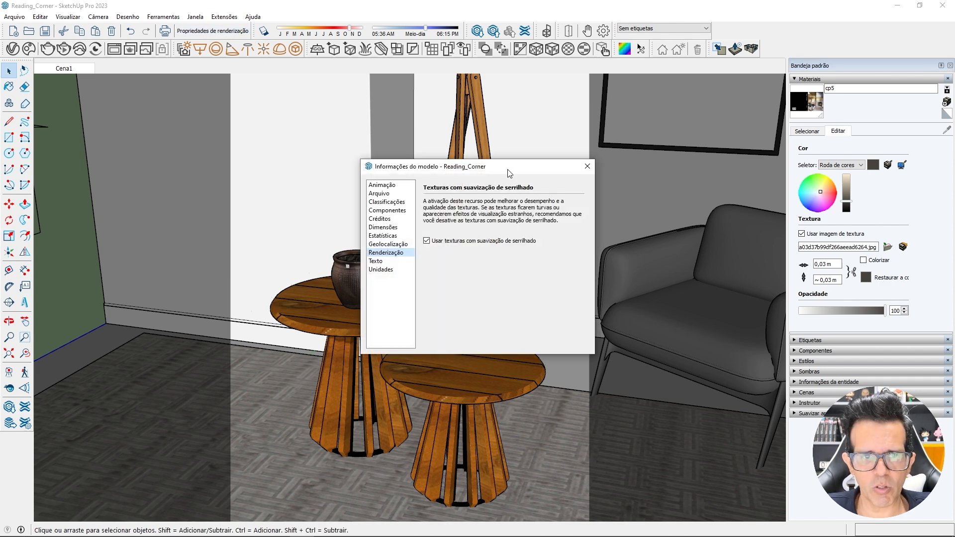
{"action": "left_click_drag", "start_coordinate": [510, 170], "coordinate": [539, 155]}
{"action": "left_click", "coordinate": [412, 222]}
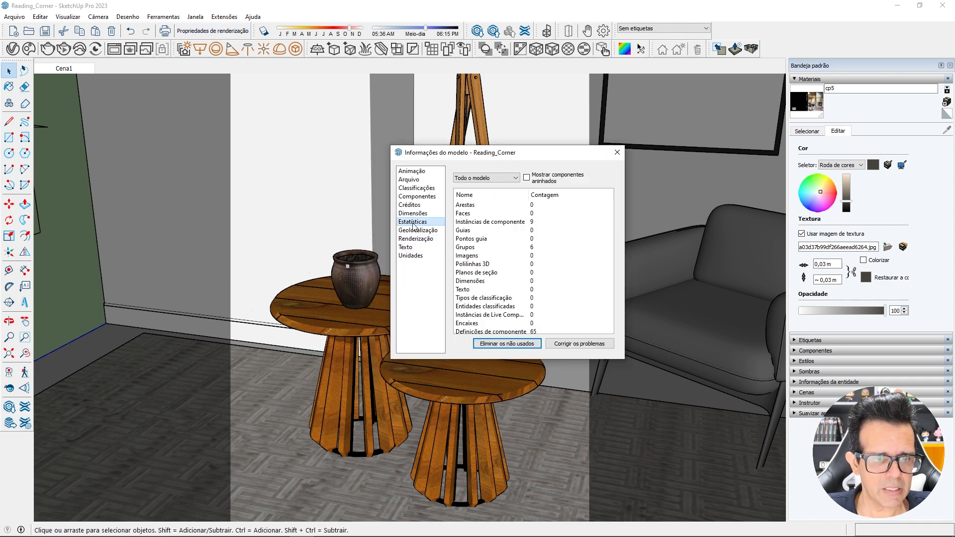
{"action": "left_click", "coordinate": [527, 343]}
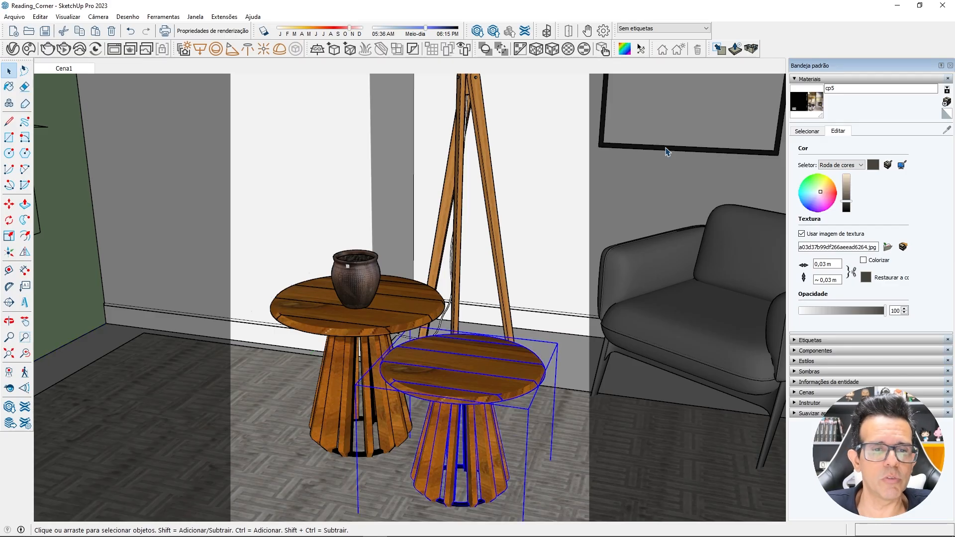
- Reopen the V-Ray Asset Editor to review the remaining materials and close the model information
{"action": "left_click", "coordinate": [11, 48]}
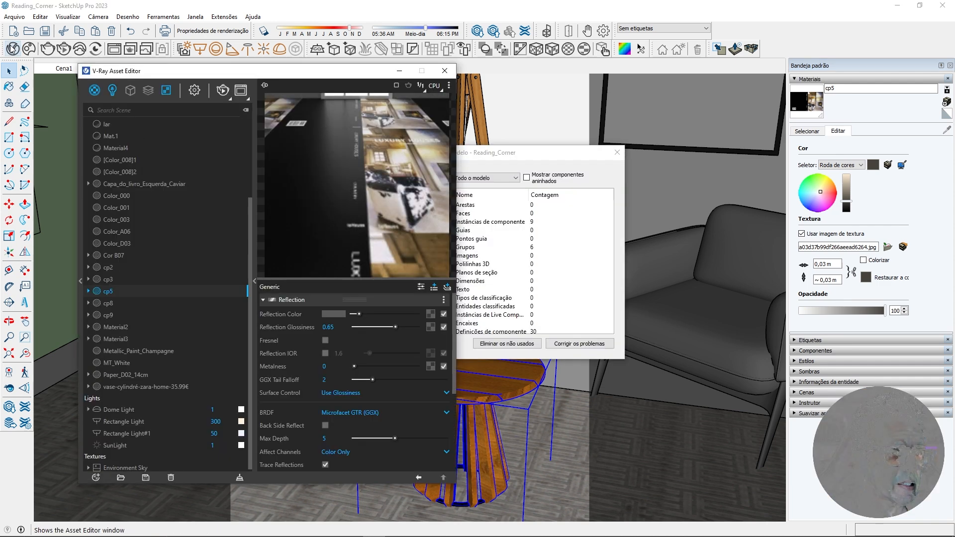
{"action": "scroll", "coordinate": [161, 252], "scroll_direction": "up", "scroll_amount": 3}
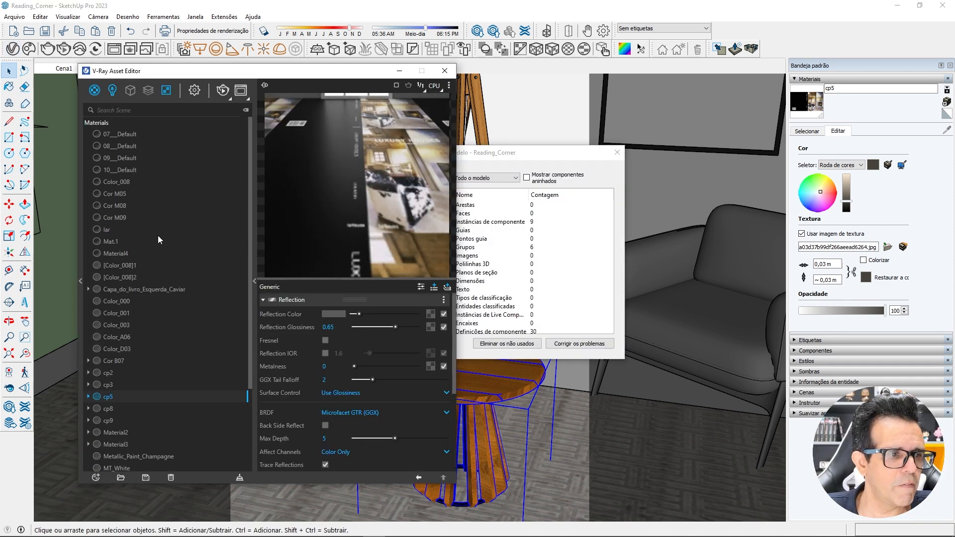
{"action": "scroll", "coordinate": [157, 244], "scroll_direction": "down", "scroll_amount": 3}
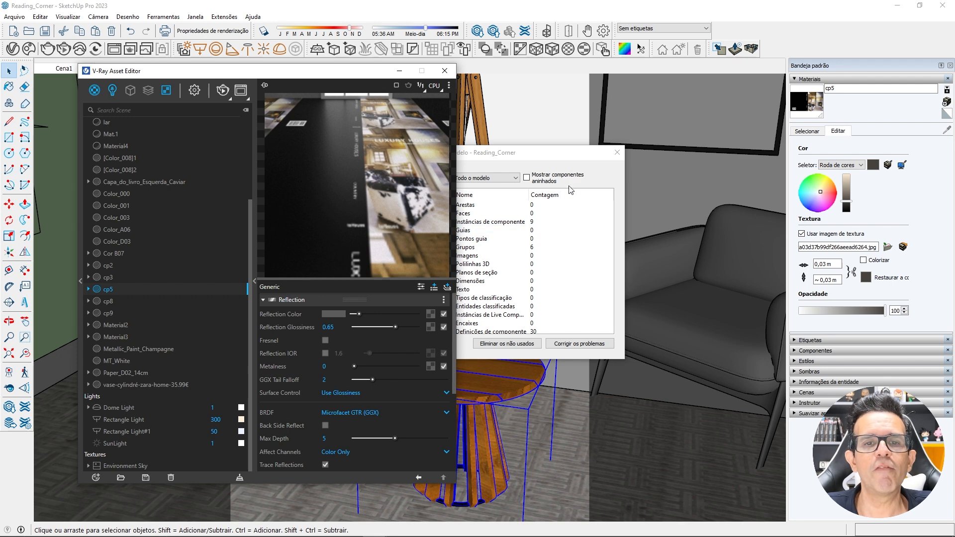
{"action": "left_click", "coordinate": [617, 152]}
{"action": "scroll", "coordinate": [159, 186], "scroll_direction": "up", "scroll_amount": 3}
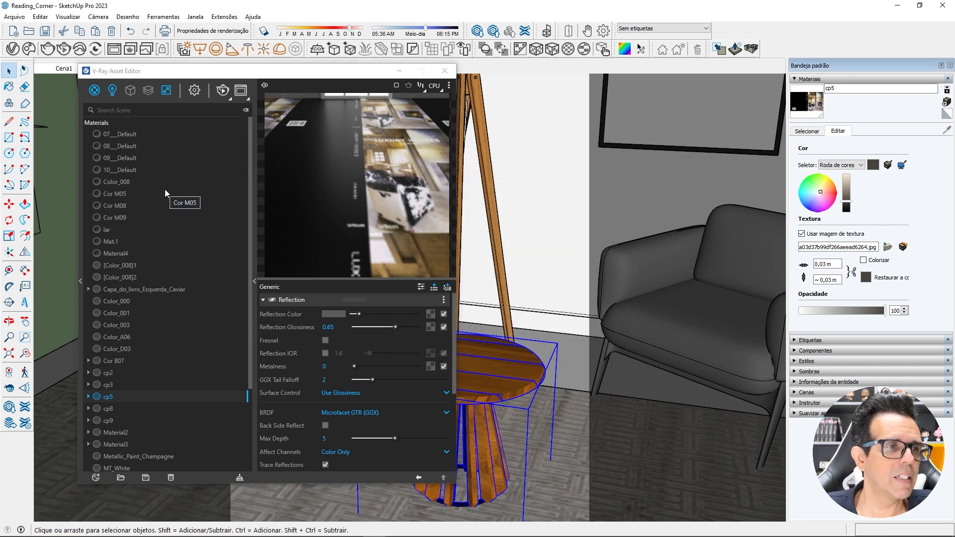
- Inspect the 07___Default, 08___Default, 09___Default and Color_008 materials, and show SketchUp's material collections
{"action": "left_click", "coordinate": [132, 135]}
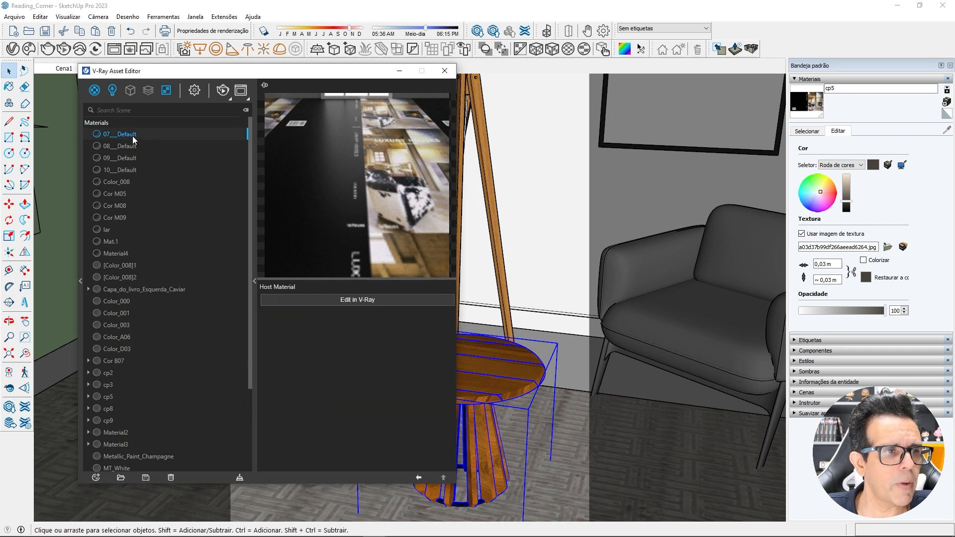
{"action": "left_click", "coordinate": [127, 147]}
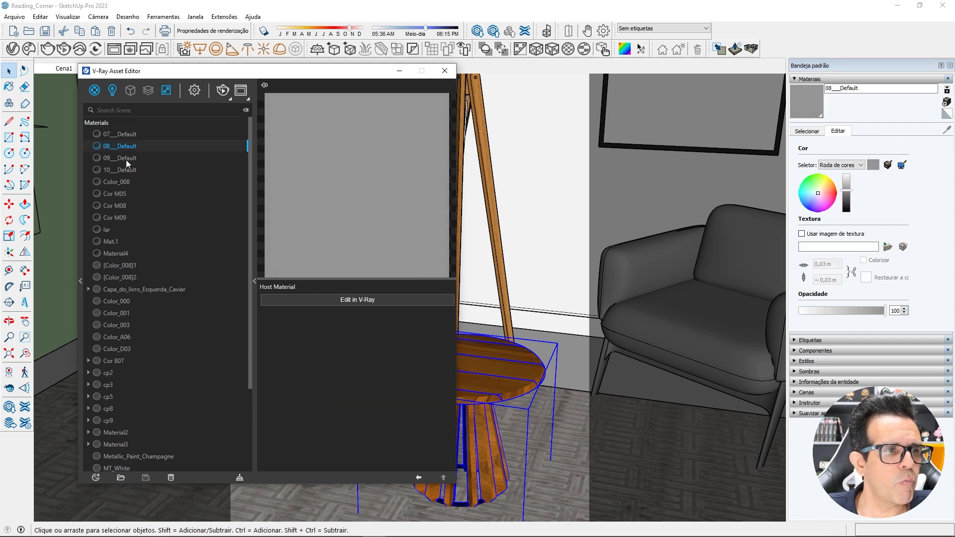
{"action": "left_click", "coordinate": [126, 159]}
{"action": "left_click", "coordinate": [133, 181]}
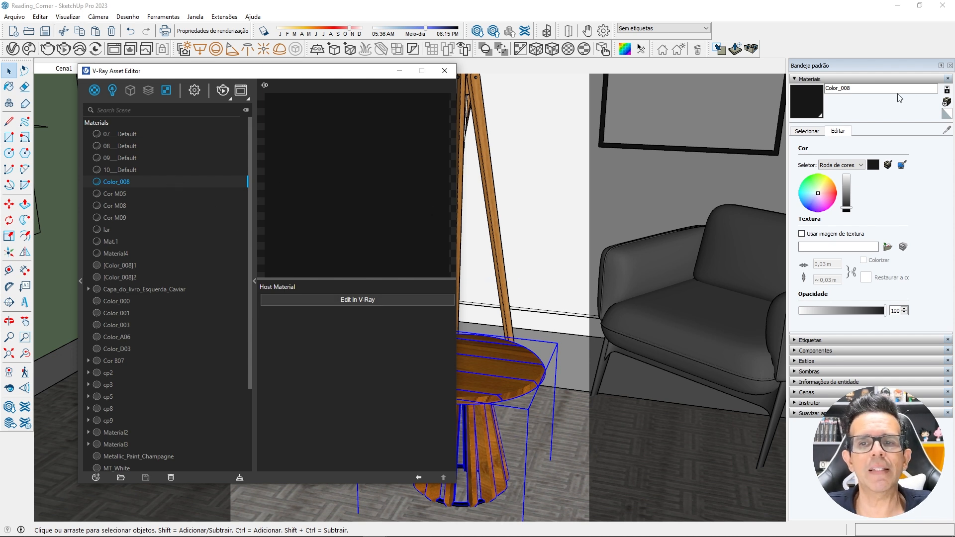
{"action": "left_click", "coordinate": [807, 132]}
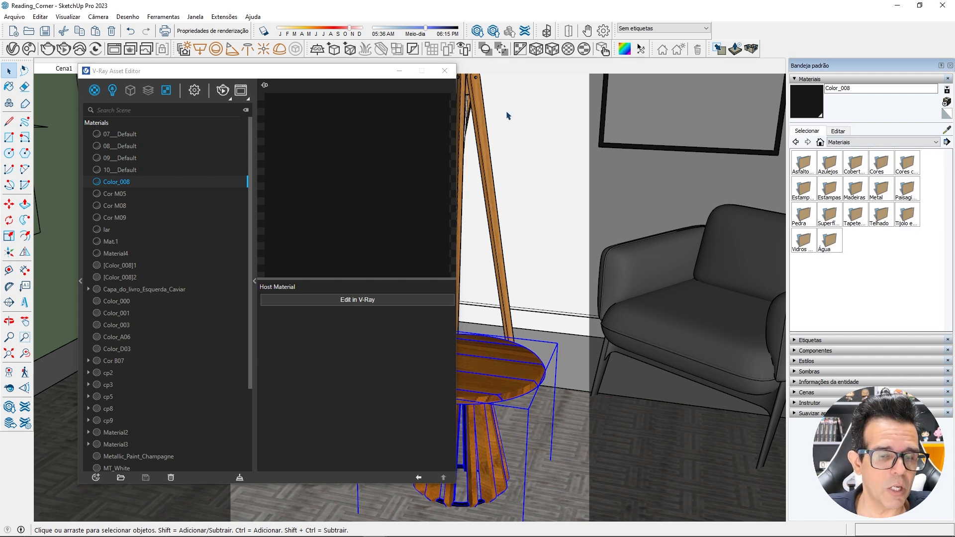
- Add a VRay Mtl layer to the Capa_do_livro_Esquerda_Caviar material
{"action": "left_click", "coordinate": [142, 289]}
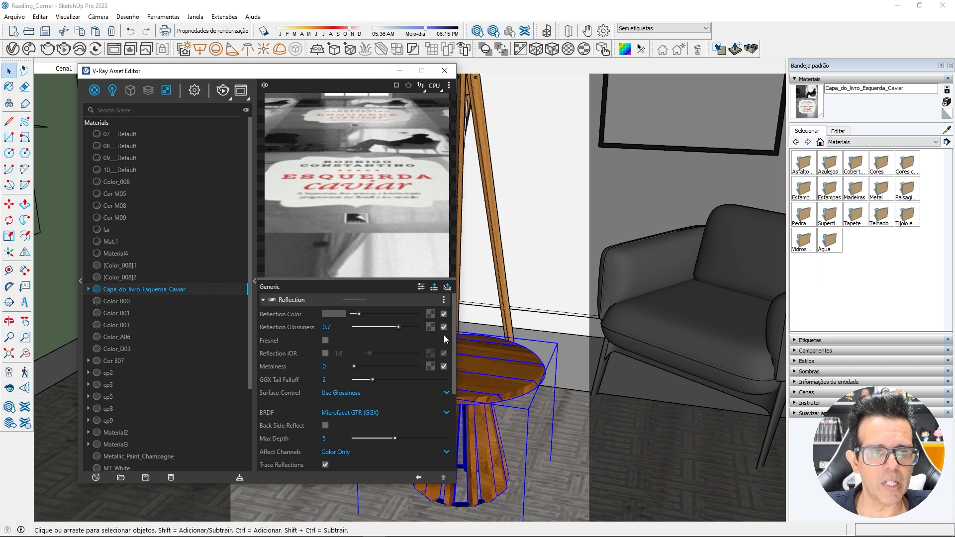
{"action": "left_click", "coordinate": [316, 300]}
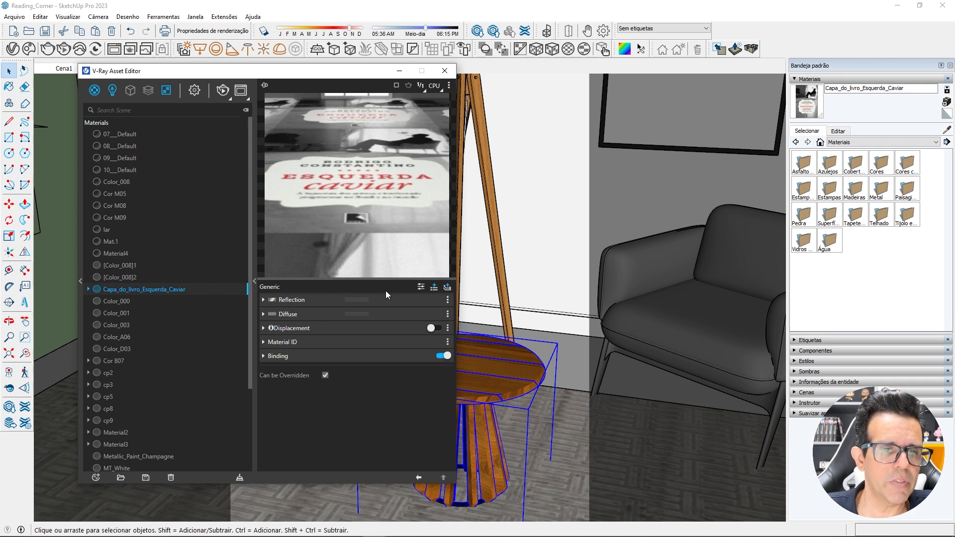
{"action": "left_click", "coordinate": [448, 288]}
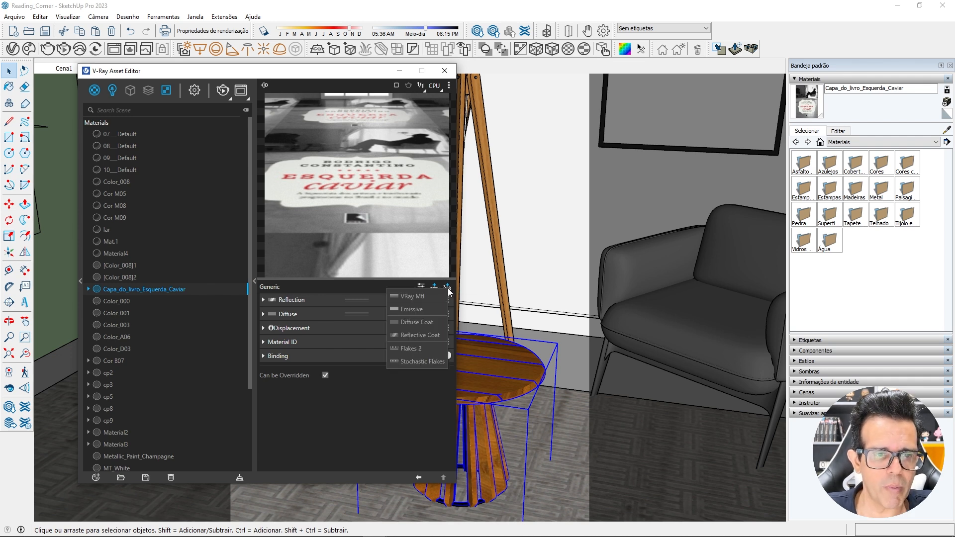
{"action": "left_click", "coordinate": [424, 298]}
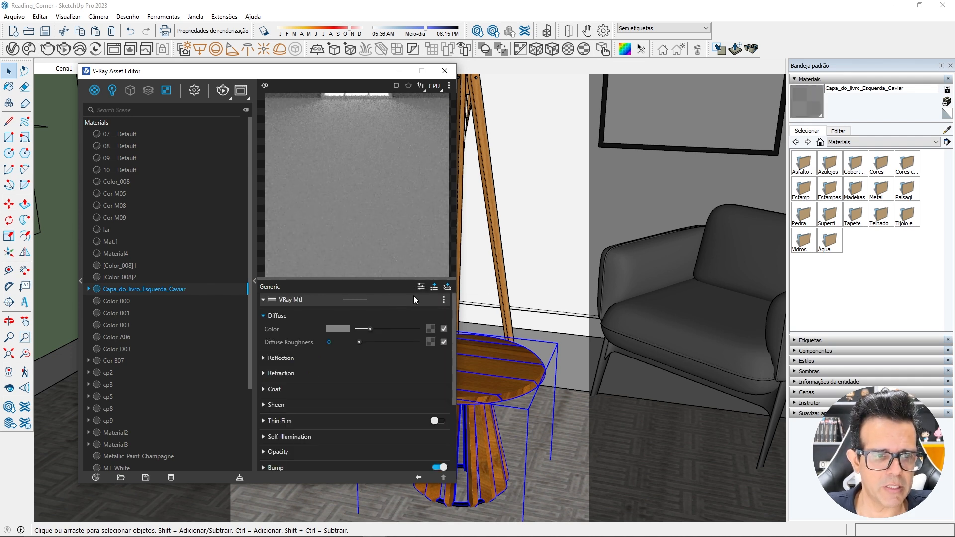
- Copy the Diffuse layer's color texture and paste it into the diffuse color slot of the VRay Mtl layer
{"action": "left_click", "coordinate": [313, 302]}
{"action": "left_click", "coordinate": [308, 329]}
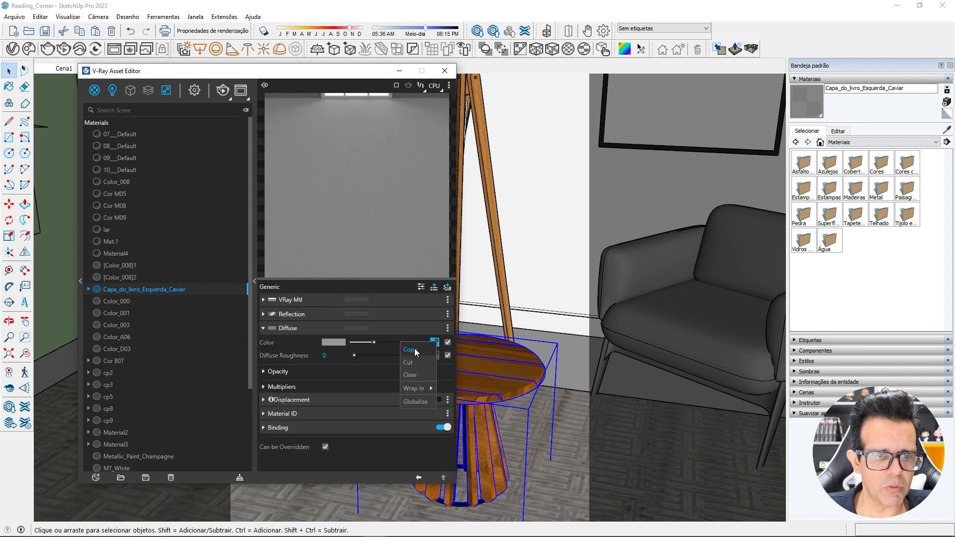
{"action": "left_click", "coordinate": [343, 301]}
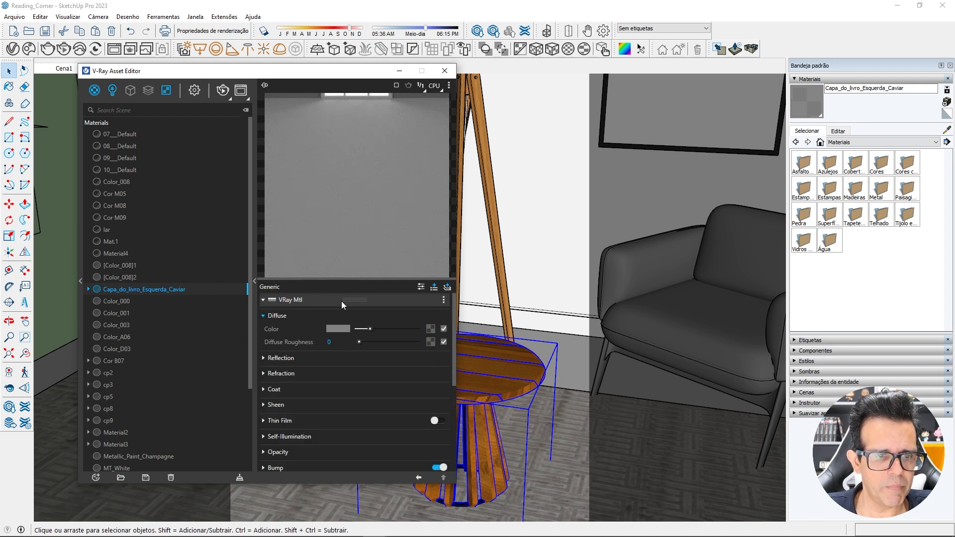
{"action": "right_click", "coordinate": [431, 331]}
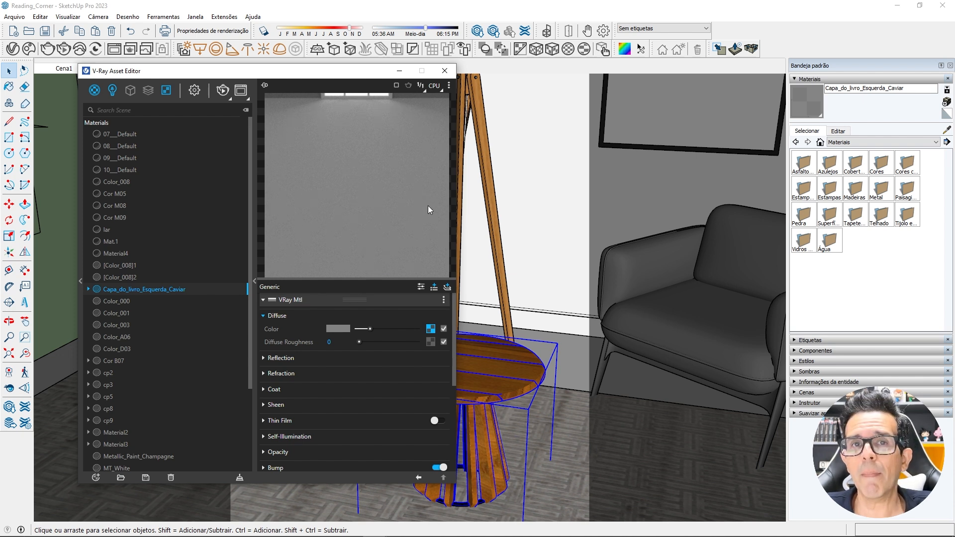
- Follow the VRay Mtl diffuse texture through its Color Correction to the bitmap and examine the image file path
{"action": "left_click", "coordinate": [431, 329]}
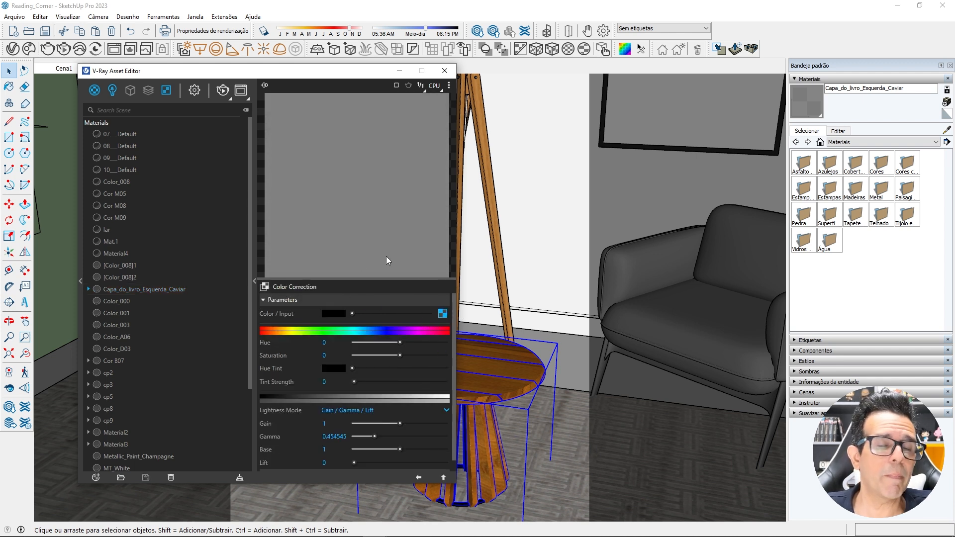
{"action": "left_click", "coordinate": [443, 313]}
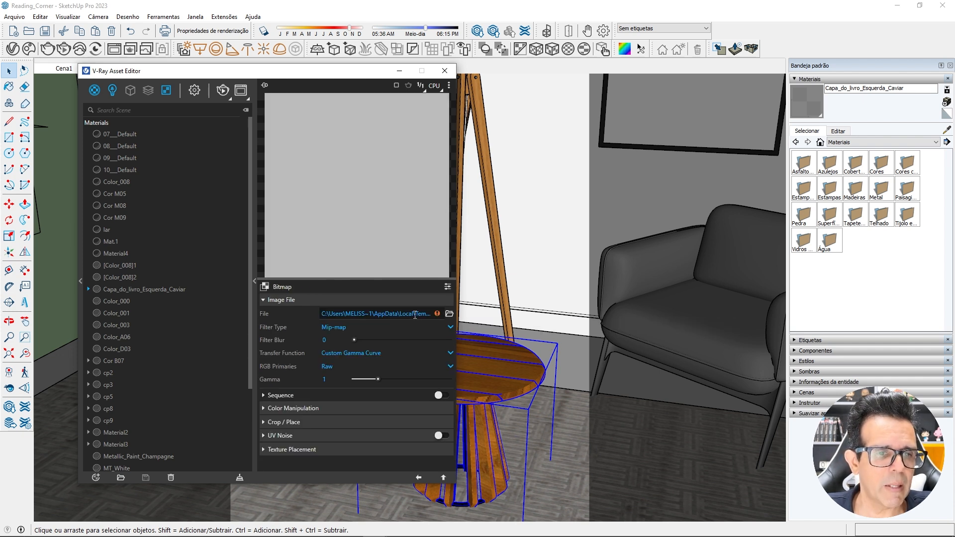
{"action": "left_click", "coordinate": [390, 315]}
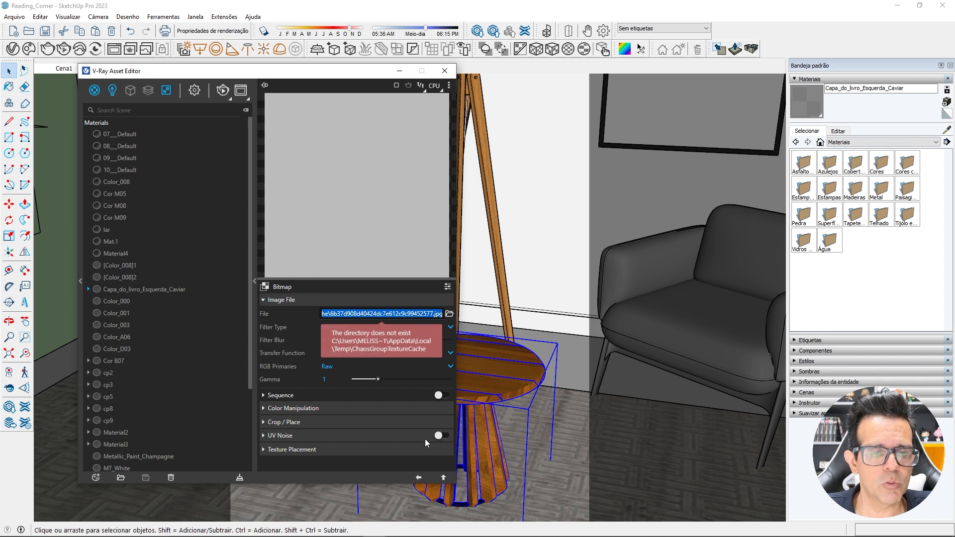
- Return to the book cover material's settings and delete its VRay Mtl layer
{"action": "left_click", "coordinate": [417, 479]}
{"action": "left_click", "coordinate": [417, 473]}
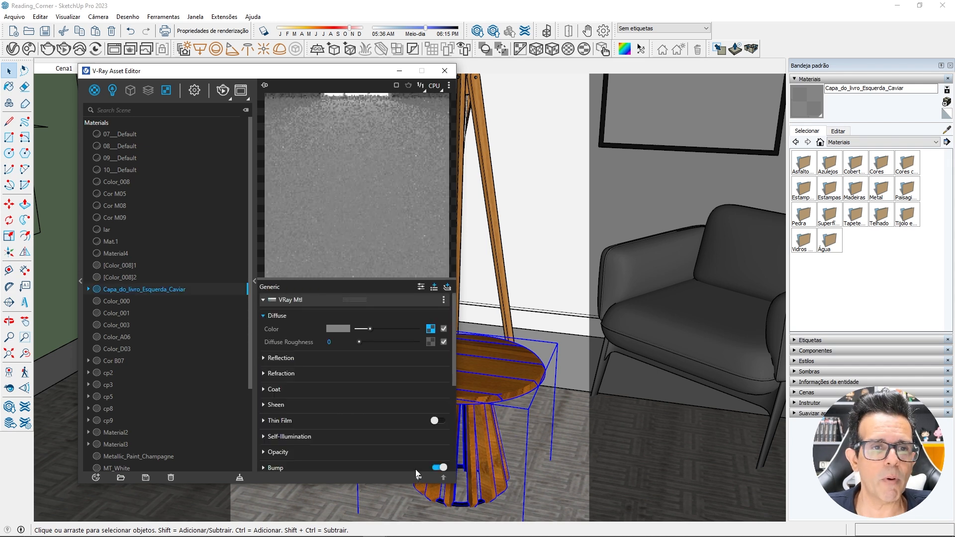
{"action": "left_click", "coordinate": [443, 301]}
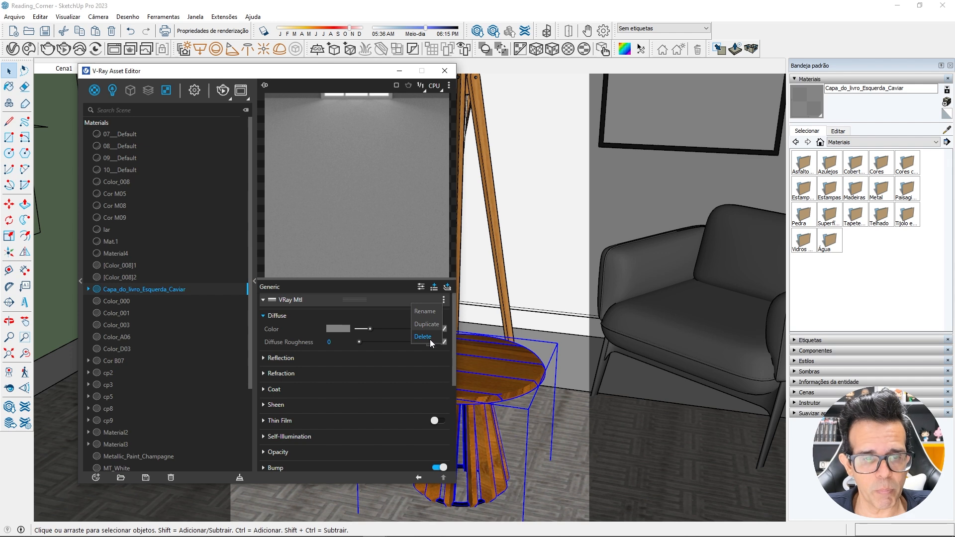
{"action": "left_click", "coordinate": [430, 339]}
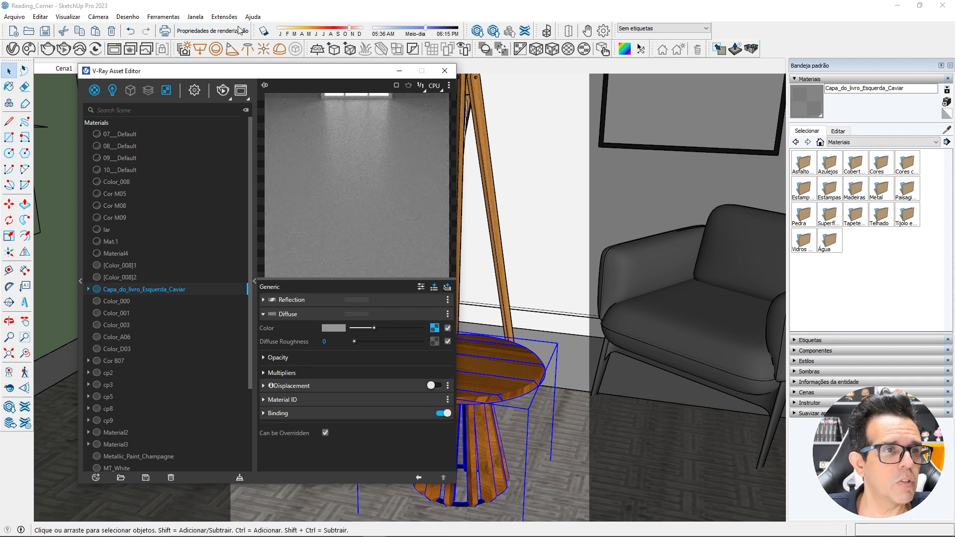
- Archive and repath the scene's texture files to the maps folder in Downloads with the V-Ray File Path Editor, and show that folder in File Explorer
{"action": "left_click", "coordinate": [224, 18]}
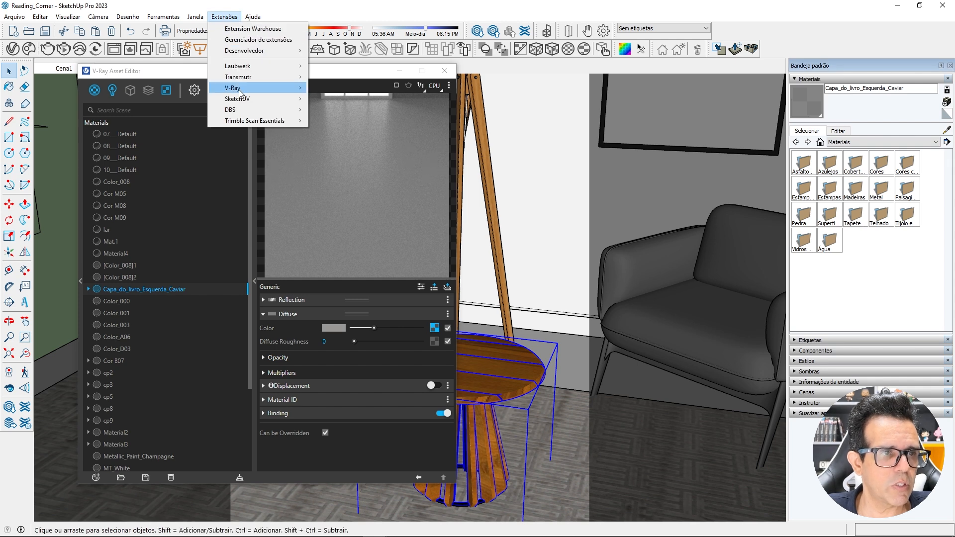
{"action": "mouse_move", "coordinate": [256, 88]}
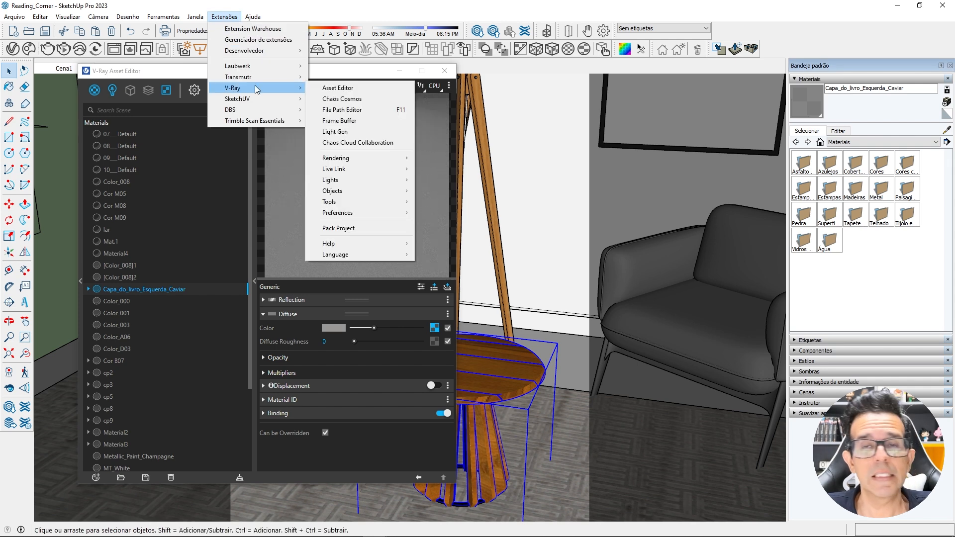
{"action": "left_click", "coordinate": [348, 110]}
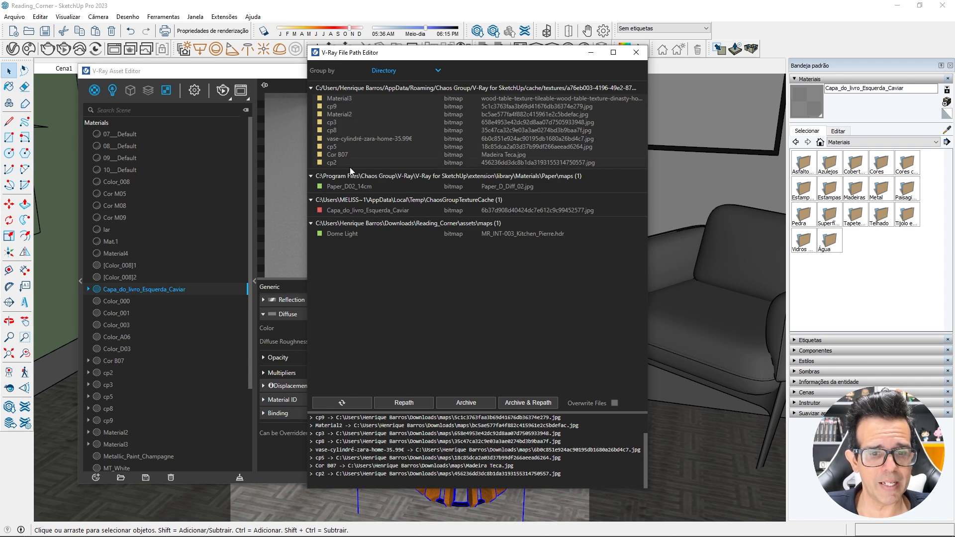
{"action": "left_click", "coordinate": [521, 403]}
{"action": "left_click", "coordinate": [562, 147]}
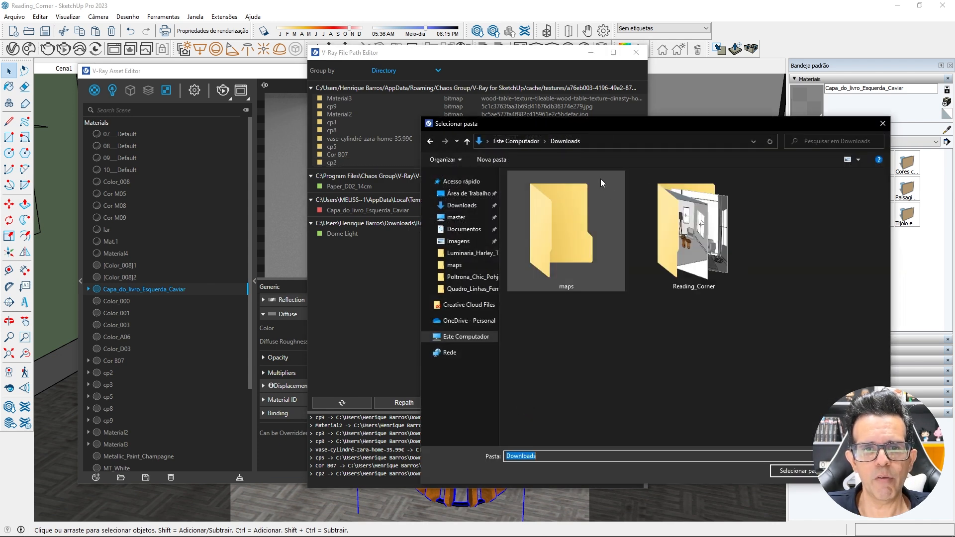
{"action": "double_click", "coordinate": [577, 222]}
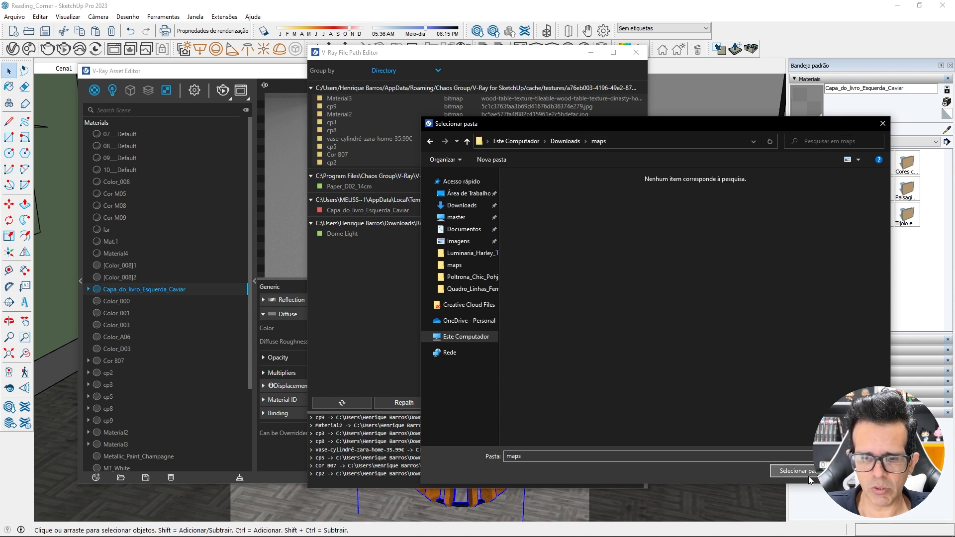
{"action": "left_click", "coordinate": [792, 471]}
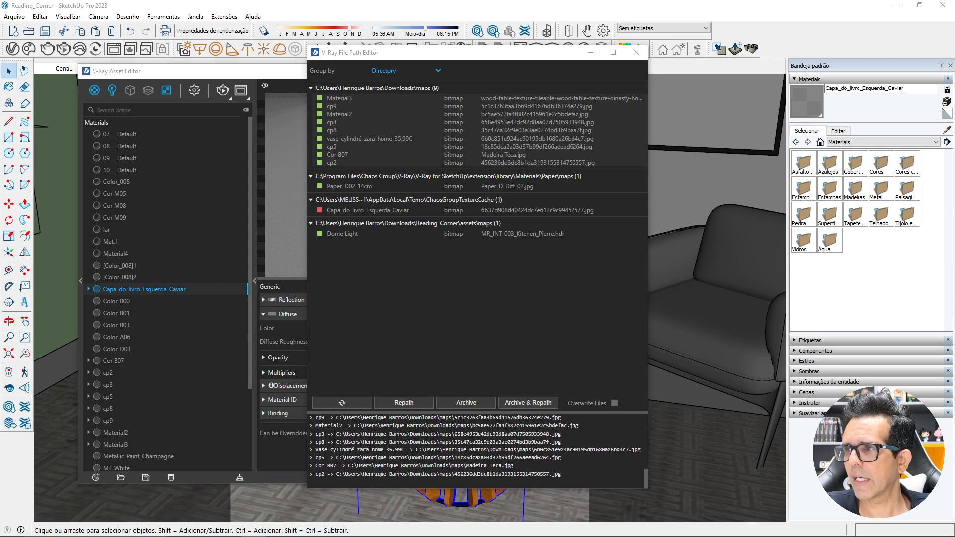
{"action": "left_click_drag", "start_coordinate": [954, 75], "coordinate": [464, 100]}
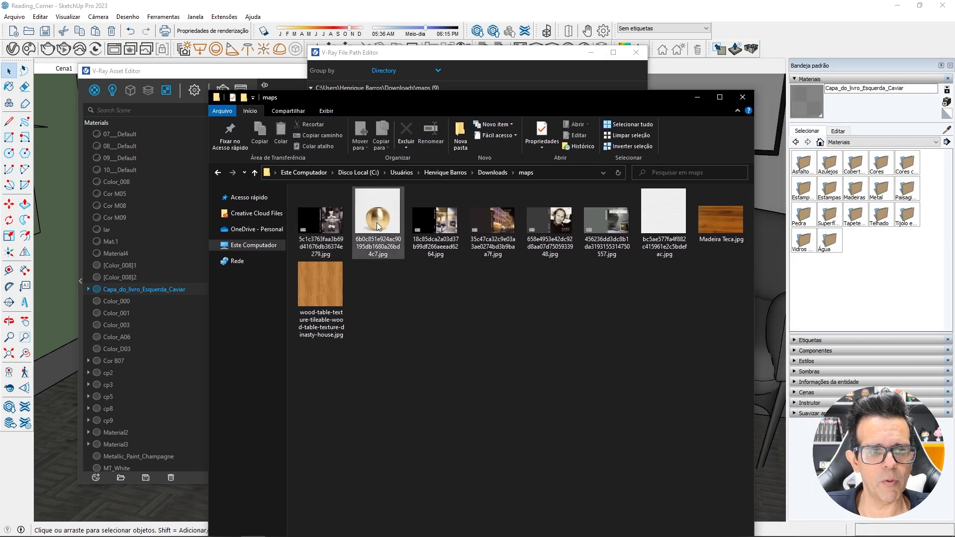
- Enlarge the thumbnails in the maps folder to look over the collected texture images
{"action": "scroll", "coordinate": [386, 264], "scroll_direction": "up", "scroll_amount": 1, "text": "ctrl"}
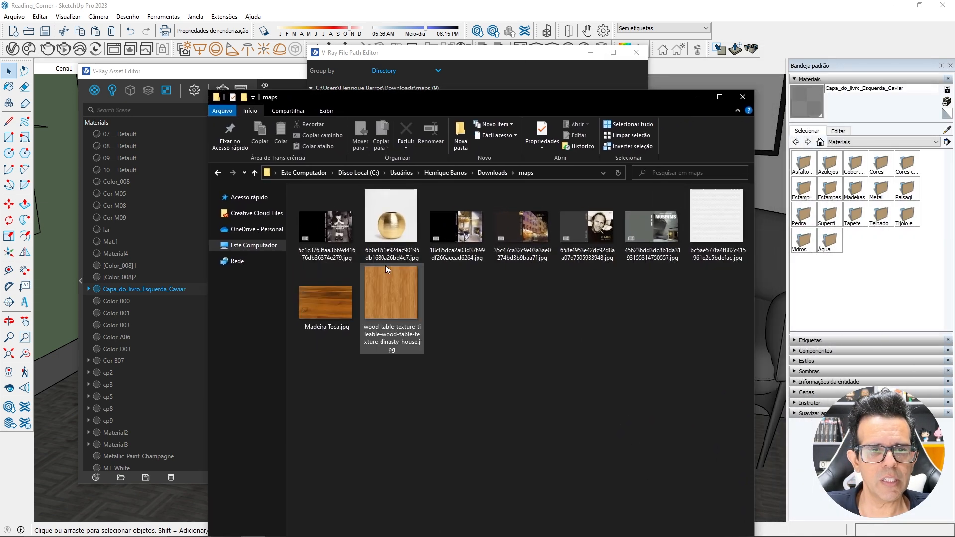
{"action": "scroll", "coordinate": [386, 265], "scroll_direction": "up", "scroll_amount": 2, "text": "ctrl"}
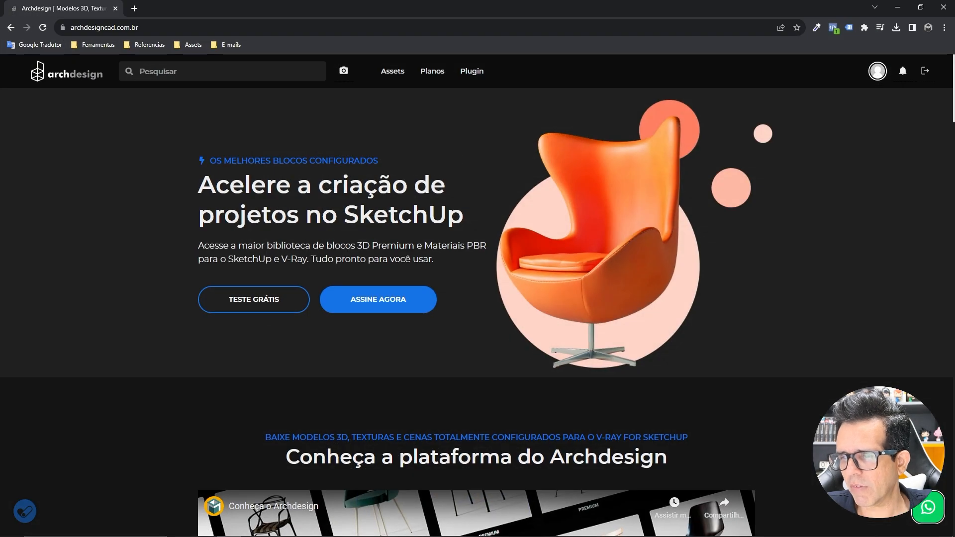
- In the web browser, open polyhaven.com in a new tab and go to its Textures library
{"action": "left_click", "coordinate": [130, 9]}
{"action": "left_click", "coordinate": [137, 24]}
{"action": "type", "text": "po"}
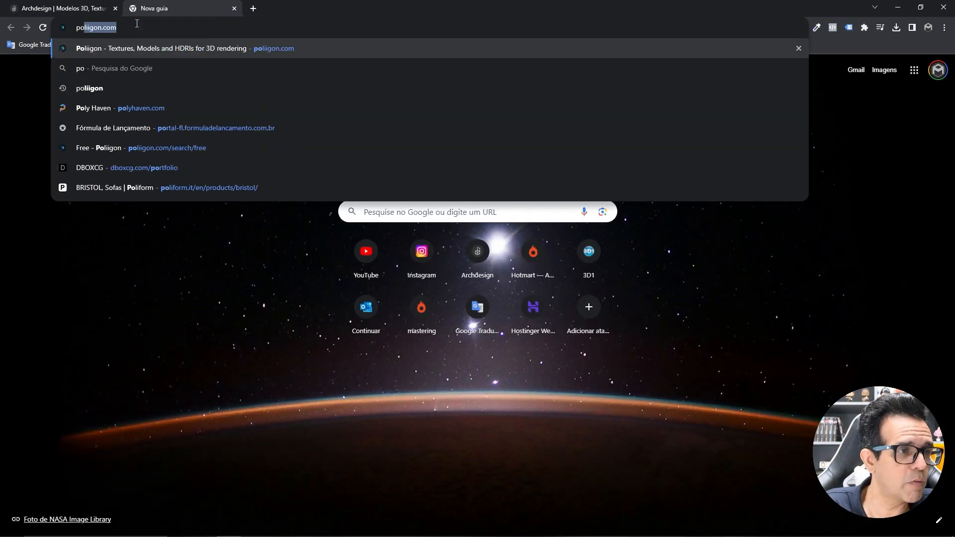
{"action": "type", "text": "lyhave"}
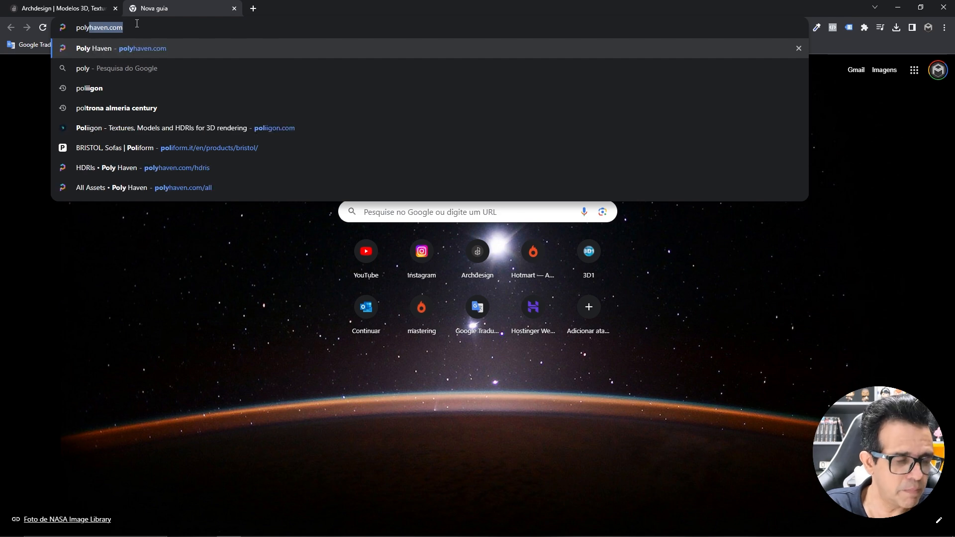
{"action": "left_click", "coordinate": [139, 45]}
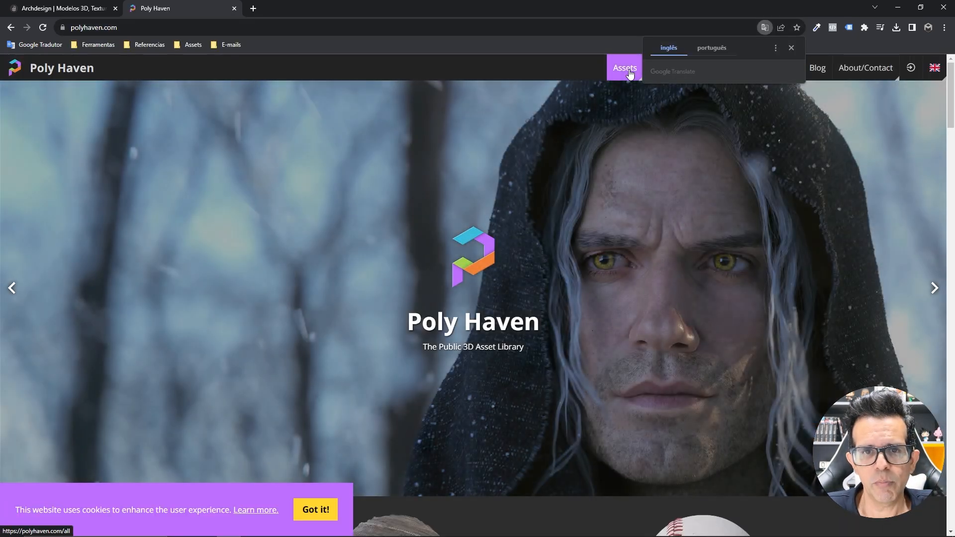
{"action": "mouse_move", "coordinate": [624, 70]}
{"action": "left_click", "coordinate": [618, 120]}
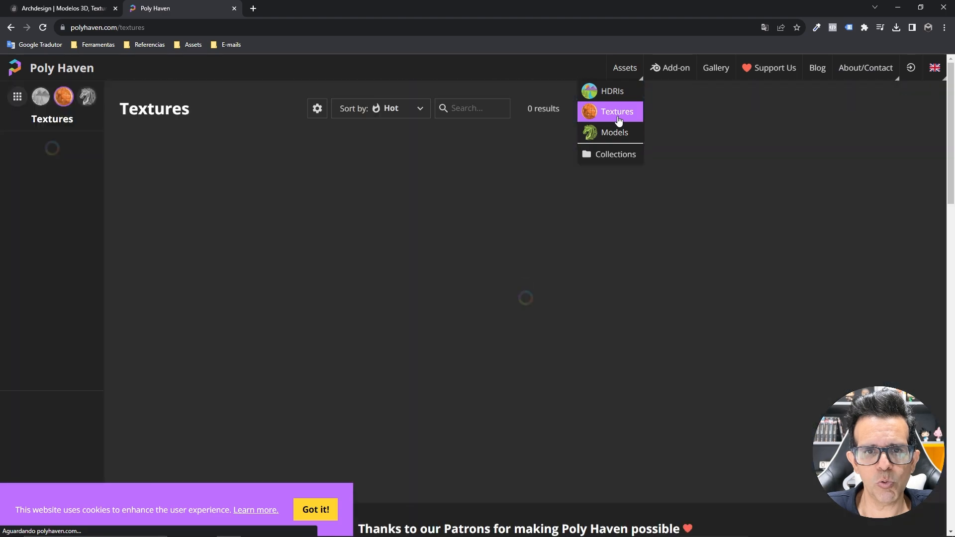
- Open the Wood Floor texture from the library, show its ZIP contents and download it at 4K
{"action": "scroll", "coordinate": [253, 326], "scroll_direction": "down", "scroll_amount": 5}
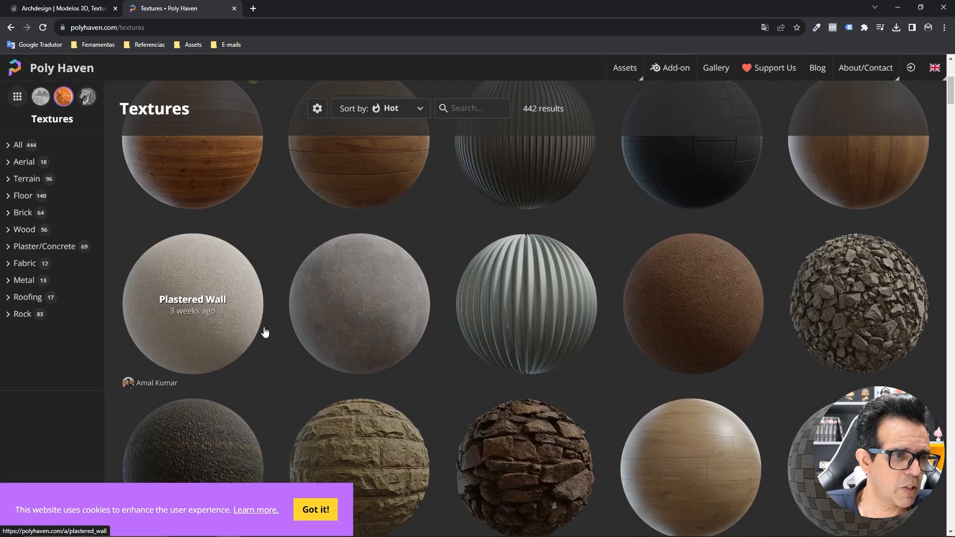
{"action": "scroll", "coordinate": [263, 328], "scroll_direction": "up", "scroll_amount": 2}
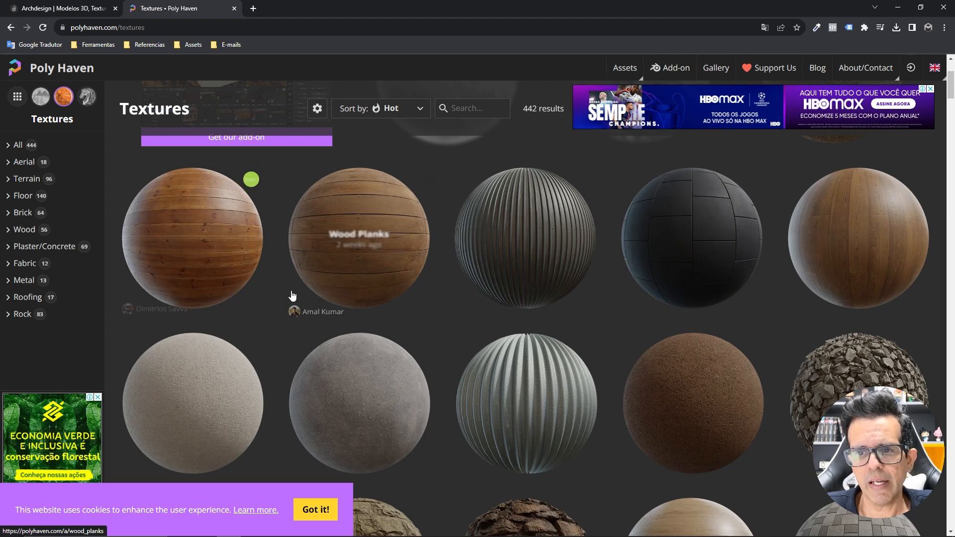
{"action": "left_click", "coordinate": [810, 225]}
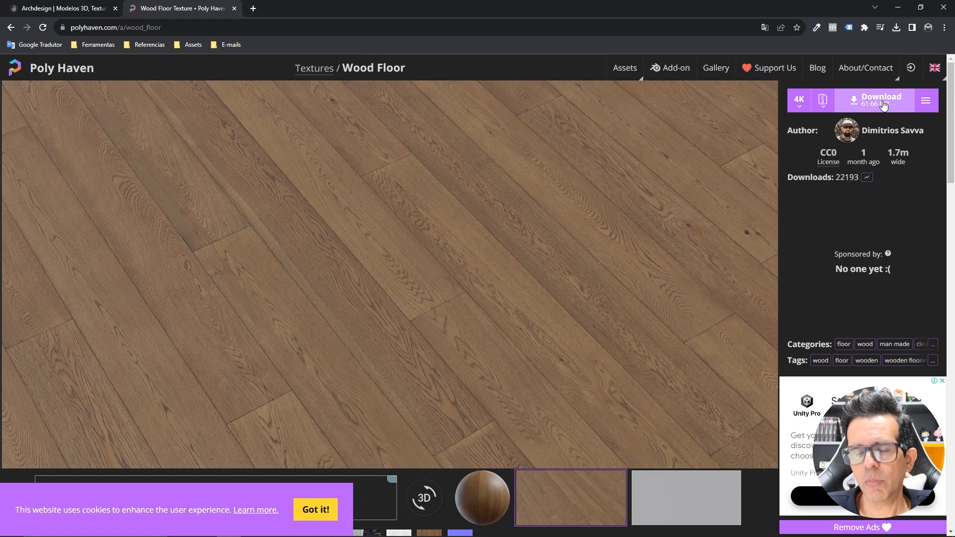
{"action": "left_click", "coordinate": [926, 102]}
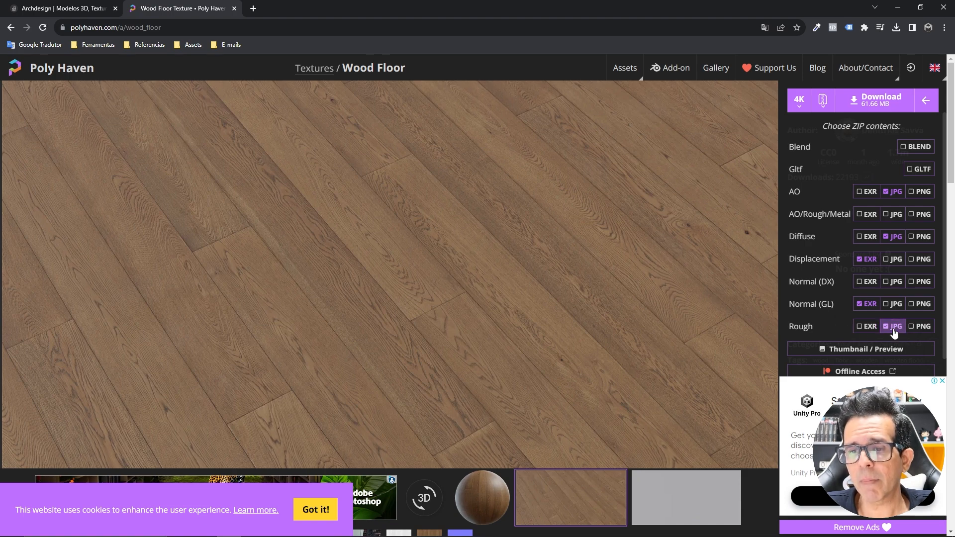
{"action": "left_click", "coordinate": [891, 106]}
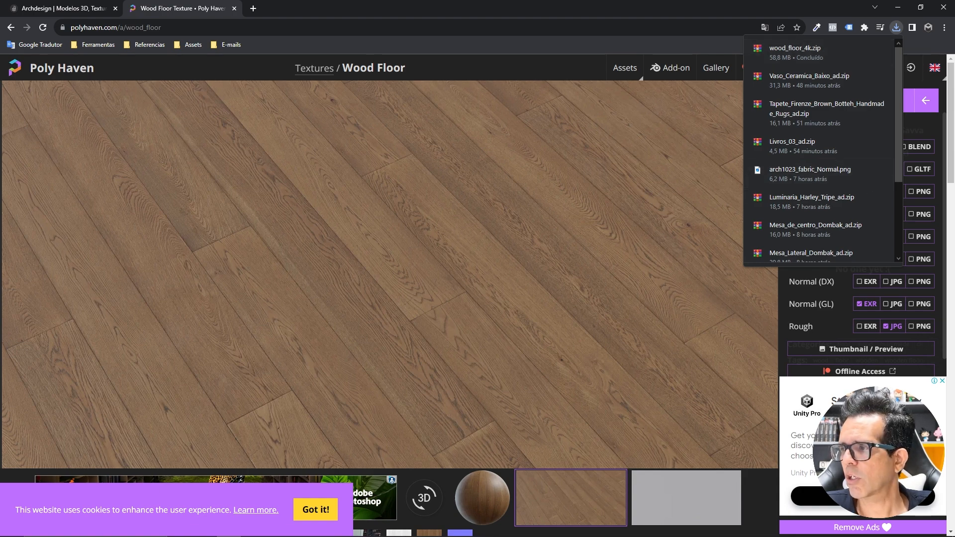
- Extract wood_floor_4k.zip into its own folder in Downloads and open the textures folder inside it
{"action": "left_click", "coordinate": [864, 50]}
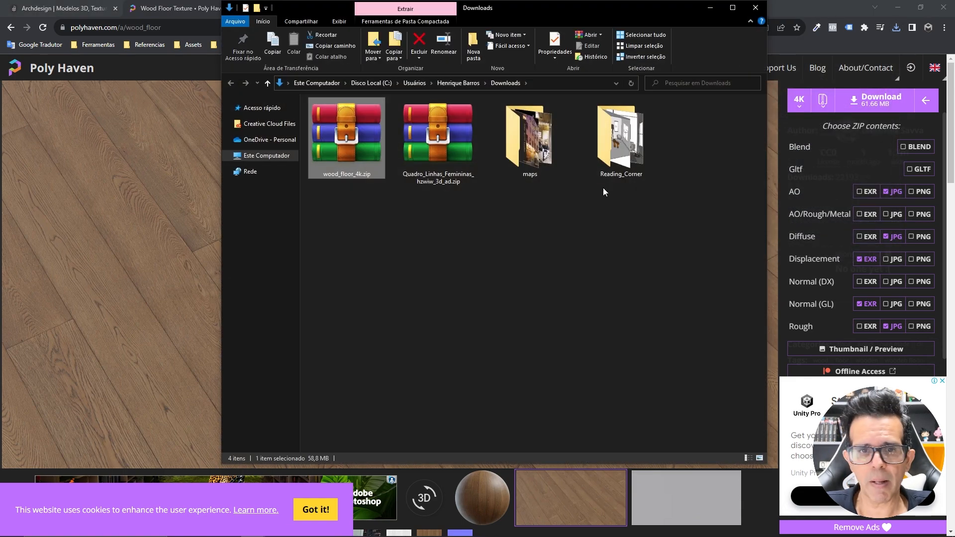
{"action": "right_click", "coordinate": [349, 142]}
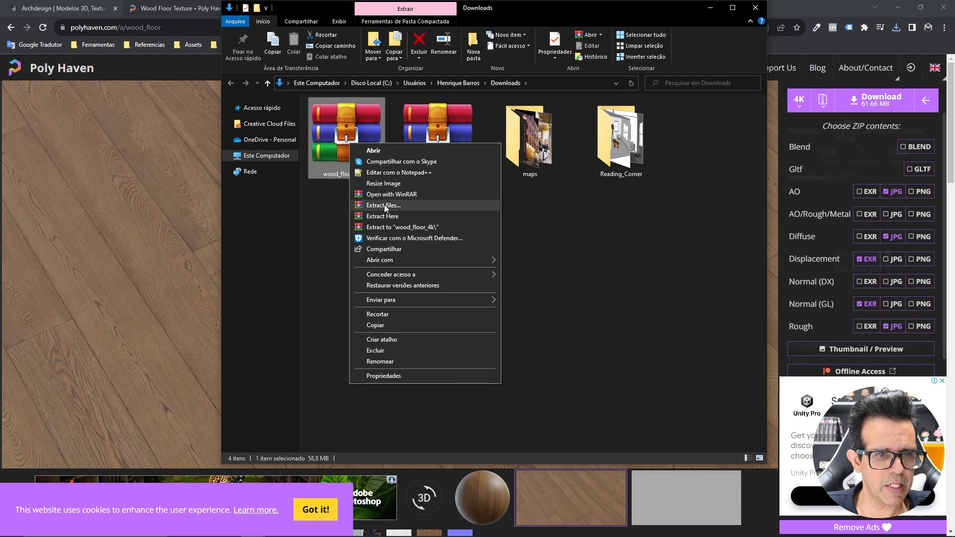
{"action": "left_click", "coordinate": [389, 227]}
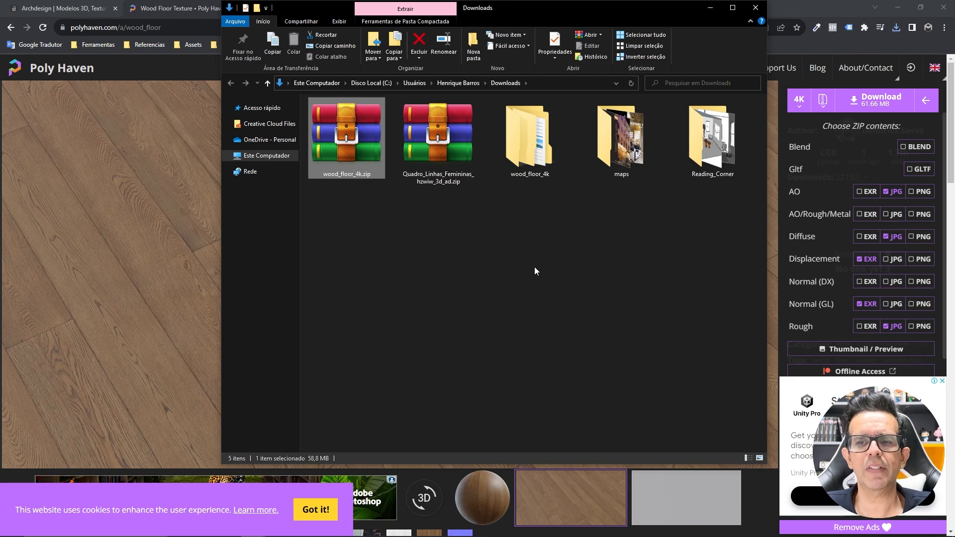
{"action": "double_click", "coordinate": [529, 125]}
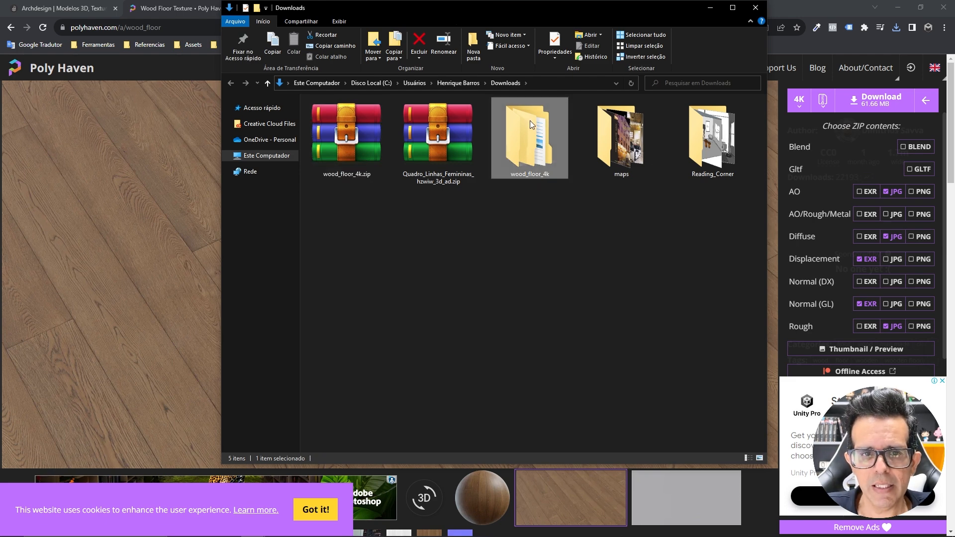
{"action": "double_click", "coordinate": [349, 117]}
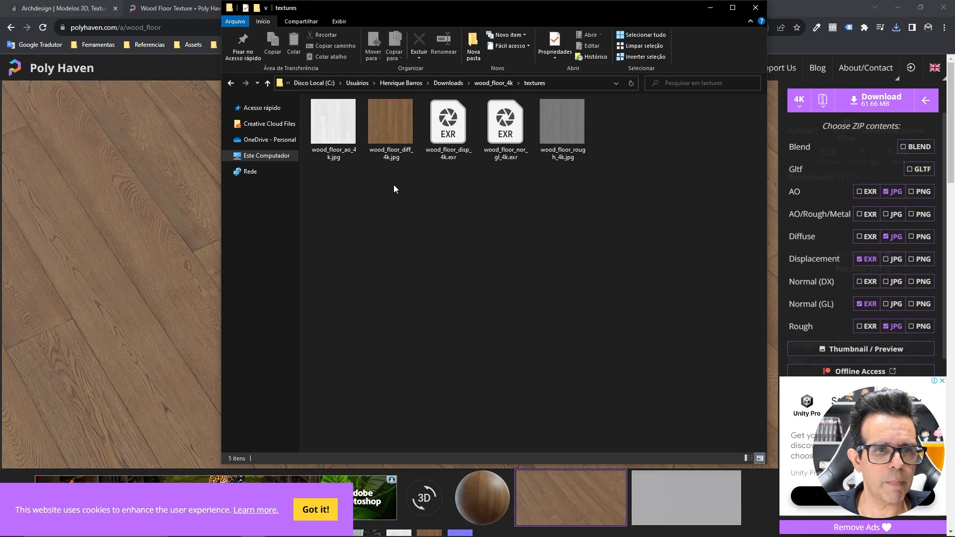
{"action": "left_click", "coordinate": [389, 137]}
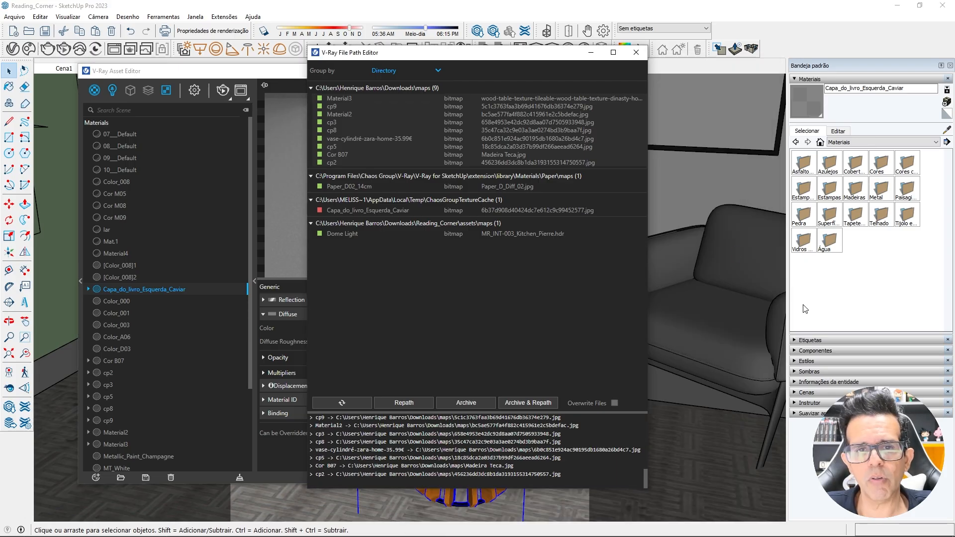
- Back in SketchUp, put away the V-Ray File Path Editor and select the floor face around the rug
{"action": "left_click", "coordinate": [590, 56]}
{"action": "mouse_move", "coordinate": [502, 249]}
{"action": "middle_mouse_down"}
{"action": "mouse_move", "coordinate": [468, 251]}
{"action": "mouse_move", "coordinate": [625, 292]}
{"action": "mouse_move", "coordinate": [604, 352]}
{"action": "middle_mouse_up"}
{"action": "left_click", "coordinate": [604, 352]}
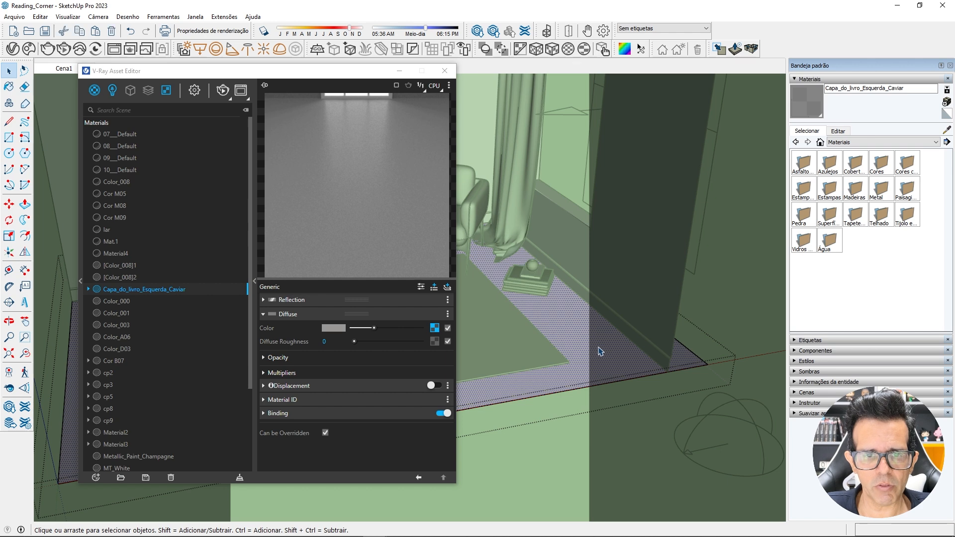
- Create a new V-Ray Generic material and name it MT_Madeira
{"action": "left_click", "coordinate": [94, 90]}
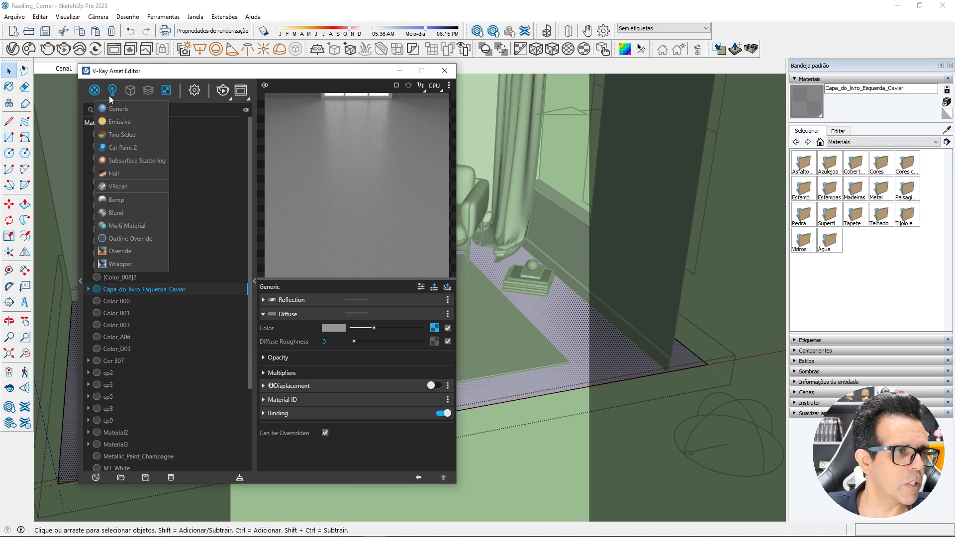
{"action": "left_click", "coordinate": [115, 109]}
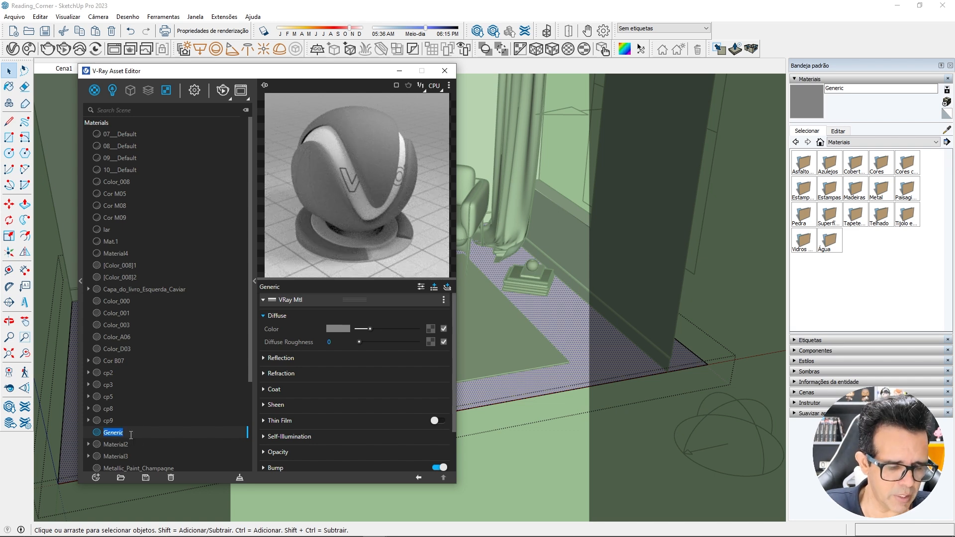
{"action": "type", "text": "MT_Madeira"}
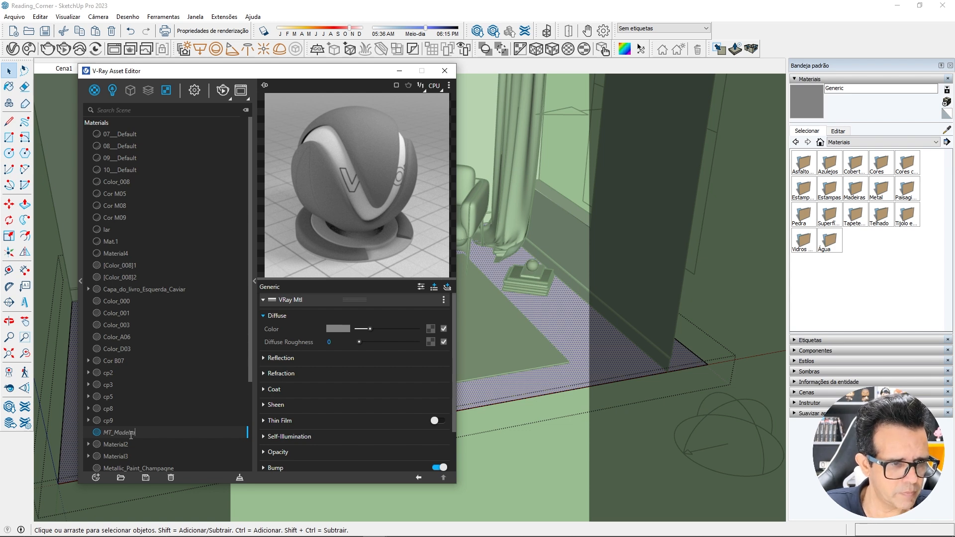
{"action": "key", "text": "Return"}
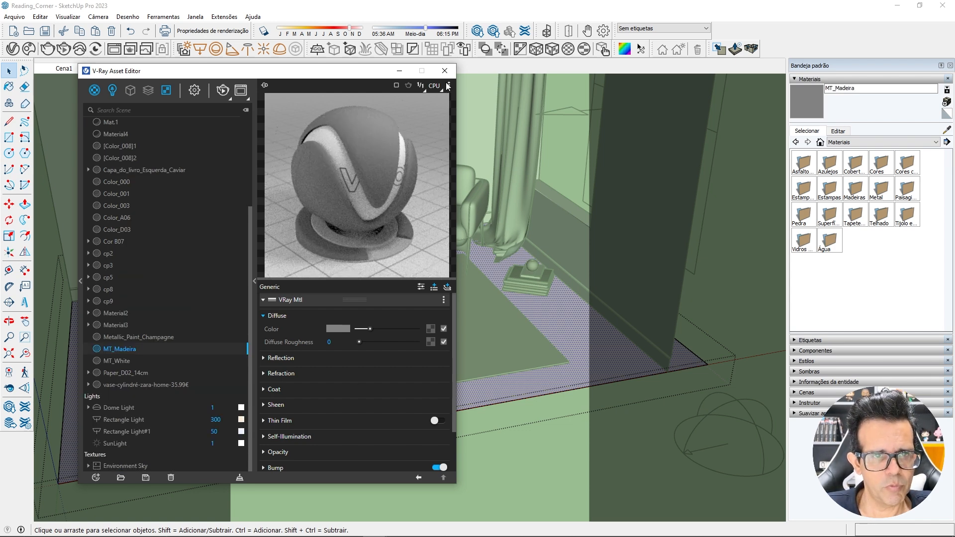
- Load wood_floor_diff_4k.jpg from the wood_floor_4k textures folder as a Bitmap in MT_Madeira's diffuse color slot
{"action": "left_click", "coordinate": [430, 329]}
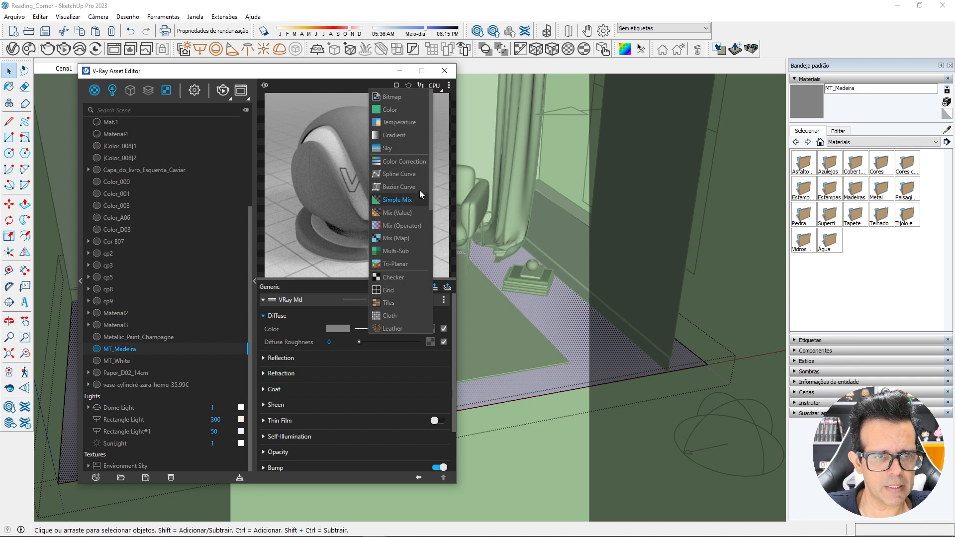
{"action": "left_click", "coordinate": [401, 97]}
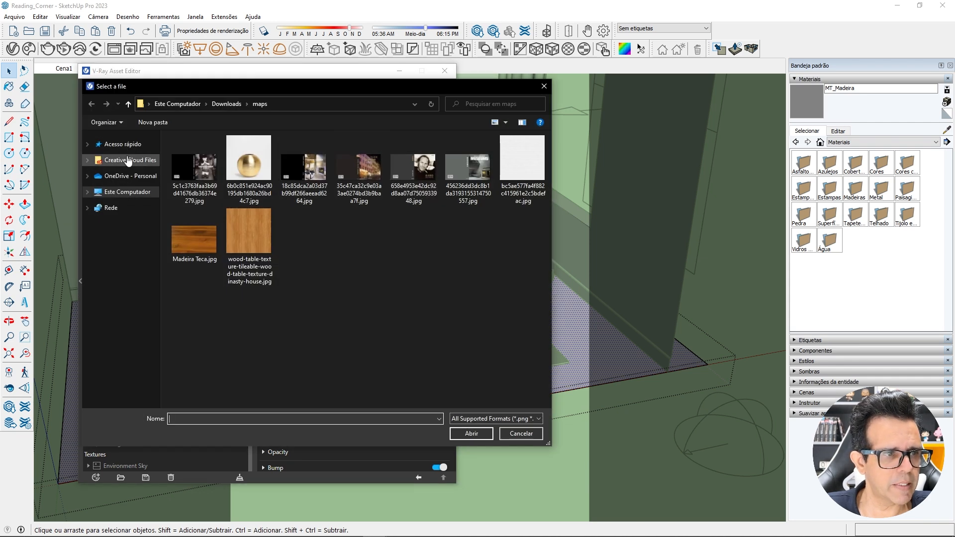
{"action": "left_click", "coordinate": [122, 144]}
{"action": "double_click", "coordinate": [320, 160]}
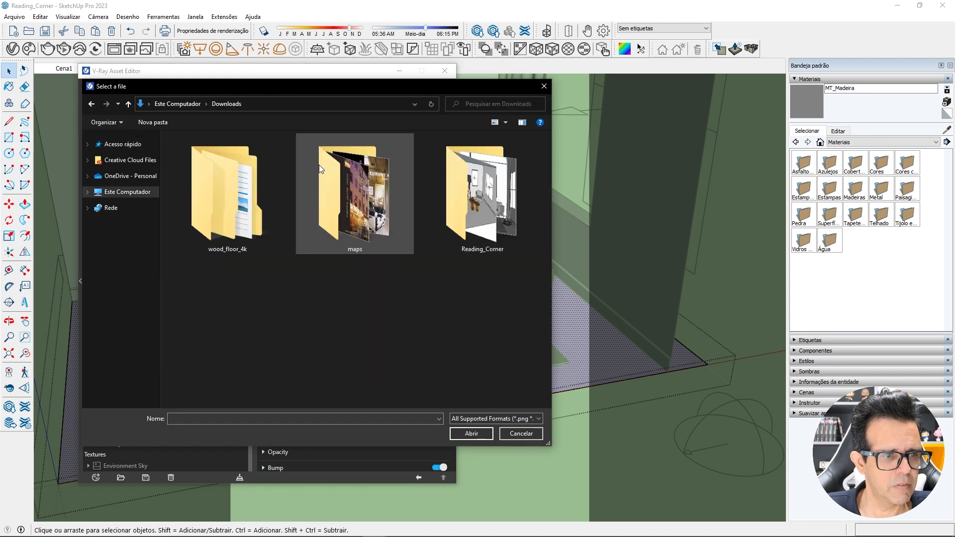
{"action": "double_click", "coordinate": [228, 196]}
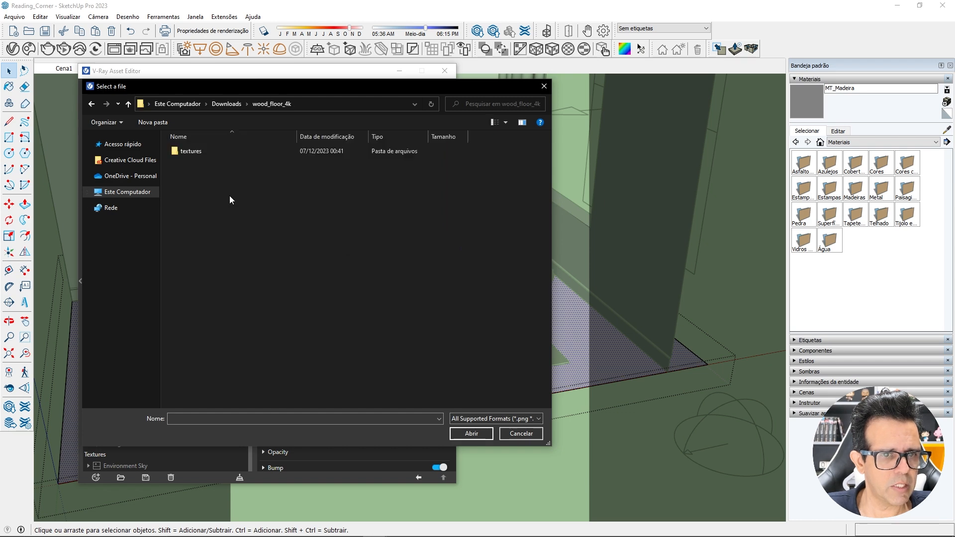
{"action": "double_click", "coordinate": [206, 153]}
{"action": "left_click", "coordinate": [206, 156]}
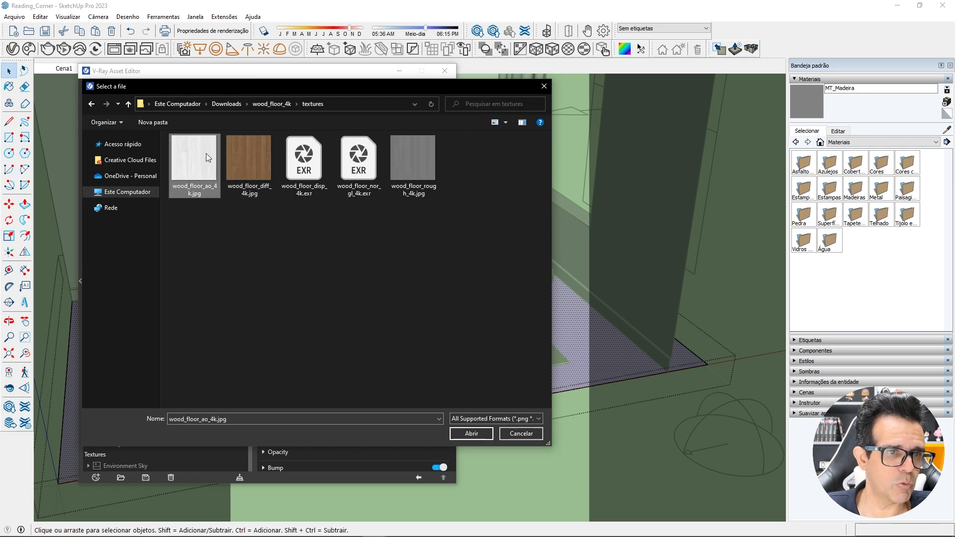
{"action": "double_click", "coordinate": [242, 169]}
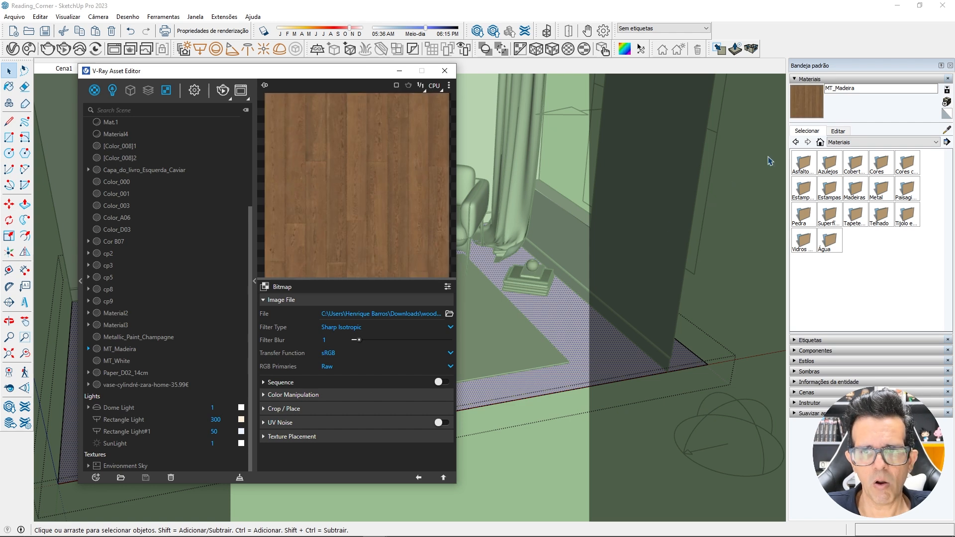
- Paint the selected floor face with MT_Madeira, set its texture size to 2 m and close the V-Ray Asset Editor
{"action": "left_click", "coordinate": [807, 101]}
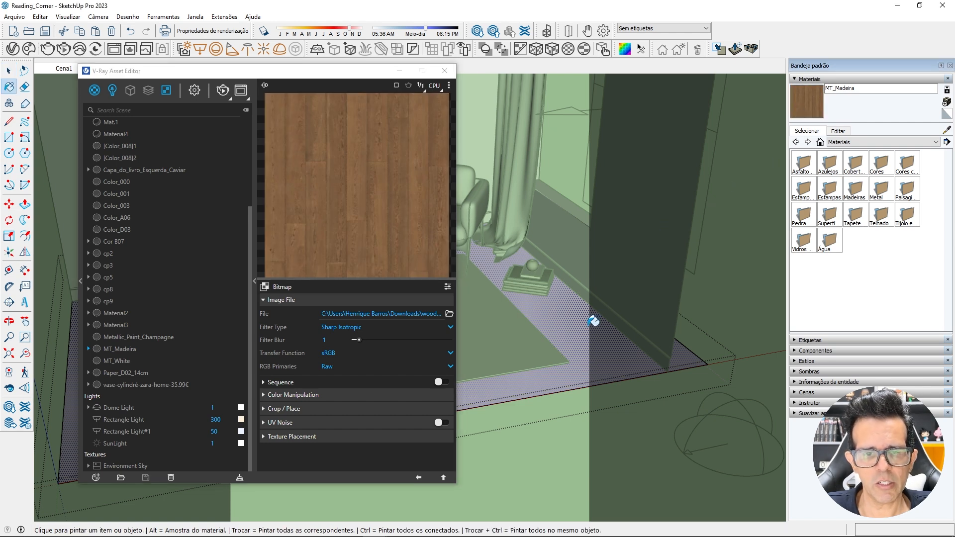
{"action": "left_click", "coordinate": [566, 344]}
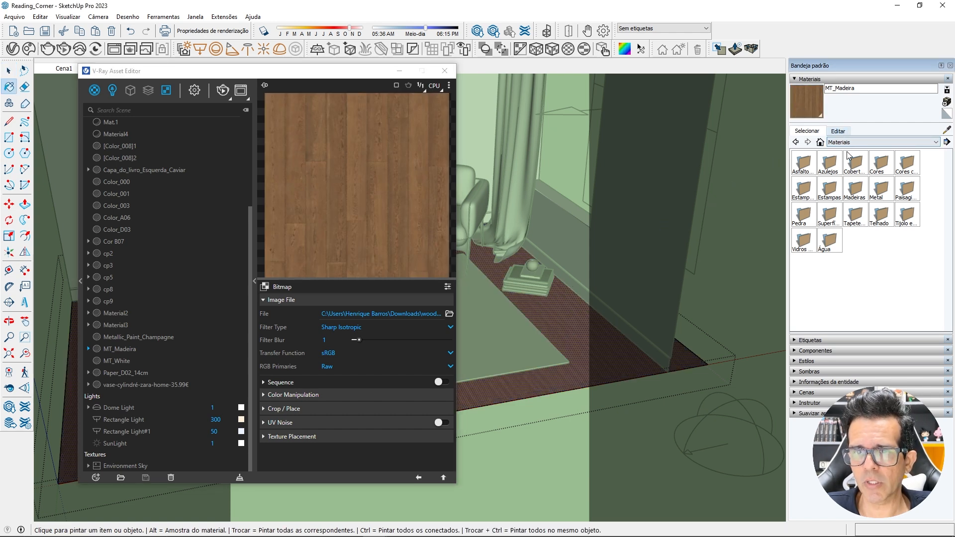
{"action": "left_click", "coordinate": [840, 133]}
{"action": "left_click", "coordinate": [827, 263]}
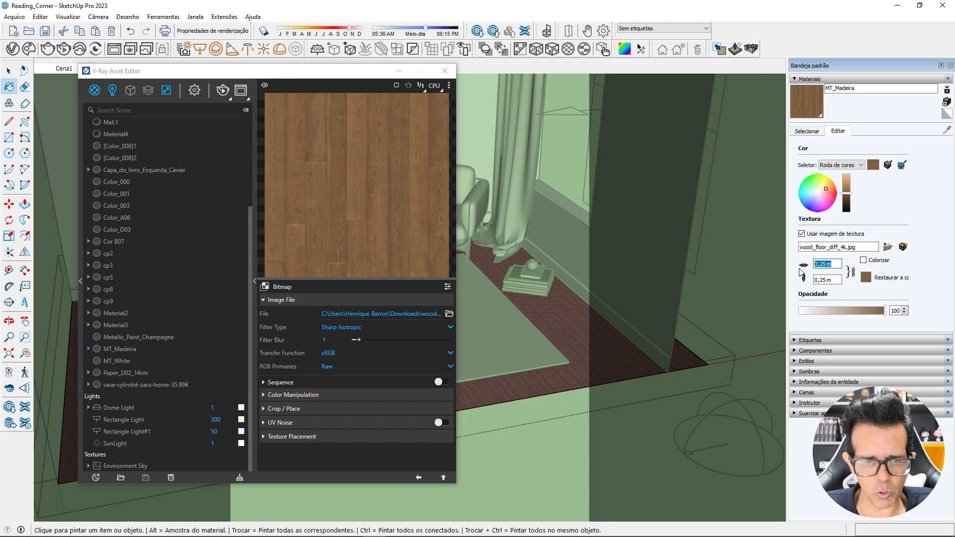
{"action": "type", "text": "2"}
{"action": "key", "text": "Return"}
{"action": "left_click", "coordinate": [444, 71]}
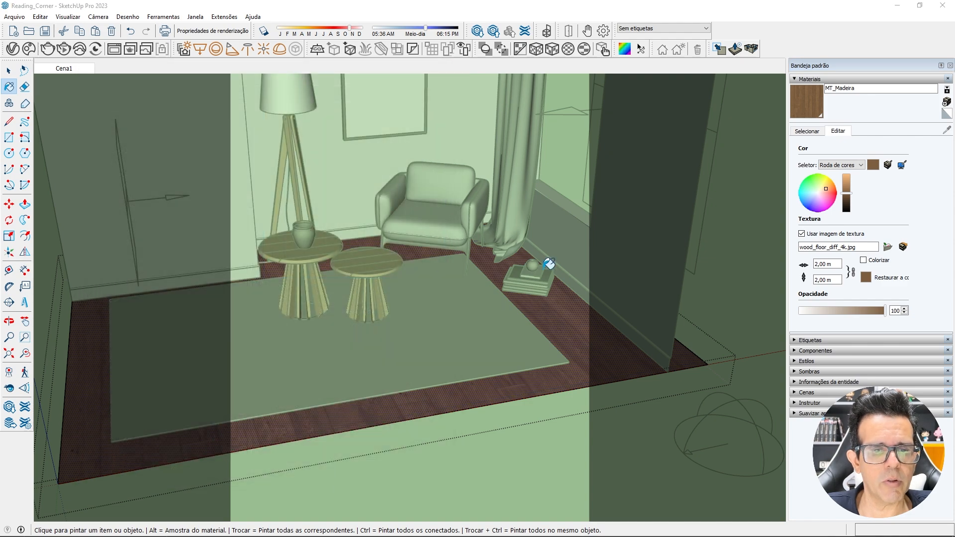
- Try to rotate the wood texture on the floor face by 90 degrees
{"action": "mouse_move", "coordinate": [559, 348]}
{"action": "middle_mouse_down"}
{"action": "mouse_move", "coordinate": [580, 380]}
{"action": "mouse_move", "coordinate": [595, 377]}
{"action": "mouse_move", "coordinate": [550, 362]}
{"action": "mouse_move", "coordinate": [580, 377]}
{"action": "middle_mouse_up"}
{"action": "scroll", "coordinate": [603, 349], "scroll_direction": "up", "scroll_amount": 2}
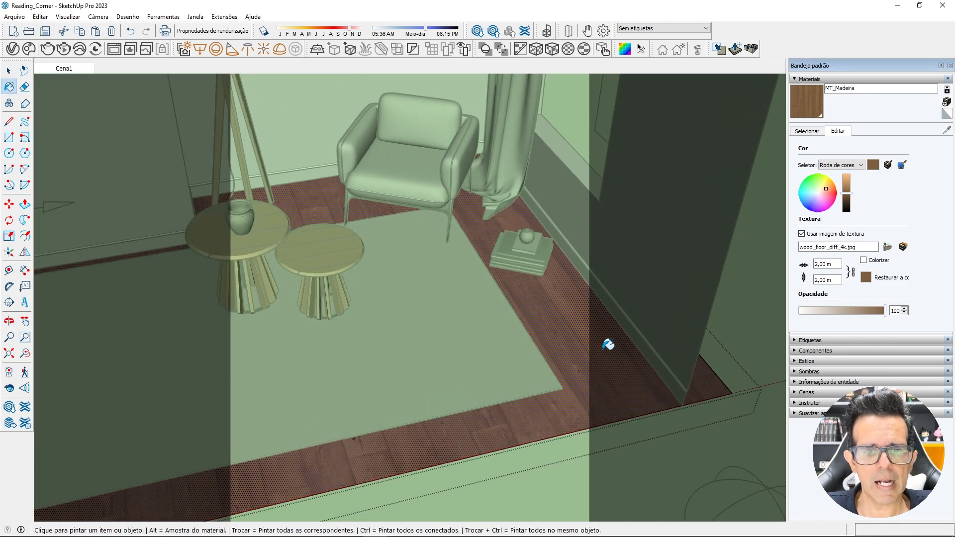
{"action": "scroll", "coordinate": [608, 344], "scroll_direction": "up", "scroll_amount": 8}
{"action": "key", "text": "space"}
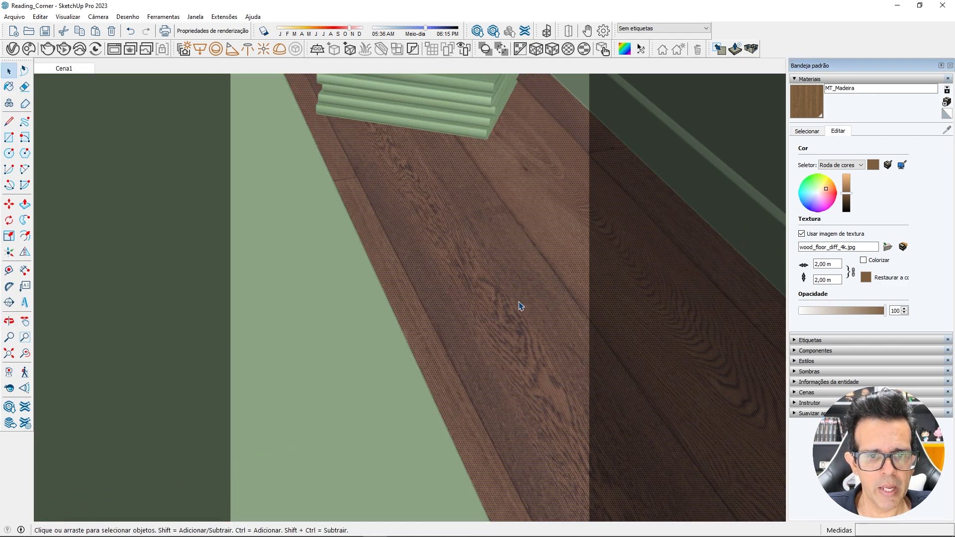
{"action": "right_click", "coordinate": [517, 234]}
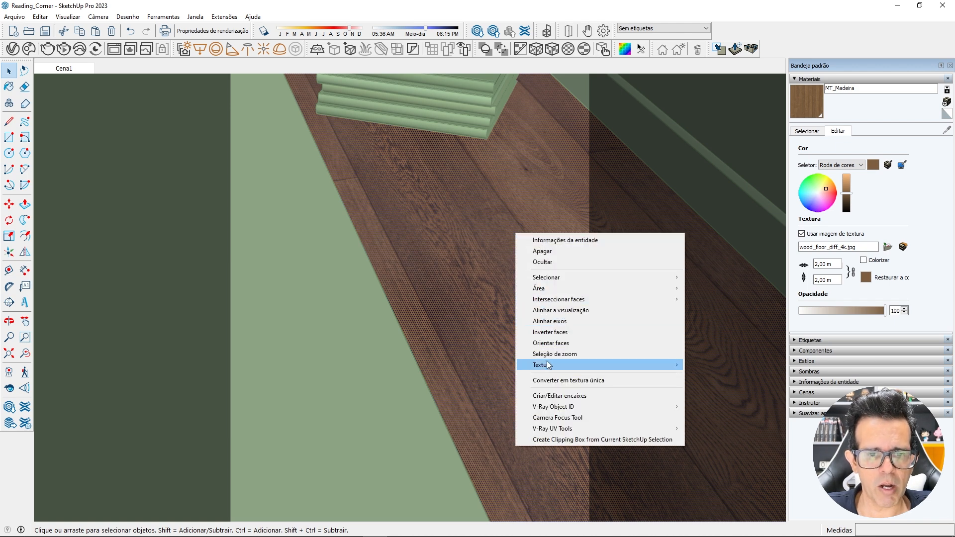
{"action": "mouse_move", "coordinate": [548, 366]}
{"action": "left_click", "coordinate": [716, 366]}
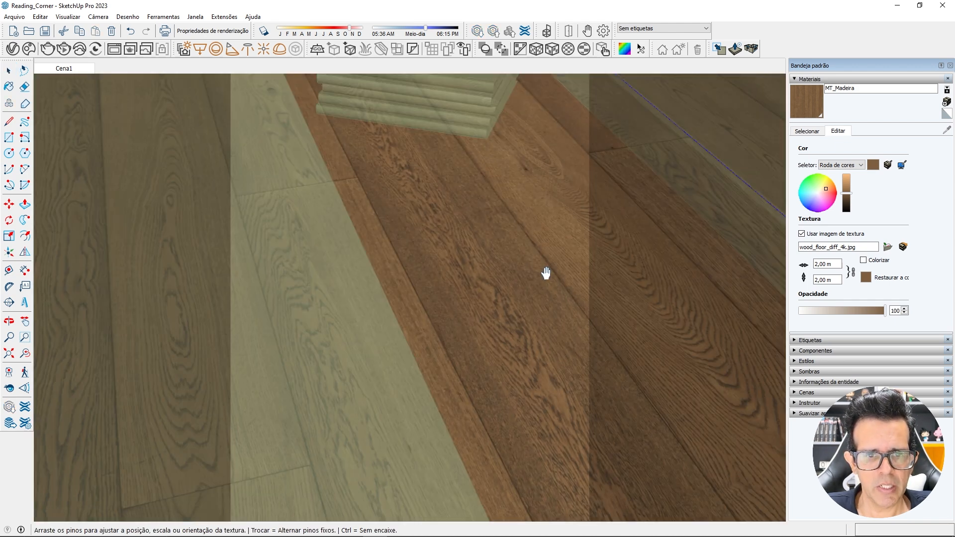
{"action": "right_click", "coordinate": [547, 274]}
{"action": "mouse_move", "coordinate": [572, 304]}
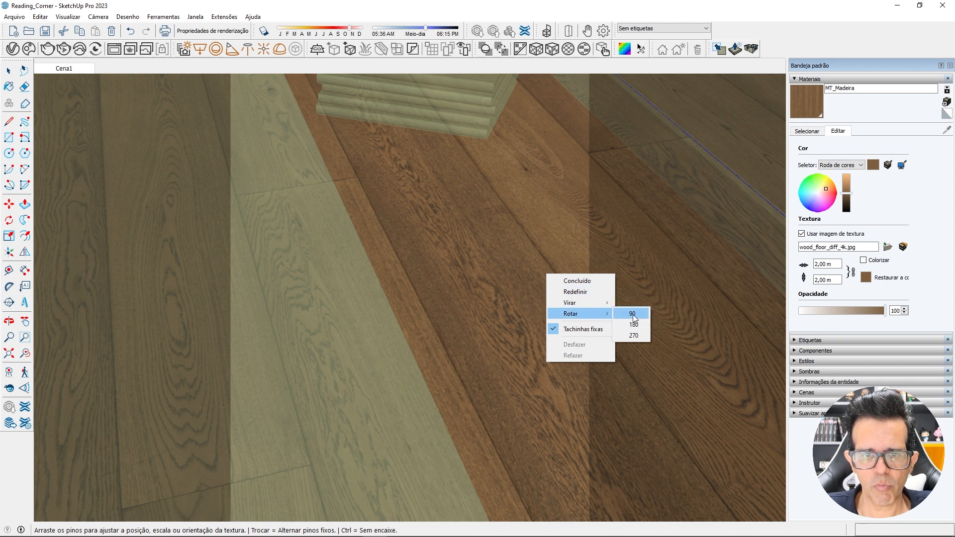
{"action": "left_click", "coordinate": [632, 314]}
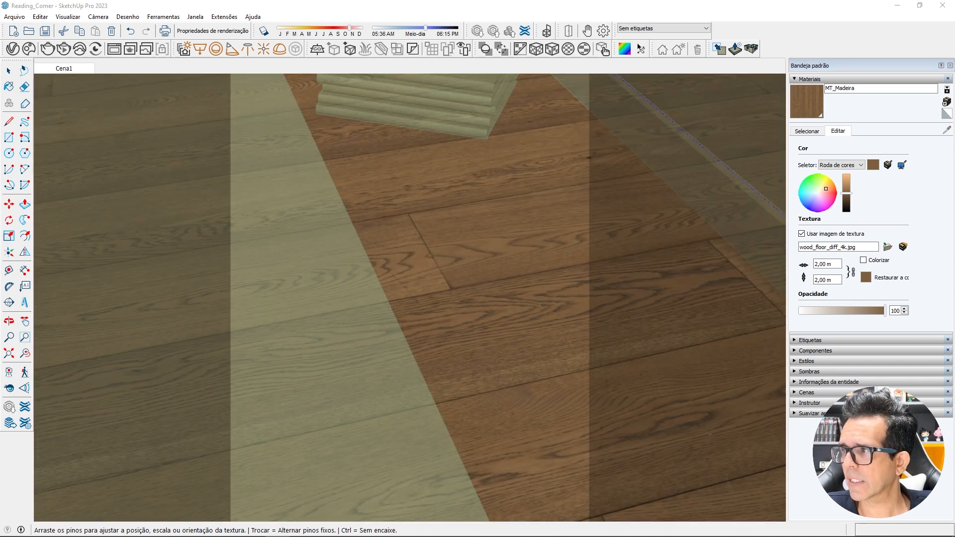
{"action": "scroll", "coordinate": [562, 279], "scroll_direction": "down", "scroll_amount": 8}
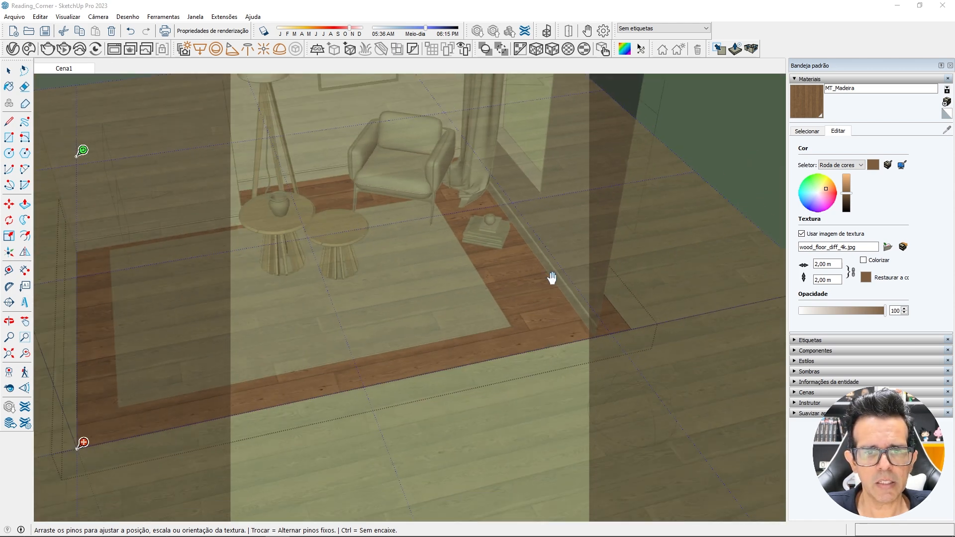
- Set the MT_Madeira texture size to 1 m and leave the texture positioning mode
{"action": "left_click", "coordinate": [836, 264]}
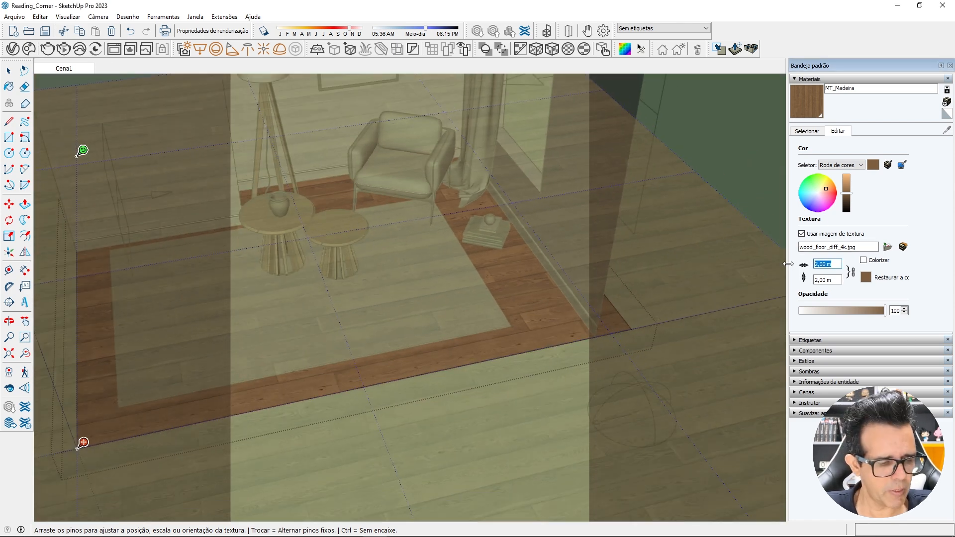
{"action": "type", "text": "1"}
{"action": "key", "text": "Return"}
{"action": "left_click", "coordinate": [535, 272]}
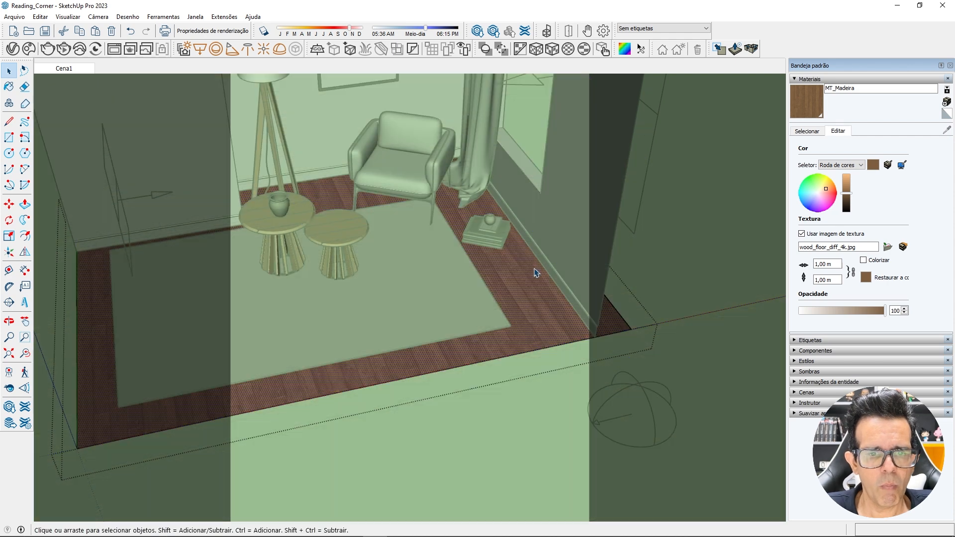
- Rotate the texture position on the selected floor face by 90 degrees, accept it and exit the floor group
{"action": "middle_click_drag", "start_coordinate": [633, 281], "coordinate": [542, 297]}
{"action": "right_click", "coordinate": [542, 295]}
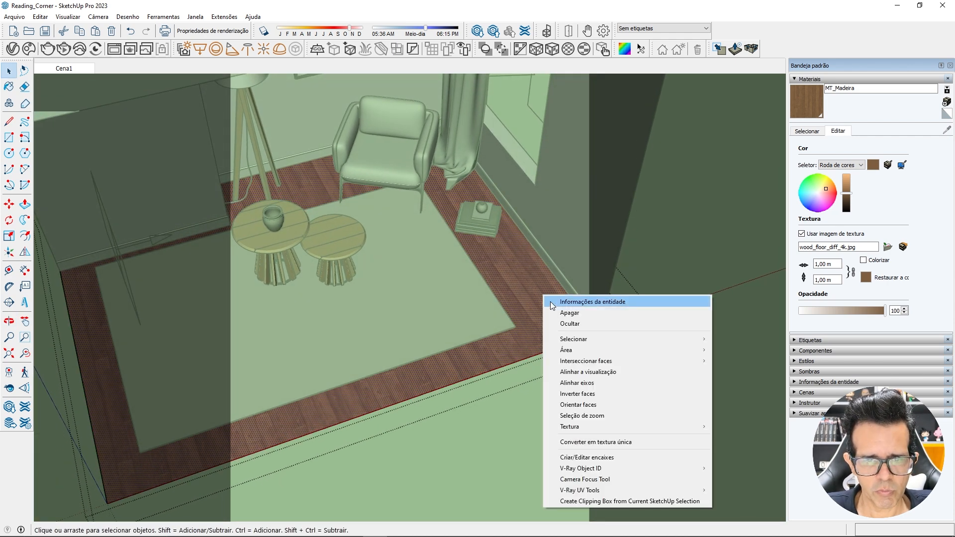
{"action": "mouse_move", "coordinate": [619, 430]}
{"action": "left_click", "coordinate": [726, 425]}
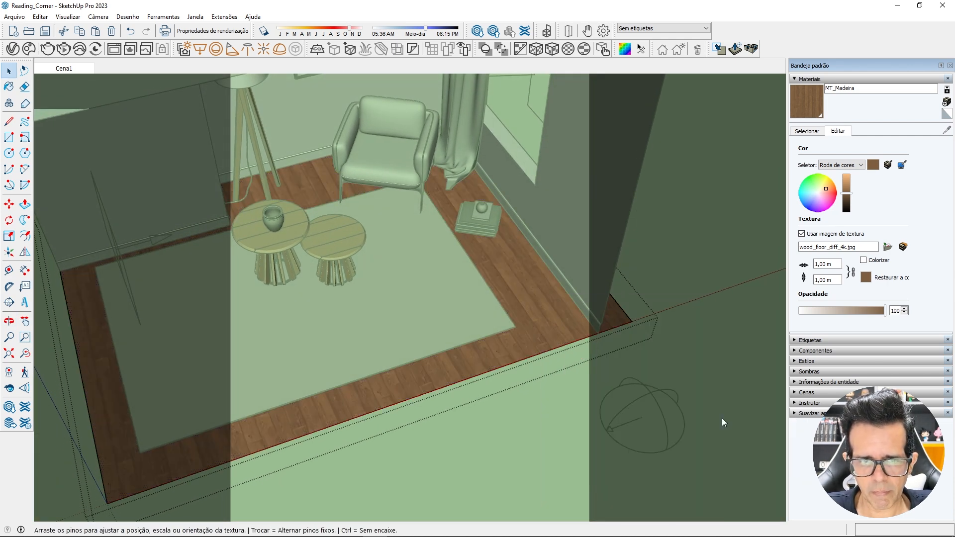
{"action": "right_click", "coordinate": [534, 262]}
{"action": "mouse_move", "coordinate": [567, 301]}
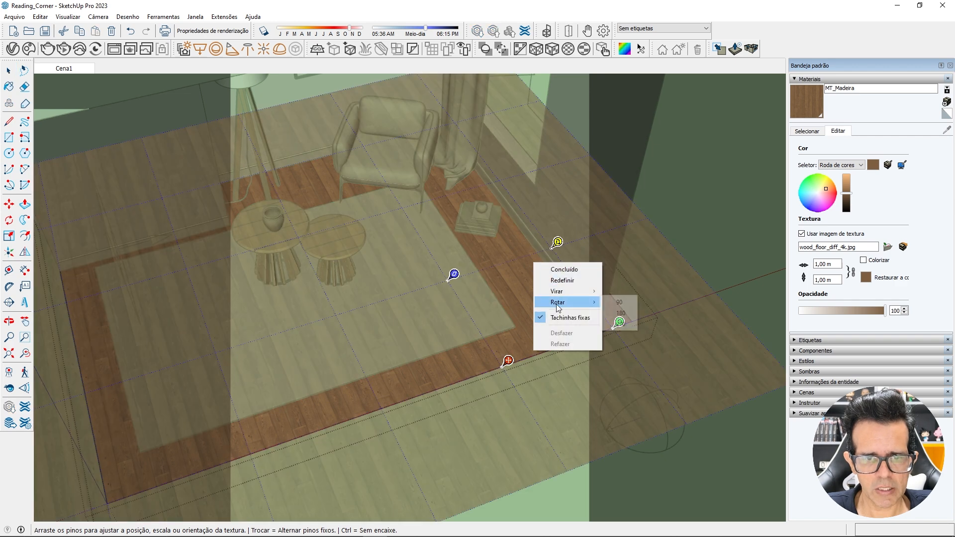
{"action": "left_click", "coordinate": [620, 313]}
{"action": "right_click", "coordinate": [530, 312]}
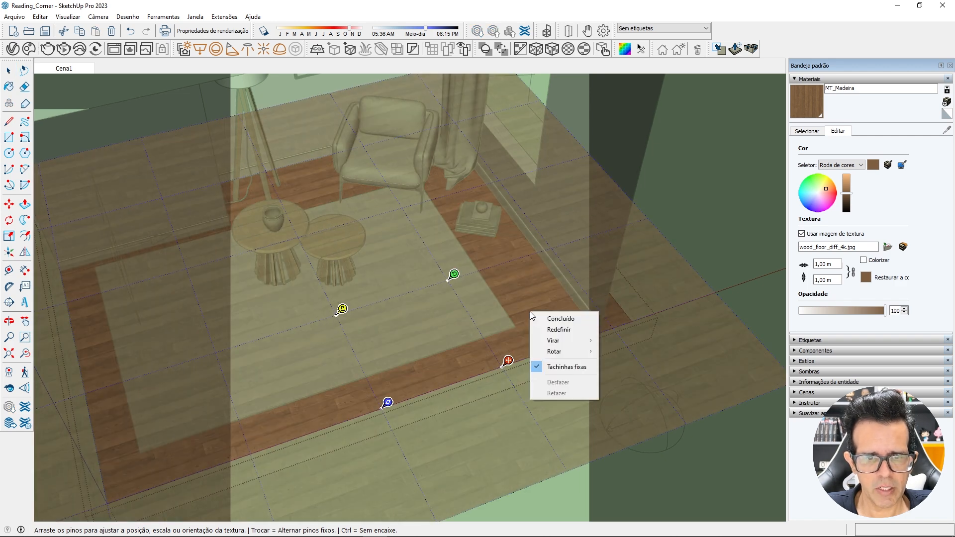
{"action": "left_click", "coordinate": [554, 321]}
{"action": "scroll", "coordinate": [522, 314], "scroll_direction": "down", "scroll_amount": 3}
{"action": "left_click", "coordinate": [635, 301]}
- Return to the Cena1 scene view and reopen MT_Madeira's main settings in the V-Ray Asset Editor
{"action": "scroll", "coordinate": [514, 277], "scroll_direction": "up", "scroll_amount": 4}
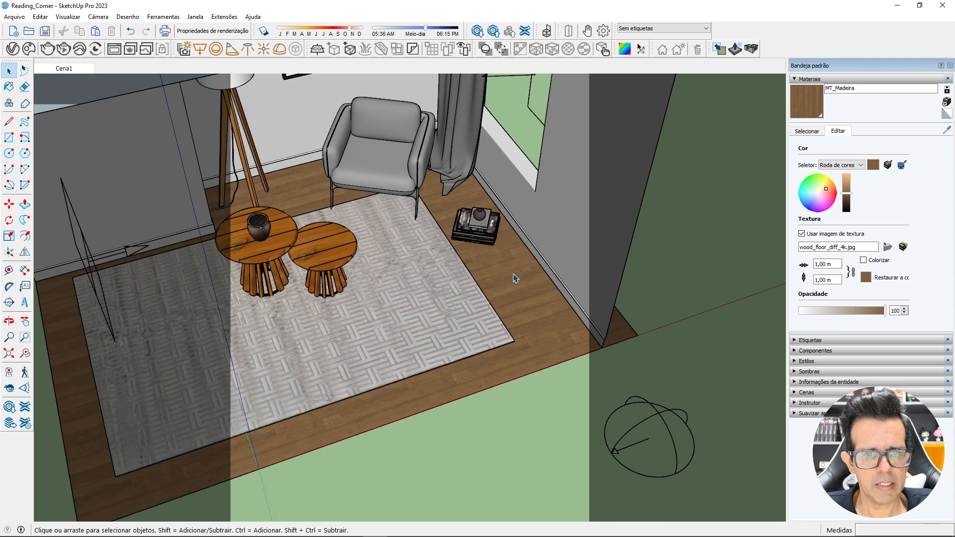
{"action": "middle_click_drag", "start_coordinate": [521, 264], "coordinate": [494, 234]}
{"action": "left_click", "coordinate": [75, 69]}
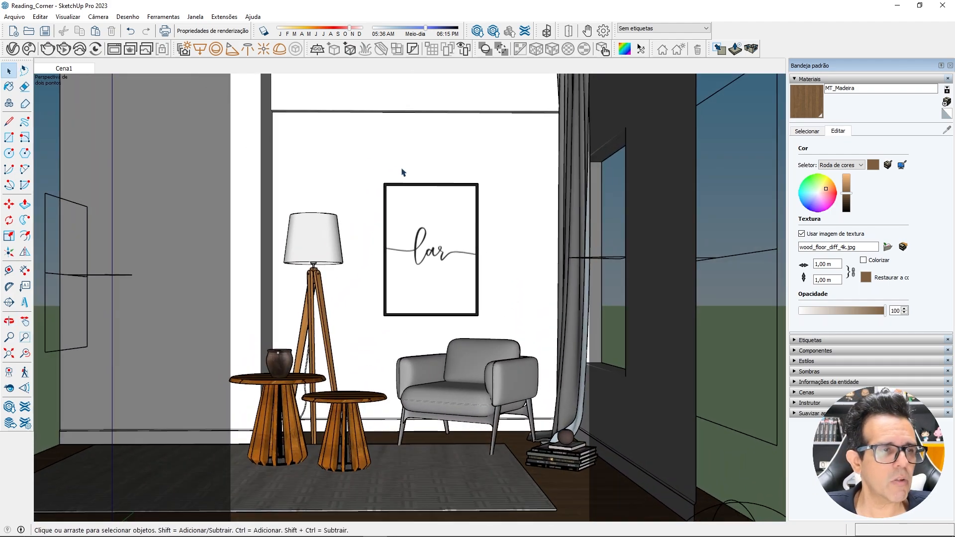
{"action": "left_click", "coordinate": [13, 49]}
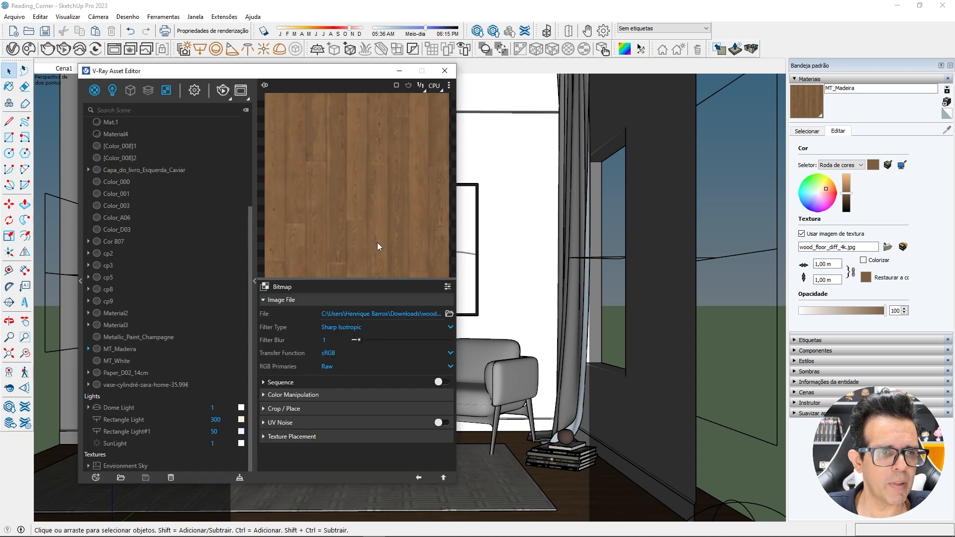
{"action": "left_click", "coordinate": [418, 478]}
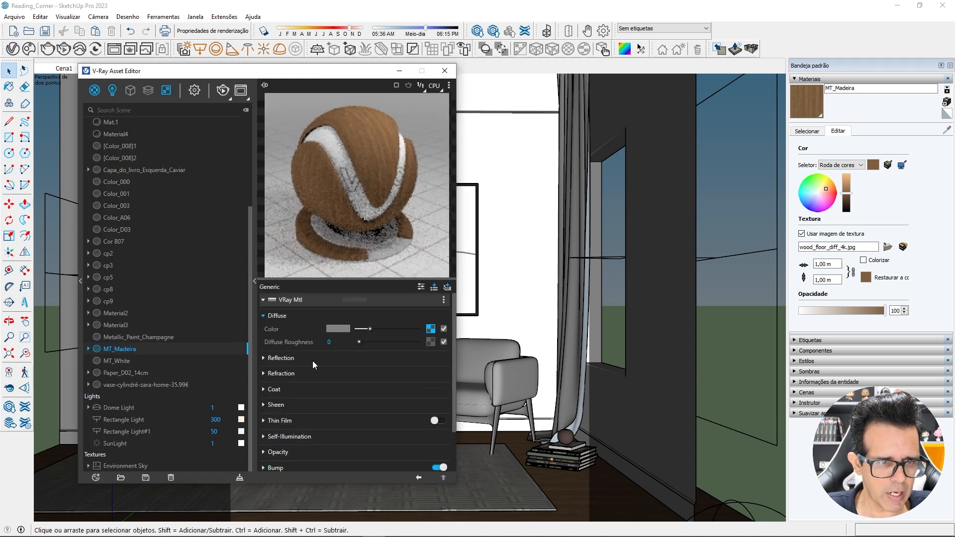
- Set MT_Madeira's reflection color to full white and its surface control to Use Roughness
{"action": "left_click_drag", "start_coordinate": [371, 370], "coordinate": [417, 371]}
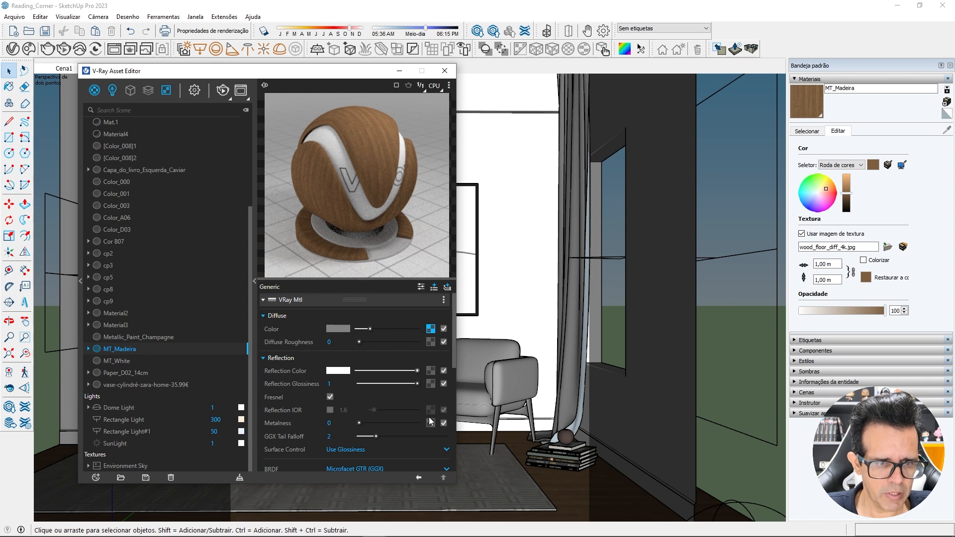
{"action": "left_click", "coordinate": [351, 450]}
{"action": "left_click", "coordinate": [360, 438]}
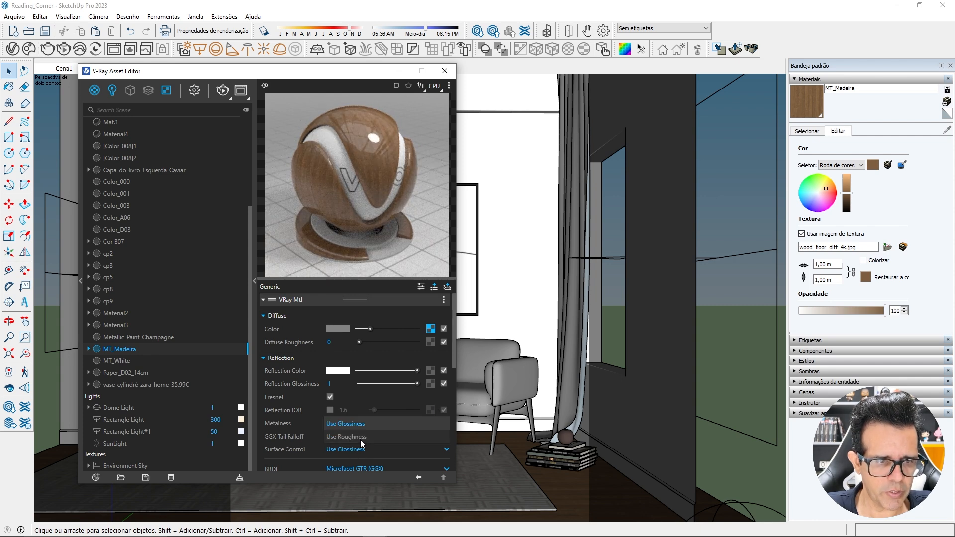
- Load wood_floor_rough_4k.jpg as a Bitmap in MT_Madeira's reflection roughness slot and return to the material settings
{"action": "left_click", "coordinate": [433, 385]}
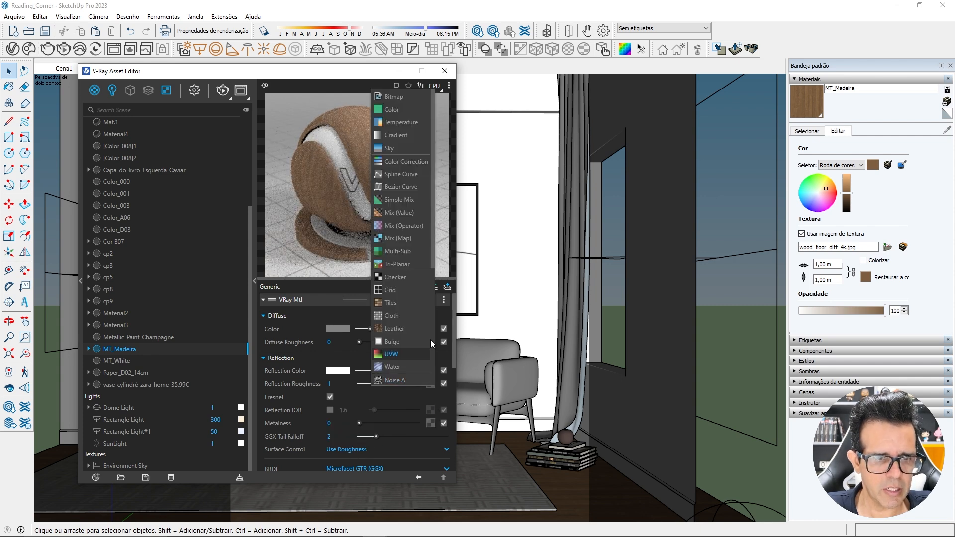
{"action": "left_click", "coordinate": [411, 94]}
{"action": "double_click", "coordinate": [404, 152]}
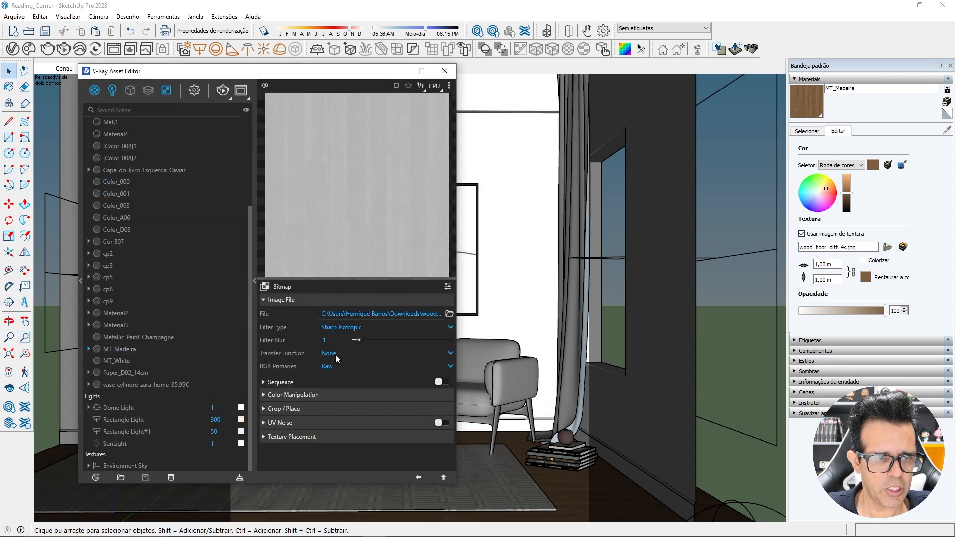
{"action": "left_click", "coordinate": [418, 477]}
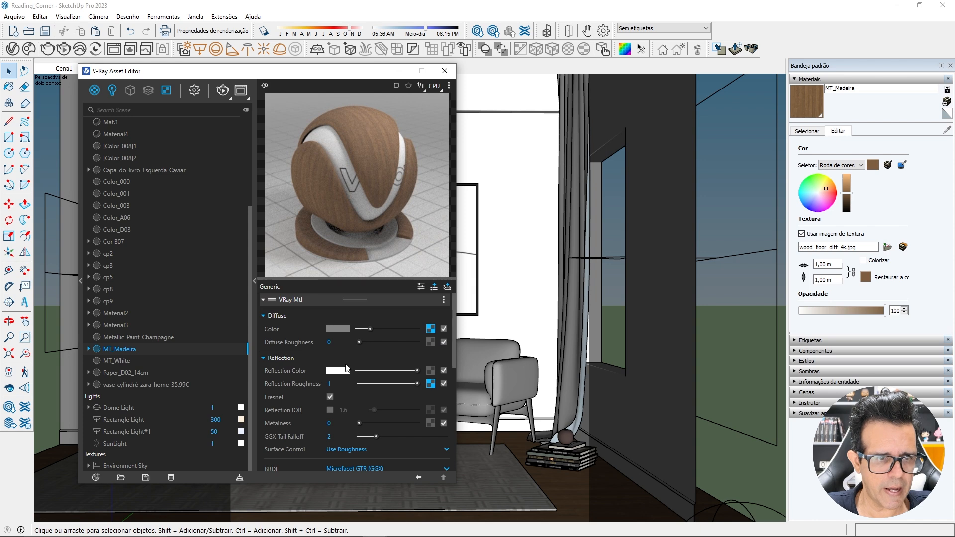
- Find MT_Madeira's bump settings within its VRay Mtl layer and set the bump mode to Normal Map
{"action": "left_click", "coordinate": [309, 297]}
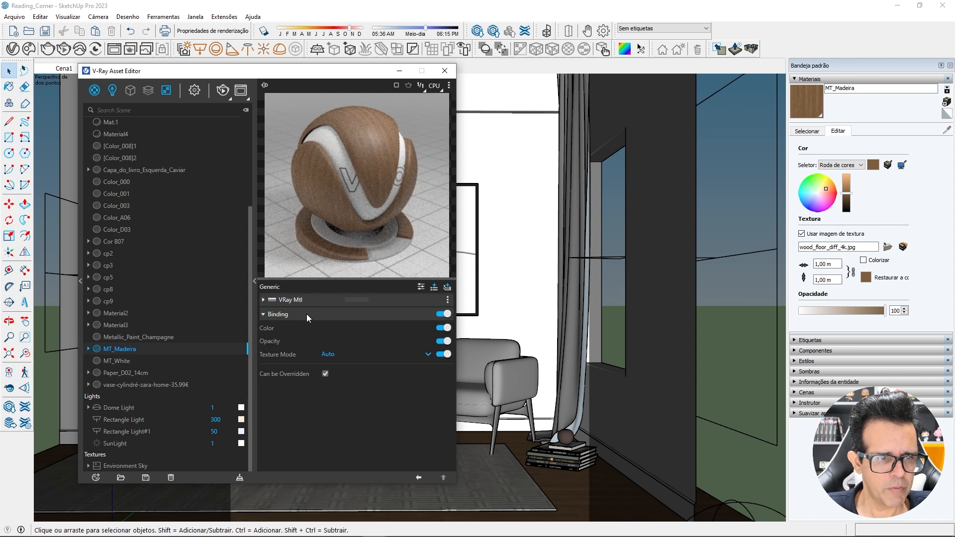
{"action": "left_click", "coordinate": [317, 317]}
{"action": "left_click", "coordinate": [433, 287]}
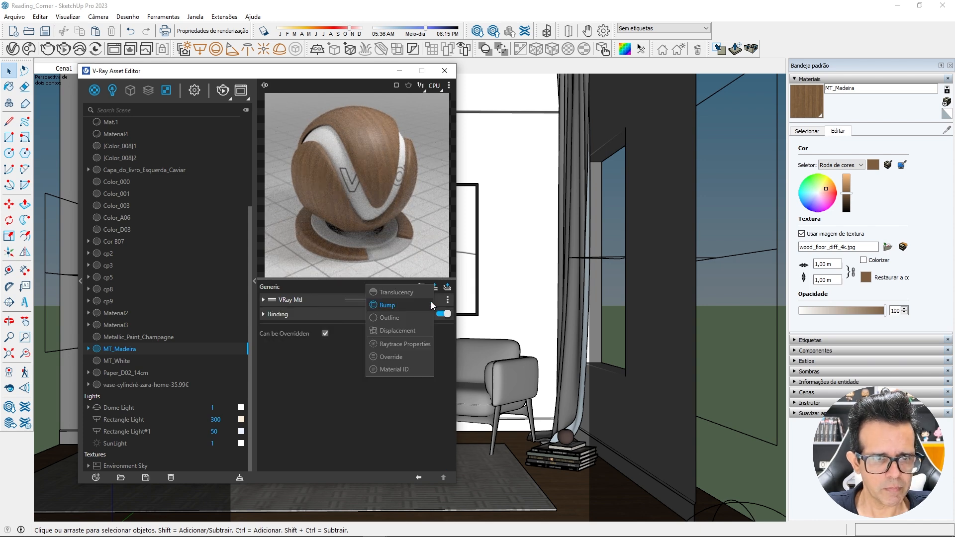
{"action": "left_click", "coordinate": [387, 305]}
{"action": "left_click", "coordinate": [316, 300]}
{"action": "scroll", "coordinate": [353, 388], "scroll_direction": "down", "scroll_amount": 5}
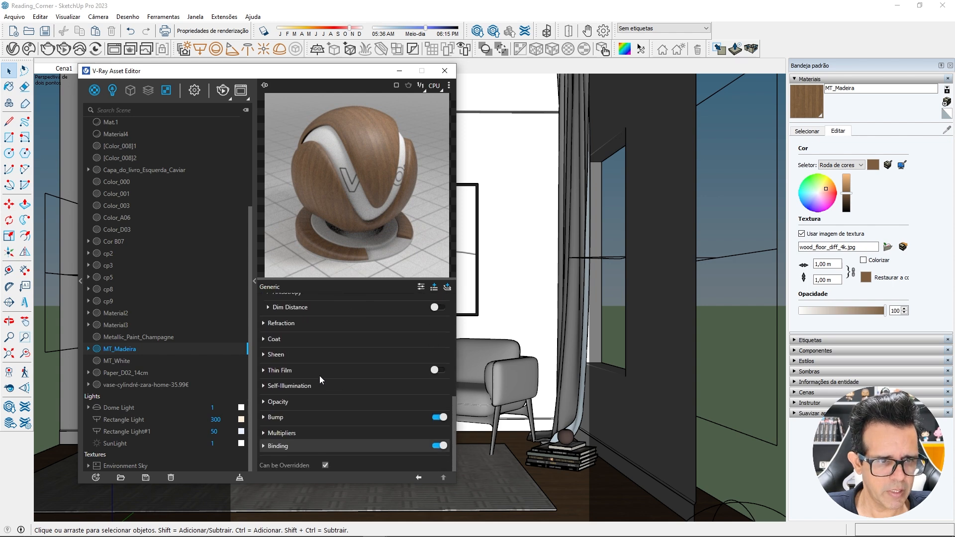
{"action": "left_click", "coordinate": [309, 419]}
{"action": "scroll", "coordinate": [351, 412], "scroll_direction": "down", "scroll_amount": 1}
{"action": "left_click", "coordinate": [343, 401]}
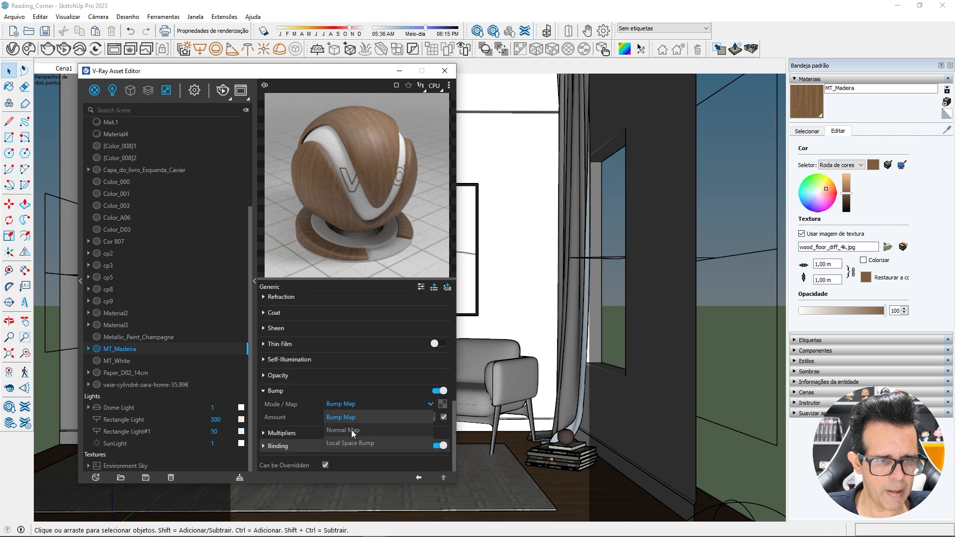
{"action": "left_click", "coordinate": [351, 431]}
- Load wood_floor_nor_gl_4k.exr as a Bitmap in MT_Madeira's normal map slot and set its filter type to No Filter
{"action": "left_click", "coordinate": [442, 403]}
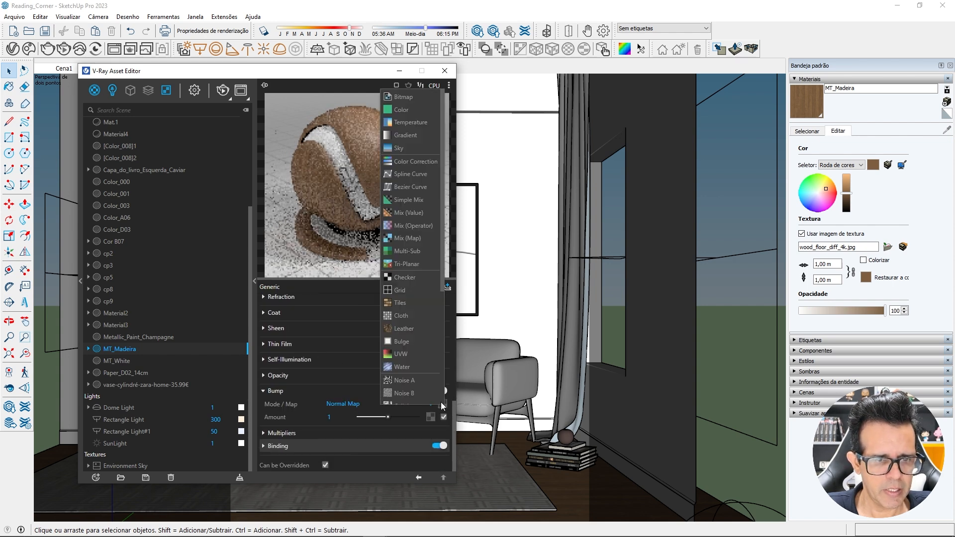
{"action": "left_click", "coordinate": [412, 106]}
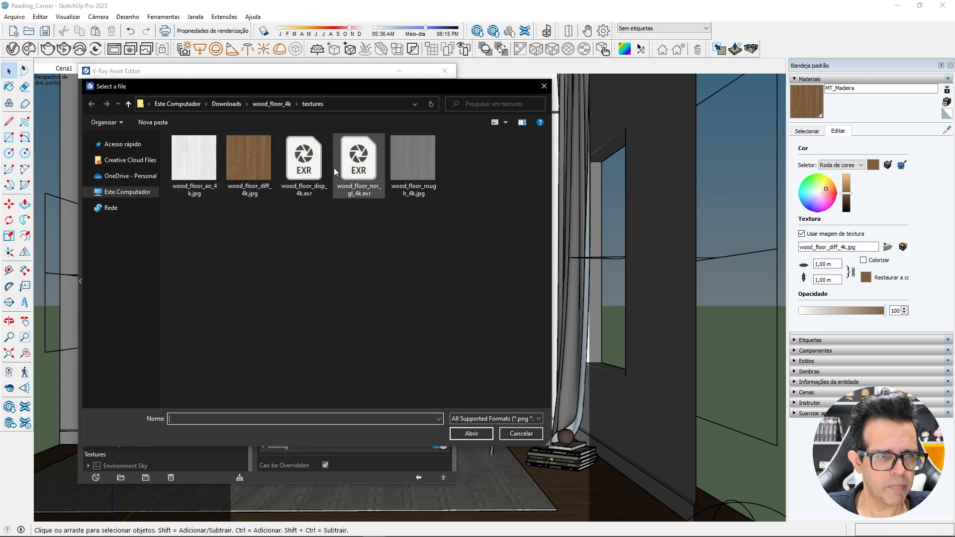
{"action": "left_click", "coordinate": [355, 164]}
{"action": "double_click", "coordinate": [362, 168]}
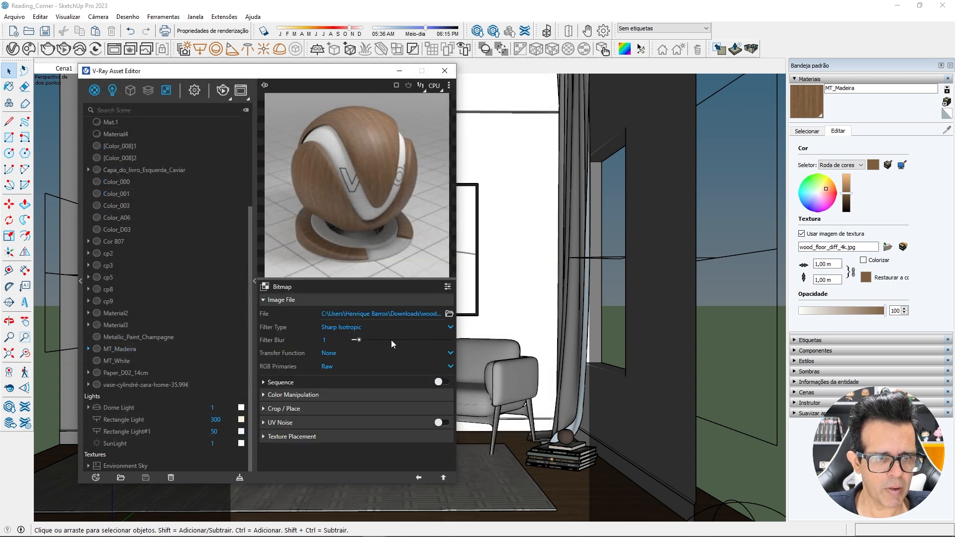
{"action": "left_click", "coordinate": [350, 328]}
{"action": "left_click", "coordinate": [340, 341]}
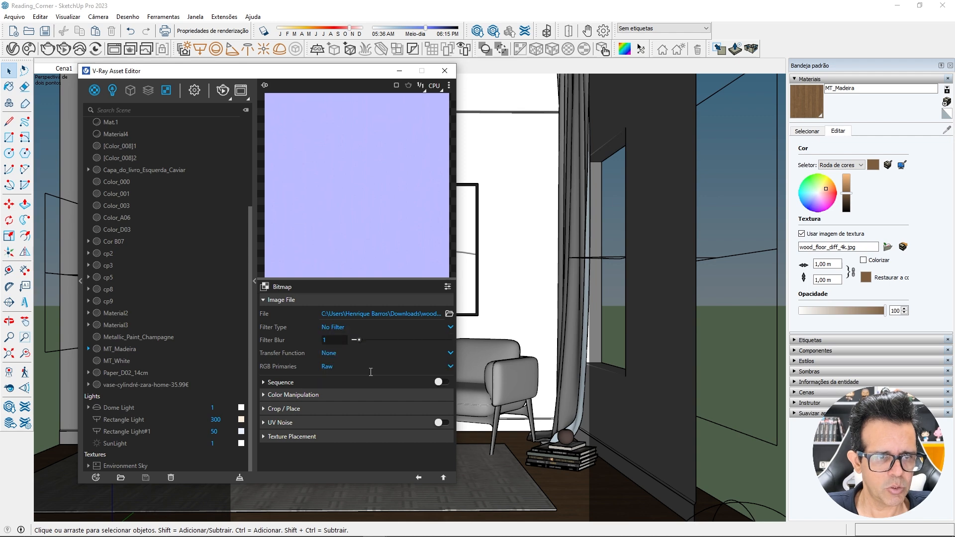
{"action": "left_click", "coordinate": [418, 478]}
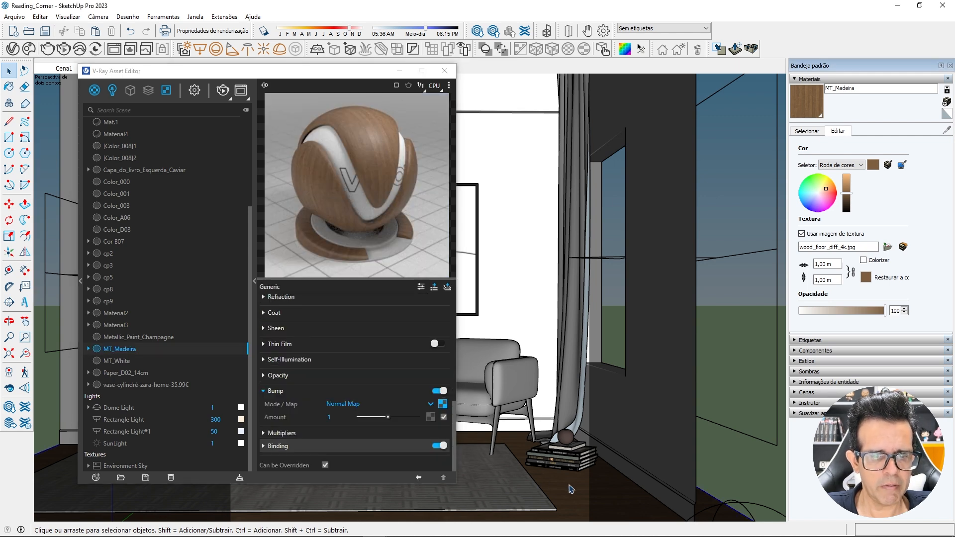
- Minimize the V-Ray Asset Editor, start an interactive render and inspect the floor near the armchair in the frame buffer
{"action": "left_click", "coordinate": [401, 73]}
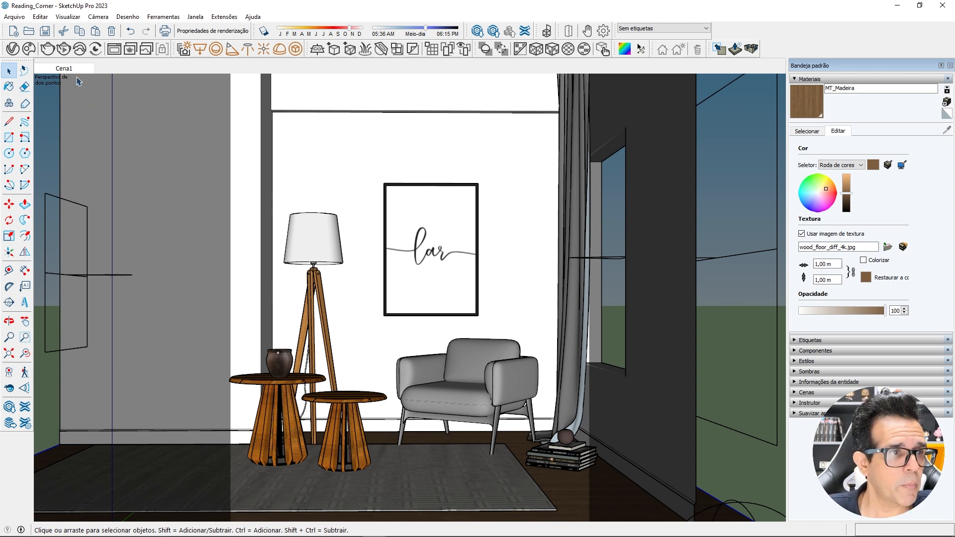
{"action": "left_click", "coordinate": [63, 48]}
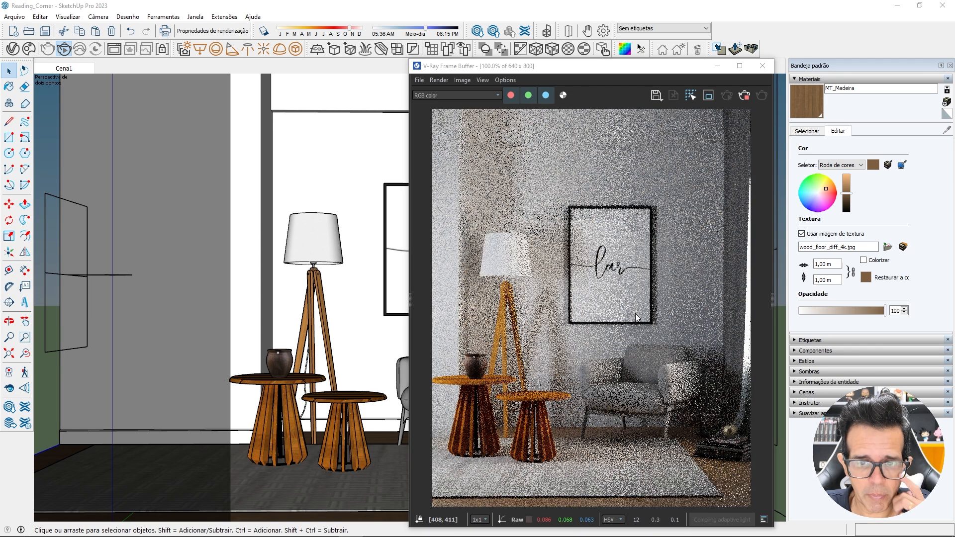
{"action": "scroll", "coordinate": [730, 491], "scroll_direction": "up", "scroll_amount": 2}
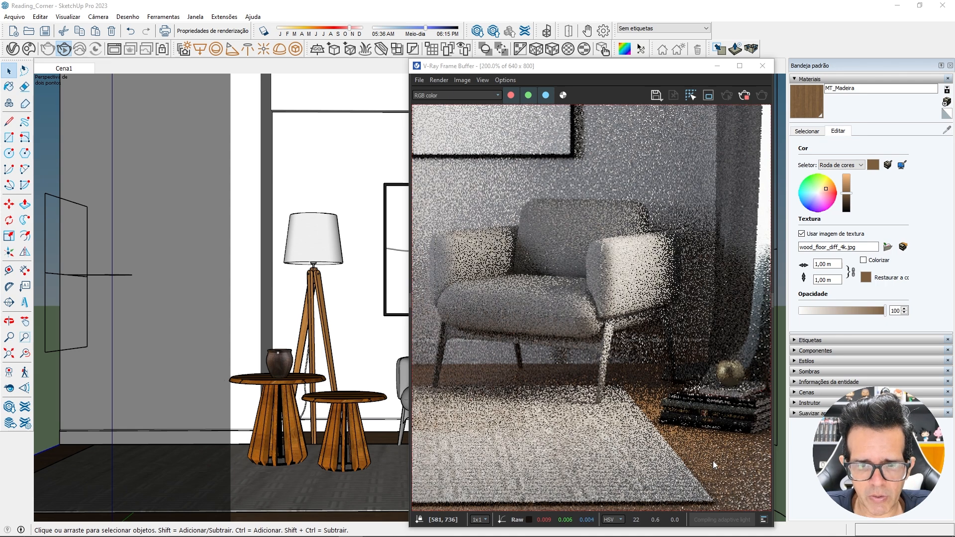
{"action": "scroll", "coordinate": [716, 463], "scroll_direction": "down", "scroll_amount": 2}
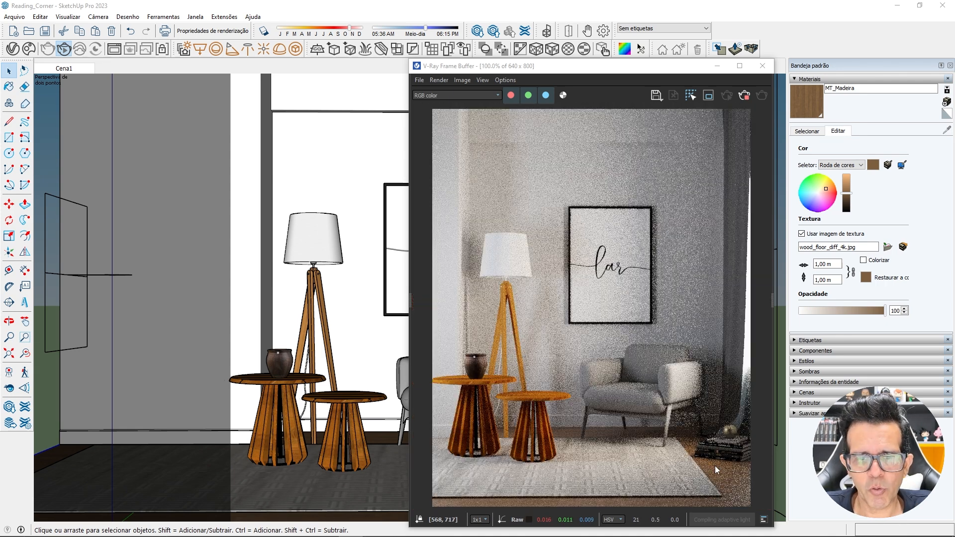
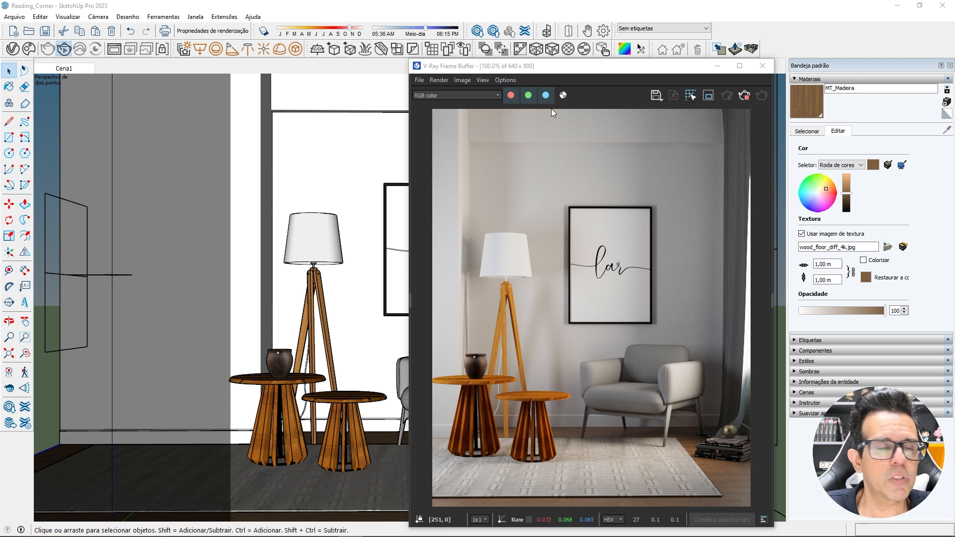
- Look through the scene's full list of materials in the V-Ray Asset Editor
{"action": "left_click", "coordinate": [13, 49]}
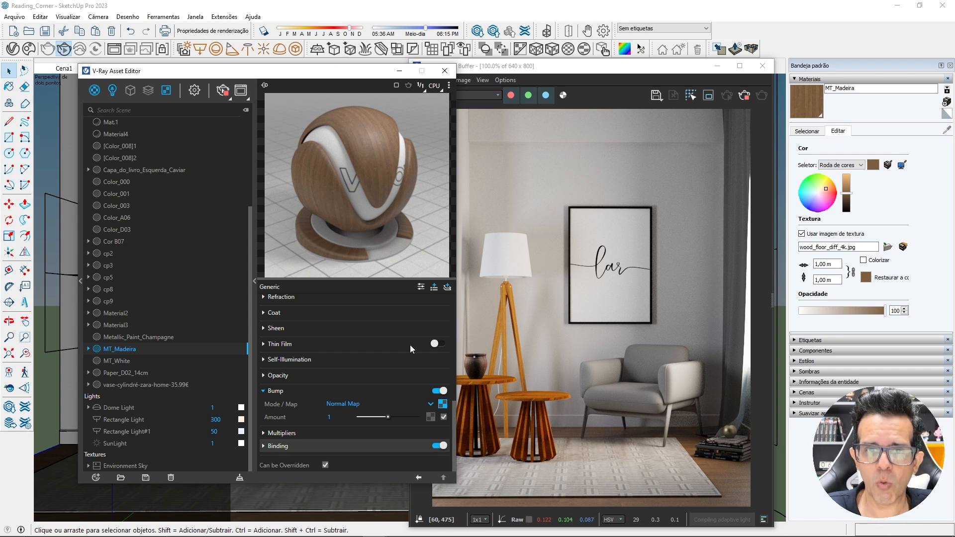
{"action": "scroll", "coordinate": [144, 204], "scroll_direction": "up", "scroll_amount": 4}
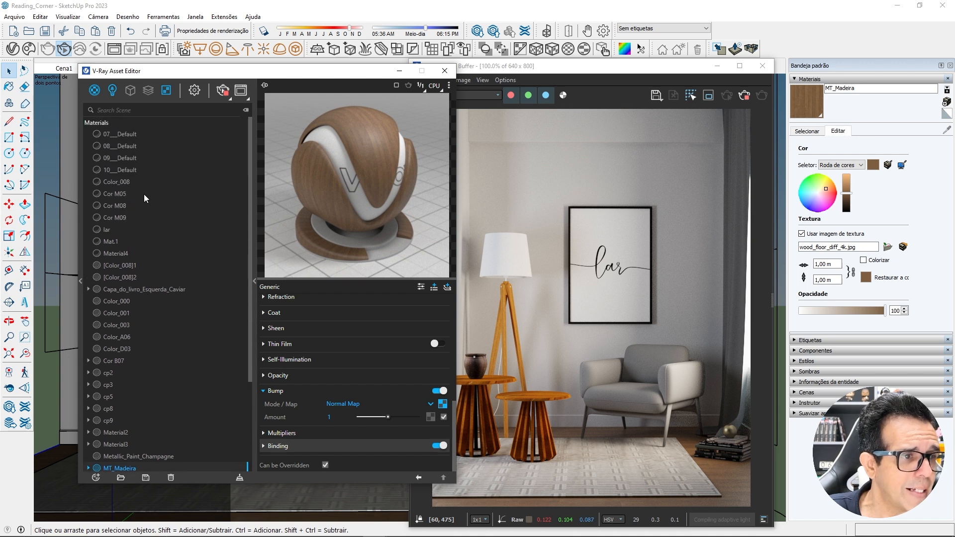
{"action": "scroll", "coordinate": [139, 234], "scroll_direction": "down", "scroll_amount": 4}
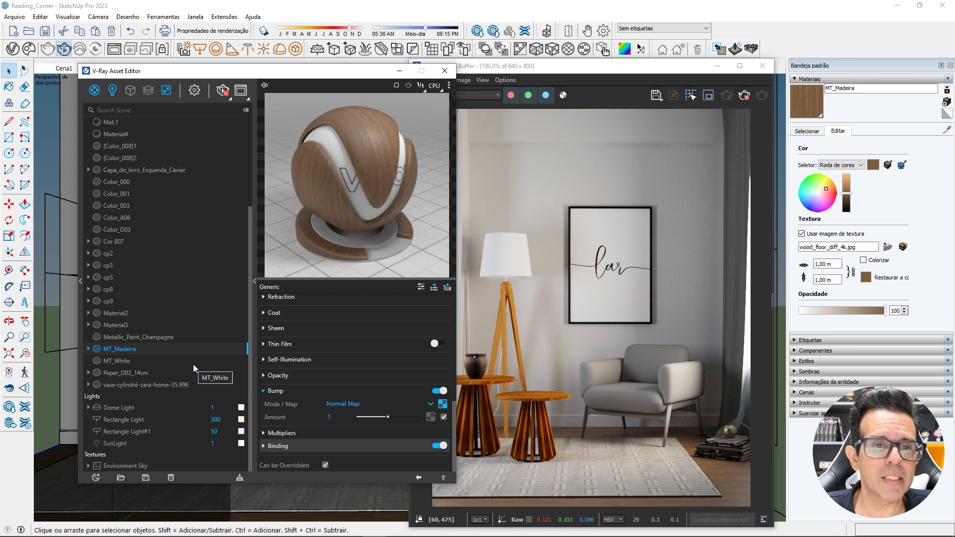
- Stop the interactive render and close the V-Ray Asset Editor and the frame buffer
{"action": "left_click", "coordinate": [740, 101]}
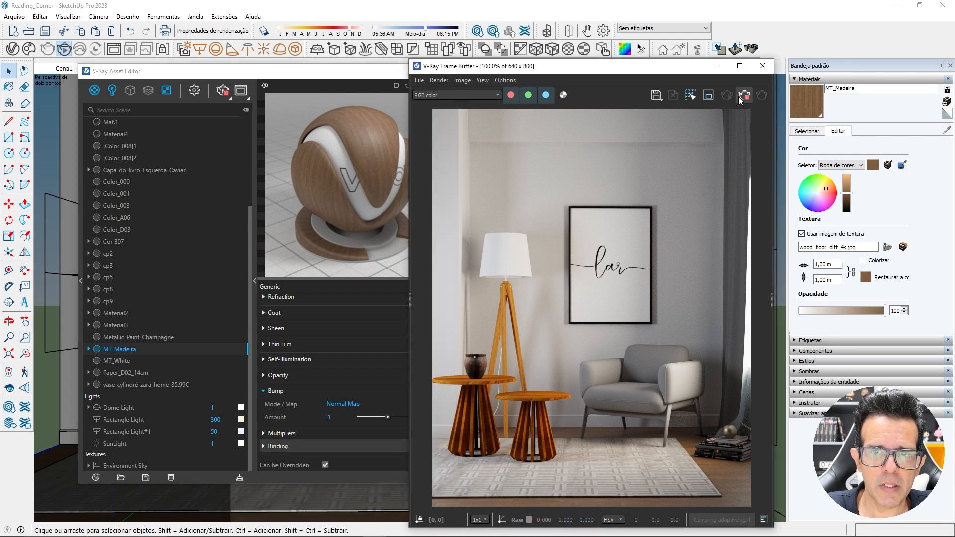
{"action": "left_click_drag", "start_coordinate": [366, 70], "coordinate": [309, 71]}
{"action": "left_click", "coordinate": [388, 70]}
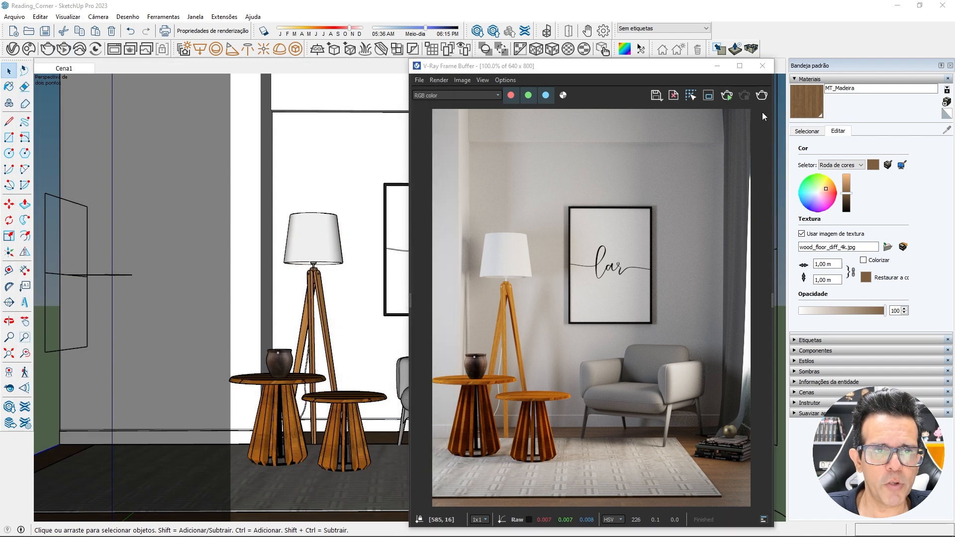
{"action": "left_click", "coordinate": [762, 65]}
- Delete the framed picture, floor lamp, vase, both side tables, armchair, rug, book stack and curtain from the room
{"action": "left_click", "coordinate": [423, 276]}
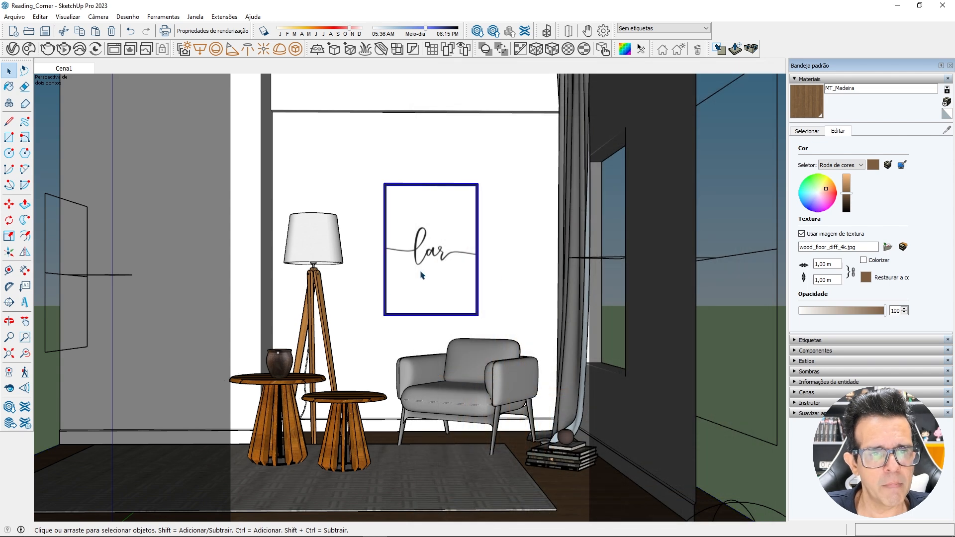
{"action": "left_click", "coordinate": [312, 283], "text": "shift"}
{"action": "left_click", "coordinate": [287, 393], "text": "shift"}
{"action": "left_click", "coordinate": [283, 369], "text": "shift"}
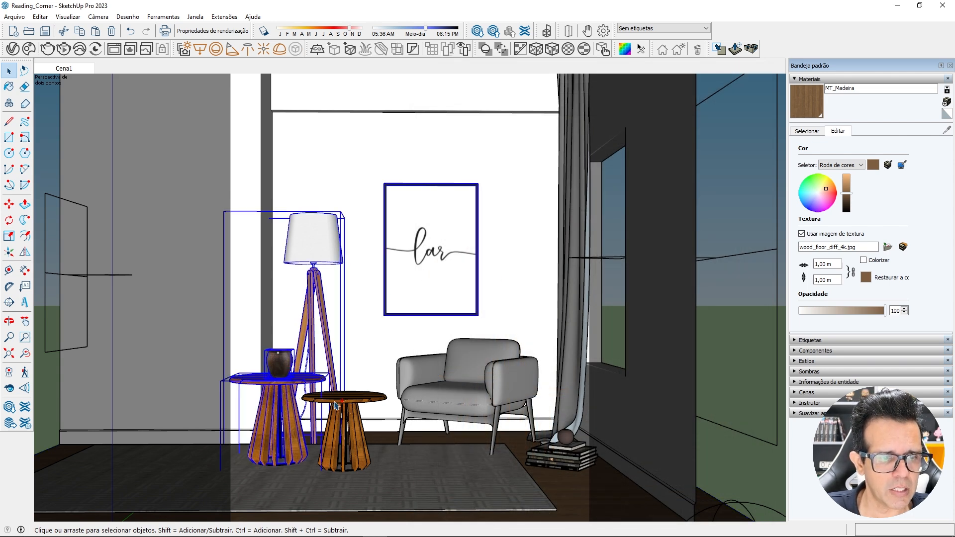
{"action": "left_click", "coordinate": [336, 405], "text": "shift"}
{"action": "left_click", "coordinate": [465, 415], "text": "shift"}
{"action": "left_click", "coordinate": [465, 489], "text": "shift"}
{"action": "left_click", "coordinate": [562, 457], "text": "shift"}
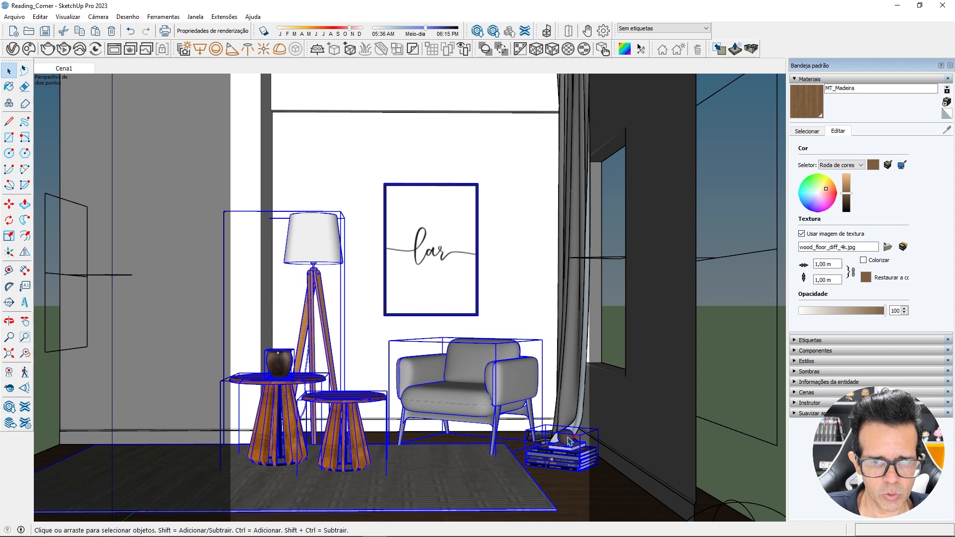
{"action": "key", "text": "Delete"}
{"action": "left_click", "coordinate": [578, 374]}
{"action": "key", "text": "Delete"}
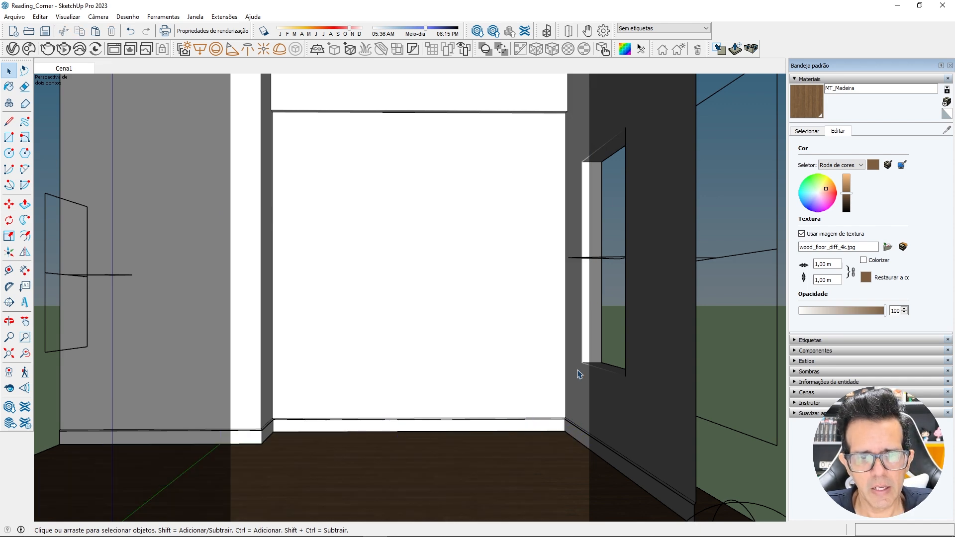
- Purge all unused items from the model through the model information statistics
{"action": "left_click", "coordinate": [212, 31]}
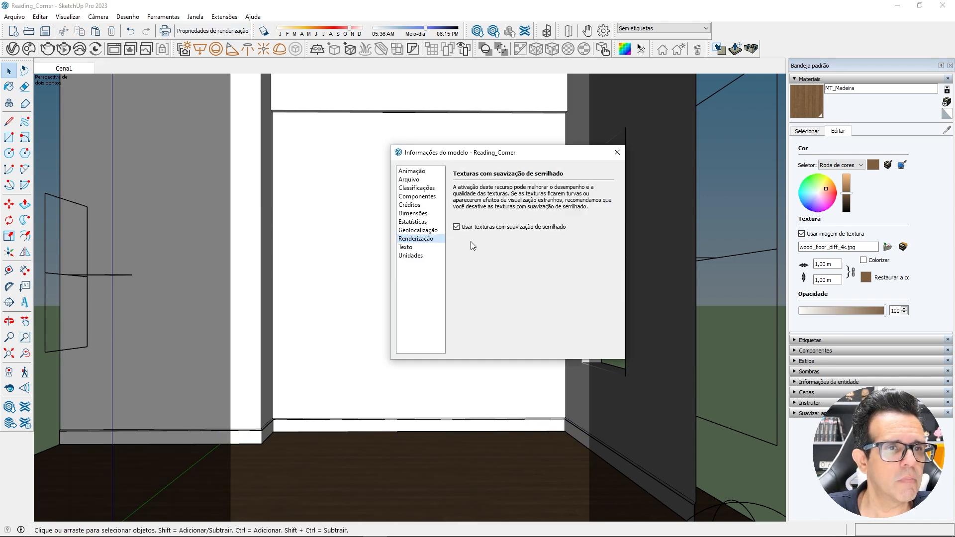
{"action": "left_click", "coordinate": [413, 222]}
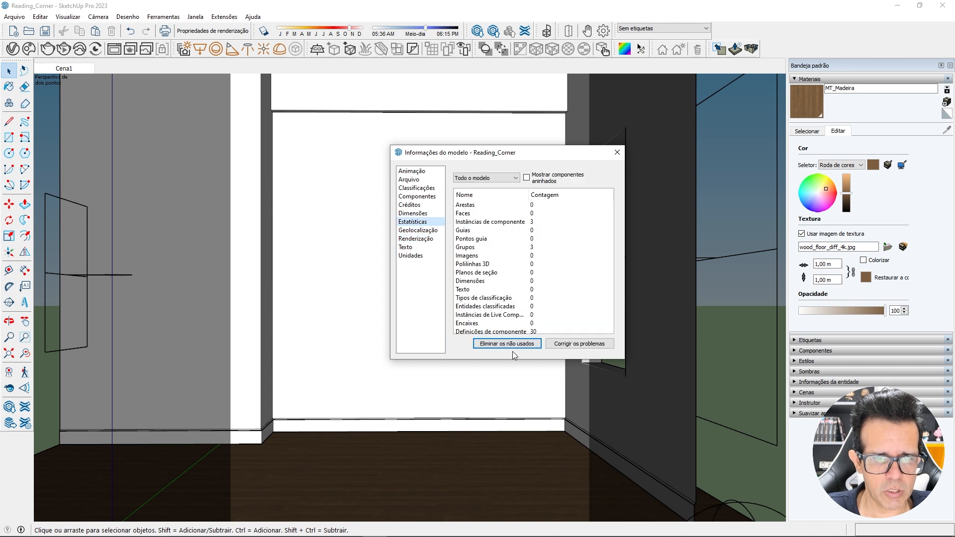
{"action": "left_click", "coordinate": [512, 345]}
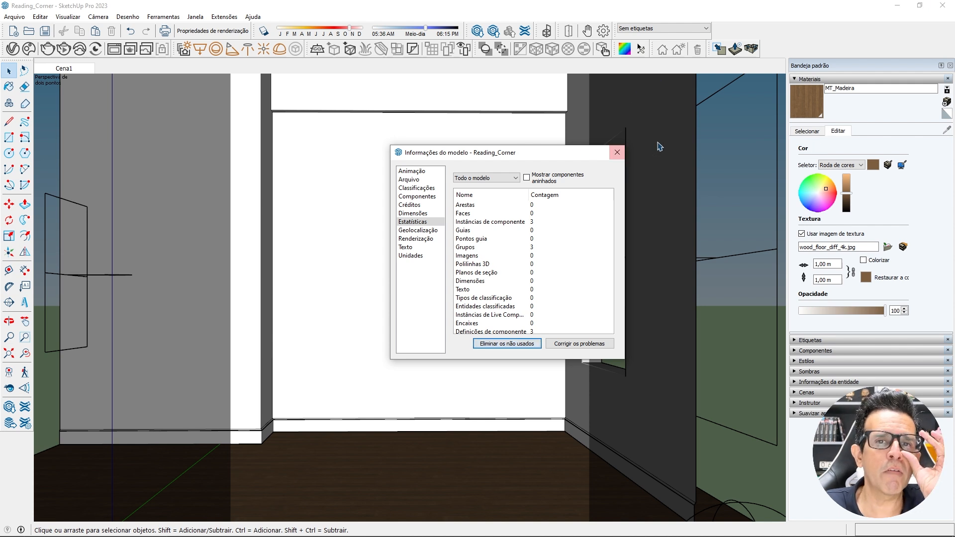
{"action": "left_click", "coordinate": [617, 154]}
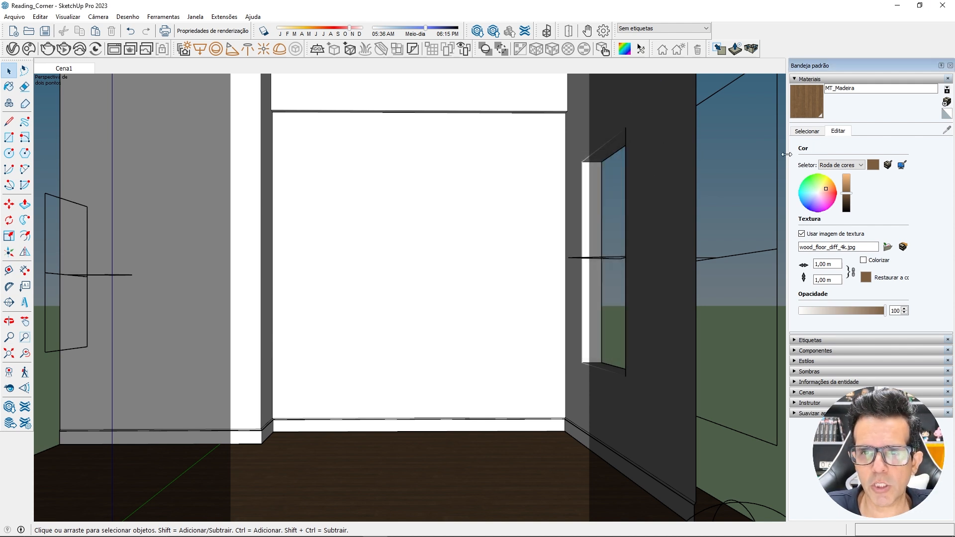
- Delete the MT_Madeira material from the materials in the model
{"action": "left_click", "coordinate": [806, 132]}
{"action": "left_click", "coordinate": [820, 142]}
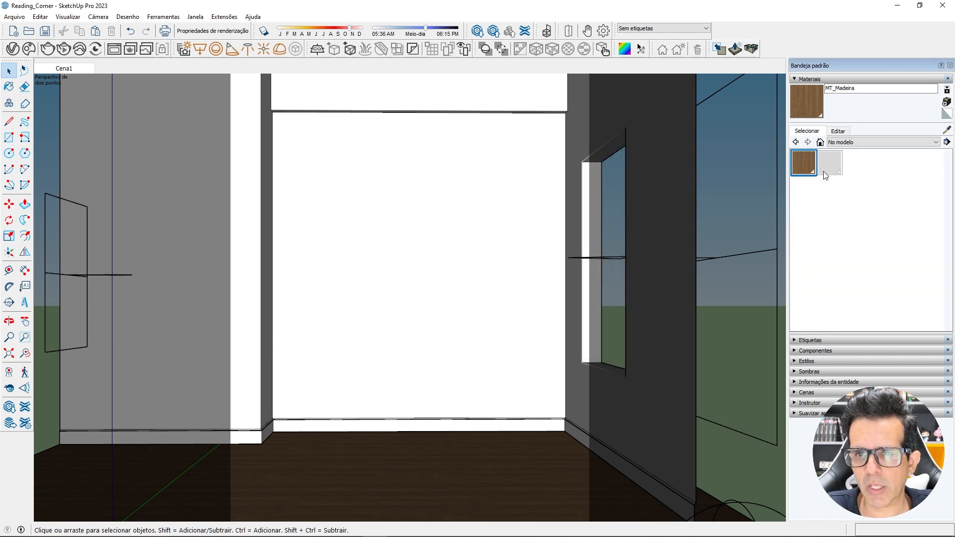
{"action": "right_click", "coordinate": [803, 165]}
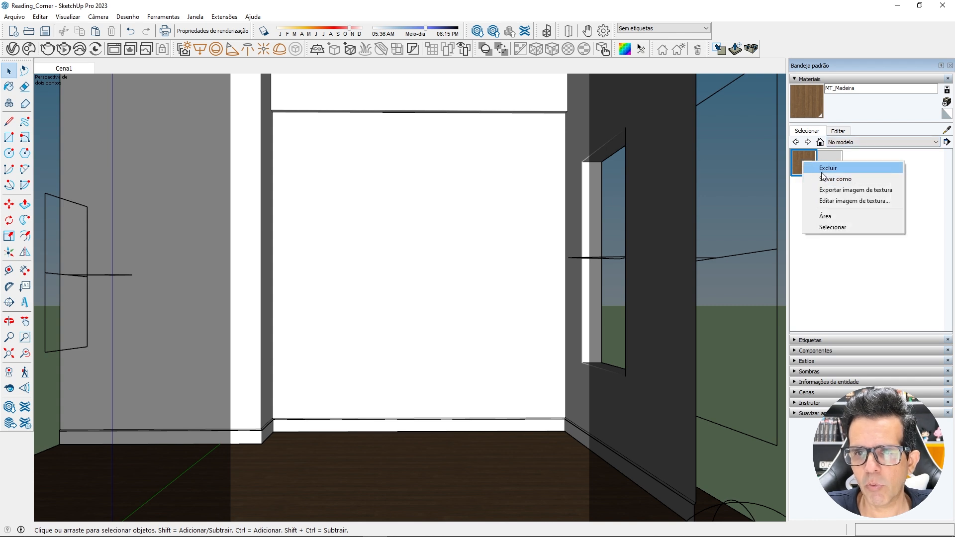
{"action": "left_click", "coordinate": [823, 169]}
{"action": "left_click", "coordinate": [522, 285]}
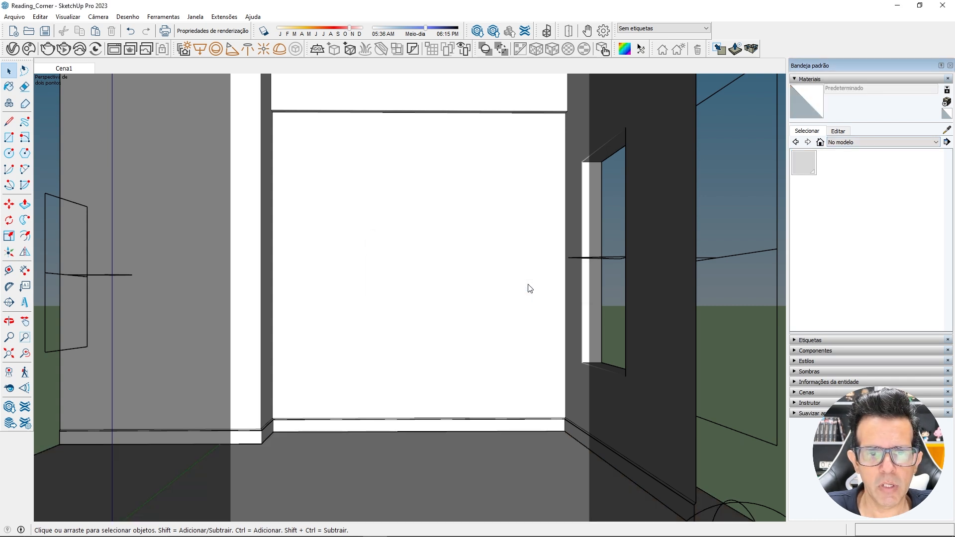
- Check the remaining scene materials in the V-Ray Asset Editor, filtered to materials only, and close it
{"action": "left_click", "coordinate": [13, 48]}
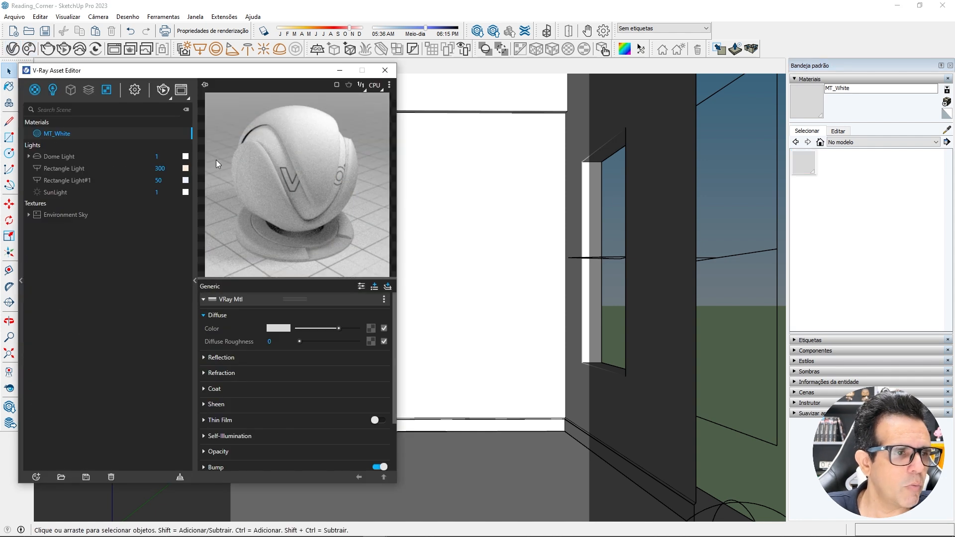
{"action": "left_click", "coordinate": [37, 93]}
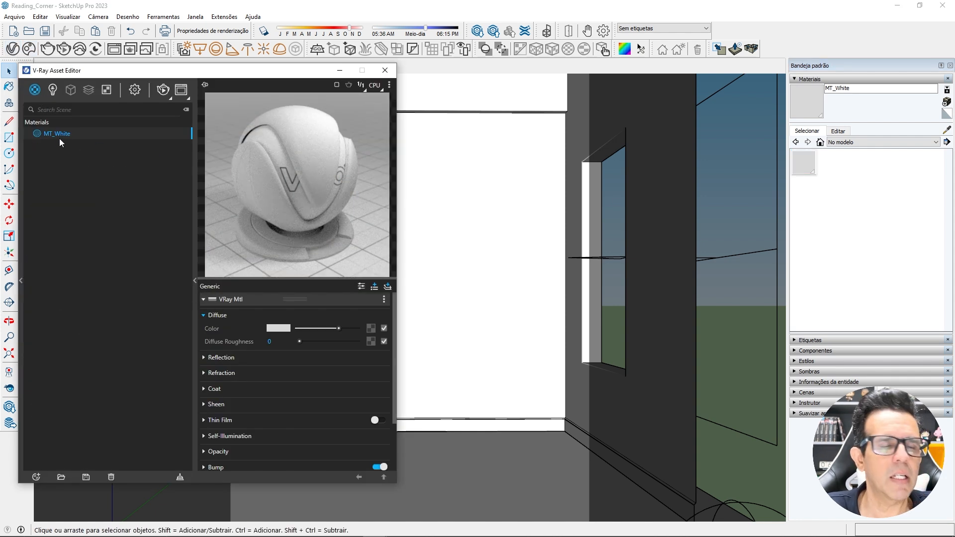
{"action": "left_click", "coordinate": [385, 70]}
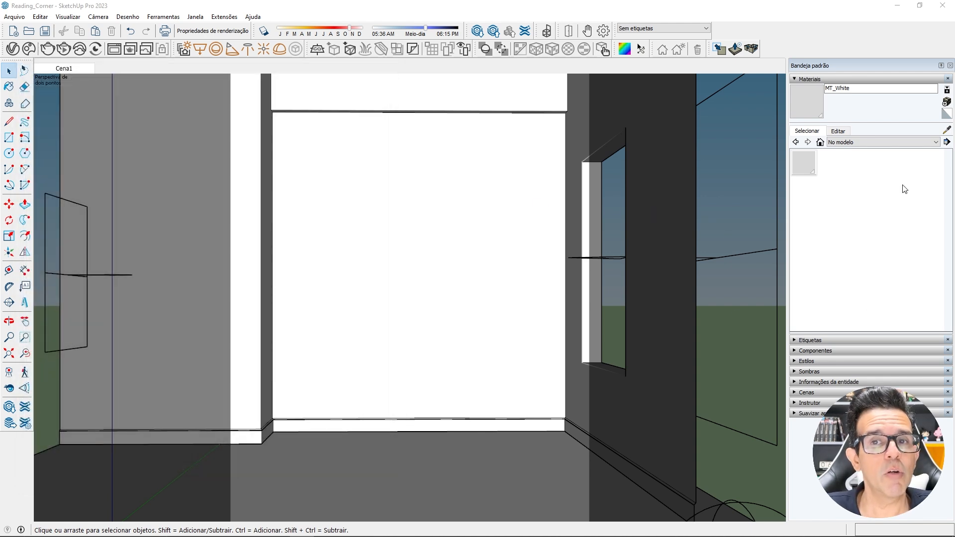
- Switch to the Archdesign site in the browser and open the Estar category of its assets
{"action": "key", "text": "alt+Tab"}
{"action": "mouse_move", "coordinate": [658, 90]}
{"action": "left_mouse_down"}
{"action": "mouse_move", "coordinate": [623, 89]}
{"action": "mouse_move", "coordinate": [954, 136]}
{"action": "mouse_move", "coordinate": [954, 144]}
{"action": "left_mouse_up"}
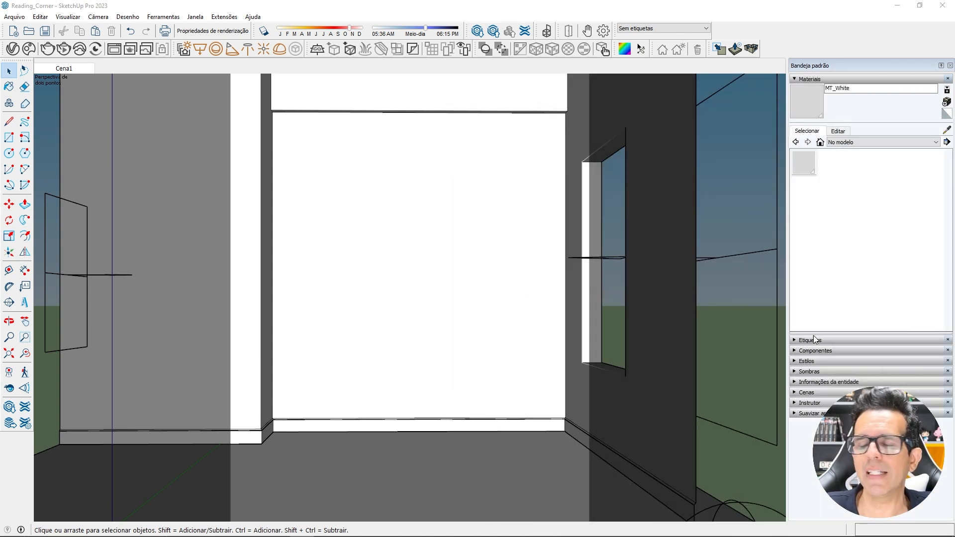
{"action": "key", "text": "alt+Tab"}
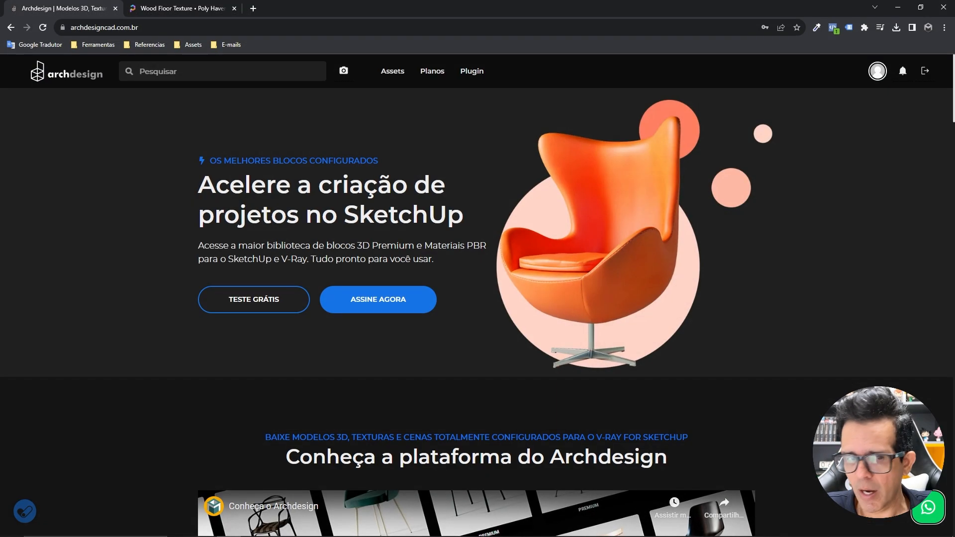
{"action": "left_click", "coordinate": [392, 71]}
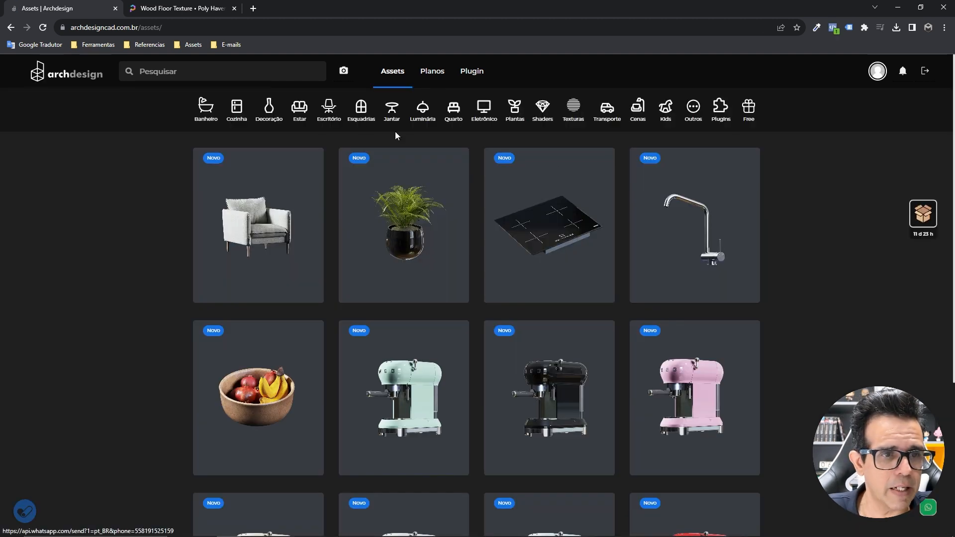
{"action": "left_click", "coordinate": [299, 110]}
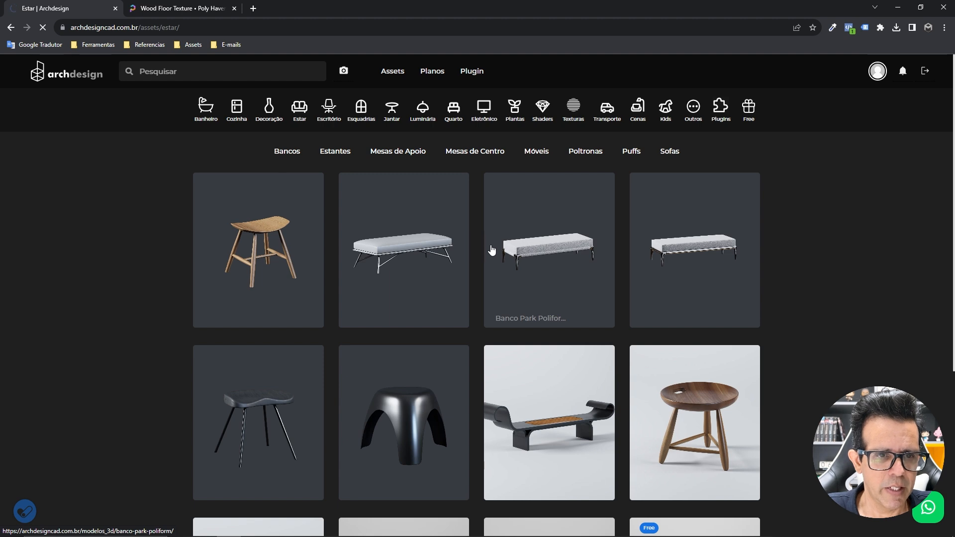
- Browse the Mesas de Apoio models, loading more of them, and open Mesas Laterais Dombak in a separate browser tab
{"action": "scroll", "coordinate": [465, 309], "scroll_direction": "down", "scroll_amount": 5}
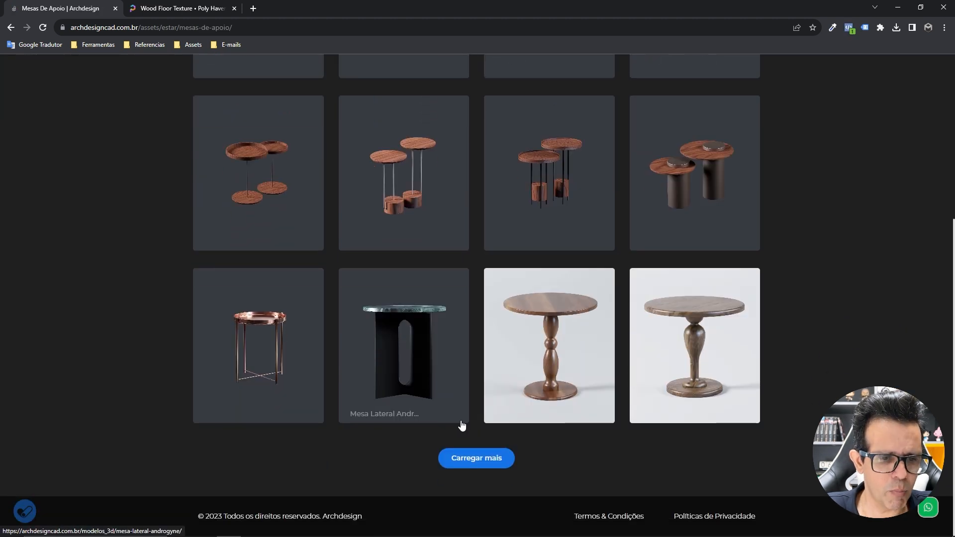
{"action": "left_click", "coordinate": [477, 458]}
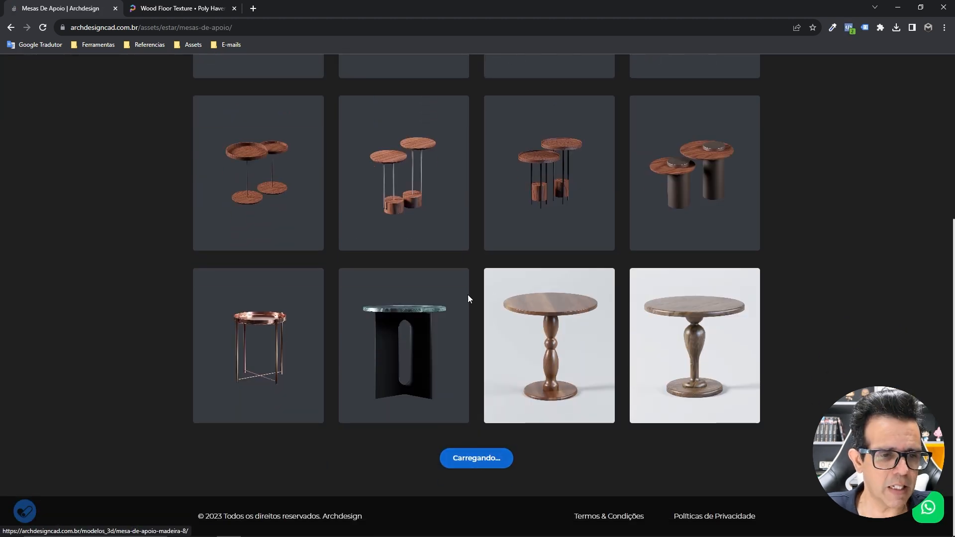
{"action": "scroll", "coordinate": [461, 380], "scroll_direction": "down", "scroll_amount": 10}
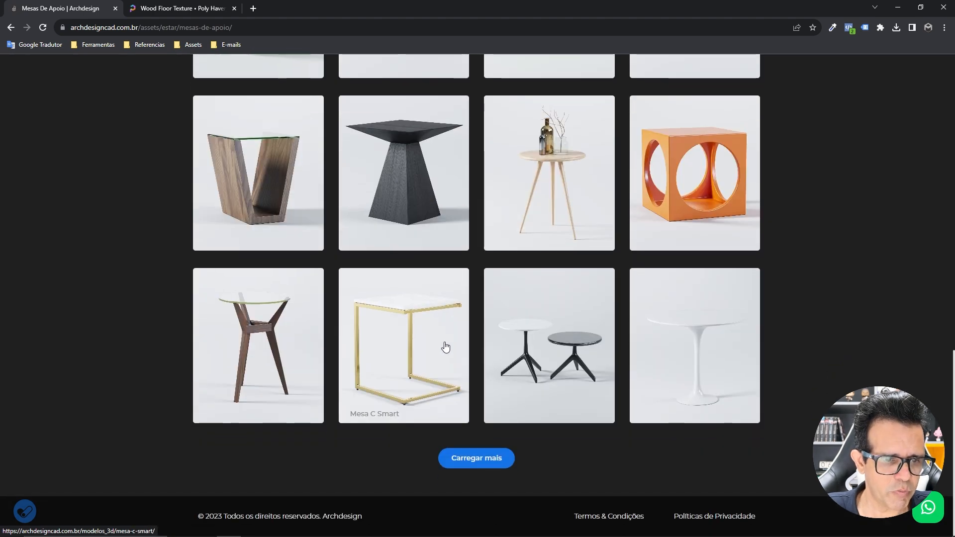
{"action": "left_click", "coordinate": [485, 460]}
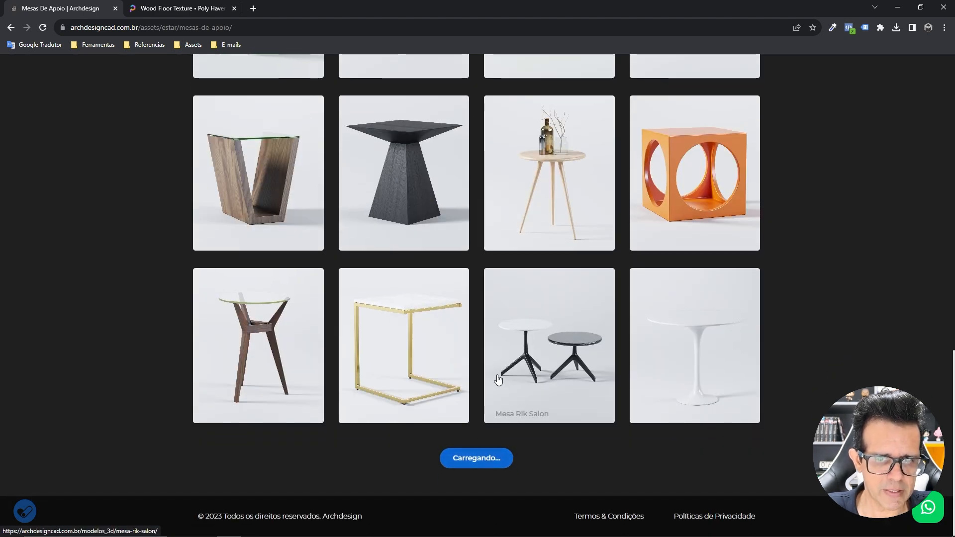
{"action": "scroll", "coordinate": [498, 379], "scroll_direction": "down", "scroll_amount": 8}
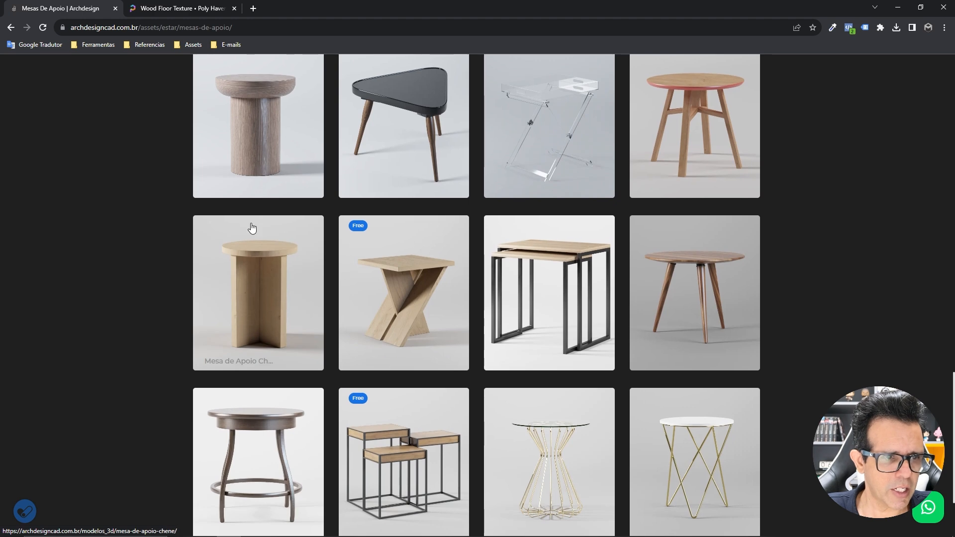
{"action": "scroll", "coordinate": [253, 224], "scroll_direction": "up", "scroll_amount": 3}
{"action": "left_click", "coordinate": [260, 301]}
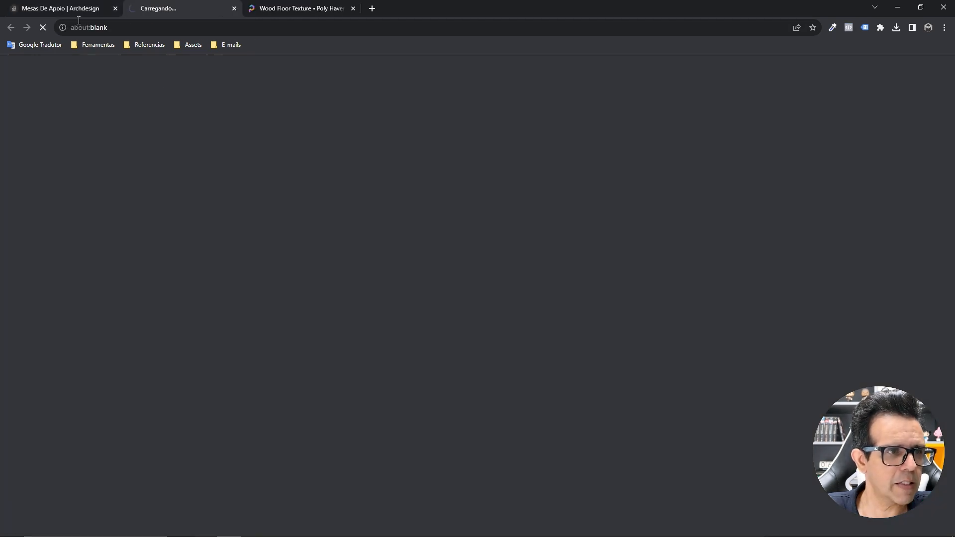
- Browse the Mesas de Centro models from the Archdesign catalogue tab and open Mesa De Centro Dombak in a separate tab
{"action": "left_click", "coordinate": [79, 9]}
{"action": "scroll", "coordinate": [443, 291], "scroll_direction": "up", "scroll_amount": 20}
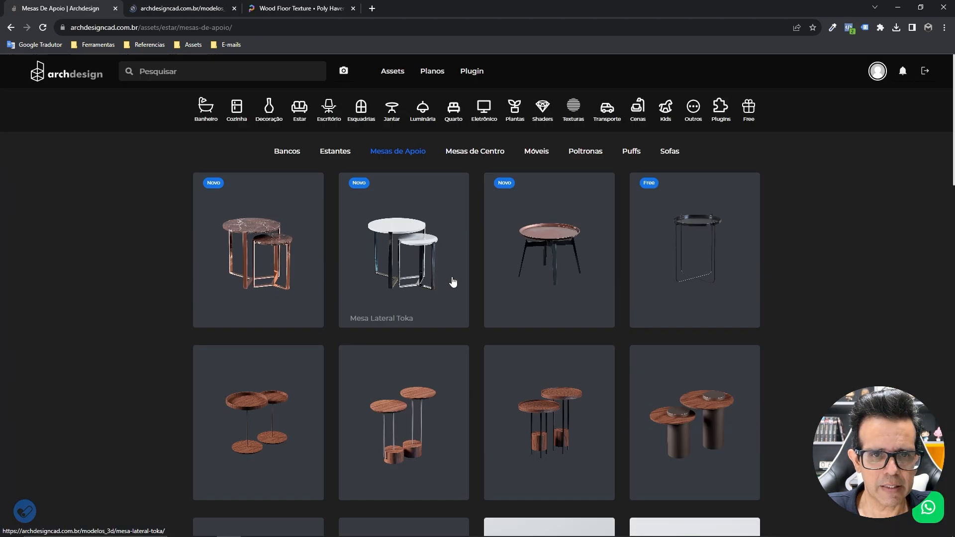
{"action": "left_click", "coordinate": [487, 162]}
{"action": "scroll", "coordinate": [454, 364], "scroll_direction": "down", "scroll_amount": 3}
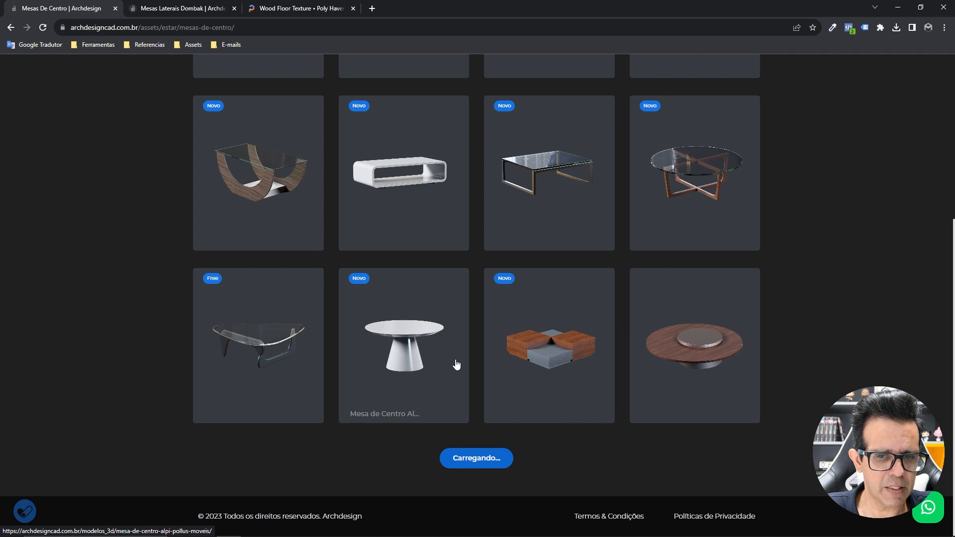
{"action": "scroll", "coordinate": [448, 297], "scroll_direction": "down", "scroll_amount": 10}
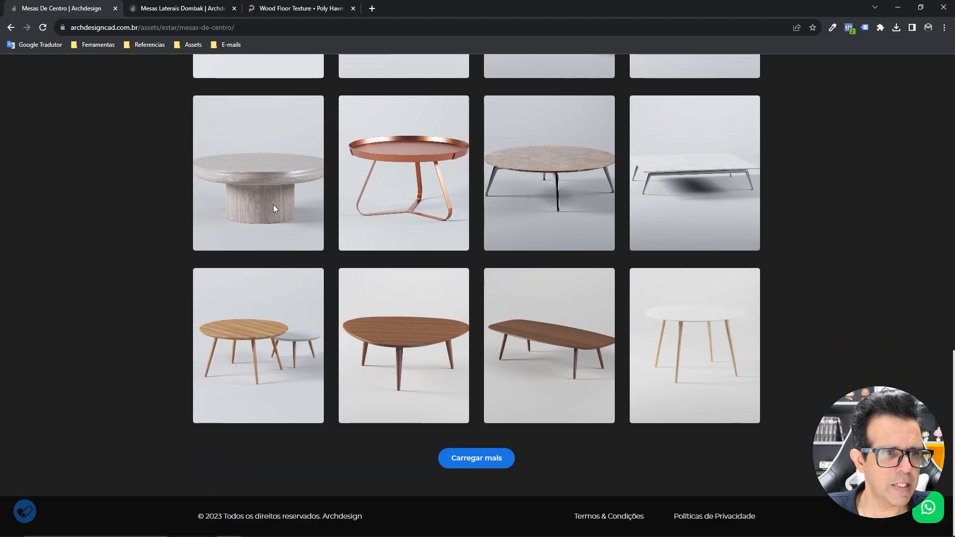
{"action": "left_click", "coordinate": [273, 204]}
- Return to the Archdesign catalogue tab, browse the Poltronas models, and open Poltrona Chic Pohjanmaan in a separate tab
{"action": "left_click", "coordinate": [74, 10]}
{"action": "scroll", "coordinate": [378, 124], "scroll_direction": "up", "scroll_amount": 20}
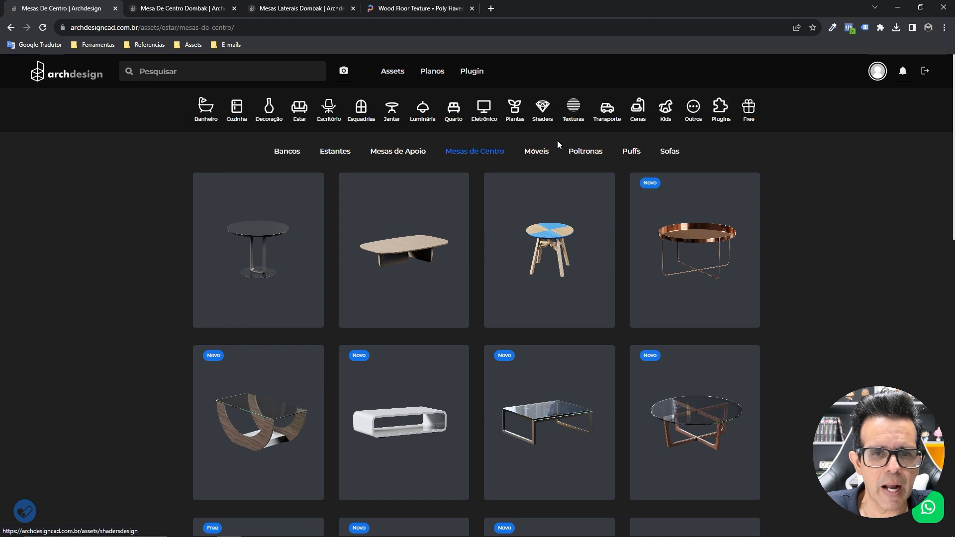
{"action": "left_click", "coordinate": [581, 153]}
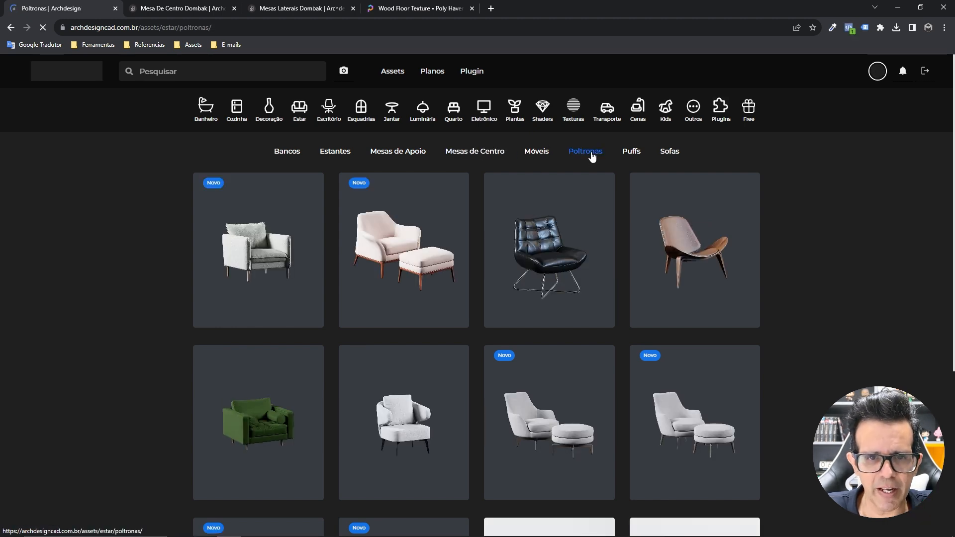
{"action": "scroll", "coordinate": [507, 224], "scroll_direction": "down", "scroll_amount": 1}
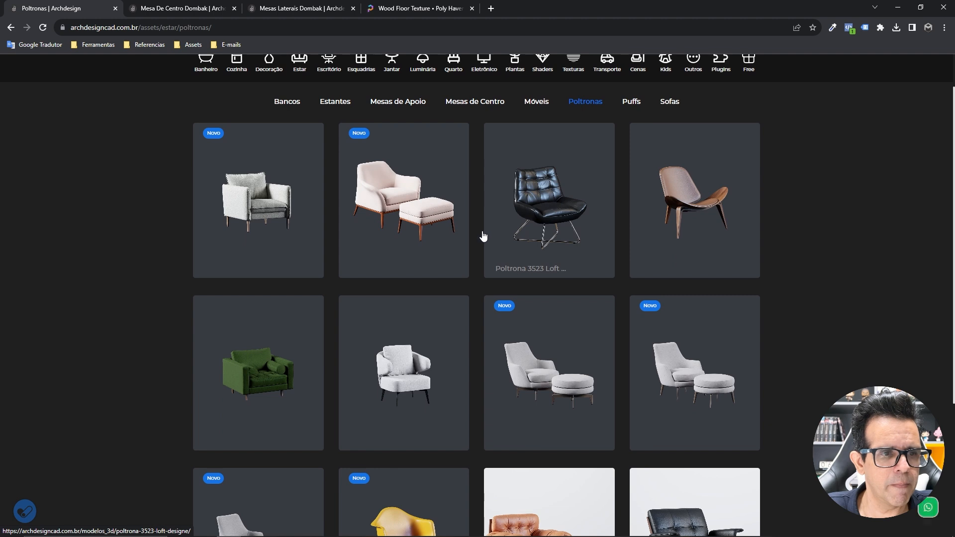
{"action": "left_click", "coordinate": [274, 237]}
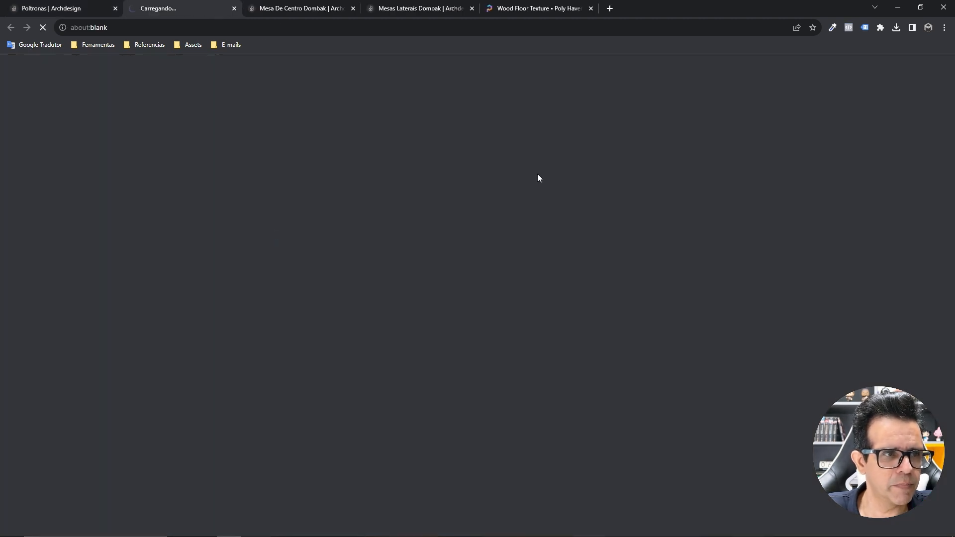
- Browse the Vasos models in the Decoração category of the catalogue tab, loading more of them, and open Vaso Cerâmica Baixo in a separate tab
{"action": "left_click", "coordinate": [61, 11]}
{"action": "scroll", "coordinate": [432, 207], "scroll_direction": "up", "scroll_amount": 1}
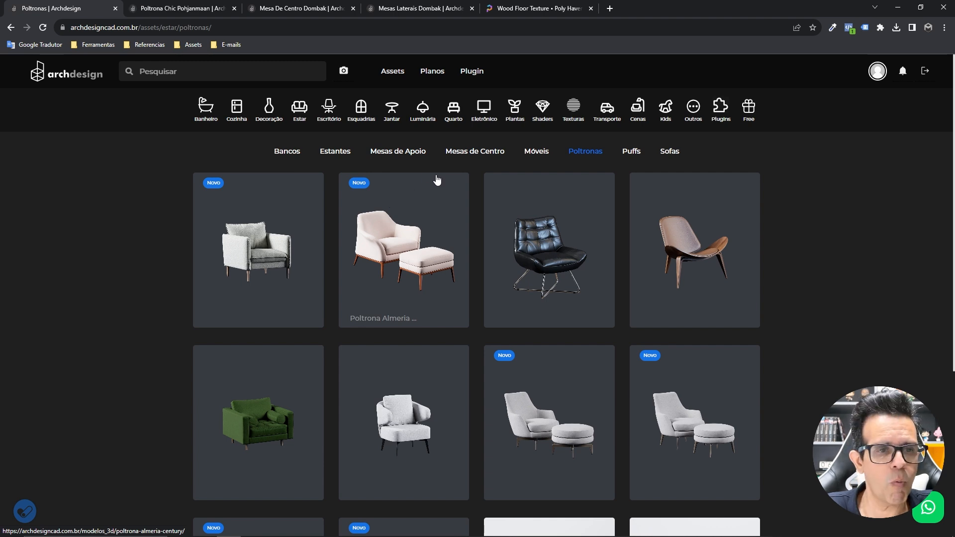
{"action": "left_click", "coordinate": [270, 108]}
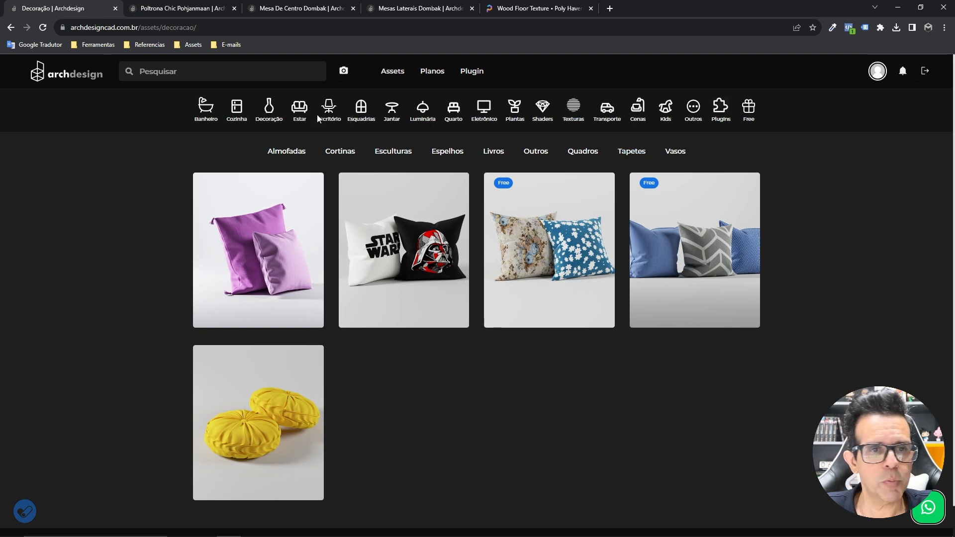
{"action": "left_click", "coordinate": [669, 154]}
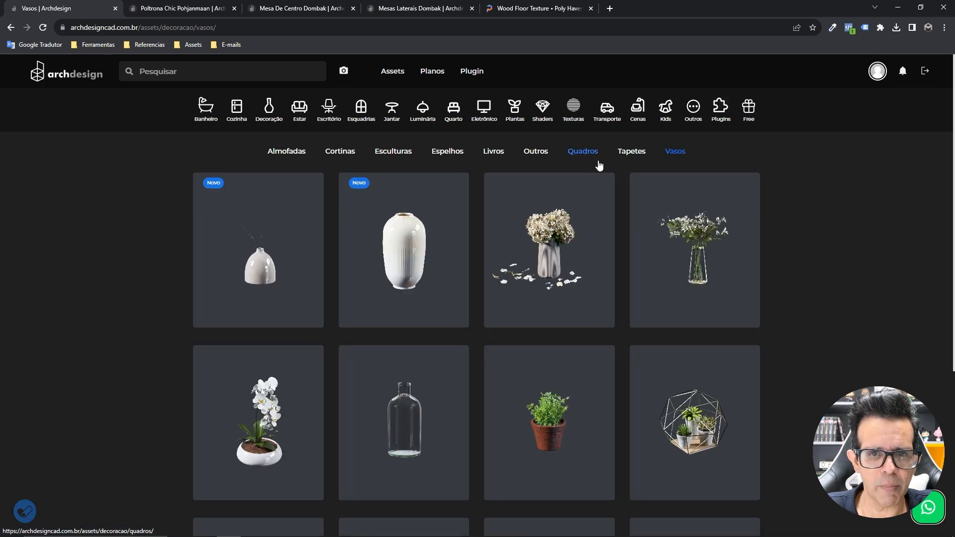
{"action": "scroll", "coordinate": [360, 118], "scroll_direction": "down", "scroll_amount": 1}
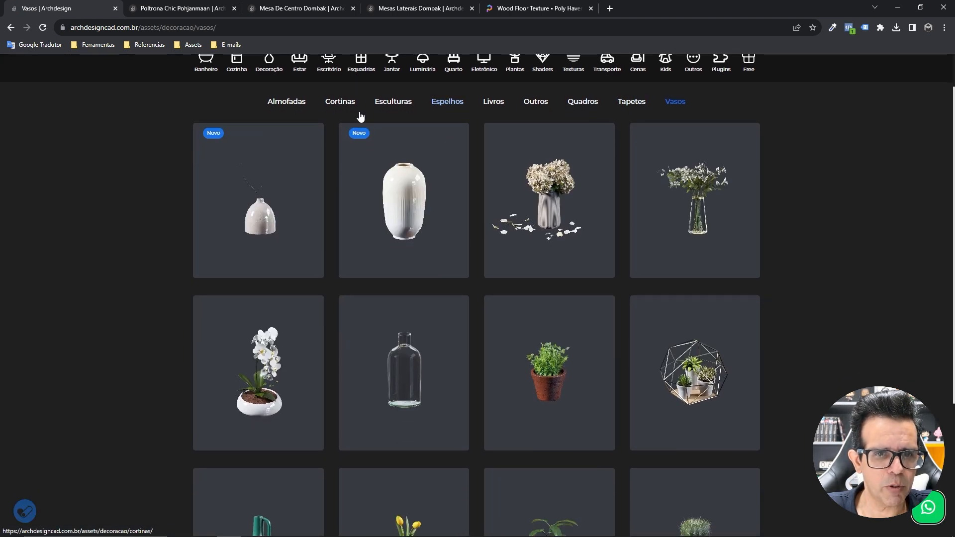
{"action": "scroll", "coordinate": [507, 181], "scroll_direction": "down", "scroll_amount": 4}
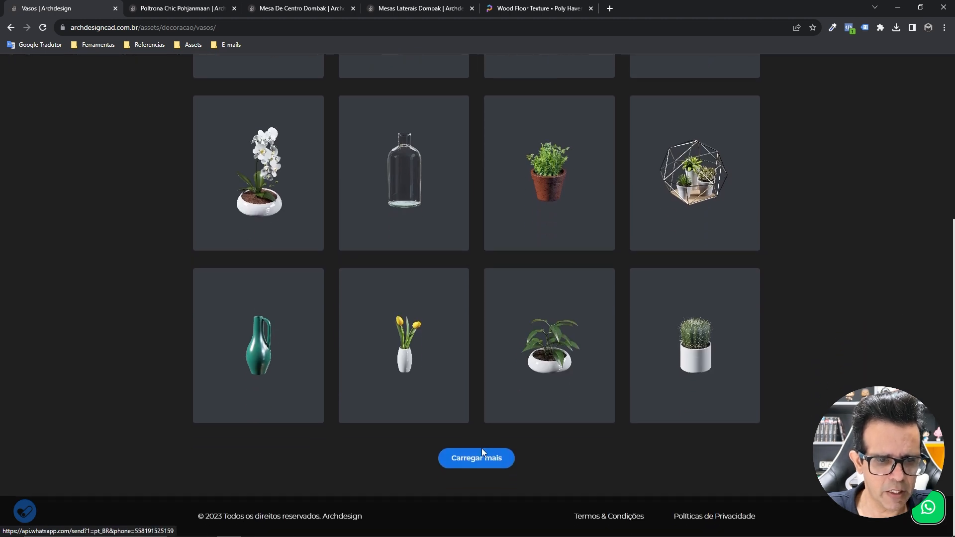
{"action": "left_click", "coordinate": [480, 457]}
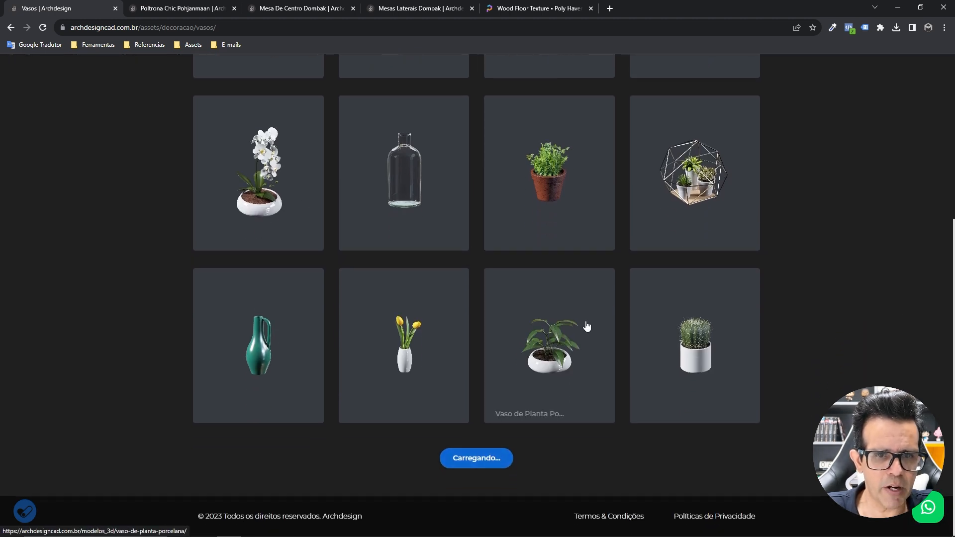
{"action": "scroll", "coordinate": [631, 266], "scroll_direction": "down", "scroll_amount": 7}
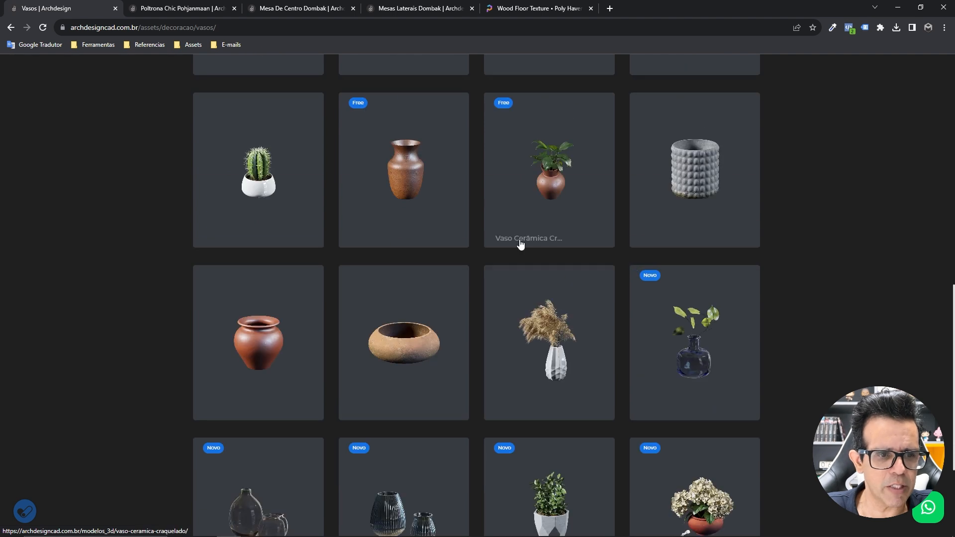
{"action": "scroll", "coordinate": [478, 233], "scroll_direction": "down", "scroll_amount": 3}
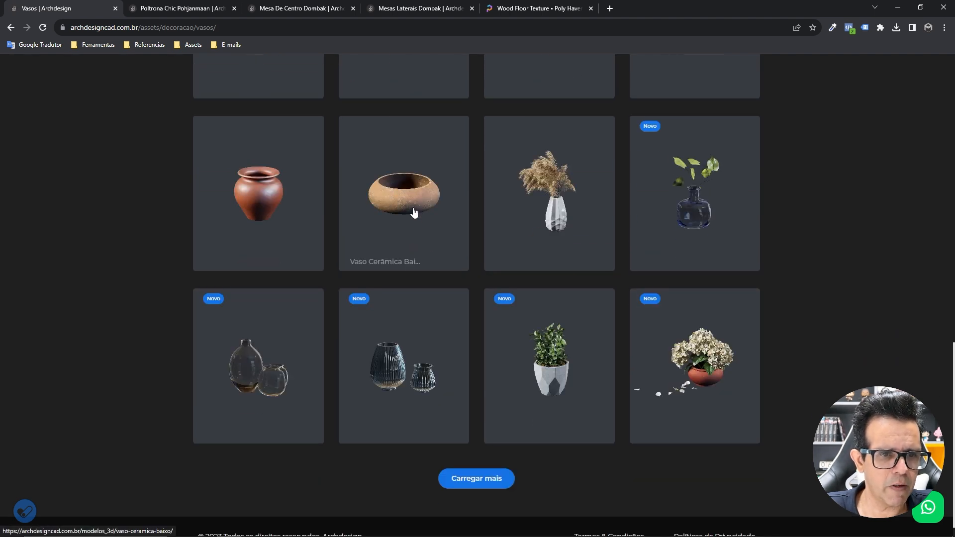
{"action": "left_click", "coordinate": [413, 211]}
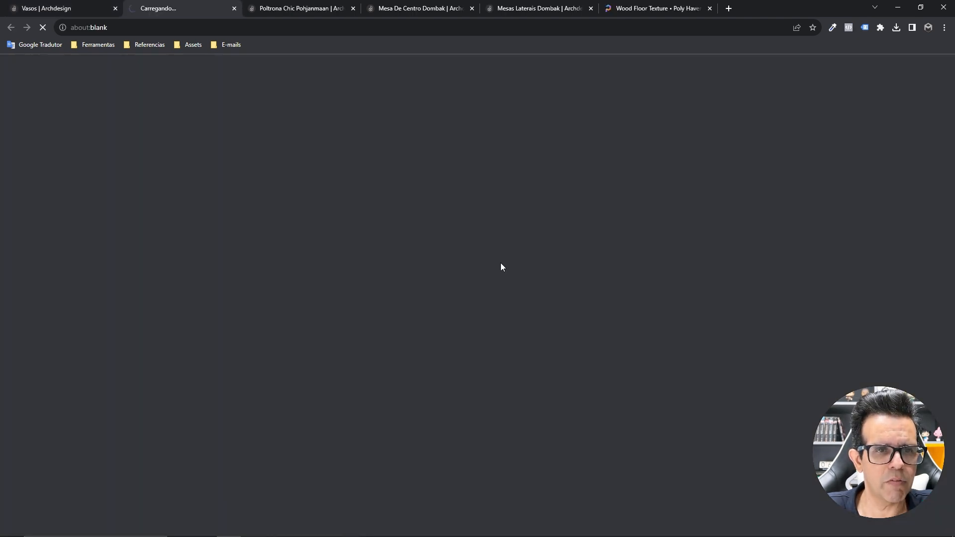
- Browse the Tapetes models from the catalogue tab and open Tapete Firenze Light Gray in a separate tab
{"action": "left_click", "coordinate": [75, 8]}
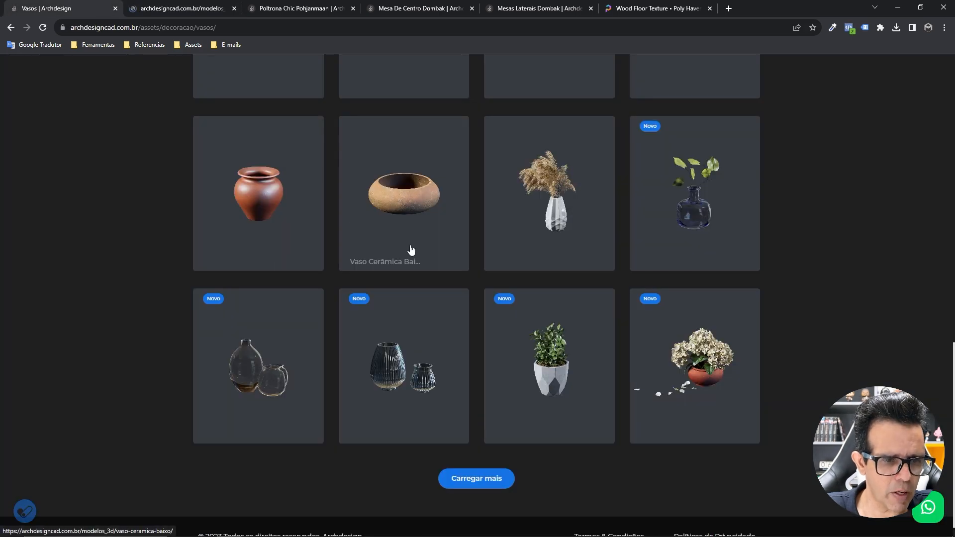
{"action": "scroll", "coordinate": [411, 249], "scroll_direction": "up", "scroll_amount": 3}
{"action": "scroll", "coordinate": [411, 250], "scroll_direction": "up", "scroll_amount": 5}
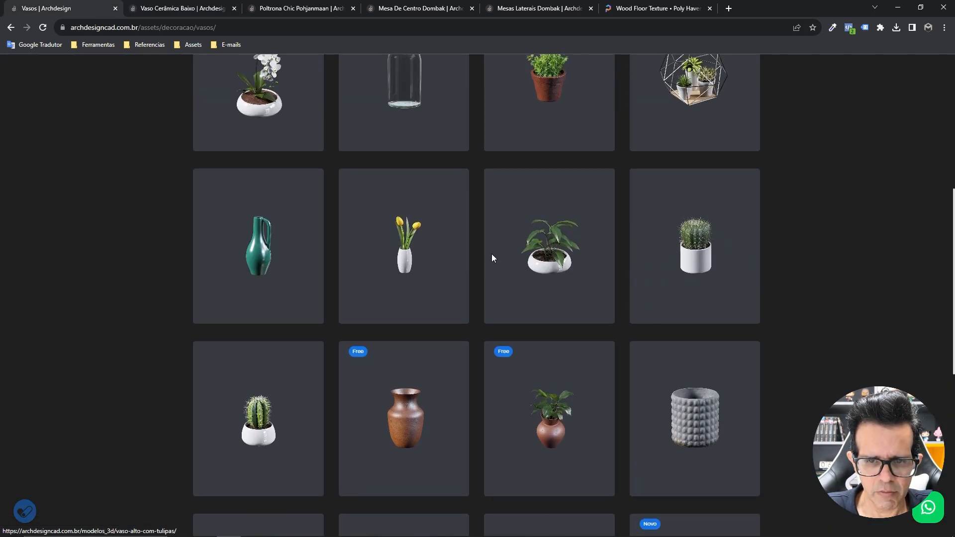
{"action": "scroll", "coordinate": [594, 272], "scroll_direction": "up", "scroll_amount": 7}
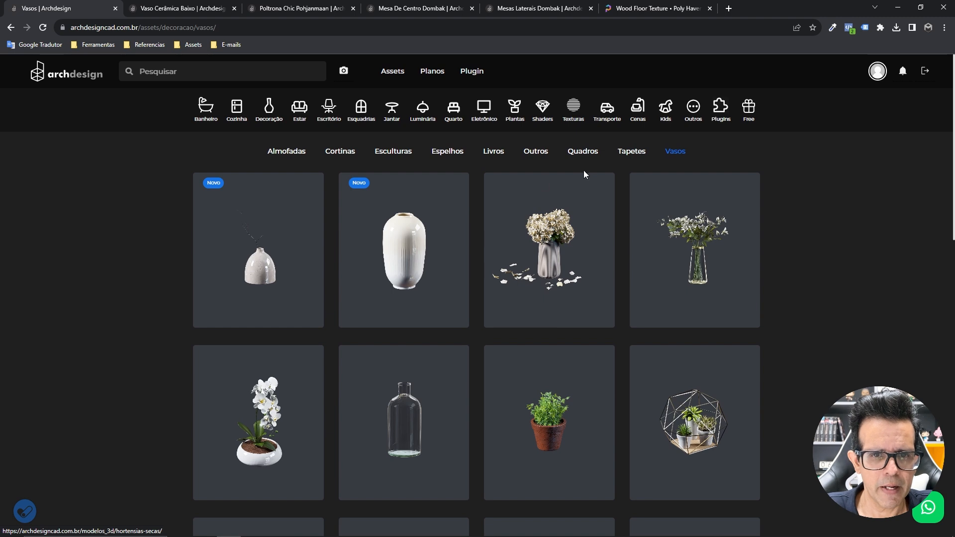
{"action": "left_click", "coordinate": [626, 154]}
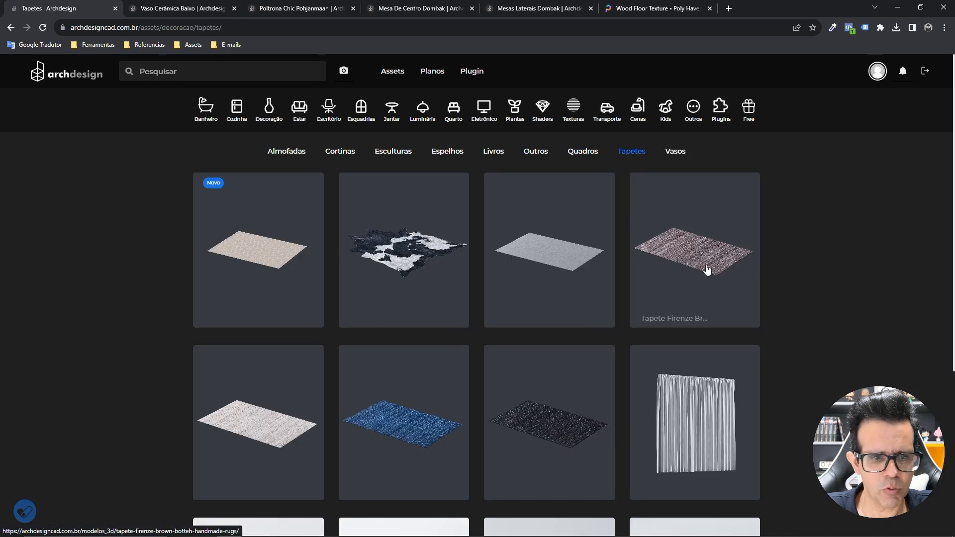
{"action": "scroll", "coordinate": [689, 270], "scroll_direction": "down", "scroll_amount": 3}
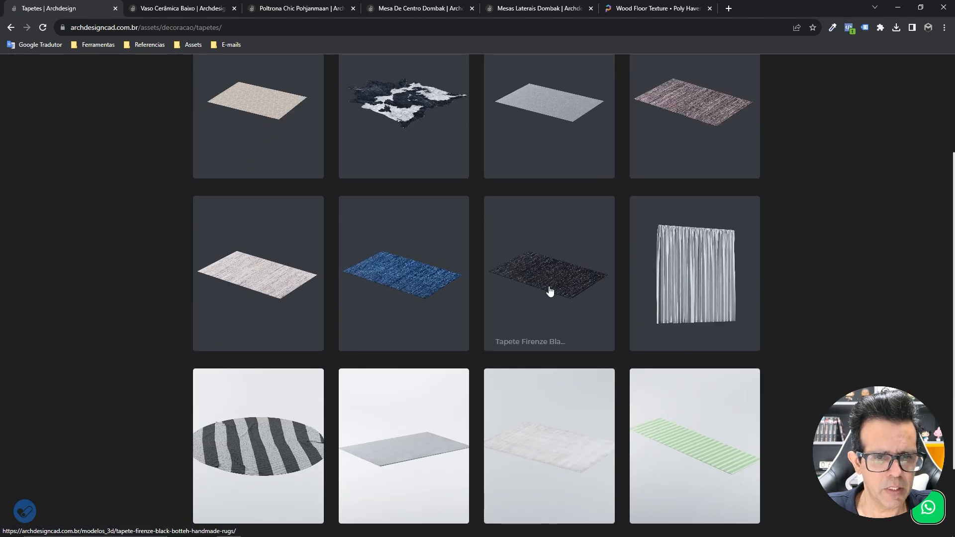
{"action": "left_click", "coordinate": [288, 302]}
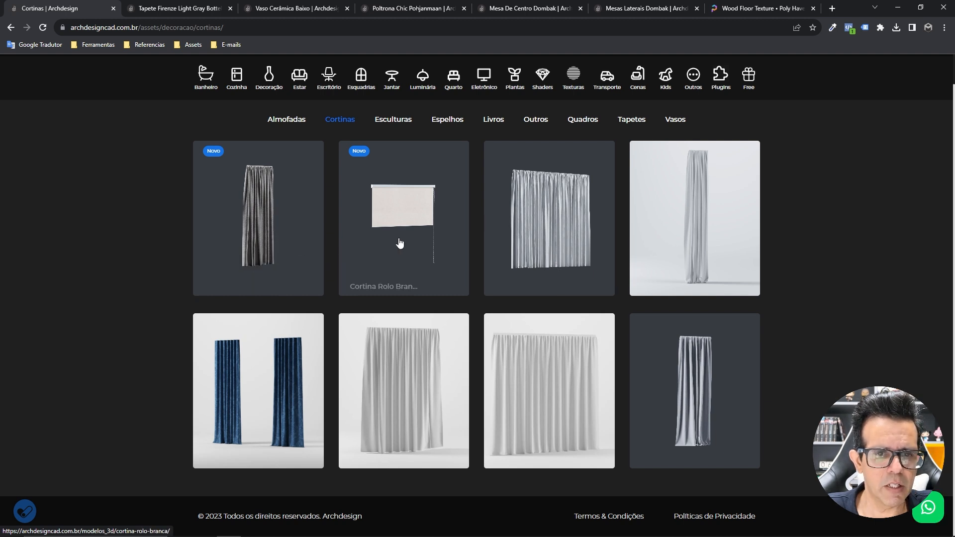
- Check the Cortina Tecido page from the Cortinas models, close it, and open Cortina em Algodão Cinza in a separate tab instead
{"action": "left_click", "coordinate": [680, 350]}
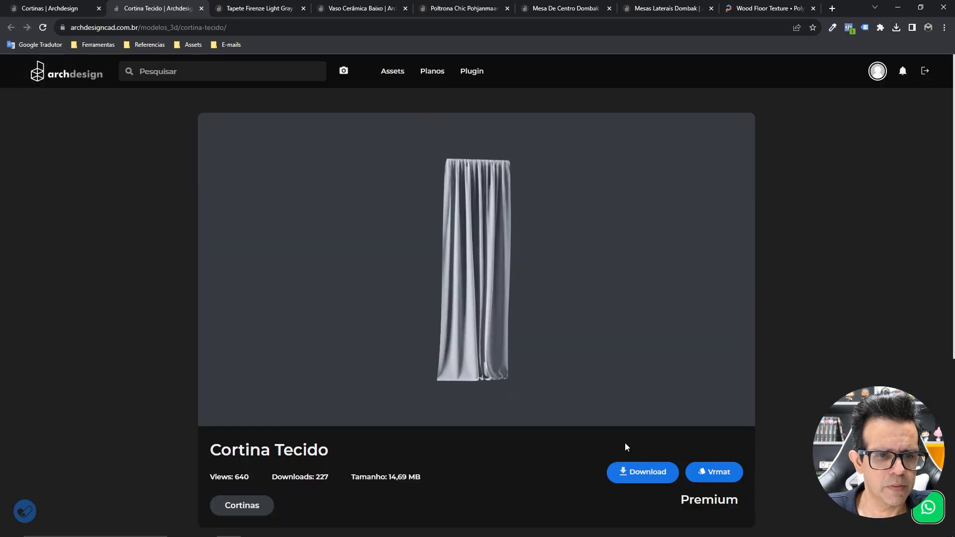
{"action": "left_click", "coordinate": [201, 8]}
{"action": "left_click", "coordinate": [289, 222]}
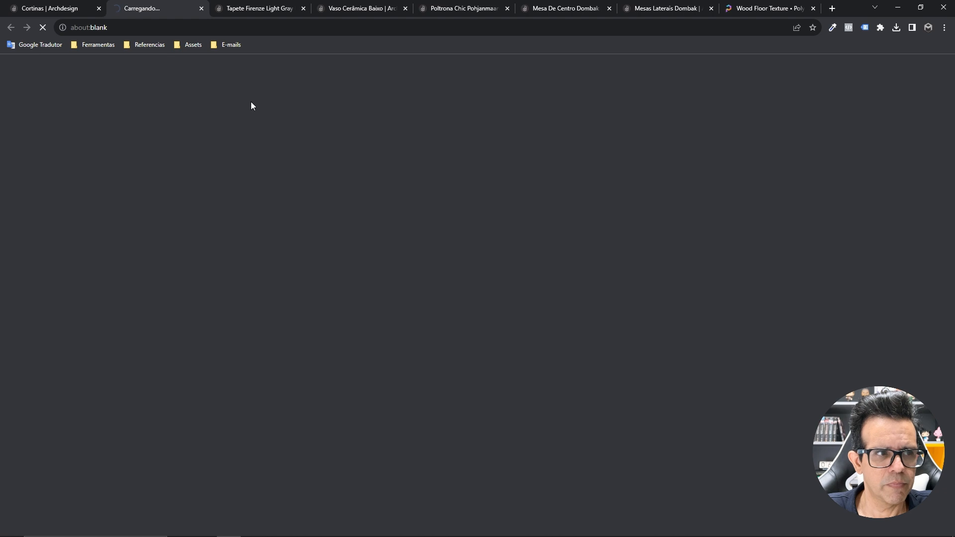
- Browse the Livros models from the catalogue tab and open the black-and-white Incipio books model in a separate tab
{"action": "left_click", "coordinate": [50, 9]}
{"action": "scroll", "coordinate": [543, 234], "scroll_direction": "up", "scroll_amount": 1}
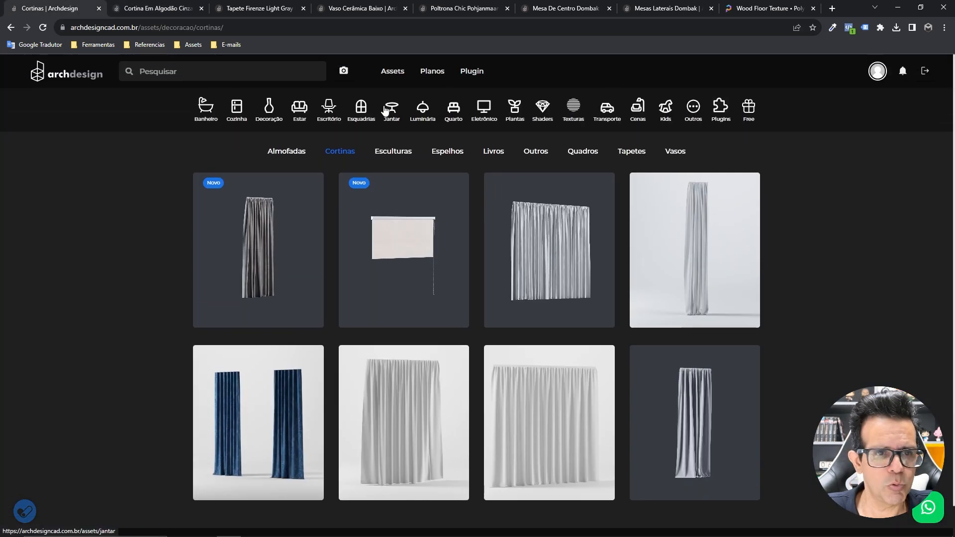
{"action": "left_click", "coordinate": [493, 156]}
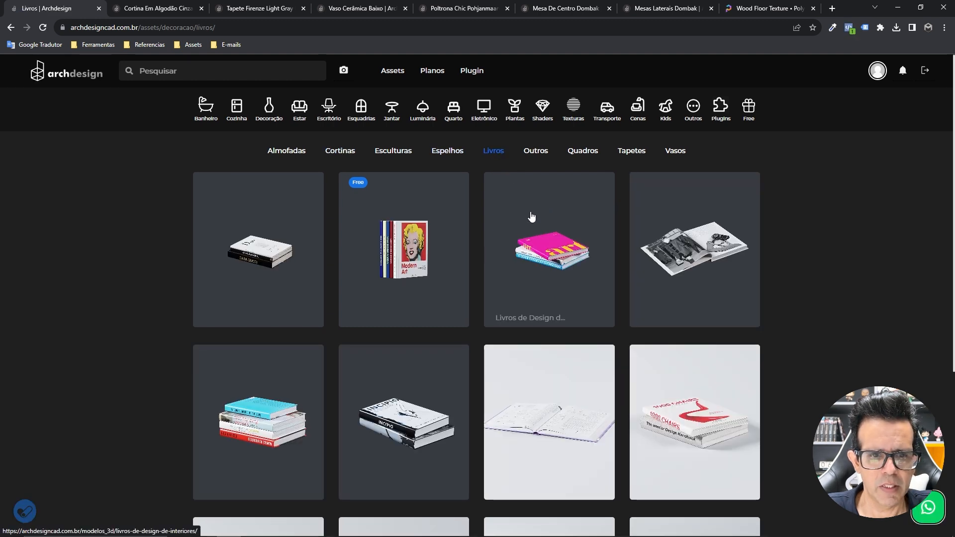
{"action": "scroll", "coordinate": [456, 334], "scroll_direction": "down", "scroll_amount": 3}
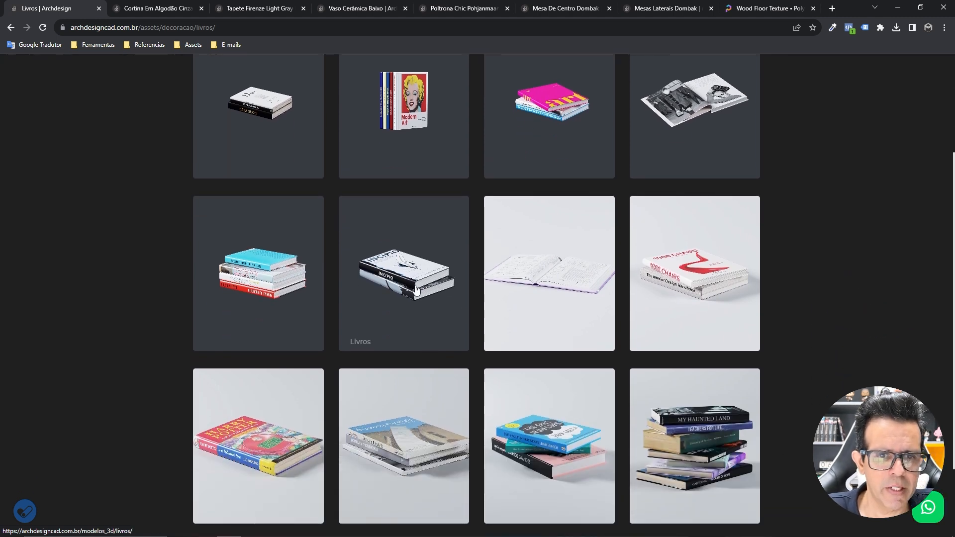
{"action": "left_click", "coordinate": [416, 288]}
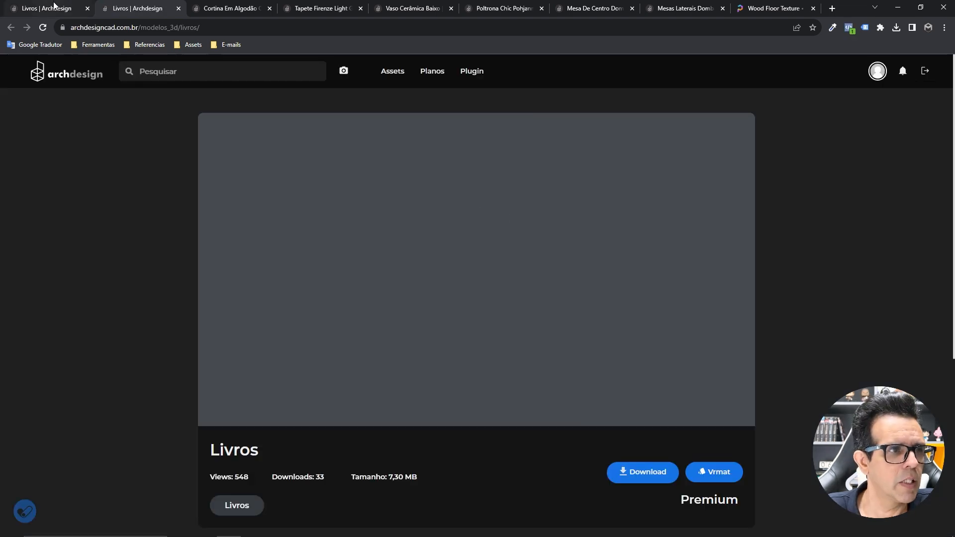
- Browse the Shaders category from the catalogue tab and open the Madeira Cinza wood shader in a separate tab
{"action": "left_click", "coordinate": [45, 9]}
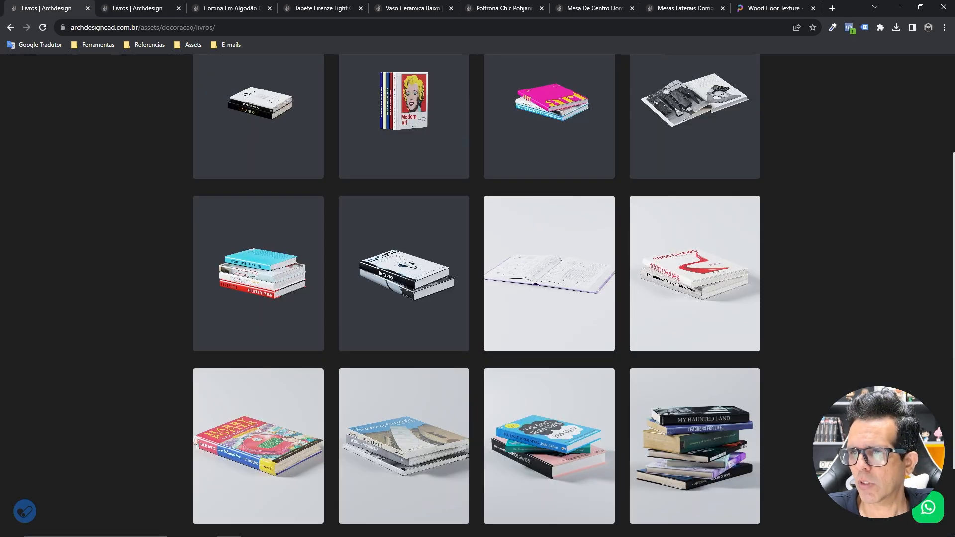
{"action": "scroll", "coordinate": [552, 258], "scroll_direction": "up", "scroll_amount": 3}
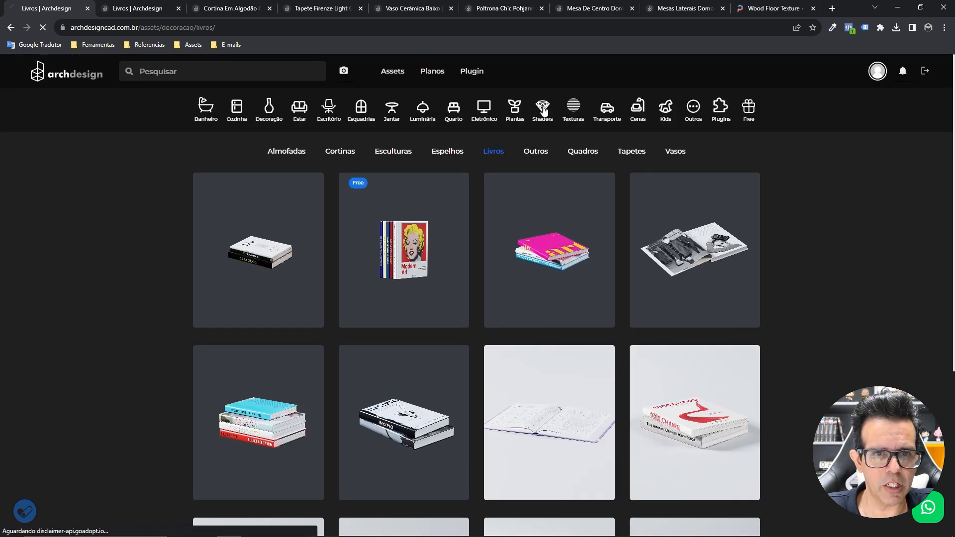
{"action": "left_click", "coordinate": [585, 149]}
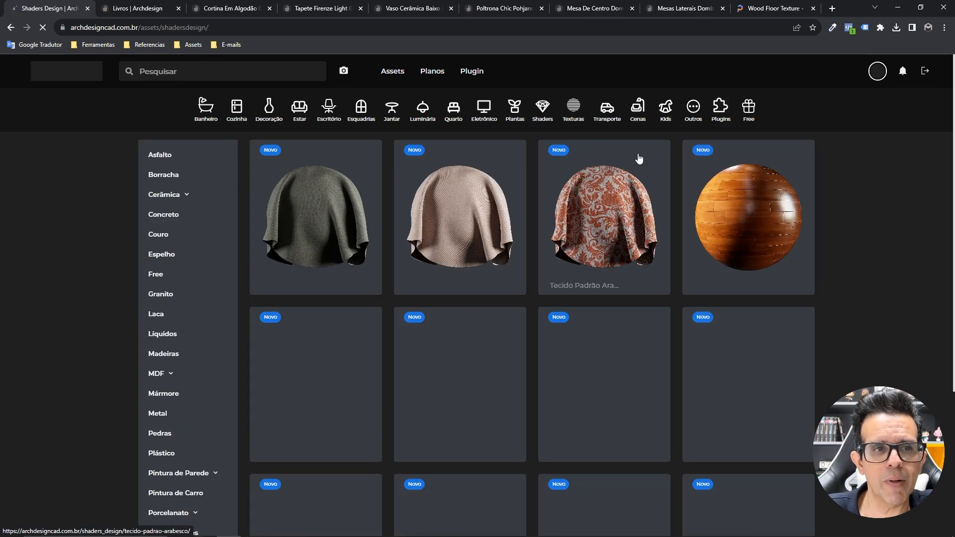
{"action": "scroll", "coordinate": [644, 239], "scroll_direction": "down", "scroll_amount": 3}
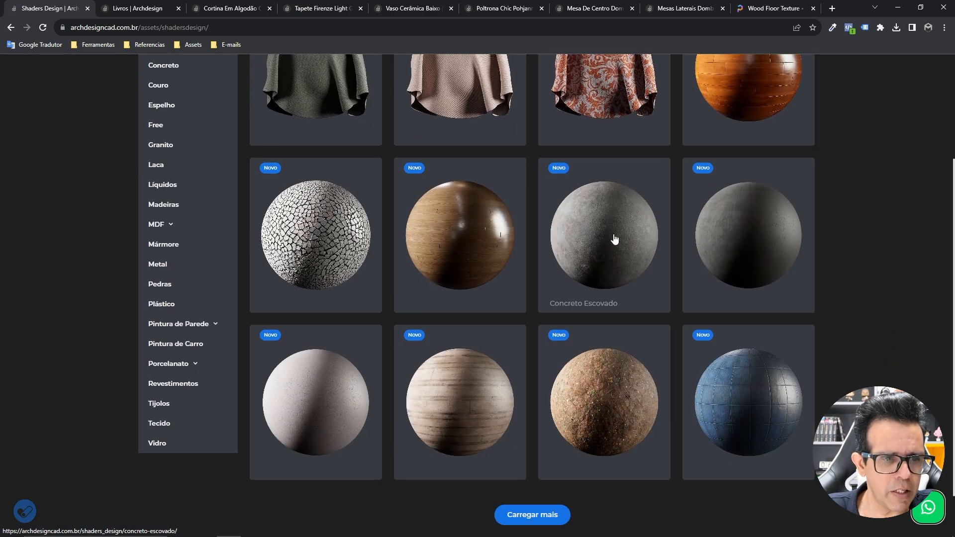
{"action": "left_click", "coordinate": [477, 251]}
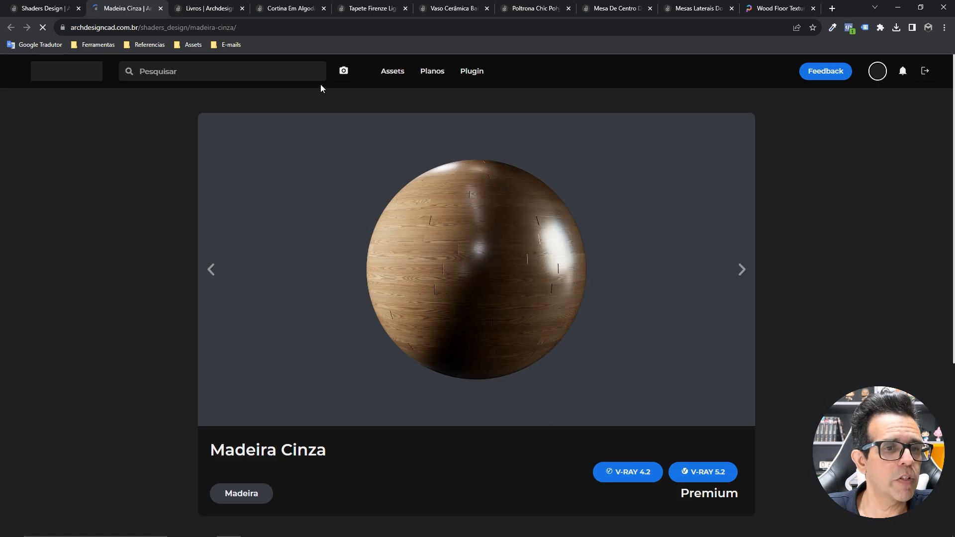
- Download the V-Ray 5.2 version of the Madeira Cinza shader and the Livros model from their open tabs
{"action": "left_click", "coordinate": [711, 477]}
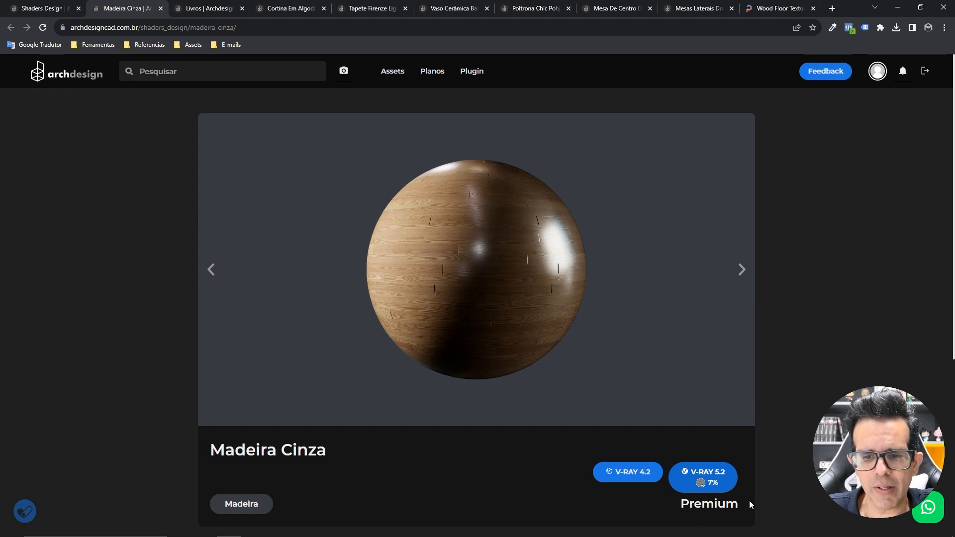
{"action": "left_click", "coordinate": [219, 6]}
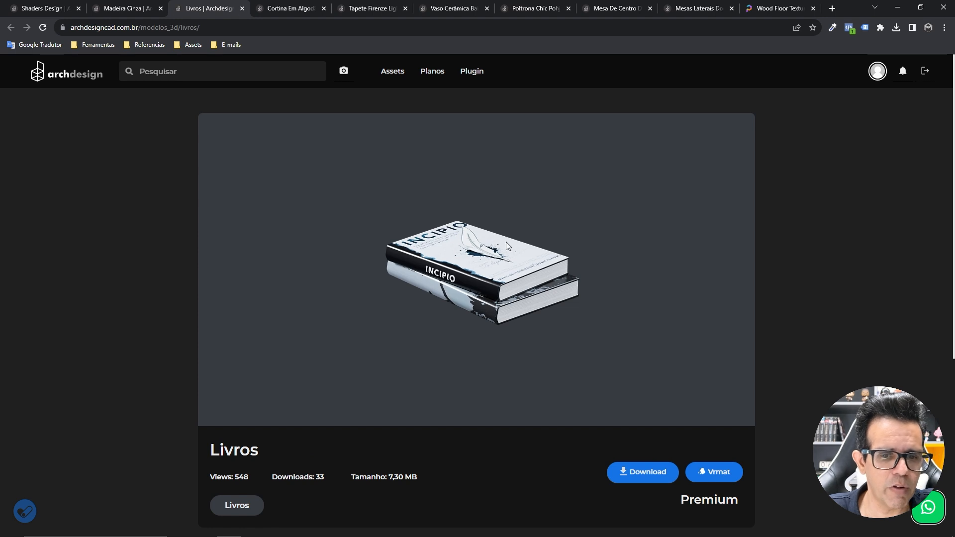
{"action": "left_click", "coordinate": [647, 473]}
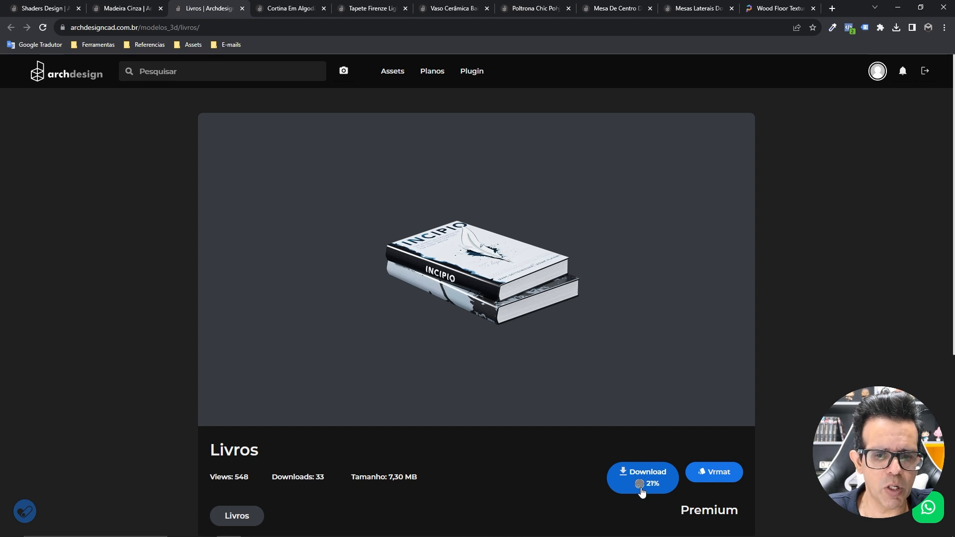
- Check the Madeira Cinza download, and close the Livros and Madeira Cinza tabs
{"action": "left_click", "coordinate": [126, 8]}
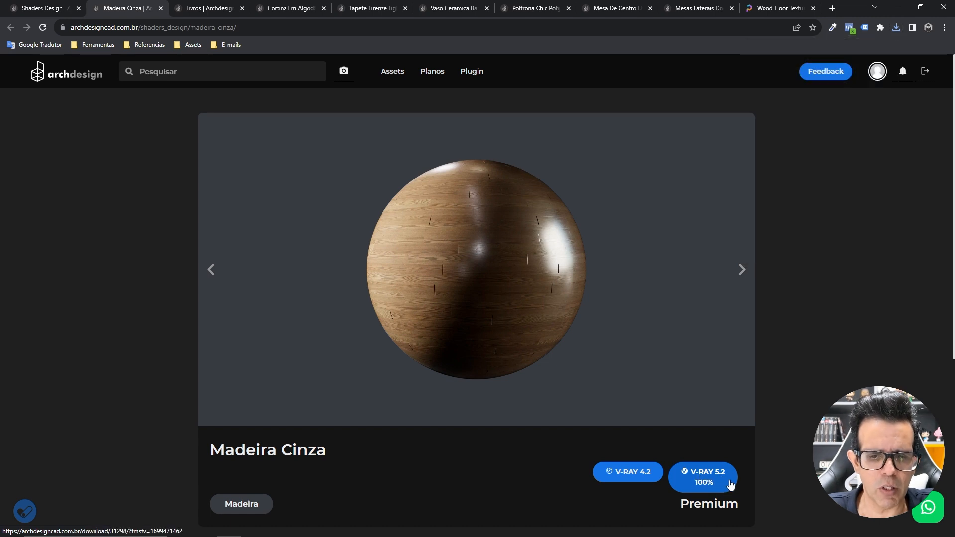
{"action": "left_click", "coordinate": [242, 9]}
{"action": "left_click", "coordinate": [161, 8]}
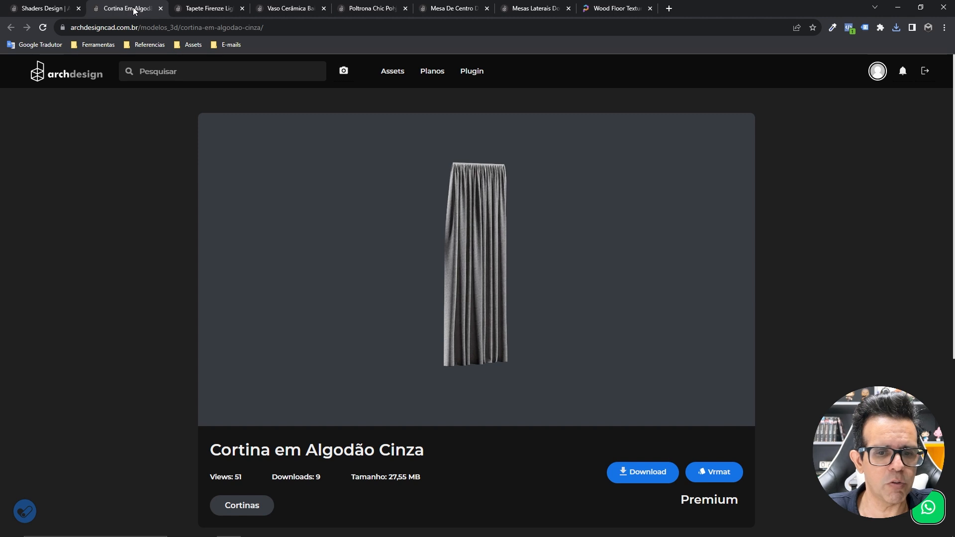
- Download the Cortina em Algodão Cinza, Tapete Firenze Light Gray and Vaso Cerâmica Baixo models, closing the curtain's page
{"action": "left_click", "coordinate": [662, 480]}
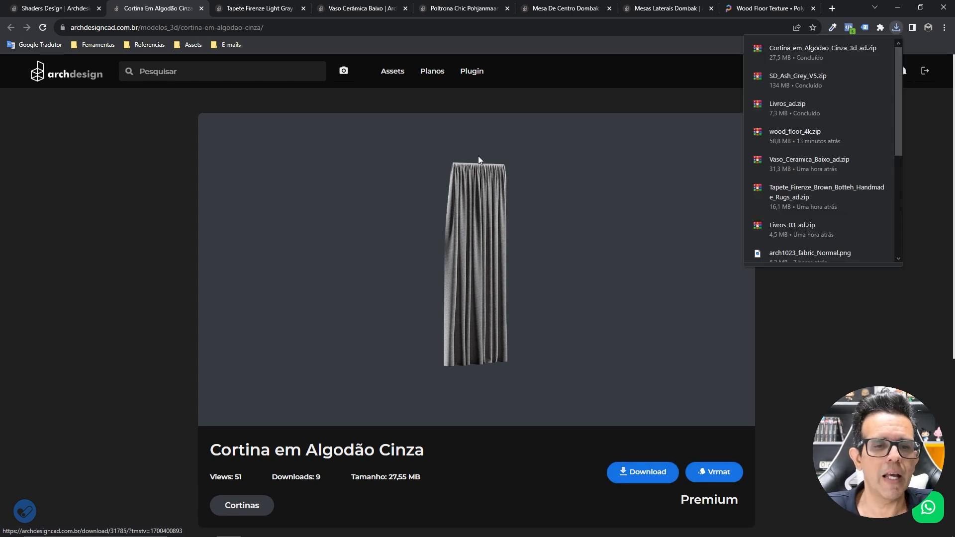
{"action": "left_click", "coordinate": [201, 9]}
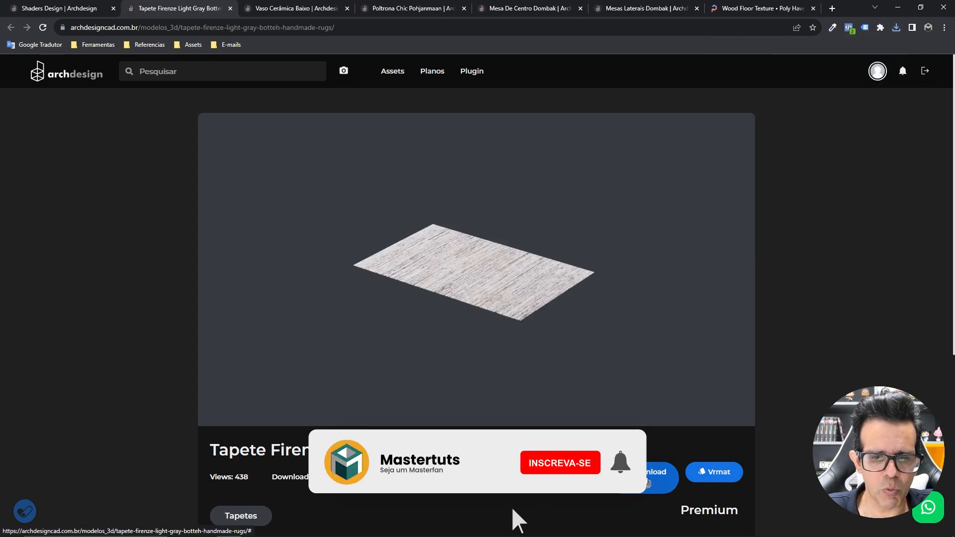
{"action": "left_click", "coordinate": [284, 6]}
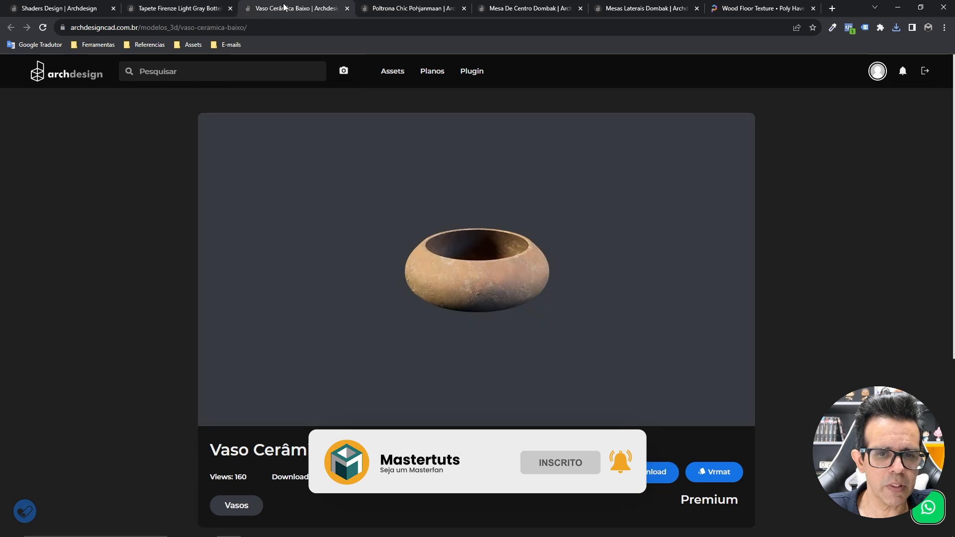
{"action": "left_click", "coordinate": [659, 474]}
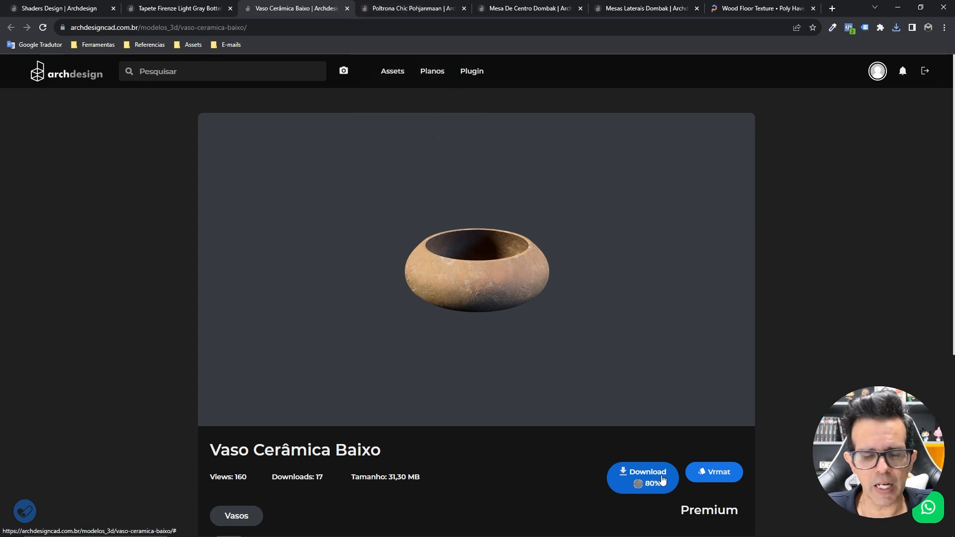
- Download the Poltrona Chic Pohjanmaan, Mesa de centro Dombak and Mesas Laterais Dombak models from their open pages
{"action": "left_click", "coordinate": [386, 11]}
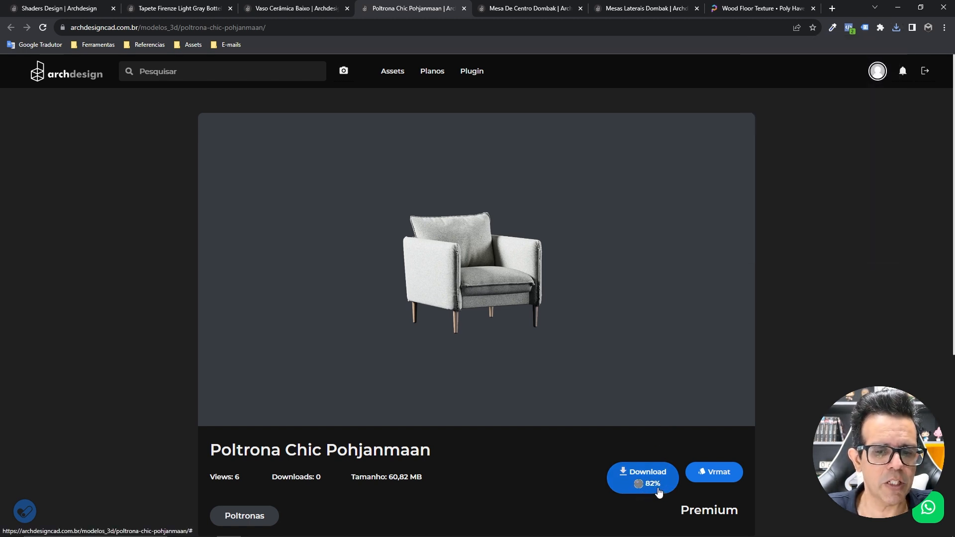
{"action": "left_click", "coordinate": [521, 9]}
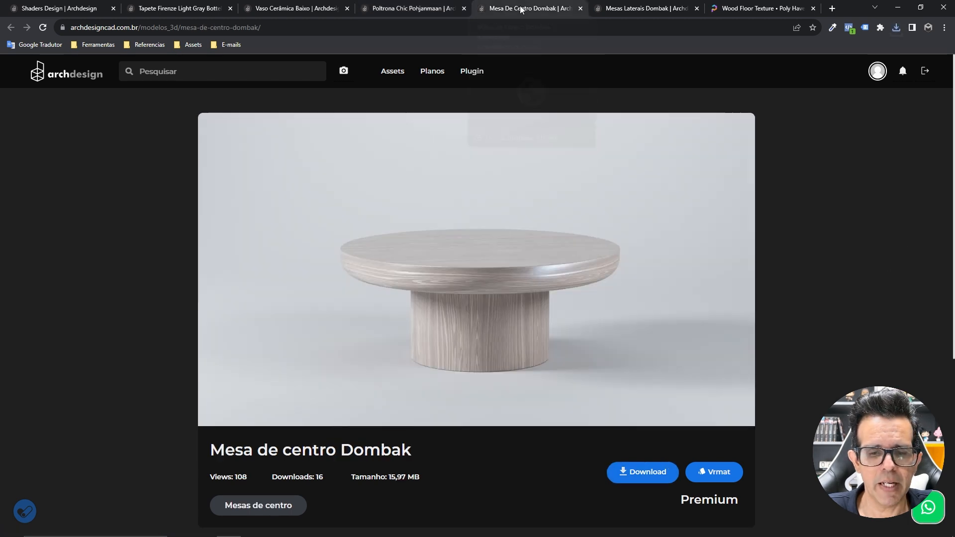
{"action": "left_click", "coordinate": [646, 478]}
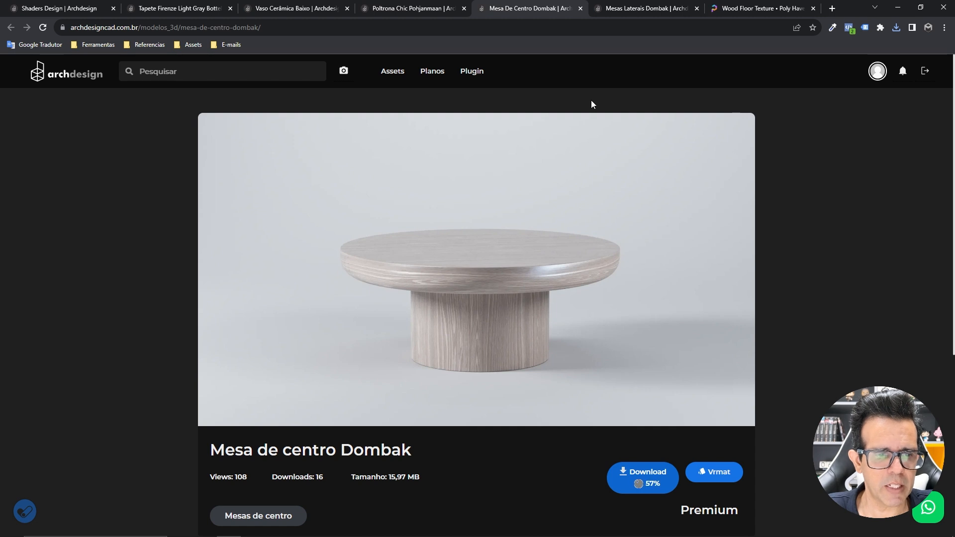
{"action": "left_click", "coordinate": [622, 10]}
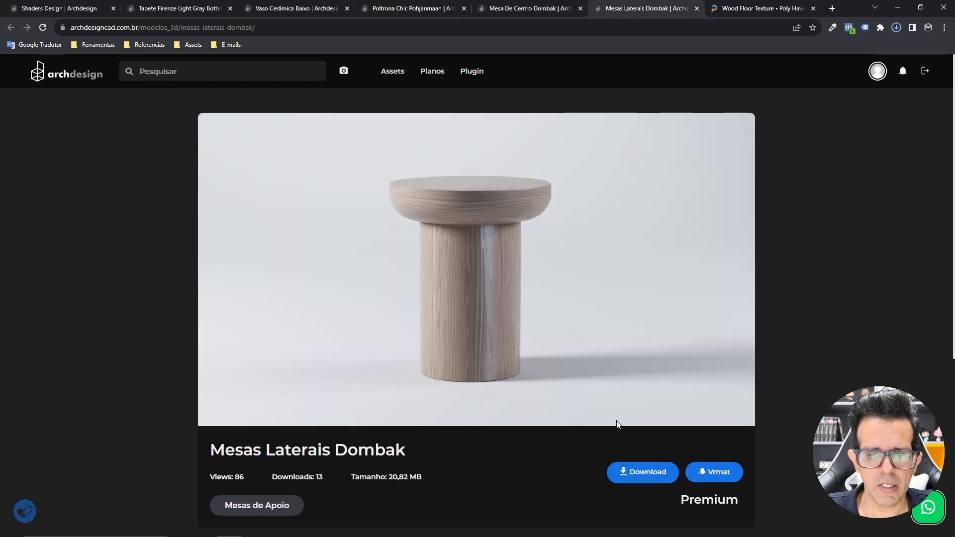
{"action": "left_click", "coordinate": [634, 471]}
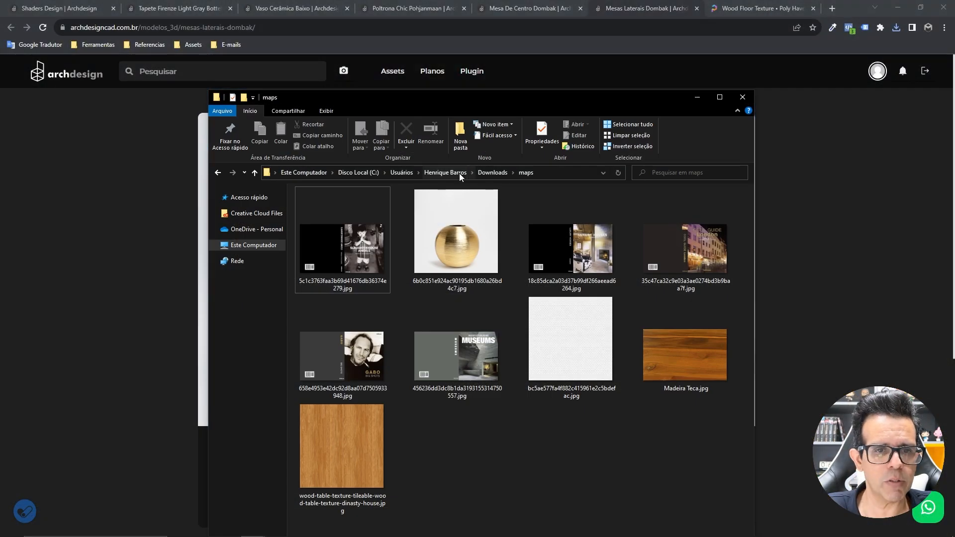
- Move all the downloaded ZIP archives from the Downloads folder into the assets folder inside Reading_Corner
{"action": "left_click", "coordinate": [494, 172]}
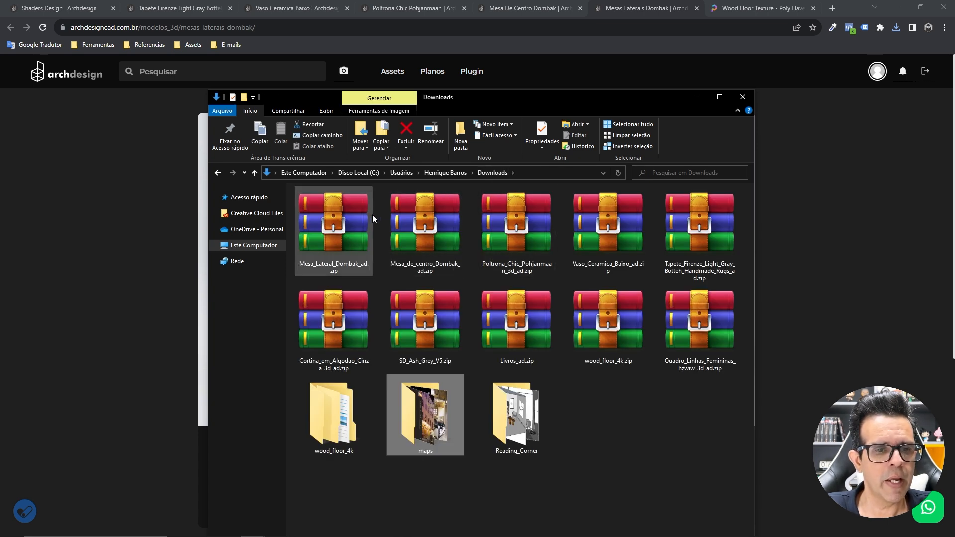
{"action": "left_click", "coordinate": [339, 211]}
{"action": "left_click", "coordinate": [699, 328], "text": "shift"}
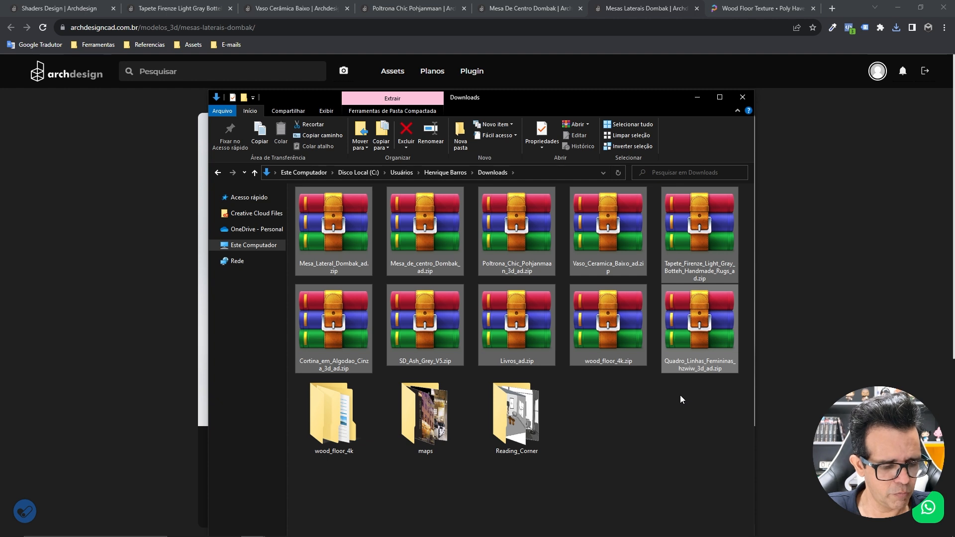
{"action": "key", "text": "ctrl+x"}
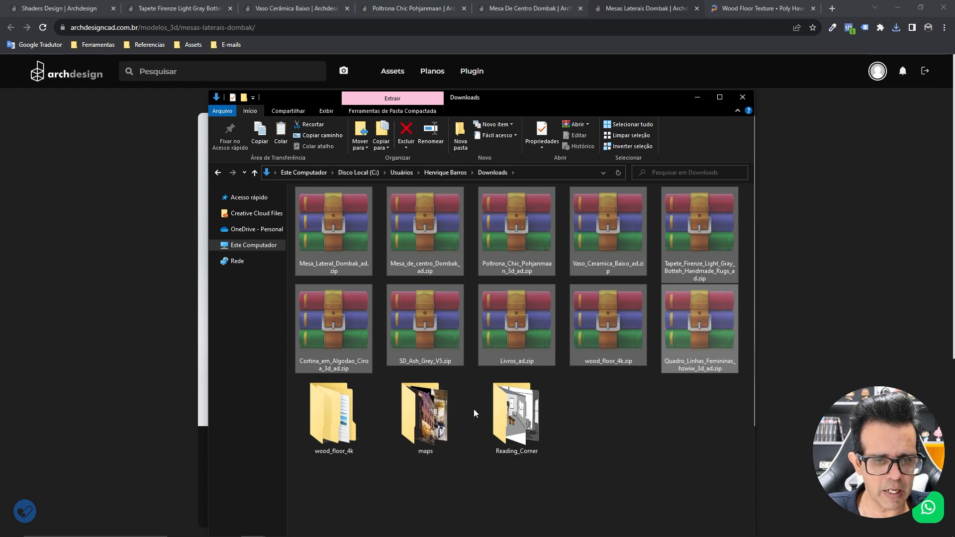
{"action": "double_click", "coordinate": [511, 409]}
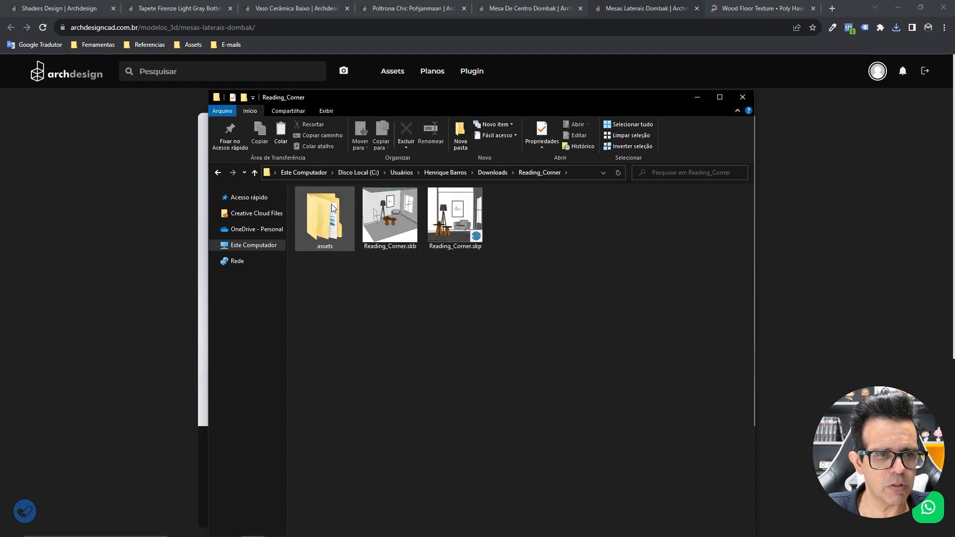
{"action": "double_click", "coordinate": [331, 207]}
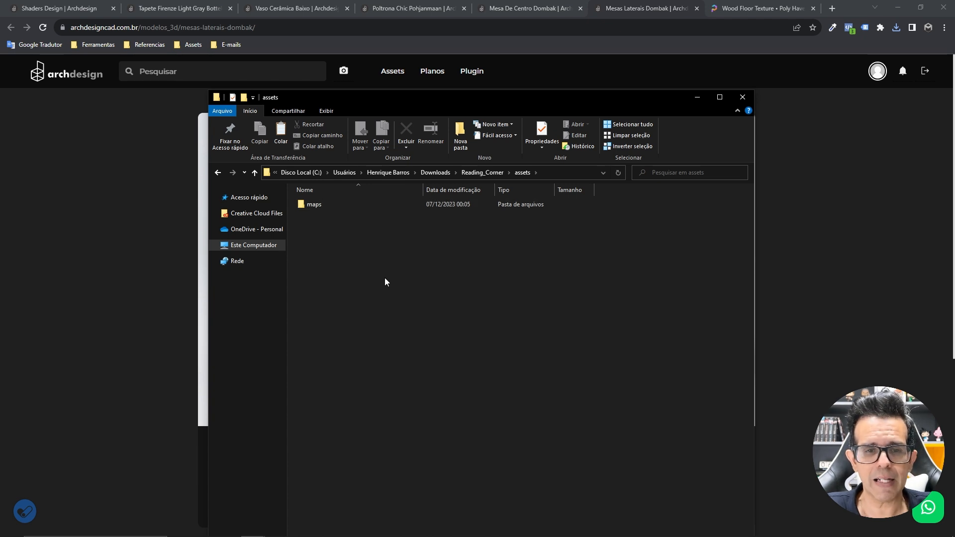
{"action": "key", "text": "ctrl+v"}
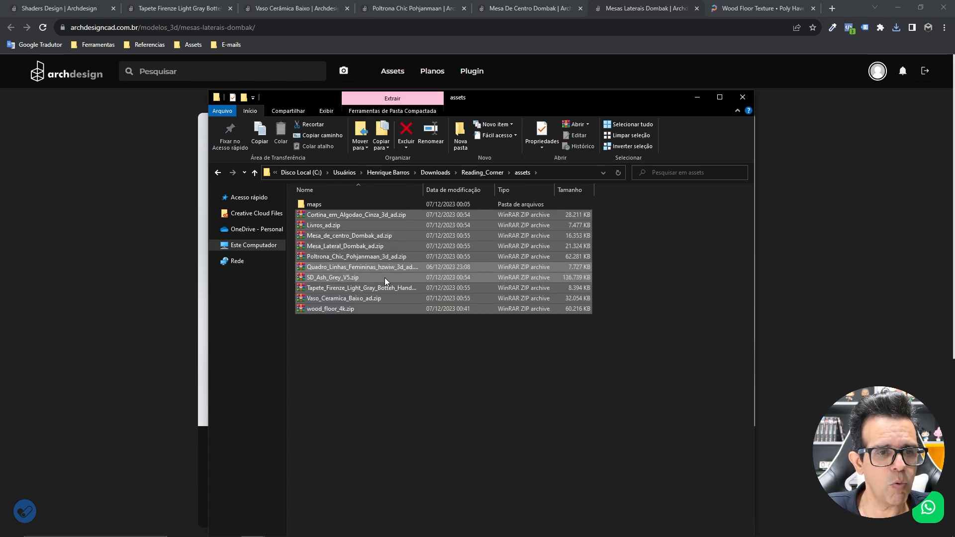
- Extract all the ZIP archives directly into the assets folder, replacing every file that already exists
{"action": "right_click", "coordinate": [347, 214]}
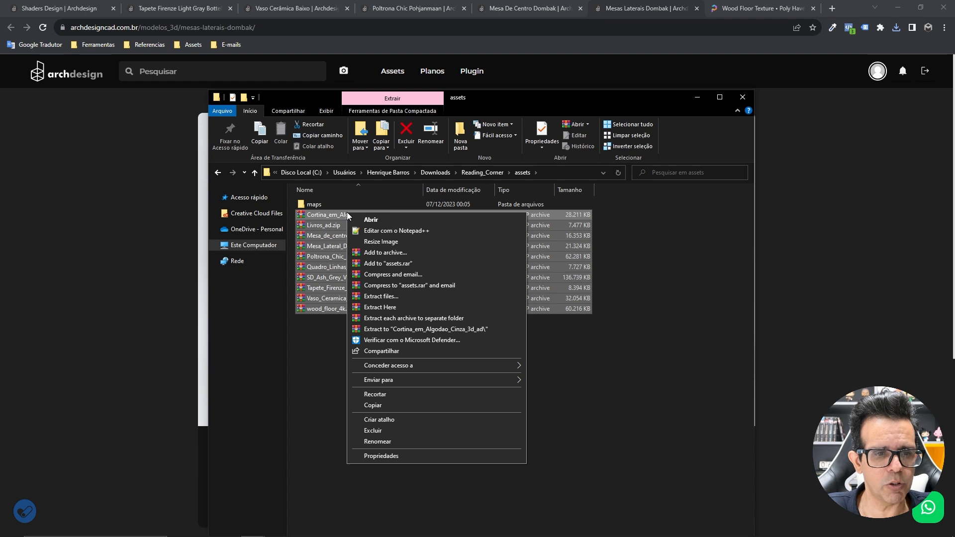
{"action": "left_click", "coordinate": [390, 307]}
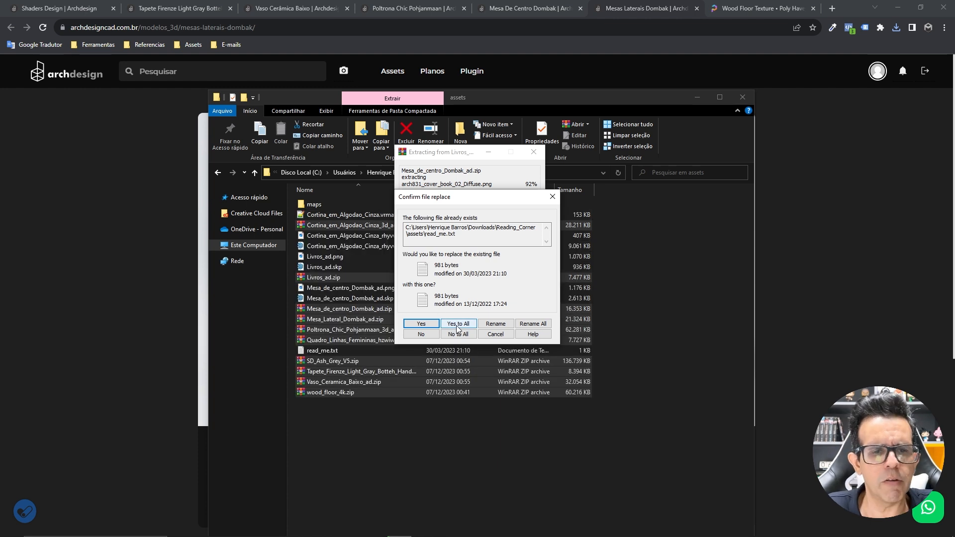
{"action": "left_click", "coordinate": [454, 325]}
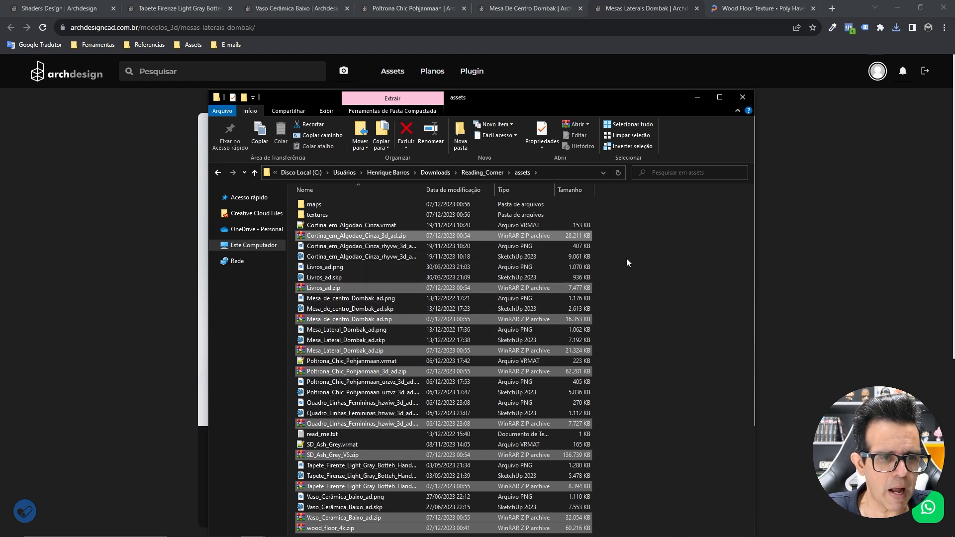
- Maximize the assets folder, display its files as larger icons and delete the extracted ZIP archives
{"action": "left_click", "coordinate": [720, 97]}
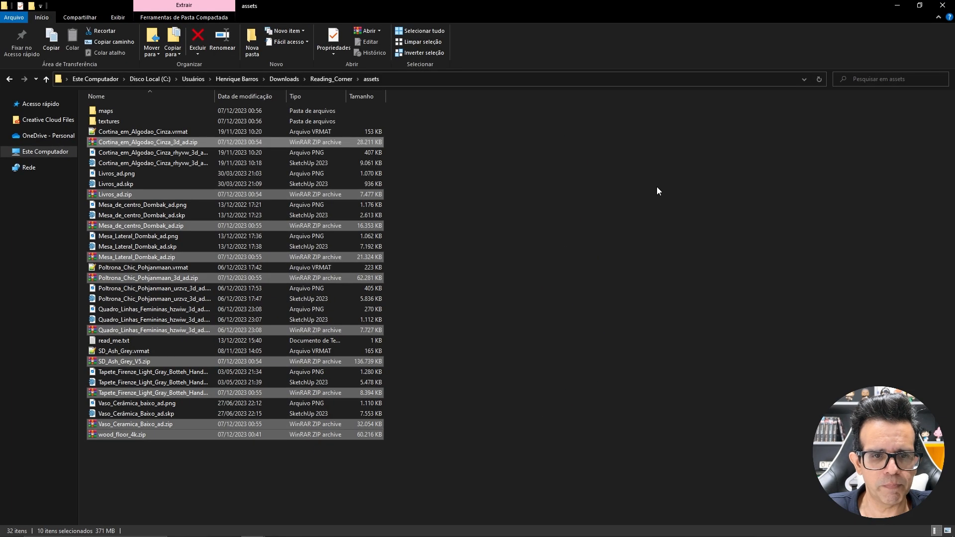
{"action": "scroll", "coordinate": [541, 219], "scroll_direction": "up", "scroll_amount": 5, "text": "ctrl"}
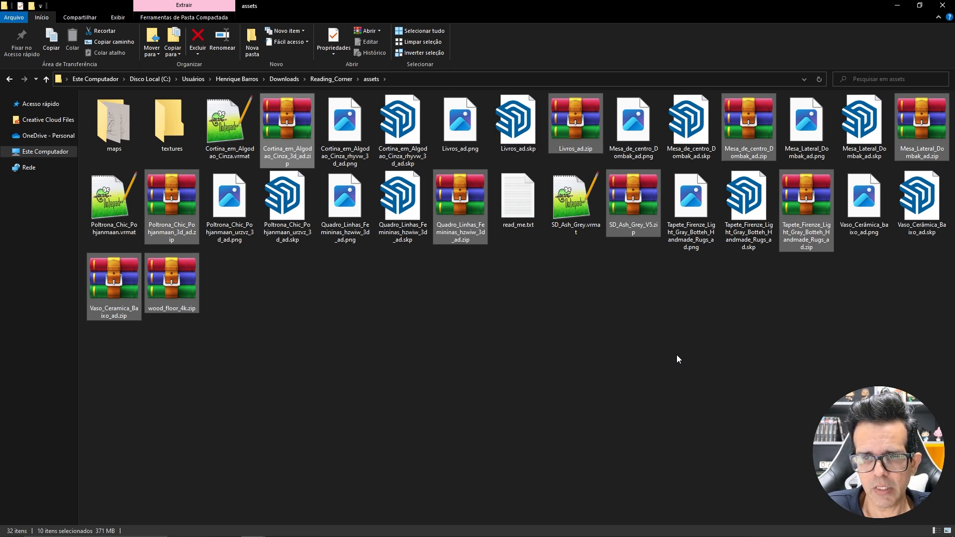
{"action": "key", "text": "Delete"}
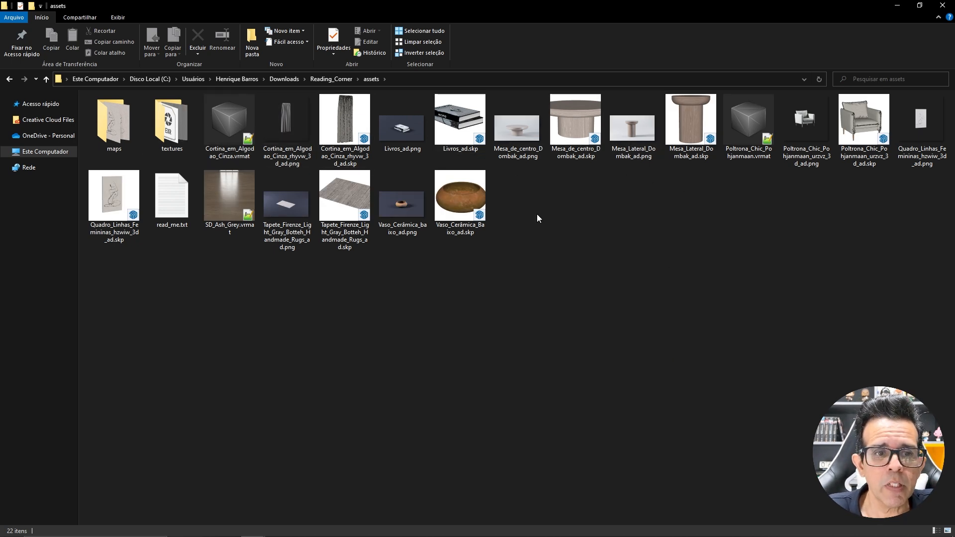
- Examine the extracted shader, preview images and models in the assets folder, and the texture files in its maps subfolder
{"action": "left_click", "coordinate": [230, 191]}
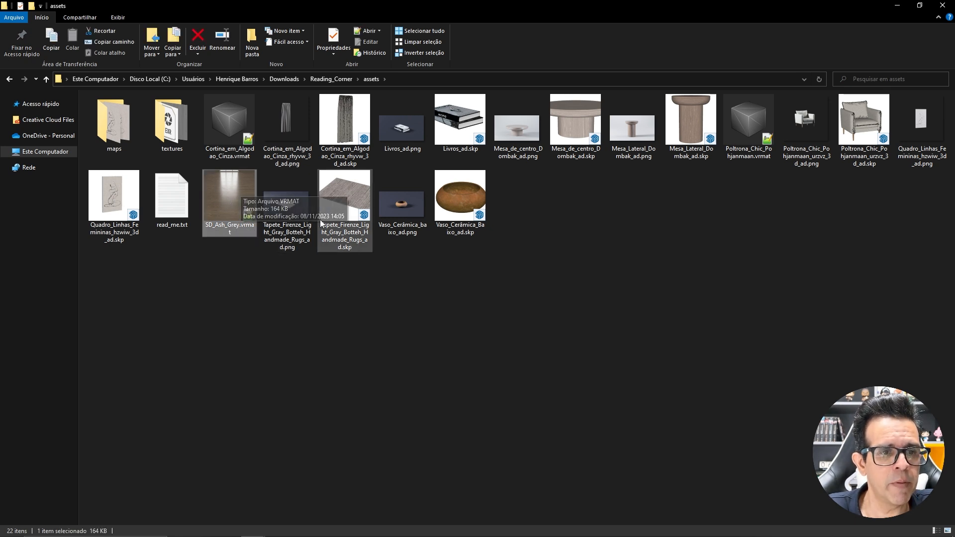
{"action": "left_click", "coordinate": [395, 132]}
{"action": "left_click", "coordinate": [641, 127]}
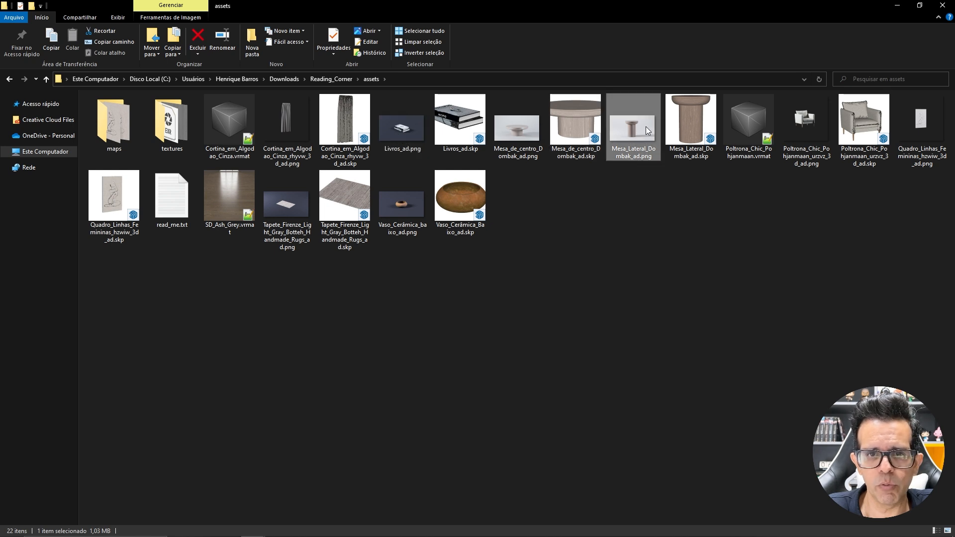
{"action": "left_click", "coordinate": [401, 128]}
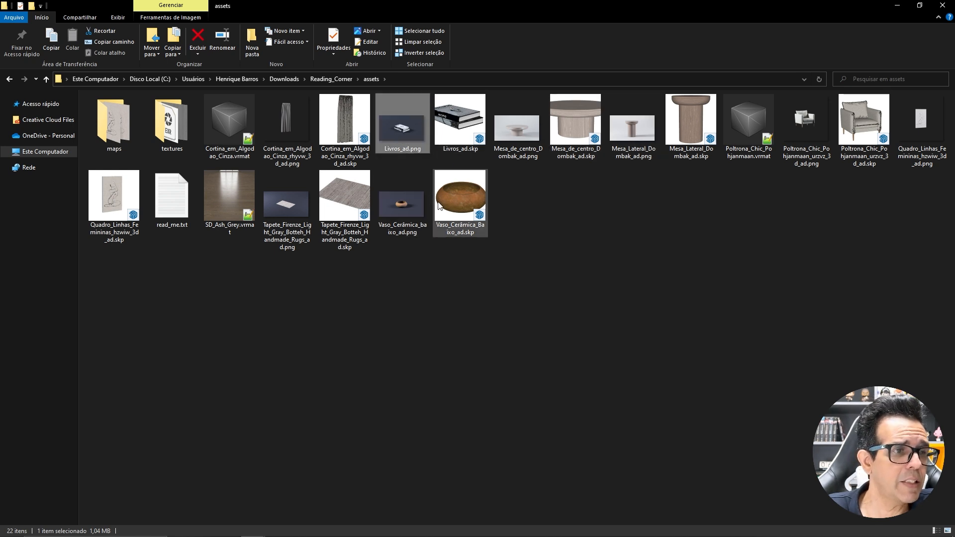
{"action": "left_click", "coordinate": [121, 126]}
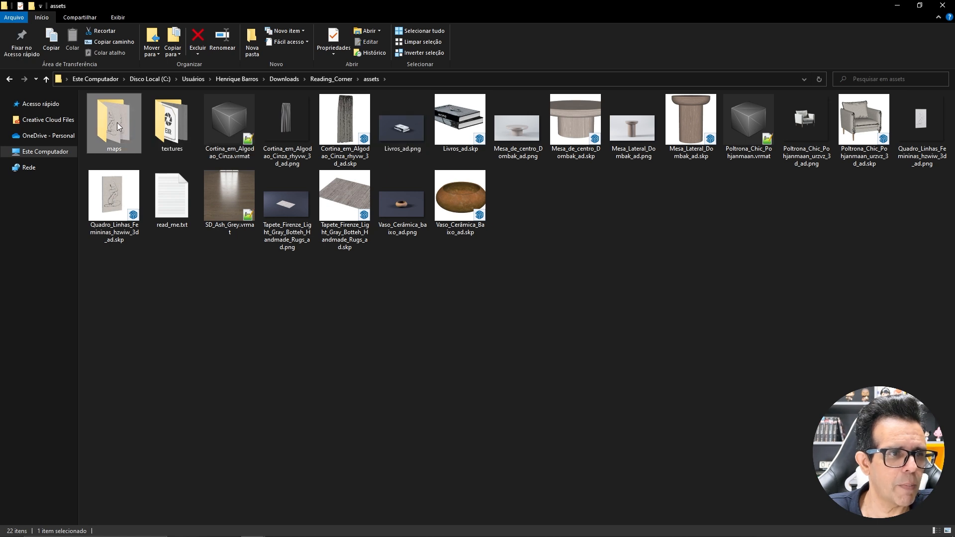
{"action": "double_click", "coordinate": [117, 122]}
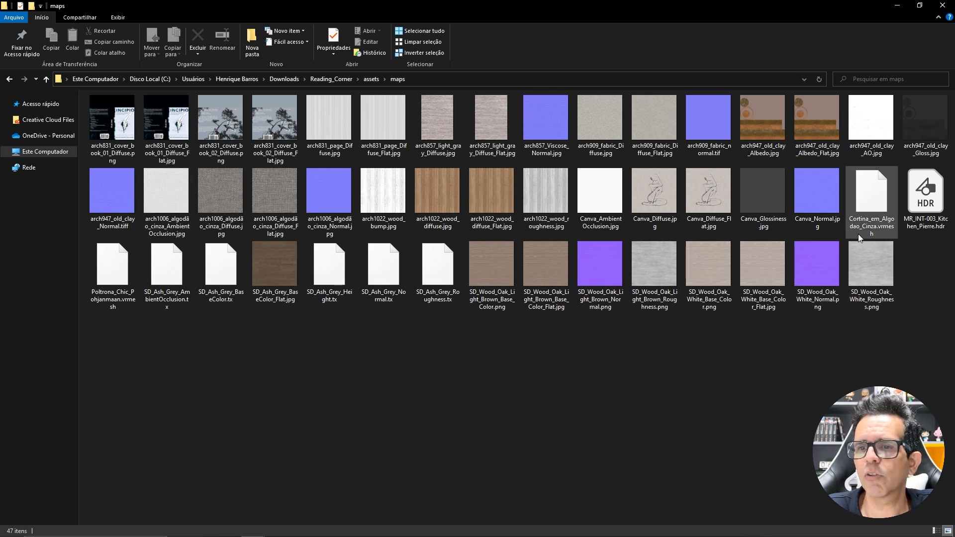
{"action": "left_click", "coordinate": [9, 80]}
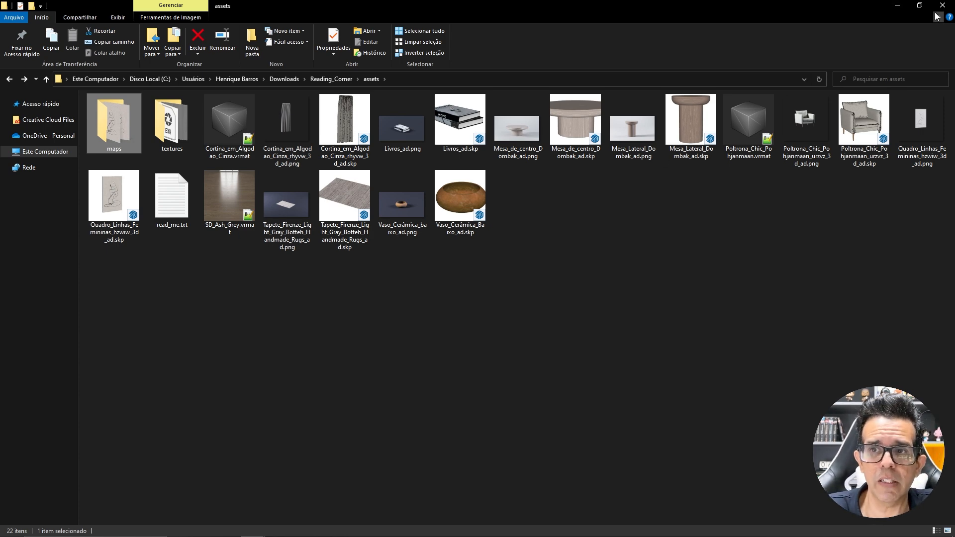
- Shrink the assets folder window, switch to the Reading_Corner model in SketchUp and place the folder window over its viewport
{"action": "left_click", "coordinate": [919, 5]}
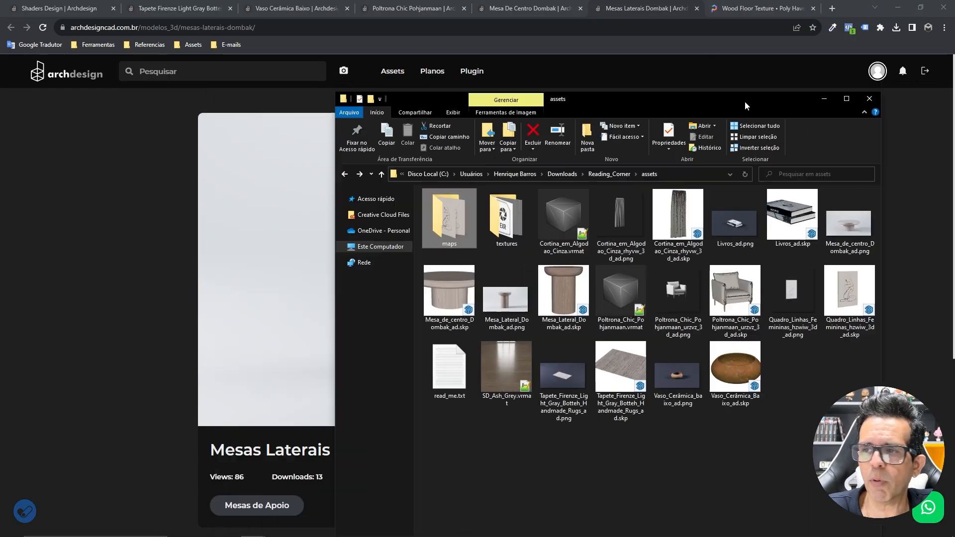
{"action": "left_click", "coordinate": [742, 97]}
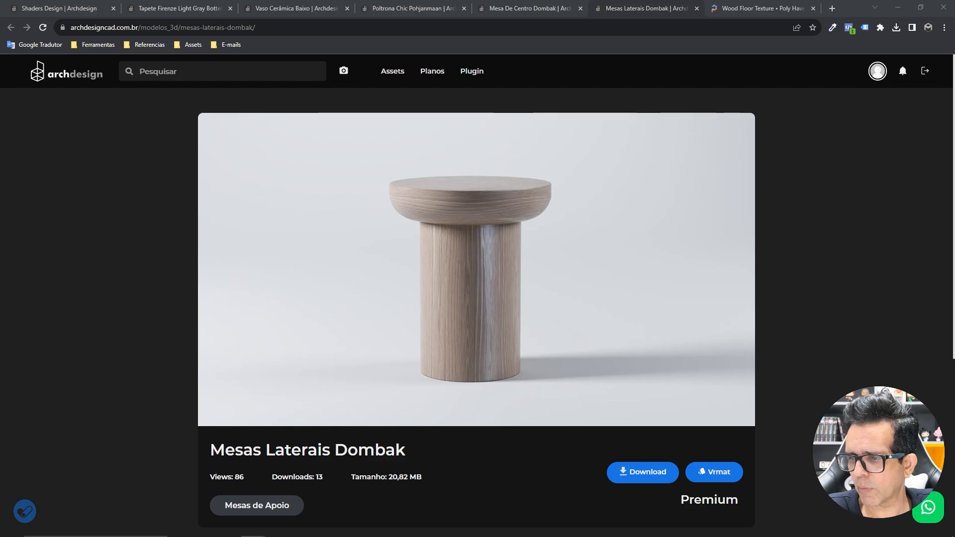
{"action": "key", "text": "alt+Tab"}
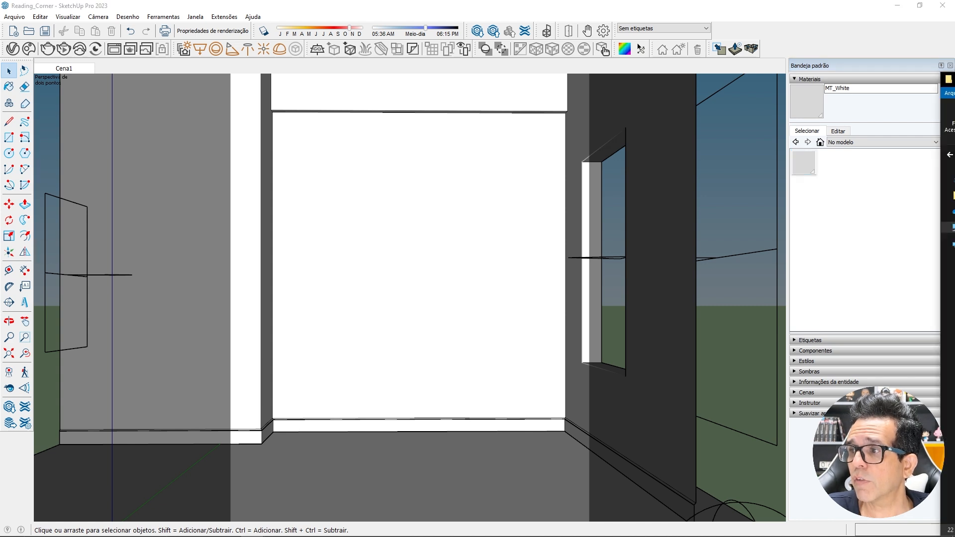
{"action": "mouse_move", "coordinate": [954, 89]}
{"action": "left_mouse_down"}
{"action": "mouse_move", "coordinate": [791, 89]}
{"action": "mouse_move", "coordinate": [810, 88]}
{"action": "left_mouse_up"}
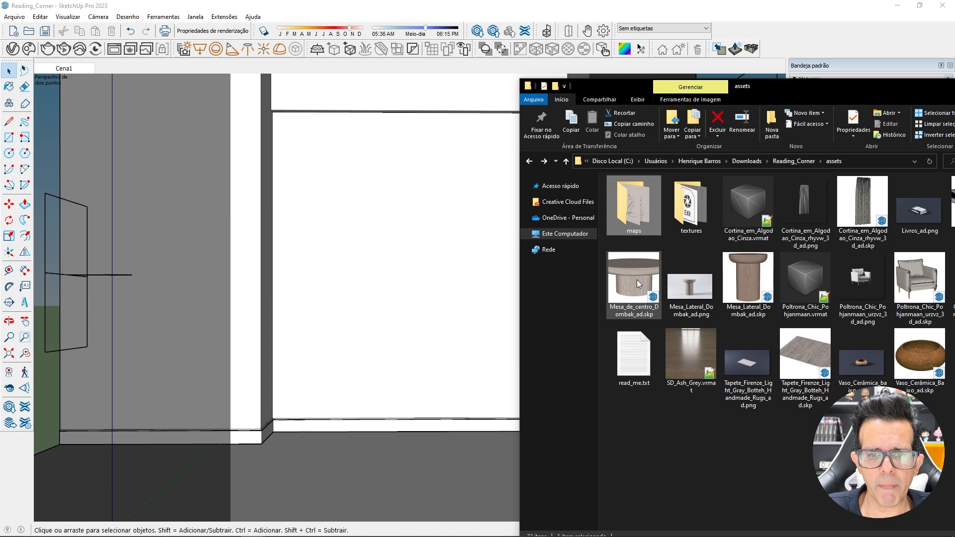
- Import Mesa_de_centro_Dombak_ad.skp and Mesa_Lateral_Dombak_ad.skp from the assets folder, placing the side table on the floor beside the coffee table
{"action": "mouse_move", "coordinate": [640, 277]}
{"action": "left_mouse_down"}
{"action": "mouse_move", "coordinate": [309, 455]}
{"action": "mouse_move", "coordinate": [332, 477]}
{"action": "left_mouse_up"}
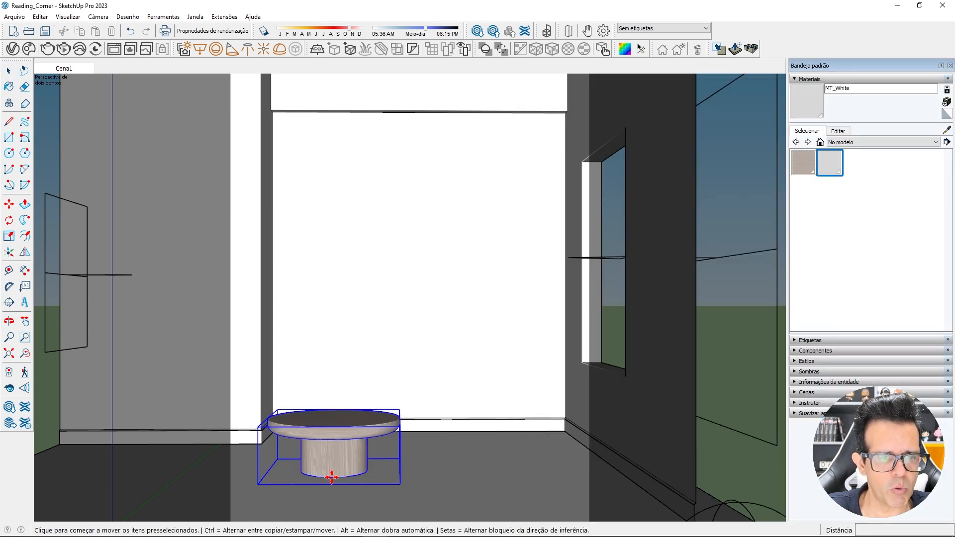
{"action": "left_click", "coordinate": [331, 477]}
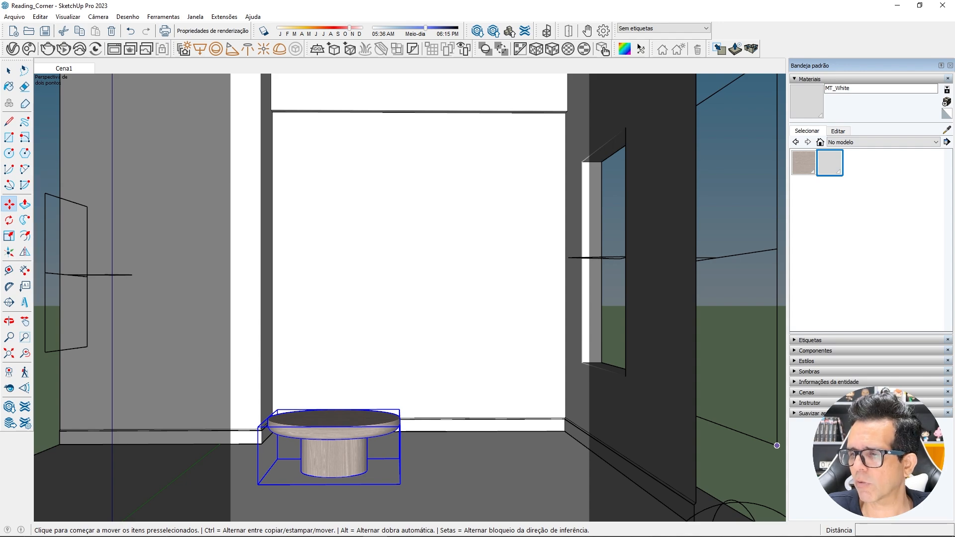
{"action": "key", "text": "alt+Tab"}
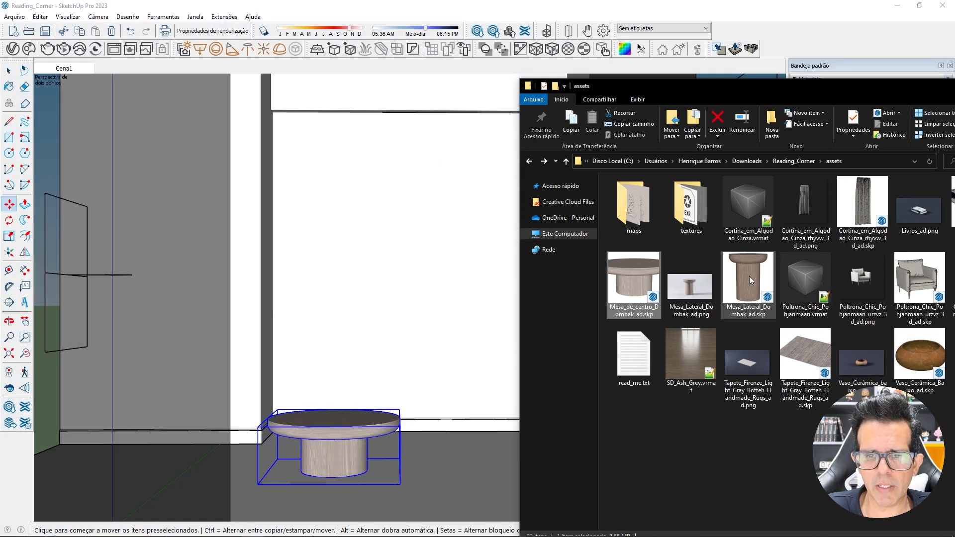
{"action": "mouse_move", "coordinate": [749, 276]}
{"action": "left_mouse_down"}
{"action": "mouse_move", "coordinate": [571, 357]}
{"action": "mouse_move", "coordinate": [241, 443]}
{"action": "mouse_move", "coordinate": [249, 468]}
{"action": "left_mouse_up"}
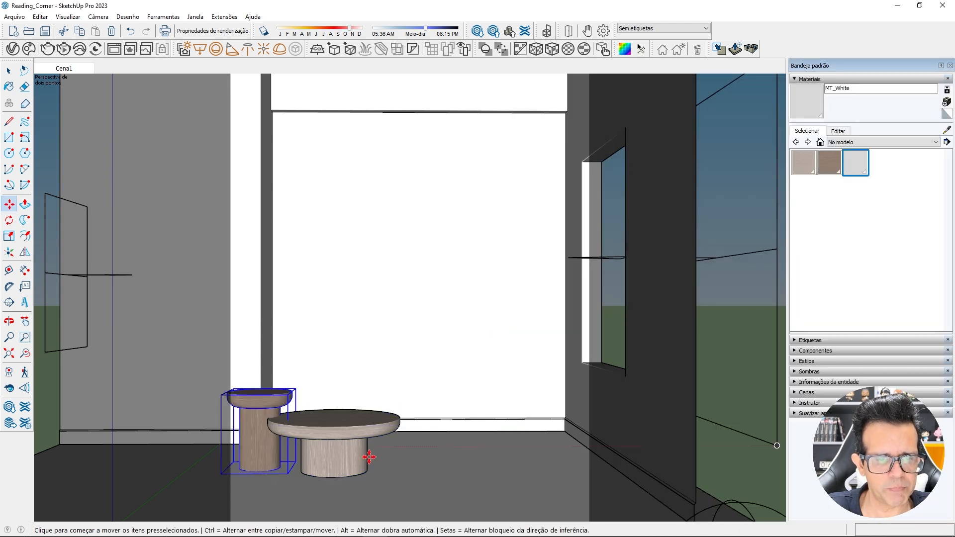
- Move the coffee table sideways along the floor to separate it from the side table, and check the remaining models in the assets folder
{"action": "left_click", "coordinate": [395, 457]}
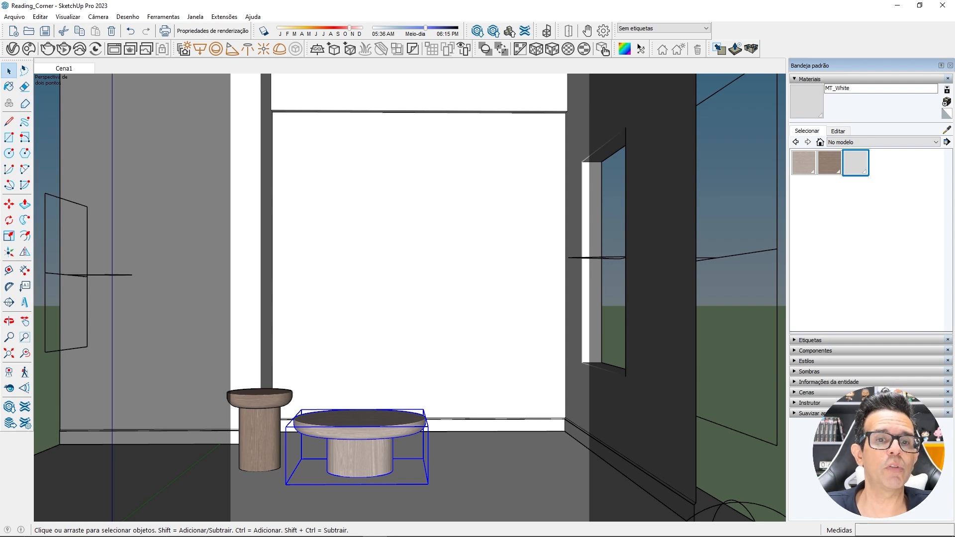
{"action": "key", "text": "alt+Tab"}
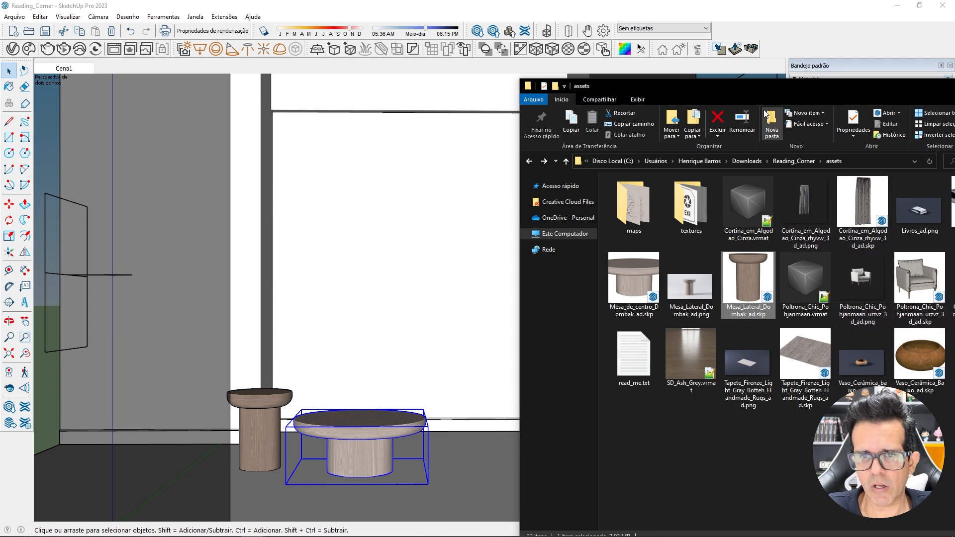
{"action": "key", "text": "alt+Tab"}
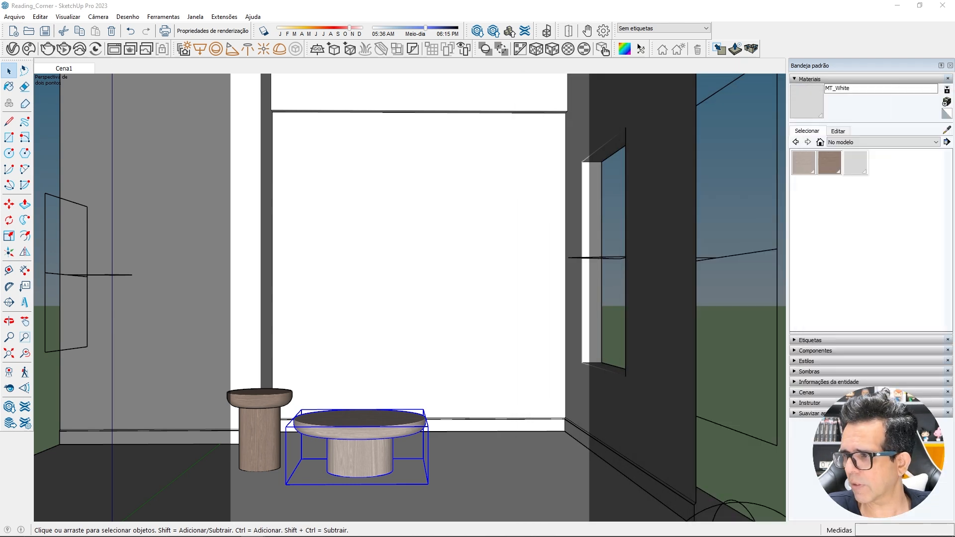
- Import the Tapete_Firenze rug under the two tables and the Poltrona_Chic_Pohjanmaan armchair beside the coffee table from the assets folder
{"action": "left_click_drag", "start_coordinate": [549, 455], "coordinate": [572, 514]}
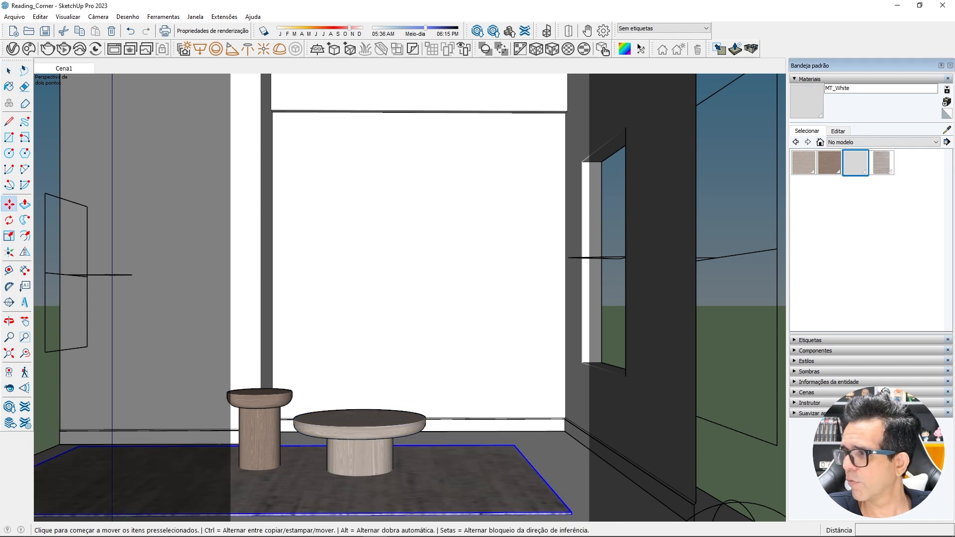
{"action": "left_click_drag", "start_coordinate": [954, 448], "coordinate": [780, 448]}
{"action": "left_click_drag", "start_coordinate": [514, 457], "coordinate": [486, 447]}
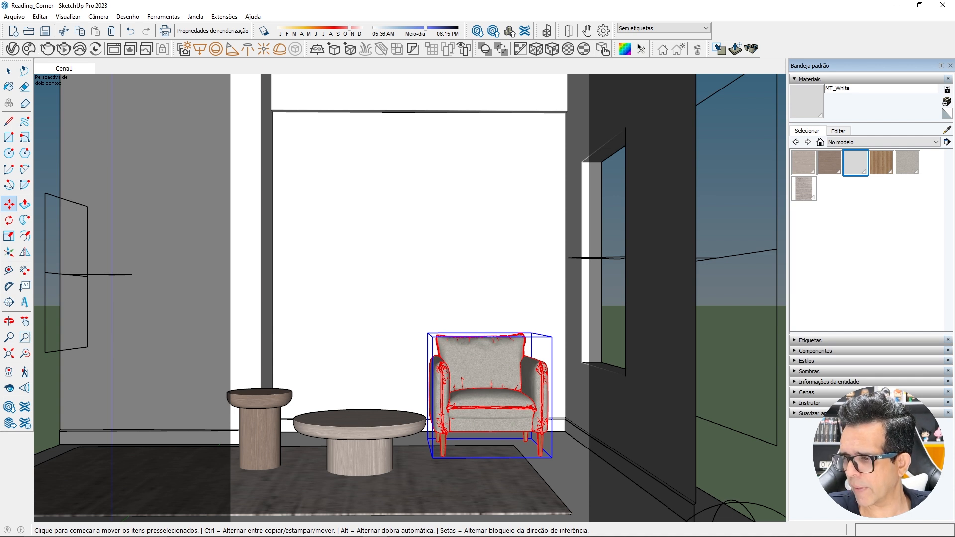
- Switch to the browser, browse the Piso lamps in Archdesign's Luminária category and open the Luminária Harley Tripe model
{"action": "key", "text": "alt+Tab"}
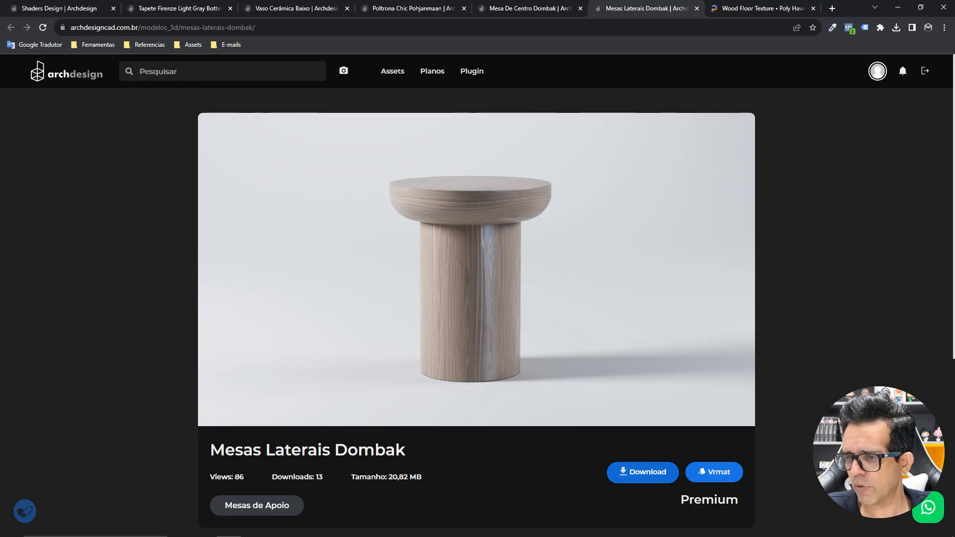
{"action": "left_click", "coordinate": [395, 77]}
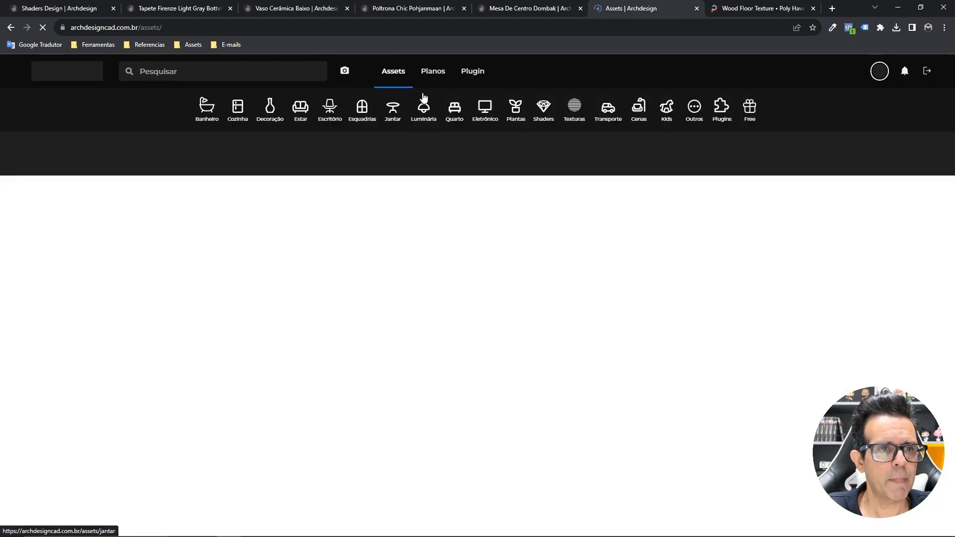
{"action": "left_click", "coordinate": [419, 114]}
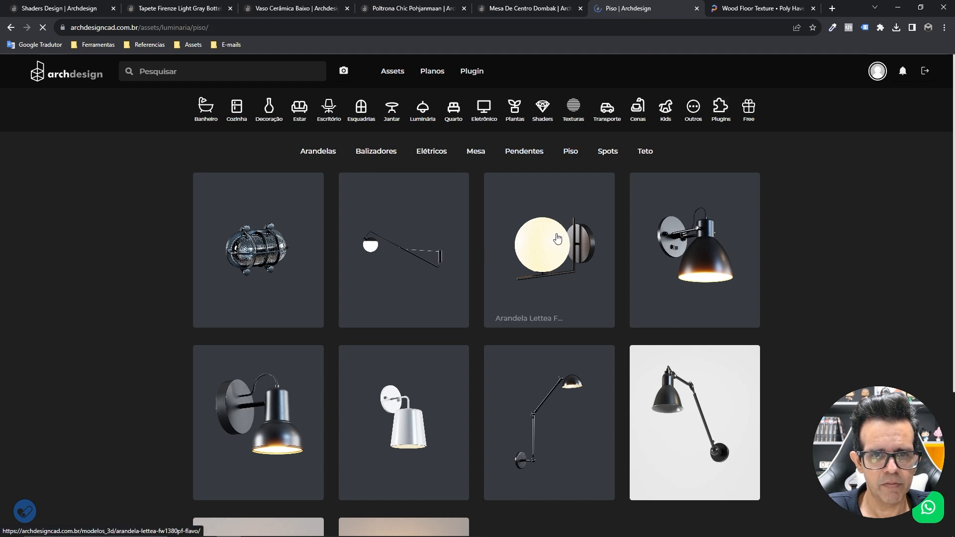
{"action": "scroll", "coordinate": [552, 249], "scroll_direction": "down", "scroll_amount": 5}
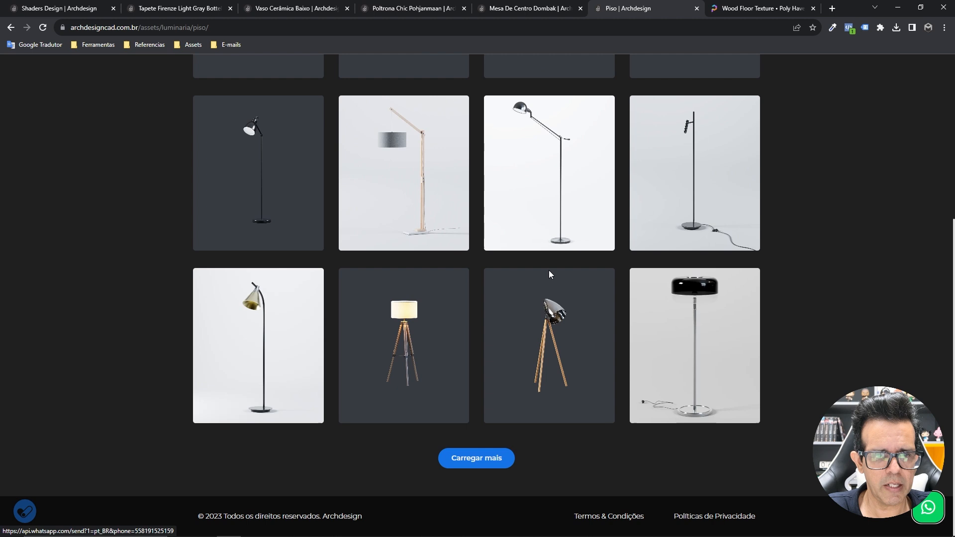
{"action": "left_click", "coordinate": [405, 348]}
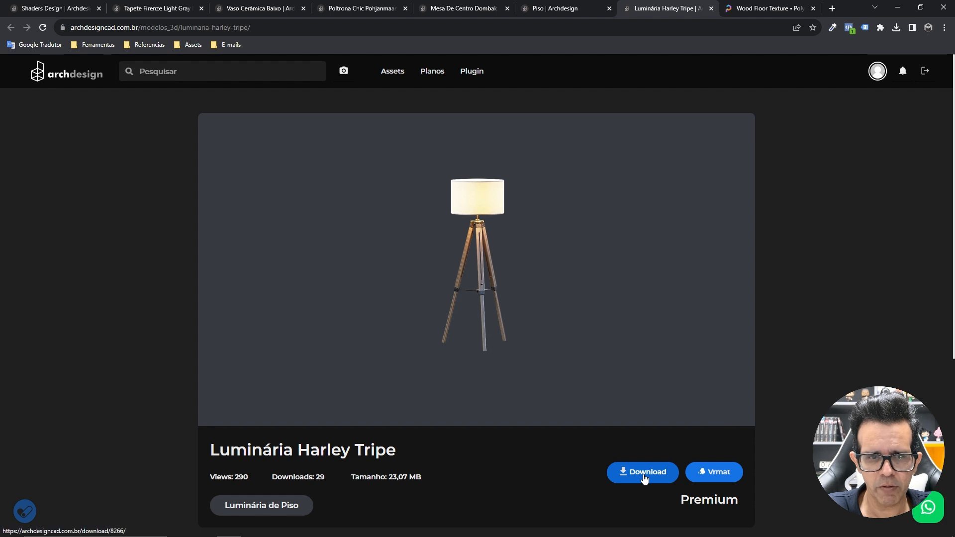
- Download the Luminária Harley Tripe model, show the downloaded archive in its folder and return to SketchUp
{"action": "left_click", "coordinate": [644, 478]}
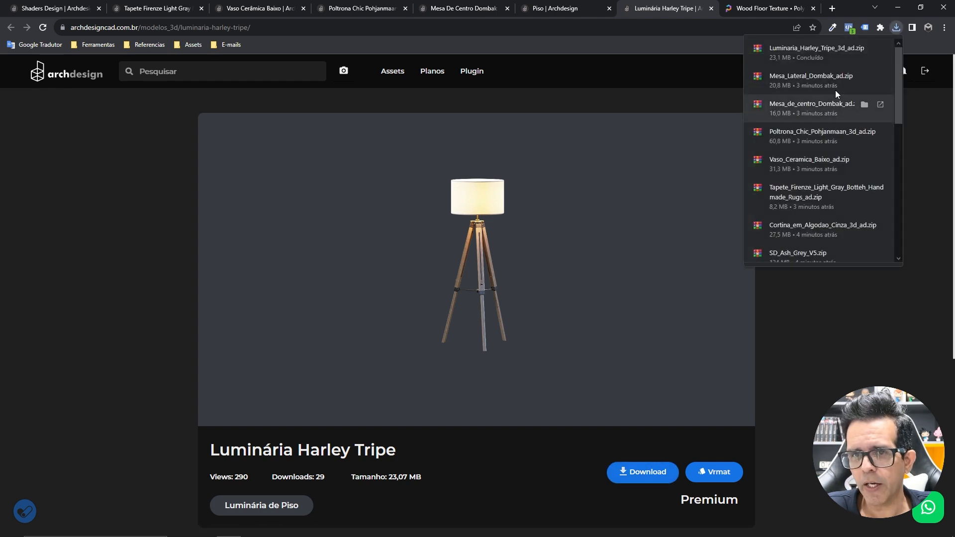
{"action": "left_click", "coordinate": [863, 53]}
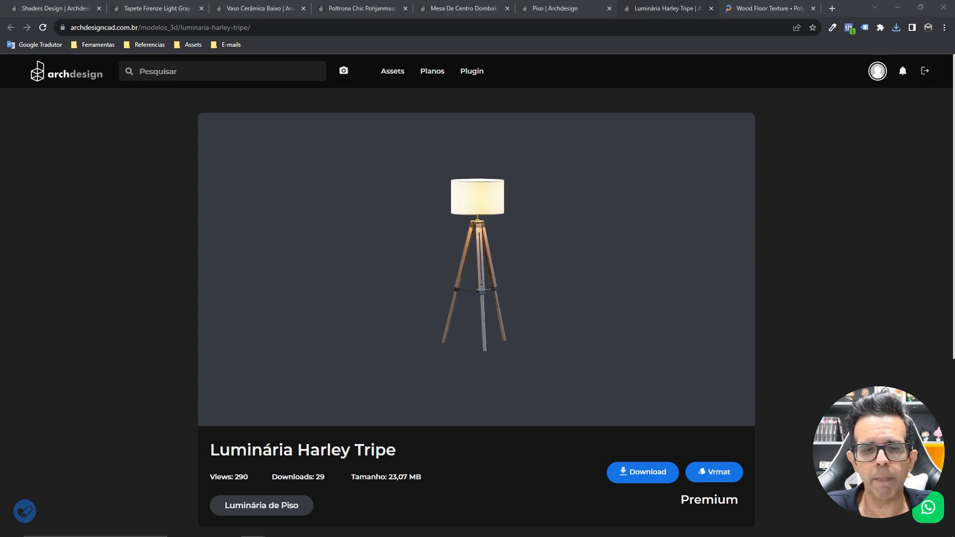
{"action": "left_click", "coordinate": [898, 10]}
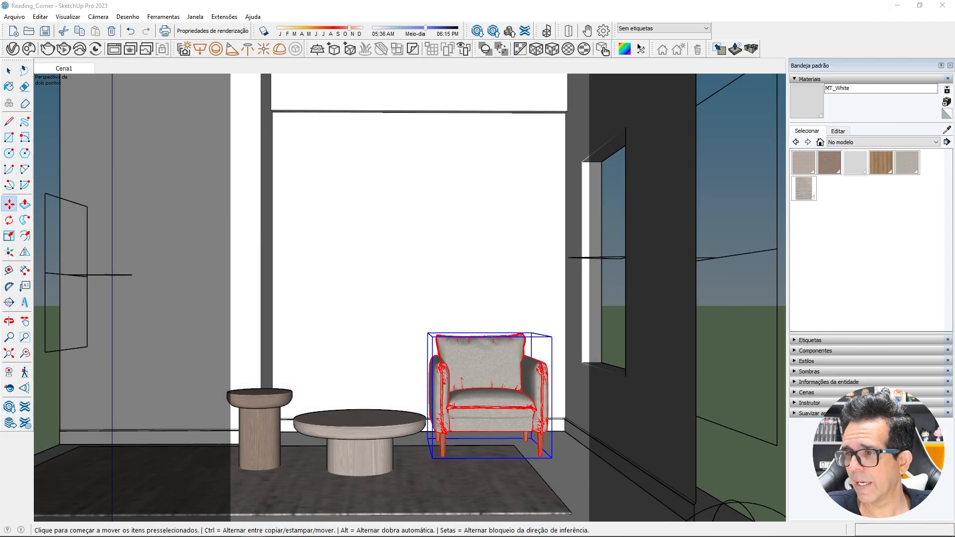
- Import the Luminaria Harley Tripe floor lamp from the assets folder and place it on the floor behind the two tables
{"action": "left_click_drag", "start_coordinate": [954, 343], "coordinate": [369, 391]}
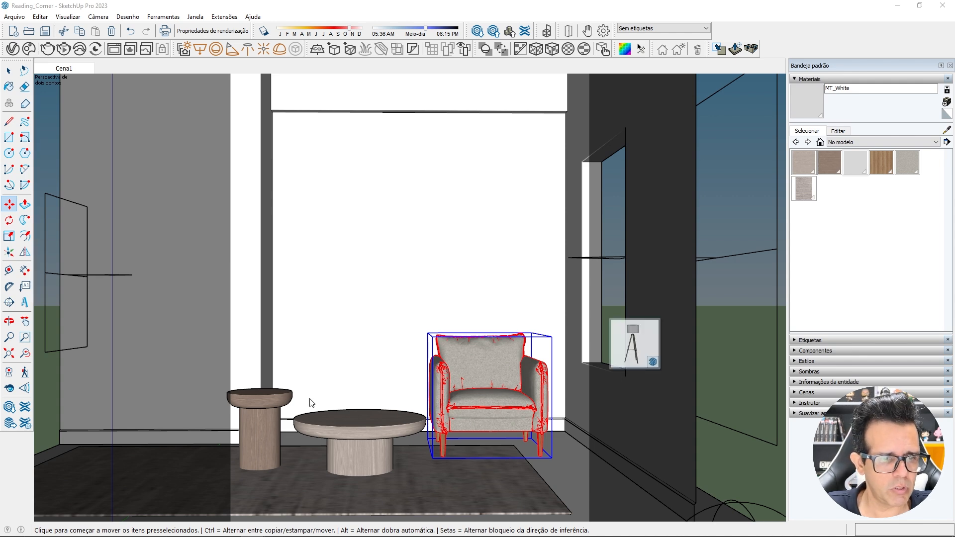
{"action": "left_click_drag", "start_coordinate": [307, 430], "coordinate": [300, 443]}
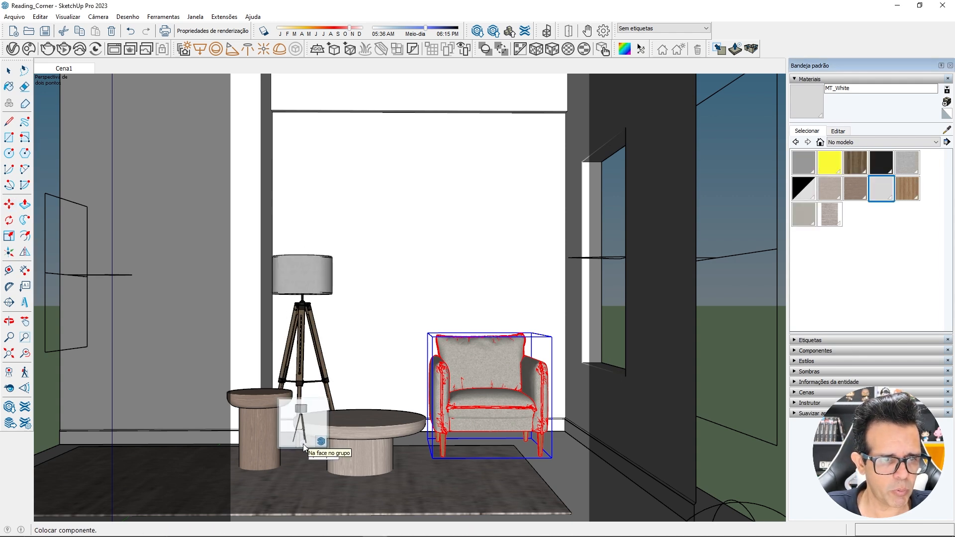
{"action": "left_click", "coordinate": [303, 444]}
- Shift the tripod floor lamp along the floor by about 0.06 m near the wall corner
{"action": "middle_click_drag", "start_coordinate": [325, 410], "coordinate": [452, 239]}
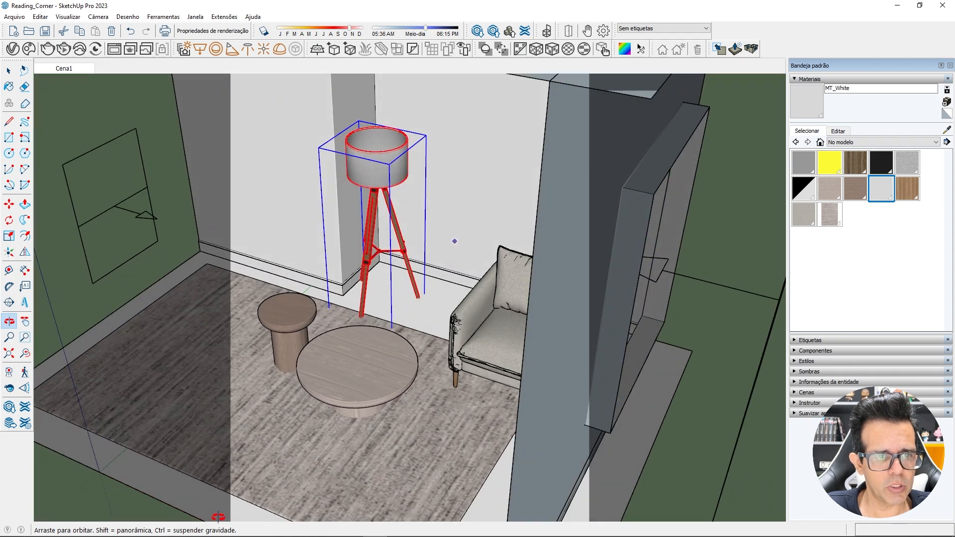
{"action": "middle_click_drag", "start_coordinate": [358, 354], "coordinate": [394, 384]}
{"action": "scroll", "coordinate": [418, 316], "scroll_direction": "up", "scroll_amount": 3}
{"action": "left_click", "coordinate": [419, 321]}
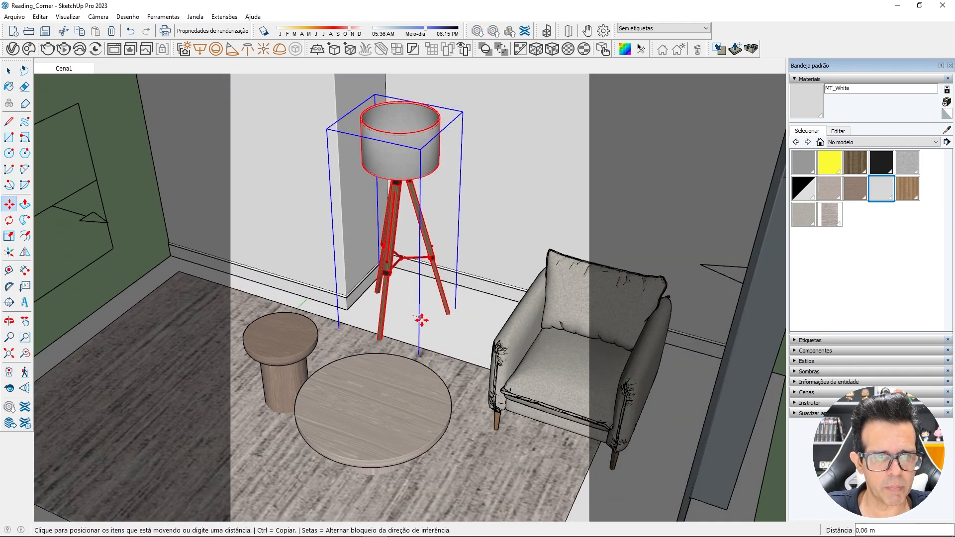
{"action": "left_click", "coordinate": [424, 322]}
{"action": "key", "text": "space"}
- Rotate the armchair to face the coffee table and move it about 0.33 m back toward the rear wall
{"action": "scroll", "coordinate": [421, 146], "scroll_direction": "up", "scroll_amount": 3}
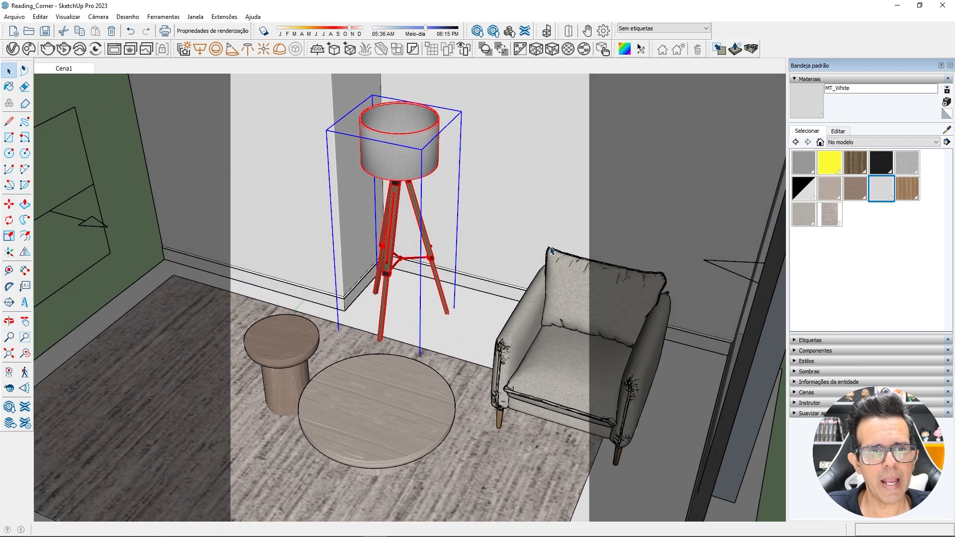
{"action": "scroll", "coordinate": [424, 144], "scroll_direction": "up", "scroll_amount": 4}
{"action": "scroll", "coordinate": [438, 199], "scroll_direction": "down", "scroll_amount": 6}
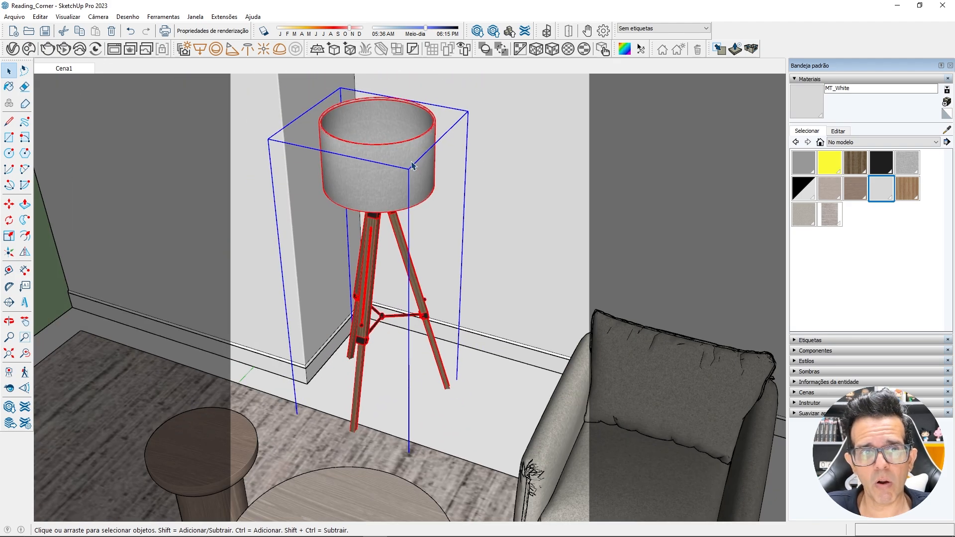
{"action": "middle_click_drag", "start_coordinate": [540, 237], "coordinate": [602, 266]}
{"action": "scroll", "coordinate": [530, 322], "scroll_direction": "up", "scroll_amount": 5}
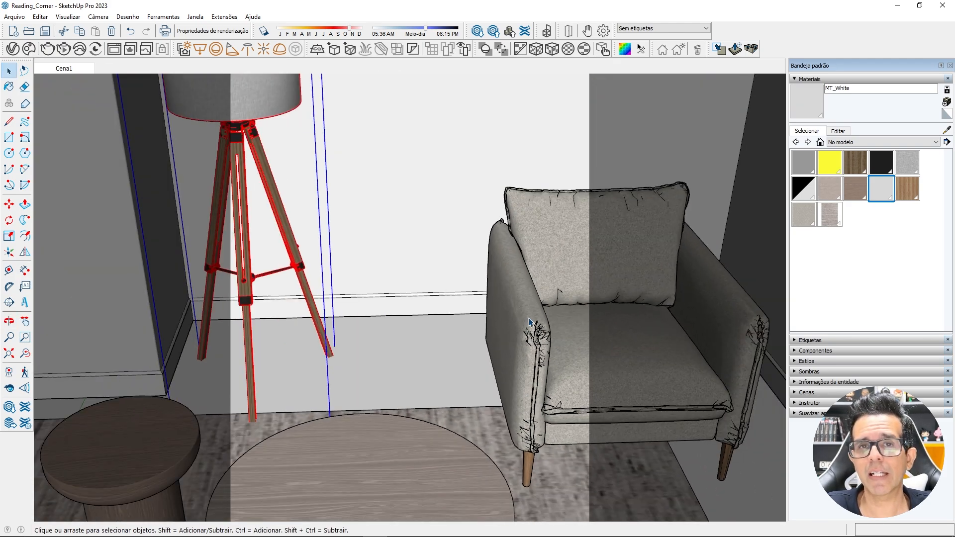
{"action": "scroll", "coordinate": [530, 322], "scroll_direction": "down", "scroll_amount": 6}
{"action": "middle_click_drag", "start_coordinate": [618, 345], "coordinate": [527, 460]}
{"action": "left_click", "coordinate": [529, 330]}
{"action": "key", "text": "m"}
{"action": "mouse_move", "coordinate": [542, 286]}
{"action": "middle_mouse_down"}
{"action": "mouse_move", "coordinate": [552, 347]}
{"action": "mouse_move", "coordinate": [583, 229]}
{"action": "mouse_move", "coordinate": [549, 297]}
{"action": "middle_mouse_up"}
{"action": "left_click", "coordinate": [529, 277]}
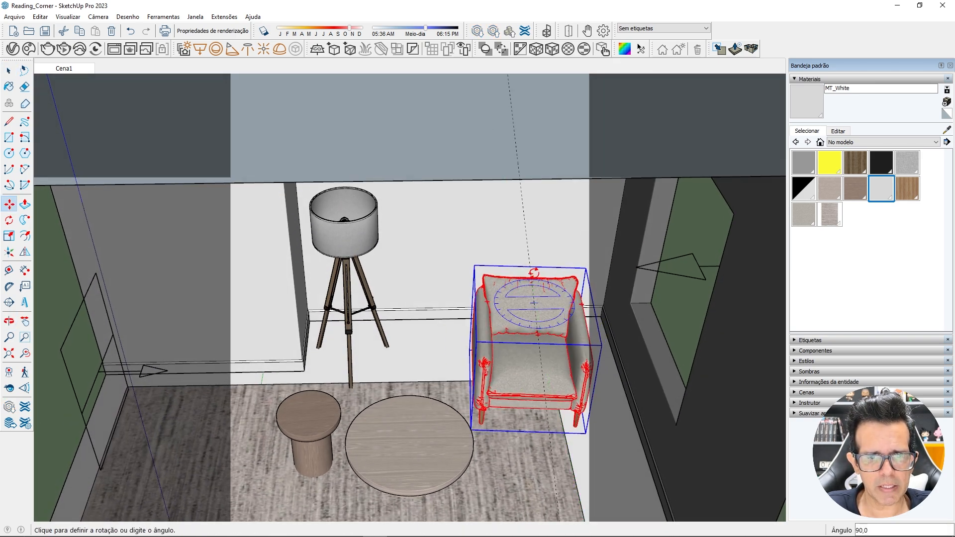
{"action": "left_click", "coordinate": [635, 388]}
{"action": "left_click", "coordinate": [612, 451]}
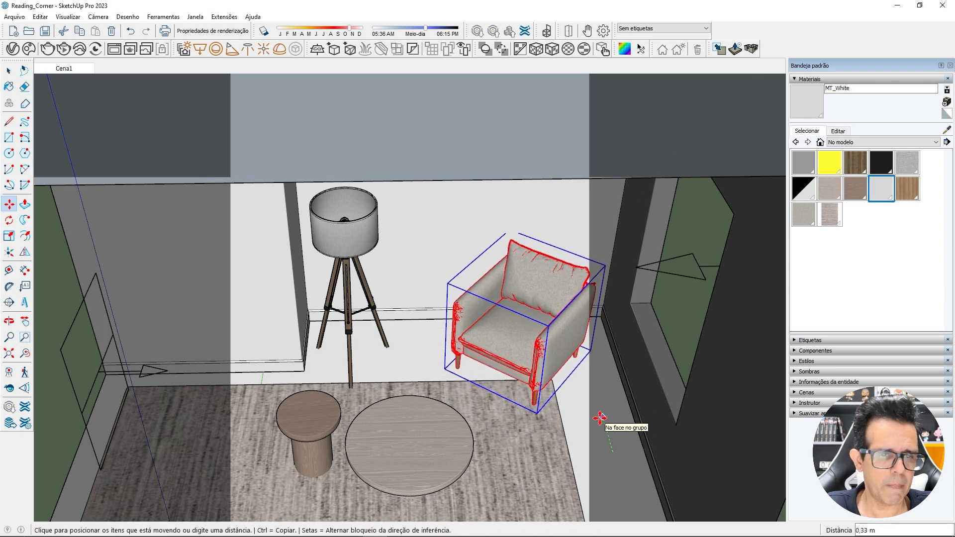
{"action": "left_click", "coordinate": [603, 421]}
{"action": "key", "text": "space"}
- Select the side table and coffee table together and move them slightly so that their bases sit on the rug
{"action": "left_click", "coordinate": [417, 455]}
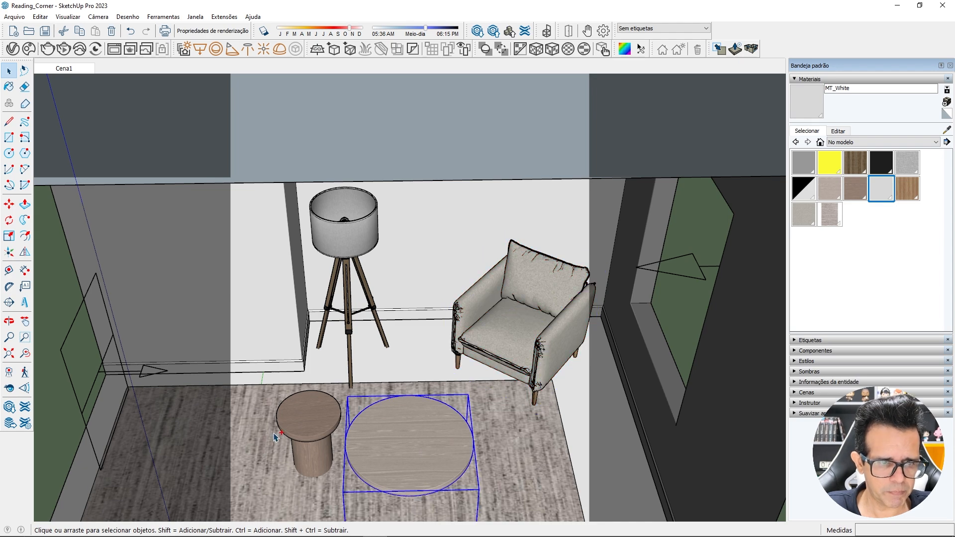
{"action": "left_click", "coordinate": [305, 433]}
{"action": "middle_click_drag", "start_coordinate": [305, 433], "coordinate": [470, 311]}
{"action": "left_click", "coordinate": [411, 411], "text": "ctrl"}
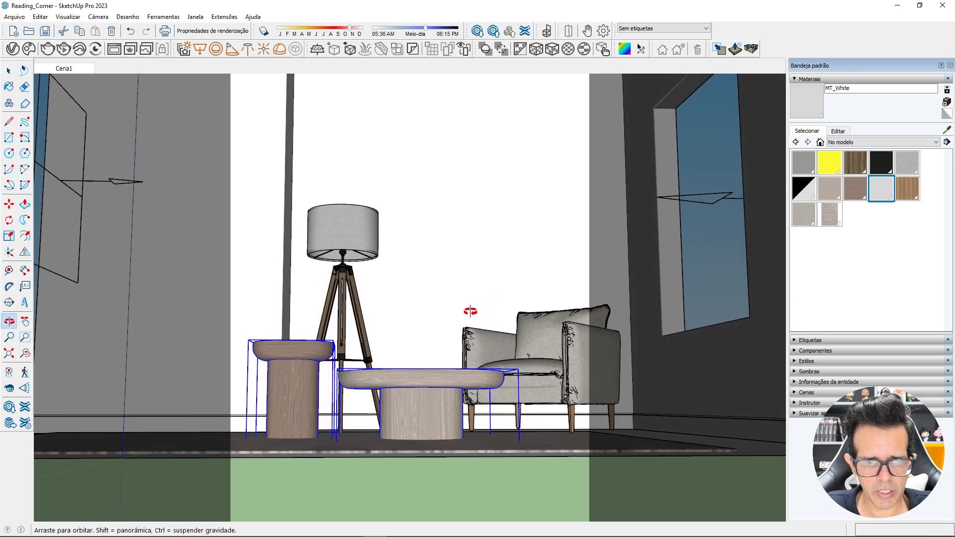
{"action": "scroll", "coordinate": [478, 441], "scroll_direction": "up", "scroll_amount": 4}
{"action": "key", "text": "m"}
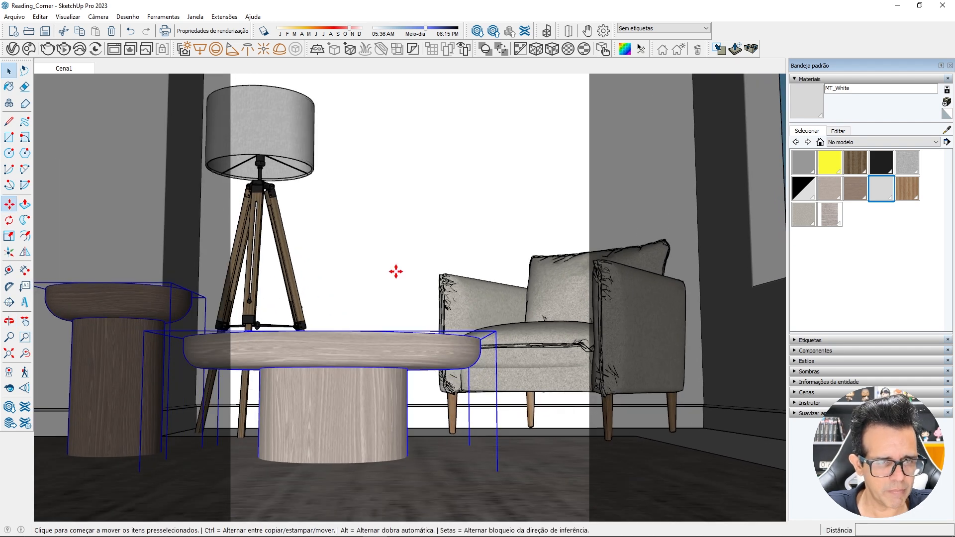
{"action": "scroll", "coordinate": [359, 467], "scroll_direction": "up", "scroll_amount": 3}
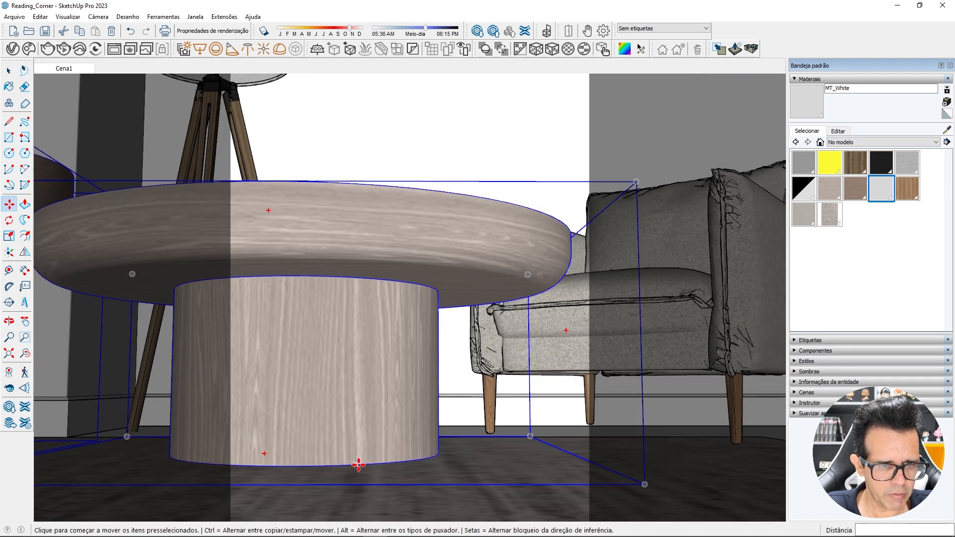
{"action": "left_click", "coordinate": [359, 467]}
{"action": "left_click", "coordinate": [358, 476]}
{"action": "scroll", "coordinate": [542, 396], "scroll_direction": "down", "scroll_amount": 5}
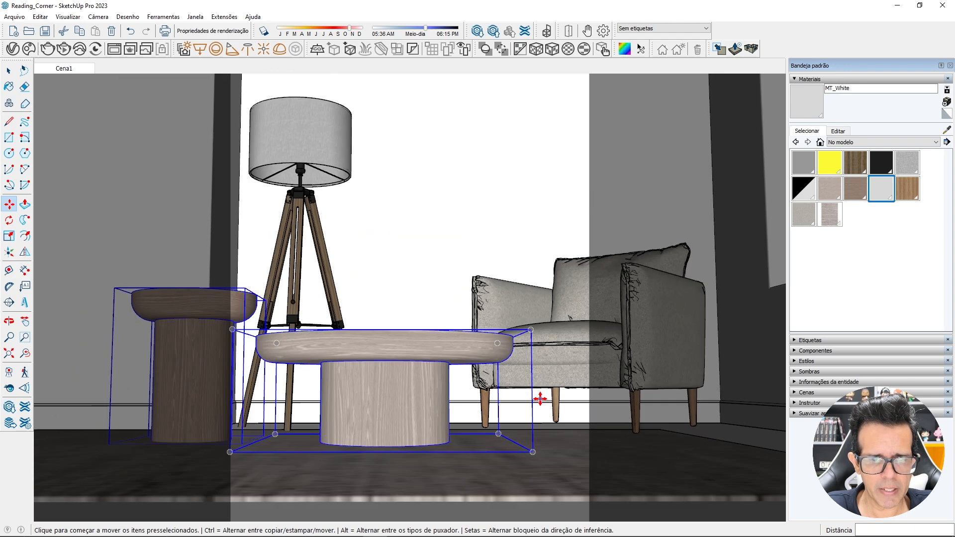
- Select the armchair and examine how its legs meet the floor
{"action": "key", "text": "space"}
{"action": "left_click", "coordinate": [622, 420]}
{"action": "left_click", "coordinate": [633, 415]}
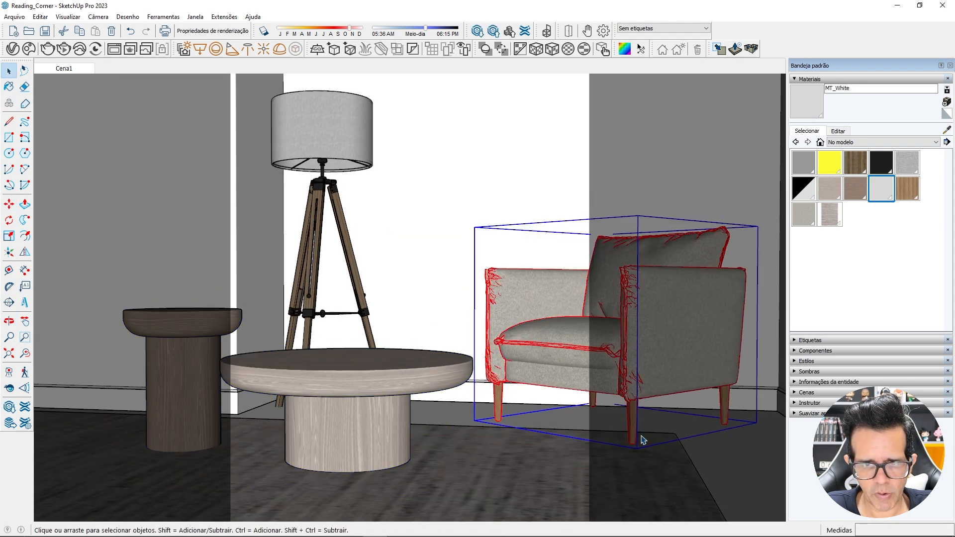
{"action": "scroll", "coordinate": [636, 440], "scroll_direction": "up", "scroll_amount": 10}
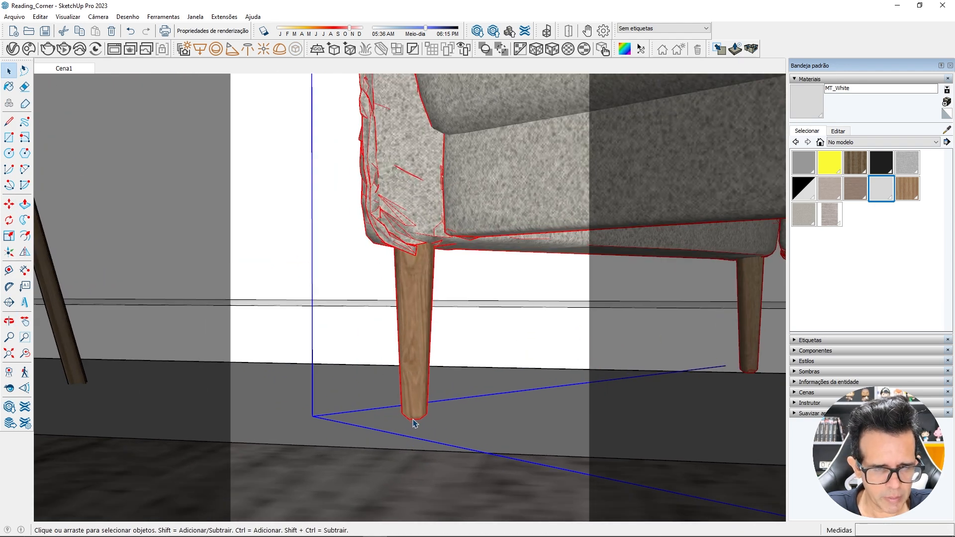
{"action": "key", "text": "m"}
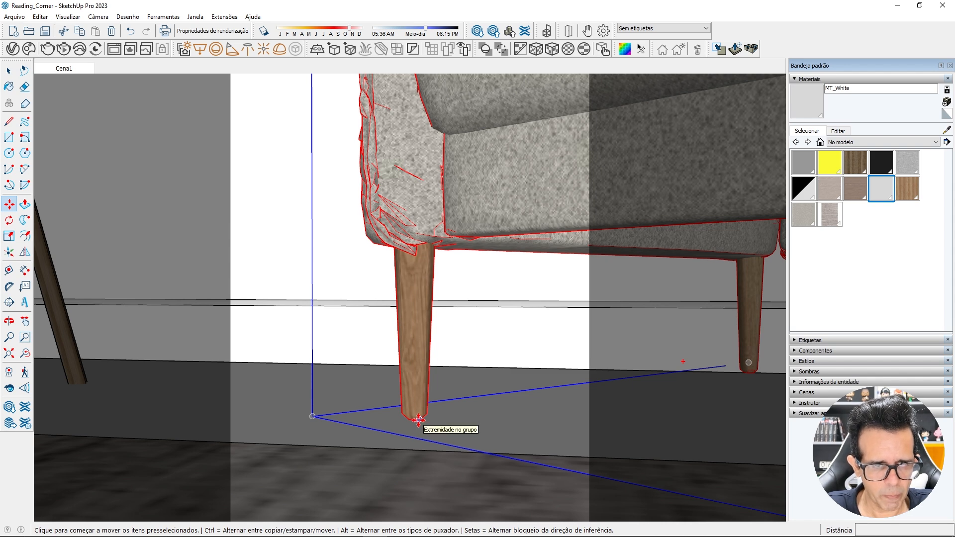
{"action": "scroll", "coordinate": [416, 435], "scroll_direction": "down", "scroll_amount": 6}
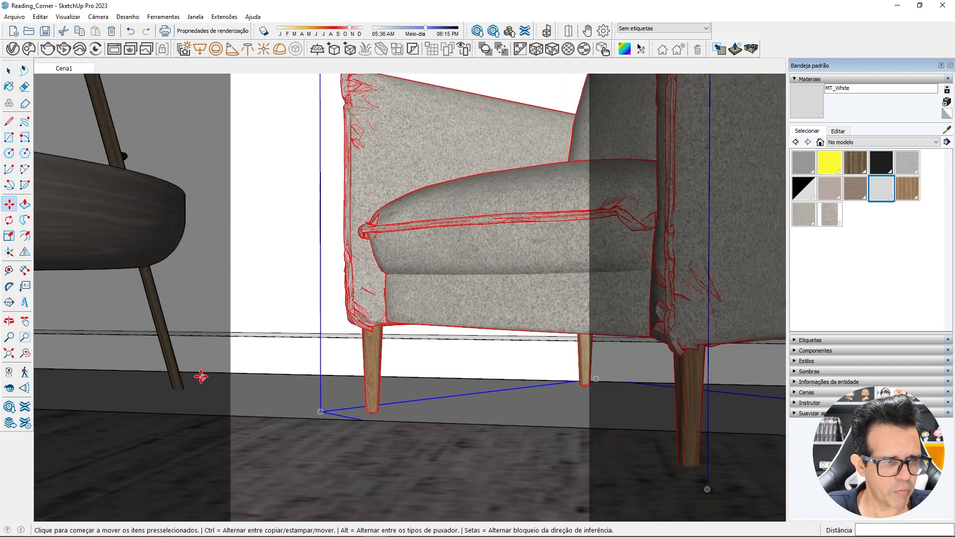
{"action": "scroll", "coordinate": [180, 375], "scroll_direction": "down", "scroll_amount": 5}
- Raise the tripod floor lamp about 0.02 m so that its feet rest on the floor instead of passing through it
{"action": "key", "text": "space"}
{"action": "scroll", "coordinate": [155, 473], "scroll_direction": "up", "scroll_amount": 10}
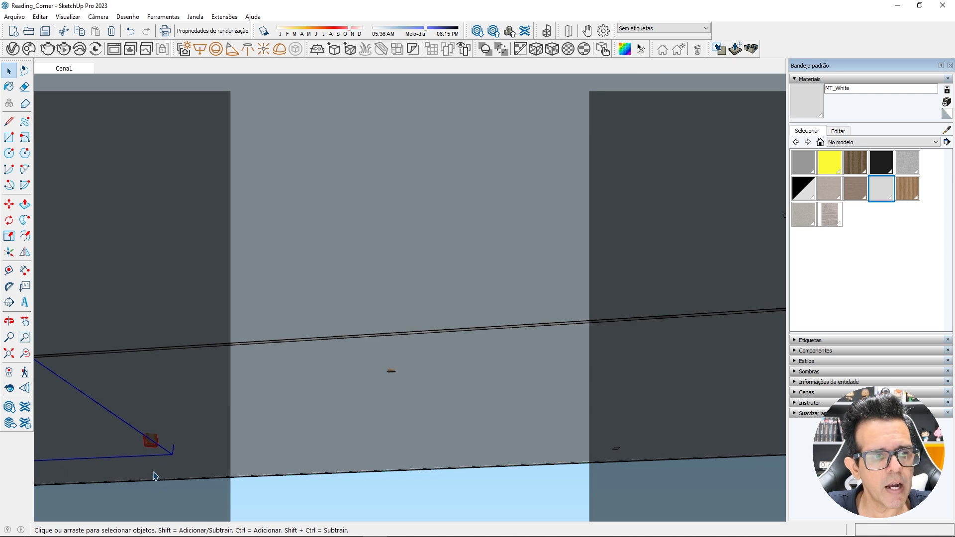
{"action": "scroll", "coordinate": [155, 476], "scroll_direction": "up", "scroll_amount": 5}
{"action": "key", "text": "m"}
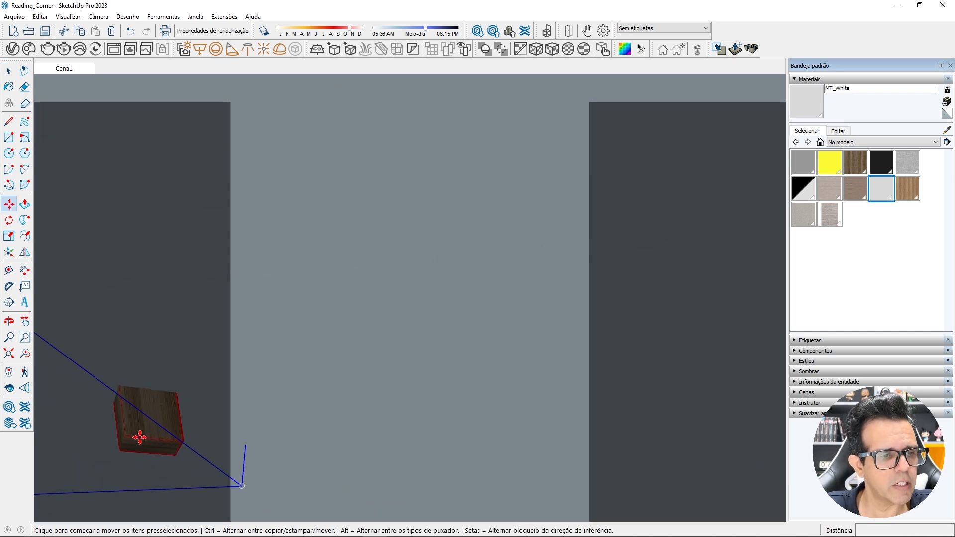
{"action": "left_click", "coordinate": [140, 437]}
{"action": "left_click", "coordinate": [143, 368]}
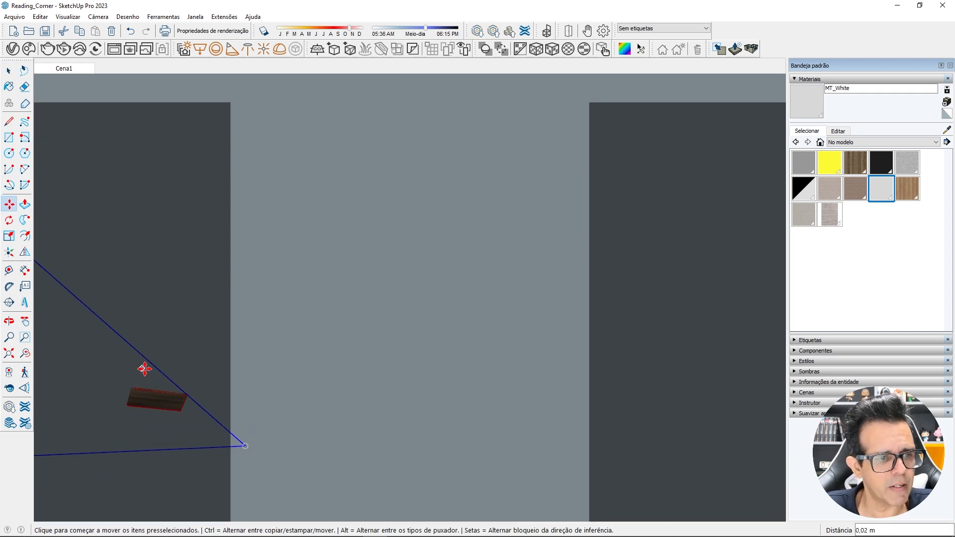
{"action": "scroll", "coordinate": [265, 361], "scroll_direction": "down", "scroll_amount": 2}
{"action": "scroll", "coordinate": [301, 352], "scroll_direction": "down", "scroll_amount": 1}
{"action": "scroll", "coordinate": [341, 345], "scroll_direction": "up", "scroll_amount": 6}
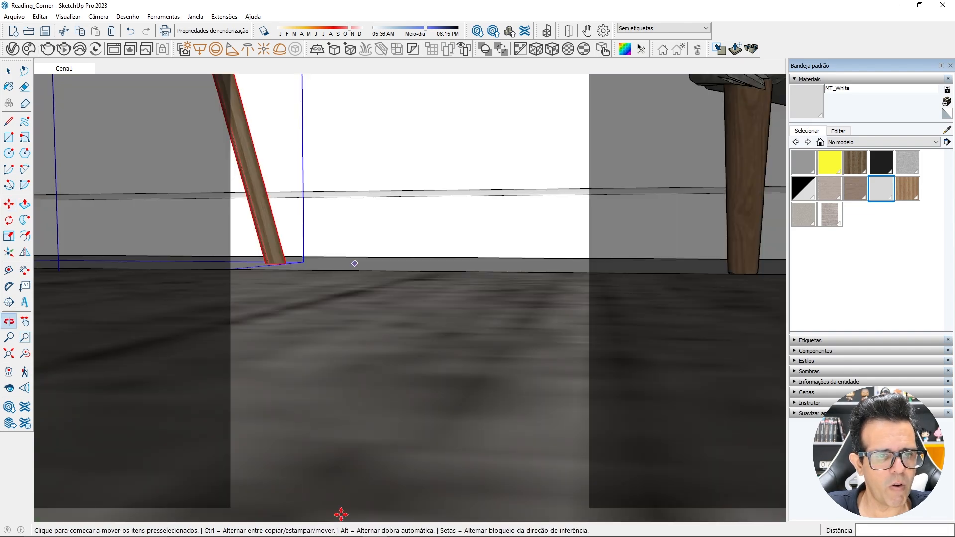
- Place the grey curtain model on the floor in front of the window wall, beside the armchair
{"action": "scroll", "coordinate": [539, 307], "scroll_direction": "down", "scroll_amount": 8}
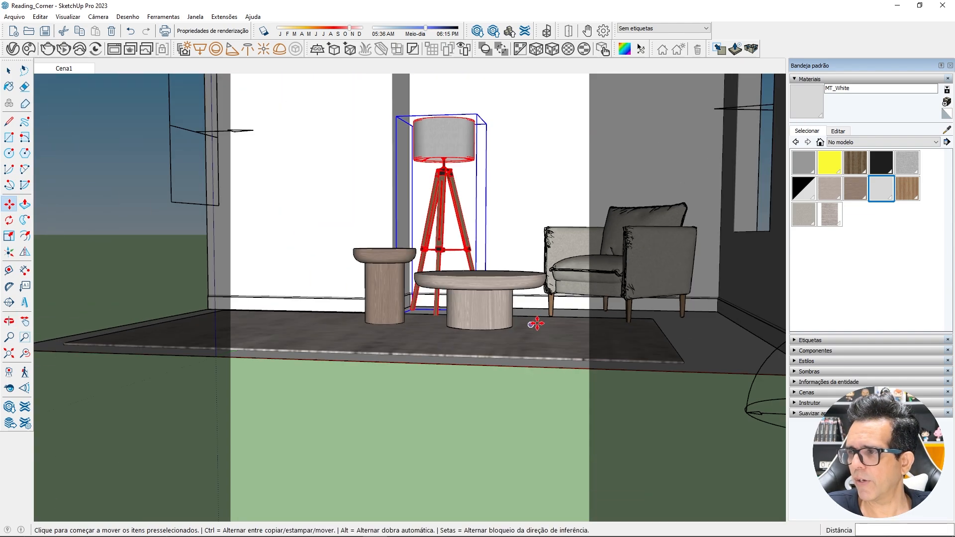
{"action": "middle_click_drag", "start_coordinate": [585, 311], "coordinate": [686, 363], "text": "shift"}
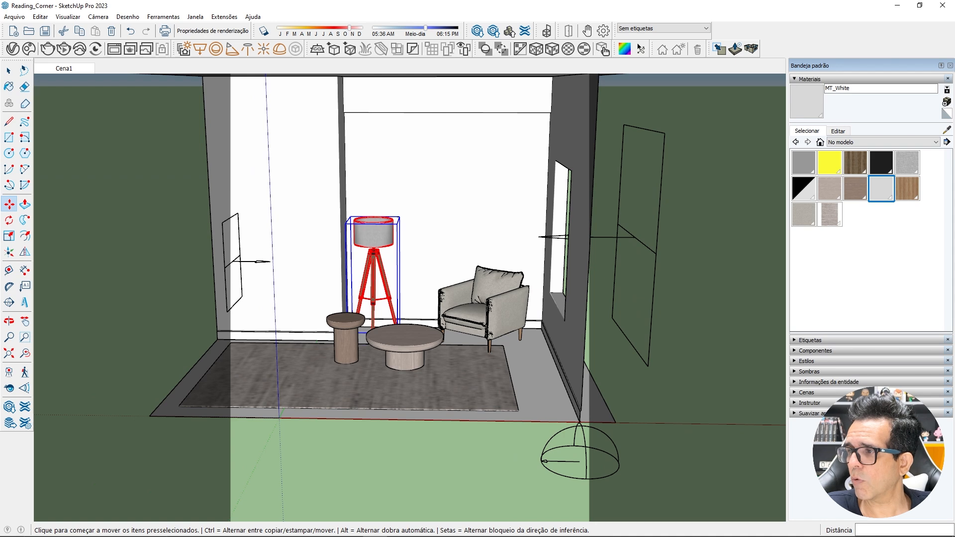
{"action": "left_click_drag", "start_coordinate": [954, 308], "coordinate": [726, 308]}
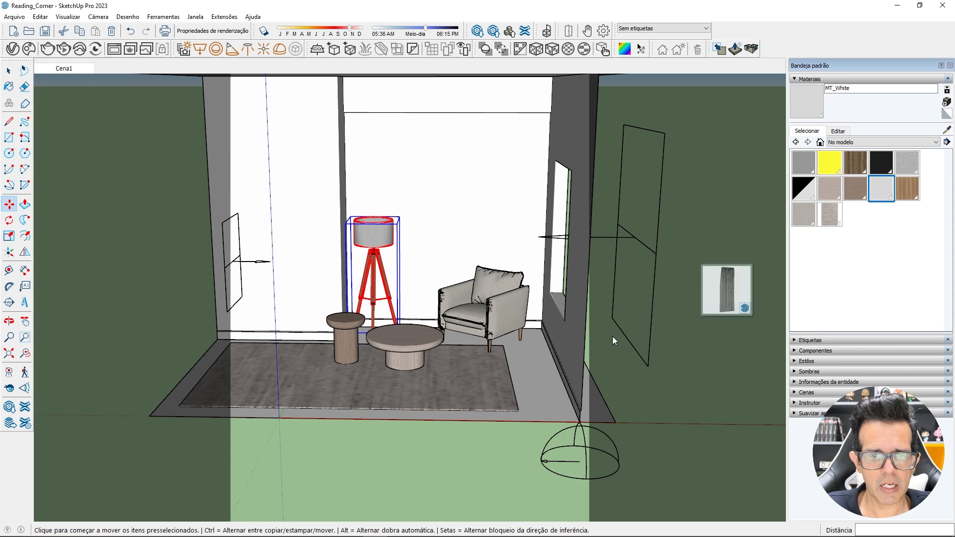
{"action": "left_click", "coordinate": [526, 373]}
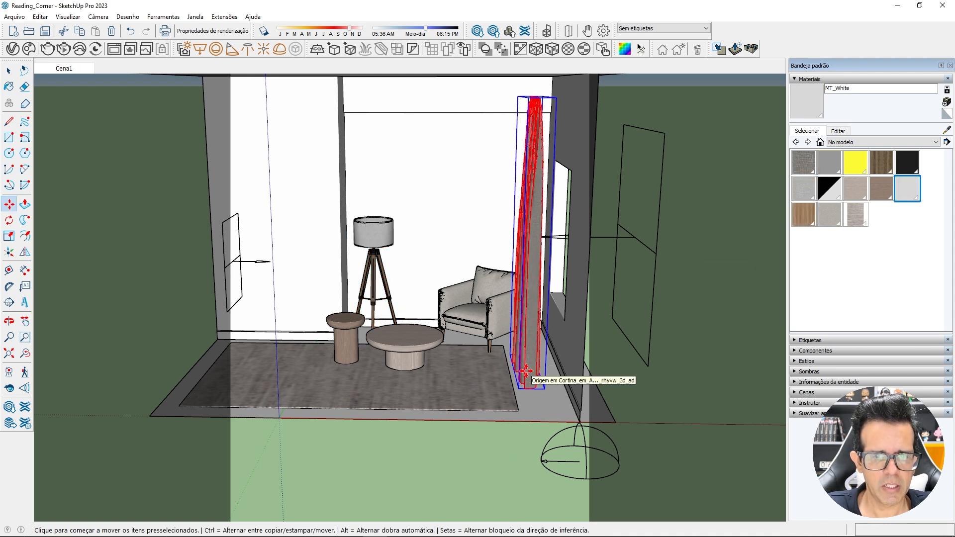
{"action": "middle_click_drag", "start_coordinate": [526, 373], "coordinate": [721, 375]}
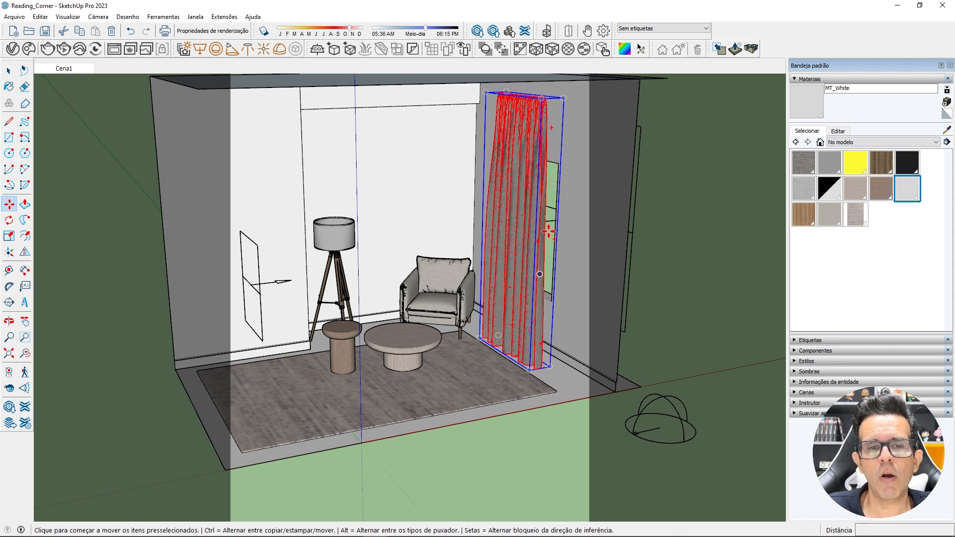
- Move the curtain about 0.10 m toward the window wall so that it hangs close to it
{"action": "scroll", "coordinate": [540, 281], "scroll_direction": "up", "scroll_amount": 3}
{"action": "mouse_move", "coordinate": [565, 284]}
{"action": "middle_mouse_down"}
{"action": "mouse_move", "coordinate": [597, 380]}
{"action": "mouse_move", "coordinate": [601, 330]}
{"action": "mouse_move", "coordinate": [607, 396]}
{"action": "mouse_move", "coordinate": [580, 326]}
{"action": "mouse_move", "coordinate": [472, 403]}
{"action": "middle_mouse_up"}
{"action": "scroll", "coordinate": [601, 329], "scroll_direction": "down", "scroll_amount": 4}
{"action": "left_click", "coordinate": [471, 402]}
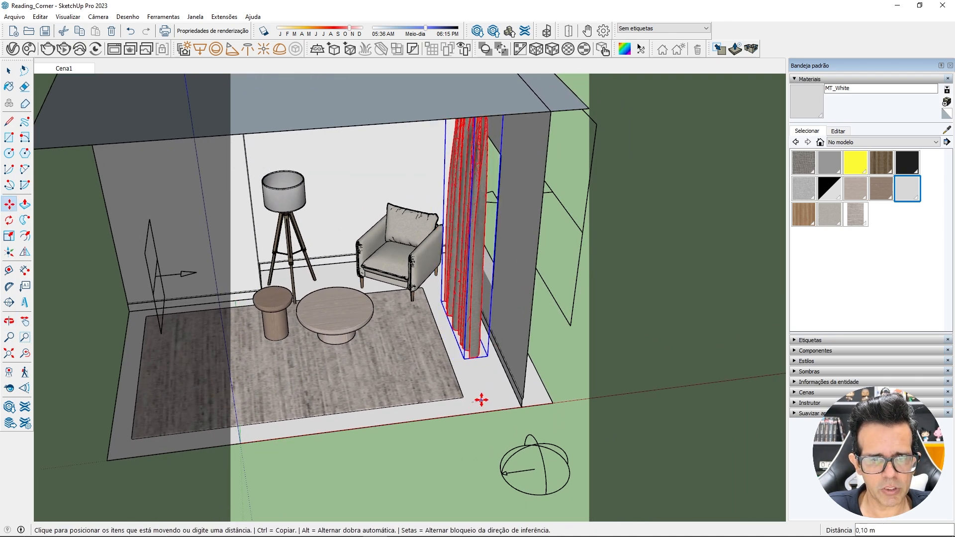
{"action": "left_click", "coordinate": [492, 396]}
- Slide the curtain about 0.95 m along the window wall toward the rear corner so that the window is uncovered
{"action": "mouse_move", "coordinate": [463, 364]}
{"action": "middle_mouse_down"}
{"action": "mouse_move", "coordinate": [391, 271]}
{"action": "mouse_move", "coordinate": [492, 271]}
{"action": "mouse_move", "coordinate": [494, 251]}
{"action": "mouse_move", "coordinate": [437, 277]}
{"action": "mouse_move", "coordinate": [678, 336]}
{"action": "mouse_move", "coordinate": [529, 383]}
{"action": "mouse_move", "coordinate": [526, 317]}
{"action": "mouse_move", "coordinate": [567, 310]}
{"action": "middle_mouse_up"}
{"action": "mouse_move", "coordinate": [524, 199]}
{"action": "middle_mouse_down"}
{"action": "mouse_move", "coordinate": [557, 170]}
{"action": "mouse_move", "coordinate": [537, 155]}
{"action": "middle_mouse_up"}
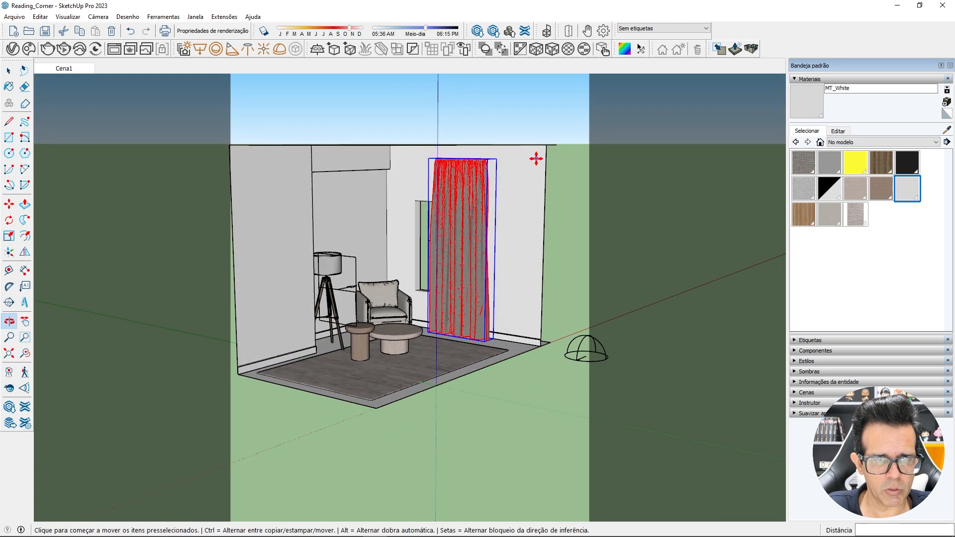
{"action": "left_click", "coordinate": [535, 155]}
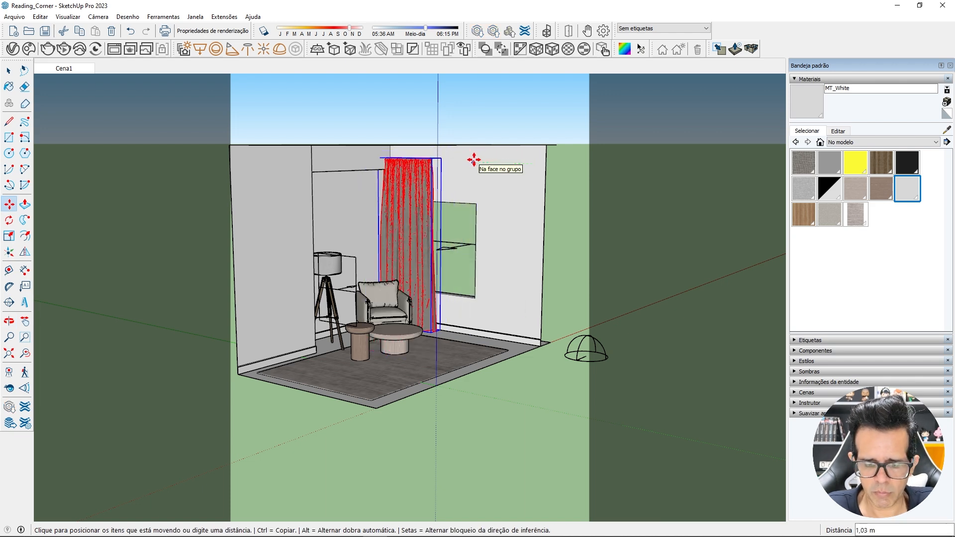
{"action": "left_click", "coordinate": [478, 163]}
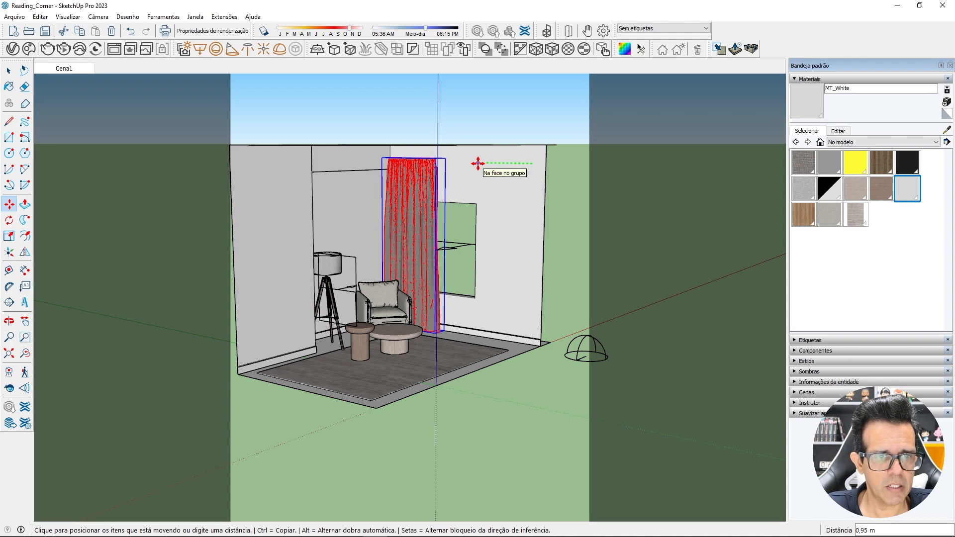
{"action": "key", "text": "o"}
{"action": "left_click_drag", "start_coordinate": [486, 204], "coordinate": [298, 234]}
{"action": "key", "text": "m"}
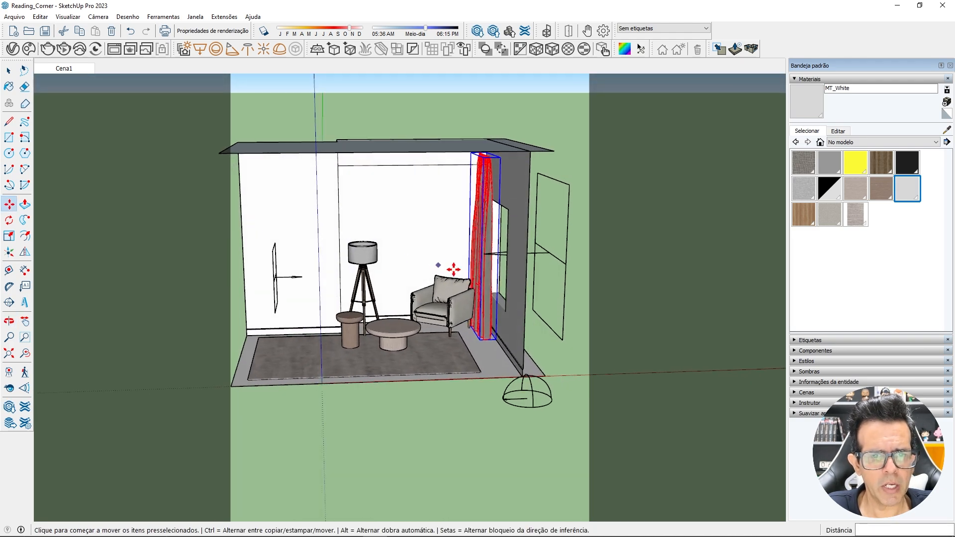
- Scale the curtain up from its upper corner so that it reaches the ceiling, and fine-tune its size
{"action": "middle_click_drag", "start_coordinate": [450, 271], "coordinate": [484, 281]}
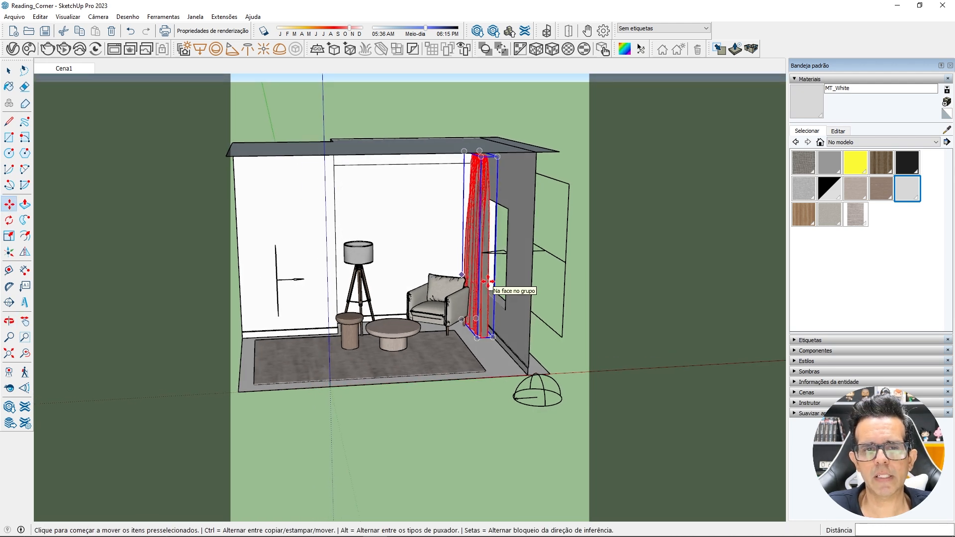
{"action": "scroll", "coordinate": [488, 281], "scroll_direction": "up", "scroll_amount": 1}
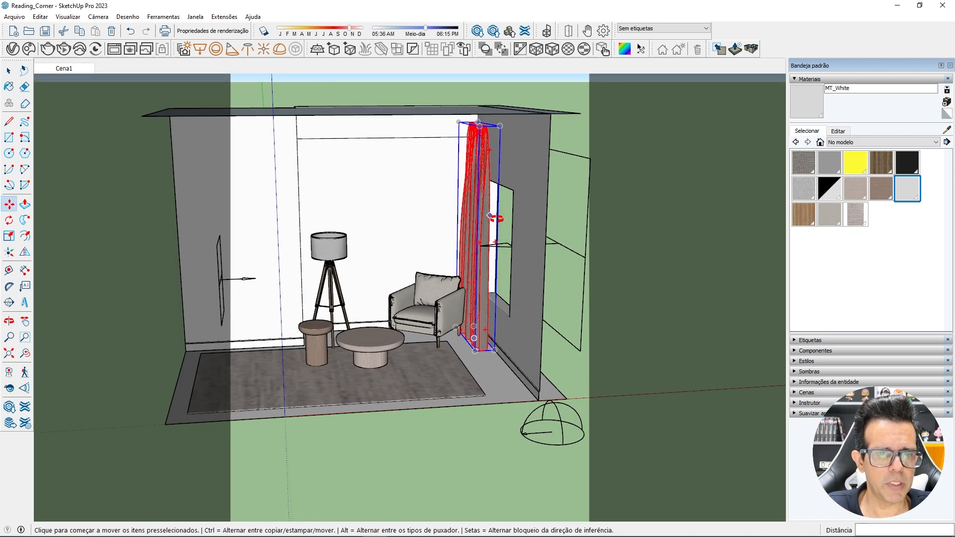
{"action": "middle_click_drag", "start_coordinate": [495, 217], "coordinate": [588, 188]}
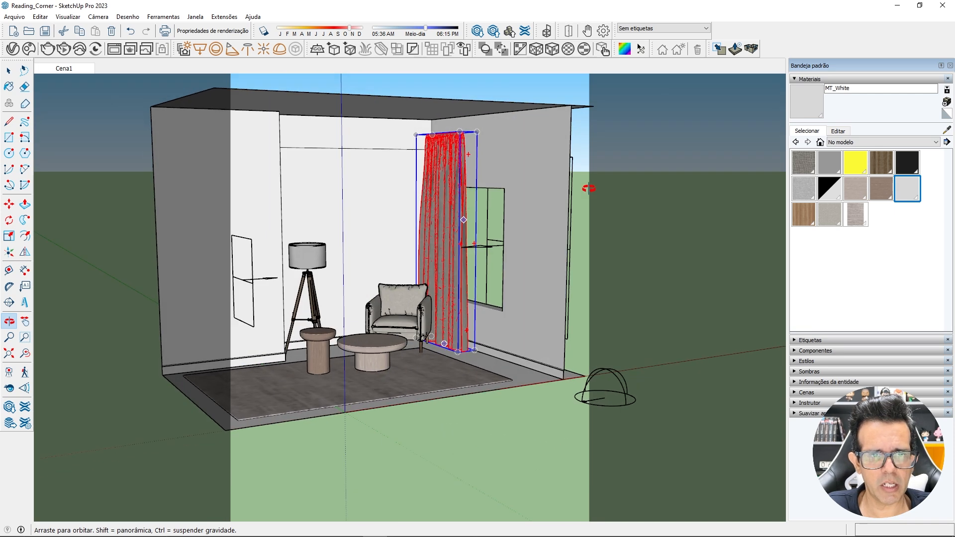
{"action": "key", "text": "s"}
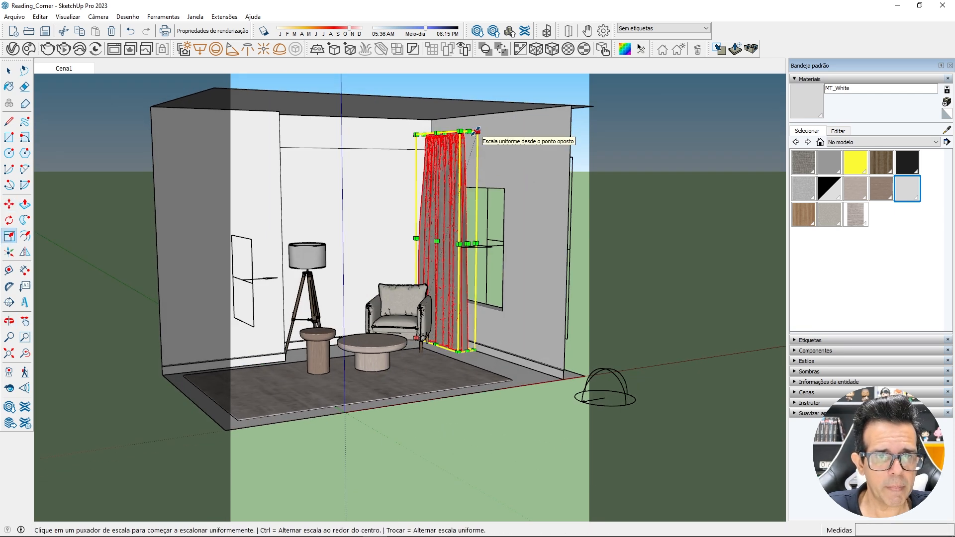
{"action": "left_click_drag", "start_coordinate": [490, 136], "coordinate": [491, 125]}
{"action": "scroll", "coordinate": [503, 254], "scroll_direction": "up", "scroll_amount": 4}
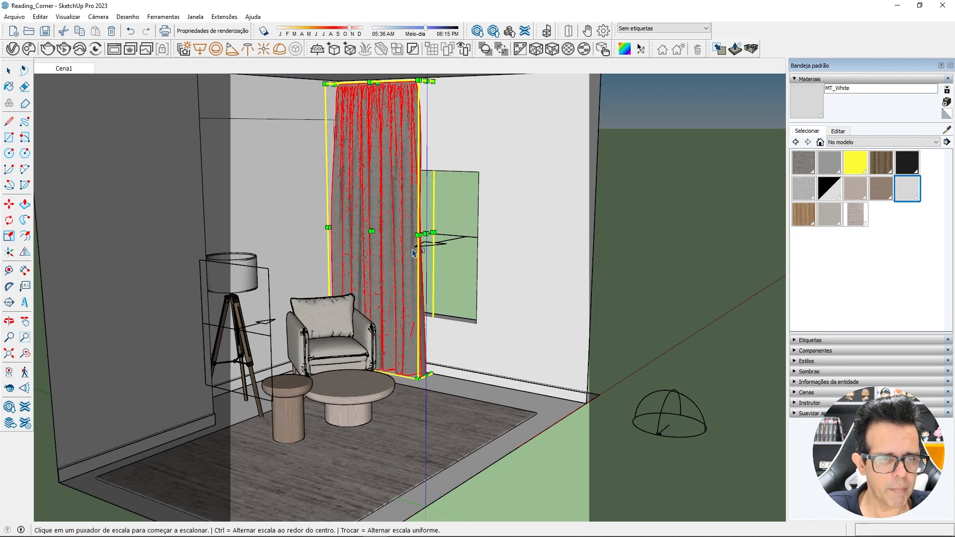
{"action": "mouse_move", "coordinate": [419, 235]}
{"action": "left_mouse_down"}
{"action": "mouse_move", "coordinate": [392, 231]}
{"action": "mouse_move", "coordinate": [438, 238]}
{"action": "mouse_move", "coordinate": [411, 229]}
{"action": "mouse_move", "coordinate": [418, 235]}
{"action": "left_mouse_up"}
{"action": "scroll", "coordinate": [417, 243], "scroll_direction": "up", "scroll_amount": 5}
{"action": "scroll", "coordinate": [482, 265], "scroll_direction": "down", "scroll_amount": 1}
- Place the line-art figure picture on the rear wall between the floor lamp and the curtain
{"action": "middle_click_drag", "start_coordinate": [484, 267], "coordinate": [264, 318]}
{"action": "scroll", "coordinate": [427, 292], "scroll_direction": "down", "scroll_amount": 3}
{"action": "middle_click_drag", "start_coordinate": [264, 318], "coordinate": [338, 330], "text": "shift"}
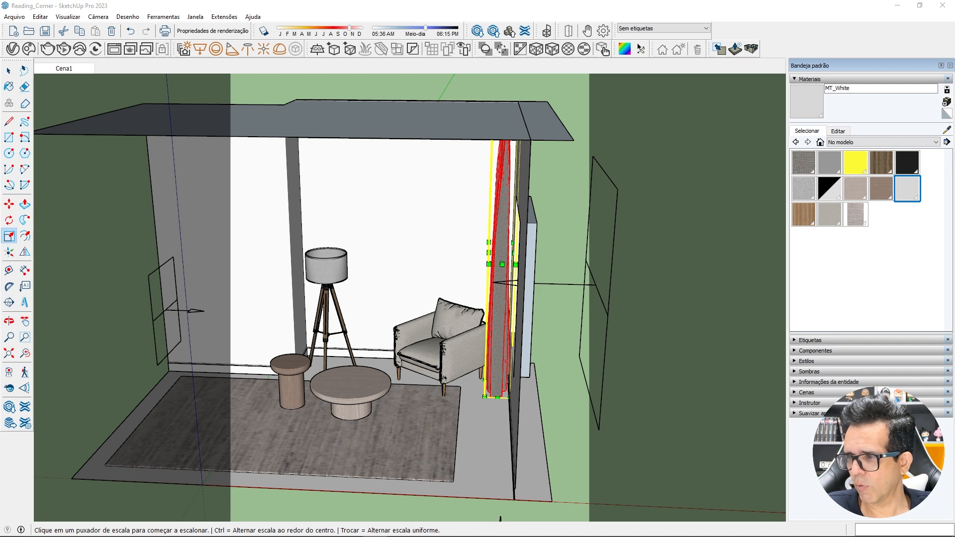
{"action": "left_click_drag", "start_coordinate": [572, 337], "coordinate": [428, 268]}
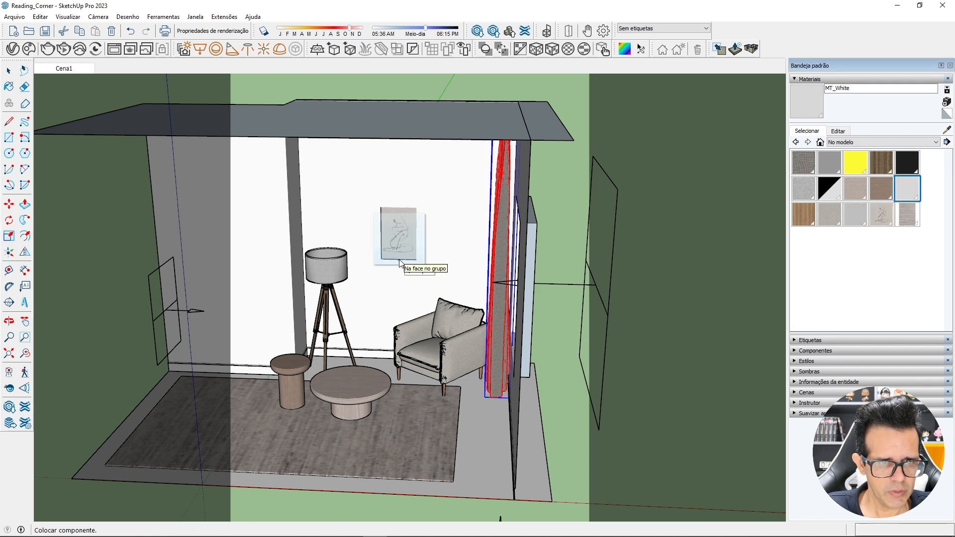
{"action": "left_click", "coordinate": [405, 263]}
{"action": "scroll", "coordinate": [420, 220], "scroll_direction": "up", "scroll_amount": 3}
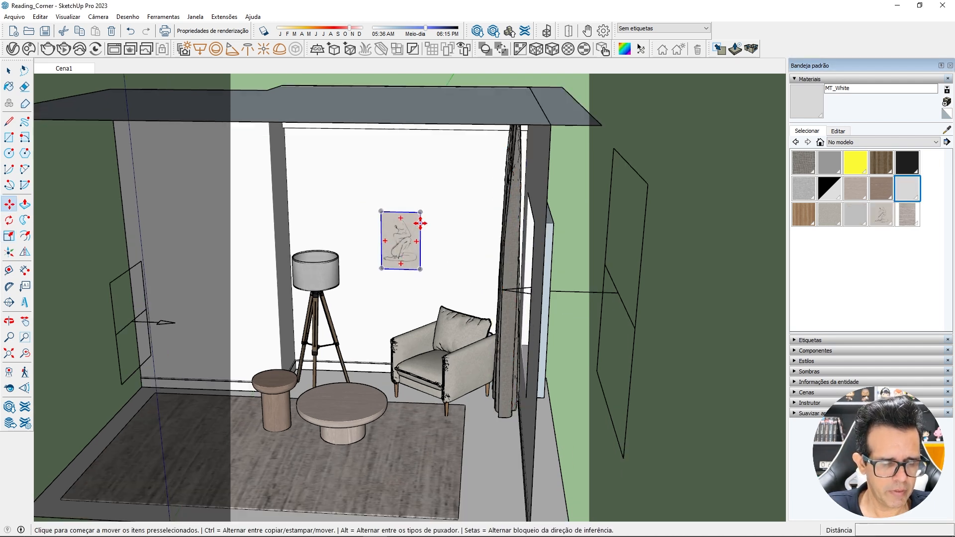
- Scale the wall picture up uniformly by a factor of about 1.7
{"action": "key", "text": "s"}
{"action": "left_click", "coordinate": [420, 209]}
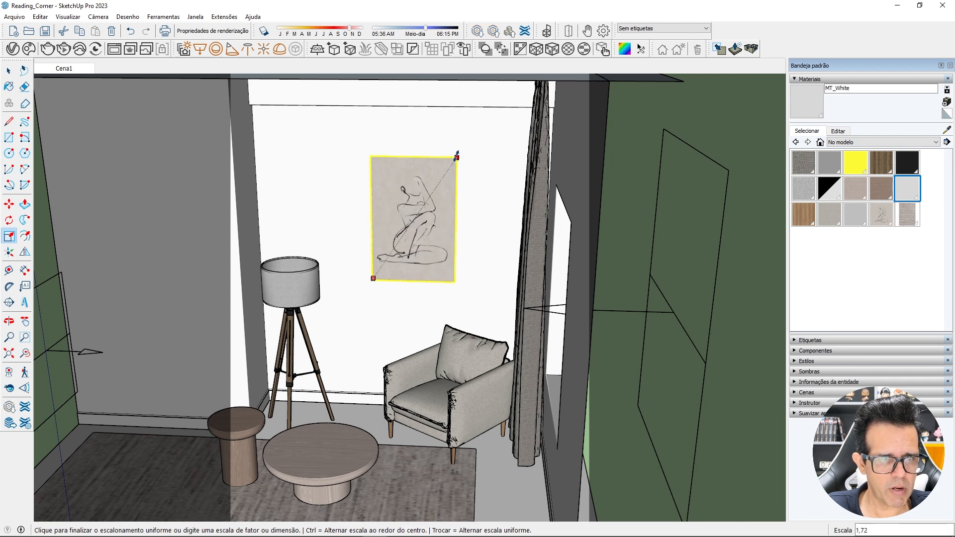
{"action": "left_click", "coordinate": [464, 146]}
- Move the picture about 0.01 m so that its back frame sits flush against the rear wall
{"action": "middle_click_drag", "start_coordinate": [445, 219], "coordinate": [781, 219]}
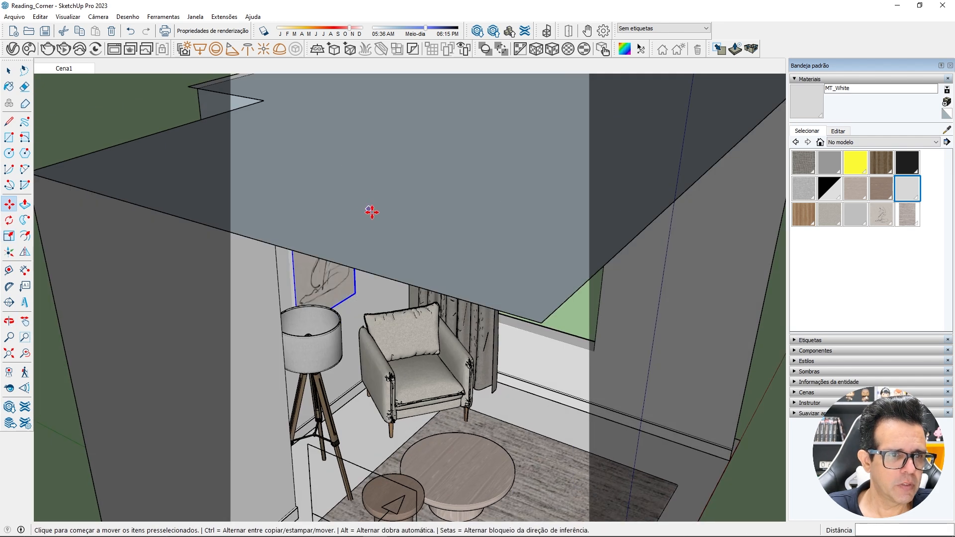
{"action": "scroll", "coordinate": [371, 214], "scroll_direction": "down", "scroll_amount": 2}
{"action": "middle_click_drag", "start_coordinate": [423, 232], "coordinate": [746, 219]}
{"action": "scroll", "coordinate": [199, 273], "scroll_direction": "up", "scroll_amount": 4}
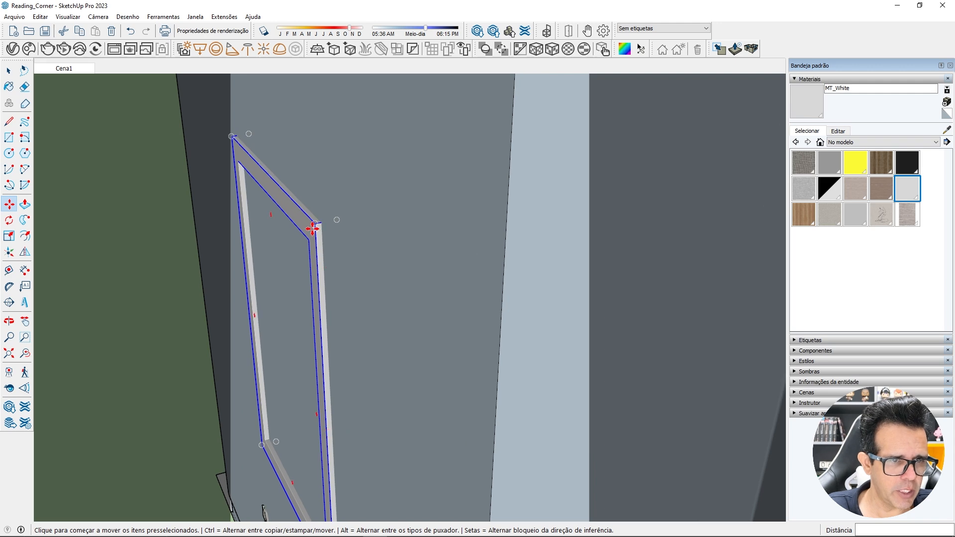
{"action": "left_click", "coordinate": [315, 223]}
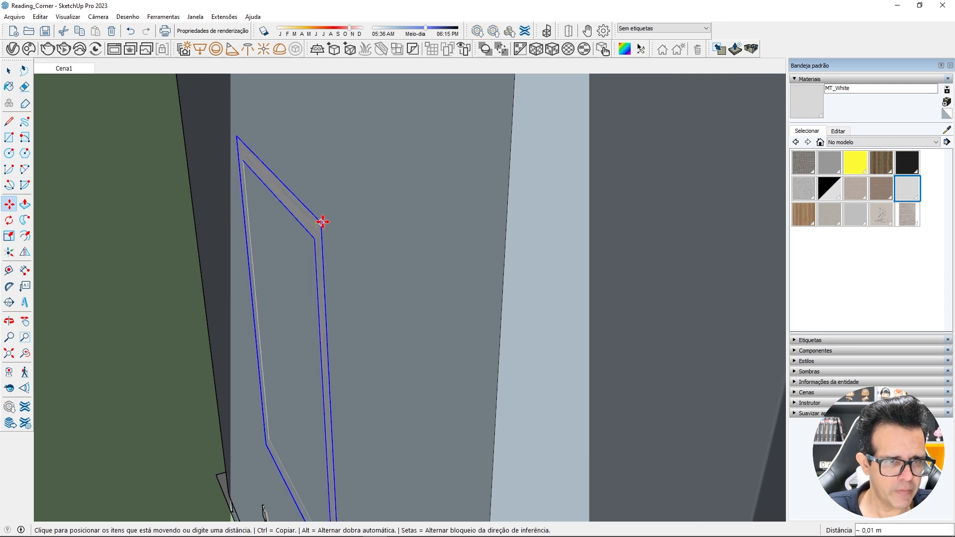
{"action": "left_click", "coordinate": [320, 220]}
{"action": "middle_click_drag", "start_coordinate": [350, 211], "coordinate": [110, 129]}
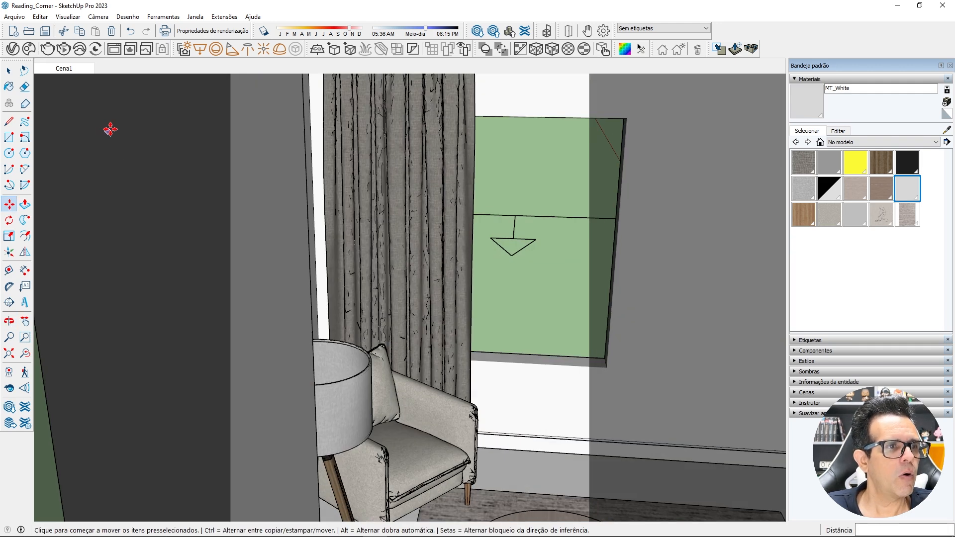
- Return to the Cena1 view, lower the picture about 0.14 m and shift it about 0.07 m toward the curtain
{"action": "left_click", "coordinate": [80, 70]}
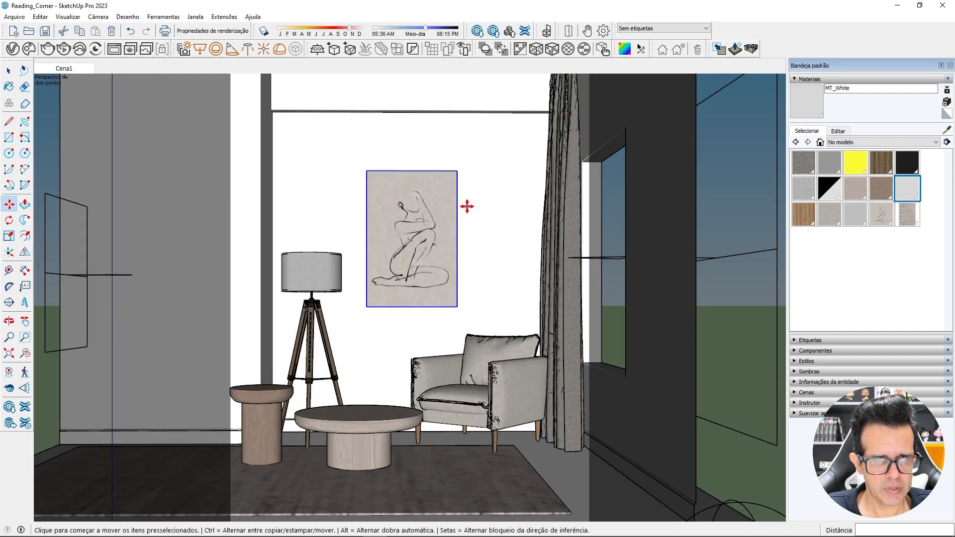
{"action": "left_click", "coordinate": [477, 198]}
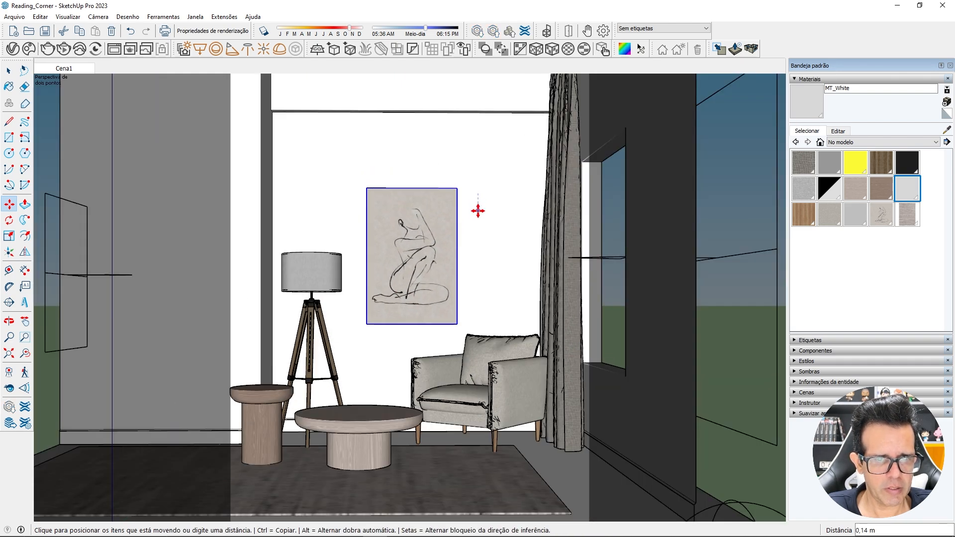
{"action": "left_click", "coordinate": [476, 217]}
{"action": "left_click", "coordinate": [402, 164]}
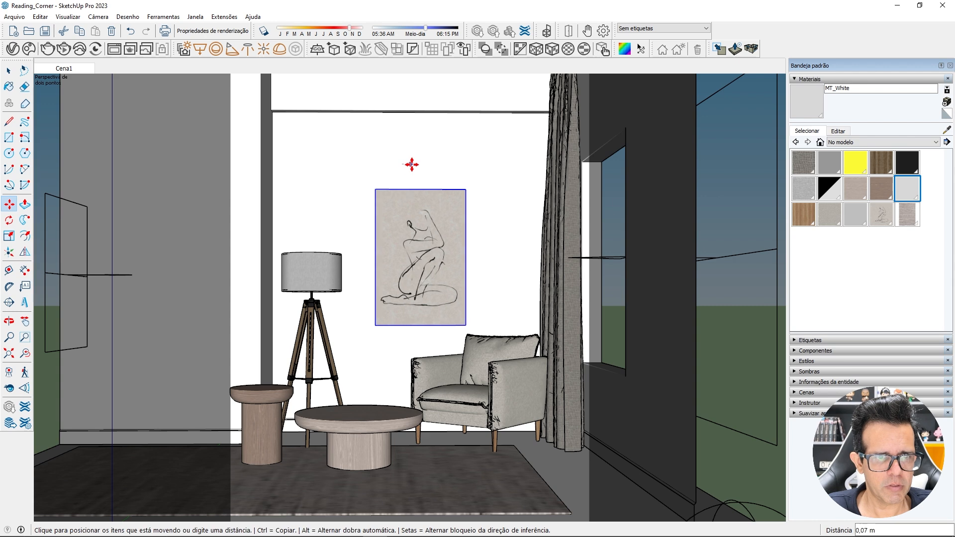
{"action": "left_click", "coordinate": [412, 166]}
- Move the round coffee table about 0.20 m across the rug, away from the rear wall
{"action": "key", "text": "space"}
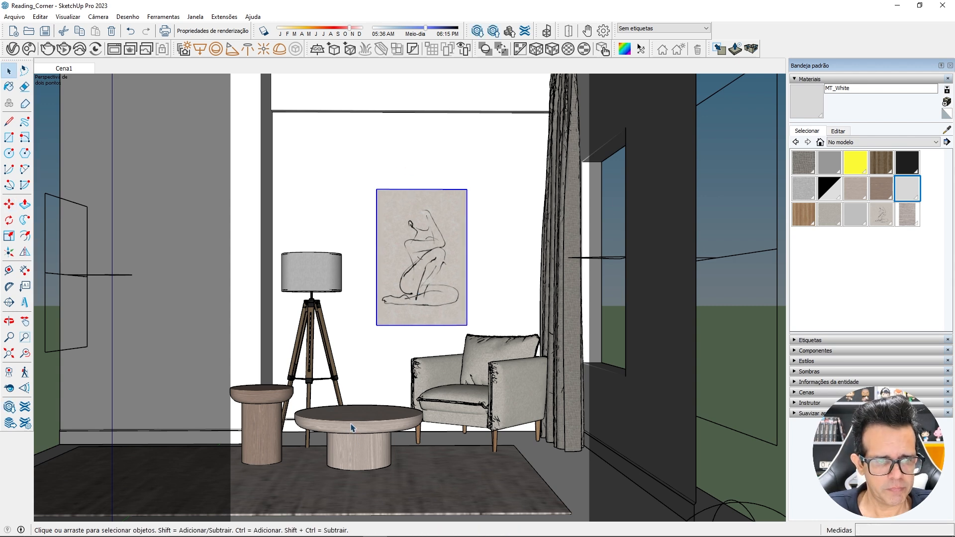
{"action": "left_click", "coordinate": [351, 428]}
{"action": "middle_click_drag", "start_coordinate": [351, 428], "coordinate": [467, 344]}
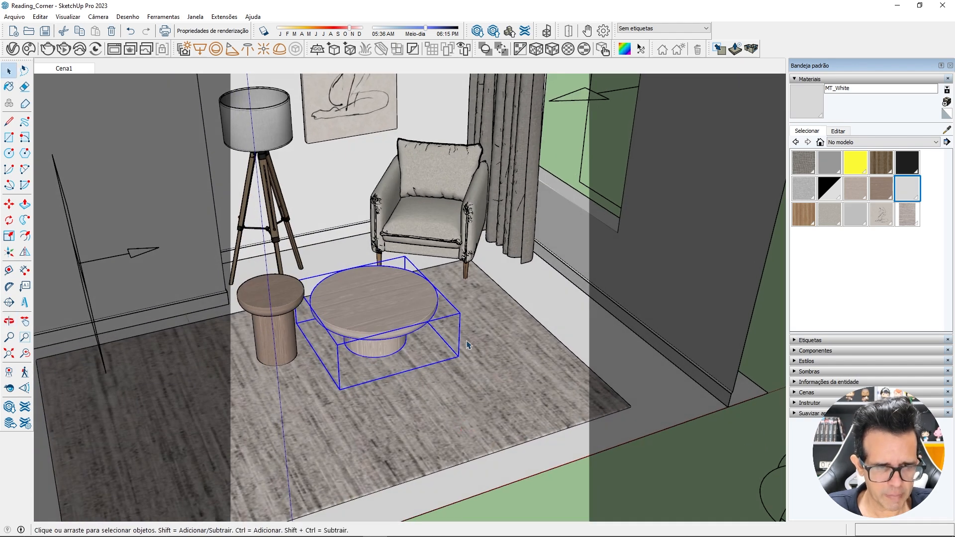
{"action": "key", "text": "m"}
{"action": "left_click", "coordinate": [475, 324]}
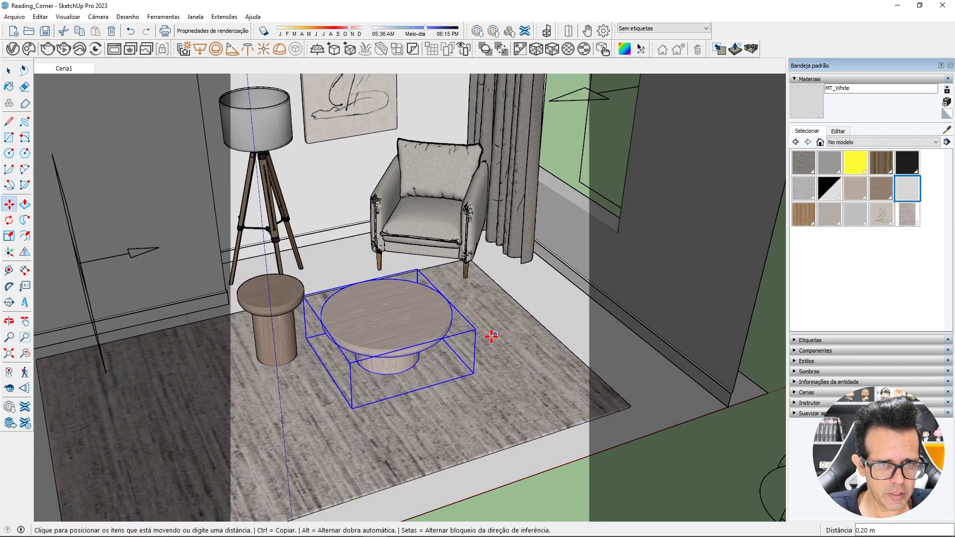
- Move the side table closer to the coffee table so that the two tabletops almost touch
{"action": "key", "text": "Escape"}
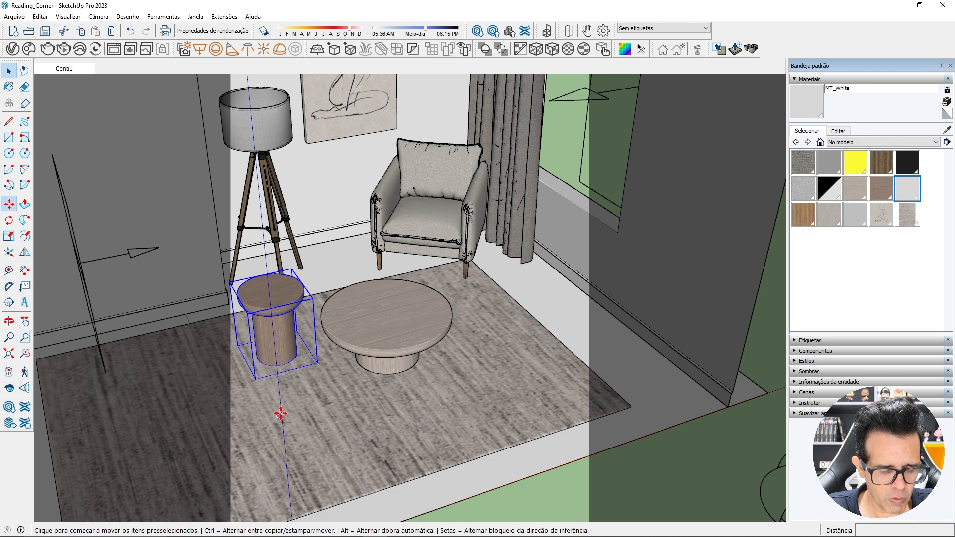
{"action": "left_click", "coordinate": [281, 413]}
{"action": "left_click", "coordinate": [304, 402]}
{"action": "key", "text": "space"}
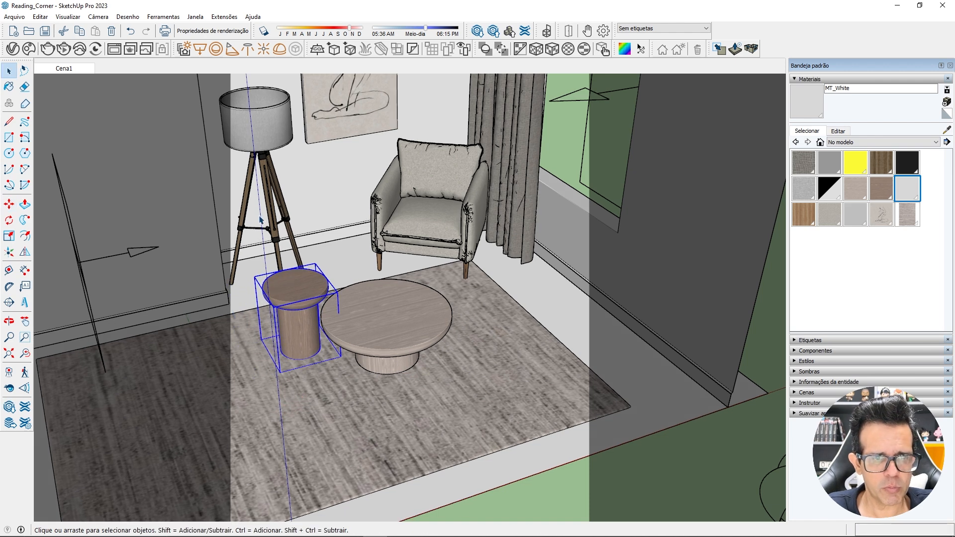
- Import the Livros_ad books model and place it on the floor beside the rug, near the curtain
{"action": "middle_click_drag", "start_coordinate": [472, 346], "coordinate": [483, 344]}
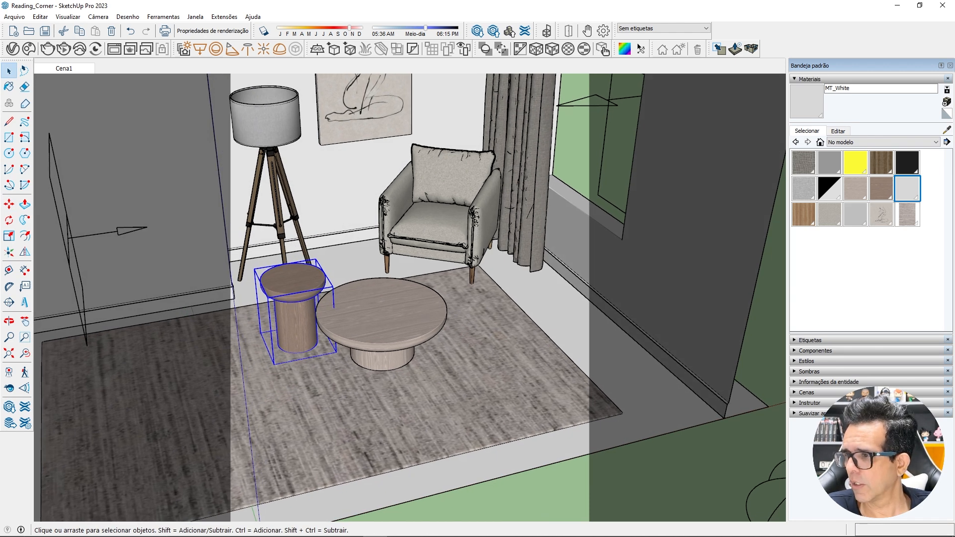
{"action": "left_click_drag", "start_coordinate": [954, 308], "coordinate": [691, 309]}
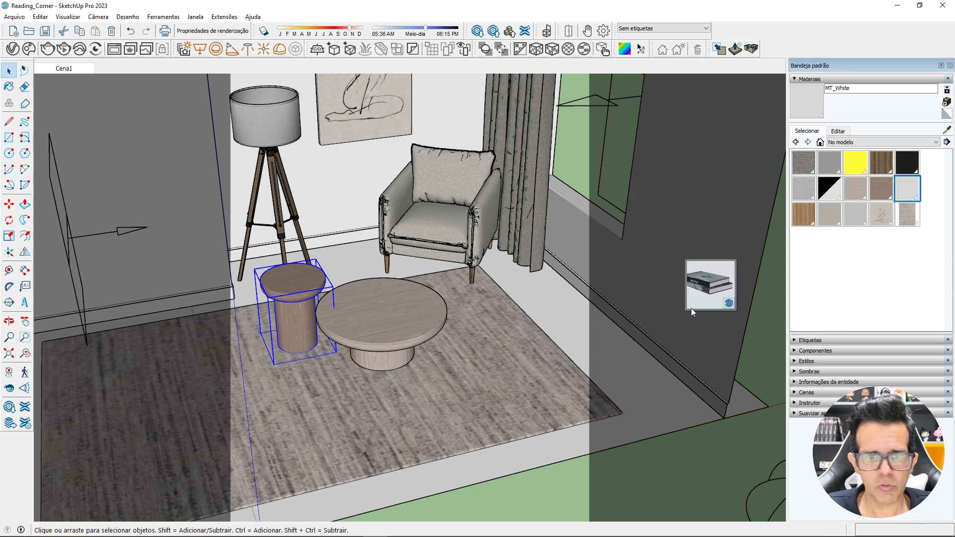
{"action": "left_click", "coordinate": [518, 294]}
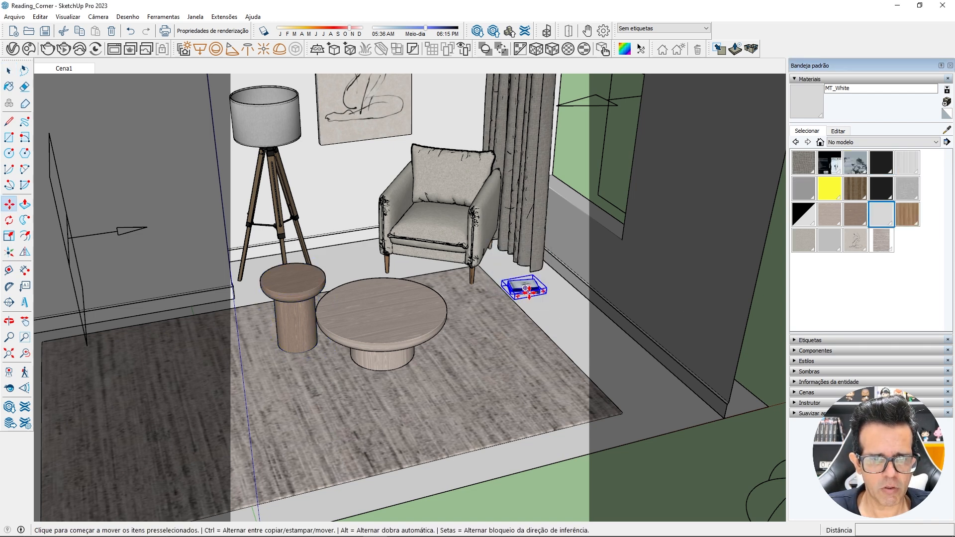
- Scale the books uniformly by about 1.15
{"action": "scroll", "coordinate": [527, 291], "scroll_direction": "up", "scroll_amount": 5}
{"action": "scroll", "coordinate": [544, 291], "scroll_direction": "up", "scroll_amount": 3}
{"action": "key", "text": "s"}
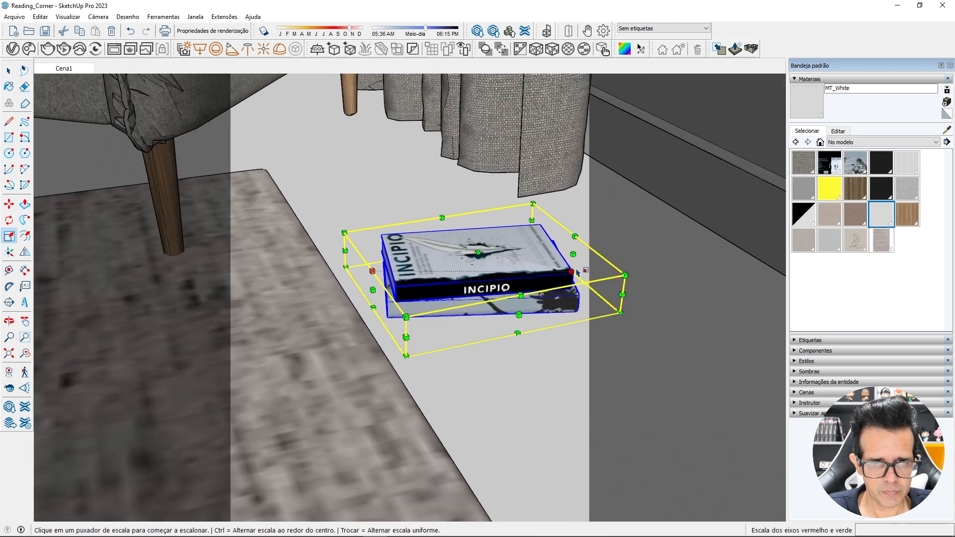
{"action": "left_click", "coordinate": [631, 275]}
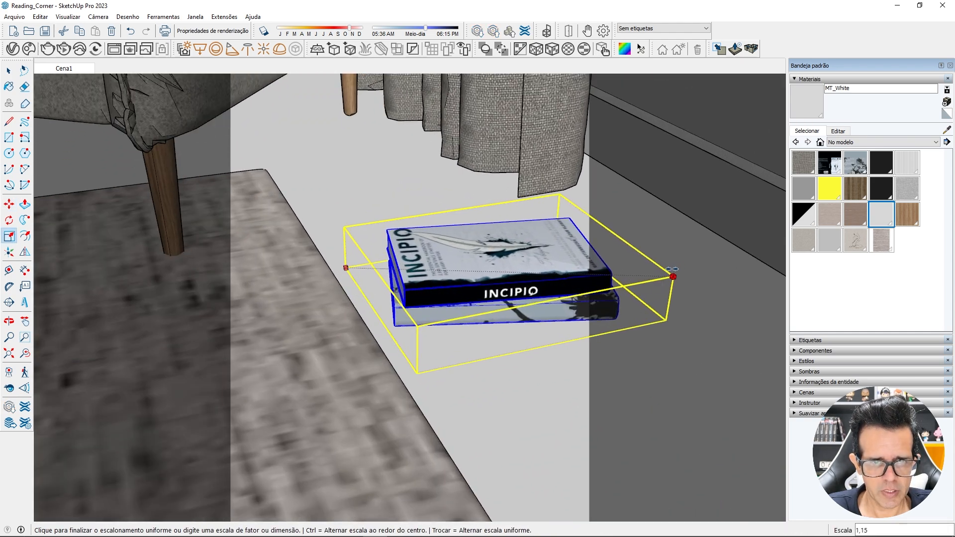
{"action": "left_click", "coordinate": [669, 276]}
{"action": "key", "text": "space"}
{"action": "scroll", "coordinate": [555, 342], "scroll_direction": "down", "scroll_amount": 2}
{"action": "scroll", "coordinate": [561, 347], "scroll_direction": "down", "scroll_amount": 8}
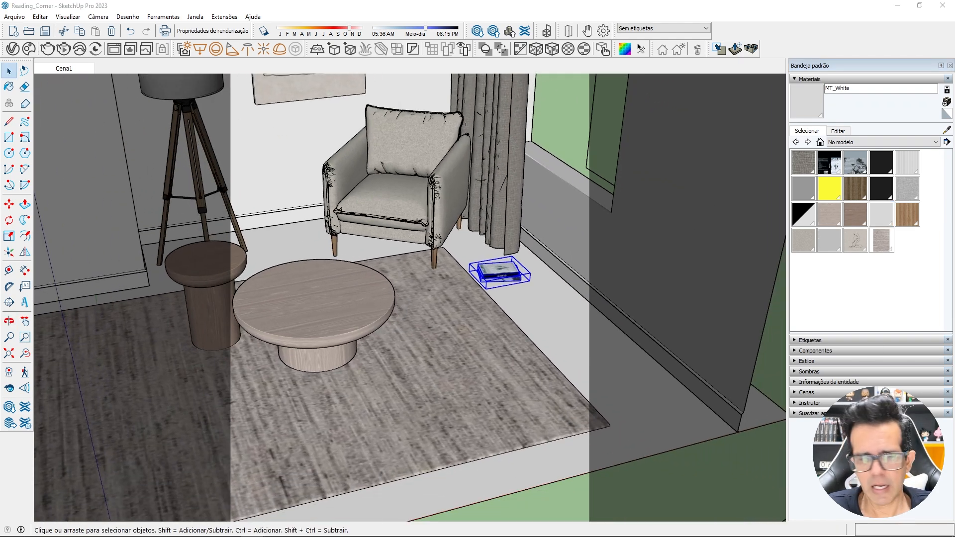
- Import the Vaso_Cerâmica_Baixo_ad vase model and place it on top of the round coffee table
{"action": "left_click_drag", "start_coordinate": [553, 359], "coordinate": [314, 304]}
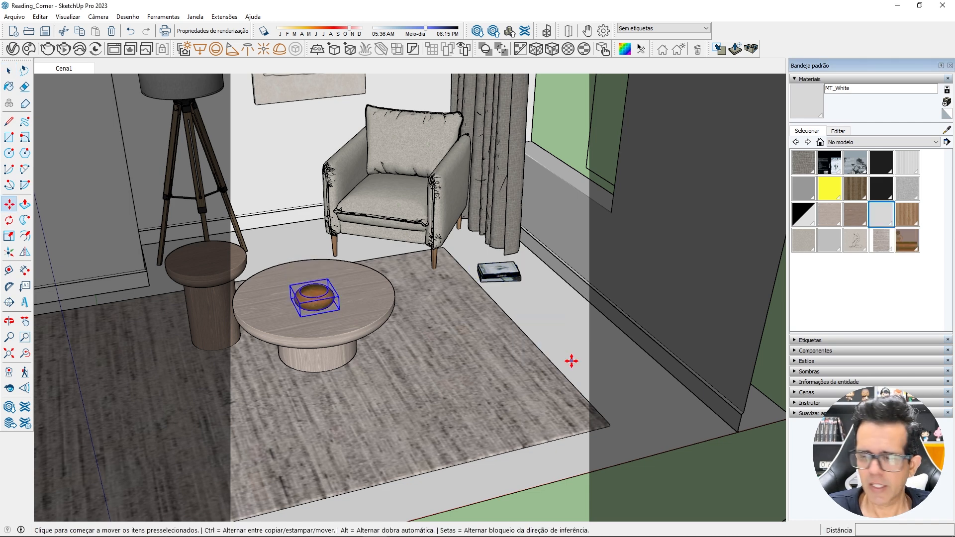
{"action": "middle_click_drag", "start_coordinate": [569, 360], "coordinate": [420, 324]}
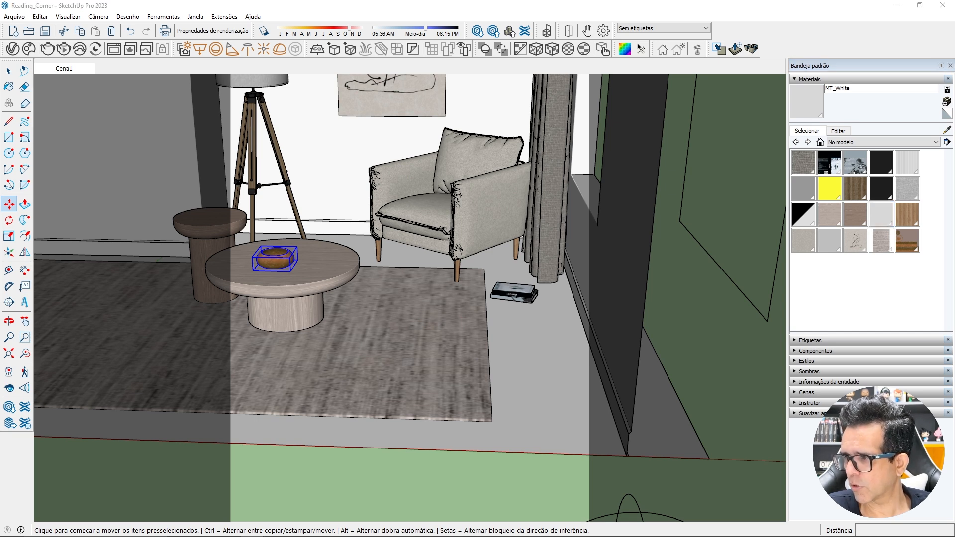
{"action": "scroll", "coordinate": [490, 333], "scroll_direction": "down", "scroll_amount": 2}
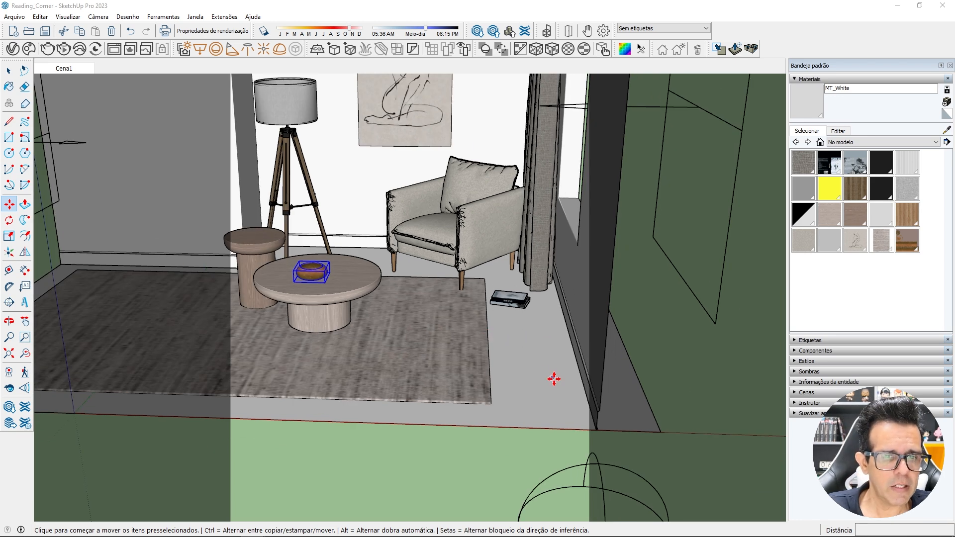
- Open the floor group for editing and load SD_Ash_Grey.vrmat from the assets folder into the V-Ray materials list
{"action": "key", "text": "space"}
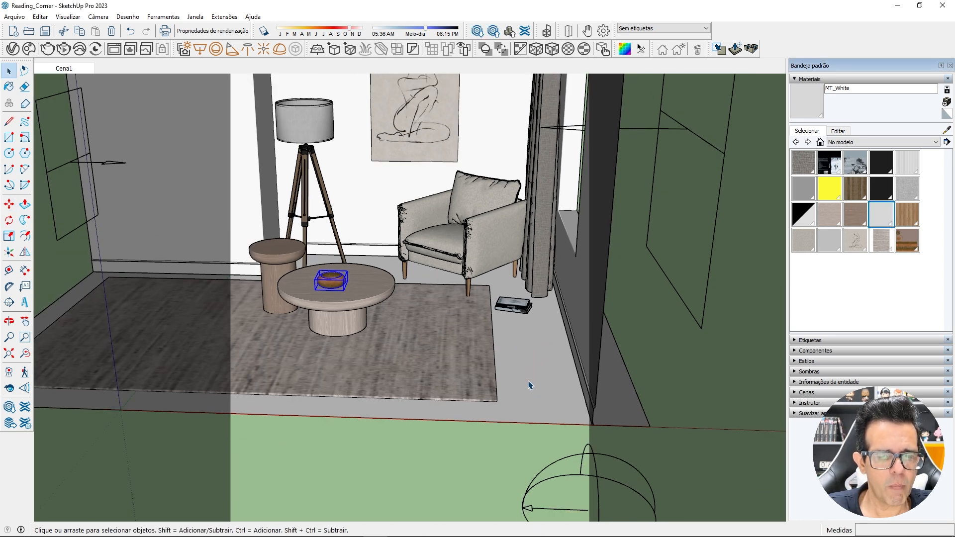
{"action": "left_click", "coordinate": [530, 386]}
{"action": "key", "text": "ctrl+a"}
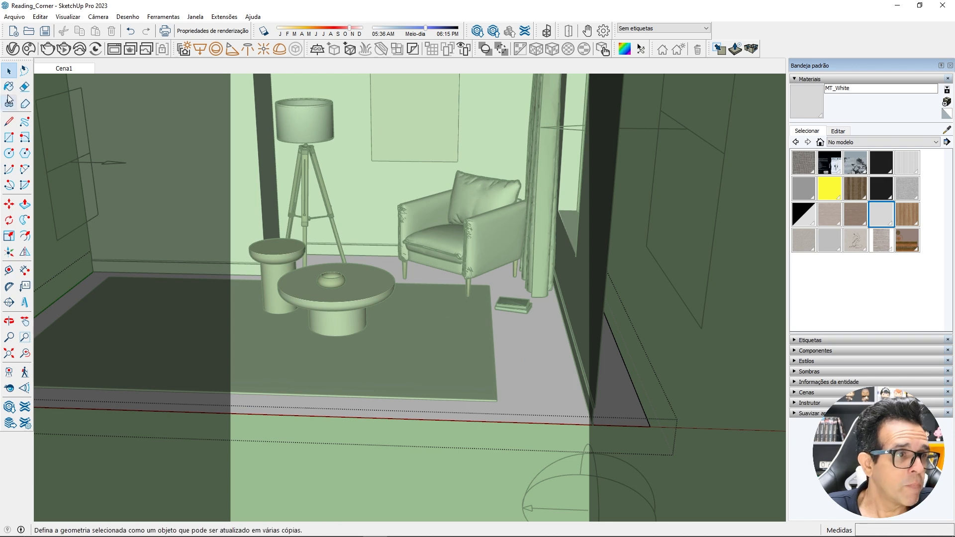
{"action": "left_click", "coordinate": [13, 48]}
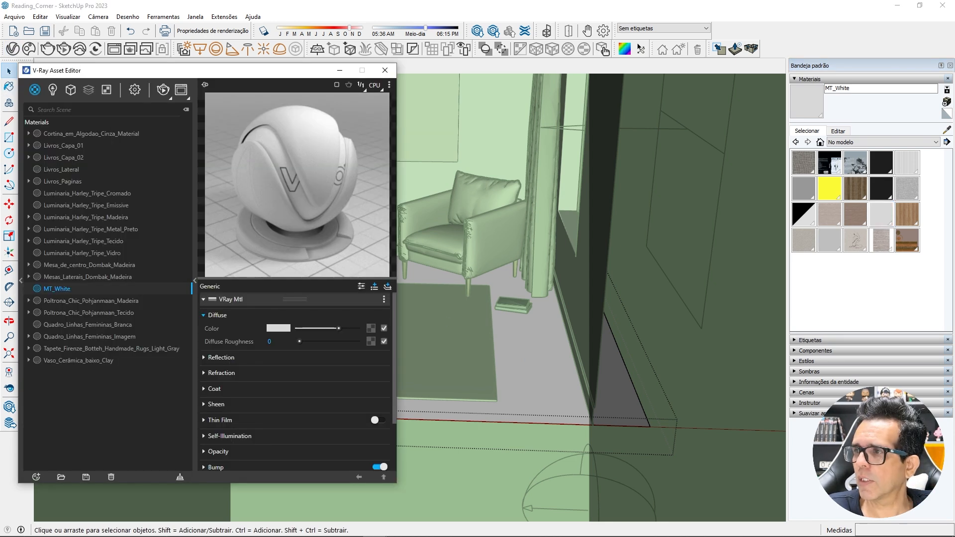
{"action": "left_click_drag", "start_coordinate": [954, 80], "coordinate": [700, 74]}
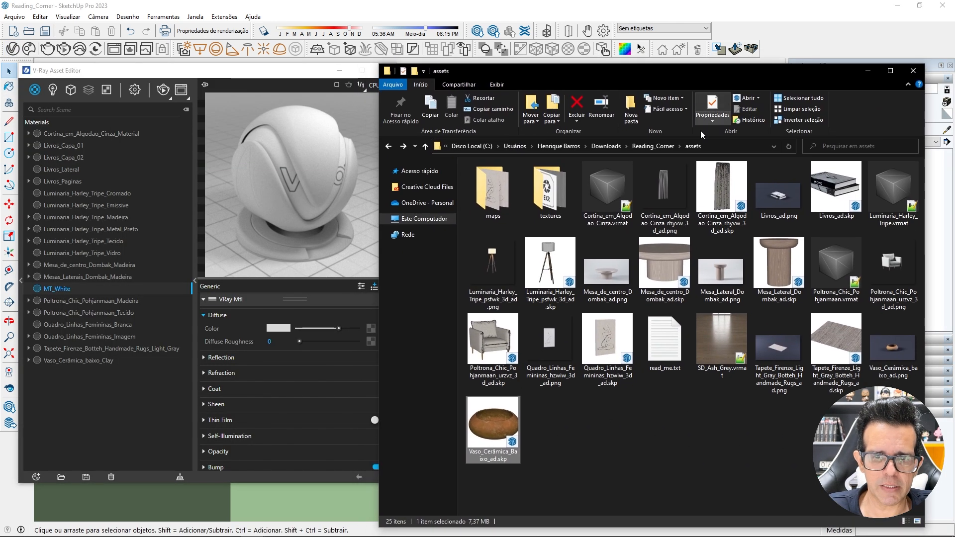
{"action": "left_click", "coordinate": [724, 328]}
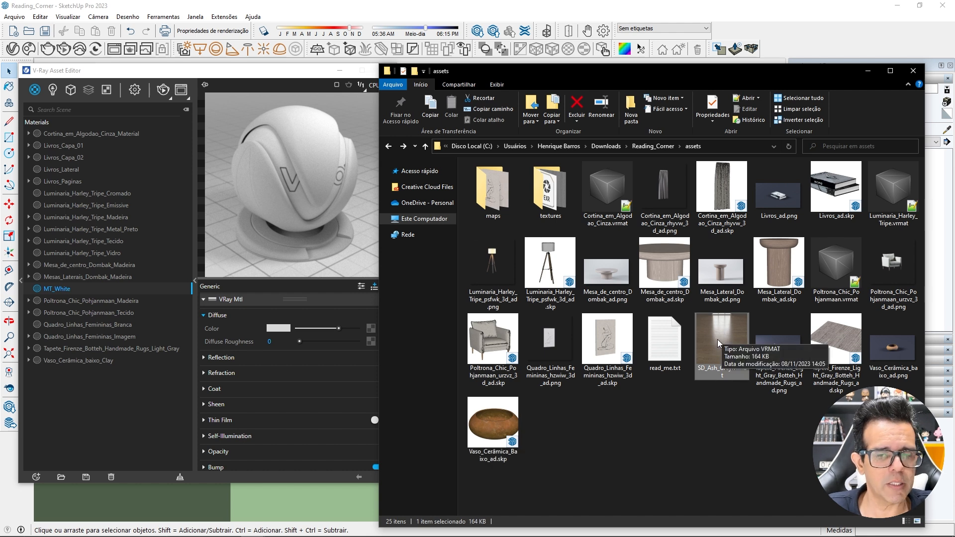
{"action": "mouse_move", "coordinate": [717, 339]}
{"action": "left_mouse_down"}
{"action": "mouse_move", "coordinate": [277, 325]}
{"action": "mouse_move", "coordinate": [135, 291]}
{"action": "mouse_move", "coordinate": [121, 297]}
{"action": "left_mouse_up"}
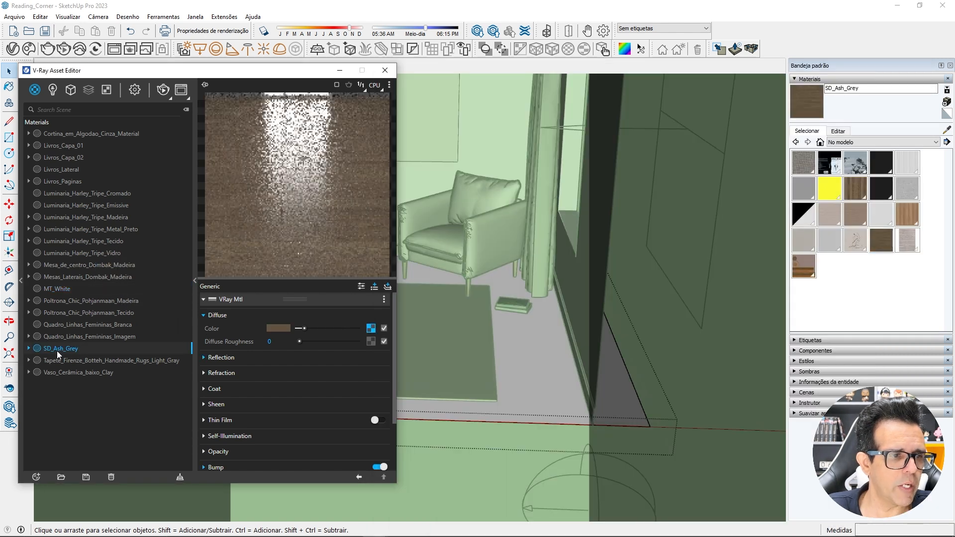
- Paint the floor face with the SD_Ash_Grey material
{"action": "left_click", "coordinate": [513, 356]}
{"action": "left_click", "coordinate": [812, 162]}
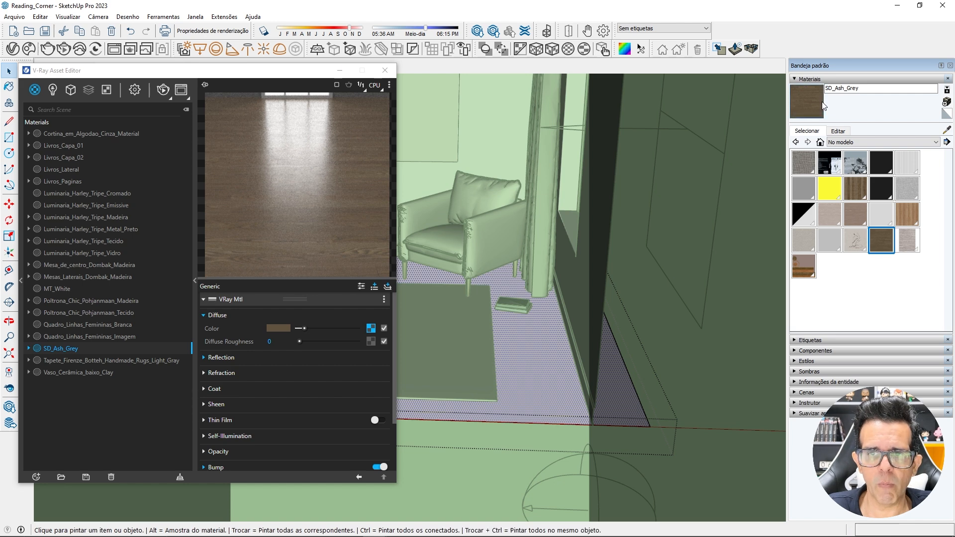
{"action": "left_click", "coordinate": [536, 376]}
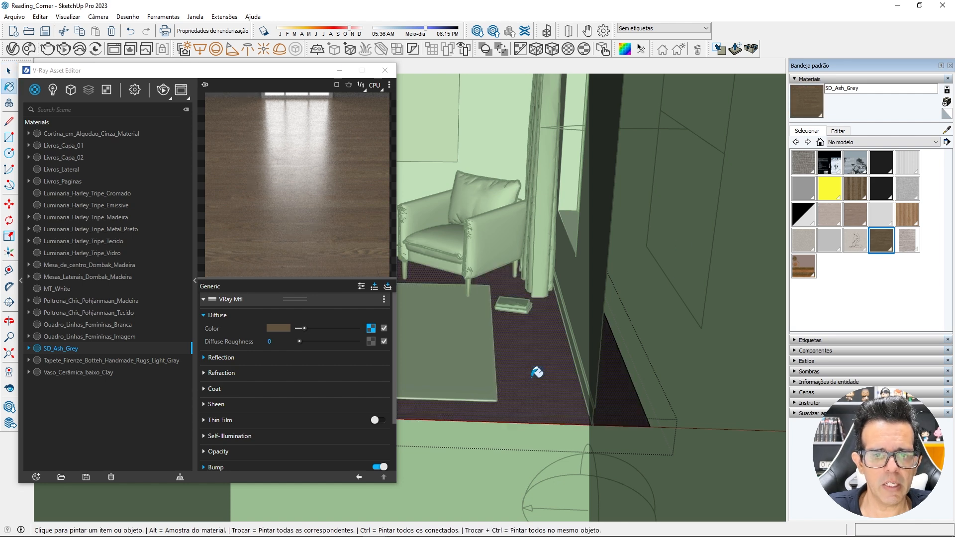
- Set the SD_Ash_Grey texture size to 2.00 m by 2.00 m and leave the floor group
{"action": "left_click", "coordinate": [838, 131]}
{"action": "left_click_drag", "start_coordinate": [821, 265], "coordinate": [767, 262]}
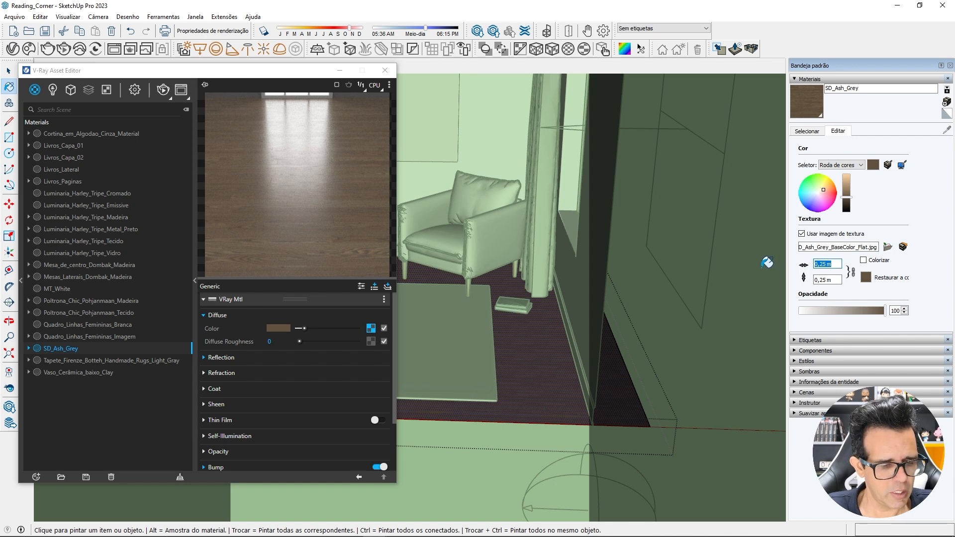
{"action": "scroll", "coordinate": [569, 332], "scroll_direction": "up", "scroll_amount": 8}
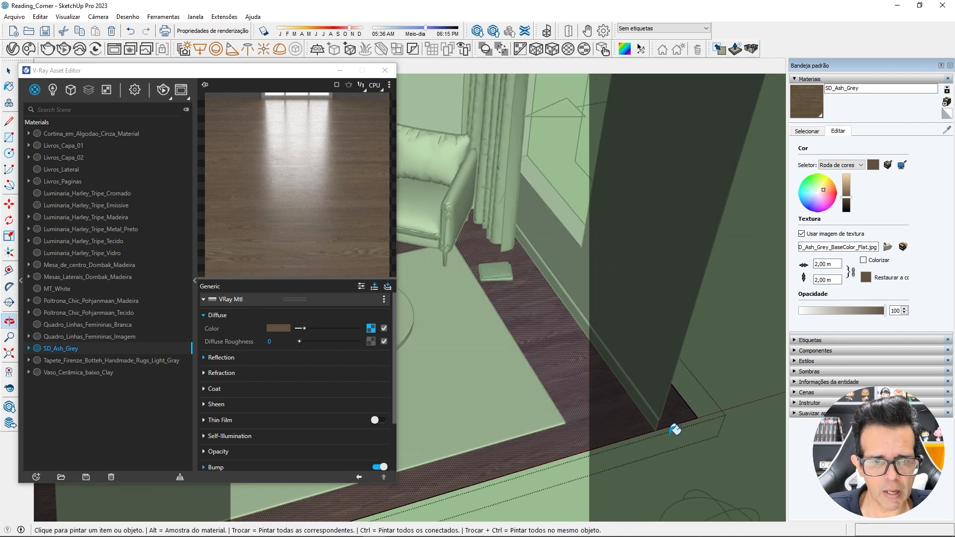
{"action": "scroll", "coordinate": [544, 341], "scroll_direction": "down", "scroll_amount": 6}
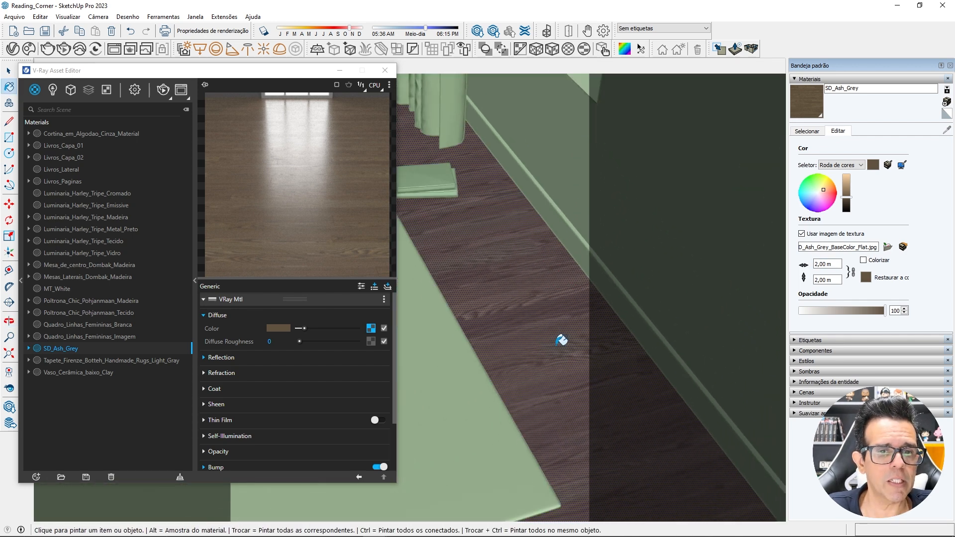
{"action": "key", "text": "space"}
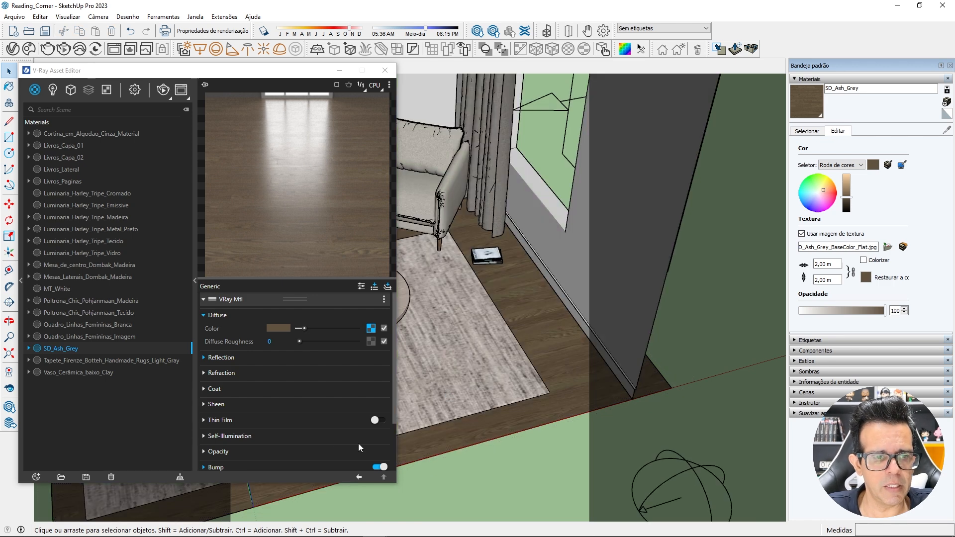
- Enable displacement in the SD_Ash_Grey V-Ray material and copy its displacement texture map
{"action": "scroll", "coordinate": [268, 427], "scroll_direction": "down", "scroll_amount": 3}
{"action": "left_click", "coordinate": [264, 435]}
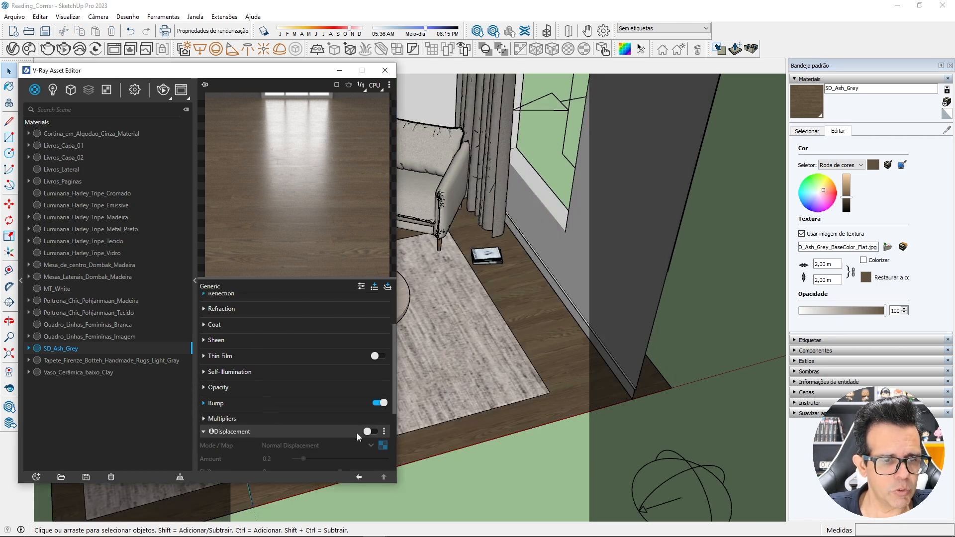
{"action": "left_click", "coordinate": [372, 432]}
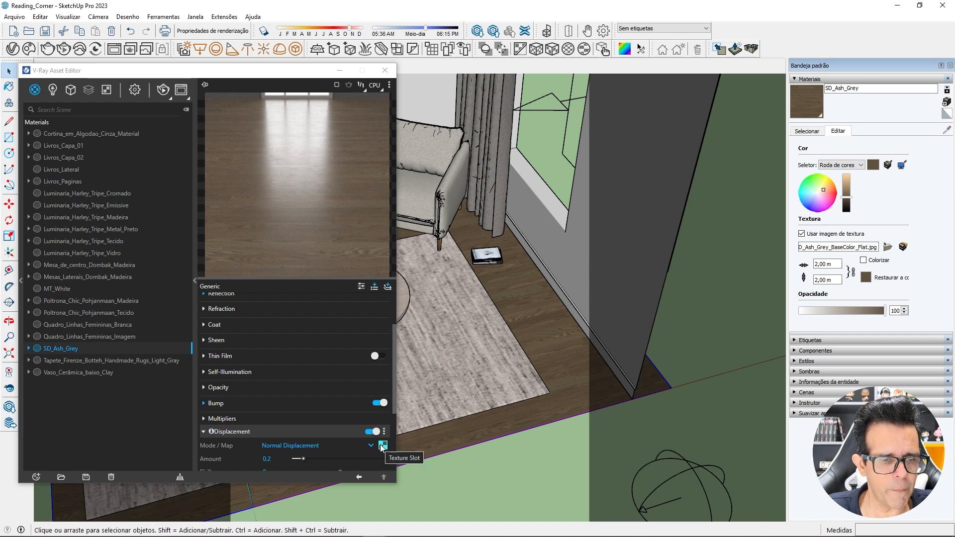
{"action": "left_click", "coordinate": [382, 445]}
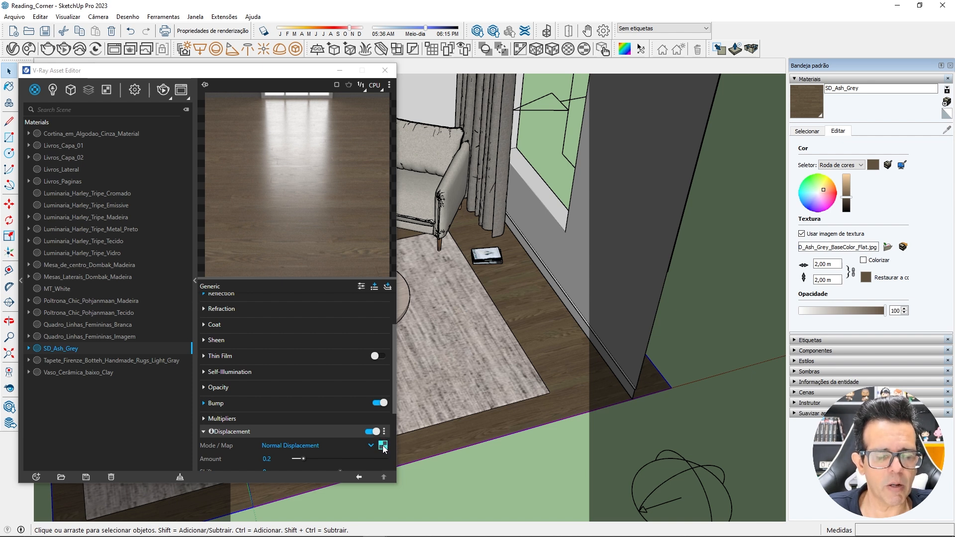
{"action": "right_click", "coordinate": [383, 446]}
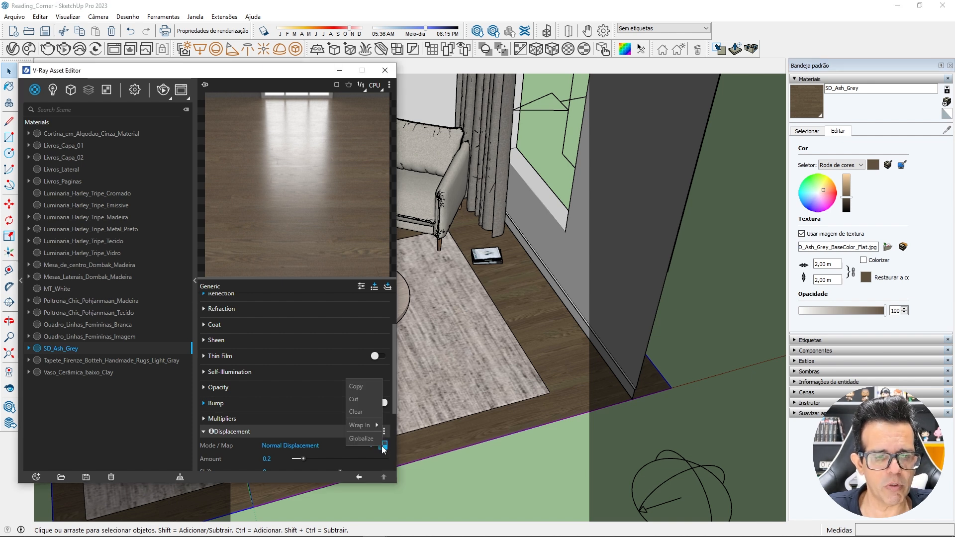
{"action": "left_click", "coordinate": [356, 387]}
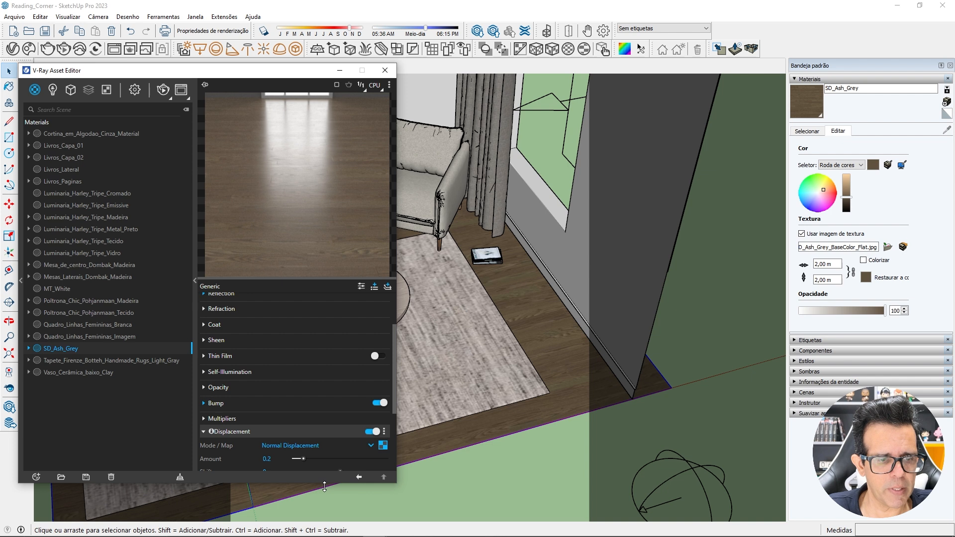
- Check the displacement amount of SD_Ash_Grey and turn the material's displacement off
{"action": "left_click_drag", "start_coordinate": [324, 486], "coordinate": [323, 520]}
{"action": "scroll", "coordinate": [308, 438], "scroll_direction": "down", "scroll_amount": 3}
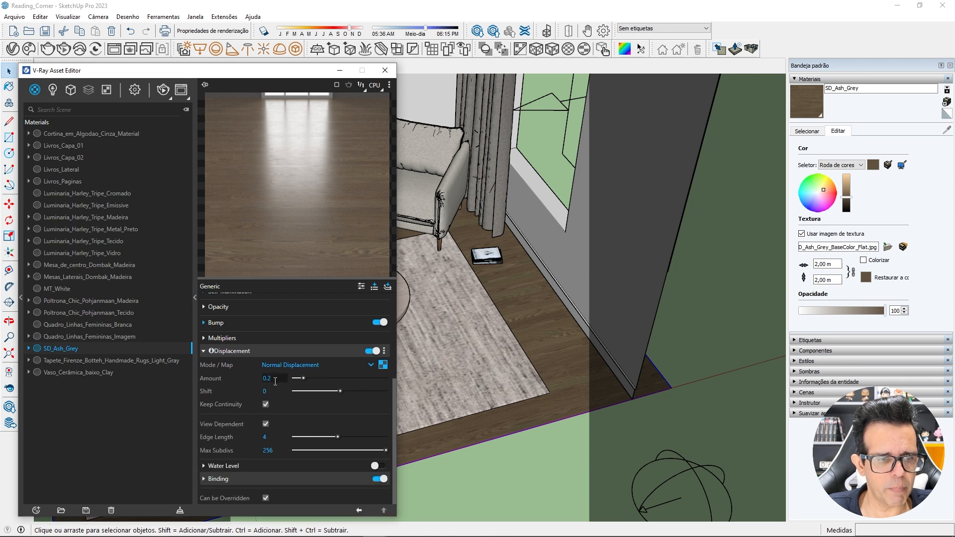
{"action": "left_click", "coordinate": [371, 351]}
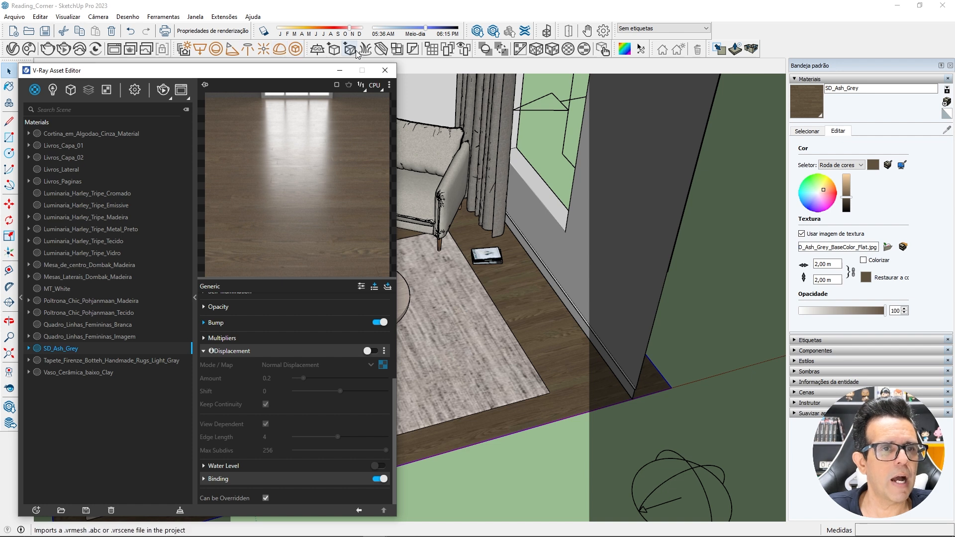
- Add a V-Ray Displacement to the floor group and paste the copied texture into its map slot
{"action": "left_click", "coordinate": [457, 215]}
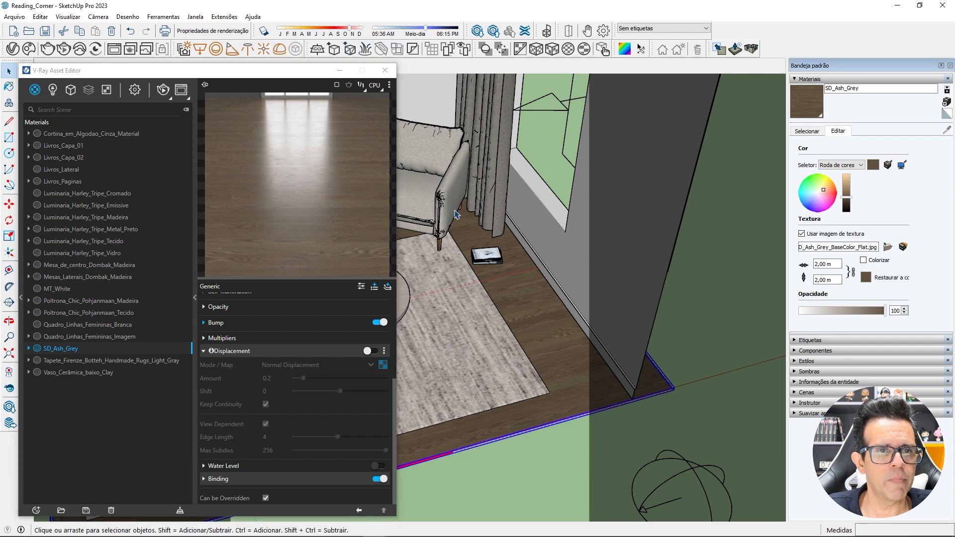
{"action": "left_click", "coordinate": [71, 90]}
{"action": "left_click", "coordinate": [61, 134]}
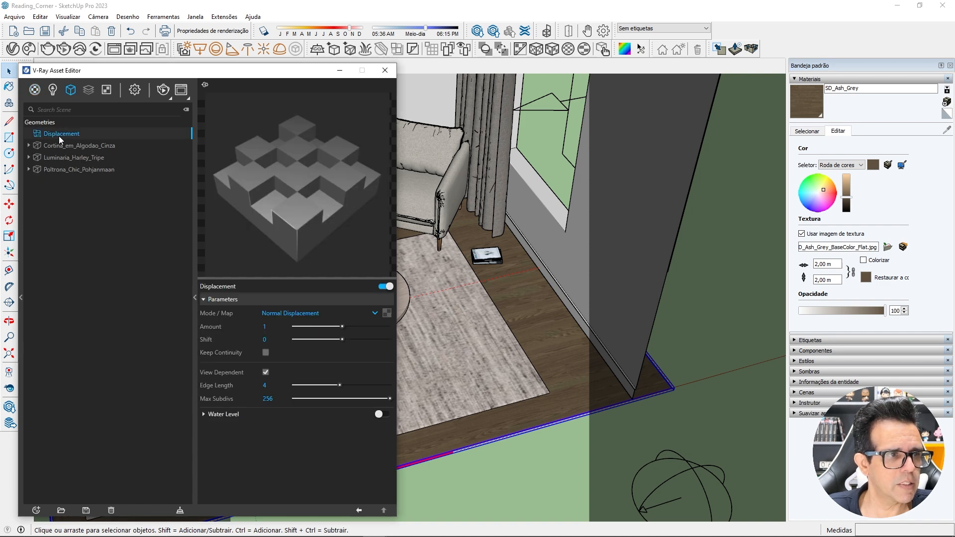
{"action": "left_click", "coordinate": [387, 314]}
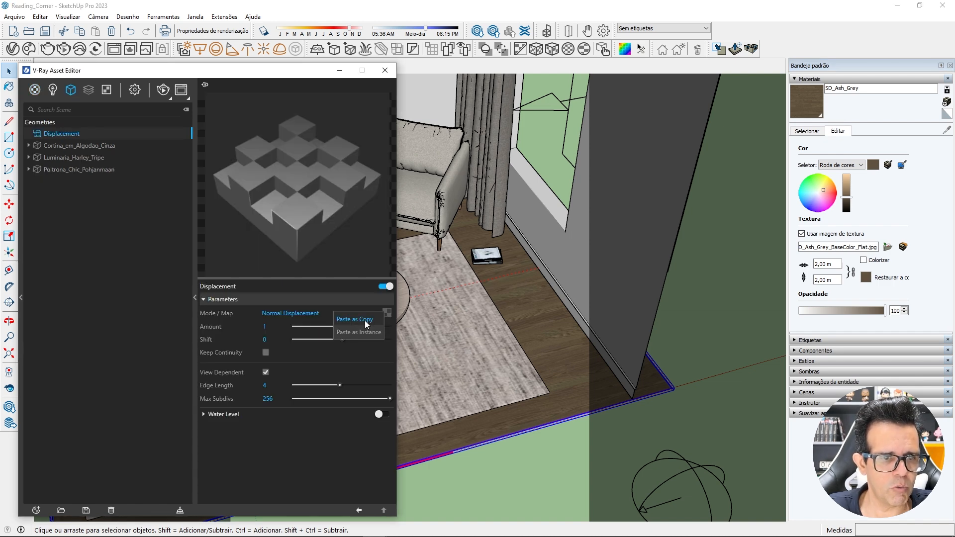
{"action": "left_click", "coordinate": [371, 327]}
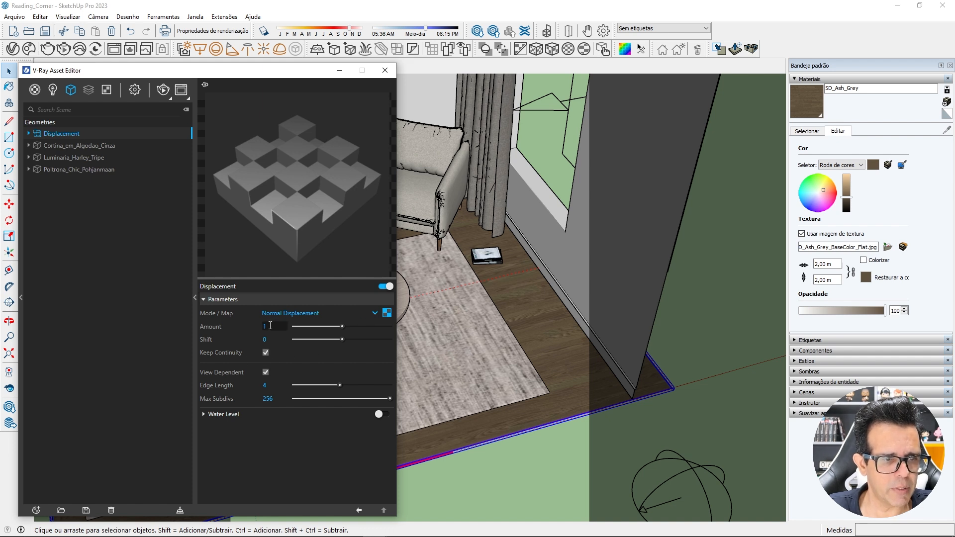
- Enable Keep Continuity for the floor's V-Ray Displacement and set its amount to 0.2
{"action": "key", "text": "BackSpace"}
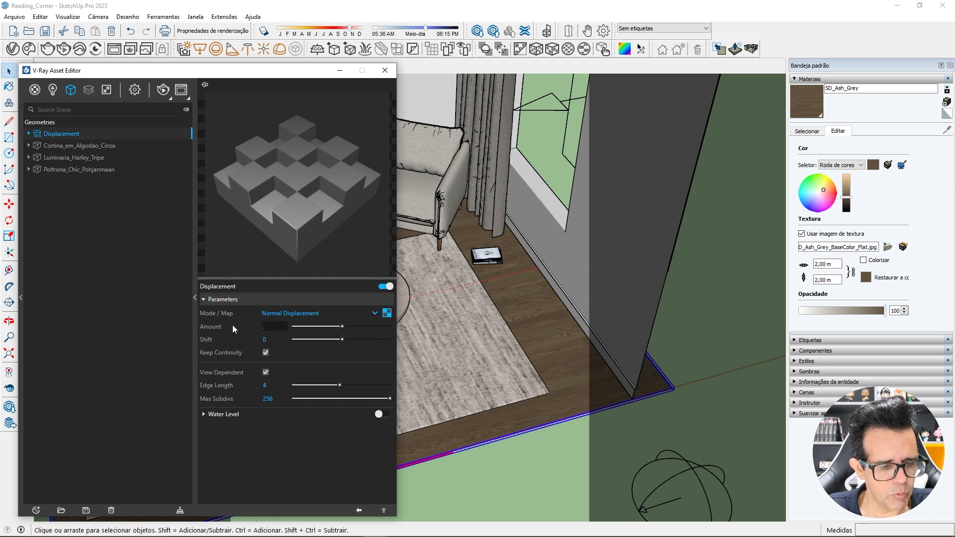
{"action": "key", "text": "Return"}
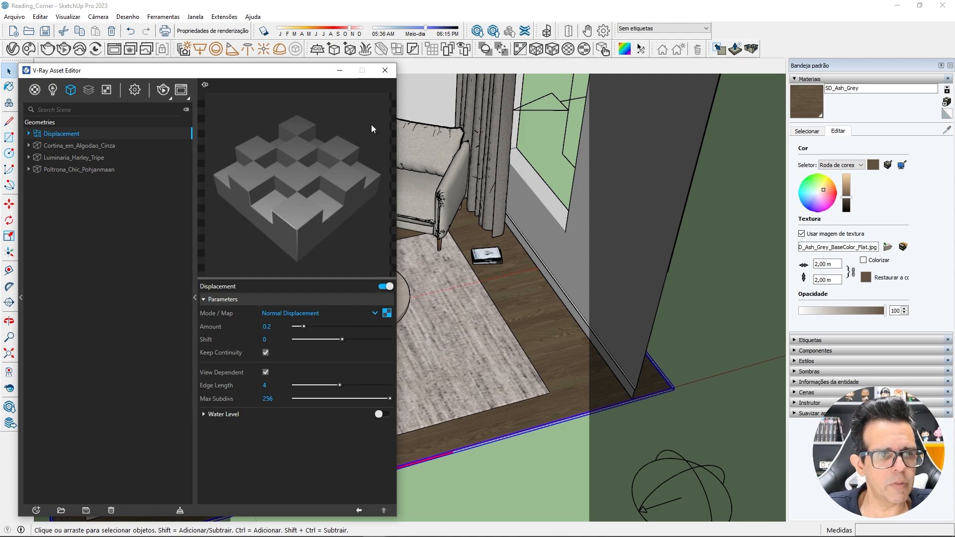
{"action": "left_click", "coordinate": [385, 70]}
{"action": "middle_click_drag", "start_coordinate": [514, 316], "coordinate": [490, 303]}
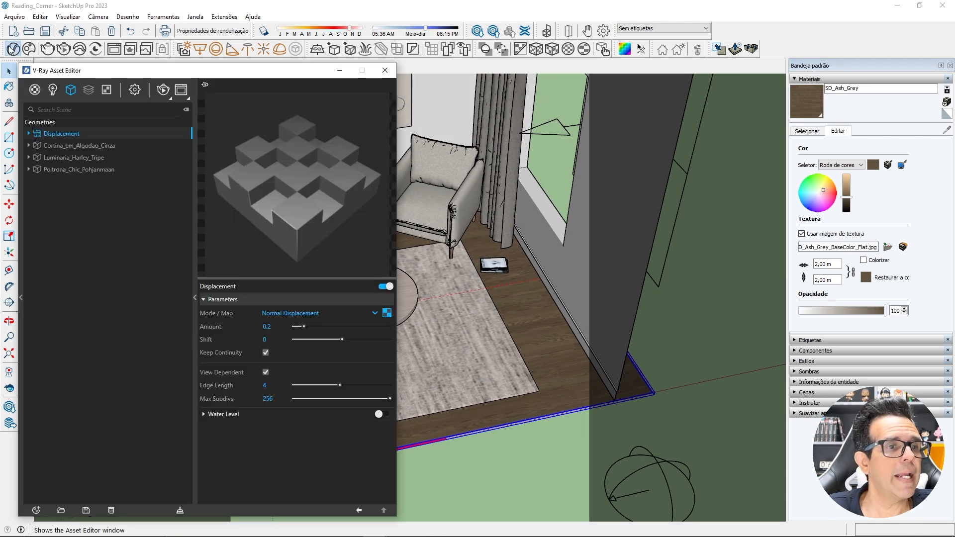
- Check the displacement settings of the SD_Ash_Grey V-Ray material and return to the Cena1 scene view
{"action": "left_click", "coordinate": [12, 48]}
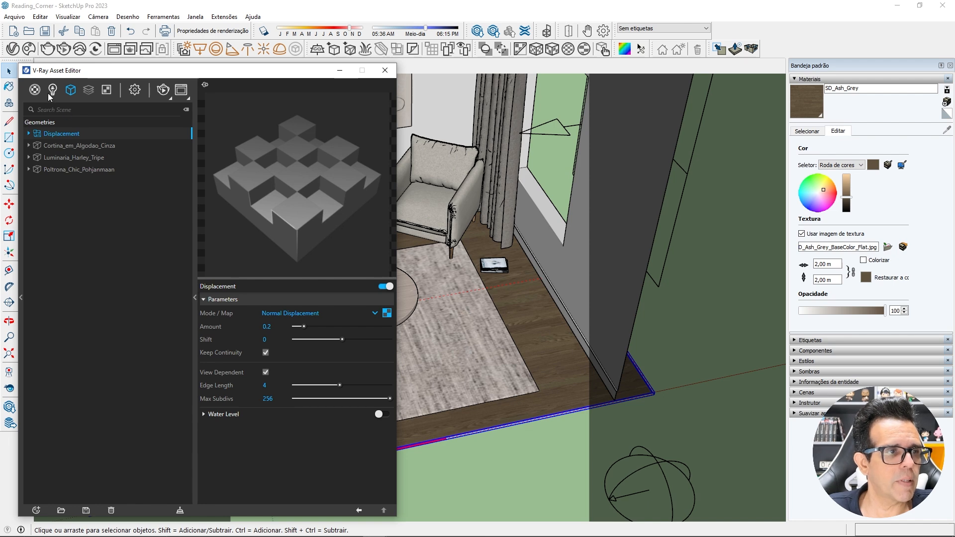
{"action": "left_click", "coordinate": [34, 90]}
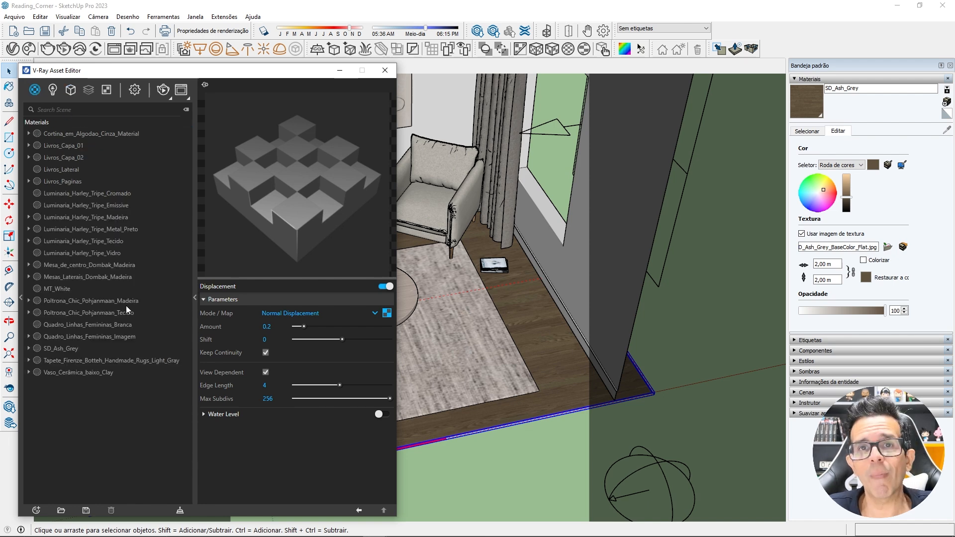
{"action": "left_click", "coordinate": [71, 349]}
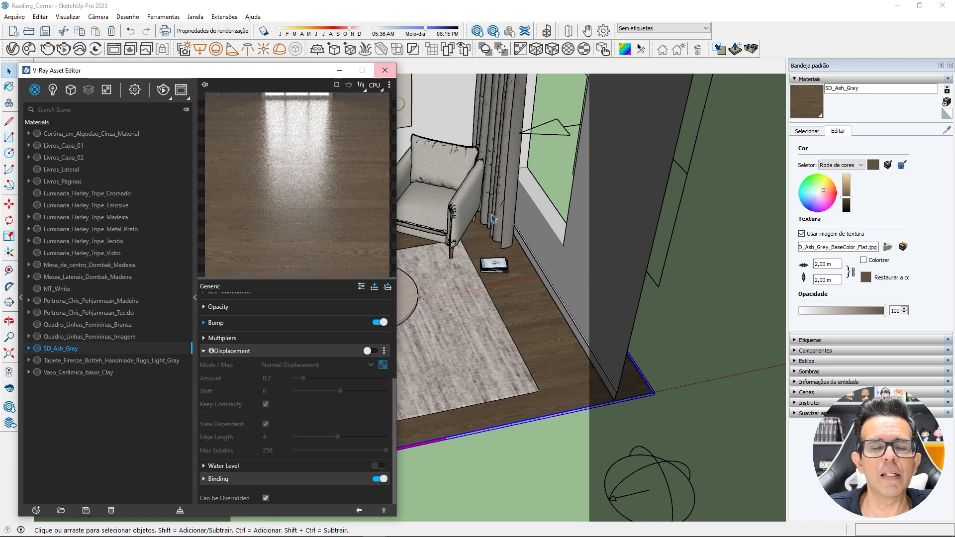
{"action": "left_click", "coordinate": [385, 70]}
{"action": "mouse_move", "coordinate": [495, 281]}
{"action": "middle_mouse_down", "text": "shift"}
{"action": "mouse_move", "coordinate": [494, 304]}
{"action": "mouse_move", "coordinate": [490, 274]}
{"action": "middle_mouse_up", "text": "shift"}
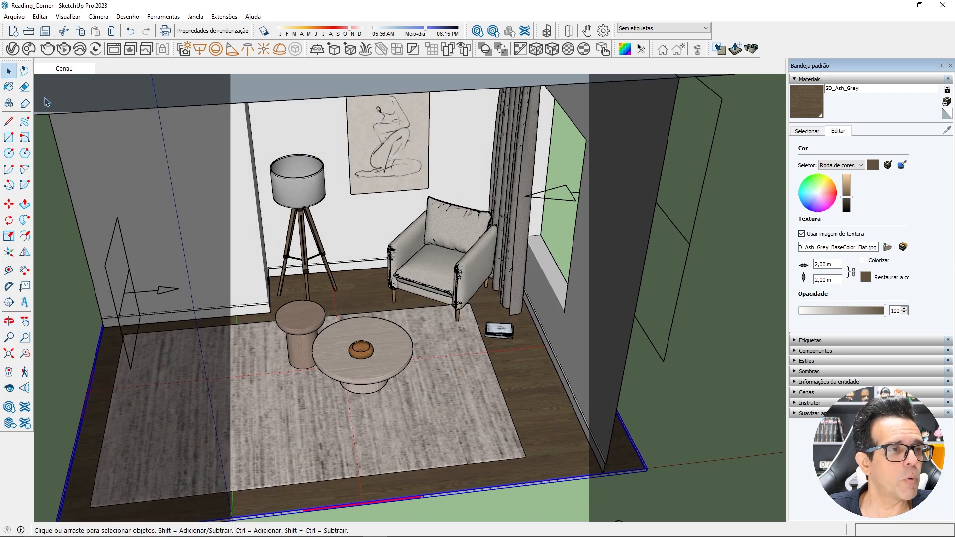
{"action": "left_click", "coordinate": [64, 68]}
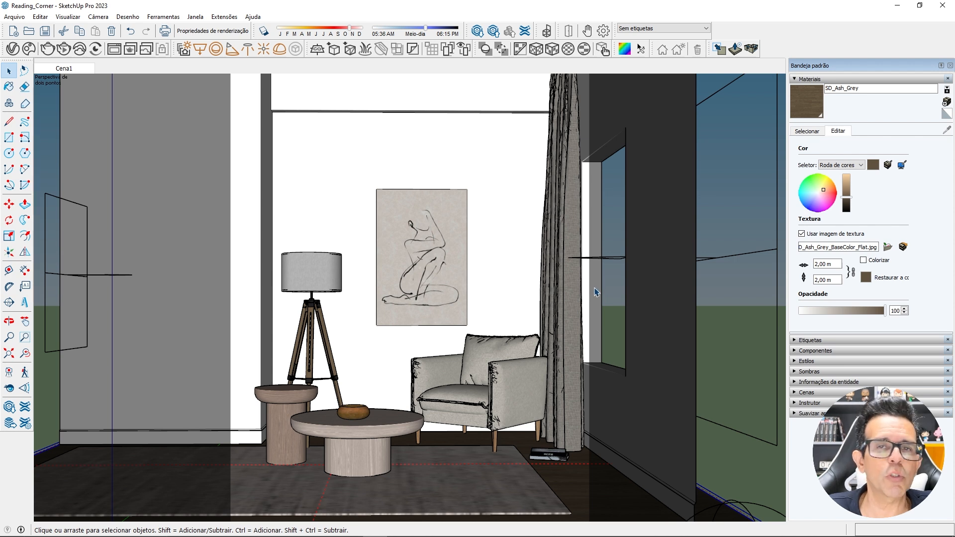
- Open the V-Ray File Path Editor and review the directories and link status of all texture and geometry files
{"action": "left_click", "coordinate": [224, 17]}
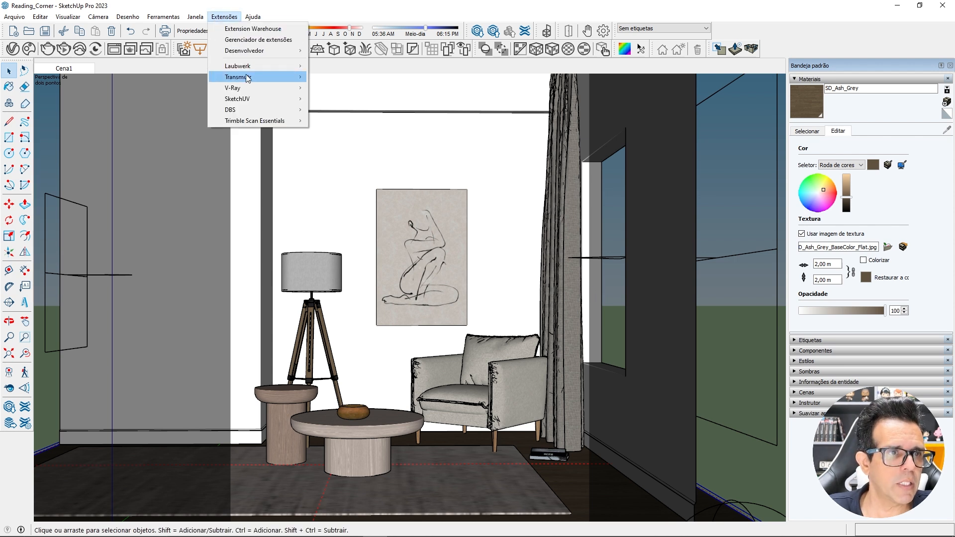
{"action": "mouse_move", "coordinate": [243, 90]}
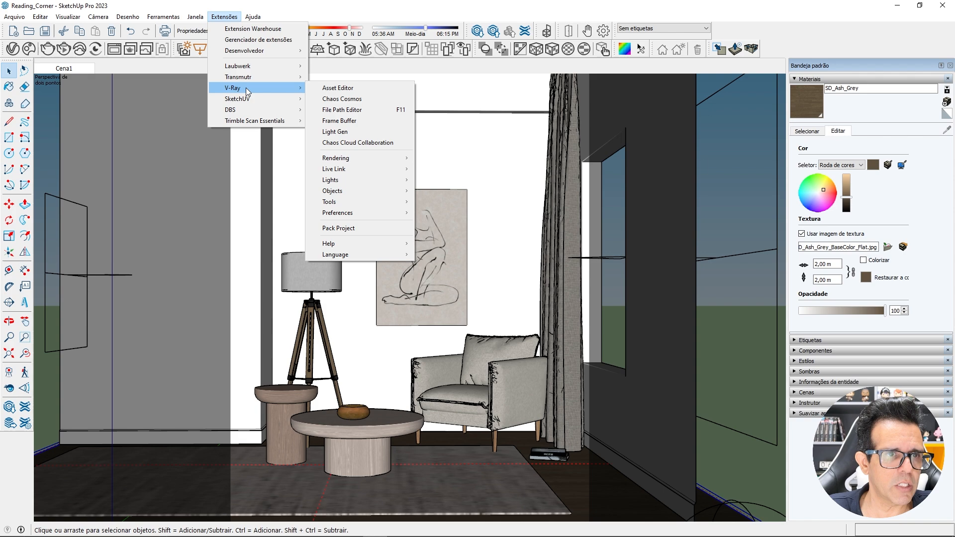
{"action": "left_click", "coordinate": [348, 109]}
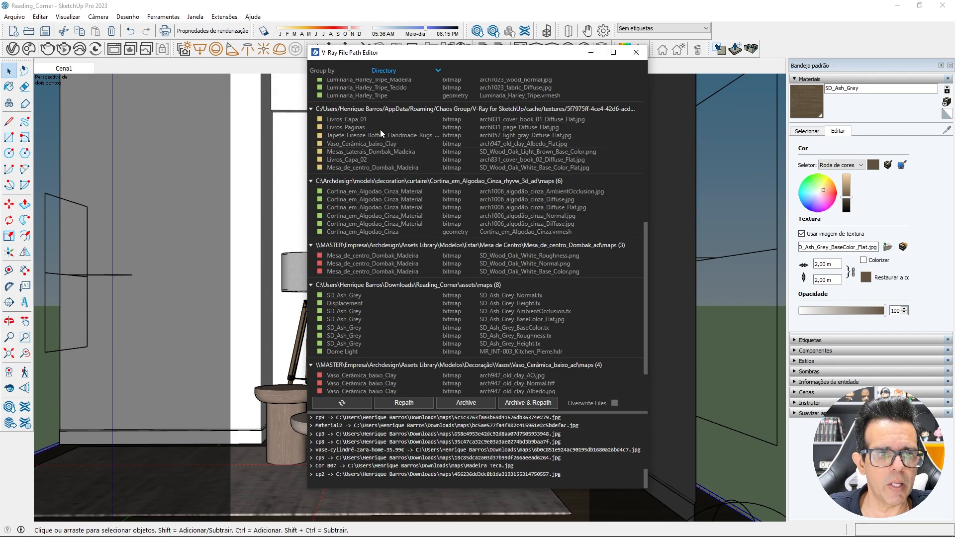
{"action": "scroll", "coordinate": [383, 139], "scroll_direction": "up", "scroll_amount": 6}
{"action": "scroll", "coordinate": [417, 188], "scroll_direction": "down", "scroll_amount": 10}
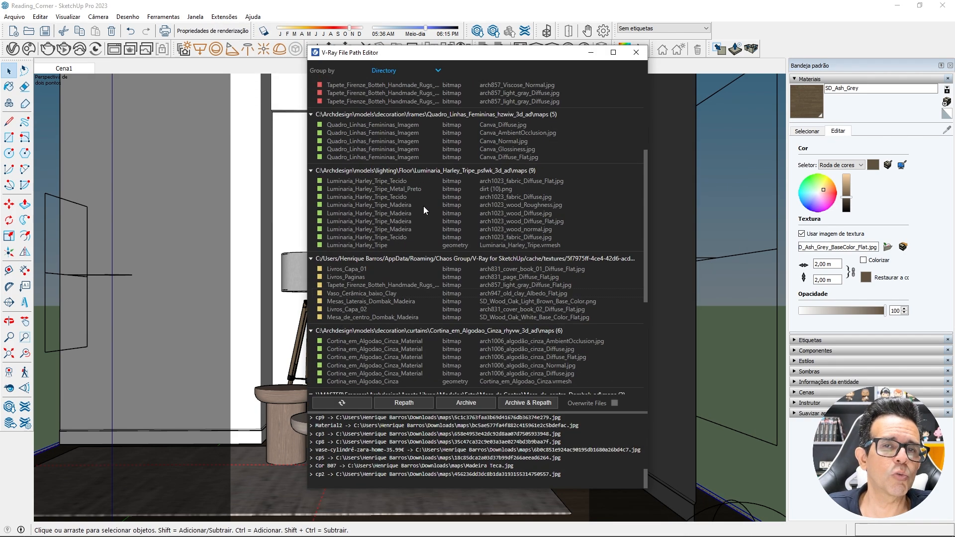
{"action": "scroll", "coordinate": [436, 209], "scroll_direction": "up", "scroll_amount": 10}
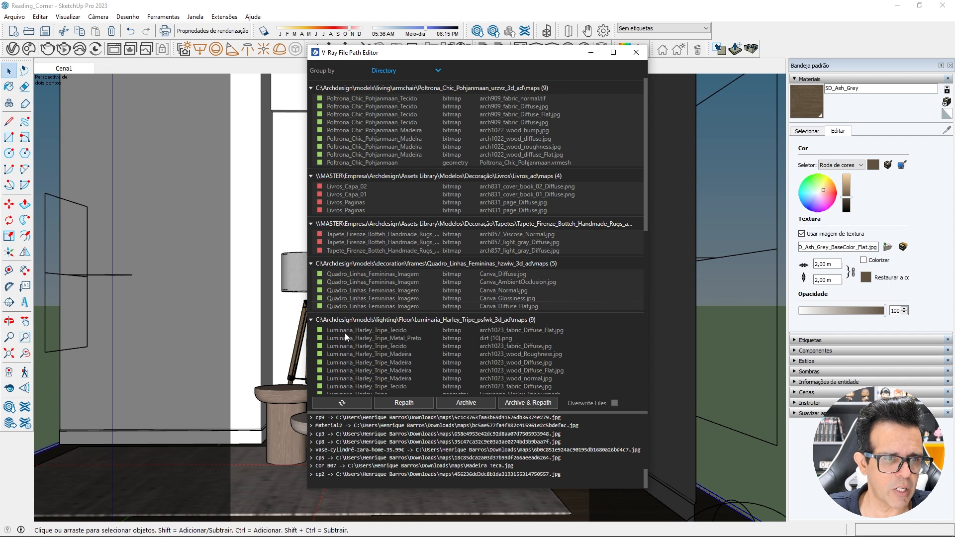
{"action": "scroll", "coordinate": [360, 315], "scroll_direction": "down", "scroll_amount": 5}
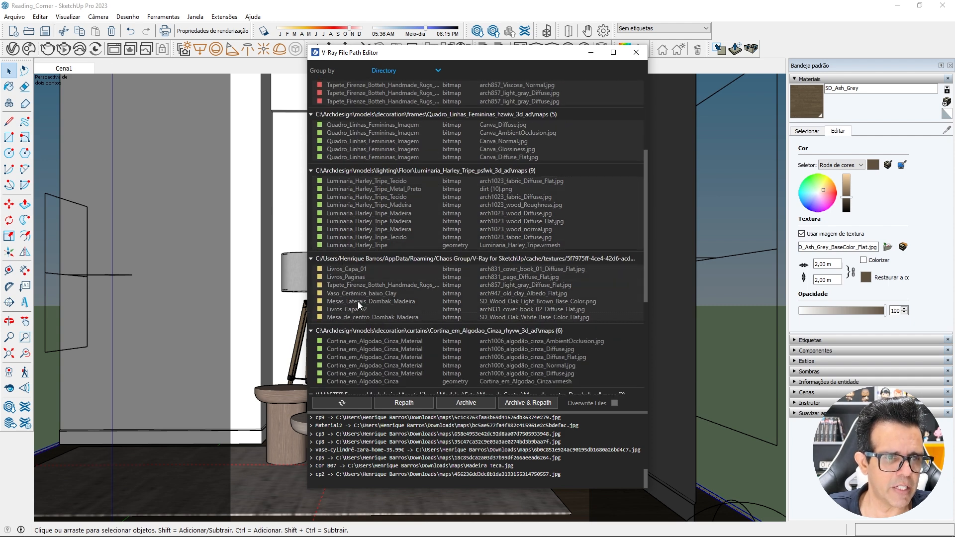
{"action": "scroll", "coordinate": [348, 278], "scroll_direction": "down", "scroll_amount": 6}
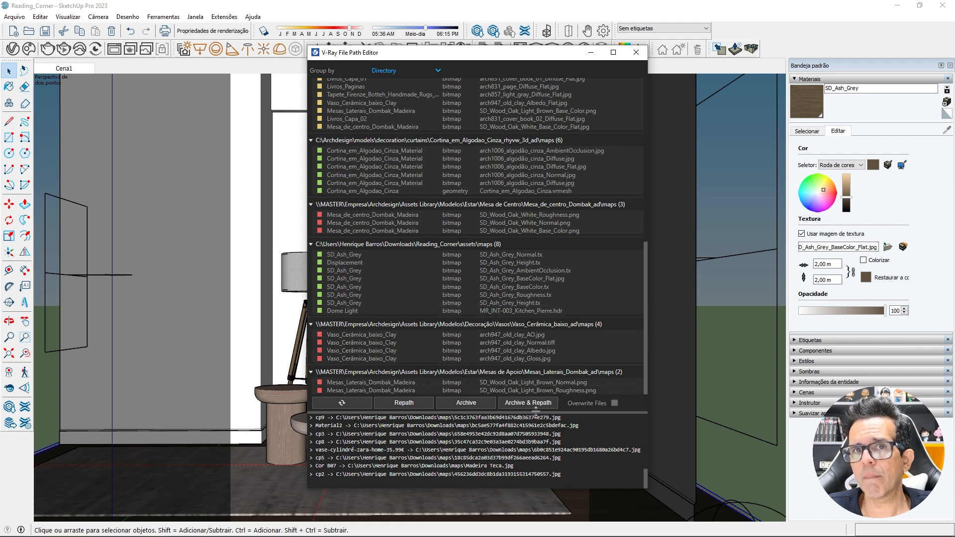
- Repath all listed asset files to the Downloads/Reading_Corner/assets/maps folder
{"action": "left_click", "coordinate": [406, 403]}
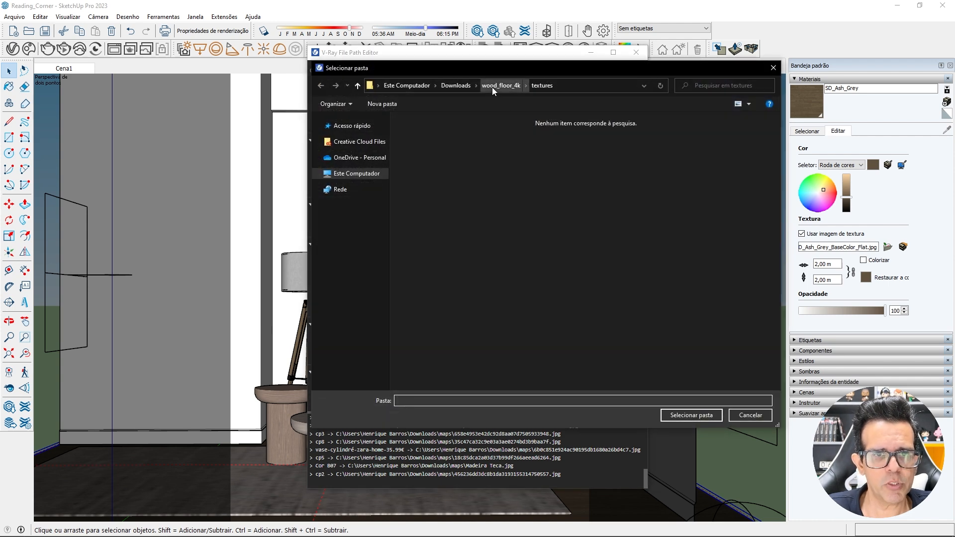
{"action": "left_click", "coordinate": [452, 85]}
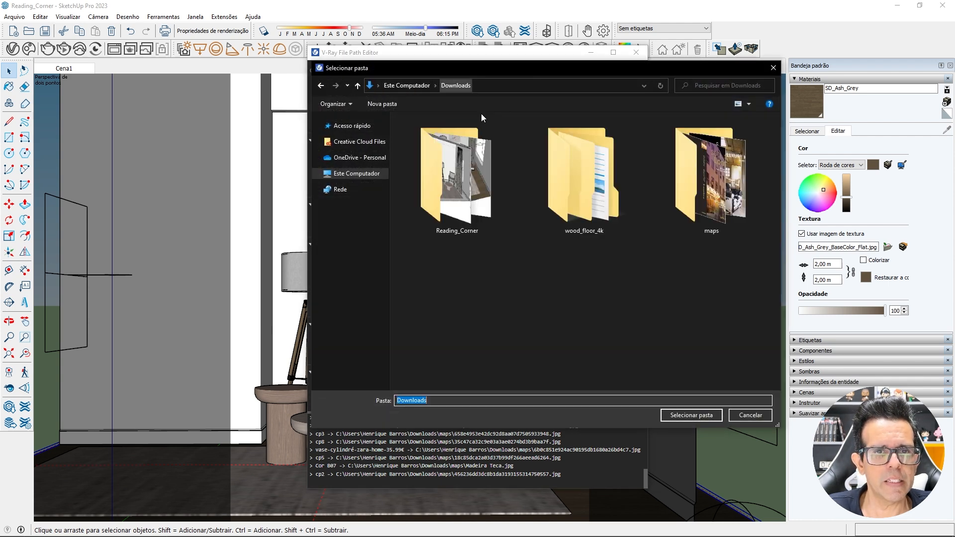
{"action": "double_click", "coordinate": [476, 173]}
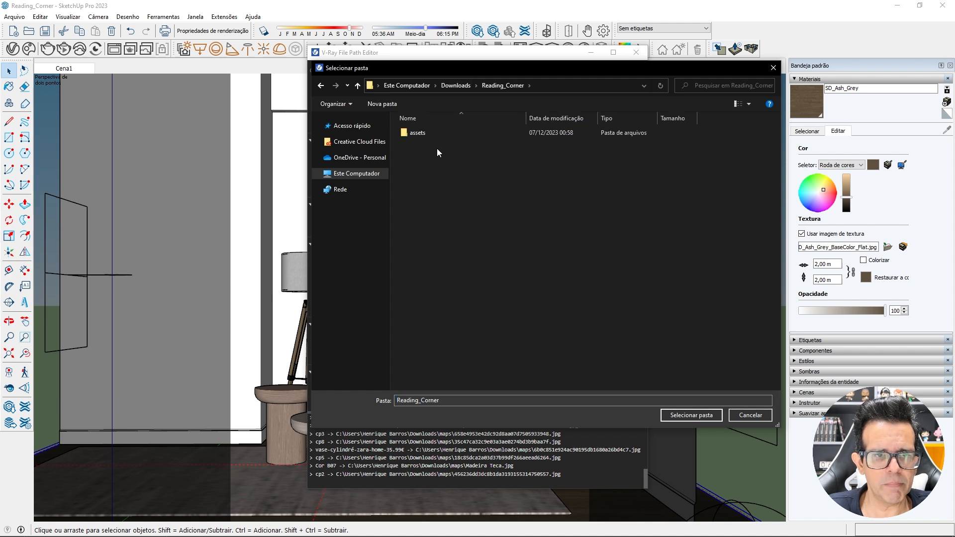
{"action": "double_click", "coordinate": [417, 135]}
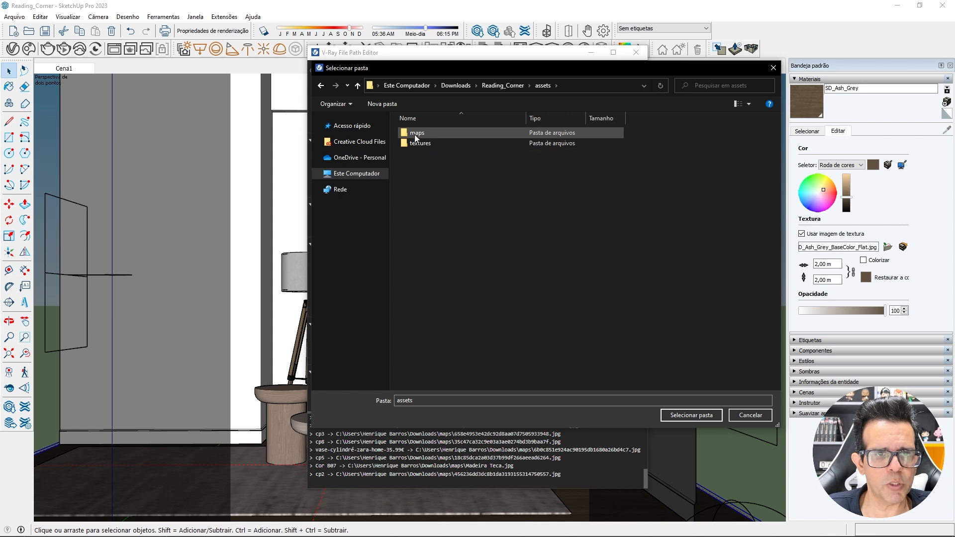
{"action": "double_click", "coordinate": [414, 132]}
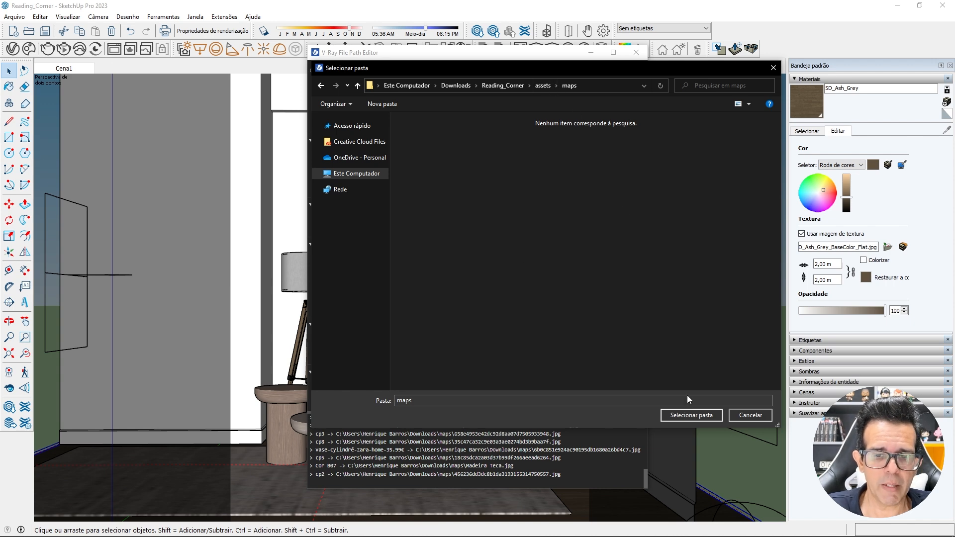
{"action": "left_click", "coordinate": [692, 415]}
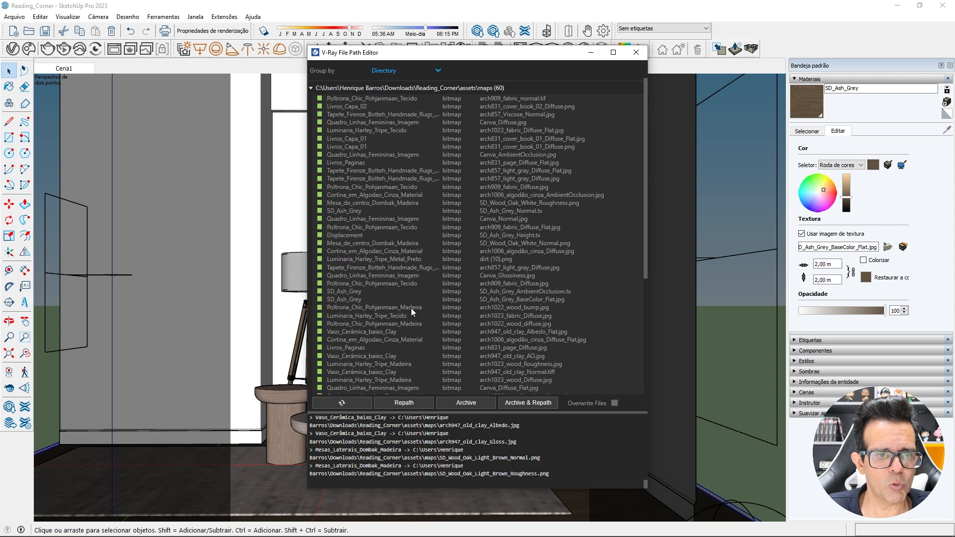
- Check the repathed file list, close the File Path Editor and save the model
{"action": "left_click_drag", "start_coordinate": [416, 56], "coordinate": [671, 70]}
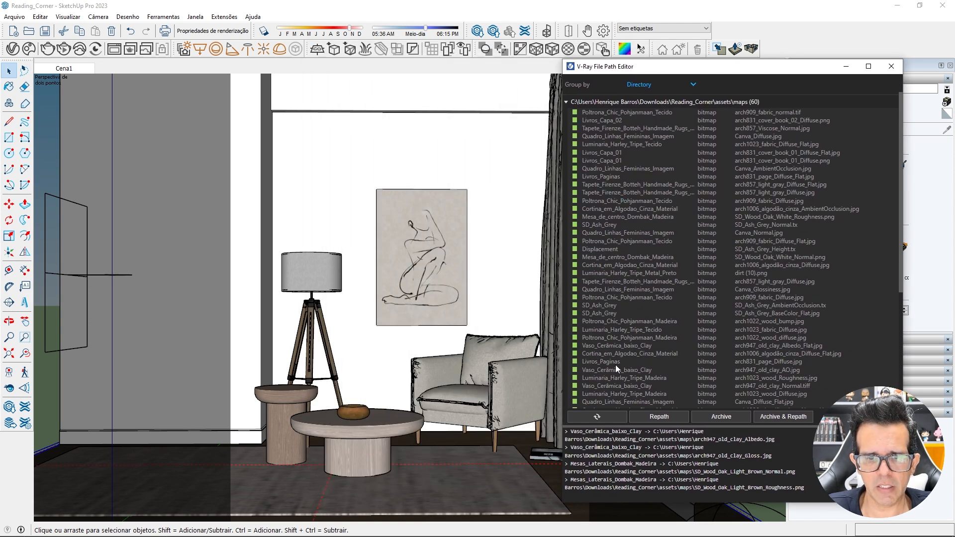
{"action": "scroll", "coordinate": [615, 365], "scroll_direction": "down", "scroll_amount": 8}
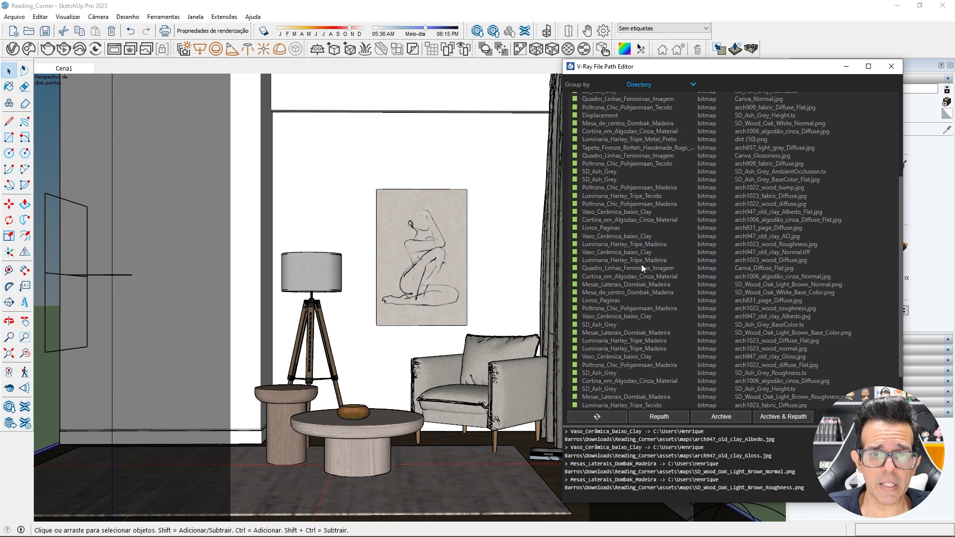
{"action": "scroll", "coordinate": [632, 184], "scroll_direction": "up", "scroll_amount": 8}
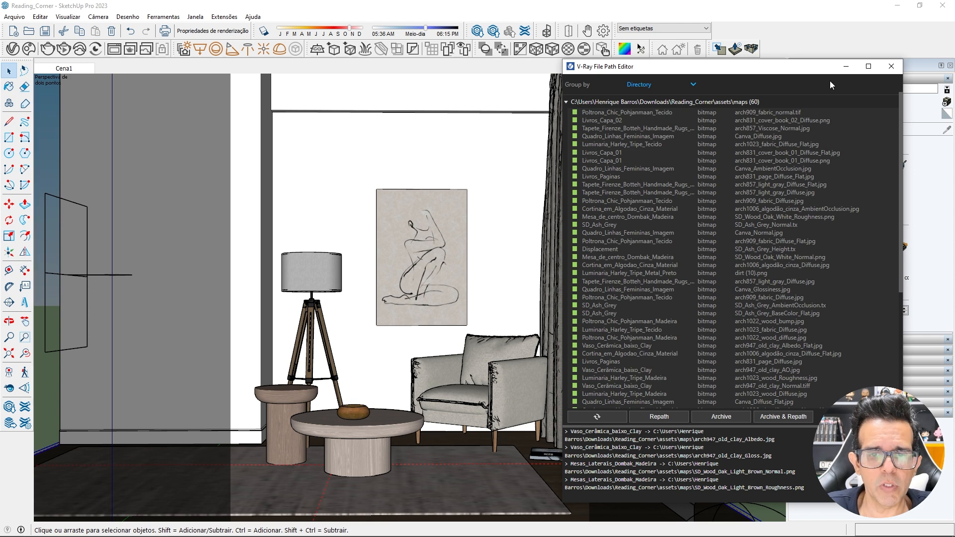
{"action": "left_click", "coordinate": [892, 66]}
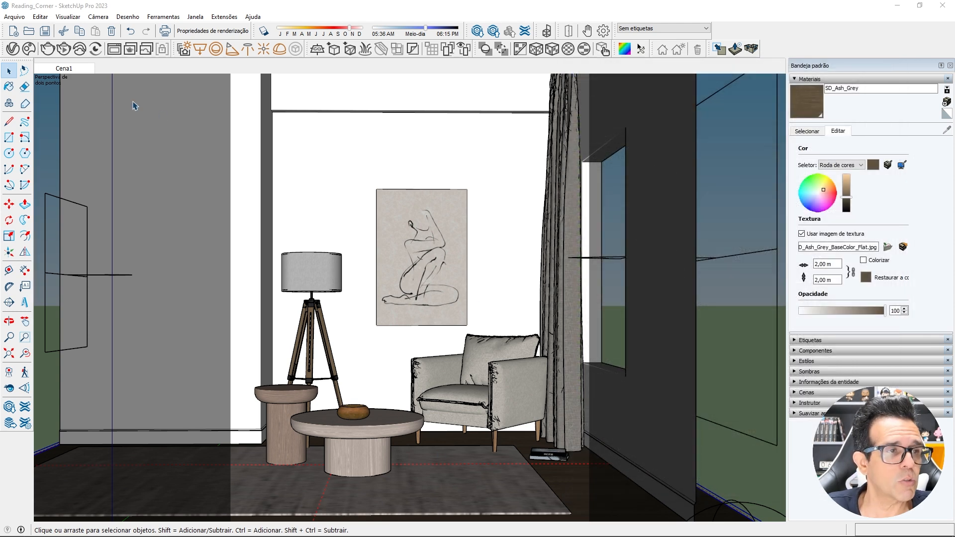
{"action": "left_click", "coordinate": [45, 30]}
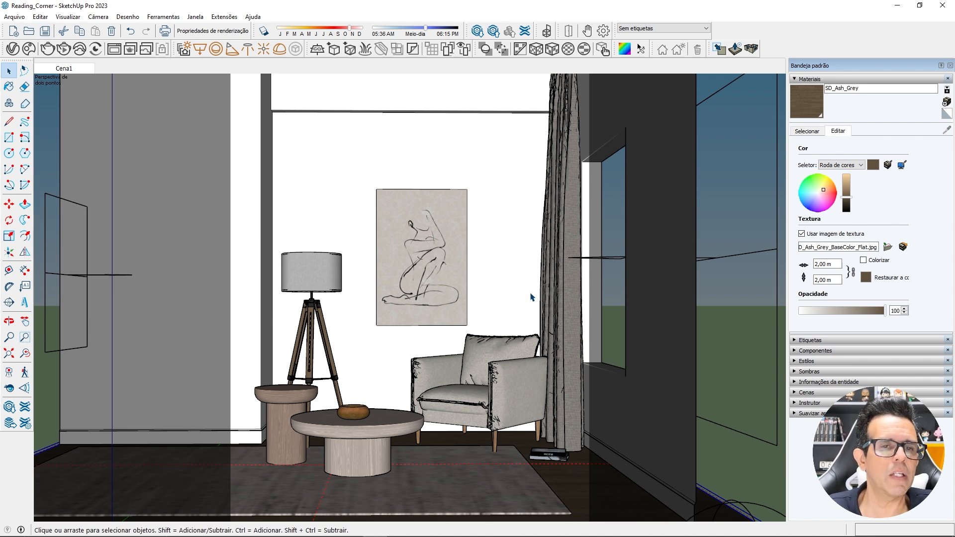
- Start a V-Ray interactive render of the scene and inspect the coffee table and its clay bowl up close
{"action": "left_click", "coordinate": [65, 48]}
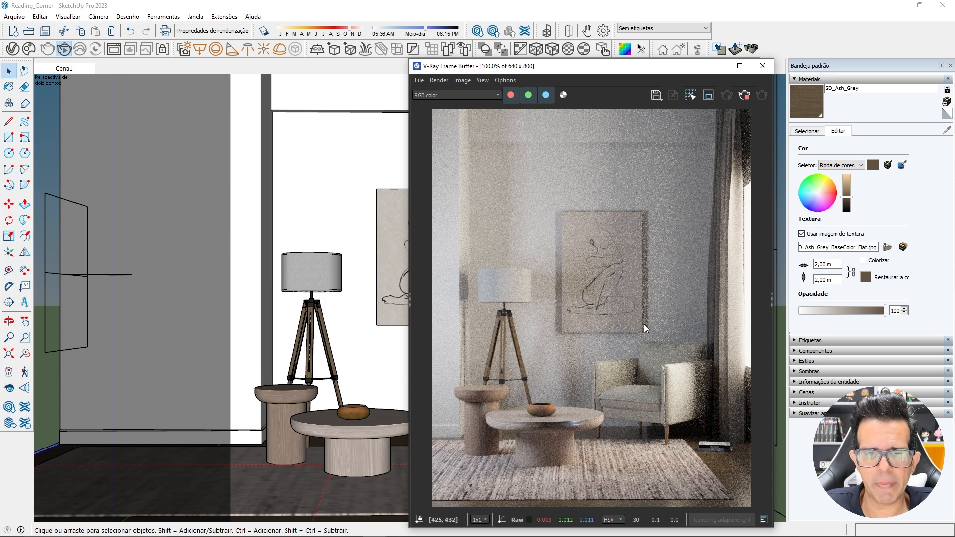
{"action": "scroll", "coordinate": [262, 394], "scroll_direction": "up", "scroll_amount": 6}
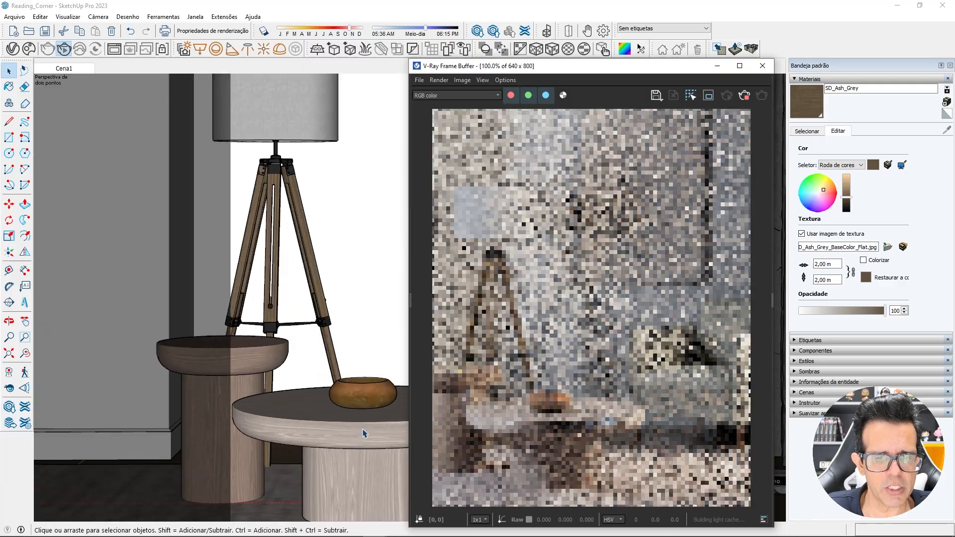
{"action": "scroll", "coordinate": [255, 356], "scroll_direction": "up", "scroll_amount": 5}
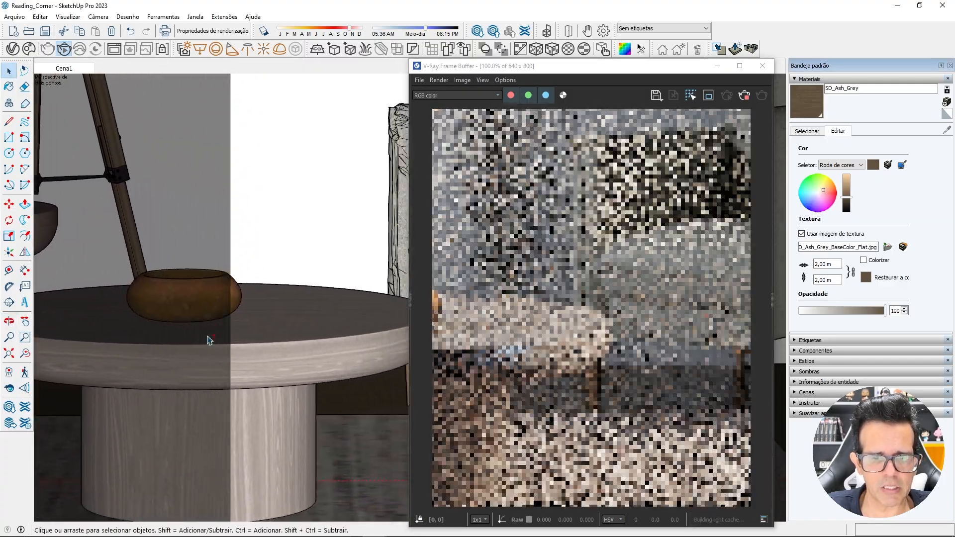
{"action": "scroll", "coordinate": [254, 356], "scroll_direction": "down", "scroll_amount": 5}
- Inspect the armchair's seat cushion, armrest seam and fabric texture up close in the interactive render
{"action": "scroll", "coordinate": [194, 318], "scroll_direction": "up", "scroll_amount": 10}
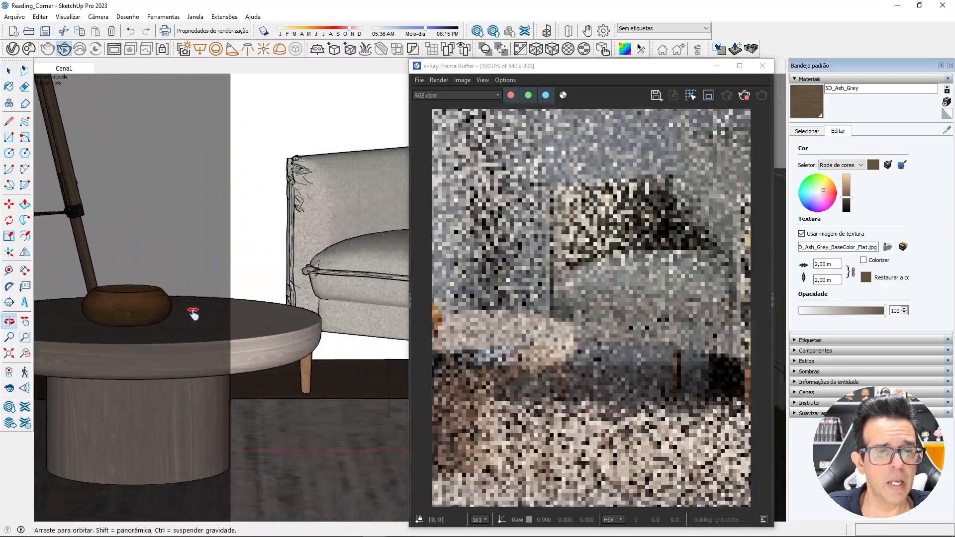
{"action": "scroll", "coordinate": [325, 326], "scroll_direction": "up", "scroll_amount": 5}
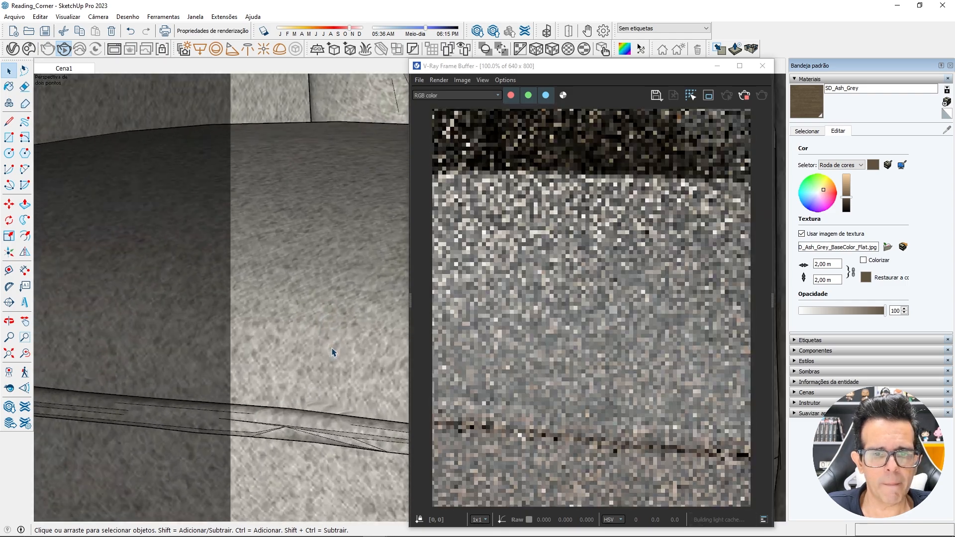
{"action": "scroll", "coordinate": [579, 365], "scroll_direction": "down", "scroll_amount": 1}
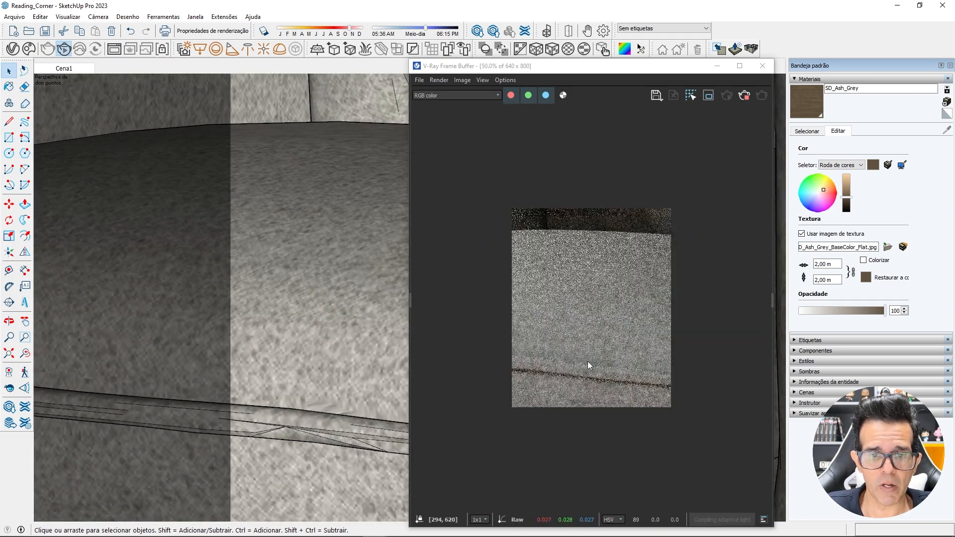
{"action": "scroll", "coordinate": [572, 314], "scroll_direction": "up", "scroll_amount": 1}
{"action": "scroll", "coordinate": [285, 347], "scroll_direction": "down", "scroll_amount": 6}
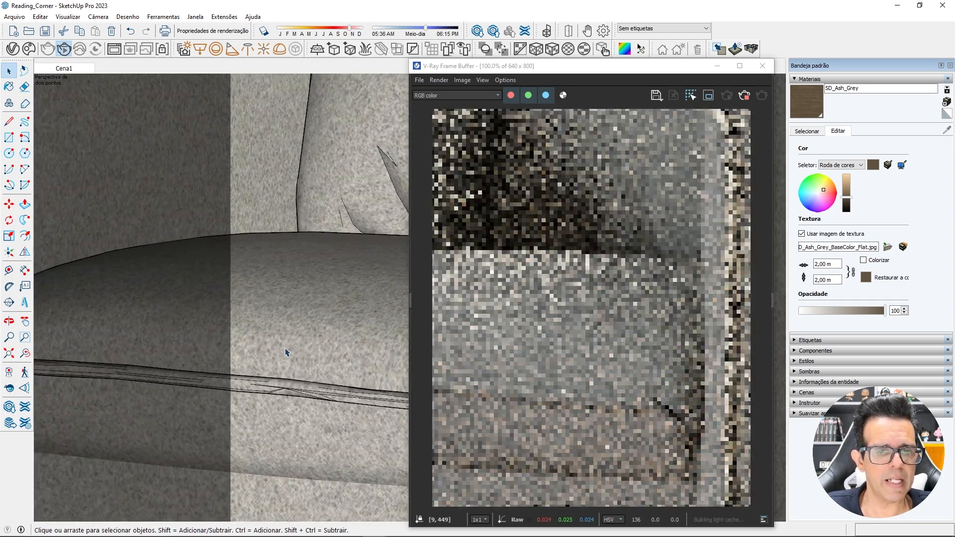
{"action": "scroll", "coordinate": [343, 218], "scroll_direction": "up", "scroll_amount": 8}
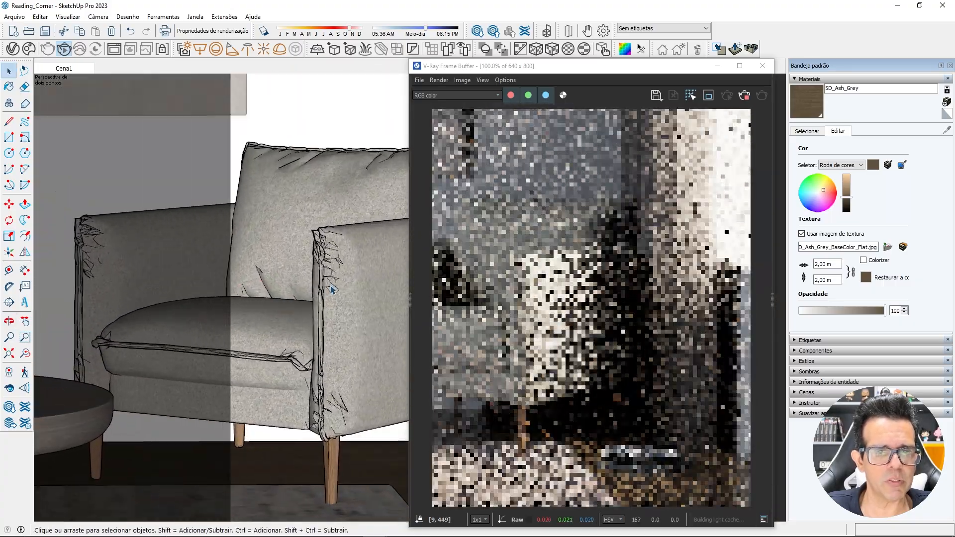
{"action": "scroll", "coordinate": [343, 218], "scroll_direction": "up", "scroll_amount": 3}
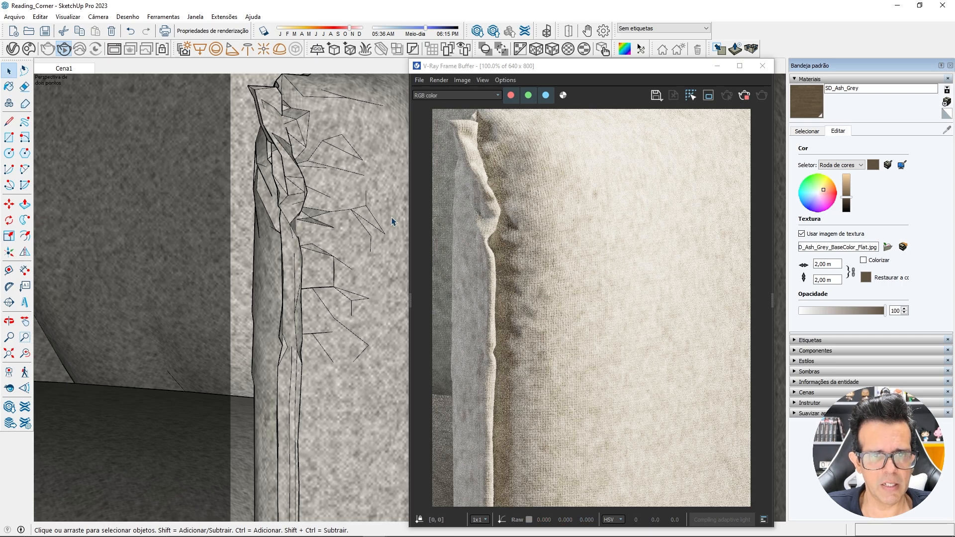
- Inspect the floor lamp's tripod joint, screws and wooden legs up close in the interactive render
{"action": "scroll", "coordinate": [348, 234], "scroll_direction": "down", "scroll_amount": 10}
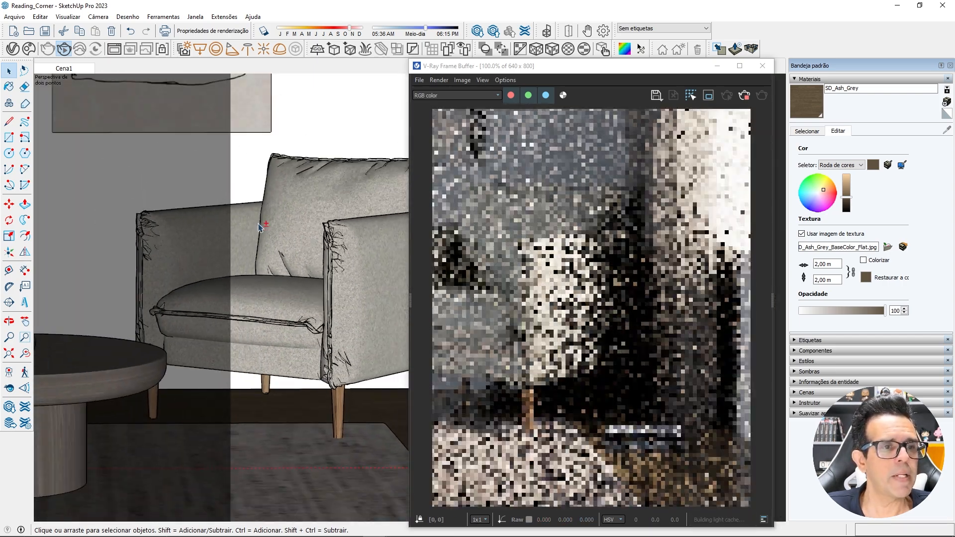
{"action": "middle_click_drag", "start_coordinate": [264, 223], "coordinate": [512, 312], "text": "shift"}
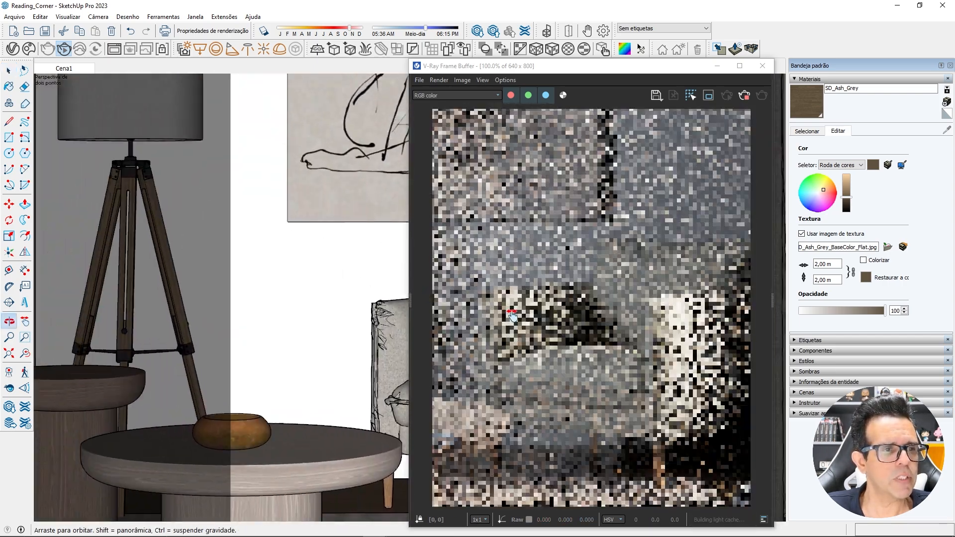
{"action": "key", "text": "space"}
{"action": "middle_click_drag", "start_coordinate": [240, 207], "coordinate": [401, 273], "text": "shift"}
{"action": "scroll", "coordinate": [281, 217], "scroll_direction": "up", "scroll_amount": 10}
{"action": "scroll", "coordinate": [562, 314], "scroll_direction": "down", "scroll_amount": 1}
{"action": "scroll", "coordinate": [562, 314], "scroll_direction": "up", "scroll_amount": 2}
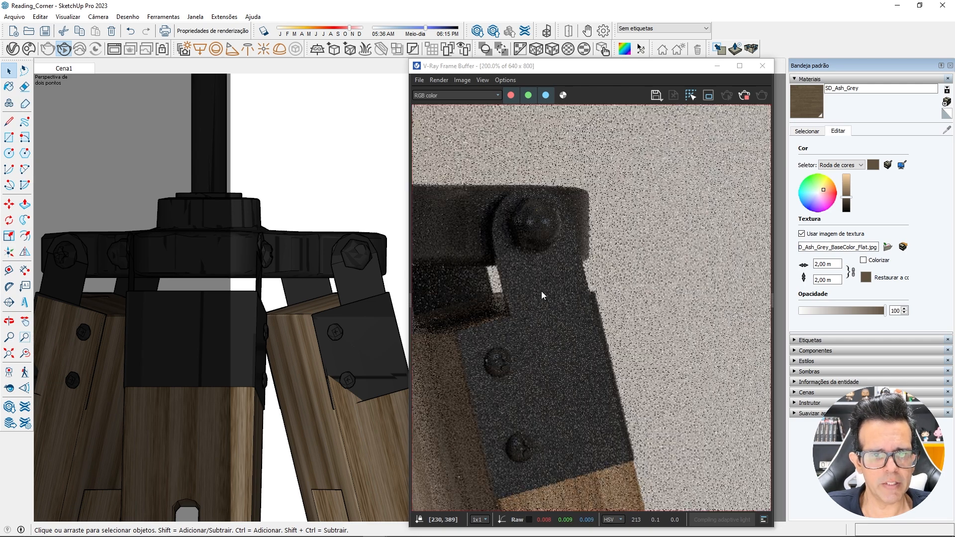
- Examine the floor lamp's leg bracket and screws up close in the interactive render, plus the armchair and the wider room
{"action": "scroll", "coordinate": [348, 298], "scroll_direction": "up", "scroll_amount": 3}
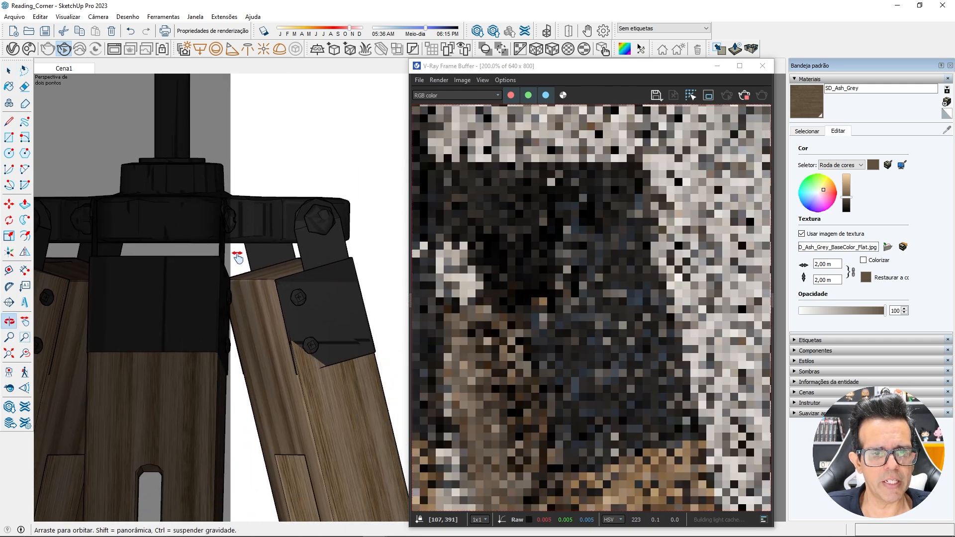
{"action": "scroll", "coordinate": [309, 299], "scroll_direction": "up", "scroll_amount": 2}
{"action": "scroll", "coordinate": [550, 309], "scroll_direction": "down", "scroll_amount": 1}
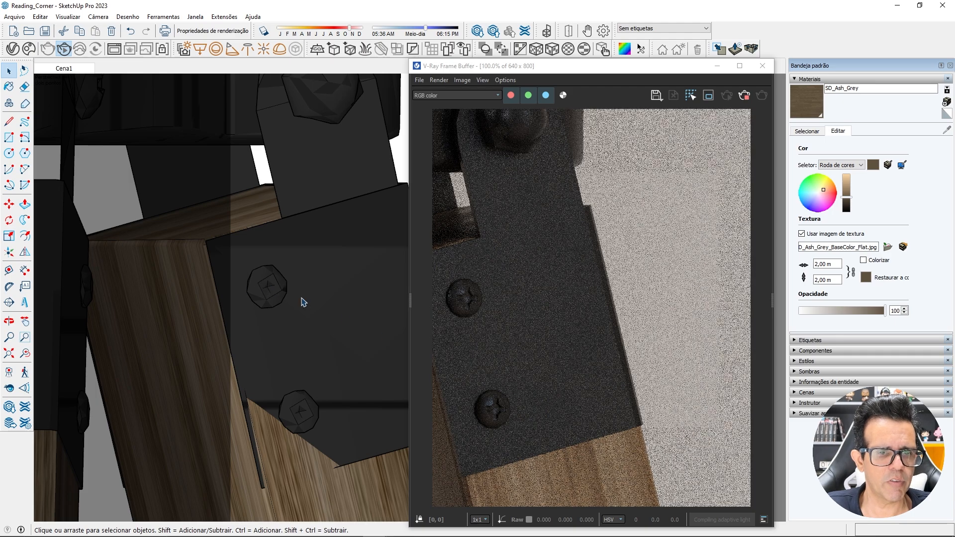
{"action": "scroll", "coordinate": [278, 305], "scroll_direction": "down", "scroll_amount": 10}
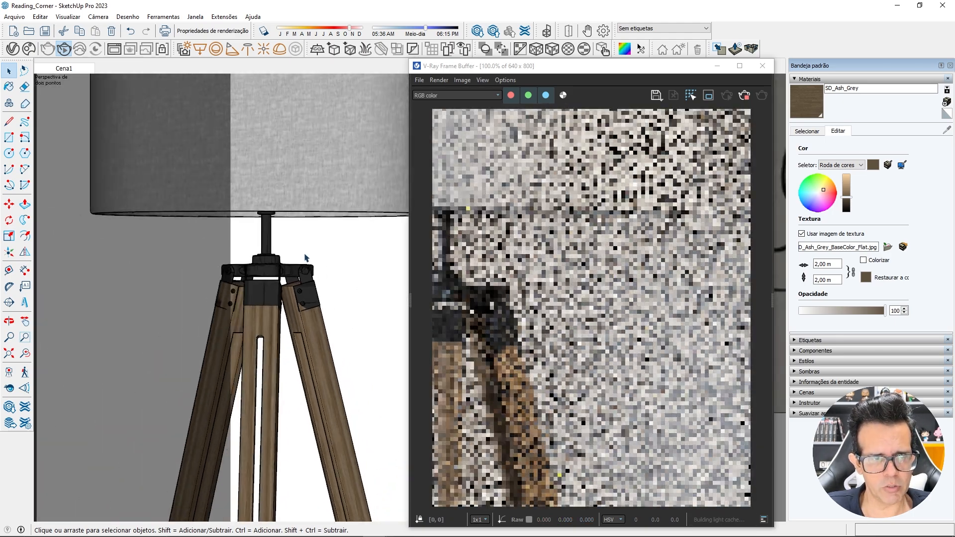
{"action": "scroll", "coordinate": [319, 242], "scroll_direction": "down", "scroll_amount": 8}
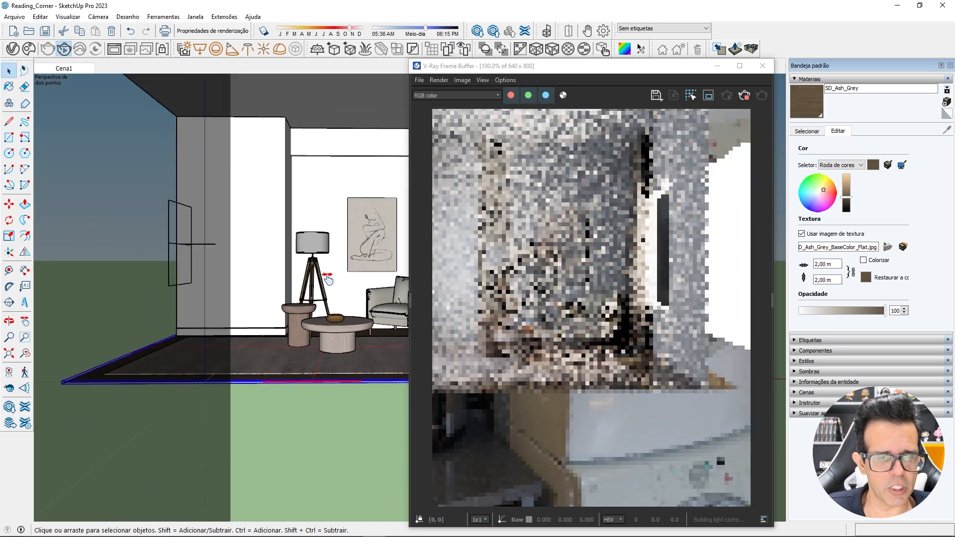
{"action": "scroll", "coordinate": [328, 323], "scroll_direction": "up", "scroll_amount": 10}
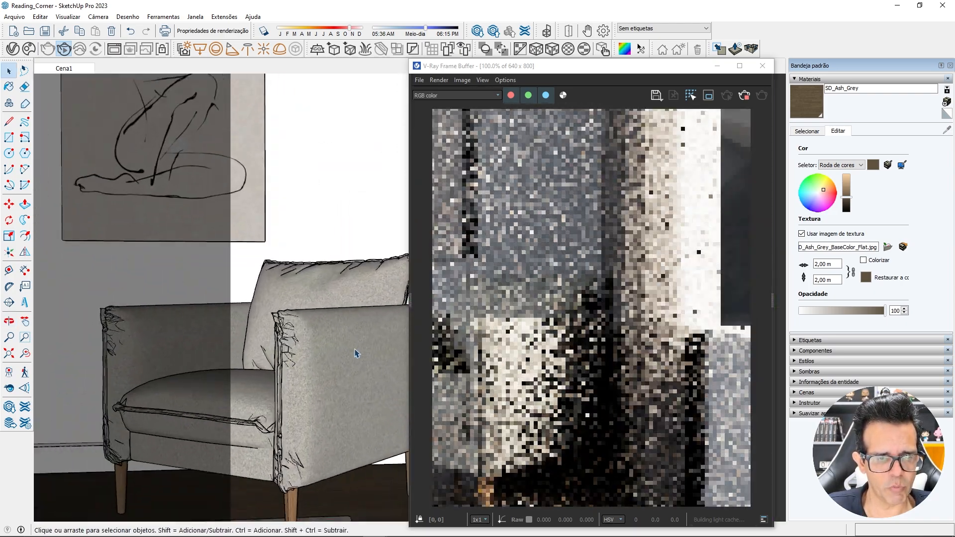
{"action": "key", "text": "space"}
{"action": "scroll", "coordinate": [343, 298], "scroll_direction": "down", "scroll_amount": 5}
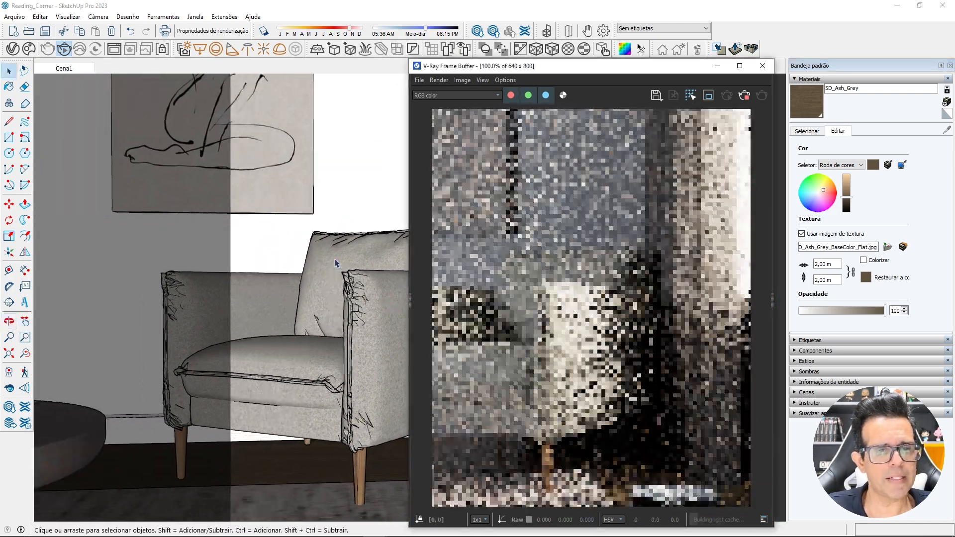
{"action": "scroll", "coordinate": [363, 270], "scroll_direction": "down", "scroll_amount": 10}
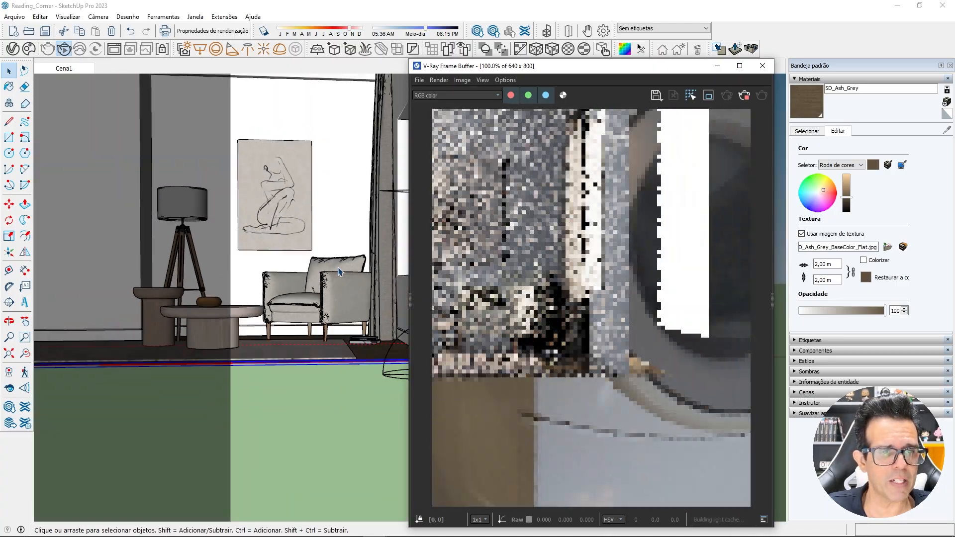
{"action": "mouse_move", "coordinate": [358, 289]}
{"action": "middle_mouse_down"}
{"action": "mouse_move", "coordinate": [340, 359]}
{"action": "mouse_move", "coordinate": [160, 380]}
{"action": "mouse_move", "coordinate": [275, 420]}
{"action": "mouse_move", "coordinate": [262, 261]}
{"action": "middle_mouse_up"}
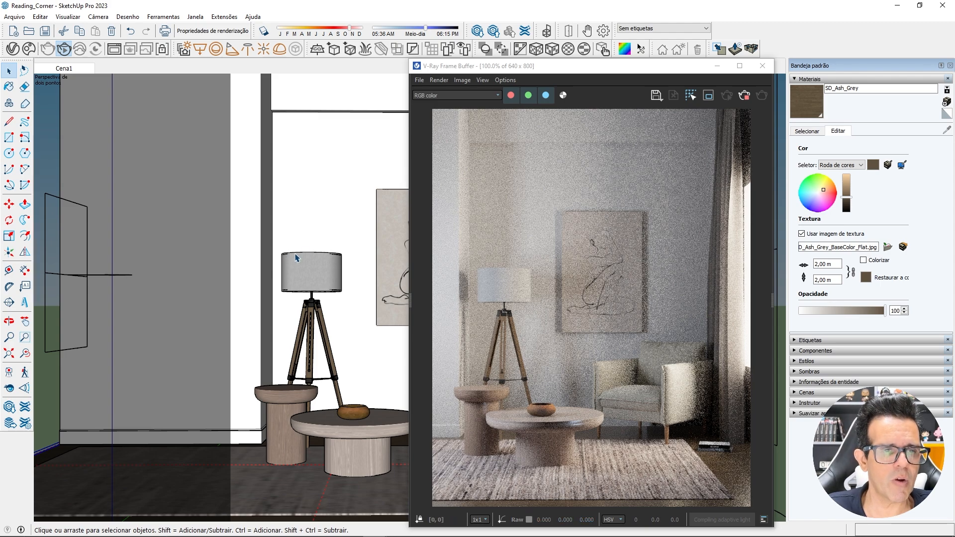
- Place a V-Ray Sphere Light with a size of about 3.45 around the bulb inside the floor lamp's shade
{"action": "middle_click_drag", "start_coordinate": [295, 254], "coordinate": [341, 380]}
{"action": "scroll", "coordinate": [313, 217], "scroll_direction": "up", "scroll_amount": 5}
{"action": "middle_click_drag", "start_coordinate": [292, 222], "coordinate": [294, 311]}
{"action": "left_click", "coordinate": [216, 49]}
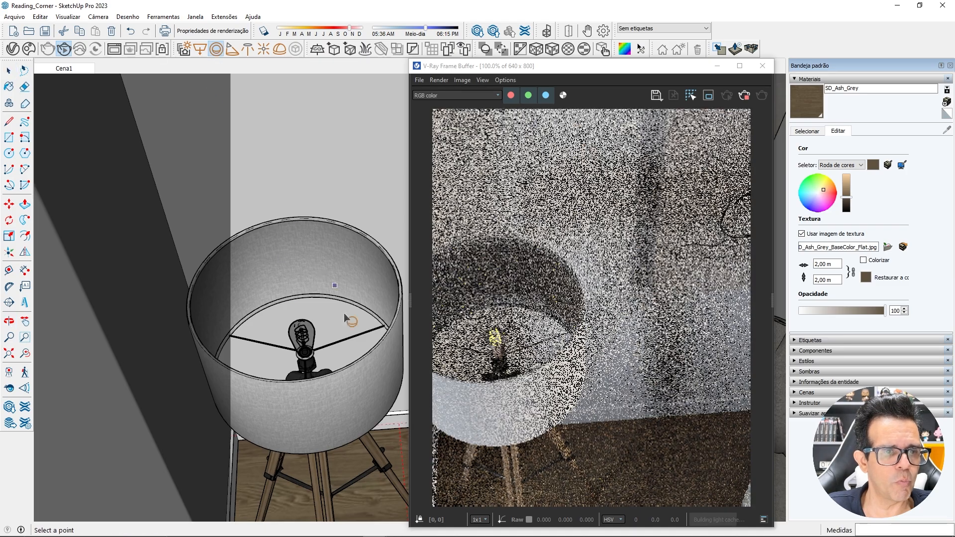
{"action": "scroll", "coordinate": [318, 334], "scroll_direction": "up", "scroll_amount": 6}
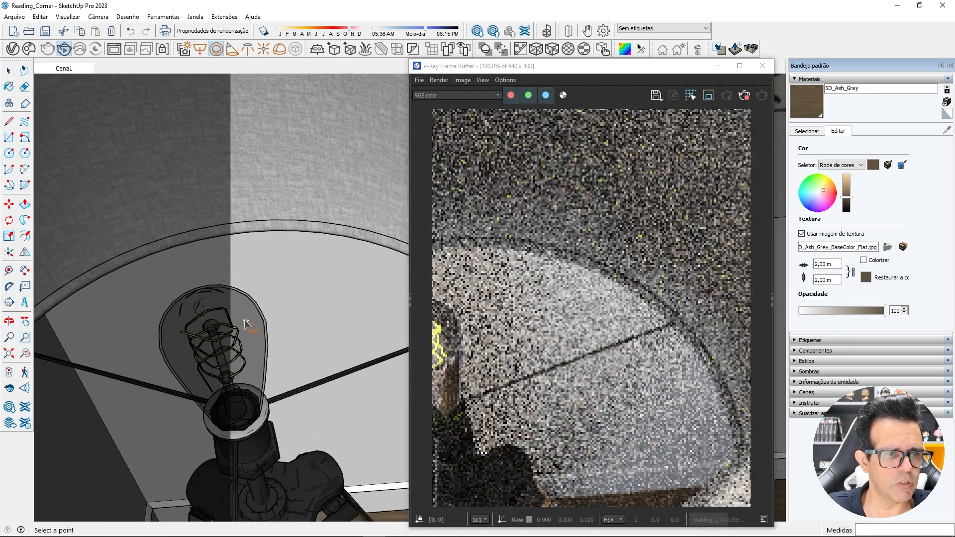
{"action": "scroll", "coordinate": [248, 324], "scroll_direction": "down", "scroll_amount": 2}
{"action": "left_click", "coordinate": [222, 322]}
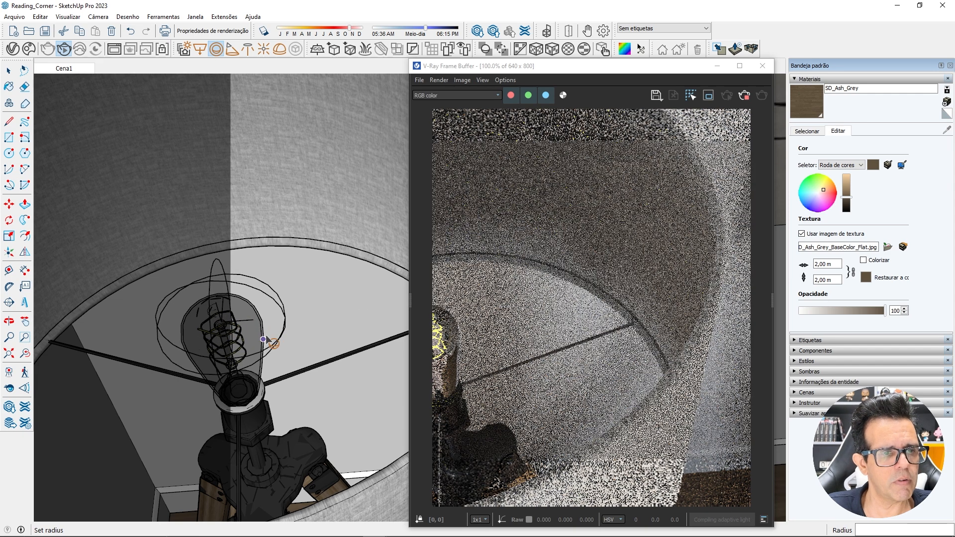
{"action": "left_click", "coordinate": [267, 341]}
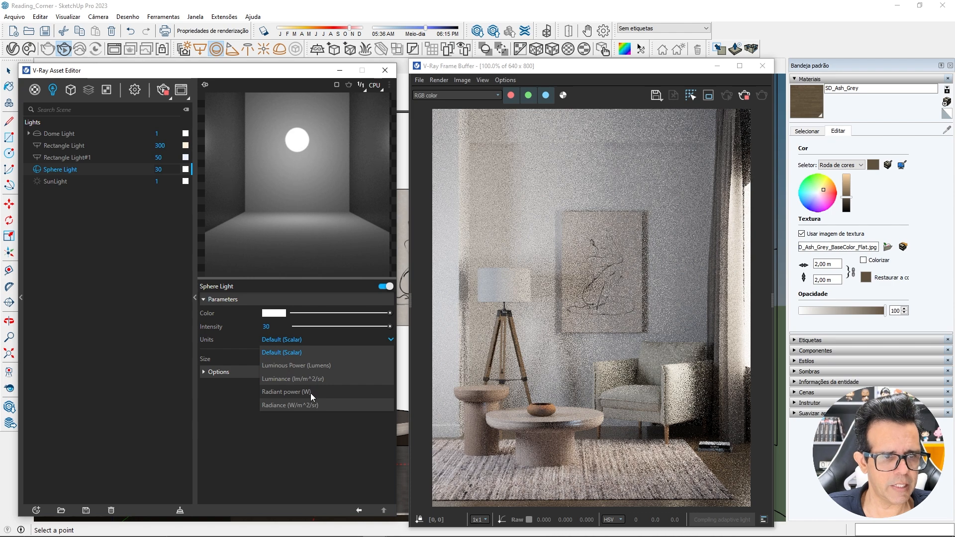
- Set the sphere light's units to Radiant power (W) and disable Affect Reflections and Affect Specular
{"action": "left_click", "coordinate": [311, 392]}
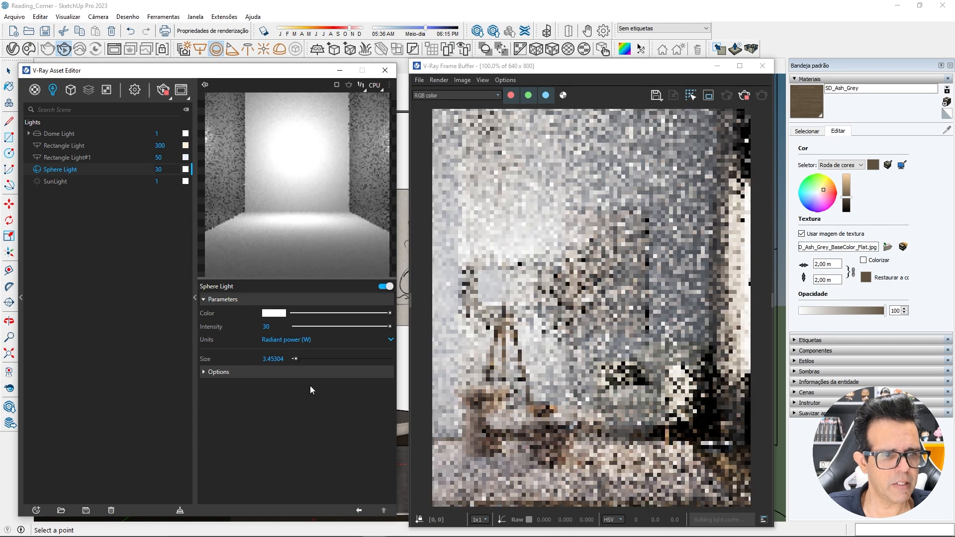
{"action": "left_click", "coordinate": [264, 369]}
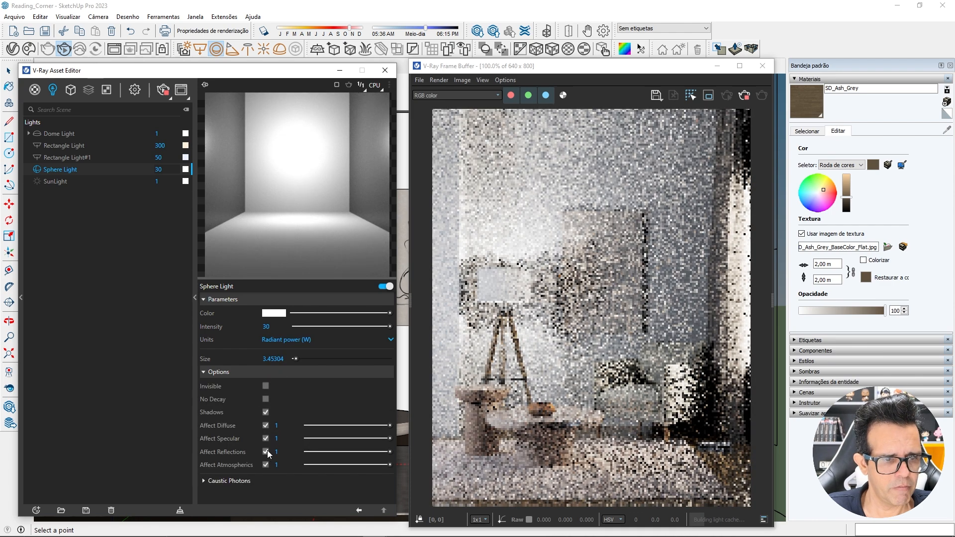
{"action": "left_click", "coordinate": [265, 451]}
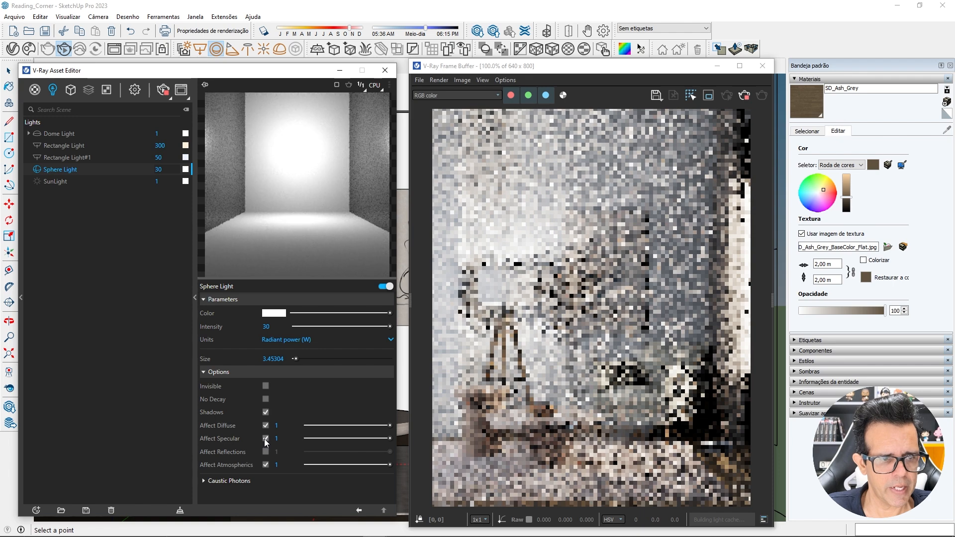
{"action": "left_click", "coordinate": [266, 437]}
{"action": "left_click", "coordinate": [235, 375]}
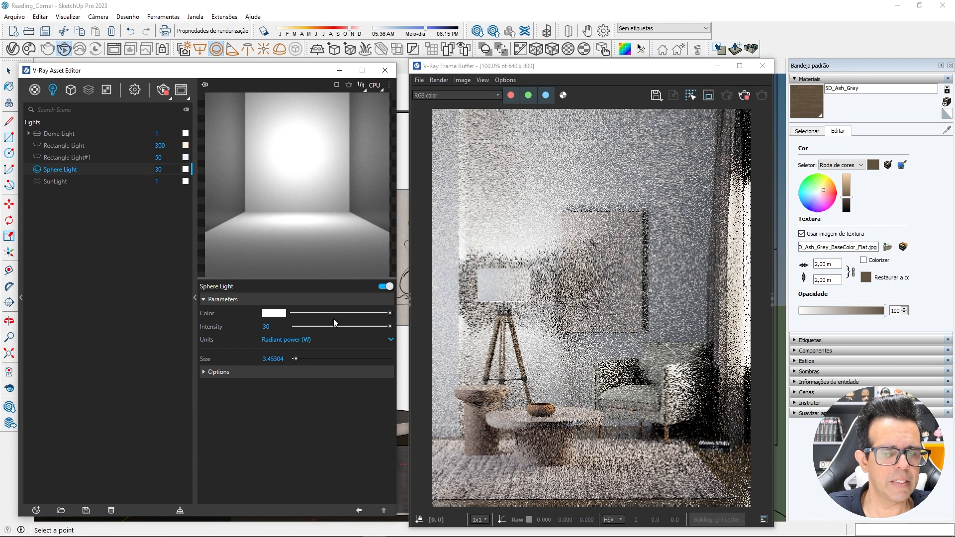
- Set the sphere light's color temperature to 3000 K
{"action": "left_click", "coordinate": [274, 314]}
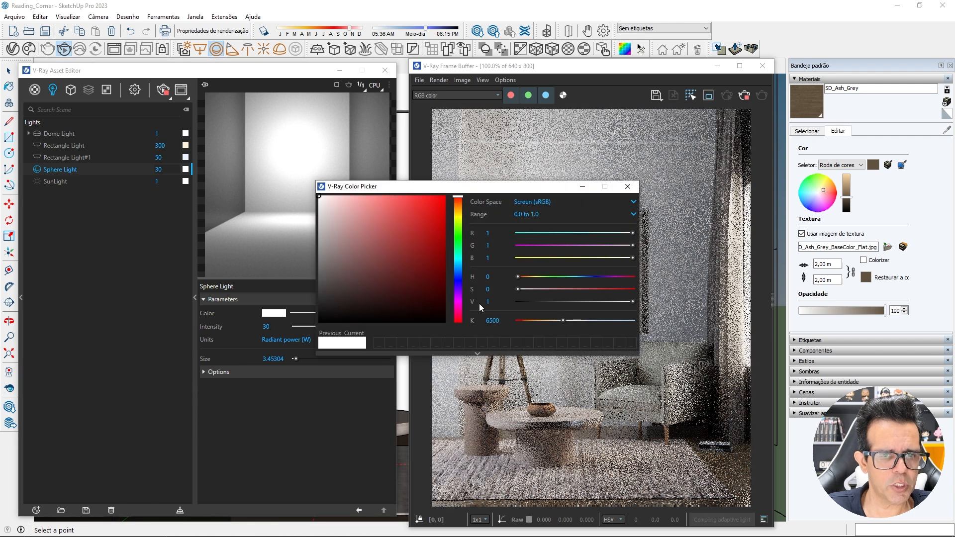
{"action": "left_click", "coordinate": [498, 321]}
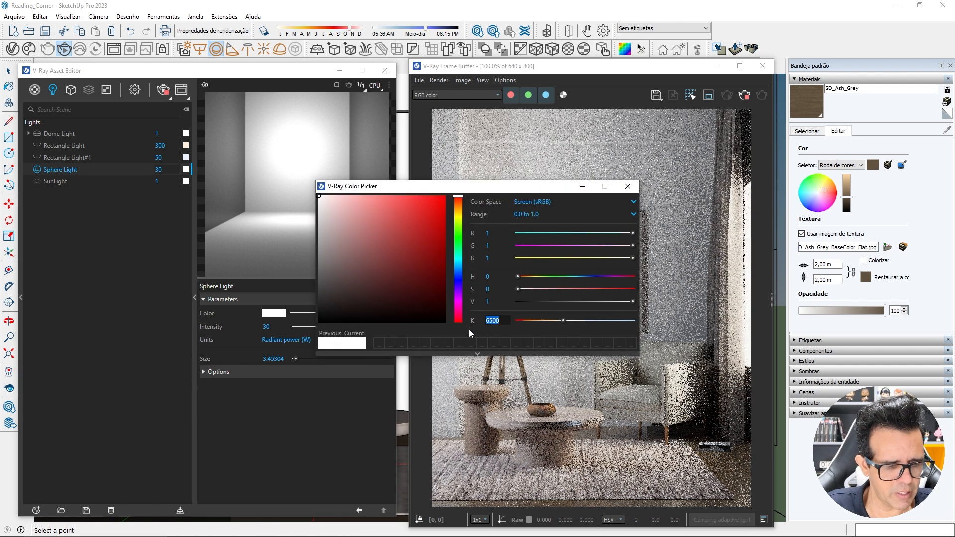
{"action": "type", "text": "3"}
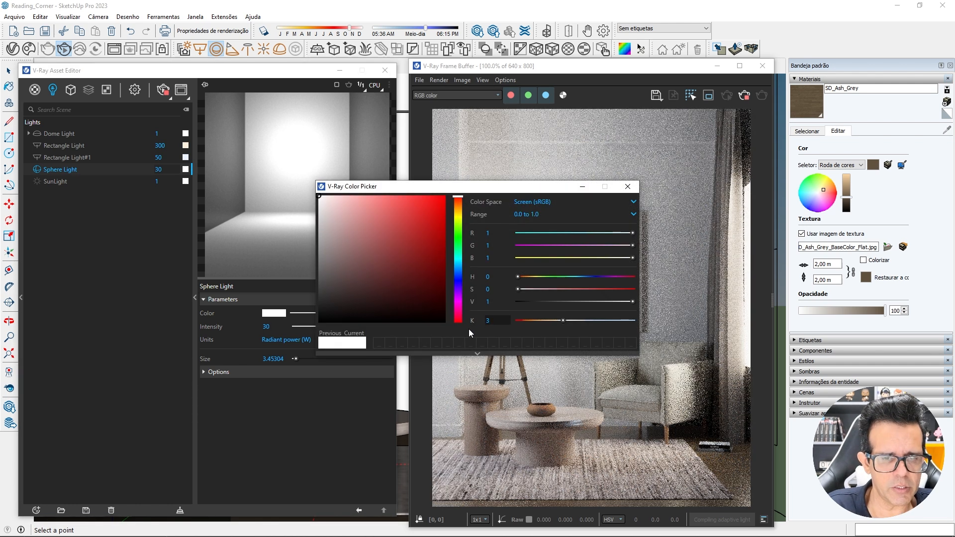
{"action": "type", "text": "000"}
{"action": "key", "text": "Return"}
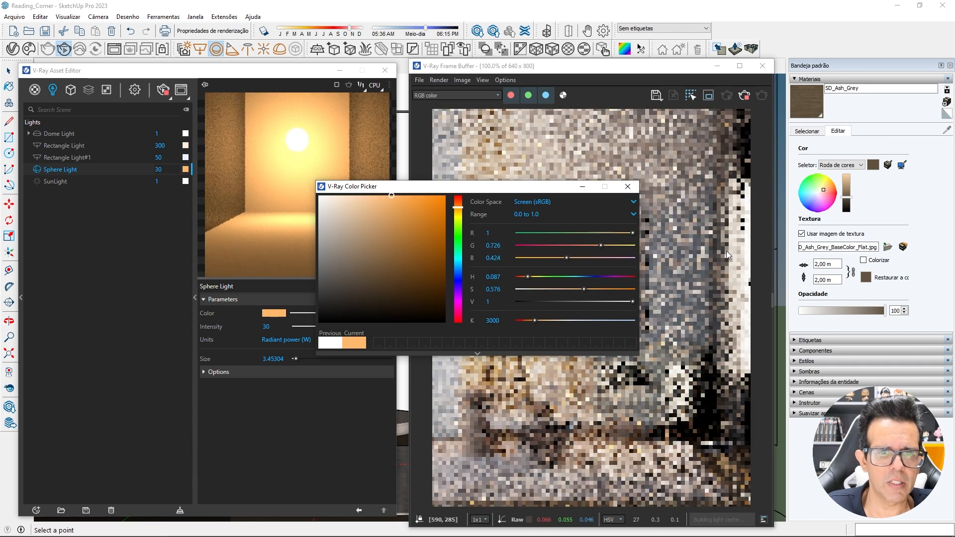
{"action": "left_click", "coordinate": [628, 187]}
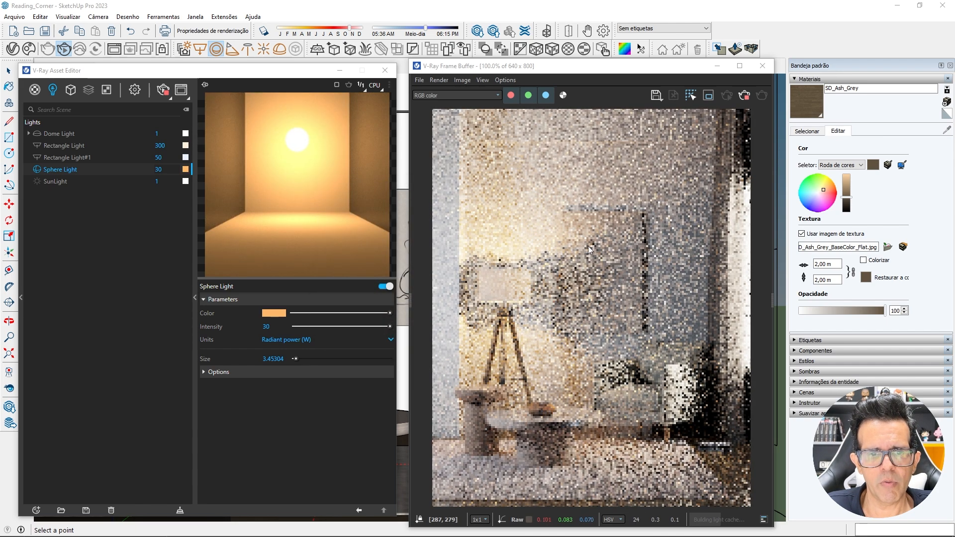
- Try a sphere light intensity of 5 and settle on an intensity of 10
{"action": "left_click", "coordinate": [253, 327]}
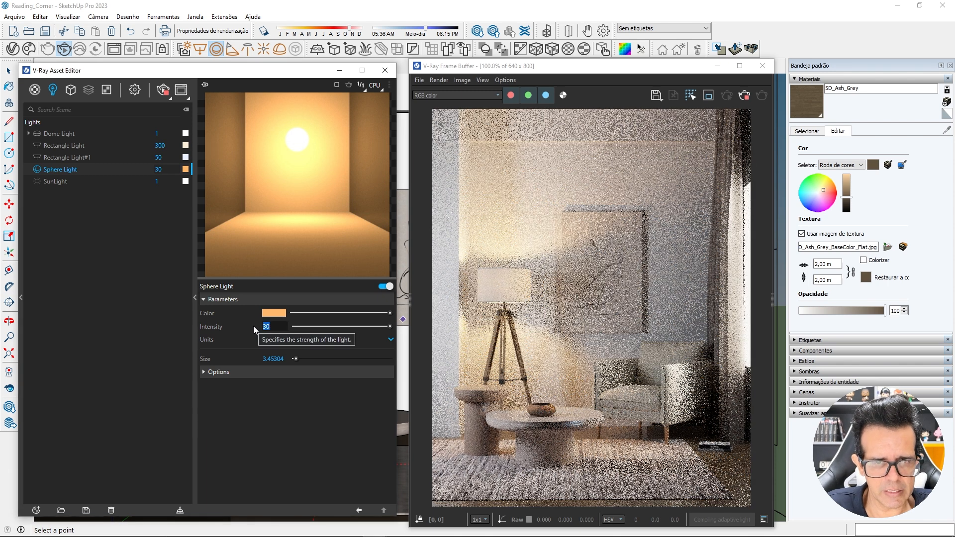
{"action": "type", "text": "5"}
{"action": "key", "text": "Return"}
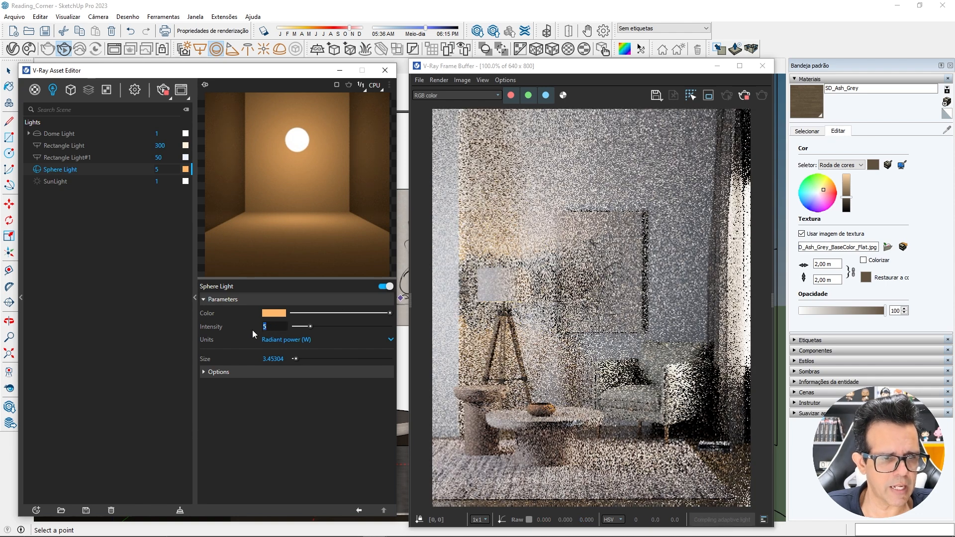
{"action": "left_click", "coordinate": [252, 327]}
{"action": "type", "text": "10"}
{"action": "key", "text": "Return"}
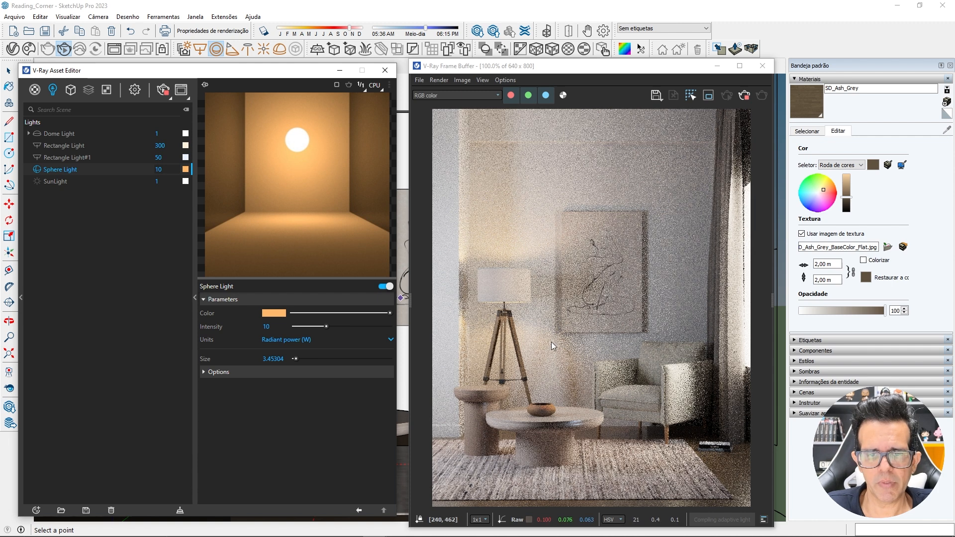
- Stop the interactive render and run a full V-Ray render of the scene
{"action": "left_click", "coordinate": [745, 95]}
{"action": "left_click", "coordinate": [385, 70]}
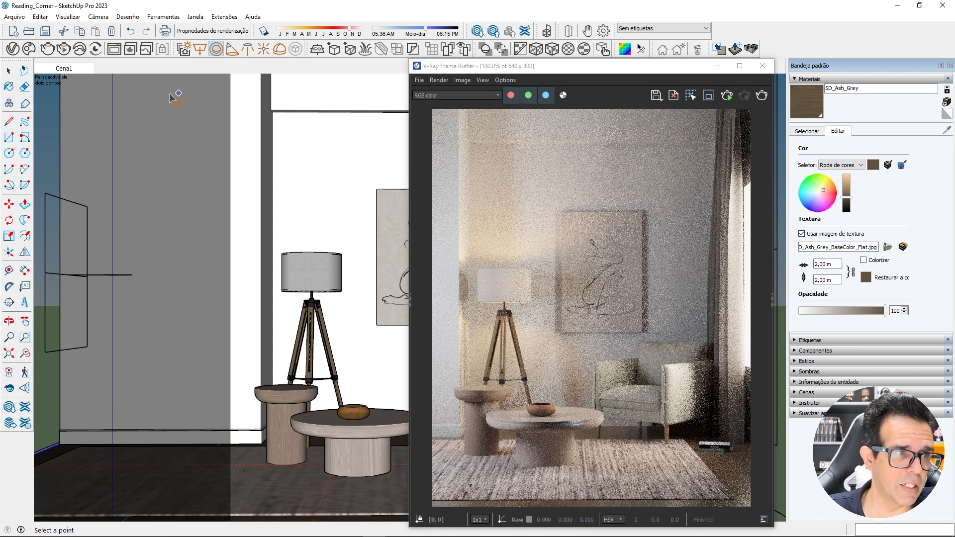
{"action": "left_click", "coordinate": [48, 49]}
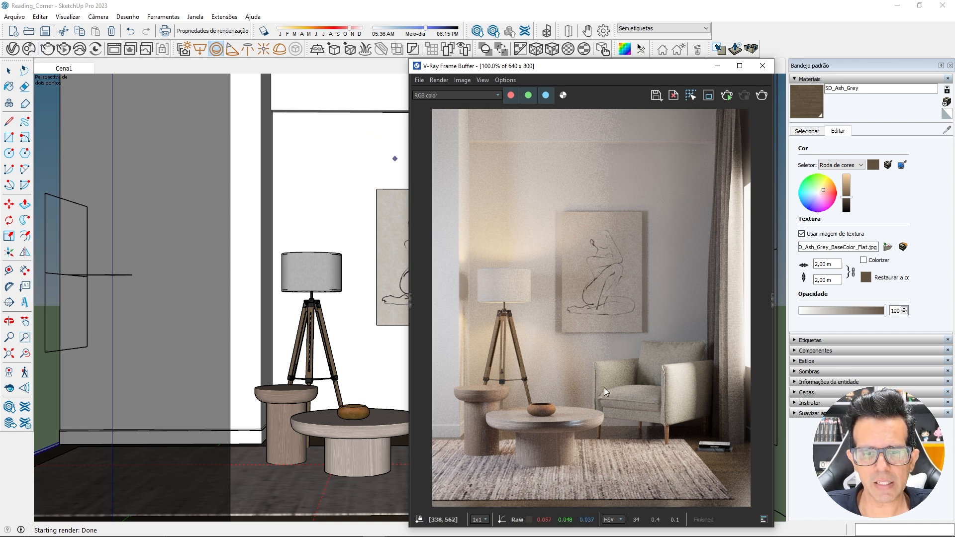
- Examine the coffee table, rug, lamp legs and armchair up close in the finished render
{"action": "left_click_drag", "start_coordinate": [606, 66], "coordinate": [569, 51]}
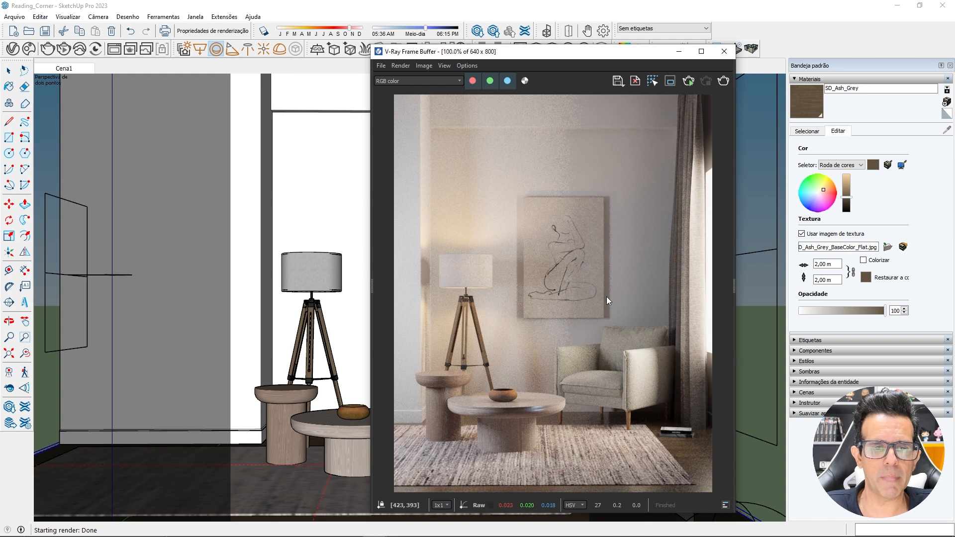
{"action": "scroll", "coordinate": [606, 297], "scroll_direction": "up", "scroll_amount": 1}
{"action": "middle_click_drag", "start_coordinate": [607, 297], "coordinate": [633, 224]}
{"action": "mouse_move", "coordinate": [587, 319]}
{"action": "middle_mouse_down"}
{"action": "mouse_move", "coordinate": [581, 275]}
{"action": "mouse_move", "coordinate": [596, 225]}
{"action": "middle_mouse_up"}
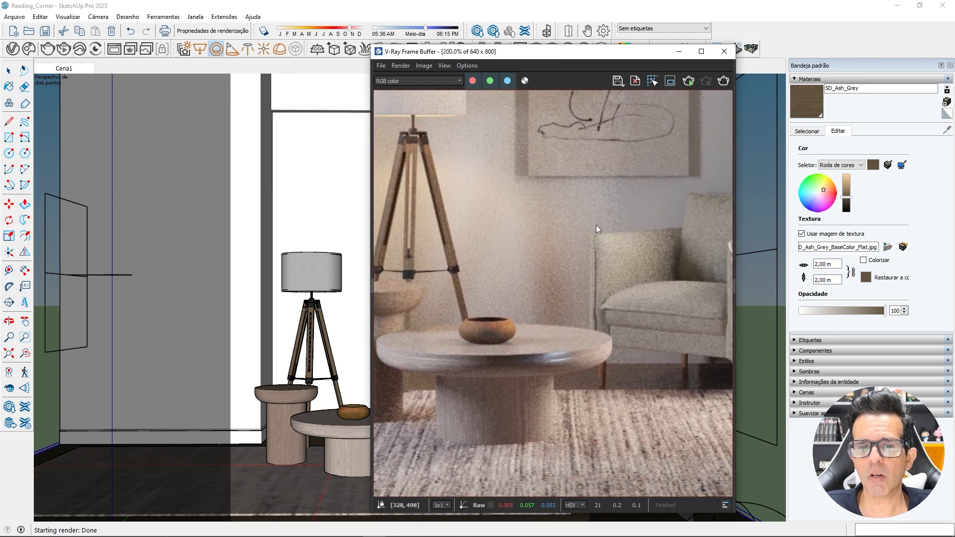
{"action": "scroll", "coordinate": [637, 285], "scroll_direction": "down", "scroll_amount": 1}
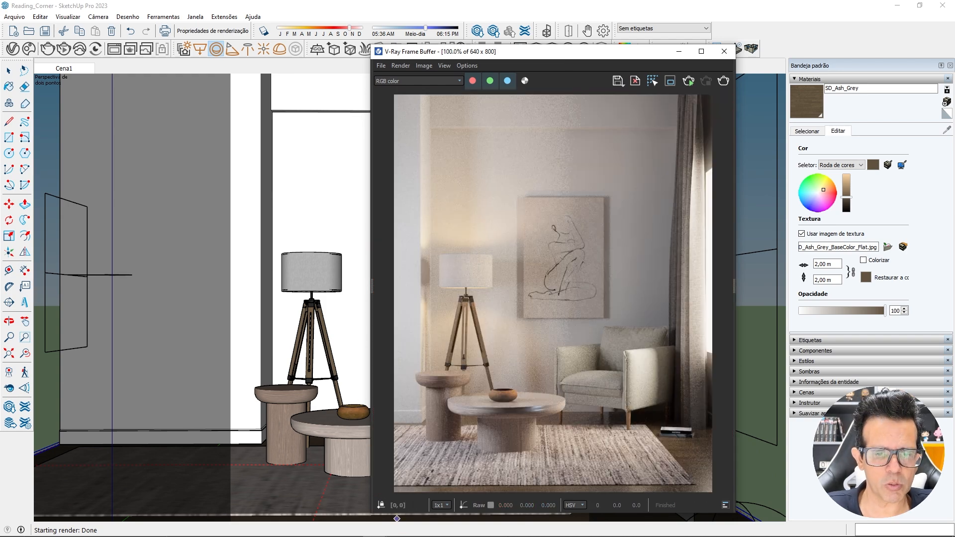
- Move the armchair slightly away from the curtain toward the coffee table and bring the frame buffer back over the model view
{"action": "left_click_drag", "start_coordinate": [468, 51], "coordinate": [720, 77]}
{"action": "left_click", "coordinate": [478, 380]}
{"action": "key", "text": "space"}
{"action": "left_click", "coordinate": [499, 403]}
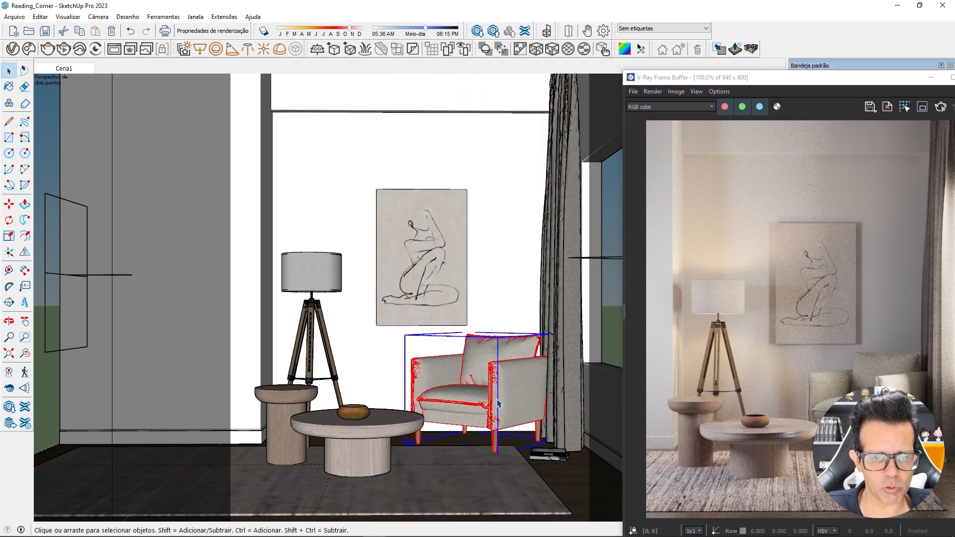
{"action": "key", "text": "m"}
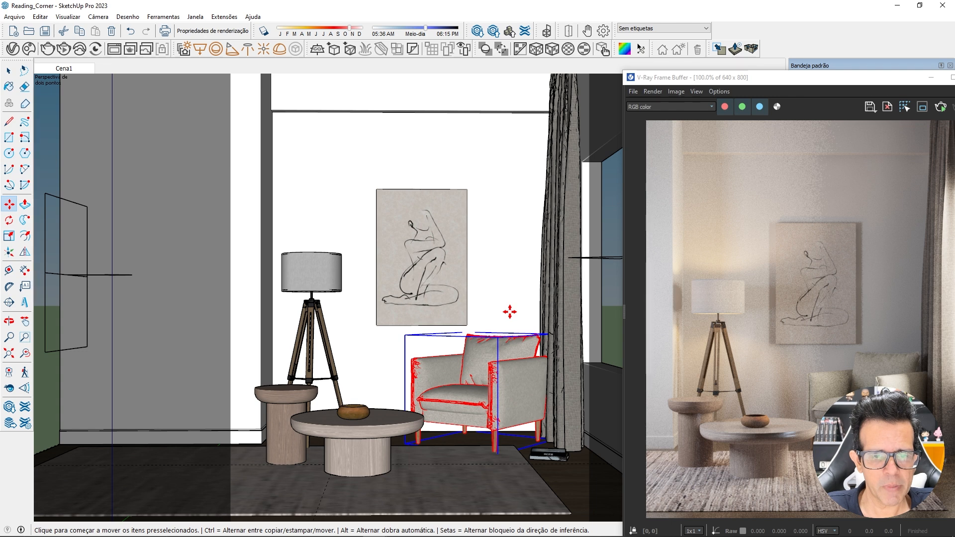
{"action": "left_click", "coordinate": [509, 312]}
{"action": "left_click", "coordinate": [498, 313]}
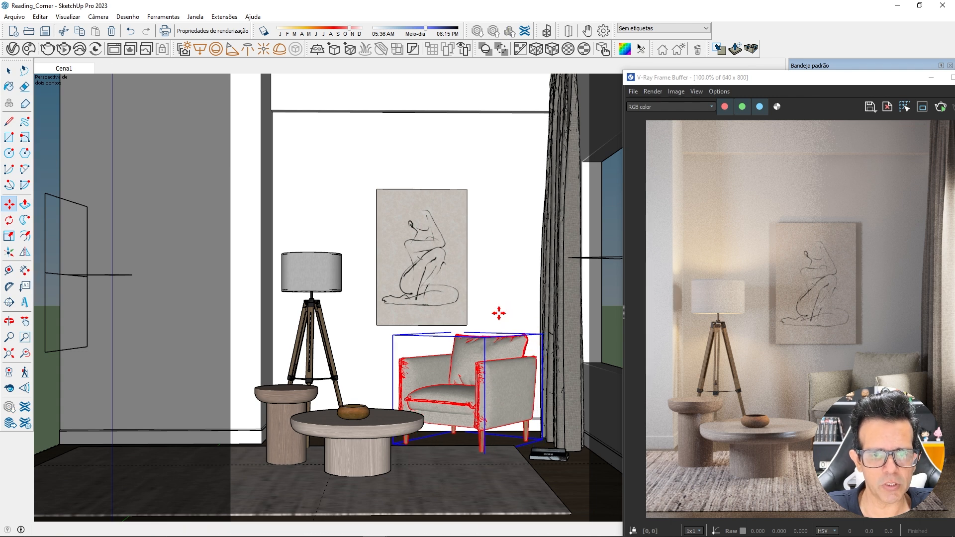
{"action": "key", "text": "space"}
{"action": "left_click_drag", "start_coordinate": [765, 83], "coordinate": [570, 81]}
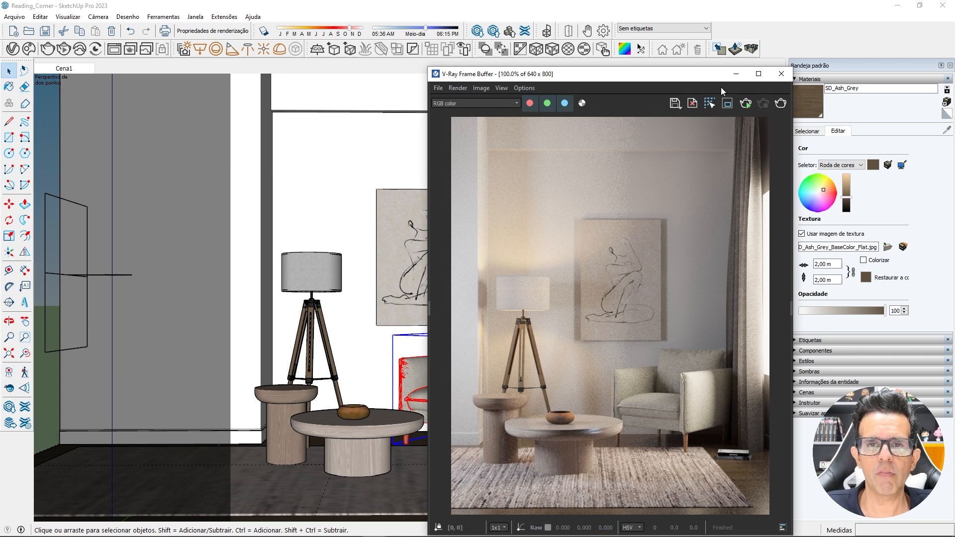
{"action": "left_click_drag", "start_coordinate": [709, 82], "coordinate": [629, 78]}
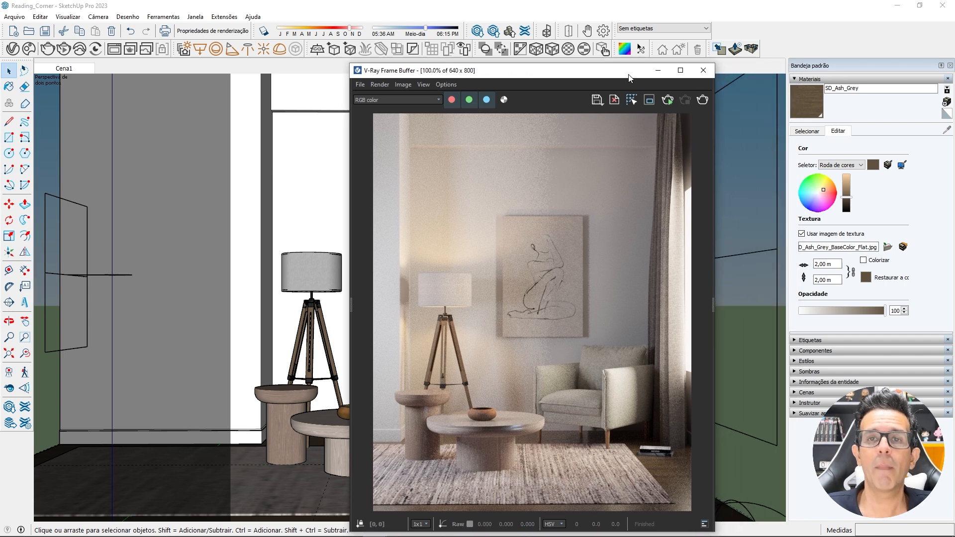